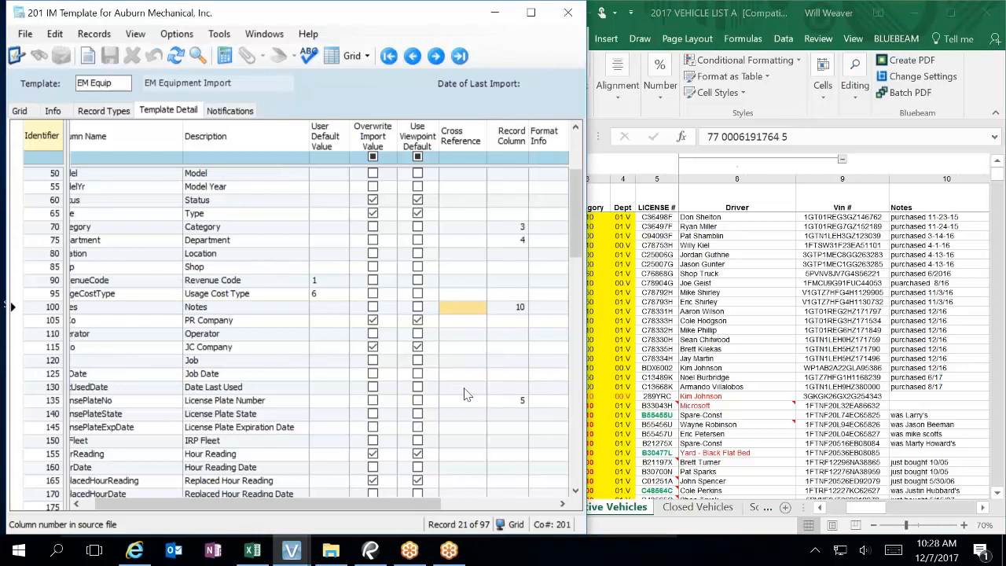
scroll(464, 393, down, 4)
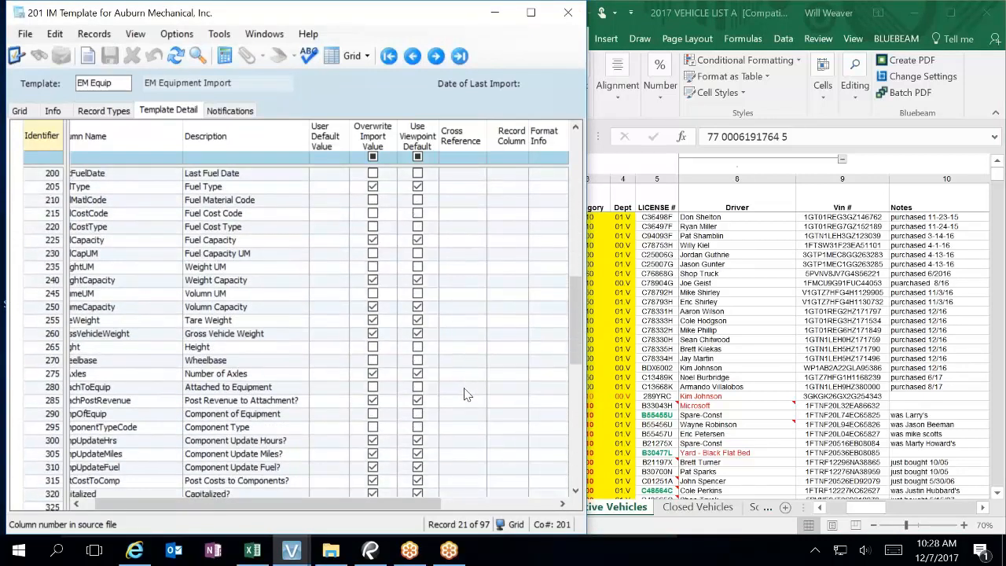
Step: Review the EM Equip template's column mappings, then bring the 2017 vehicle list spreadsheet forward
scroll(463, 394, up, 10)
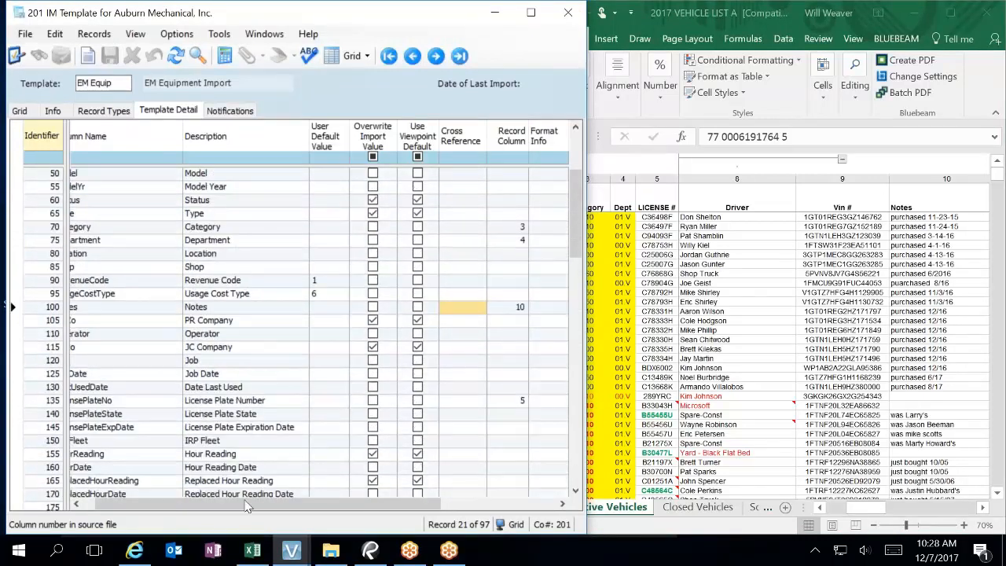
scroll(242, 361, up, 4)
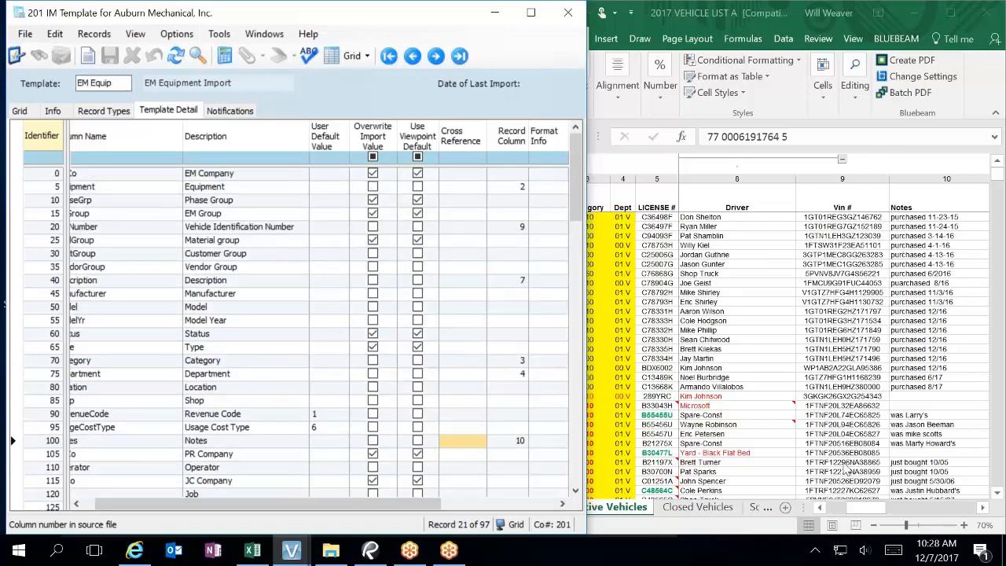
click(835, 505)
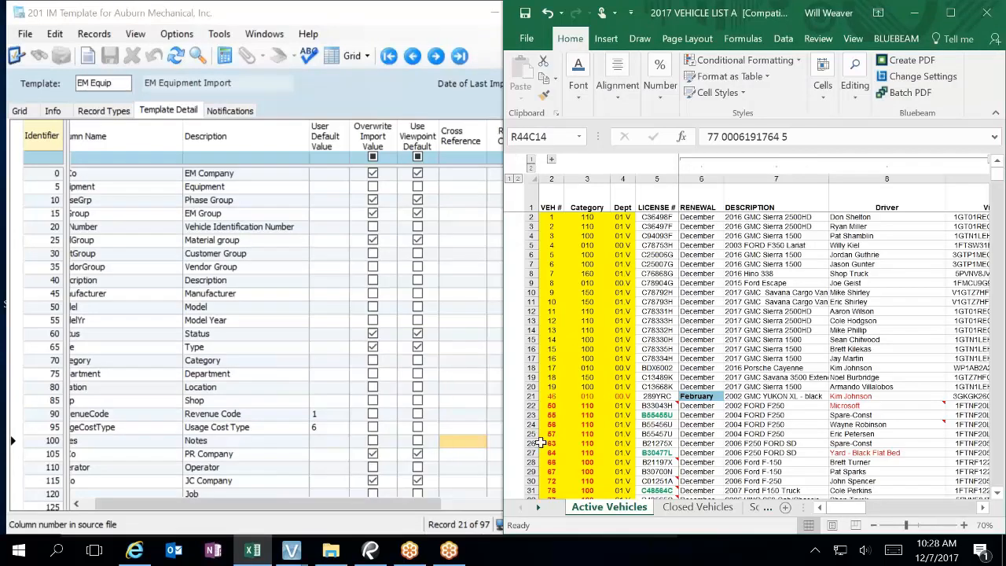
Step: Launch EM Equipment from Vista's Main Menu under Equipment Management > Programs
click(290, 551)
click(238, 483)
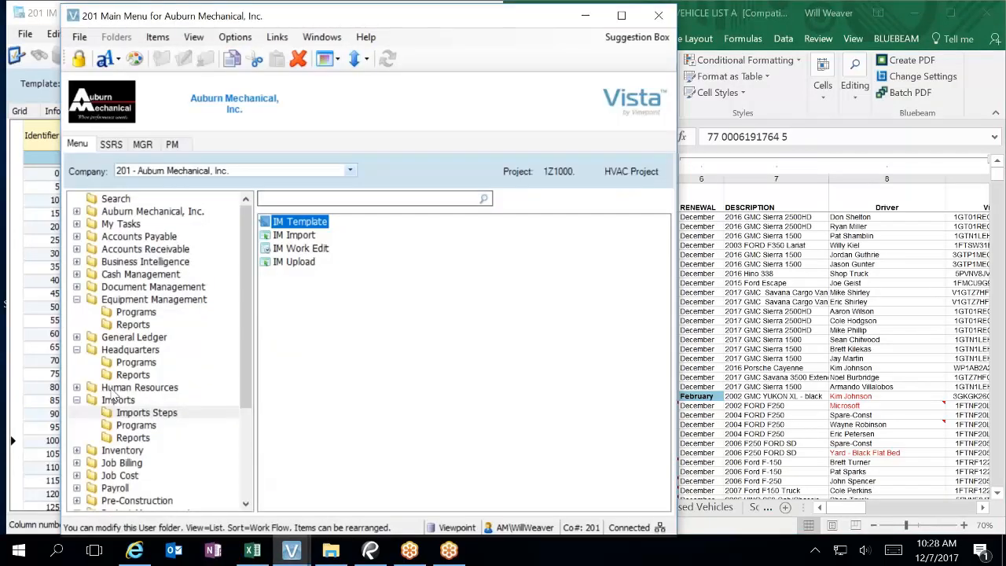
click(141, 312)
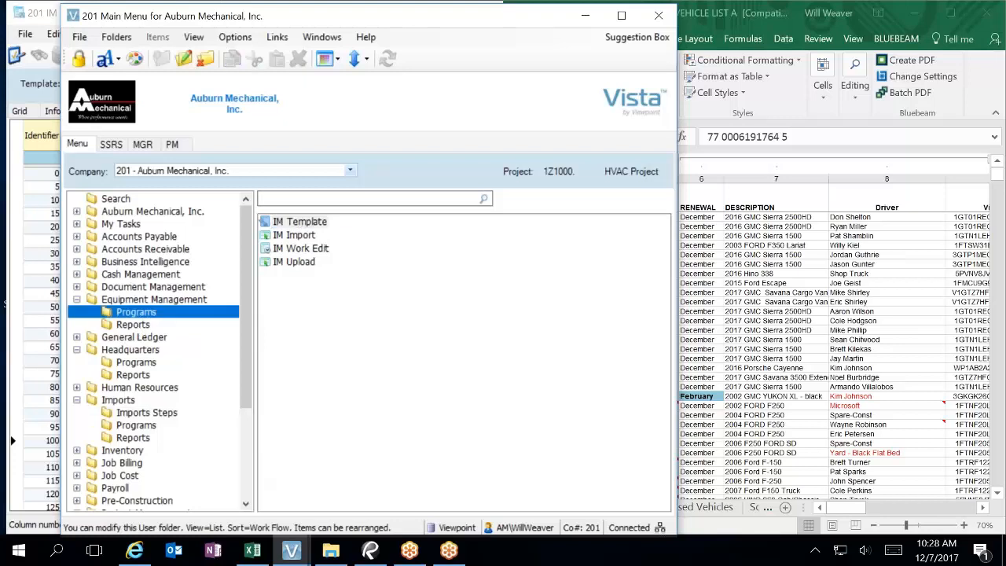
double_click(318, 423)
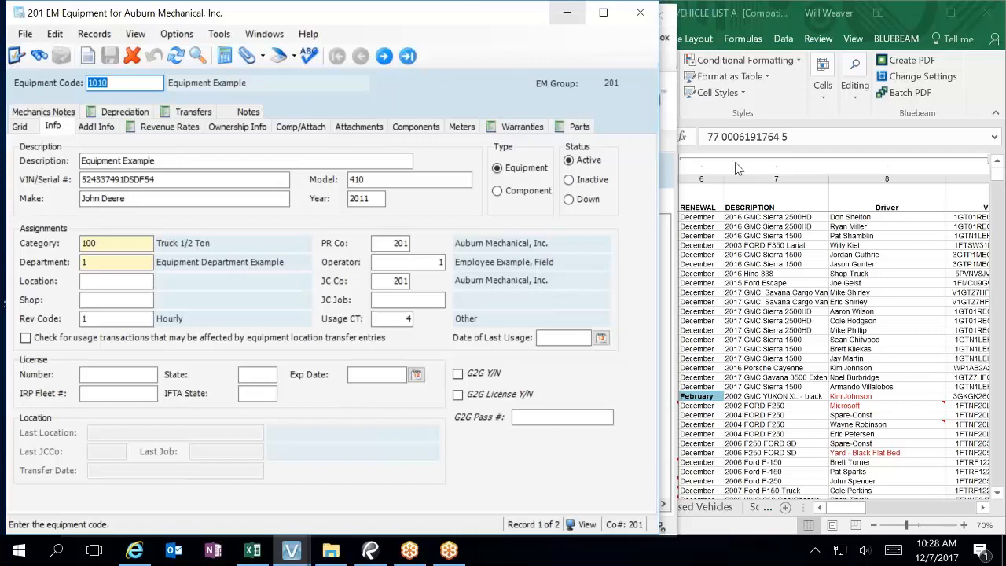
Step: Apply the 3/14 month/day date format to the RENEWAL values down the vehicle list
click(735, 240)
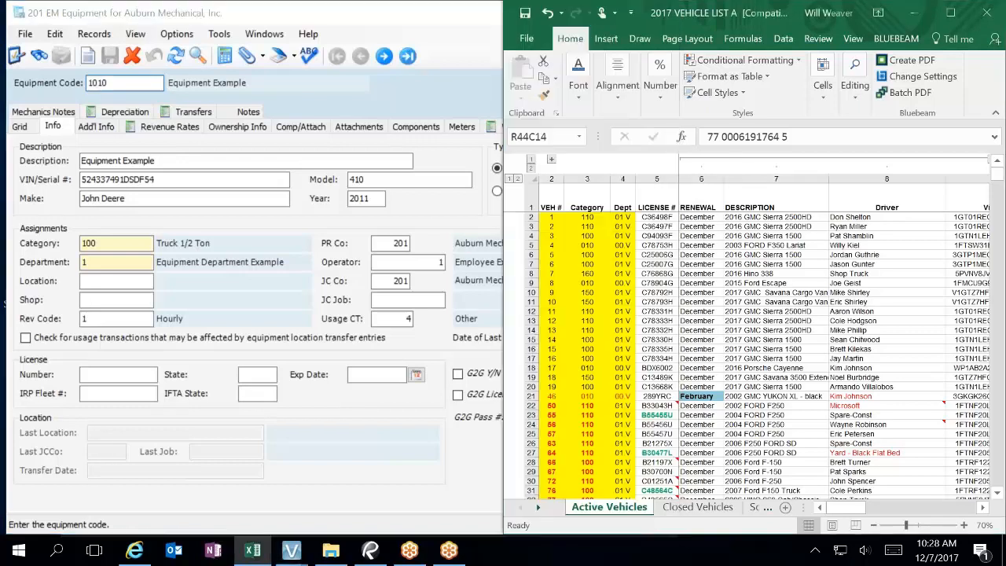
click(710, 217)
drag(710, 217, 692, 445)
right_click(698, 446)
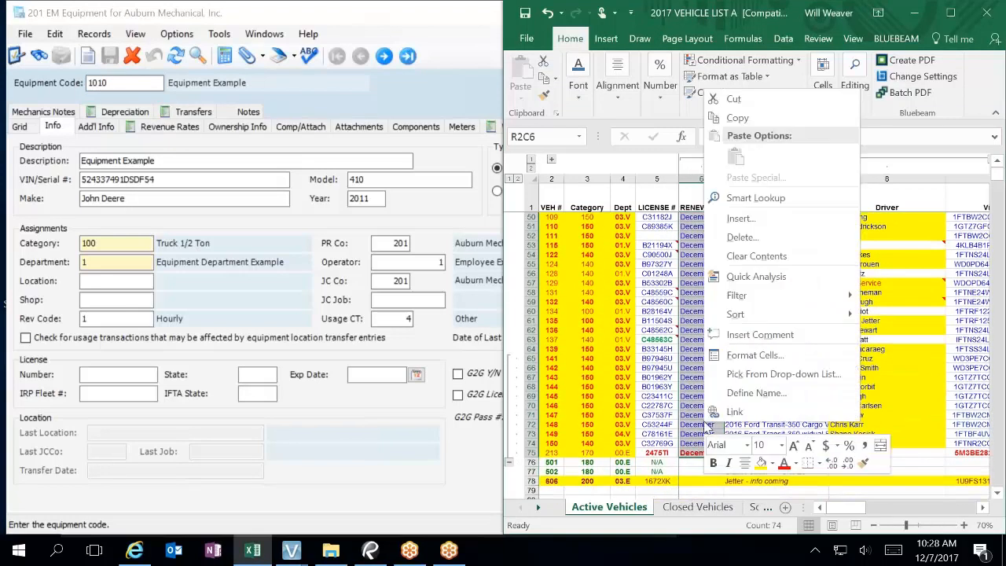
click(772, 356)
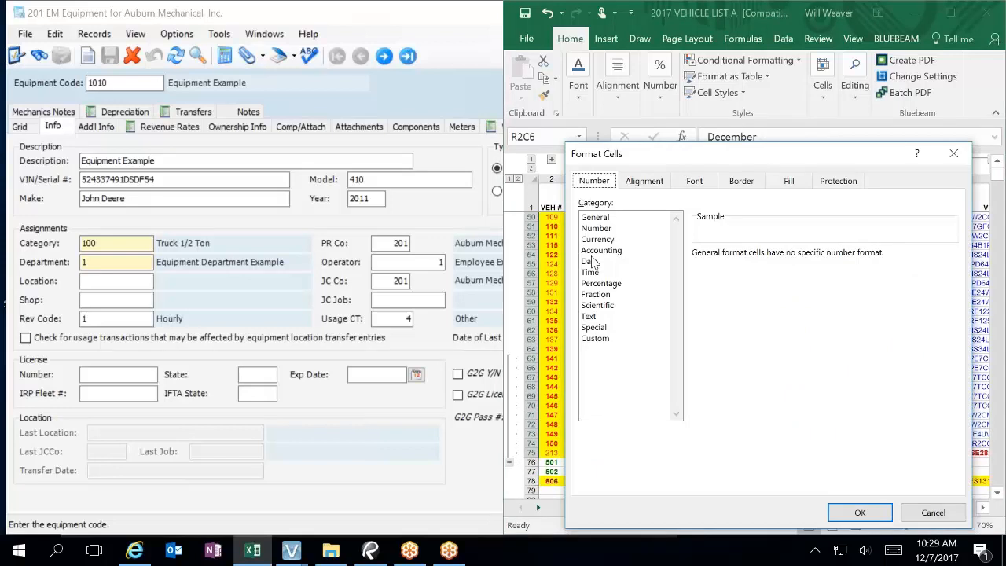
click(590, 262)
click(707, 289)
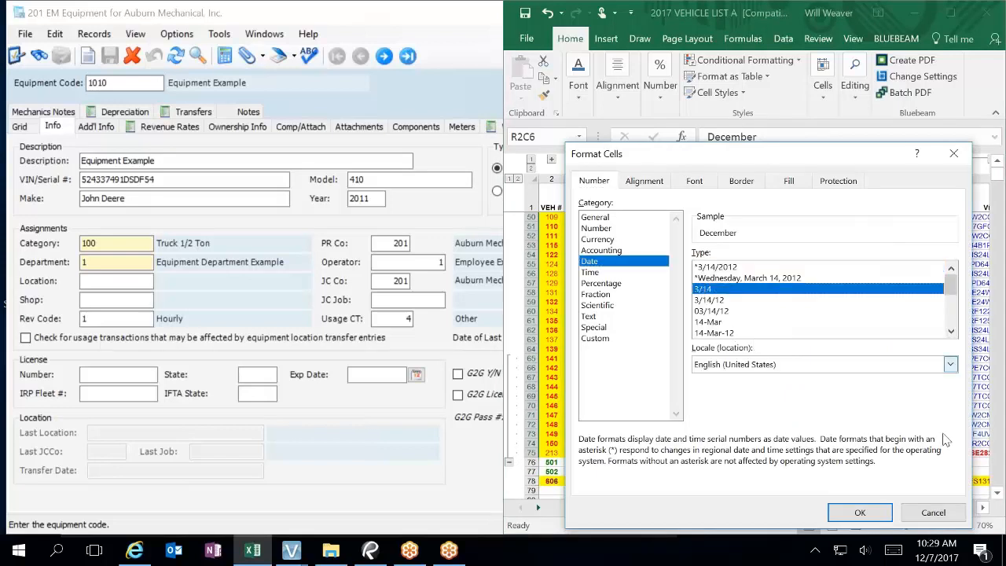
click(860, 513)
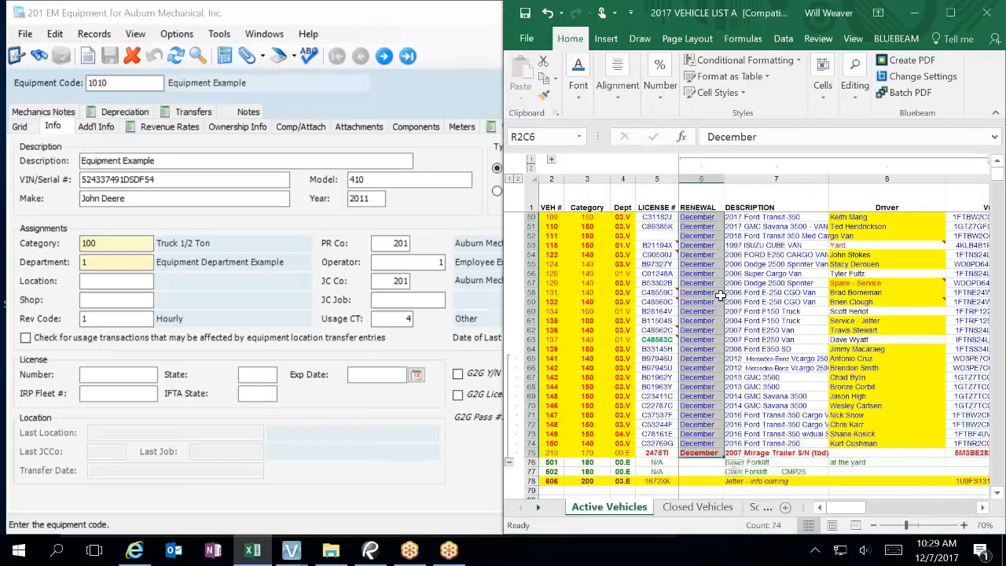
Step: Inspect the RENEWAL column's custom m/d;@ format code and cancel without changes
scroll(733, 321, up, 15)
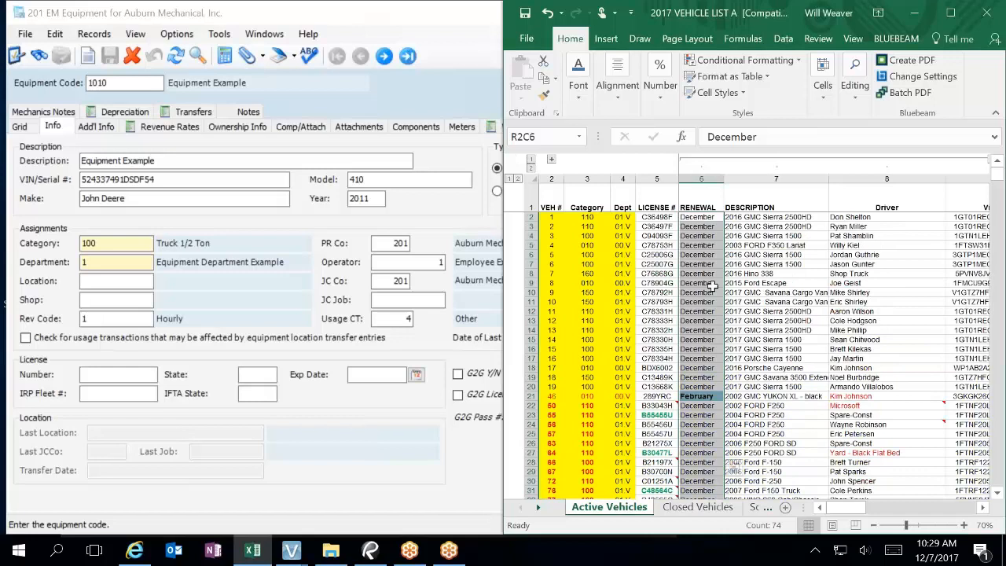
right_click(711, 283)
click(757, 467)
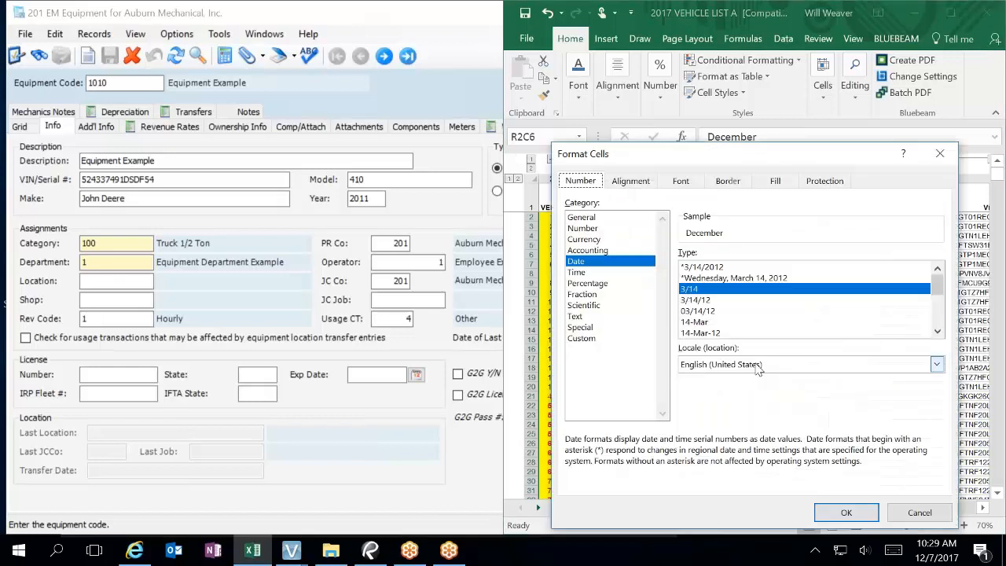
click(582, 338)
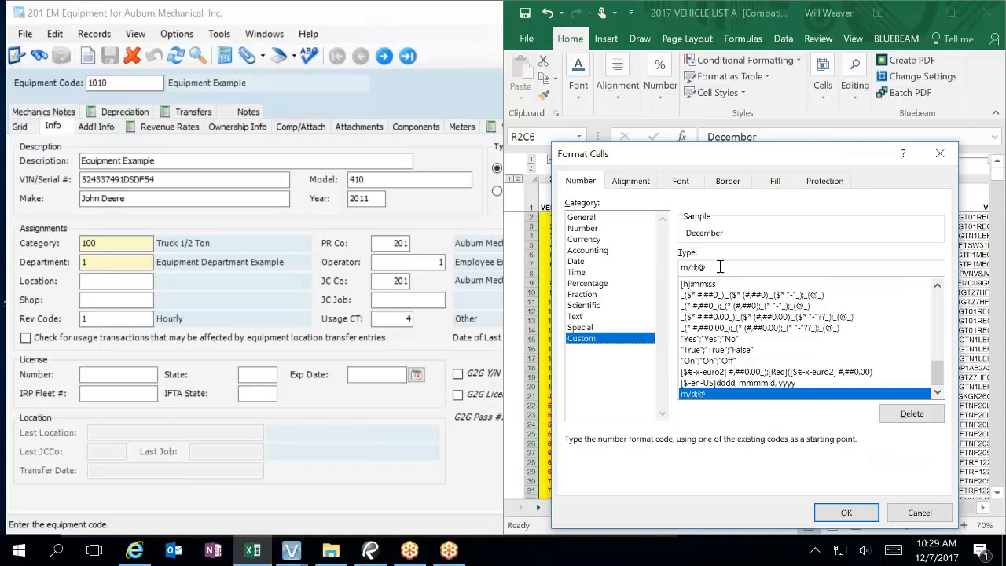
drag(938, 374, 909, 410)
click(943, 512)
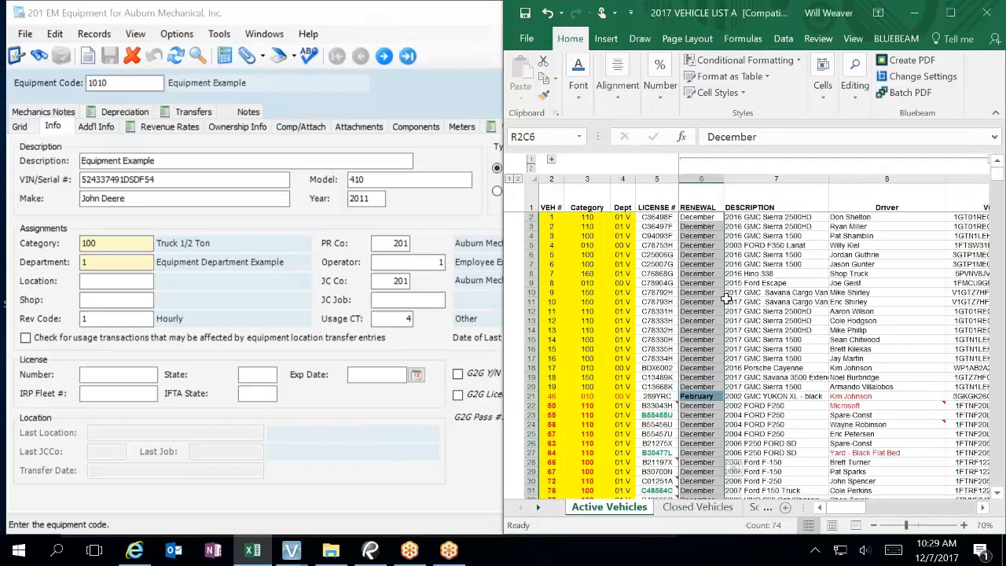
Step: Reselect the RENEWAL values and collapse the ribbon to show more rows
click(705, 233)
click(706, 218)
drag(707, 218, 702, 455)
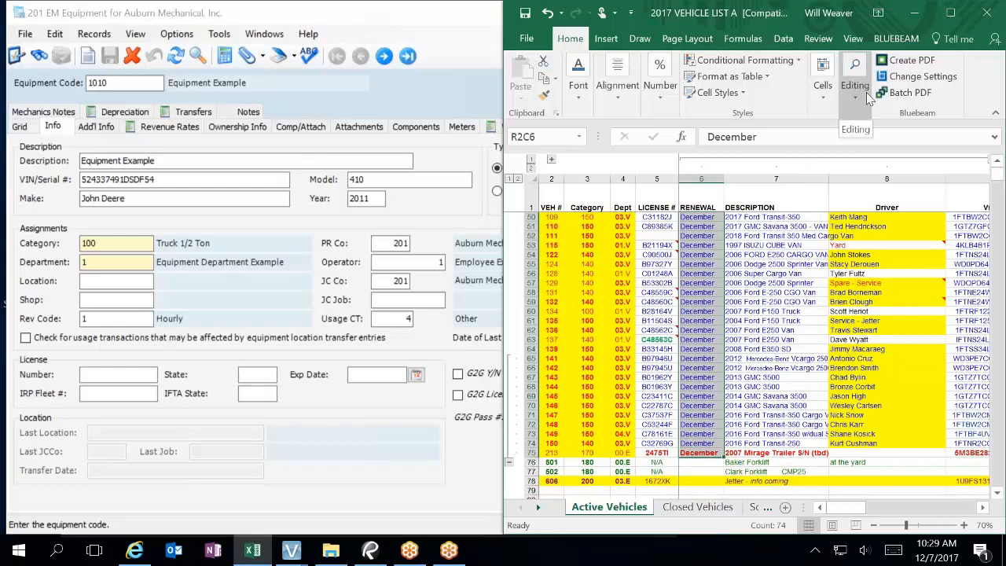
click(995, 114)
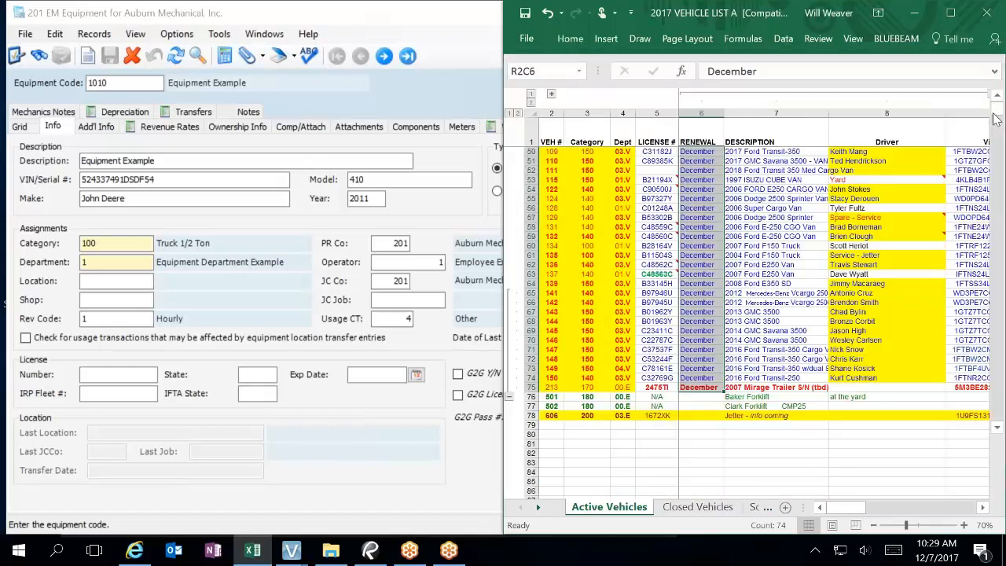
Step: Maximize Excel, restore the full ribbon, and replace every December with 12/01/2017
double_click(732, 14)
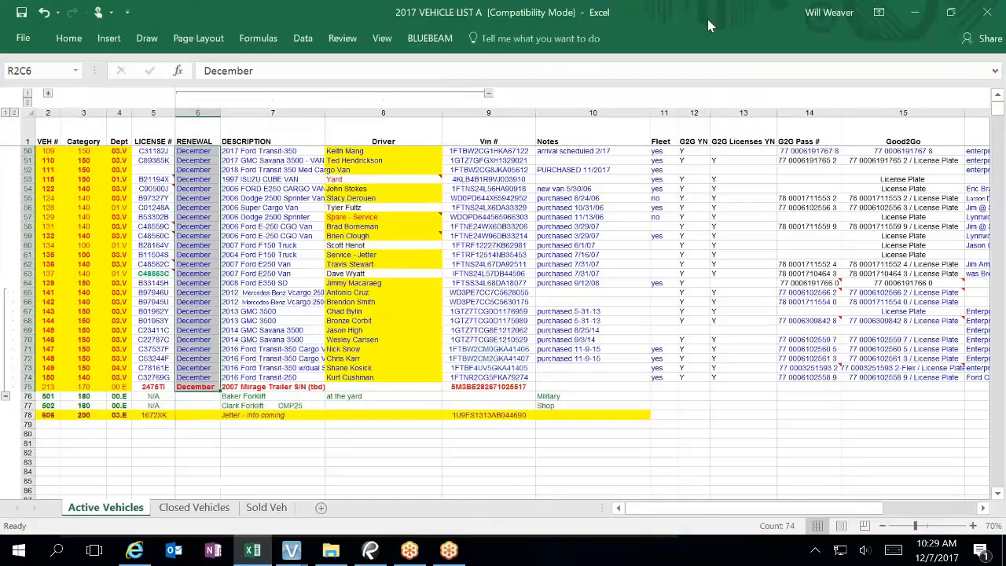
right_click(743, 37)
click(878, 13)
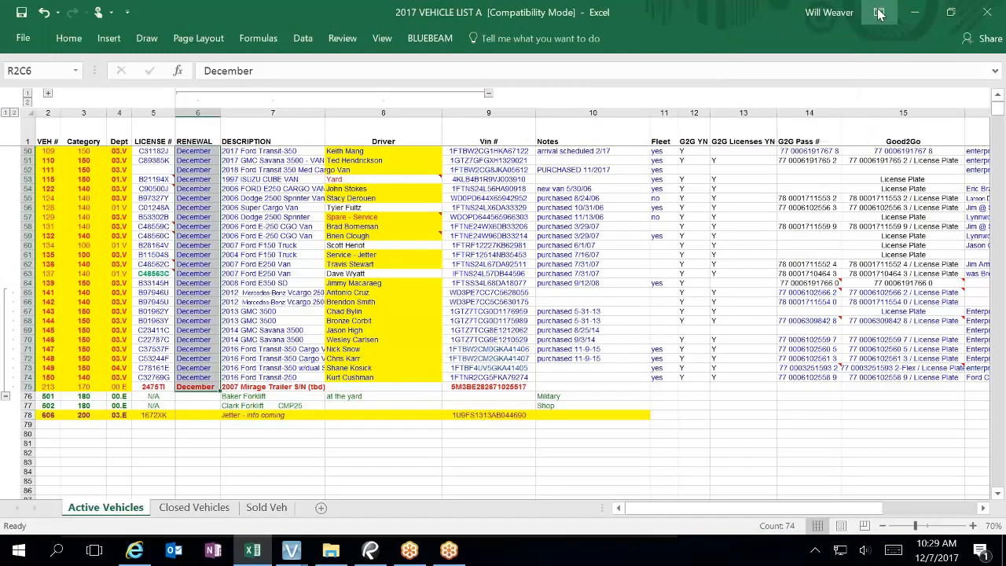
click(907, 126)
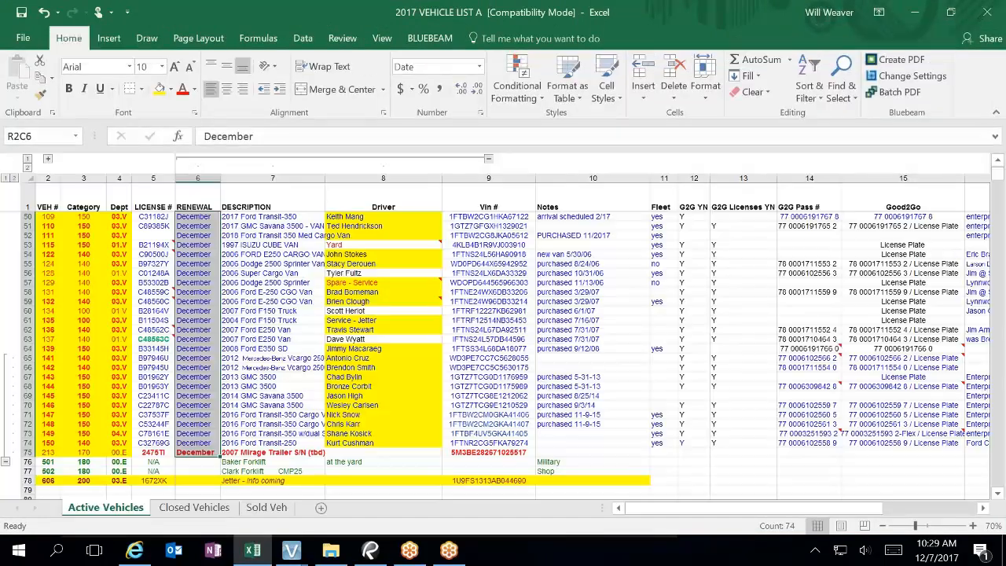
click(839, 90)
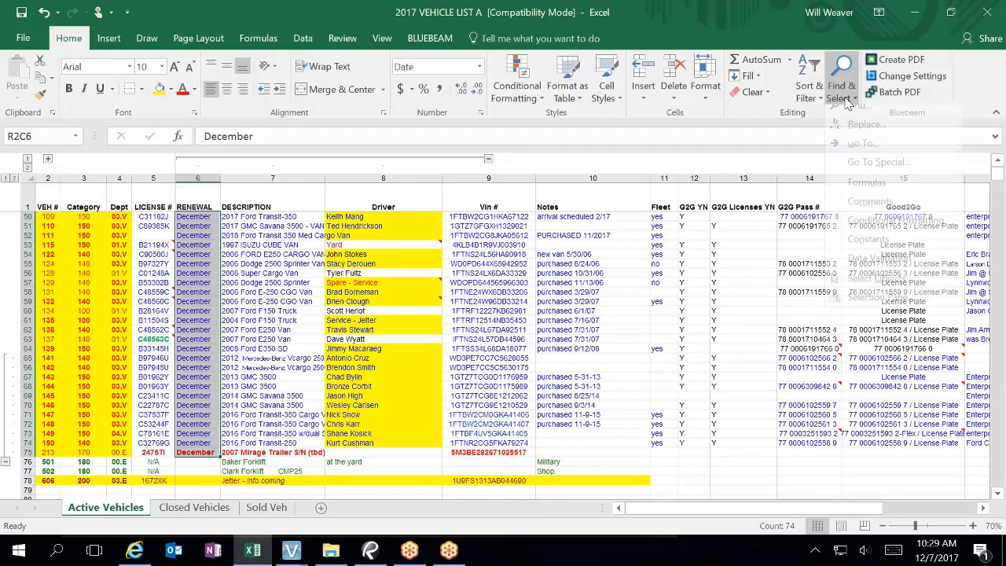
click(864, 135)
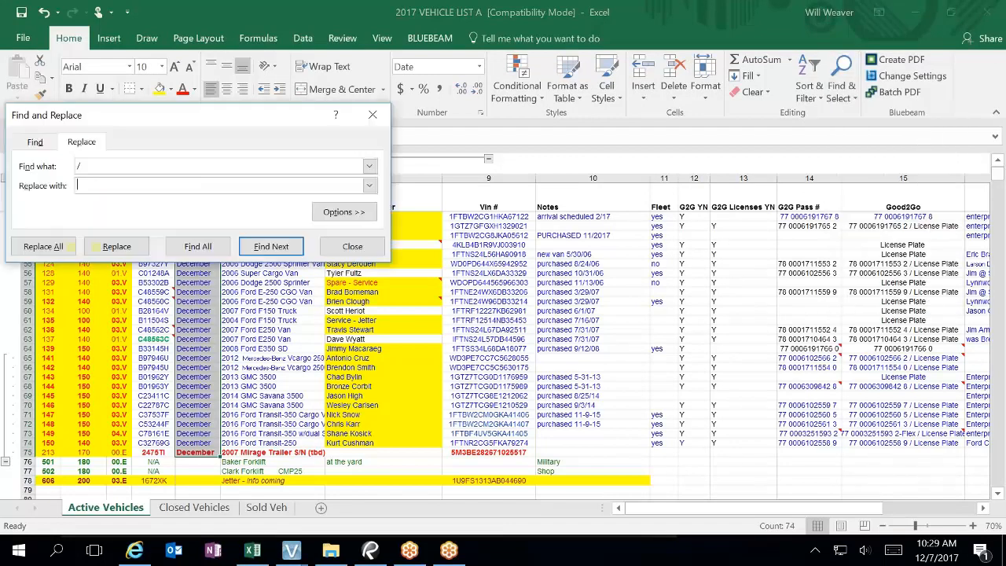
click(79, 165)
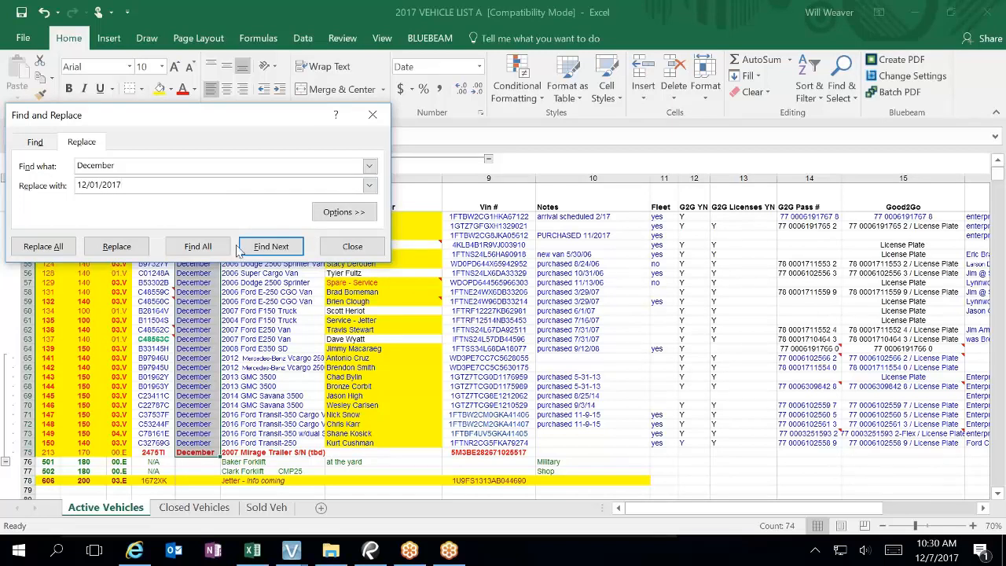
click(58, 248)
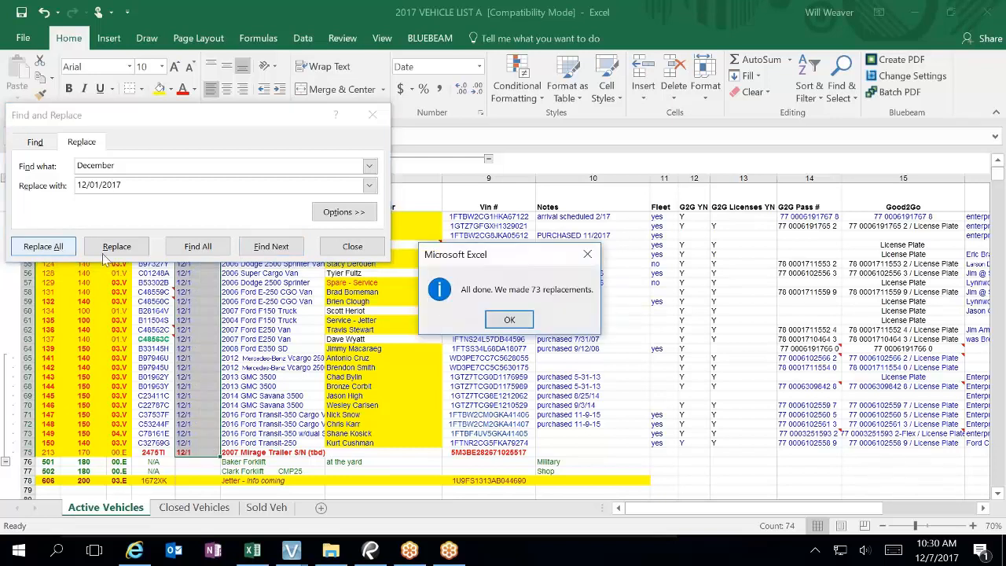
click(496, 317)
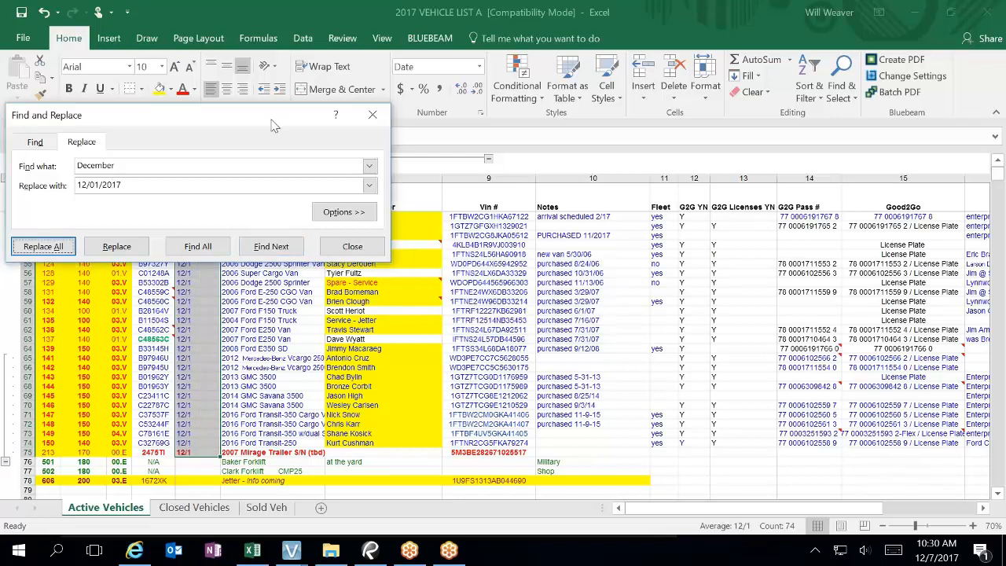
Step: Enter 02/01/2018 as row 21's renewal date, close Find and Replace, and select the RENEWAL dates
drag(271, 122, 713, 175)
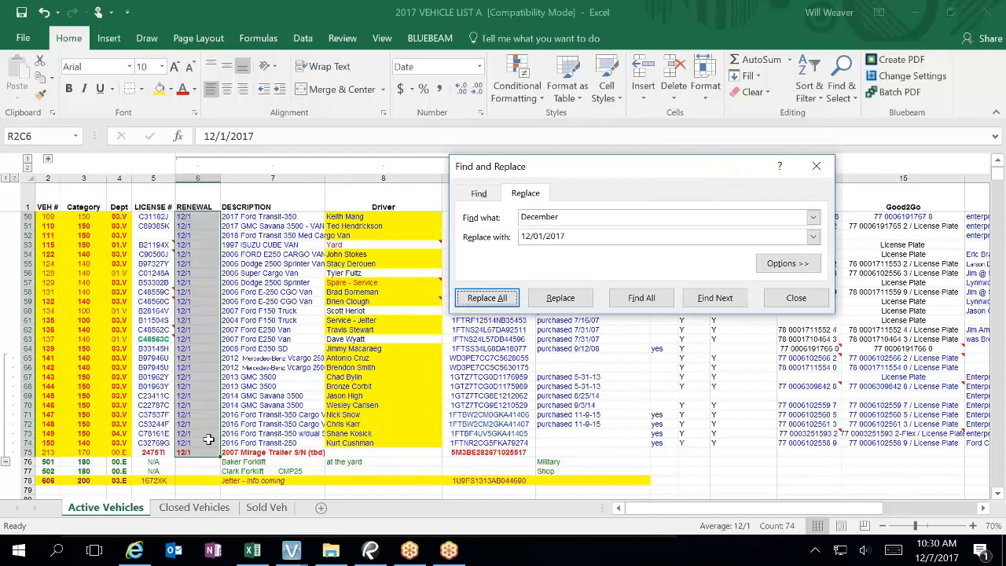
click(208, 439)
scroll(208, 440, up, 12)
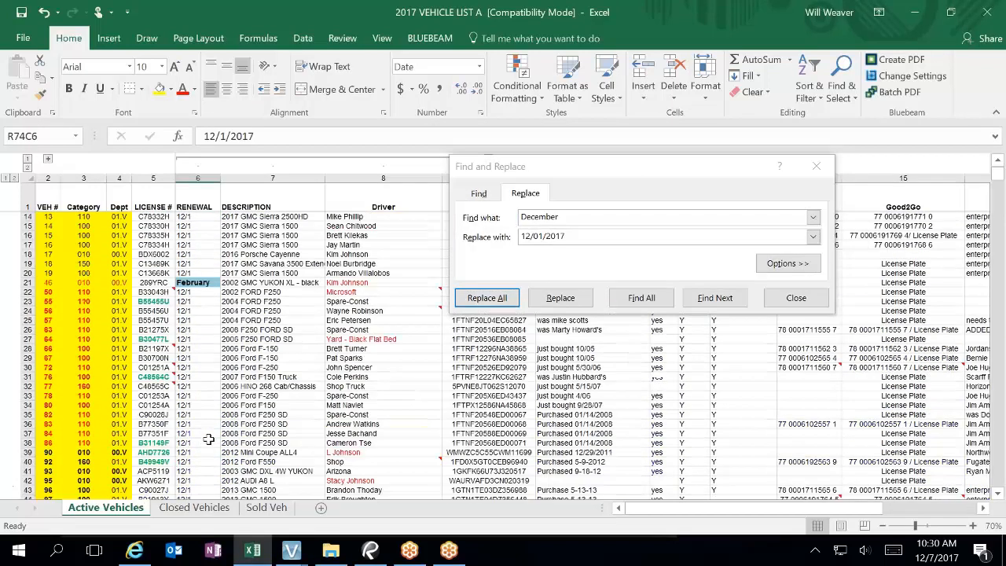
scroll(209, 439, up, 4)
click(208, 397)
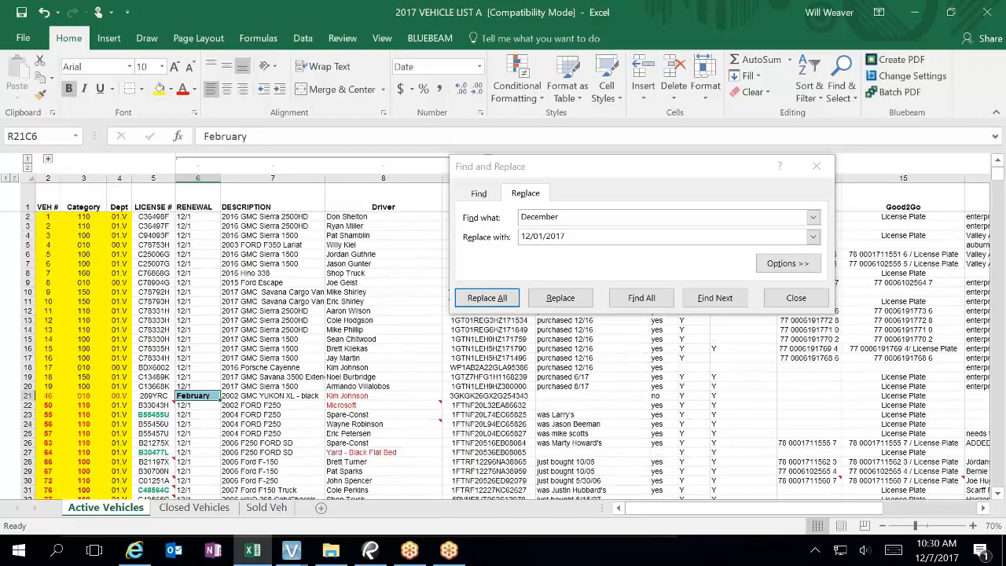
text(02/01/2)
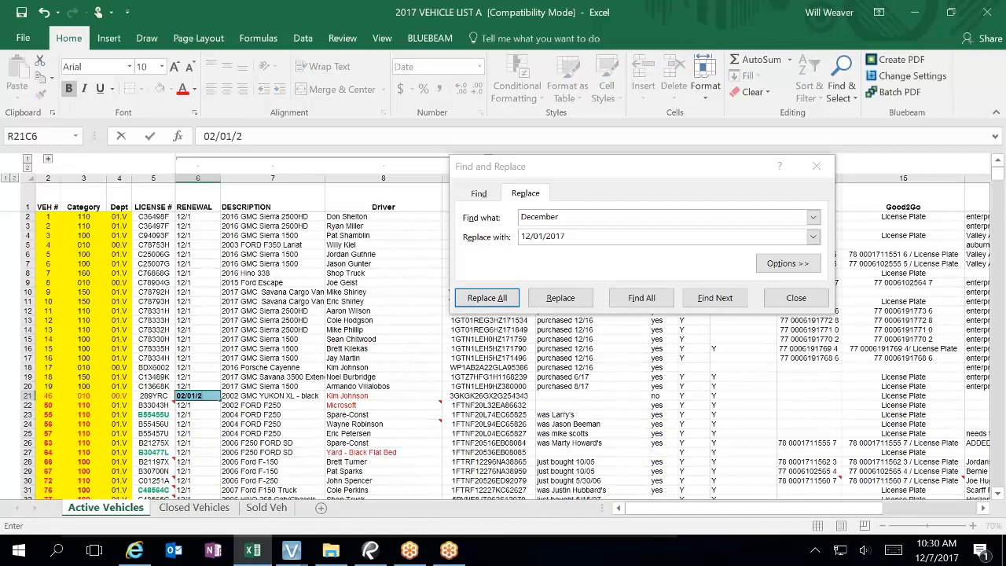
text(018)
key(Return)
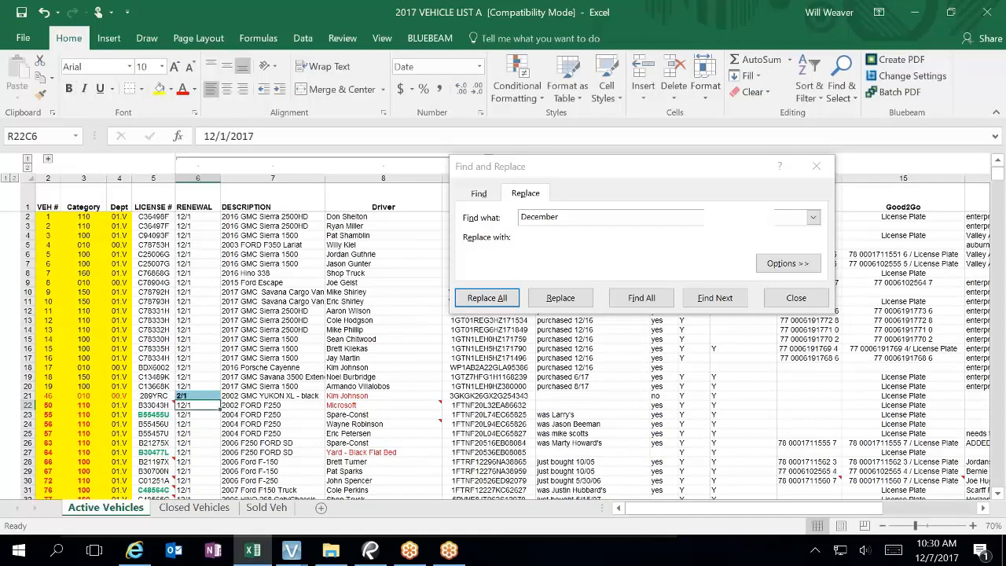
click(814, 302)
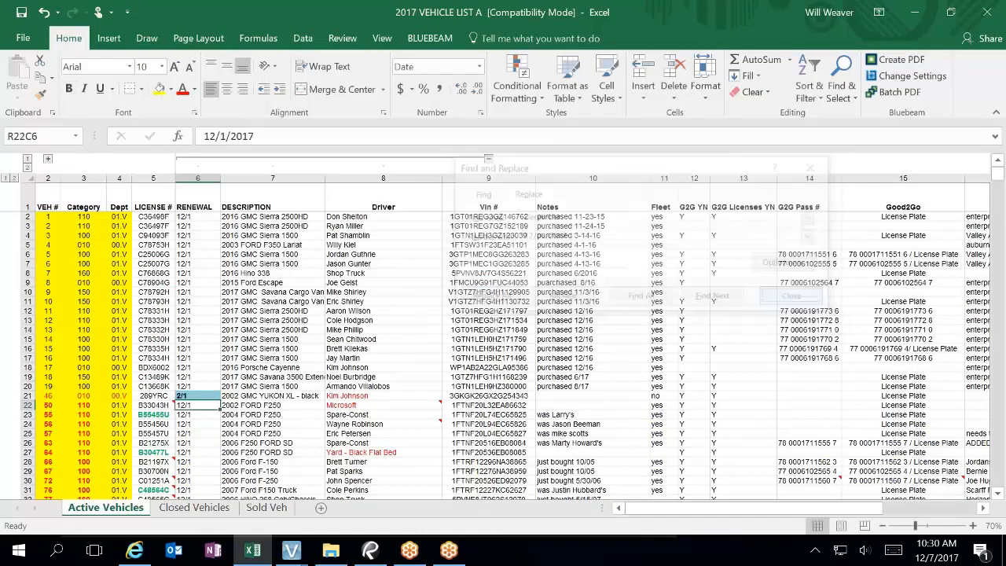
drag(200, 217, 193, 452)
Step: Apply the 03/14/12 month/day/year date style to the selected RENEWAL dates
right_click(198, 328)
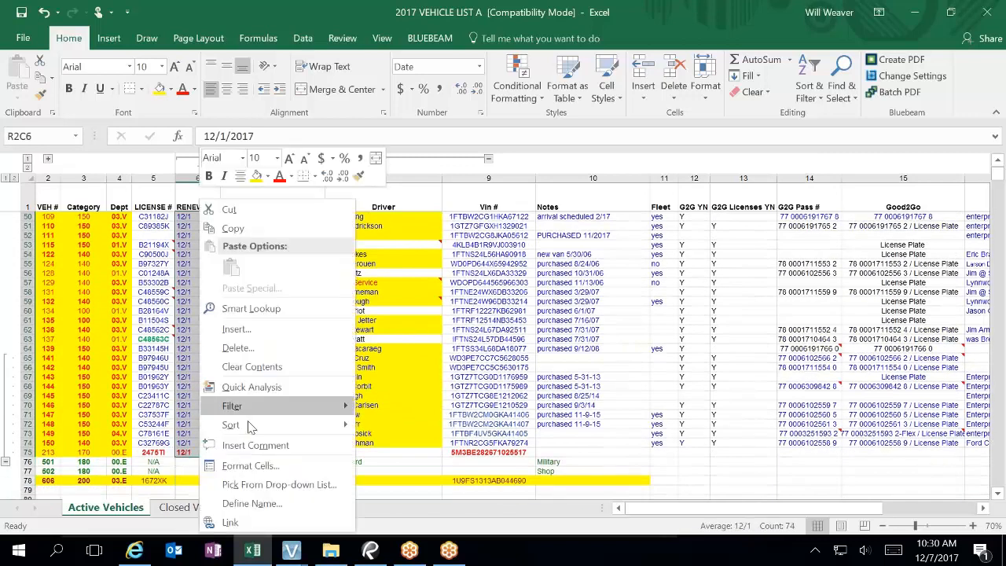
click(262, 467)
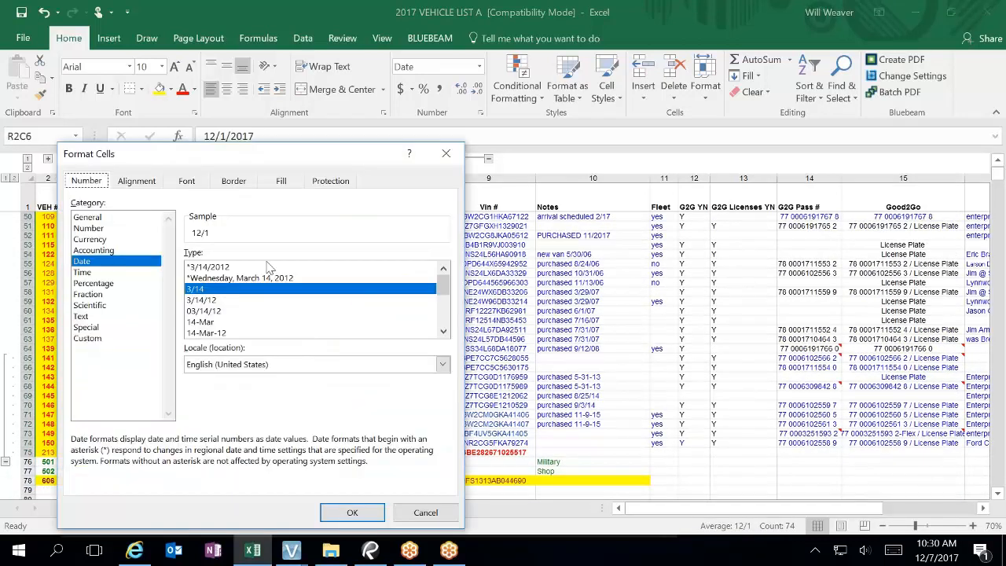
click(227, 303)
click(231, 268)
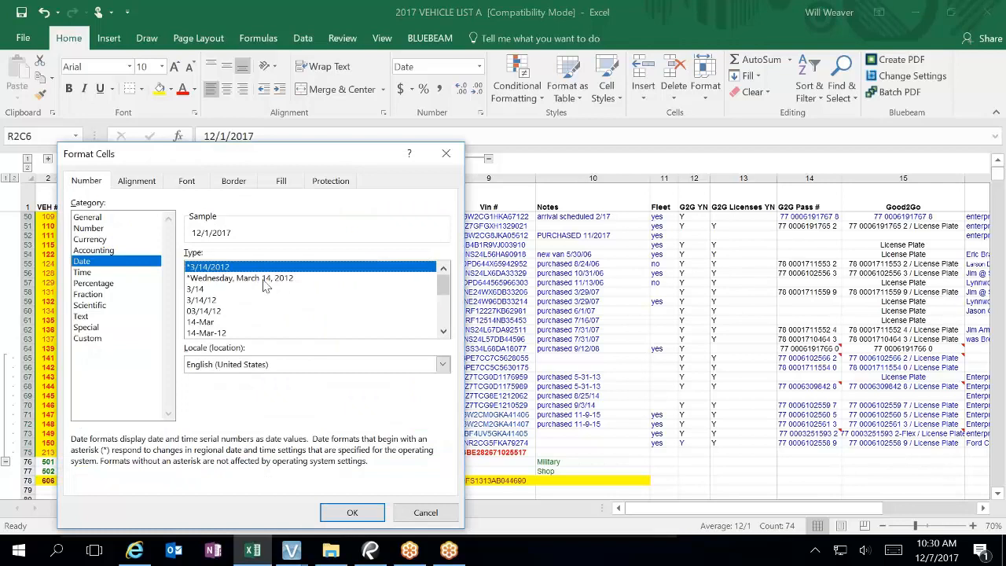
click(206, 312)
click(352, 512)
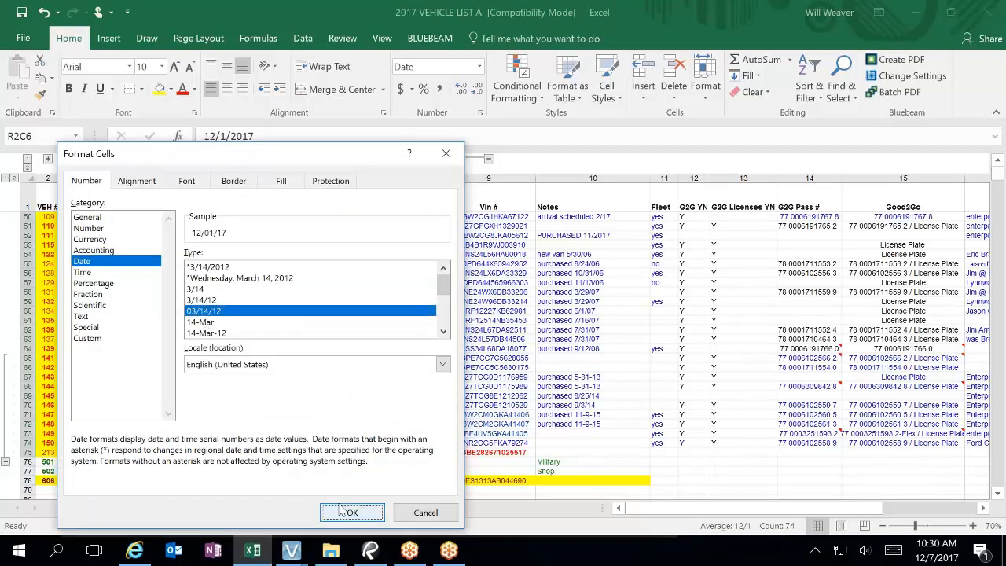
click(208, 425)
scroll(207, 426, up, 7)
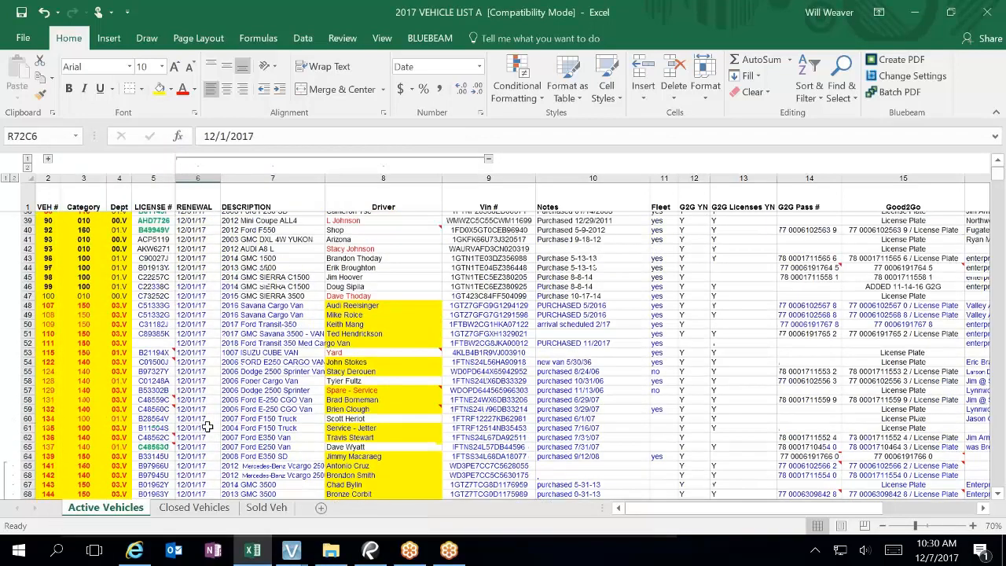
scroll(207, 427, up, 6)
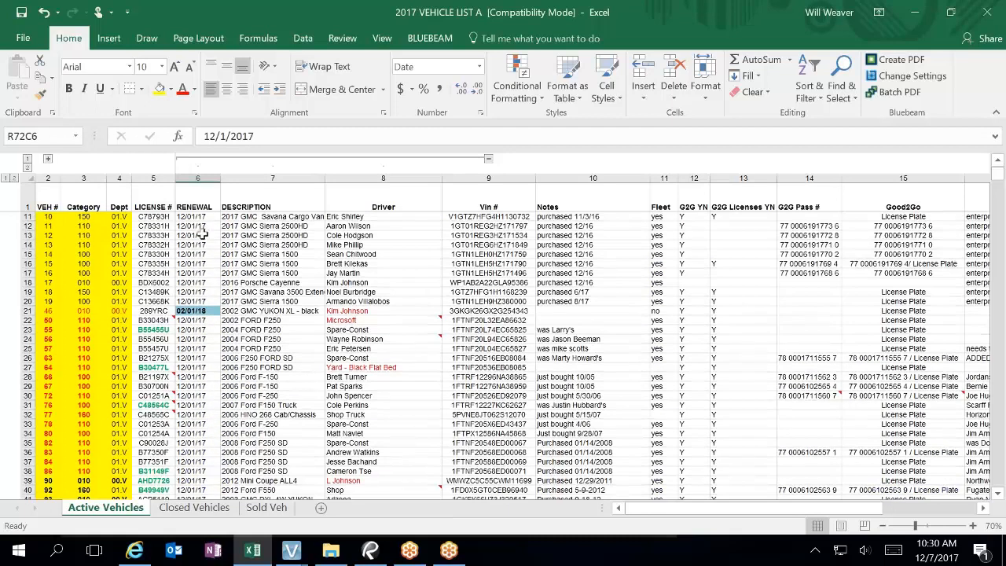
scroll(205, 219, up, 3)
Step: Give RENEWAL dates rows 2–69 a custom mm/dd/yyyy number format
drag(201, 217, 193, 454)
right_click(193, 454)
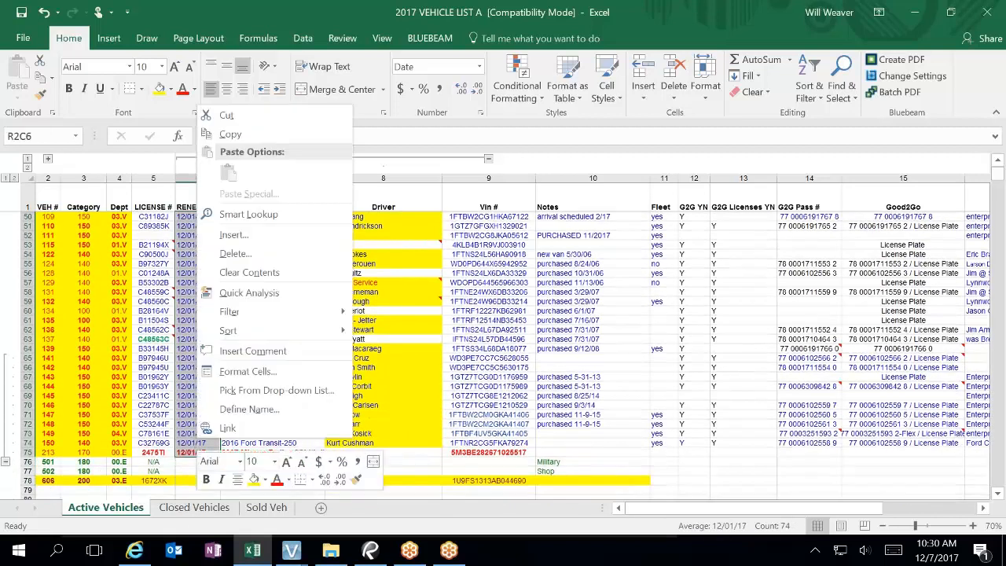
click(270, 371)
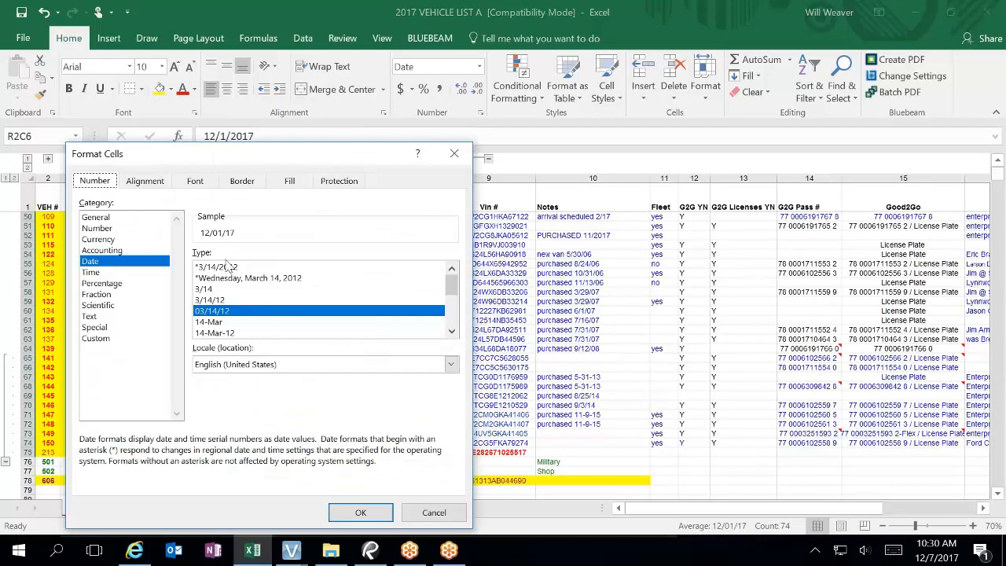
drag(228, 158, 573, 128)
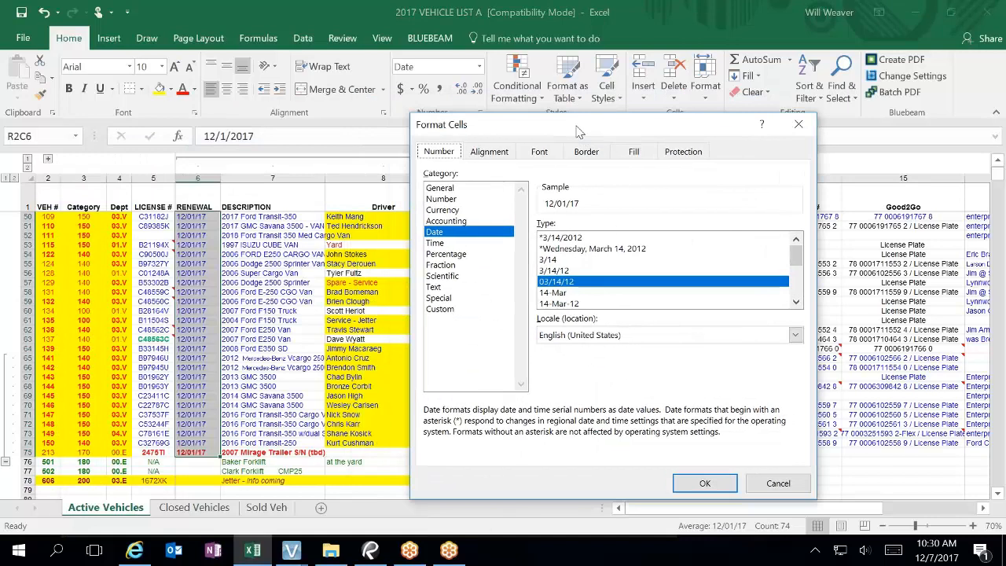
click(578, 238)
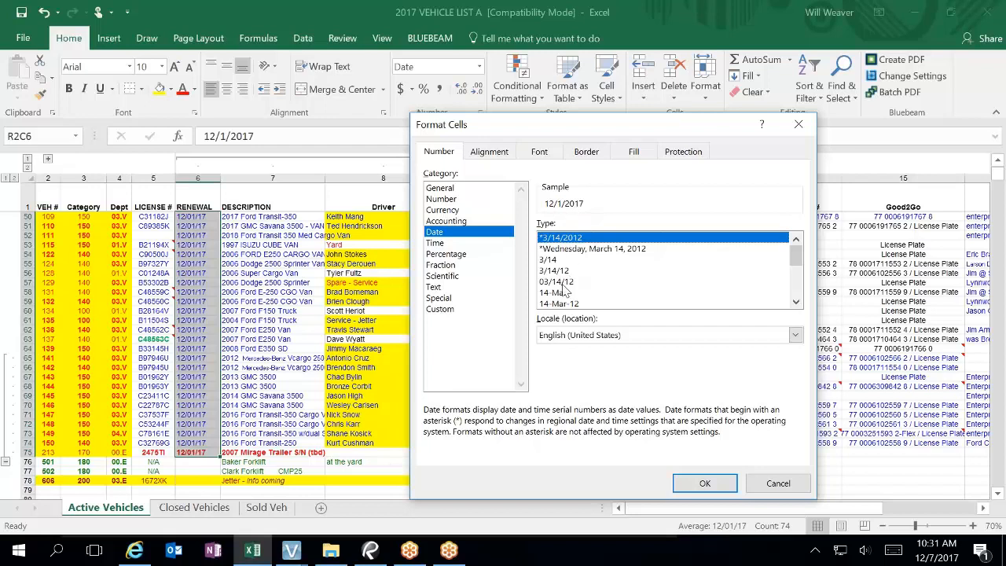
click(440, 298)
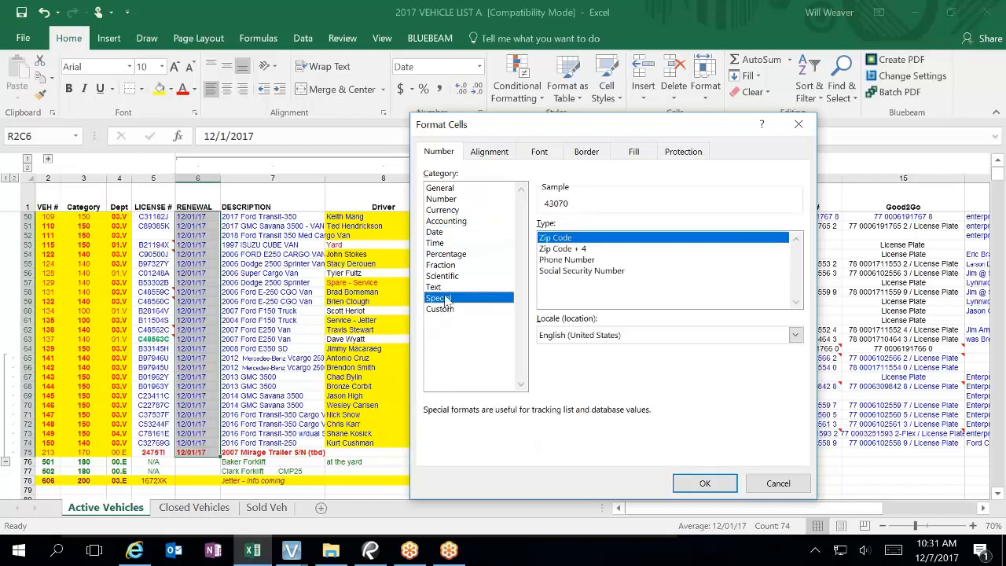
click(460, 311)
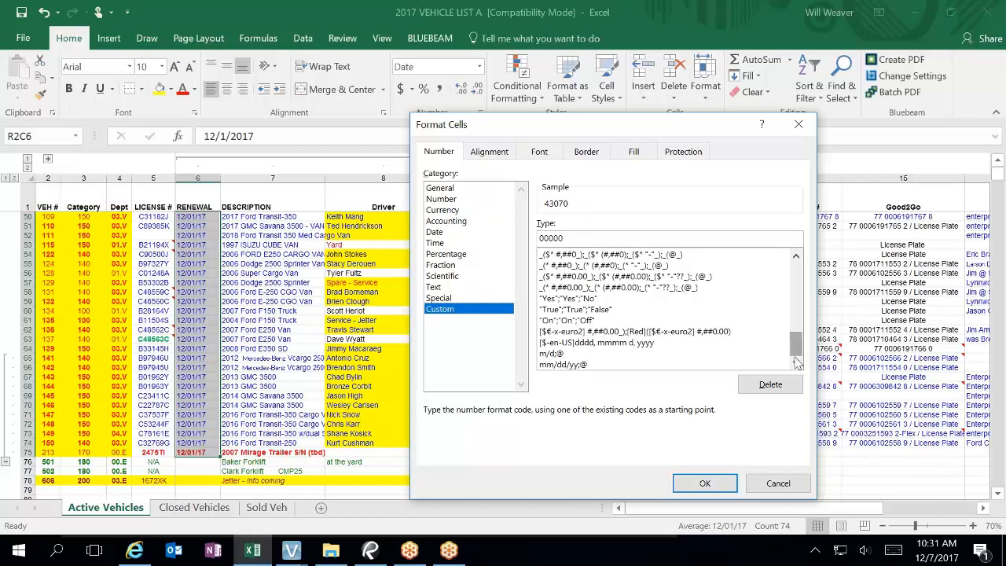
drag(794, 343, 793, 269)
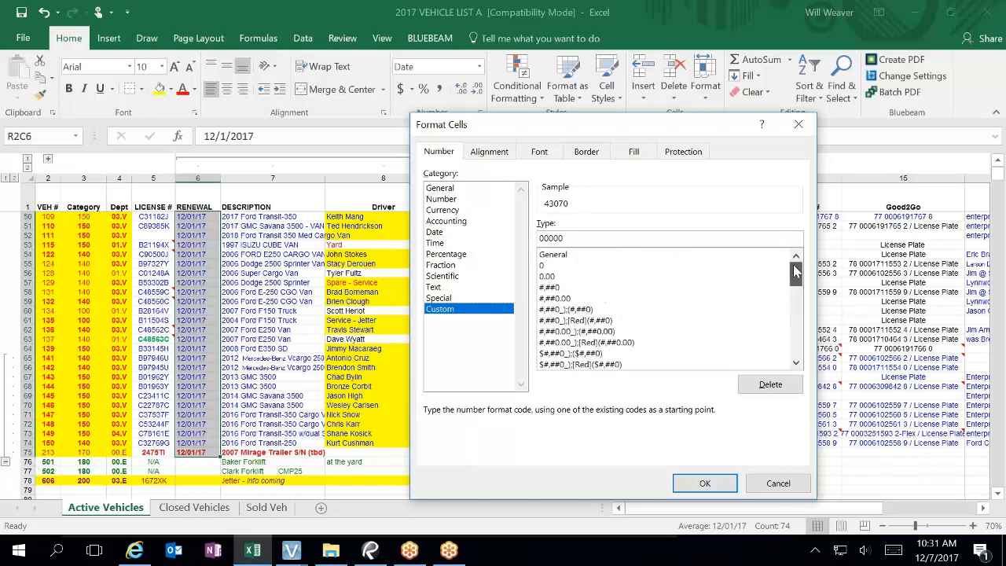
drag(610, 235, 384, 225)
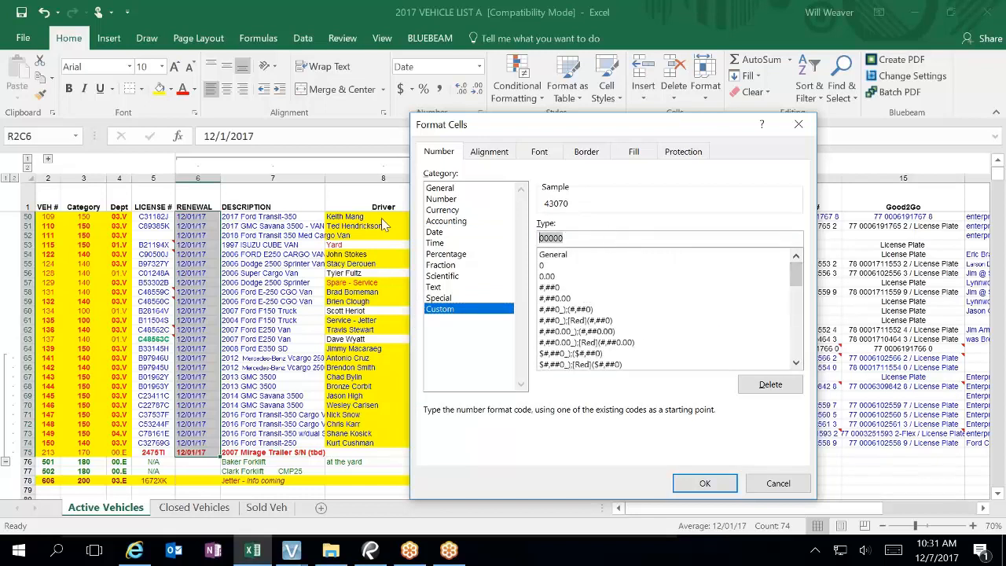
text(mm/dd/yyyy)
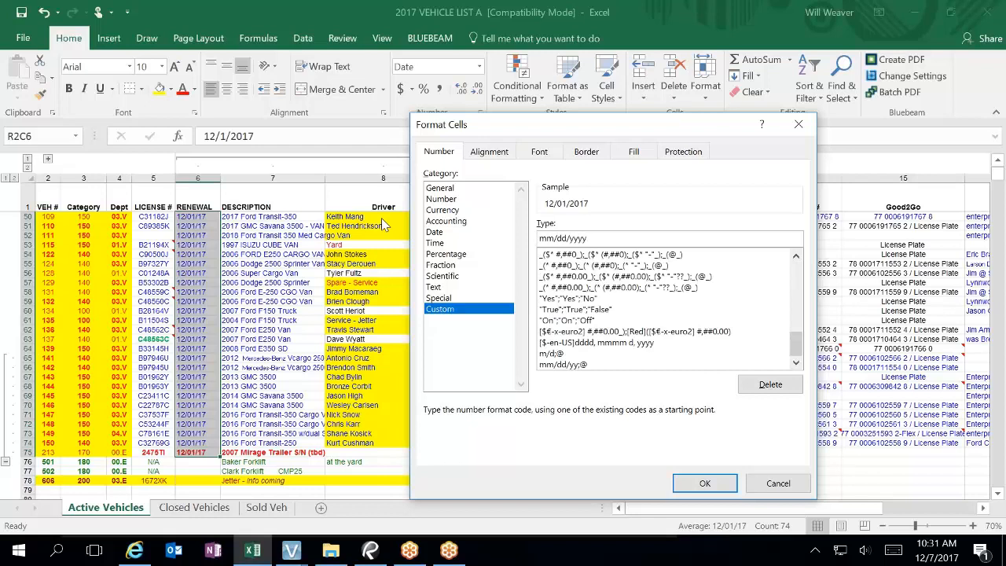
click(720, 482)
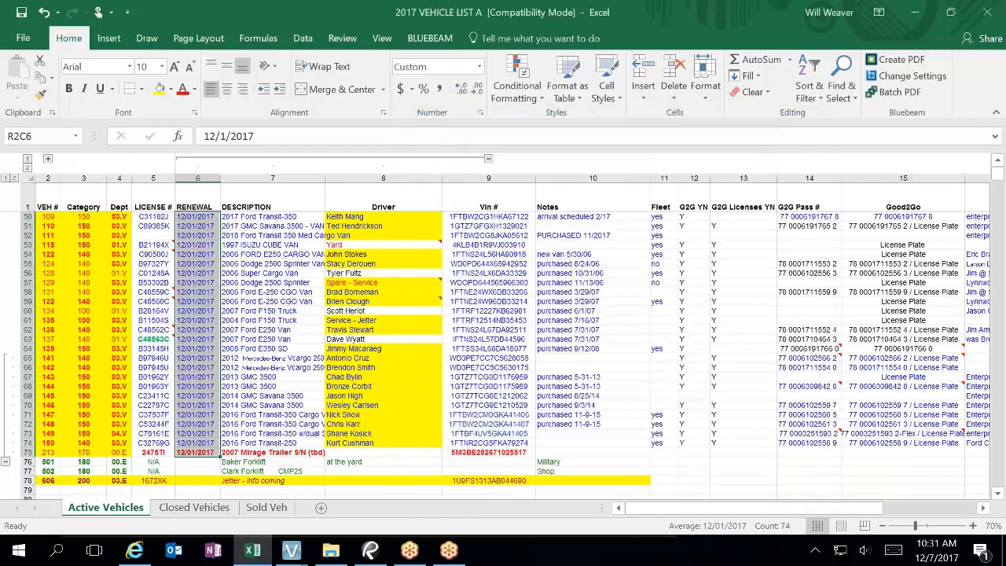
Step: Restore the workbook window and snap it to the right half of the screen
click(314, 385)
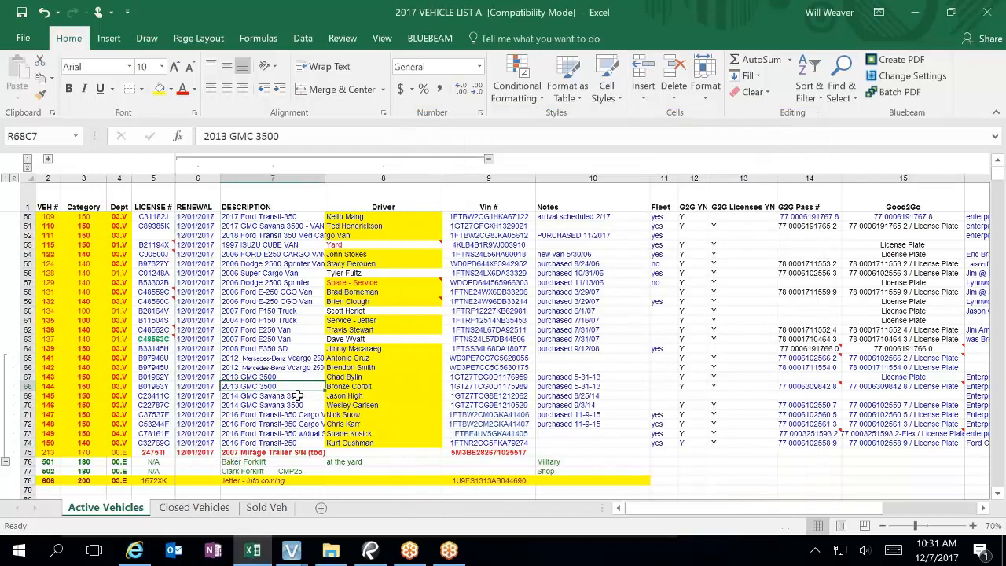
scroll(271, 412, up, 11)
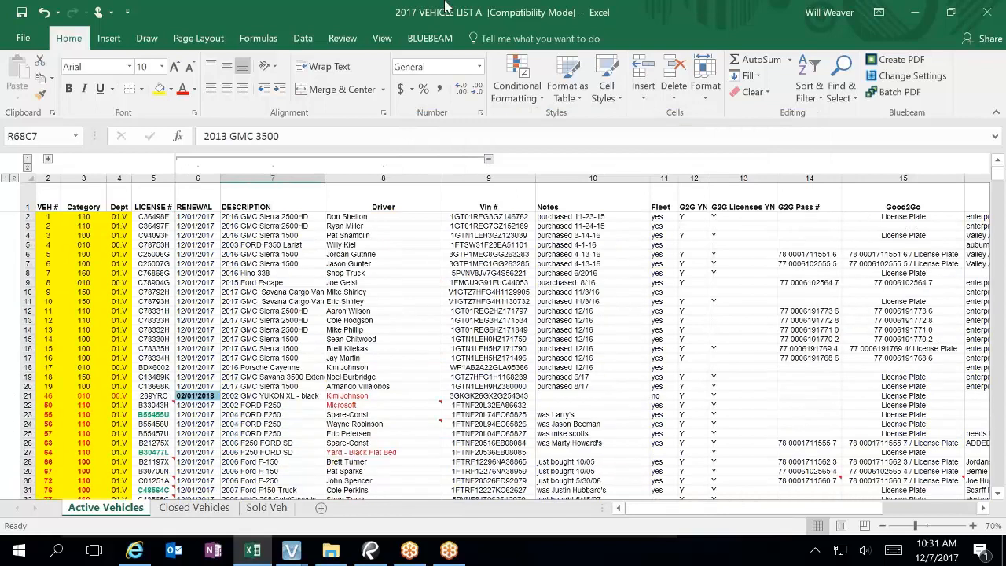
double_click(519, 14)
key(super+Right)
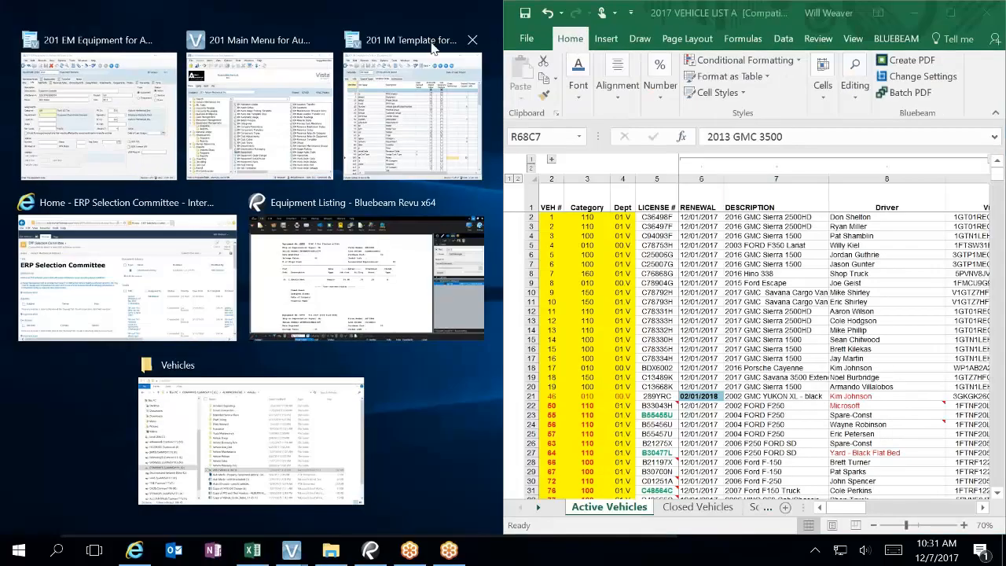
Step: Snap the IM Template left and set License Plate Expiration Date's record column to 6
click(429, 80)
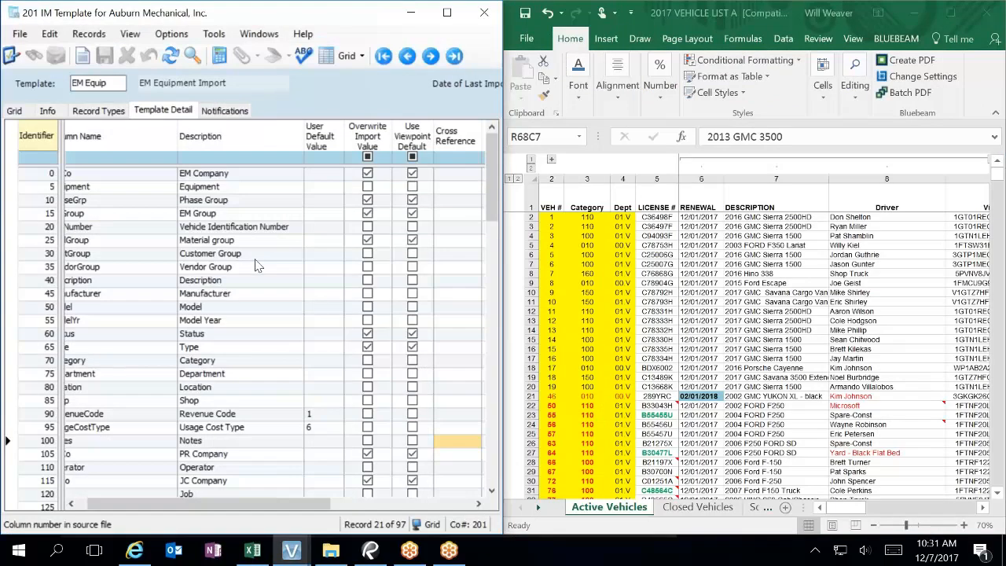
scroll(310, 348, down, 5)
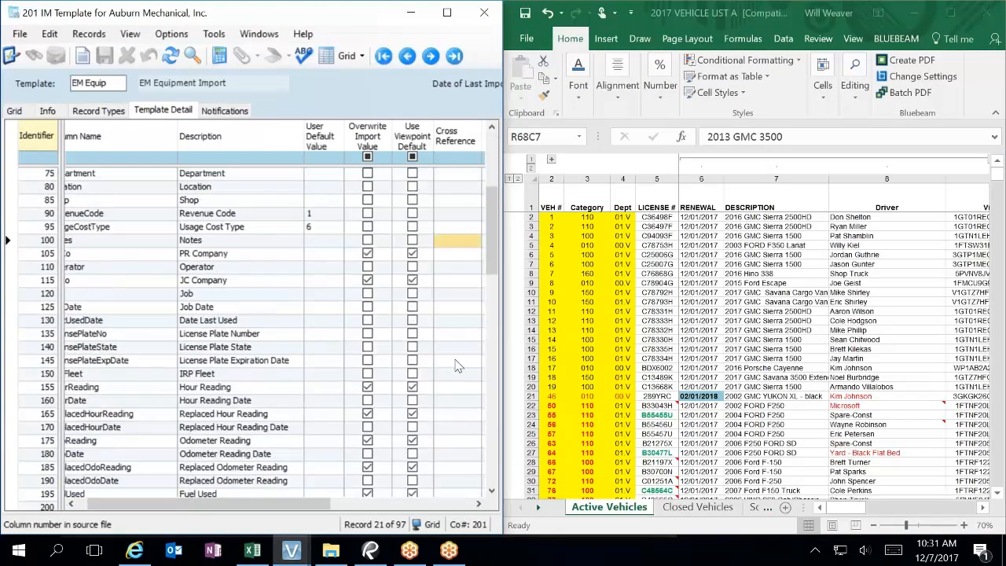
click(457, 361)
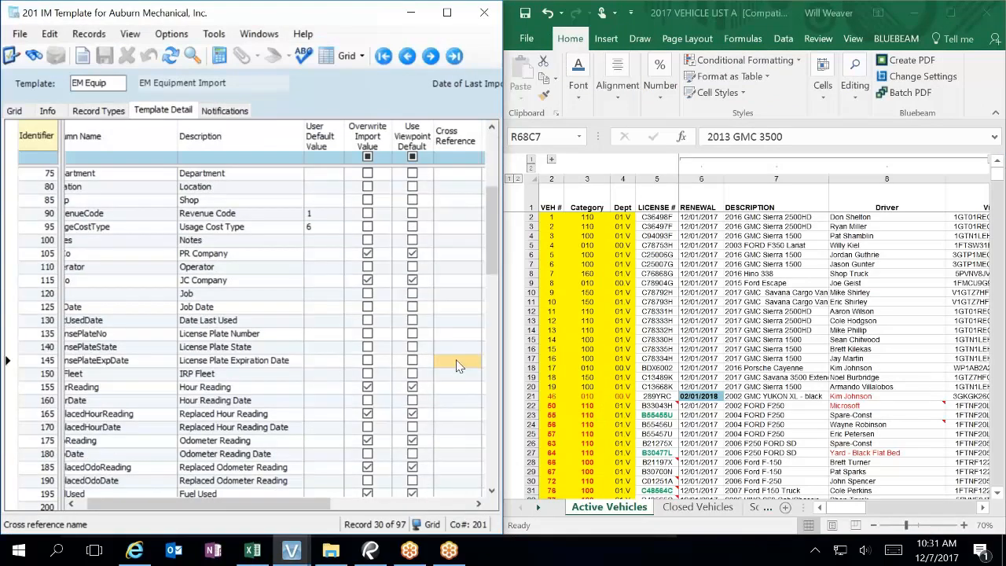
text(6)
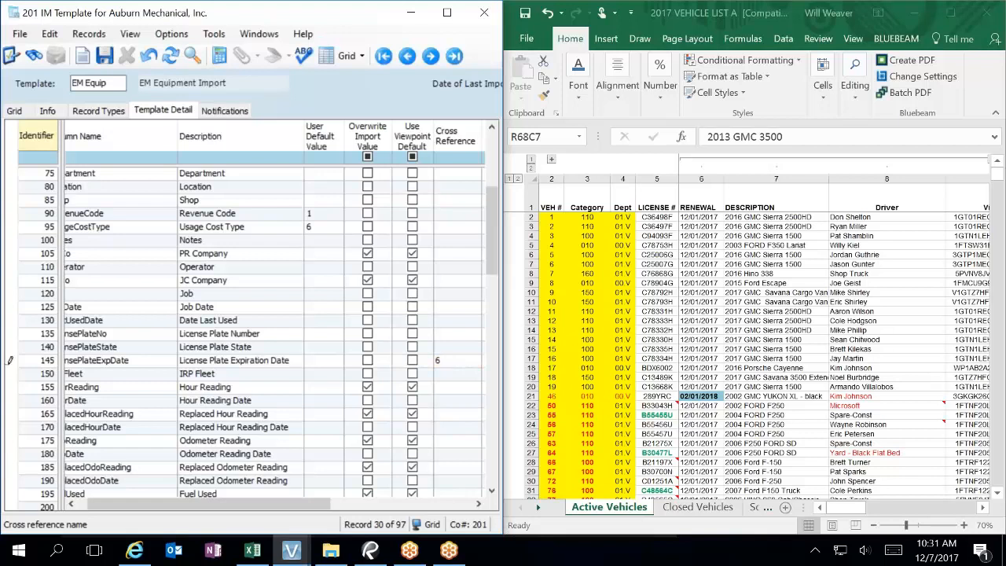
key(BackSpace)
key(Tab)
text(6)
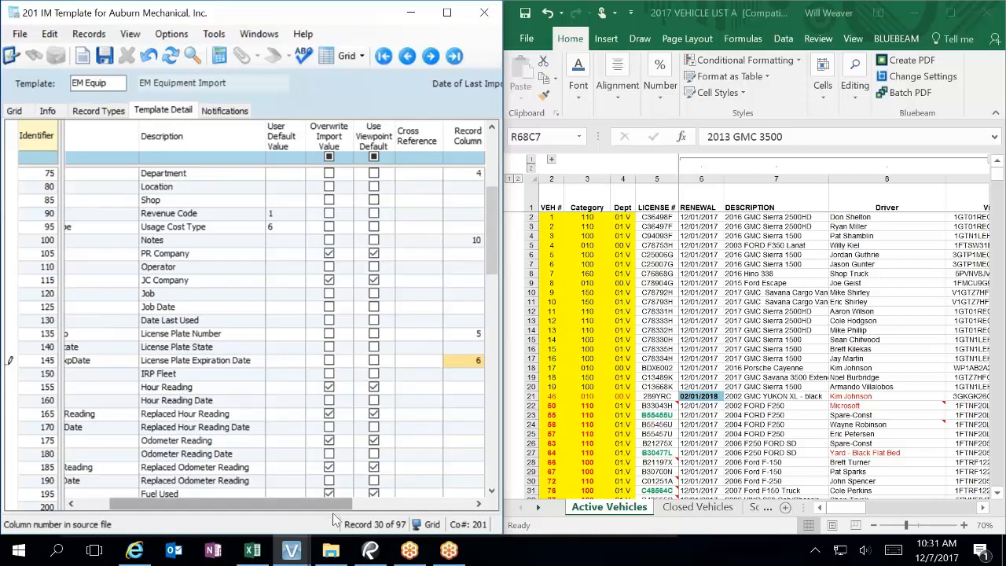
Step: Set WA as License Plate State's user default value
drag(337, 511, 292, 511)
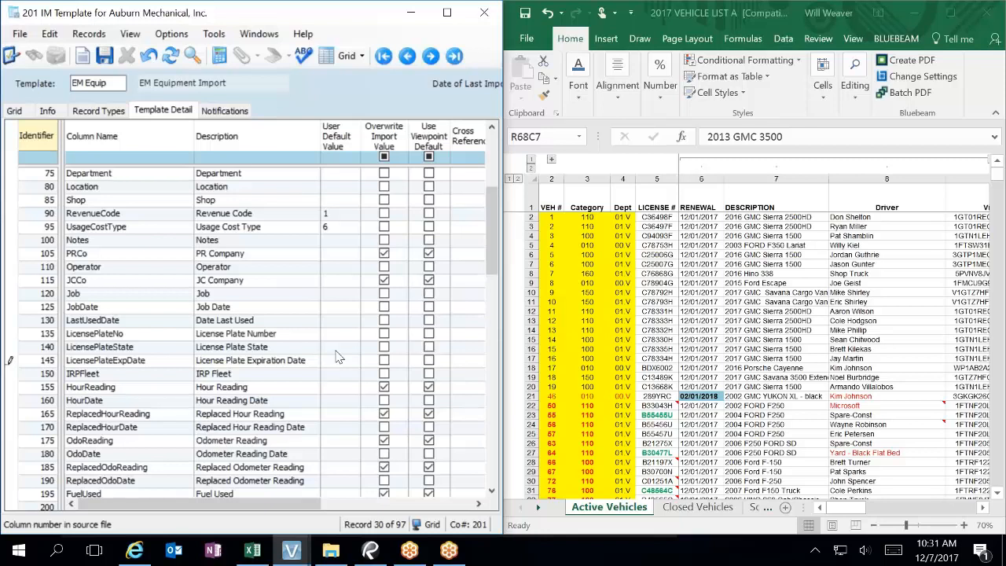
click(342, 351)
text(WA)
click(334, 363)
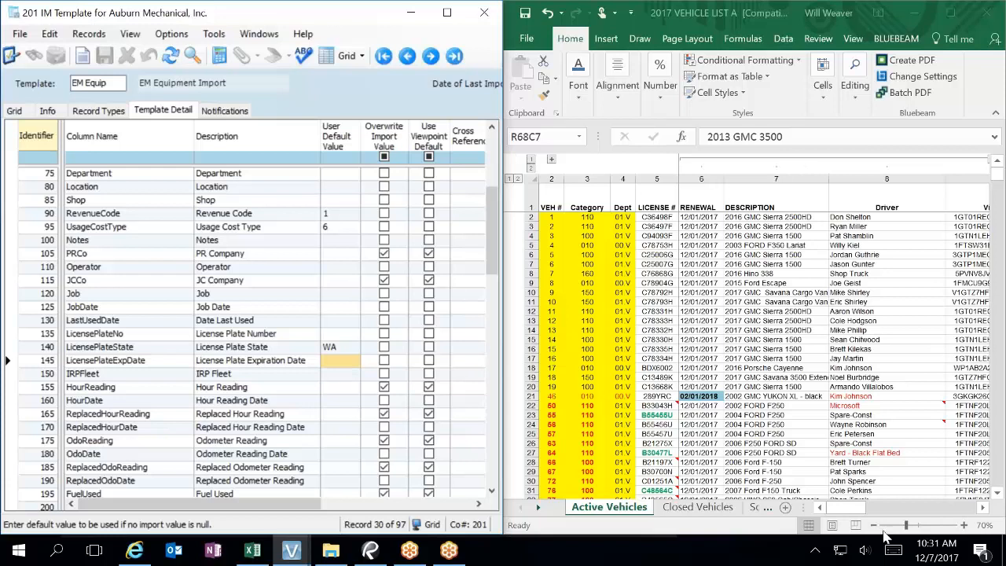
click(855, 508)
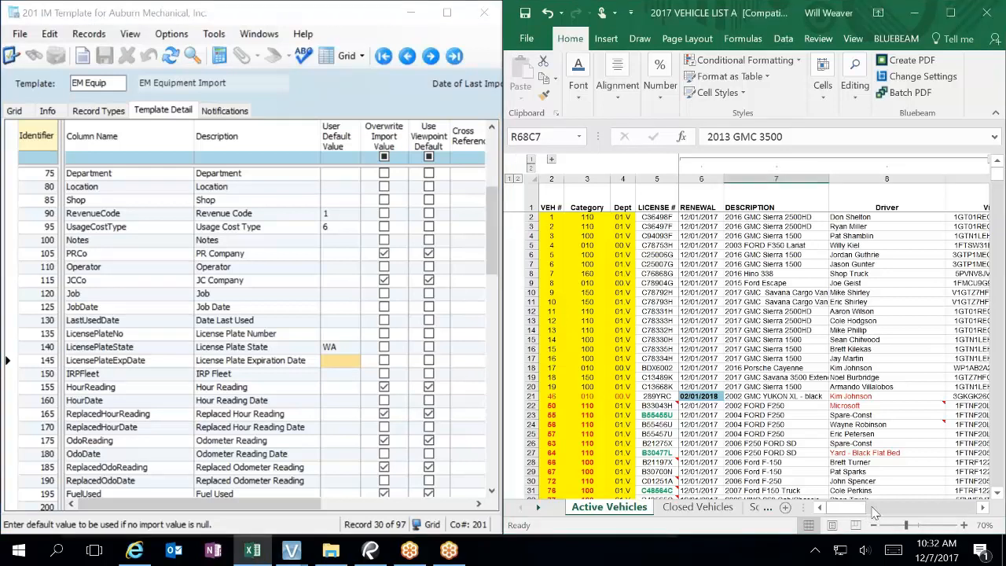
drag(857, 508, 894, 507)
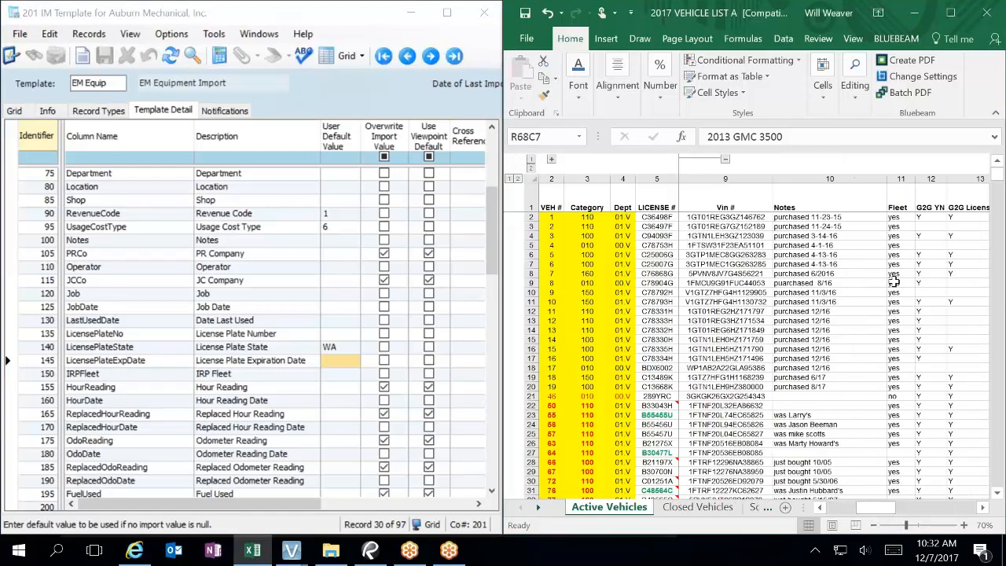
click(900, 179)
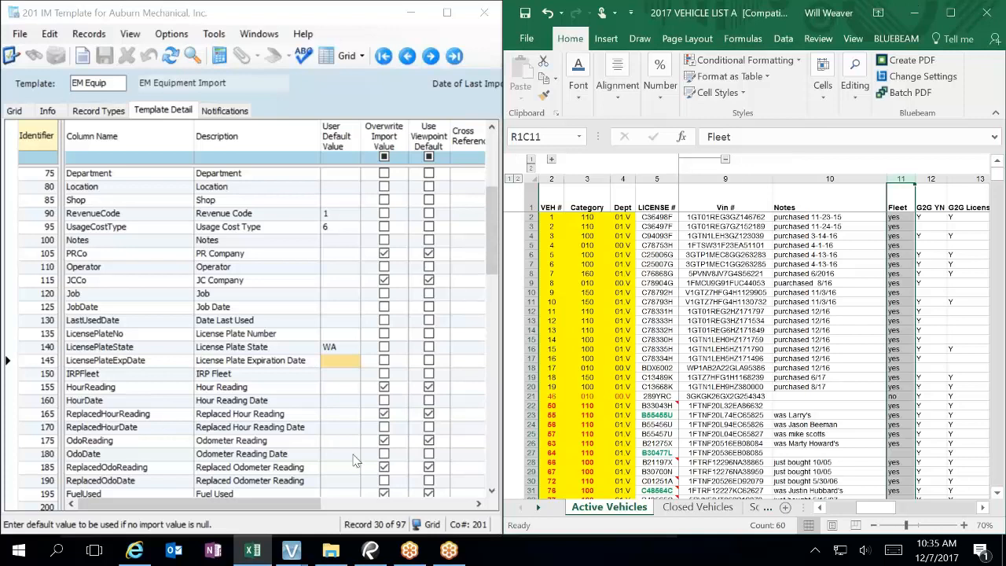
Step: Scroll the Template Detail grid sideways, then down to show IRPFleet through Wheelbase
click(469, 505)
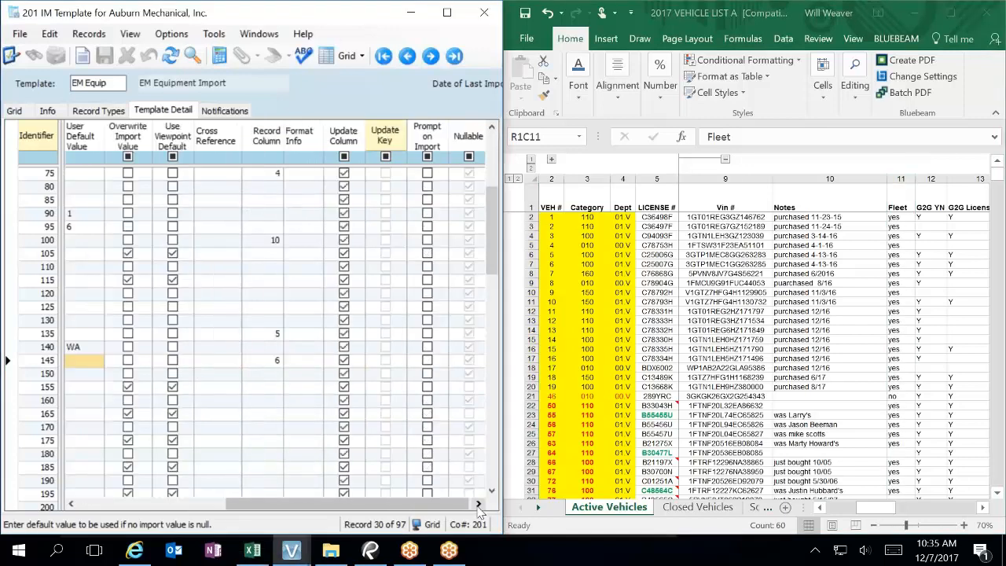
drag(394, 507, 244, 508)
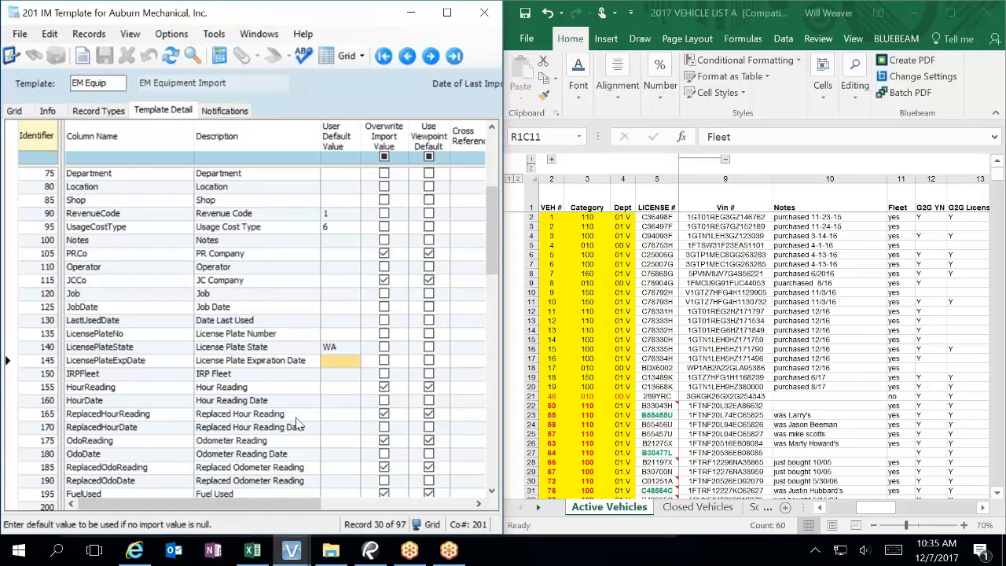
click(285, 406)
scroll(285, 410, down, 5)
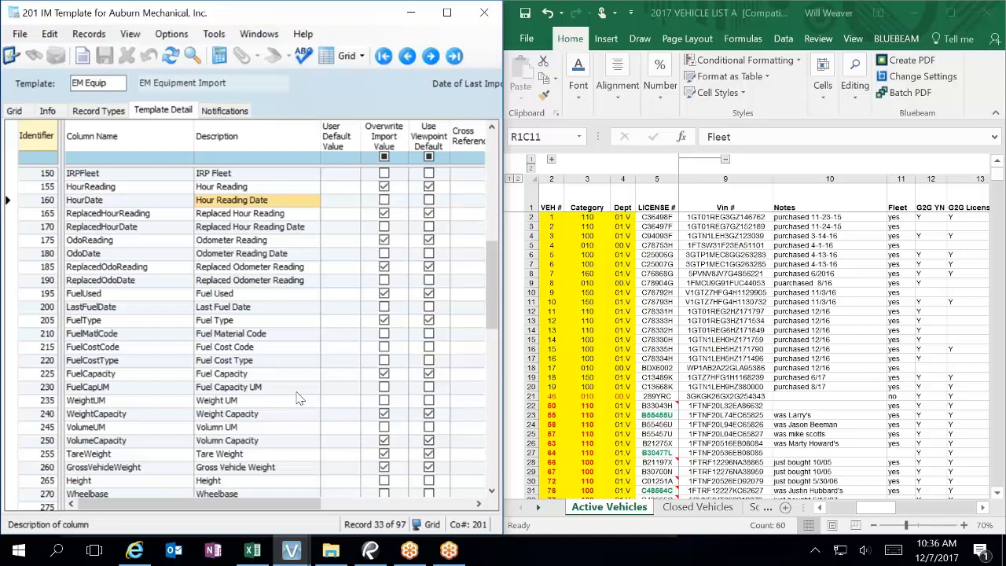
Step: Check row 21's Fleet value reads no, then close the IM Template window
click(901, 398)
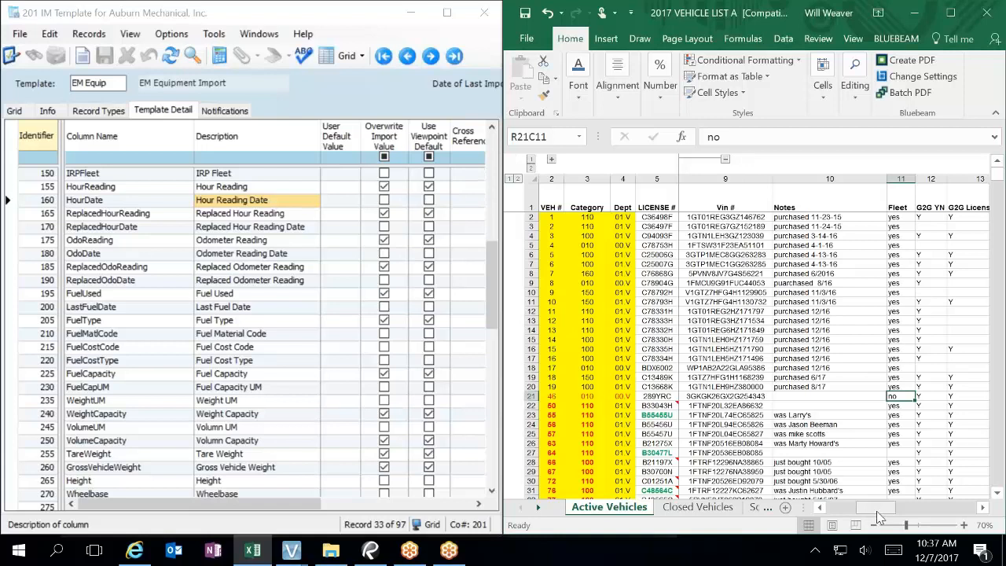
click(484, 13)
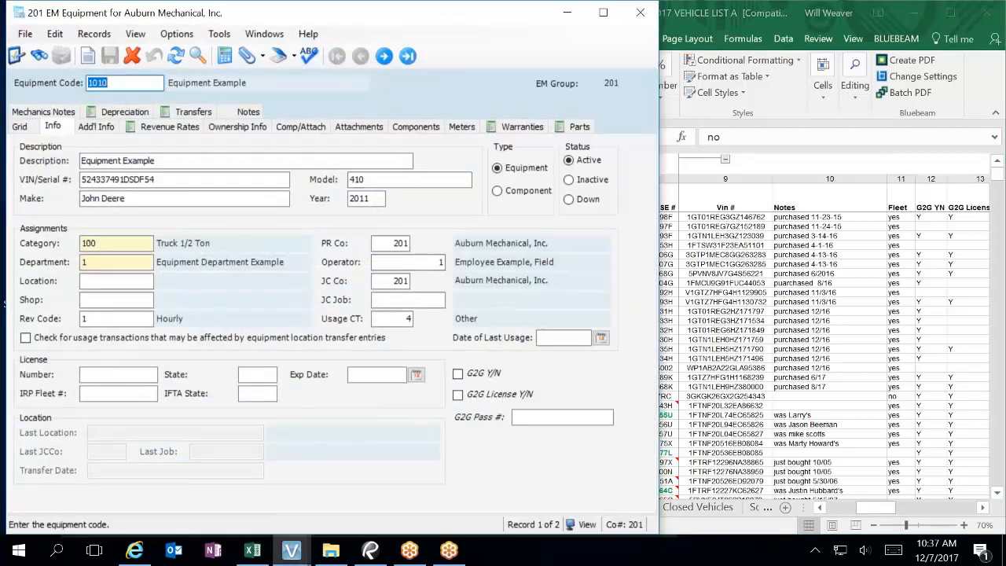
Step: Close EM Equipment and start the VA Custom Fields Wizard from Viewpoint Administration with Add Custom Field
click(641, 11)
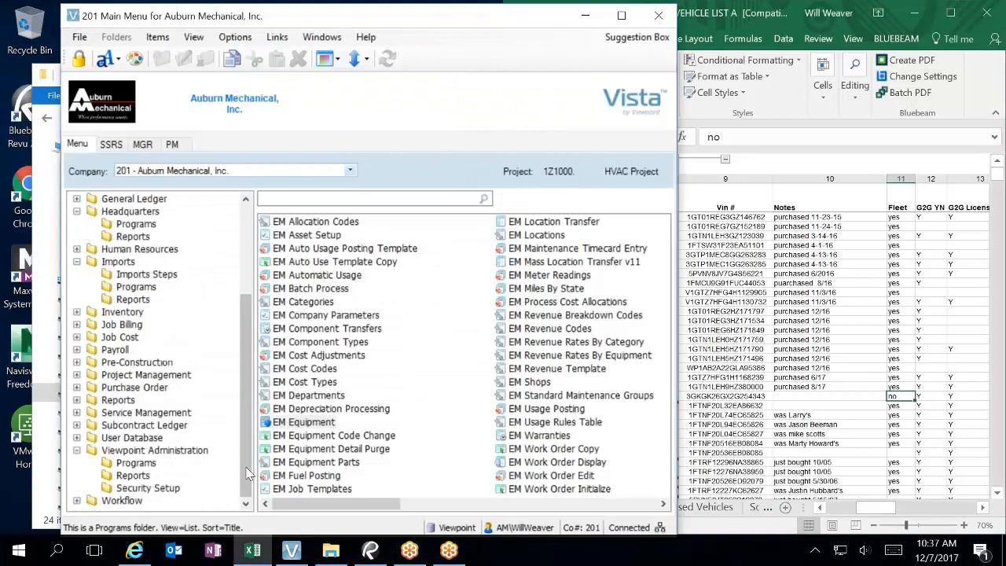
click(136, 462)
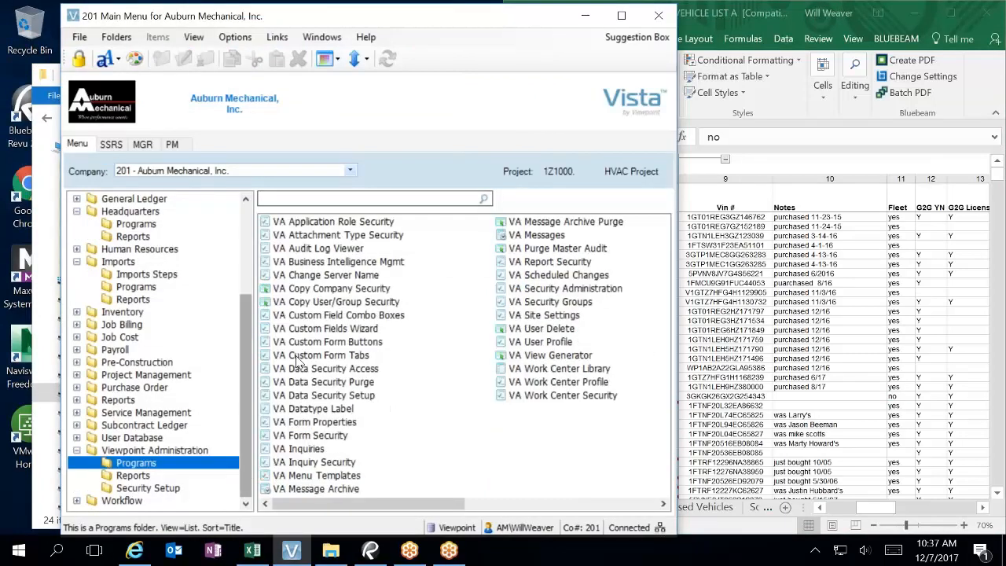
click(325, 328)
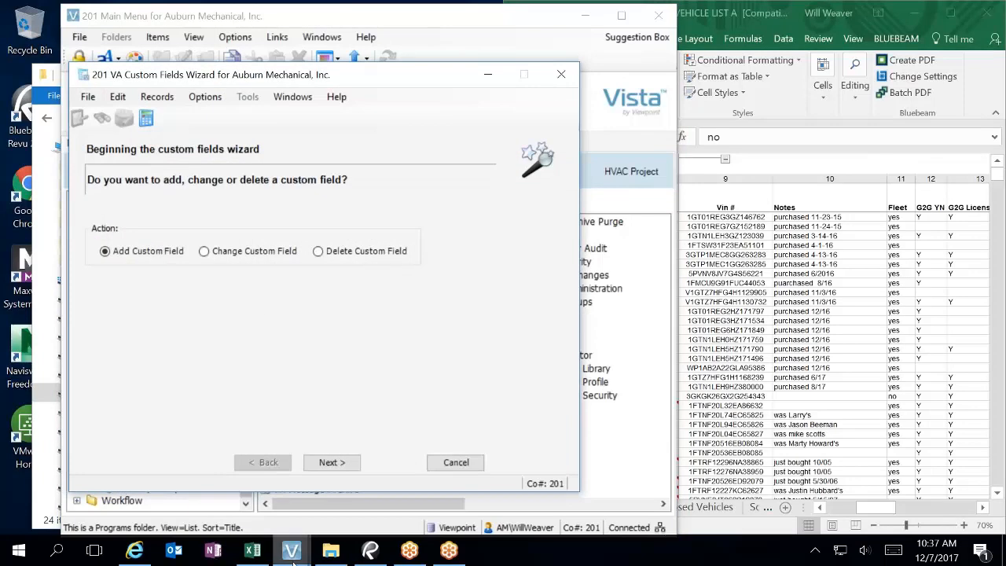
click(341, 466)
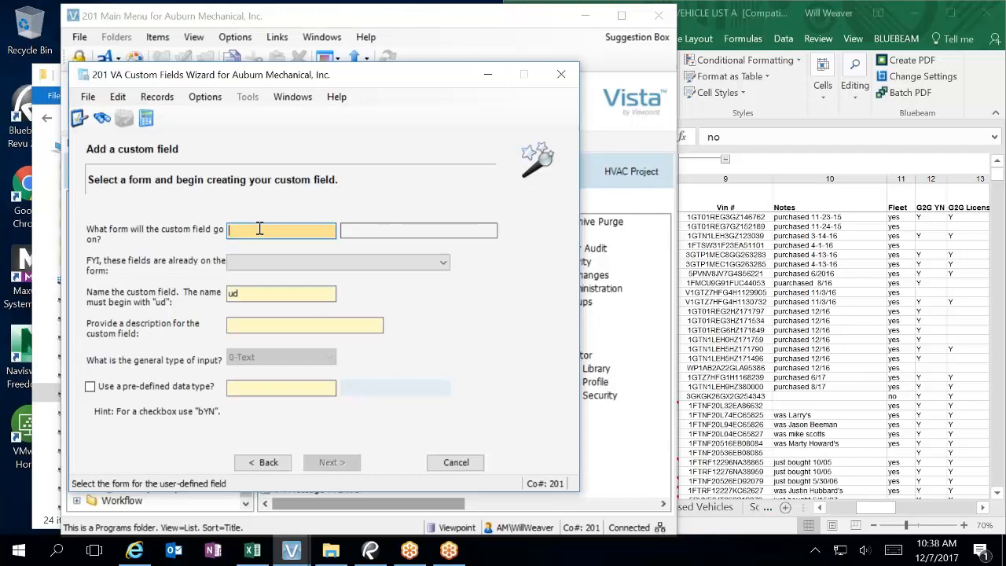
Step: Target the EMEquipment form and name the custom field udDOLFleetYN
key(F4)
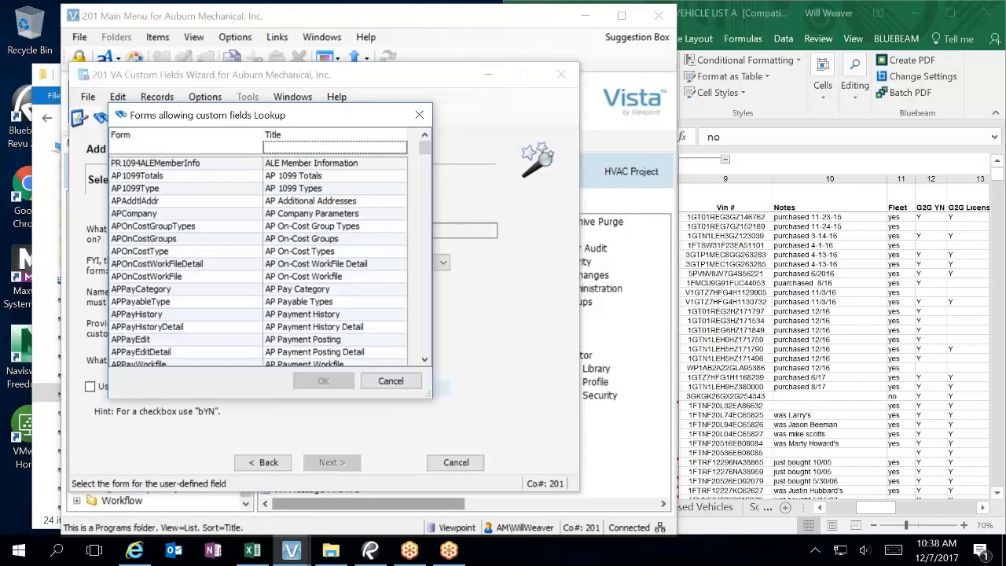
text(em e)
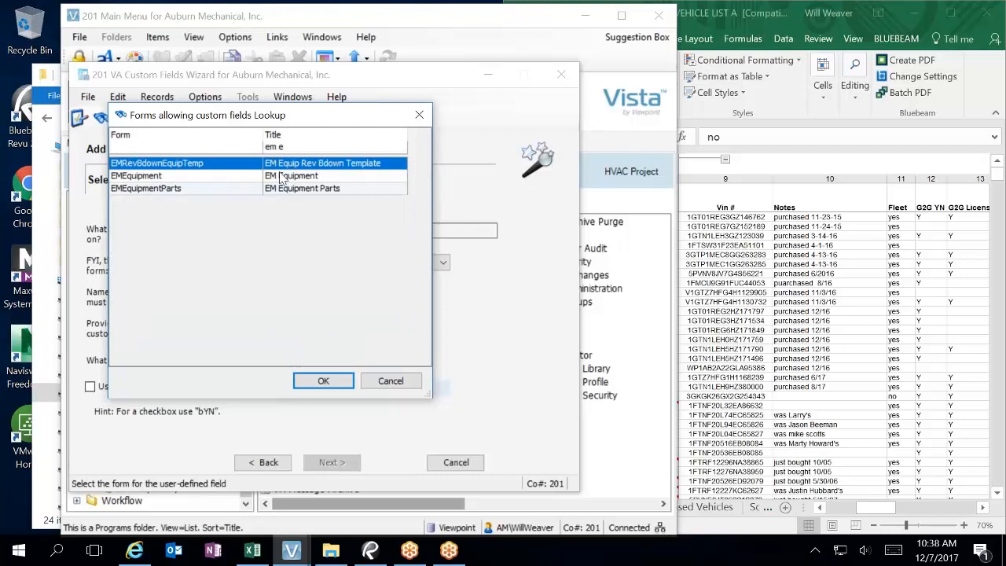
double_click(281, 177)
key(Tab)
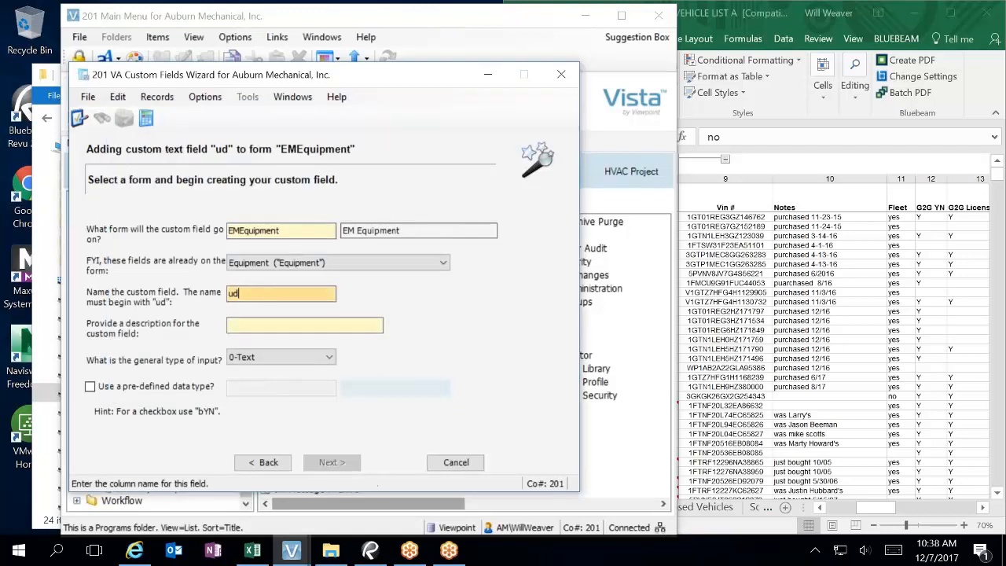
text(DOLFleetYN)
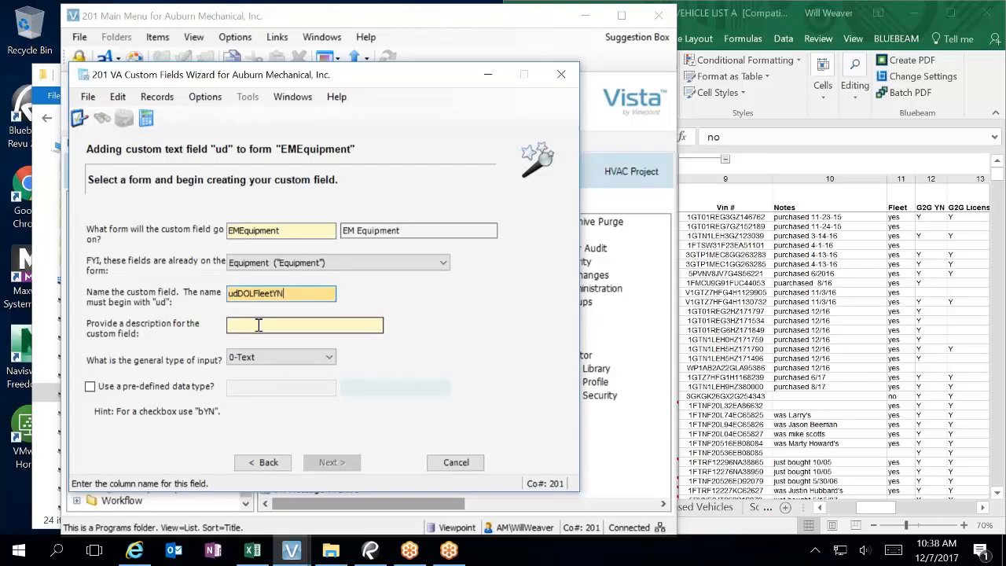
Step: Enter the description DOL Fleet Y/N for the new field
drag(238, 293, 301, 269)
key(ctrl+c)
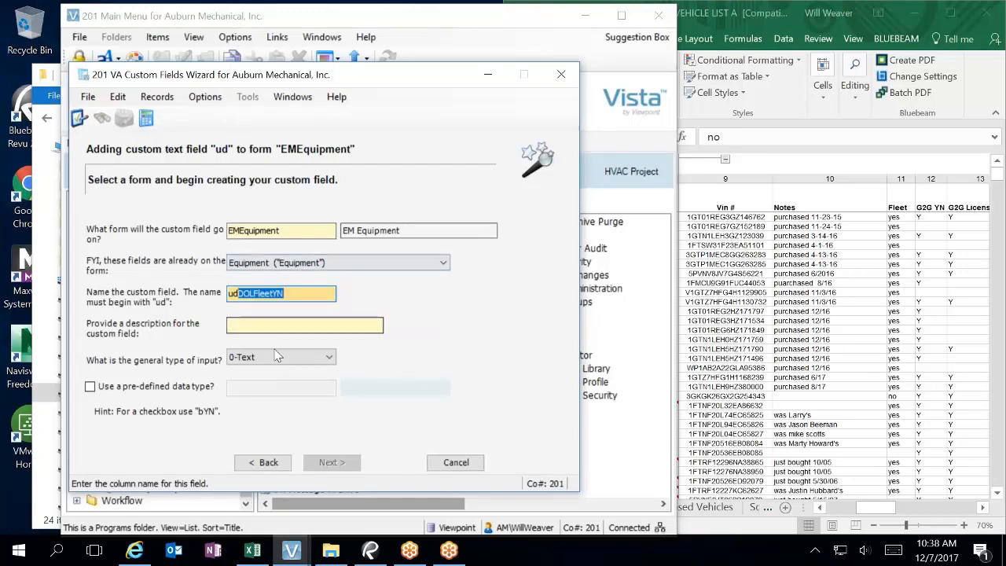
click(314, 325)
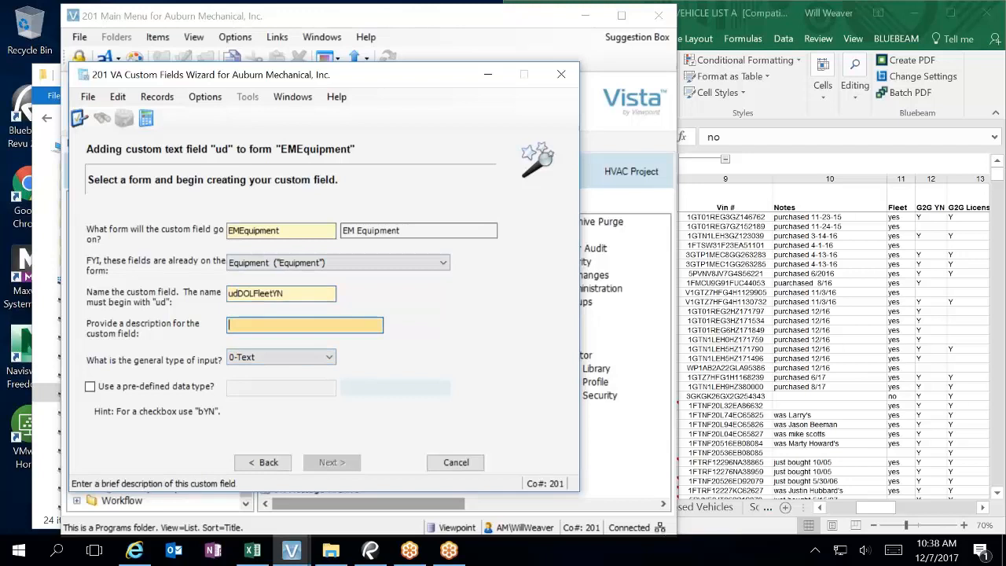
key(ctrl+v)
click(245, 325)
click(270, 325)
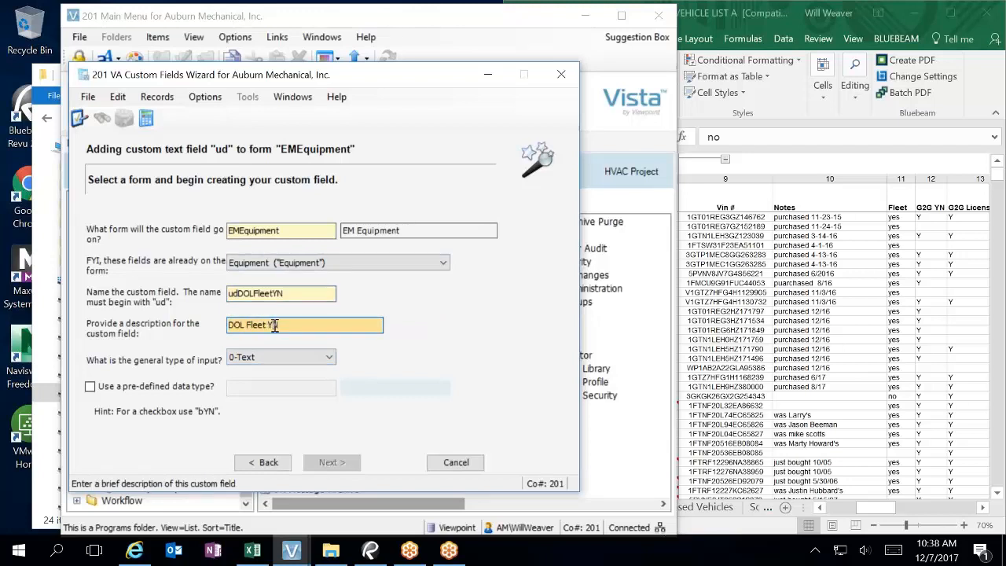
click(274, 325)
text(/N)
drag(288, 323, 15, 375)
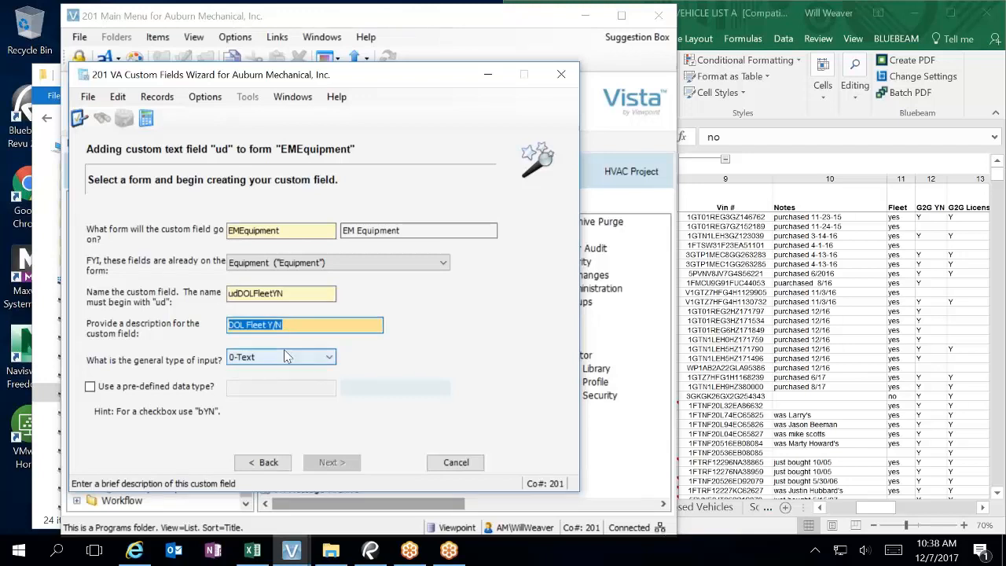
click(146, 393)
Step: Use the pre-defined bYN Yes/No data type and continue to control setup
click(146, 391)
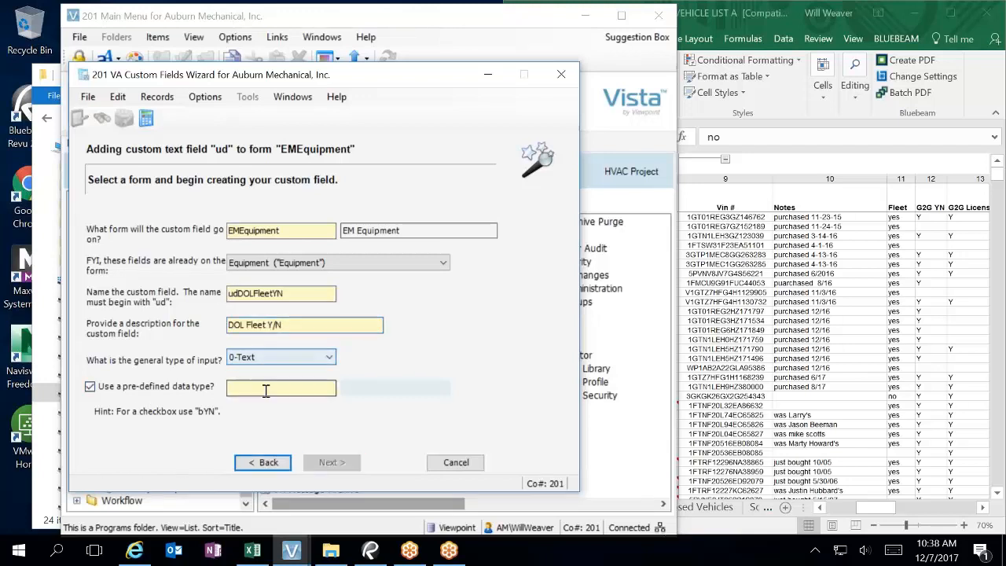
key(F4)
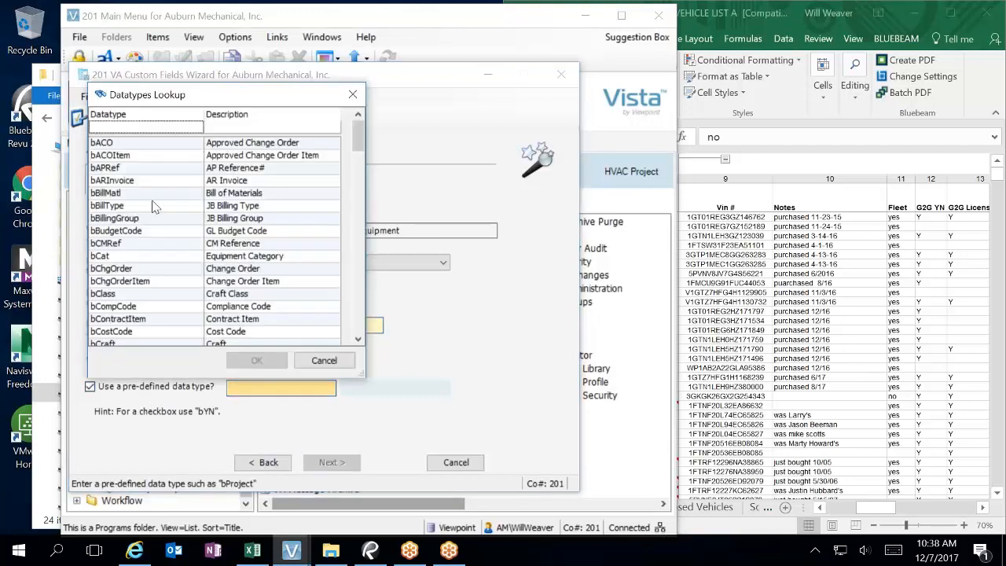
text(b)
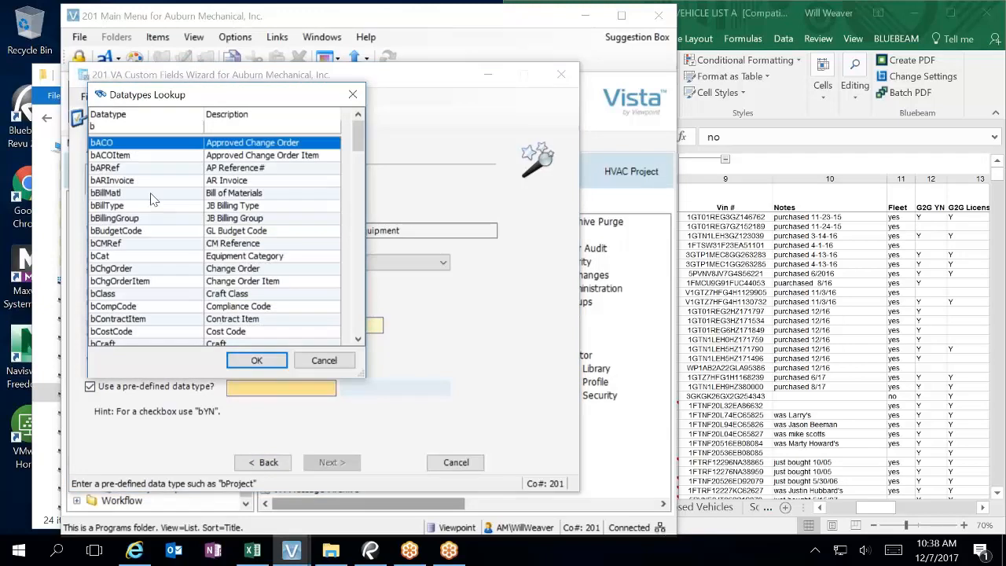
text(yn)
click(254, 359)
click(323, 462)
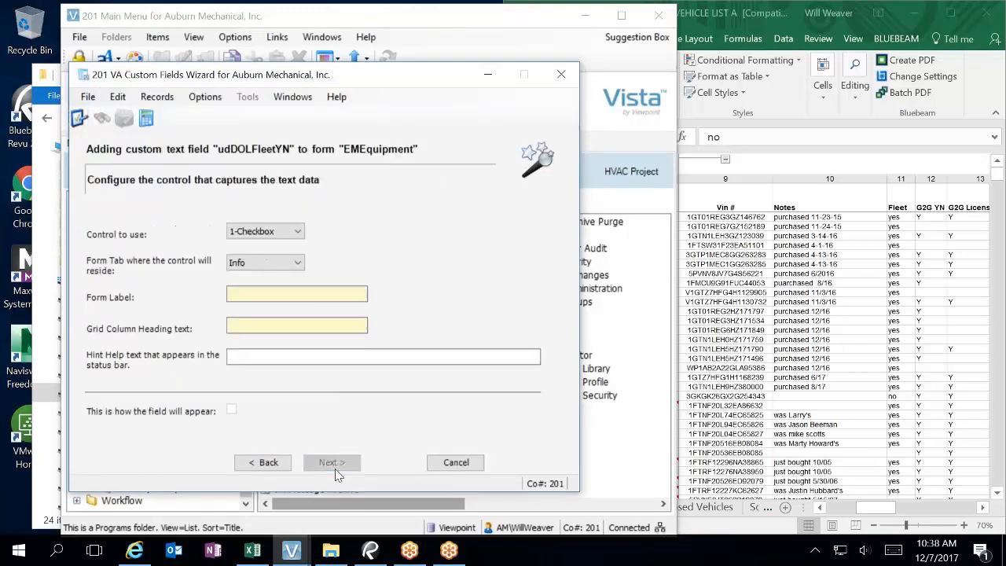
Step: Enter 'DOL Fleet Y/N' as the checkbox's Form Label so the Grid Column Heading copies it
click(319, 297)
text(DOL Fleet Y/N)
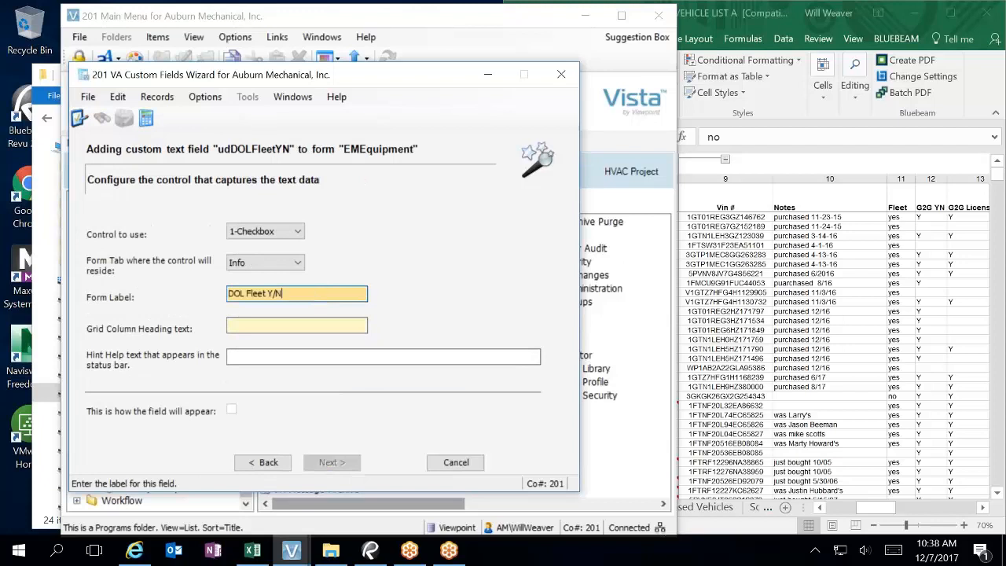
click(318, 316)
click(271, 360)
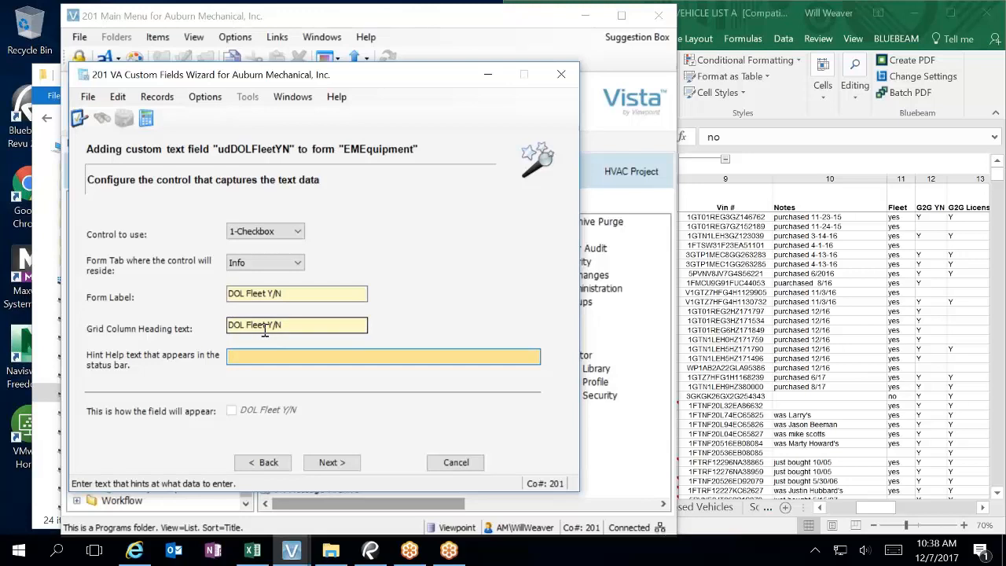
Step: Open the 2017 VEHICLE LIST A workbook from the Vehicles folder, dismissing the duplicate warning
click(253, 551)
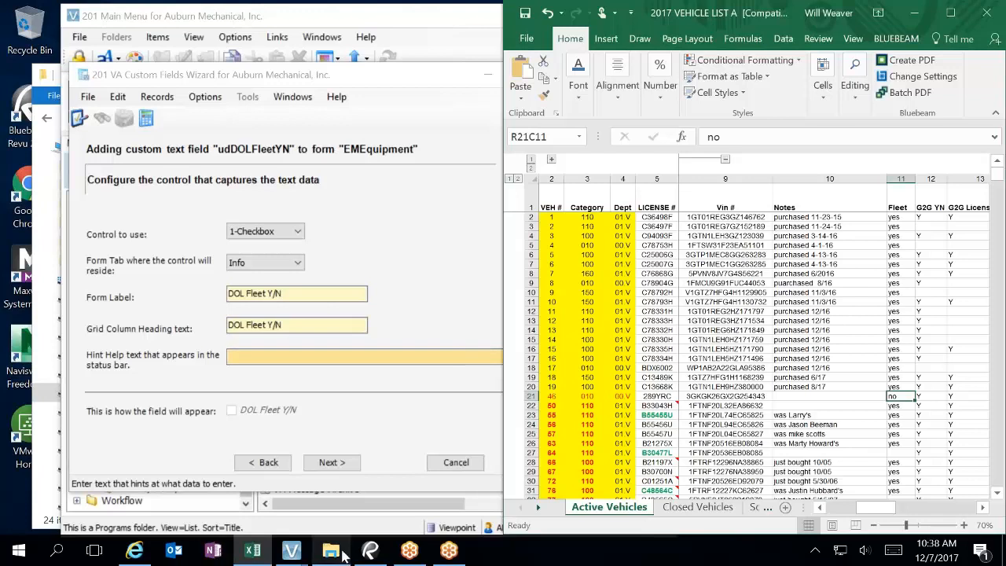
click(330, 550)
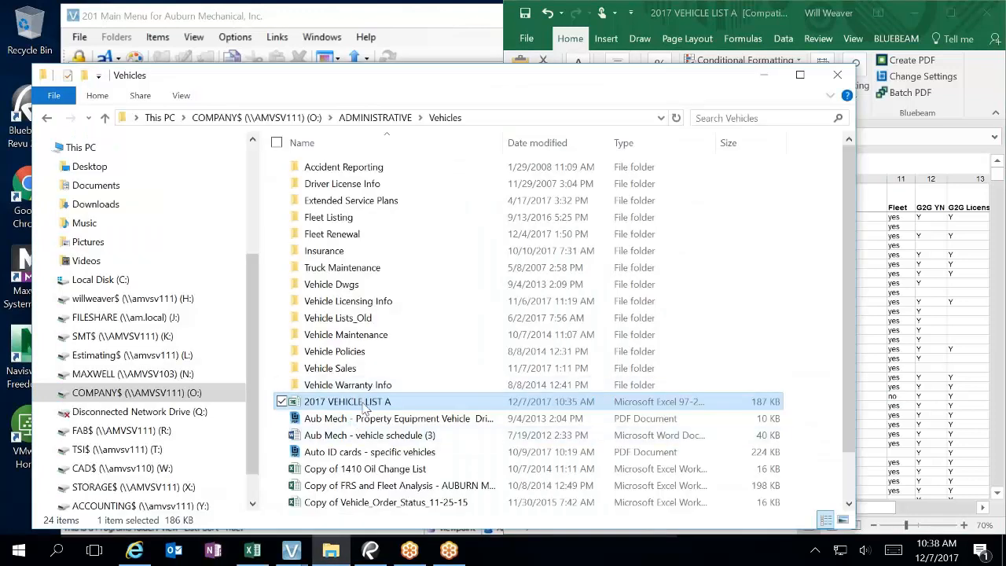
double_click(366, 408)
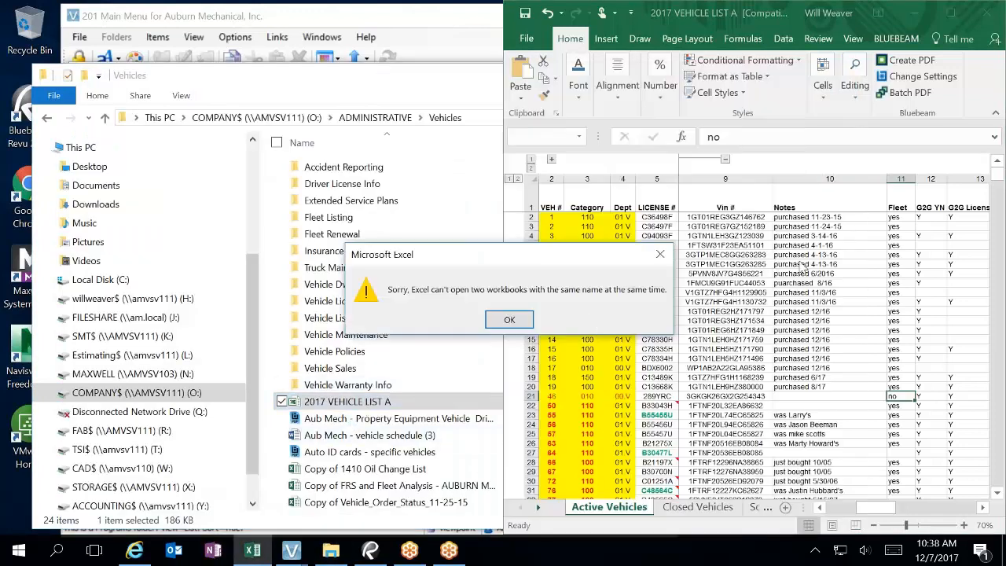
click(511, 319)
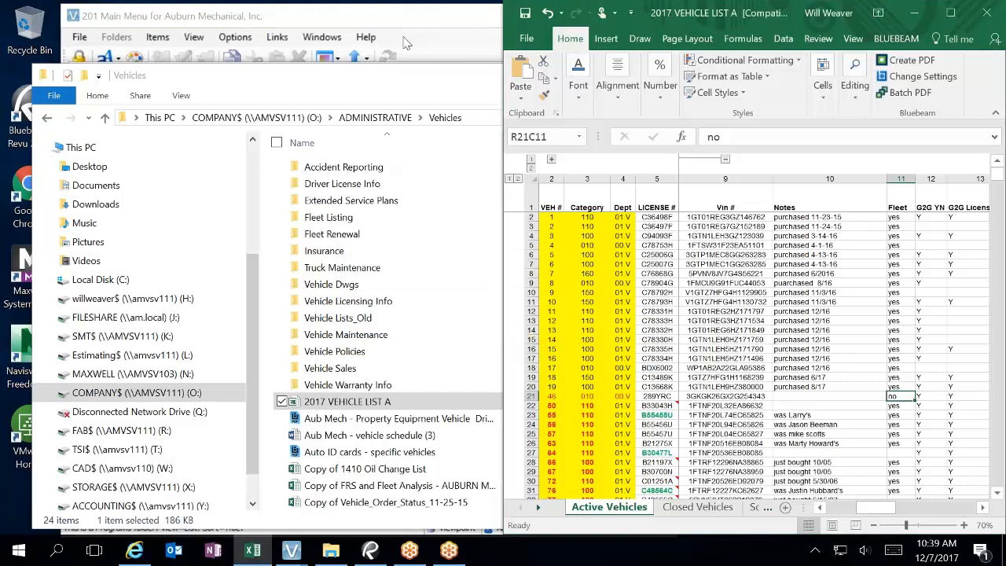
Step: Minimize the Vista main menu and the Vehicles folder window
click(405, 43)
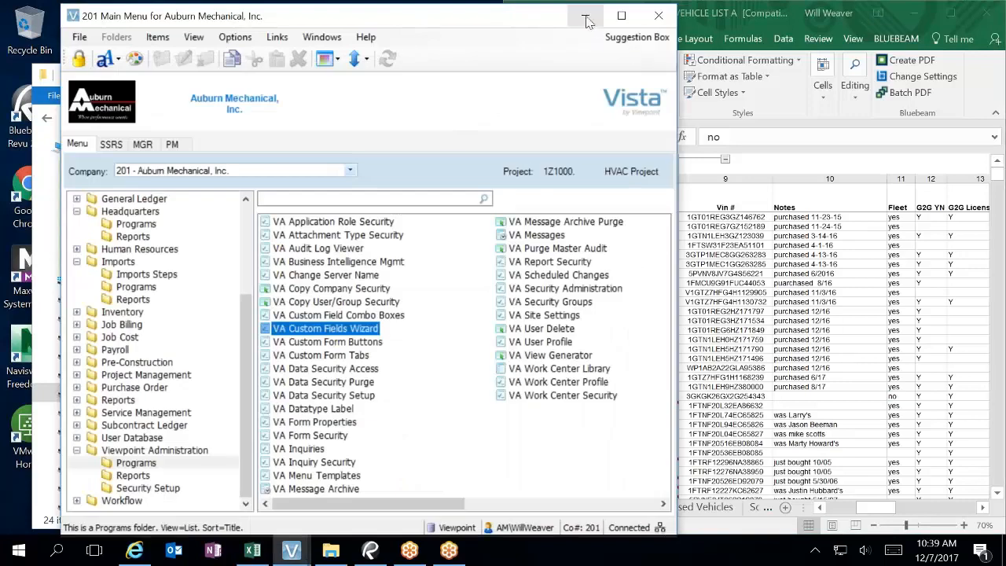
click(585, 21)
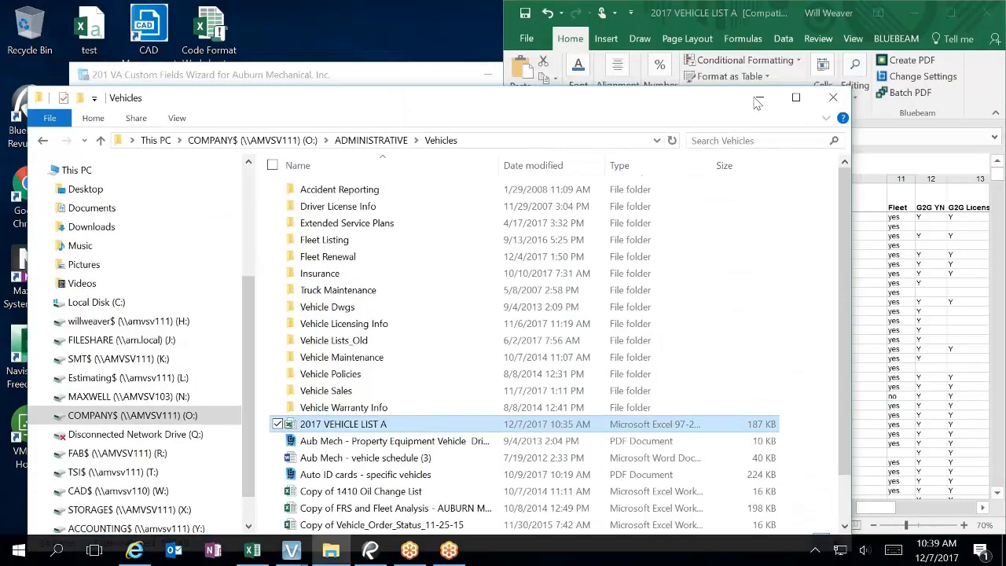
click(758, 99)
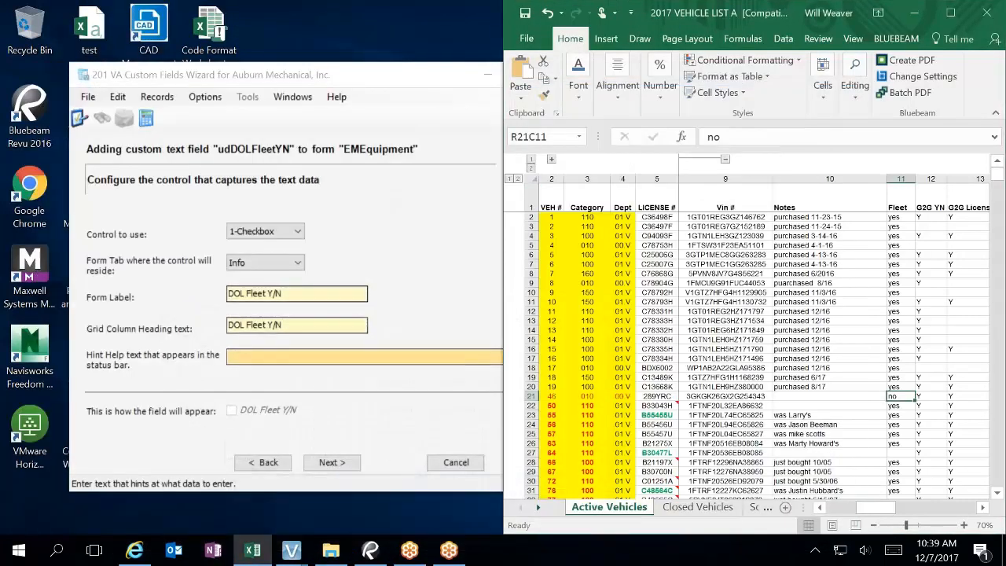
Step: Change the Form Label and Grid Column Heading to 'DOL Fleet F046002 Y/N'
click(311, 292)
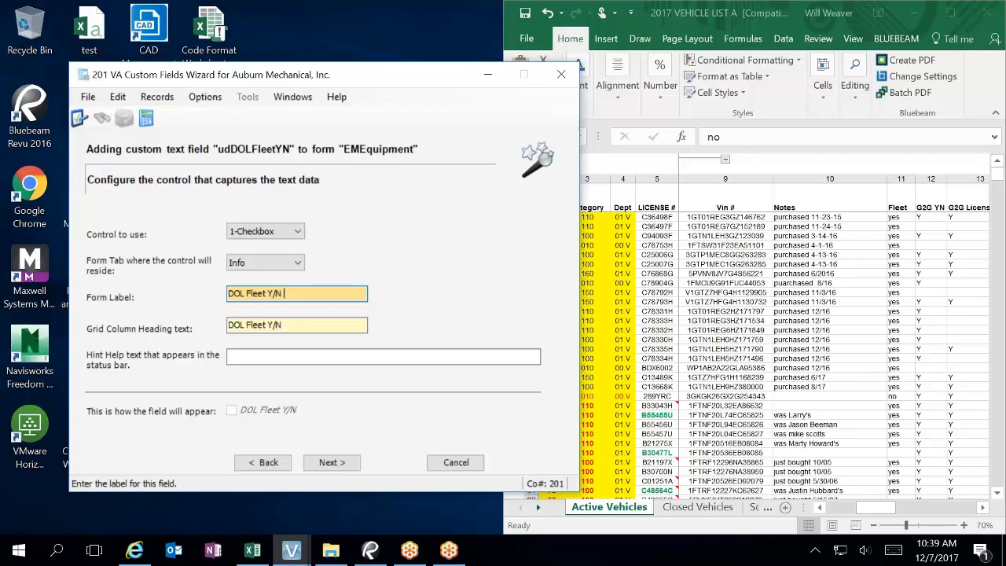
text(F046002)
key(Tab)
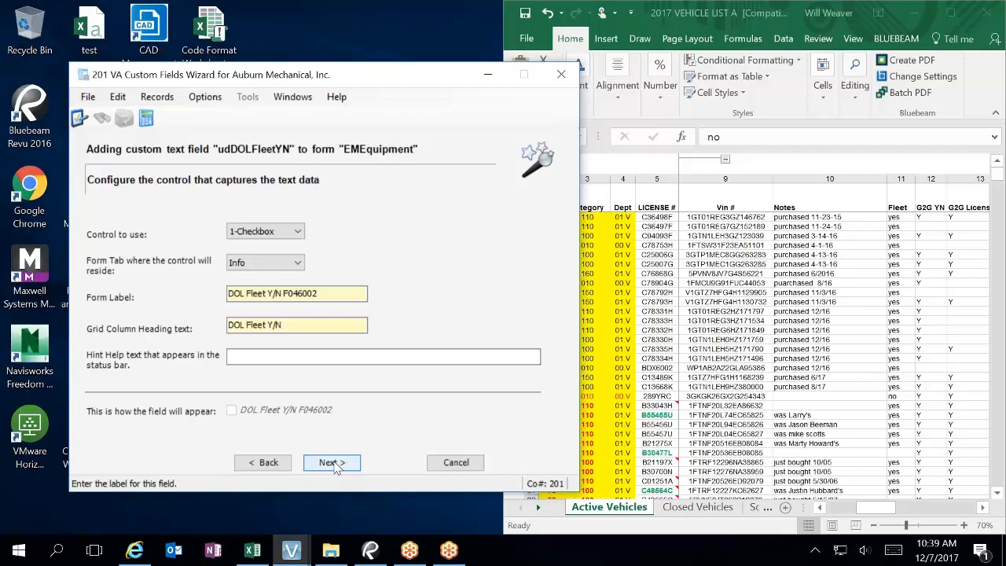
double_click(308, 294)
key(ctrl+c)
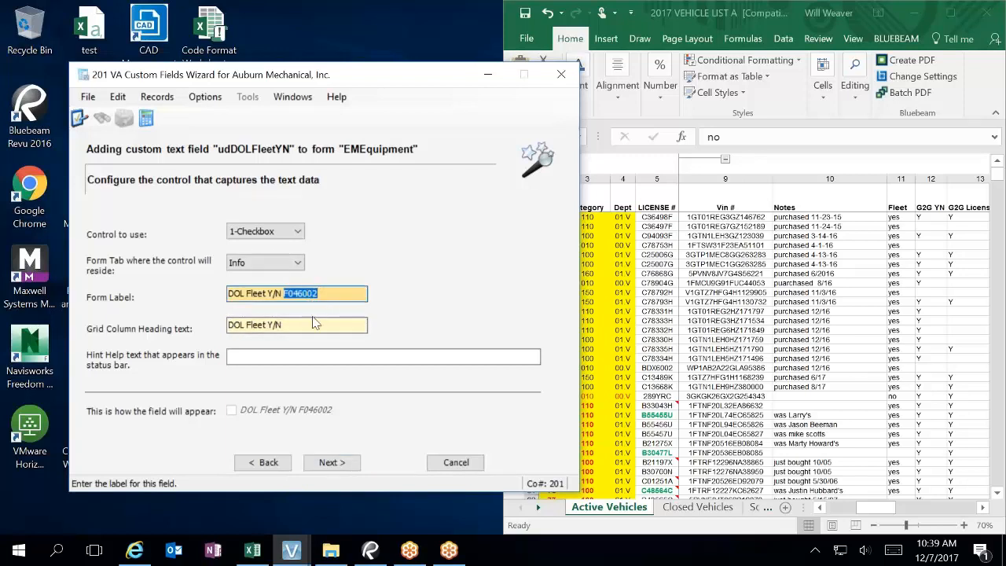
key(BackSpace)
click(269, 293)
key(ctrl+v)
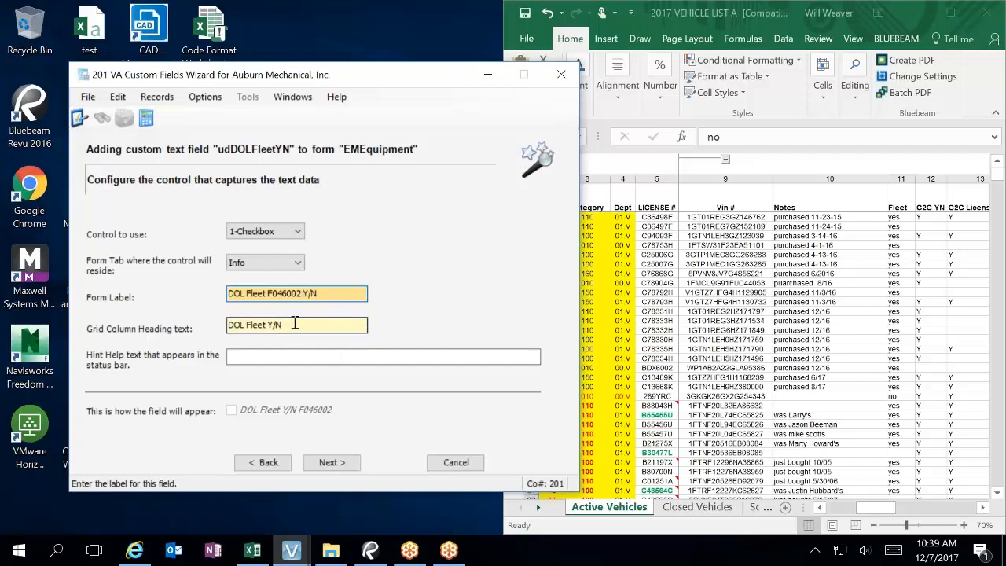
drag(337, 292, 279, 284)
key(ctrl+c)
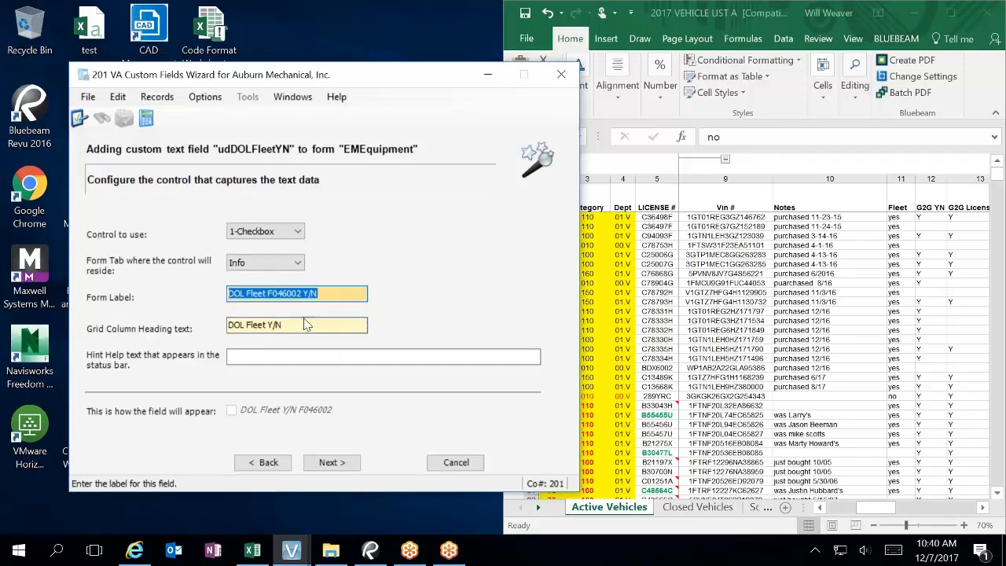
click(305, 324)
key(ctrl+v)
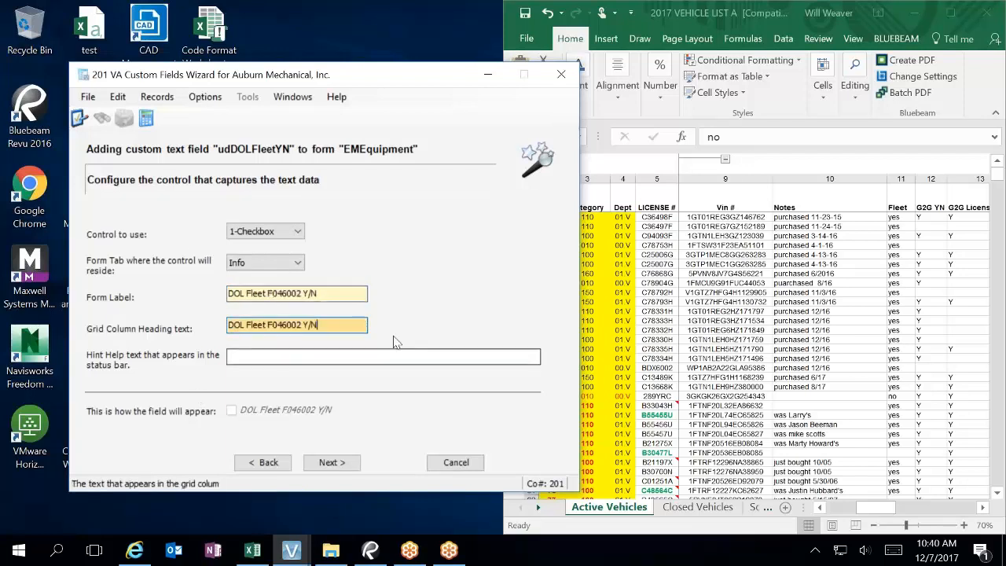
Step: Enter the hint 'Is Vehicle part of DOL Fleet?' and move past the first validation page
click(292, 359)
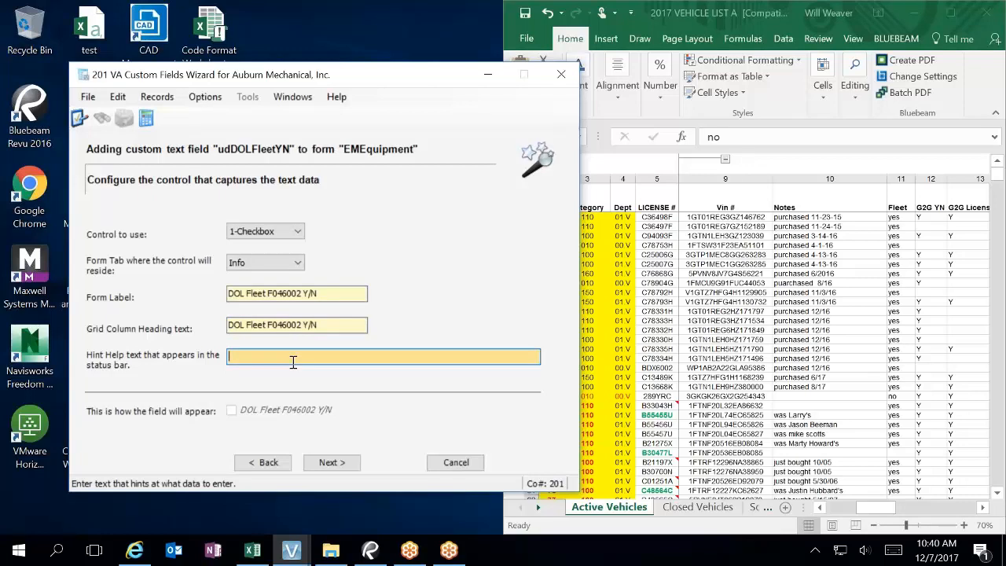
text(Is Vehicle part of DOL Fleet?)
click(331, 463)
click(332, 463)
Step: Finish the wizard to create udDOLFleetYN on EMEquipment, then close the success message
click(331, 462)
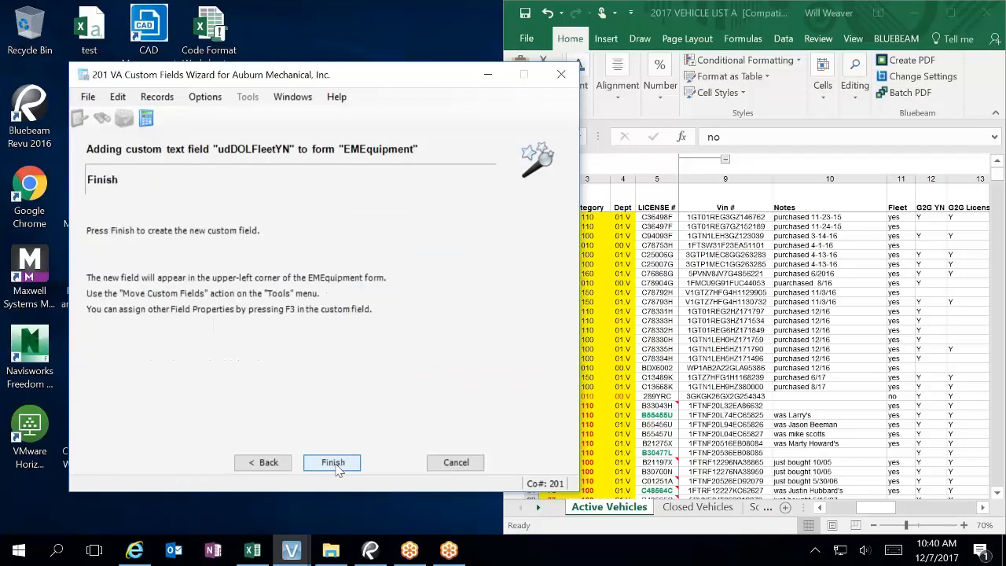
click(333, 462)
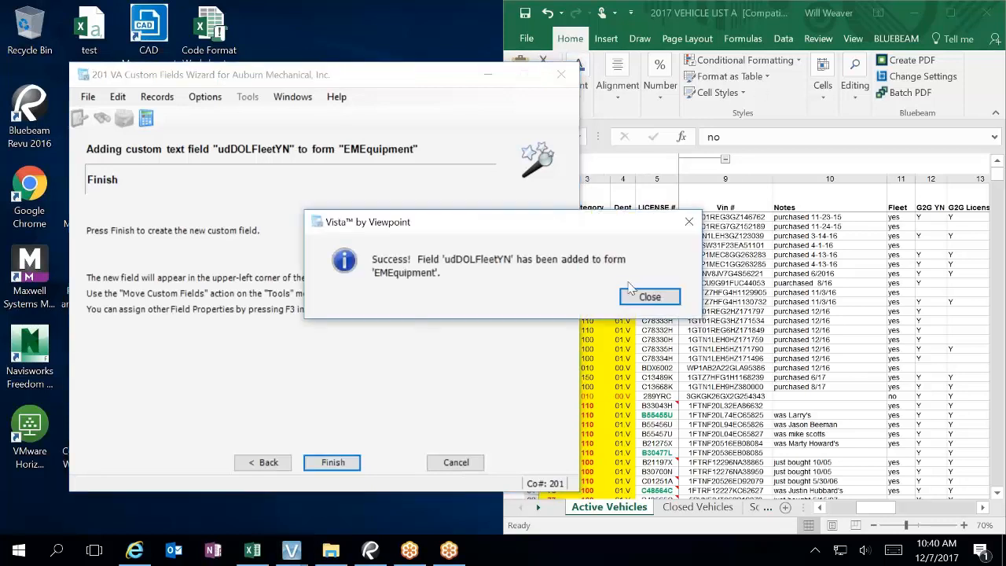
click(646, 297)
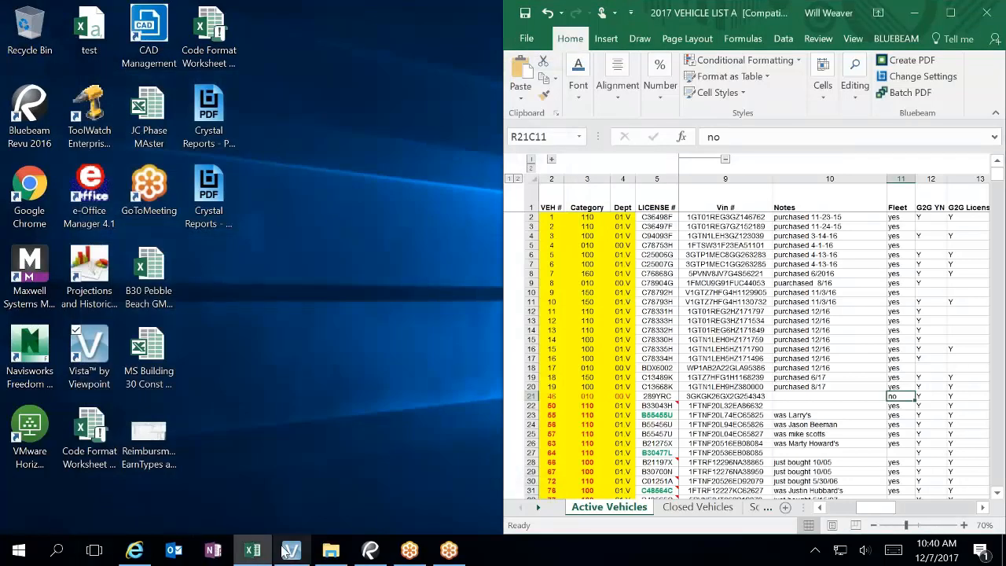
Step: Start the VA Custom Fields Wizard again and choose the EM Equipment form
click(285, 552)
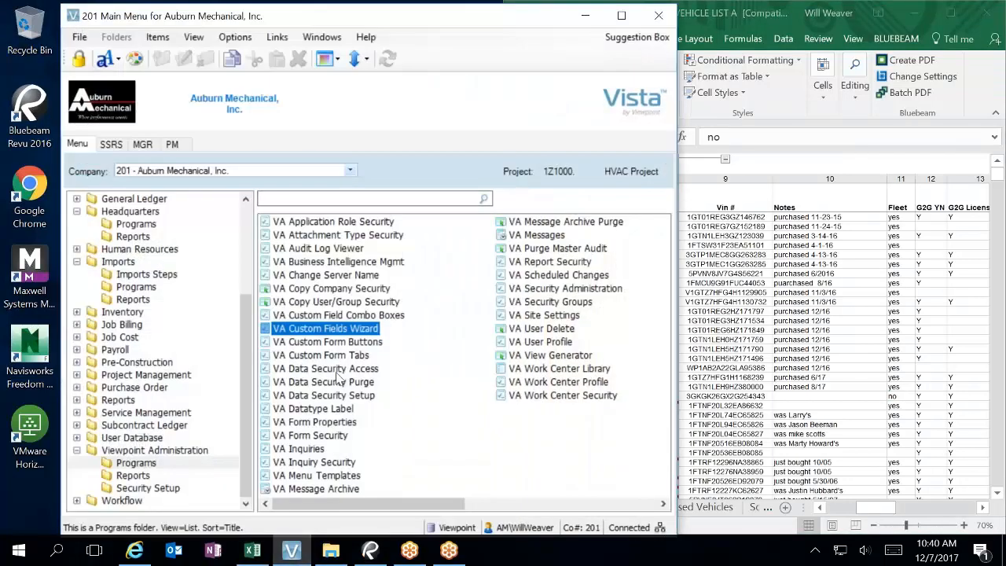
double_click(344, 331)
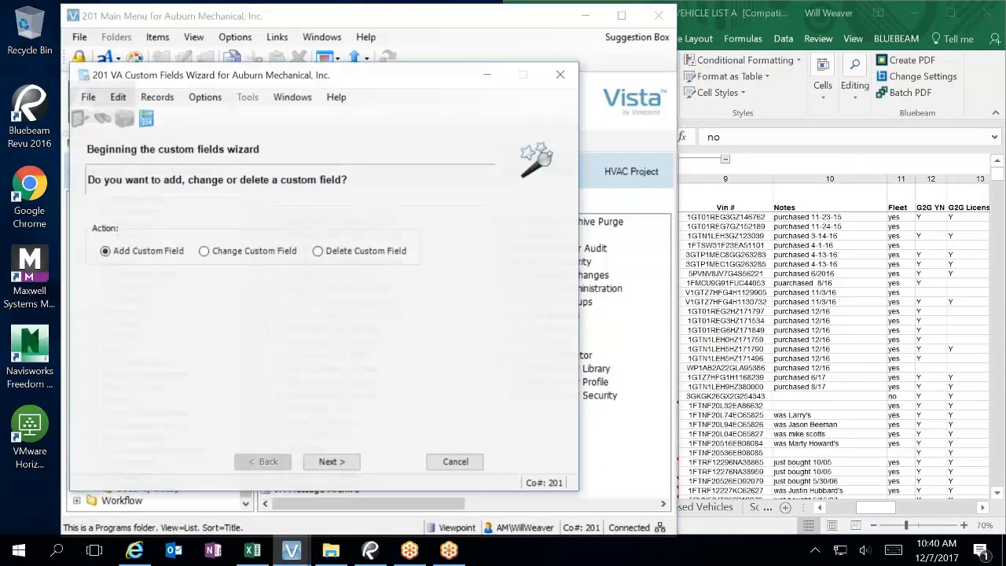
click(333, 462)
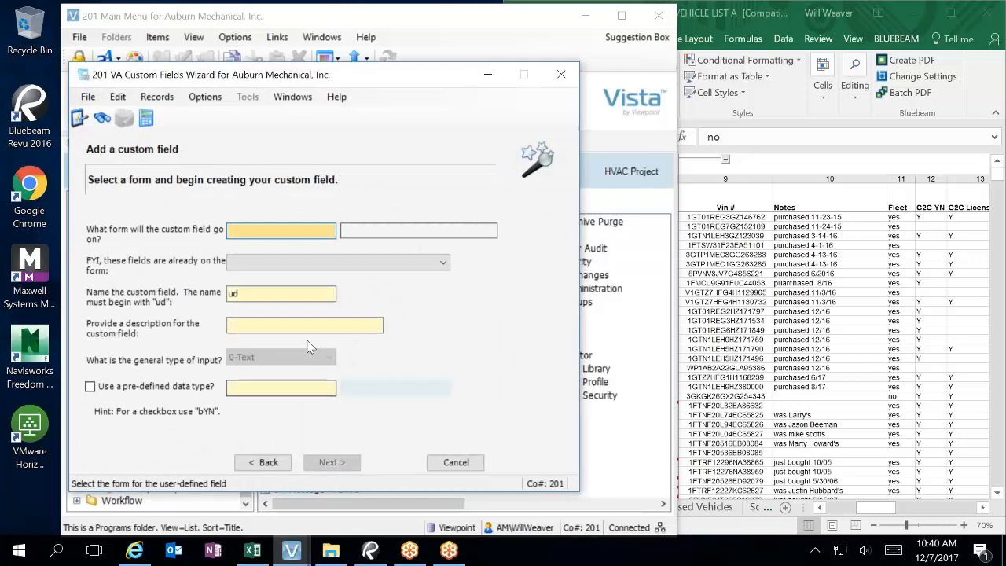
key(F4)
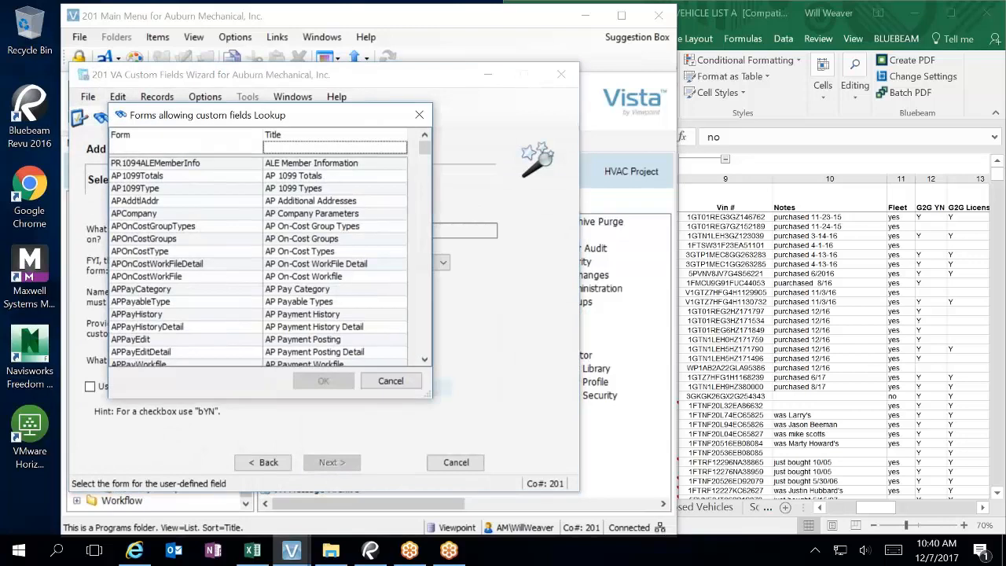
text(EM)
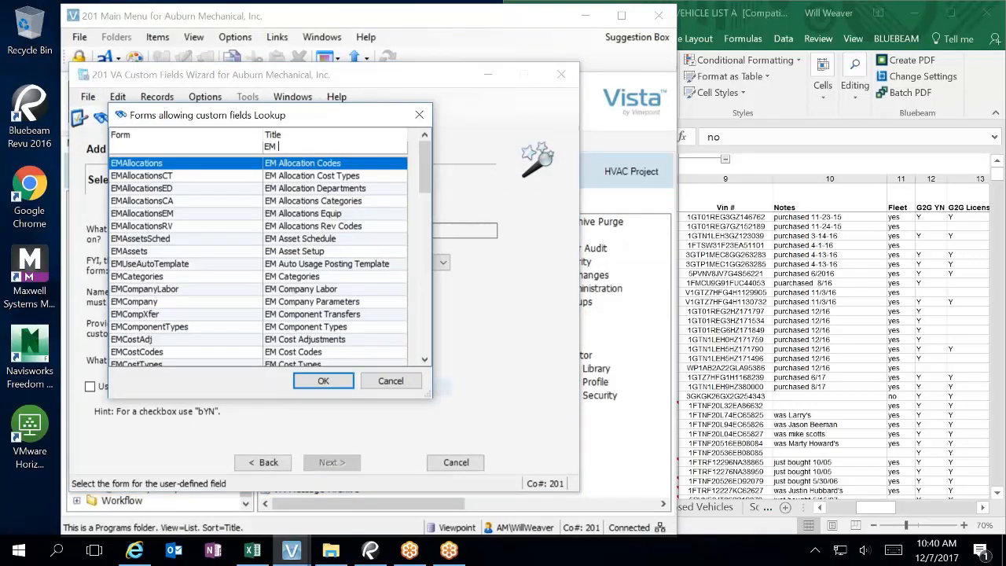
text( E)
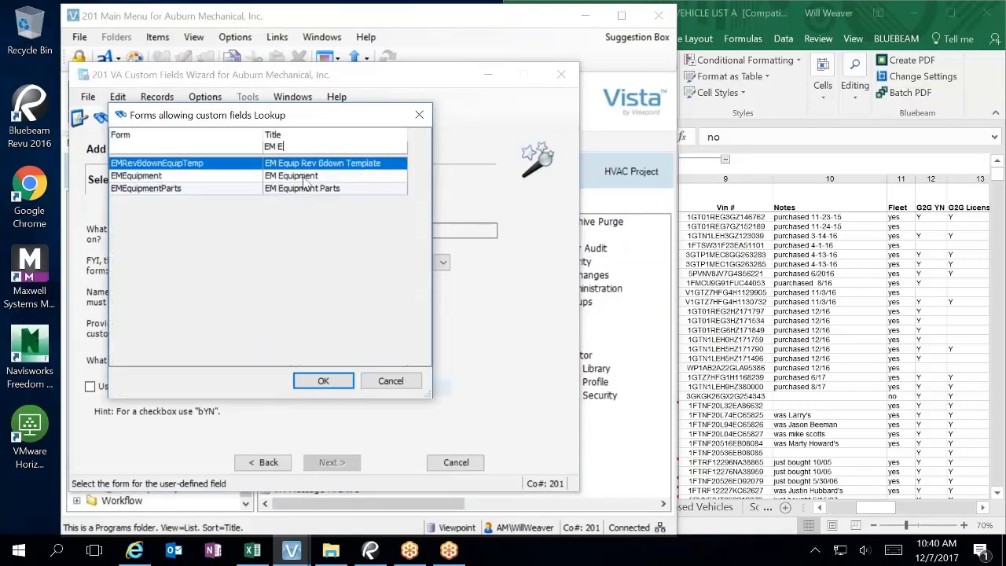
double_click(307, 177)
Step: Name the new custom field udEnterpriseFleetYN
click(277, 293)
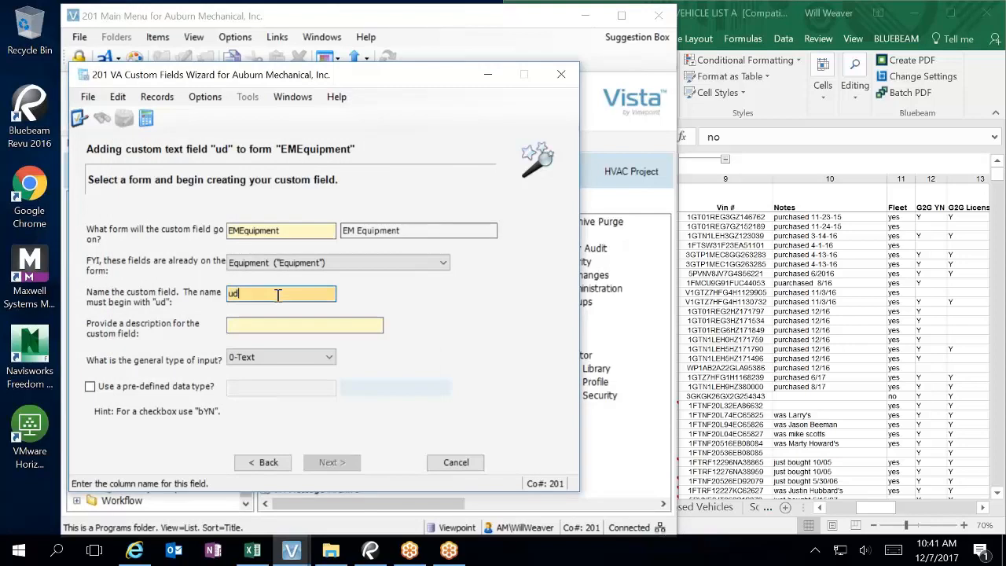
text(EnterpriseFleetYN)
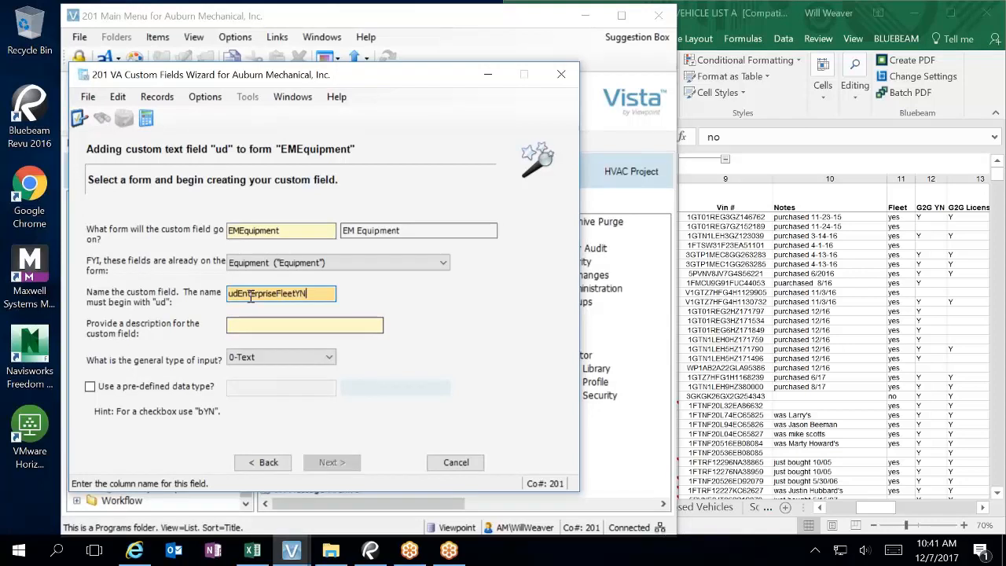
drag(238, 293, 321, 293)
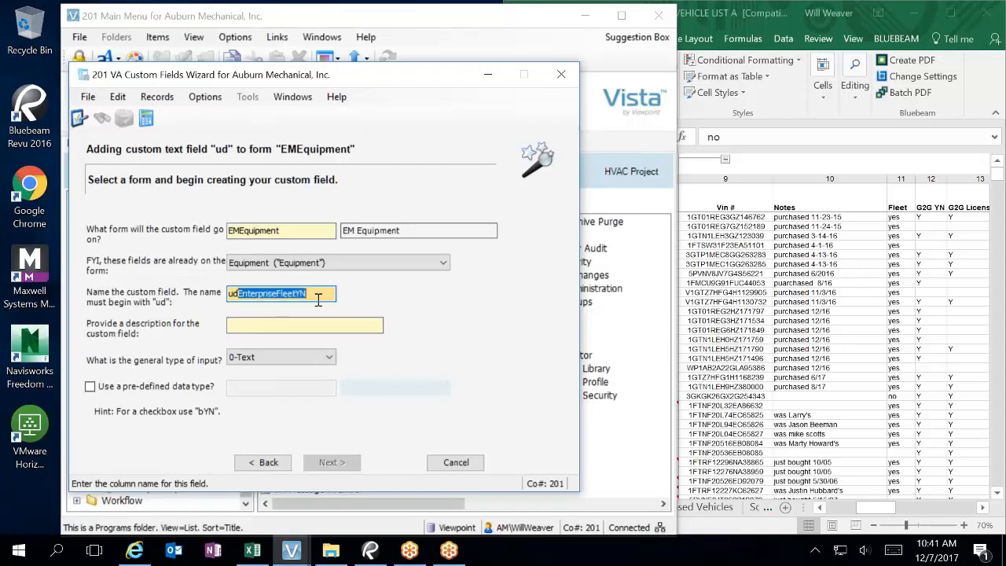
key(ctrl+c)
Step: Set the field description to 'Enterprise Fleet Y/N'
click(268, 324)
key(ctrl+v)
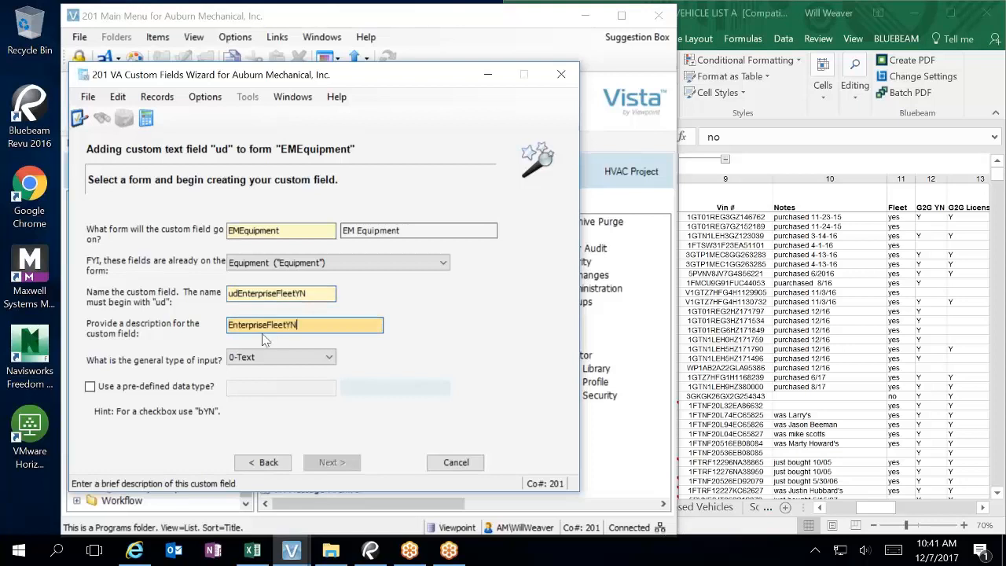
click(268, 324)
click(290, 324)
click(295, 325)
text(/)
click(297, 324)
text(/)
Step: Rename the custom field to ud3rdPartyFleetYN
text(Y)
click(240, 293)
drag(240, 294, 274, 295)
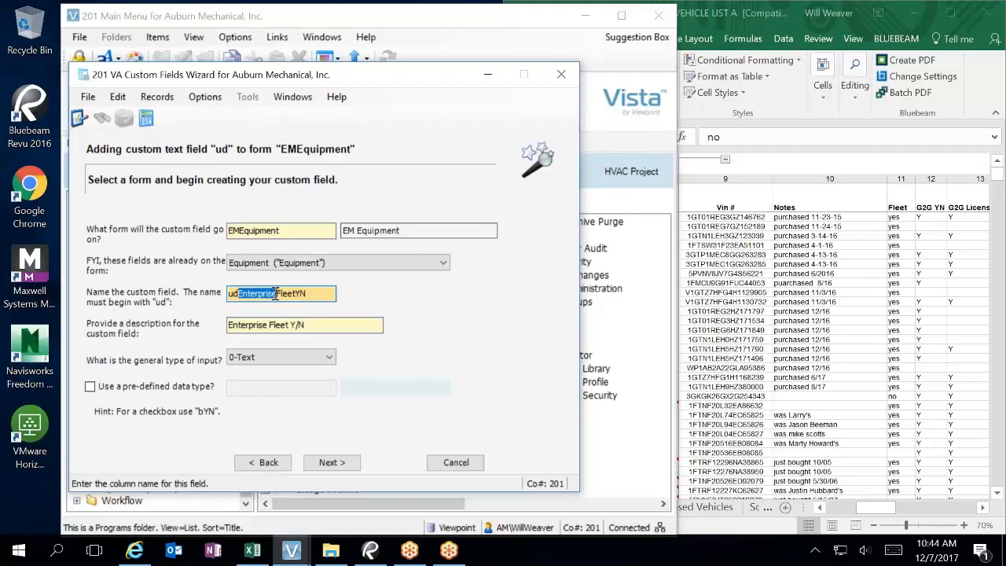
text(3rdParty)
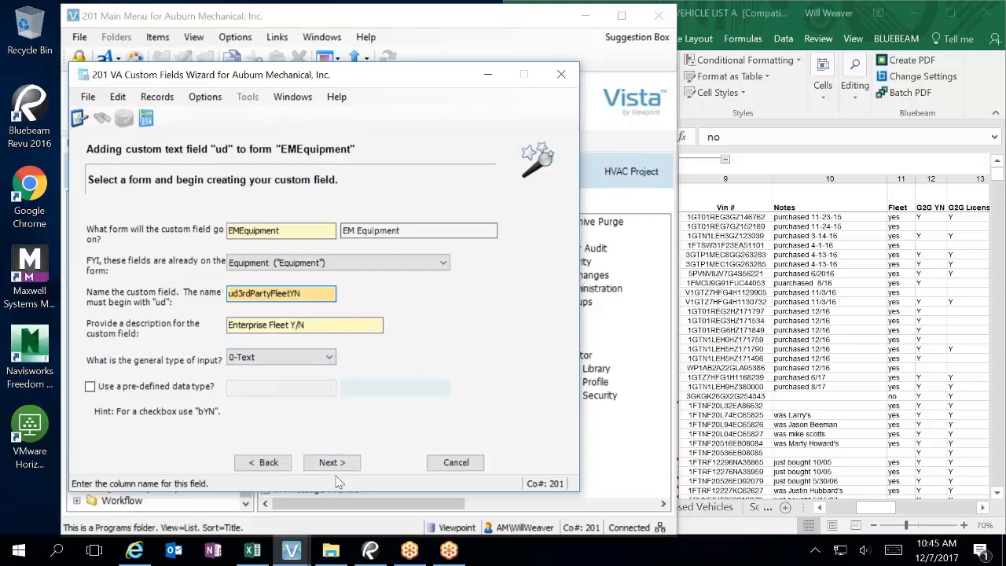
Step: Set the field to use the pre-defined bYN (Yes/No) data type
click(120, 387)
click(267, 385)
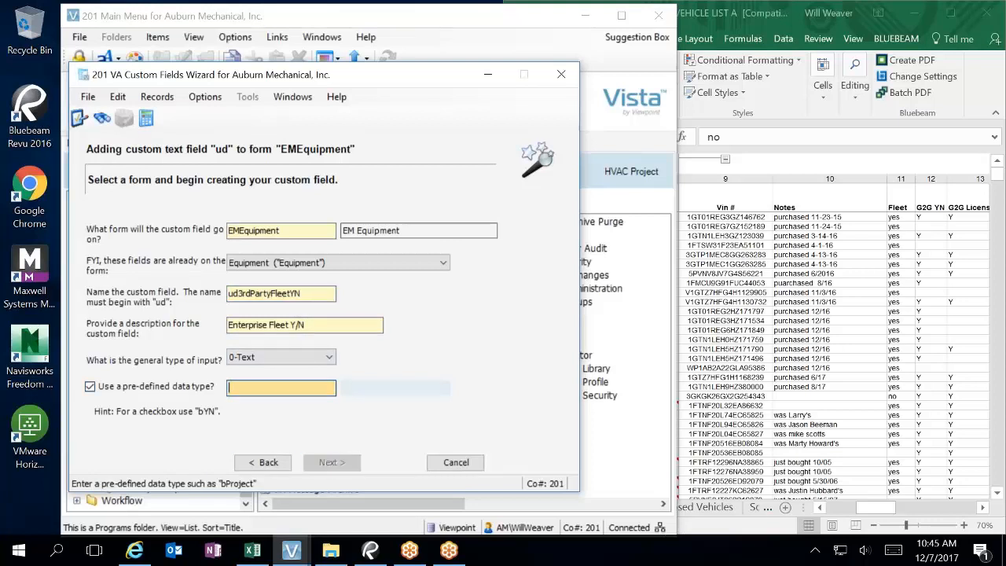
key(F4)
text(by)
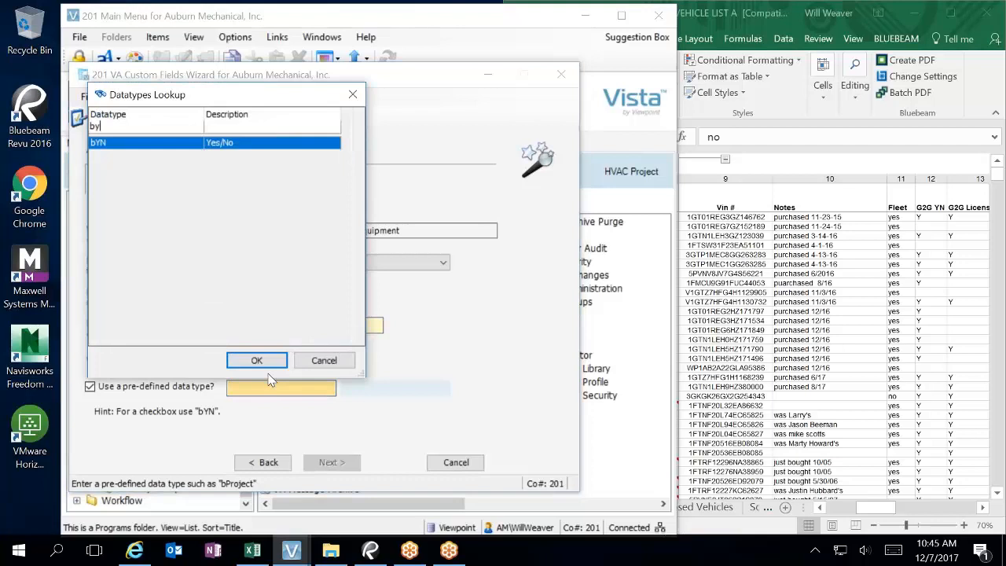
double_click(236, 142)
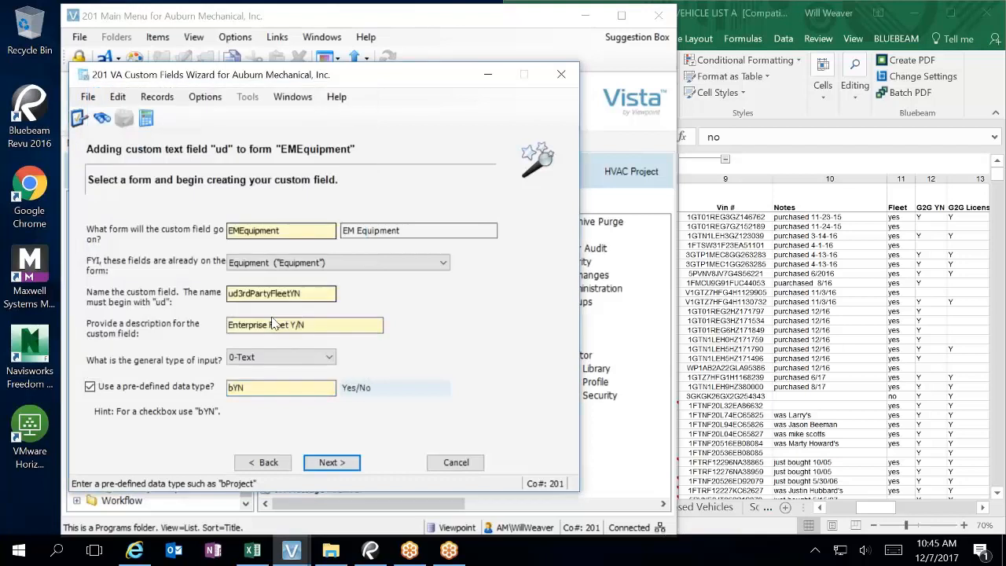
Step: Set the checkbox's Form Label and Grid Column Heading to 'Enterprise Fleet Y/N'
click(336, 467)
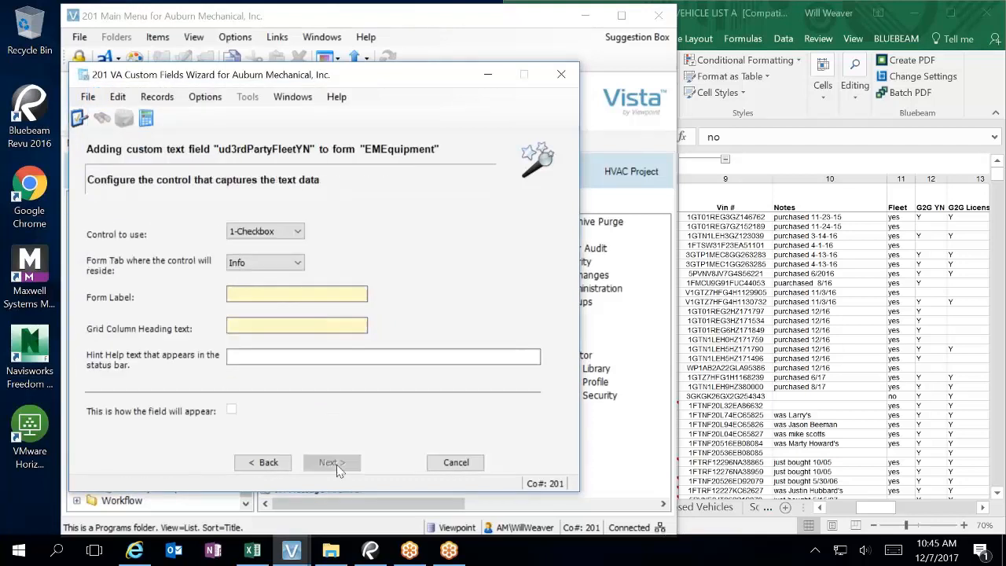
click(265, 462)
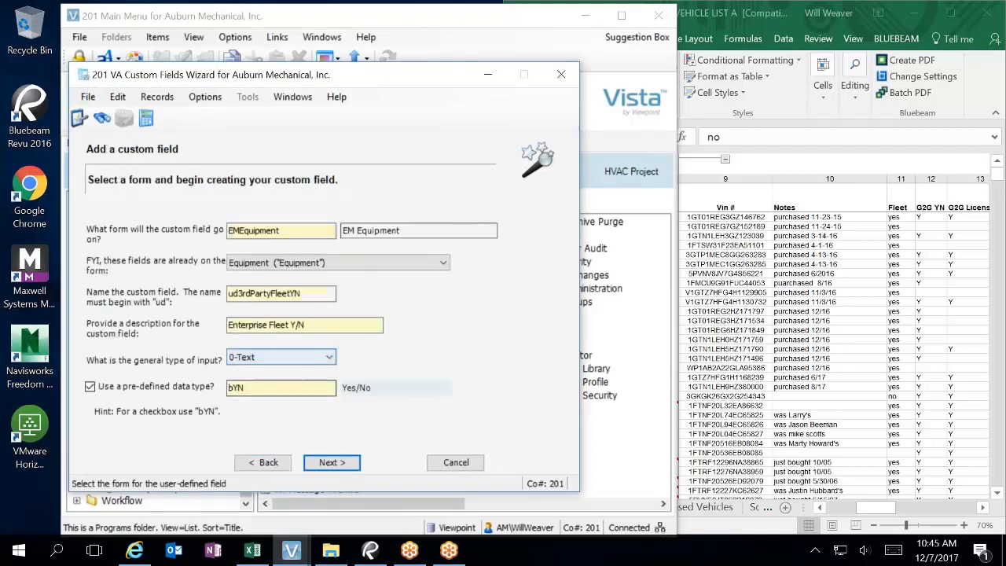
click(358, 468)
click(270, 296)
key(ctrl+v)
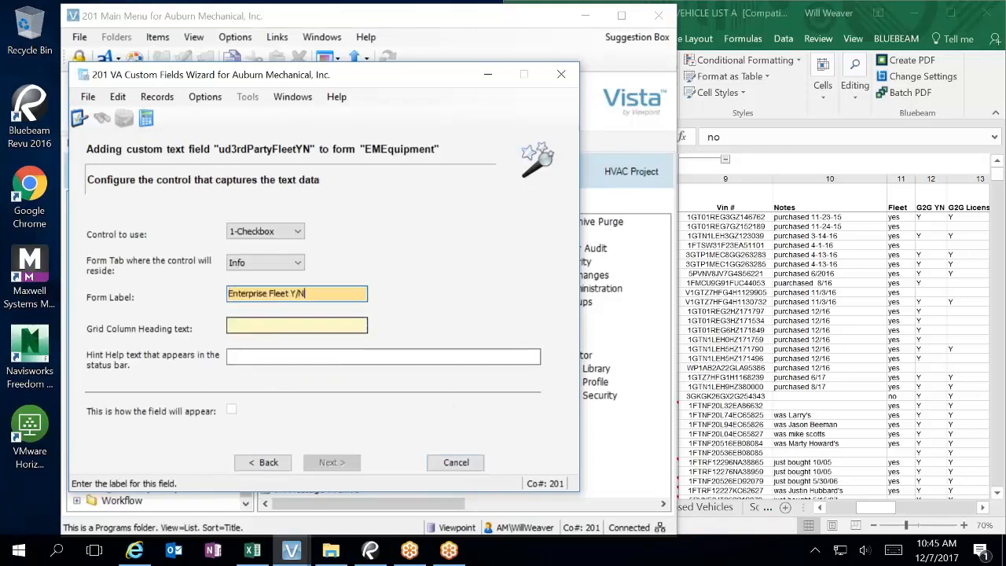
click(357, 327)
key(ctrl+v)
drag(358, 328, 35, 323)
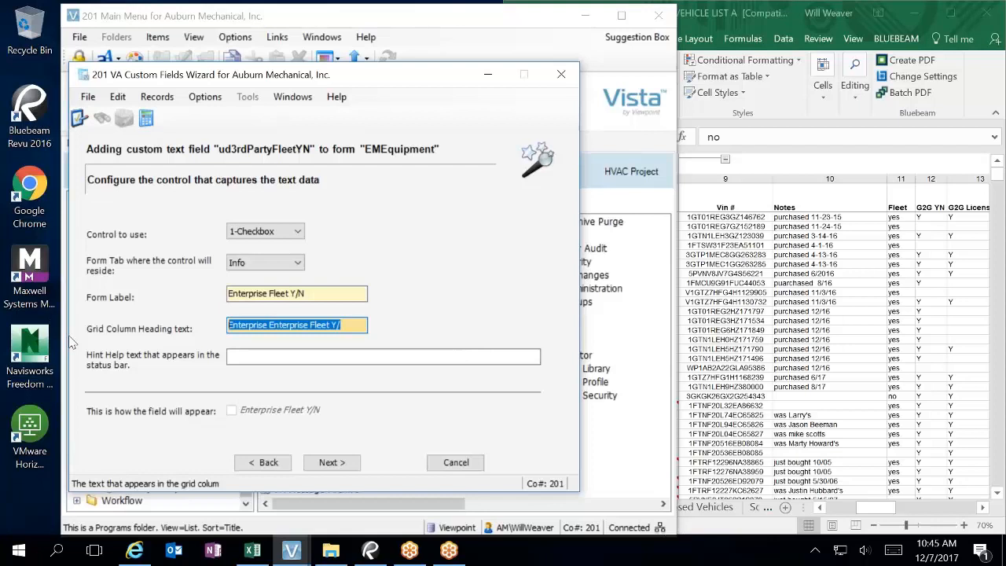
key(ctrl+v)
Step: Enter the hint 'Is vehicle maintained by Enterprise?' and continue to validations
click(257, 357)
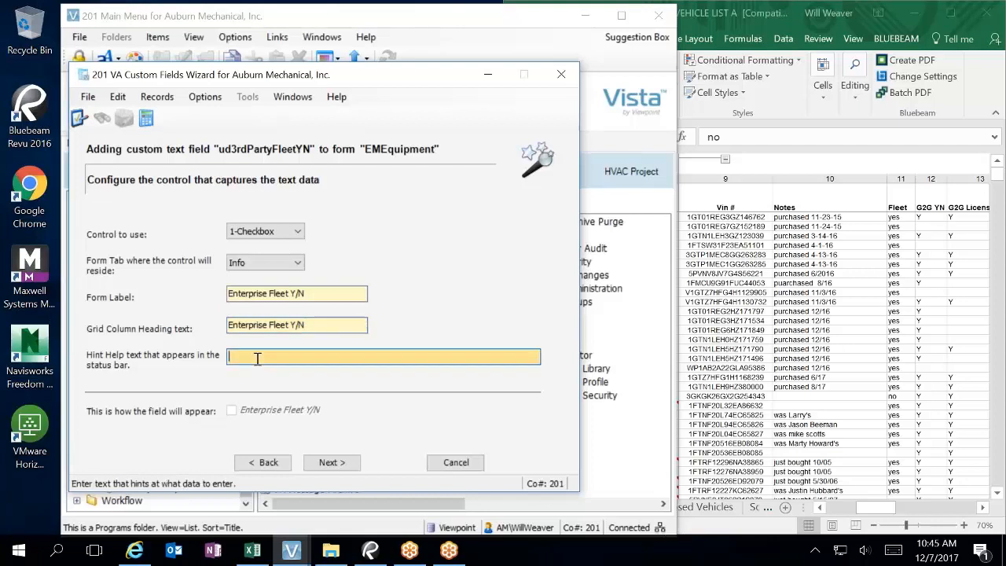
text(Is vehicle maintained by)
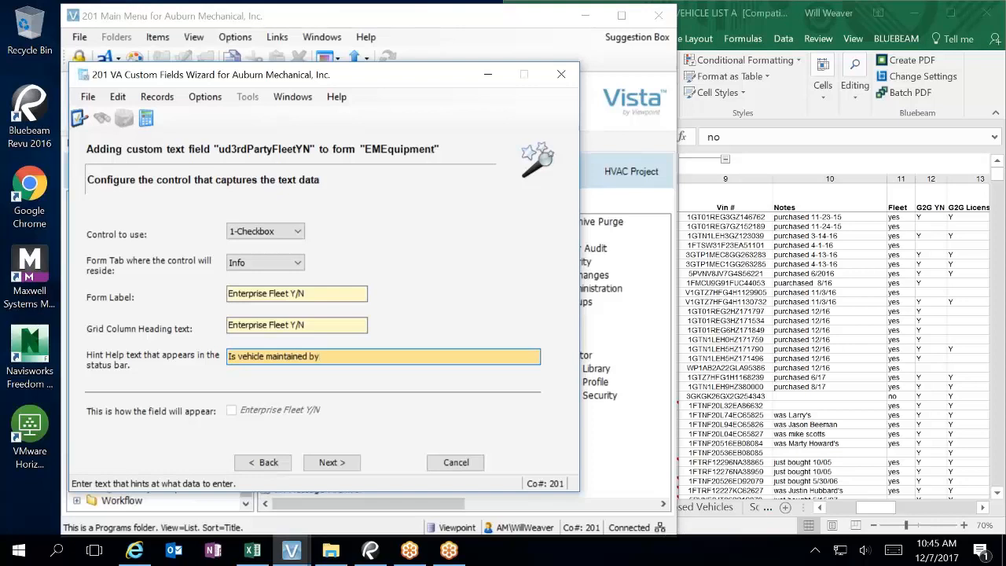
text( Enterprise?)
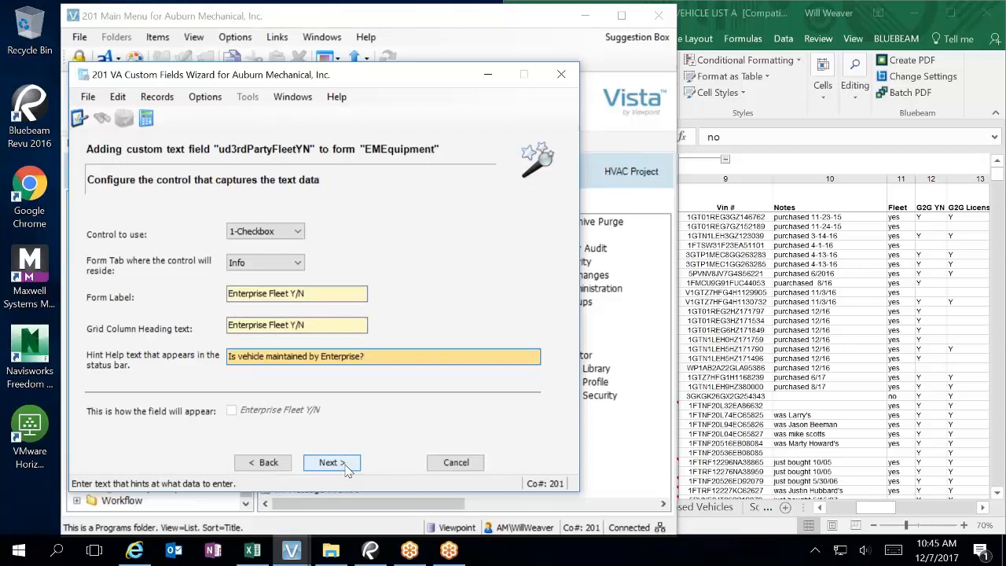
click(344, 464)
Step: Pass both validation pages, keeping the fixed default value N, to reach Finish
click(343, 466)
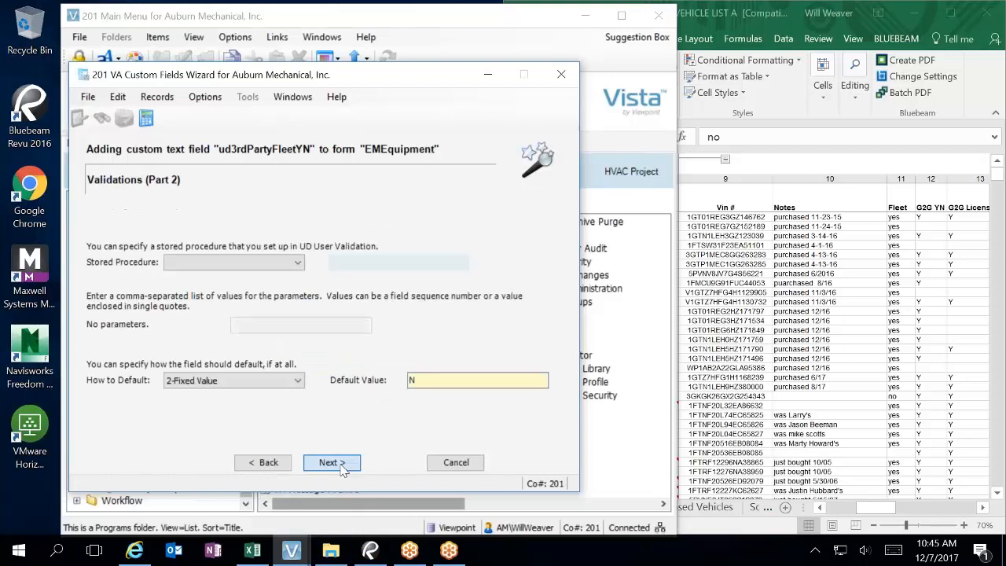
click(338, 464)
click(334, 462)
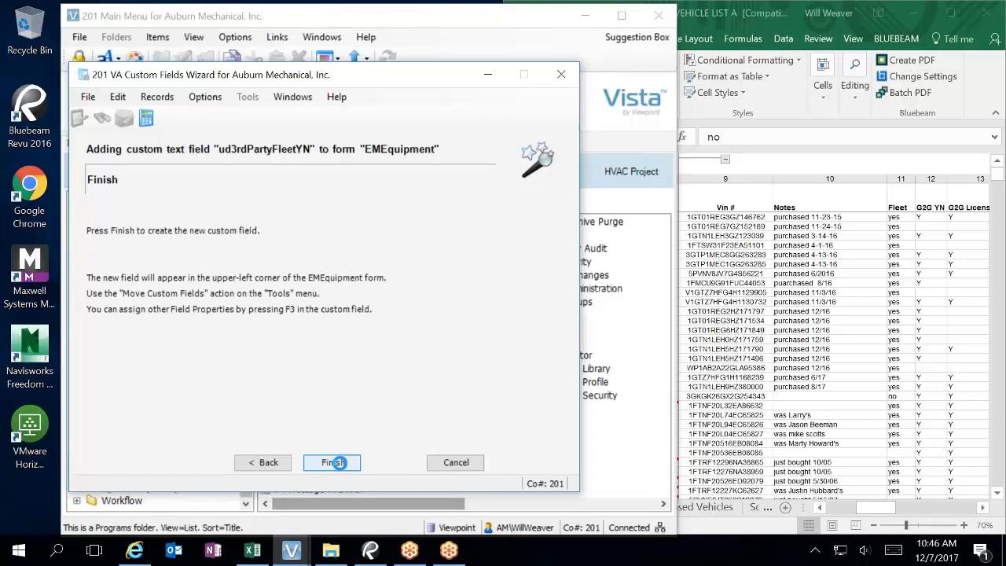
Step: Finish creating ud3rdPartyFleetYN on EMEquipment and dismiss the confirmation message
click(333, 462)
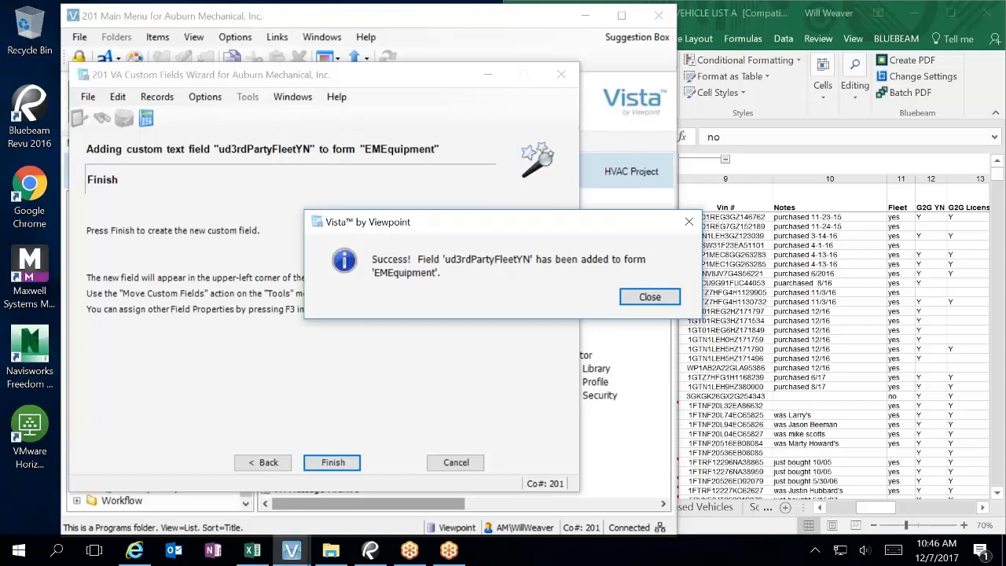
key(Return)
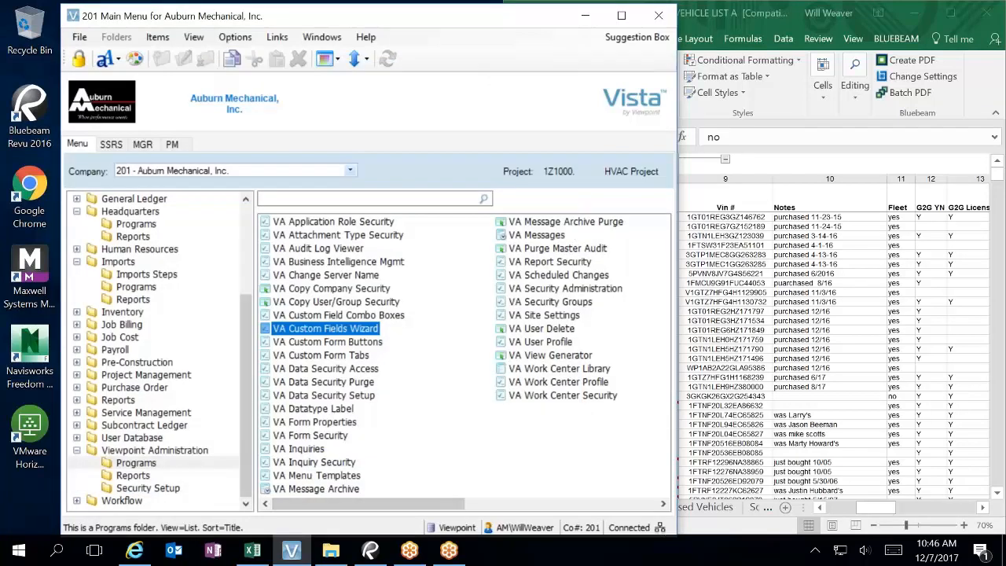
Step: Open the IM Template program and close it again
click(147, 275)
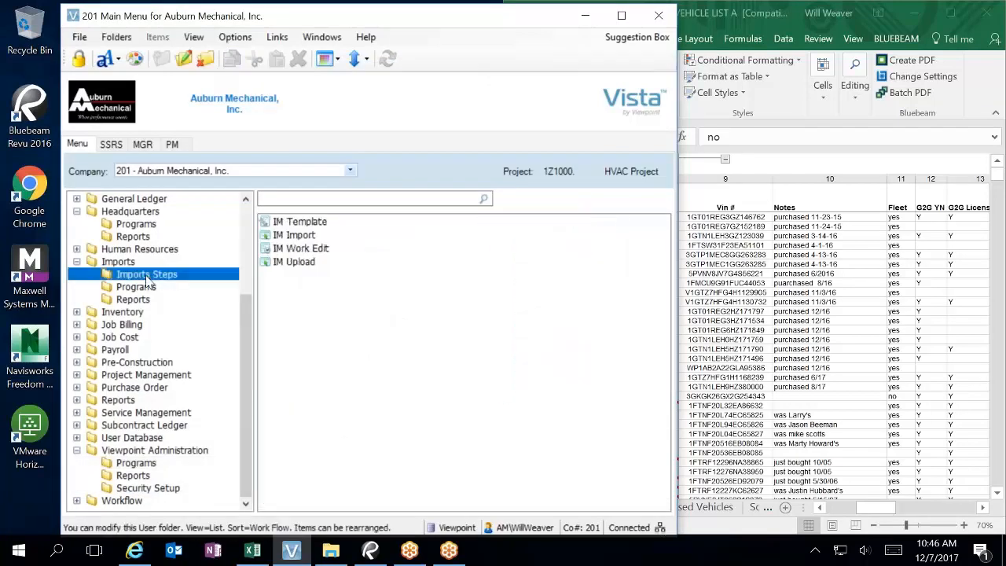
double_click(296, 222)
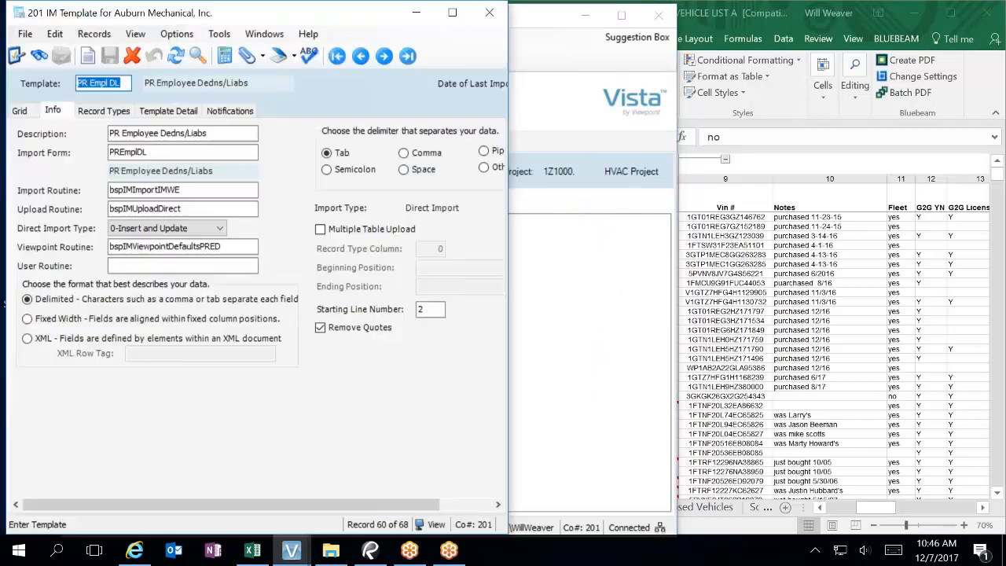
click(483, 15)
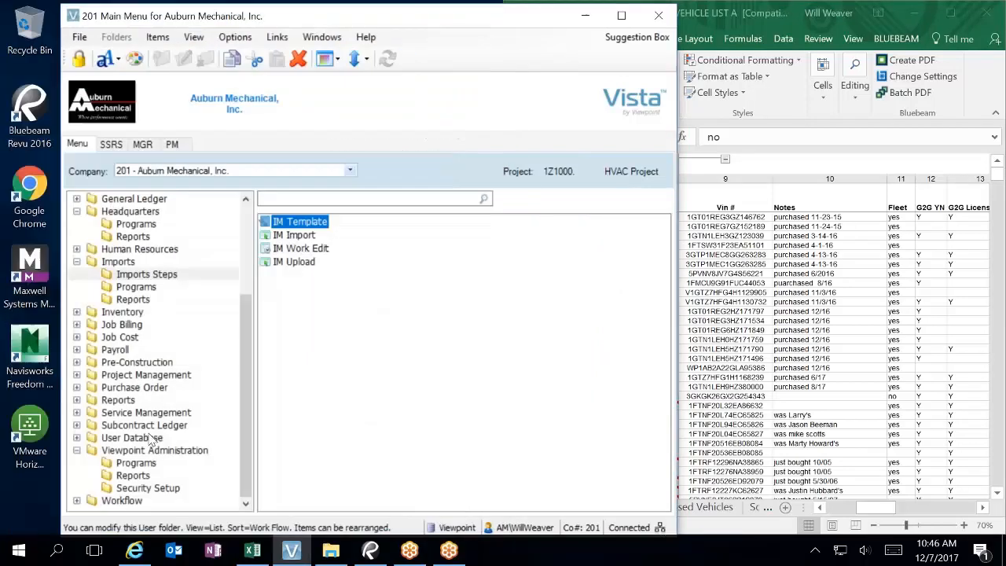
Step: Open EM Equipment from the Equipment Management programs to see the new checkbox
click(154, 226)
scroll(173, 252, up, 3)
click(146, 288)
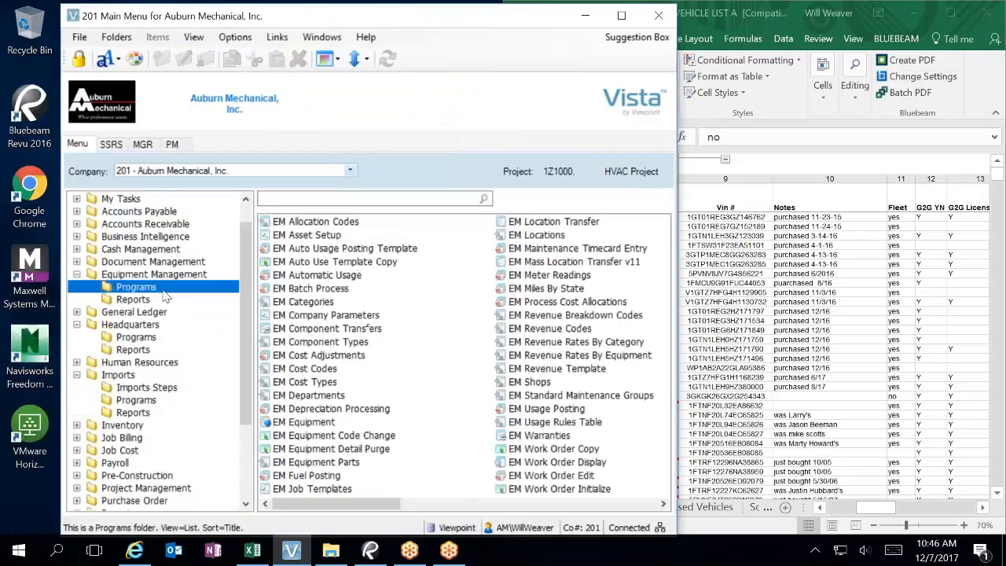
click(291, 423)
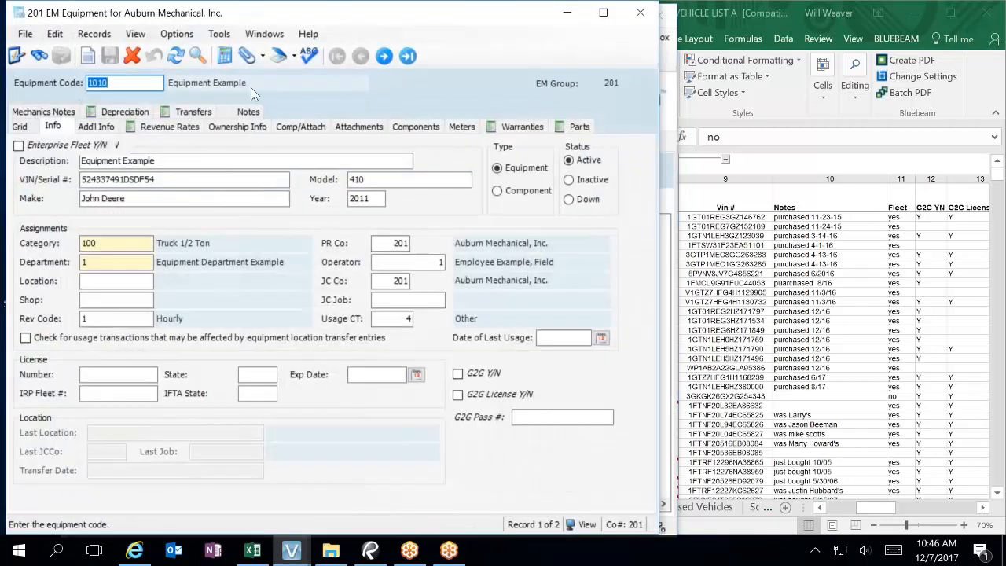
Step: Start moving custom fields and shift the G2G fields and G2G Y/N checkbox further down
click(219, 35)
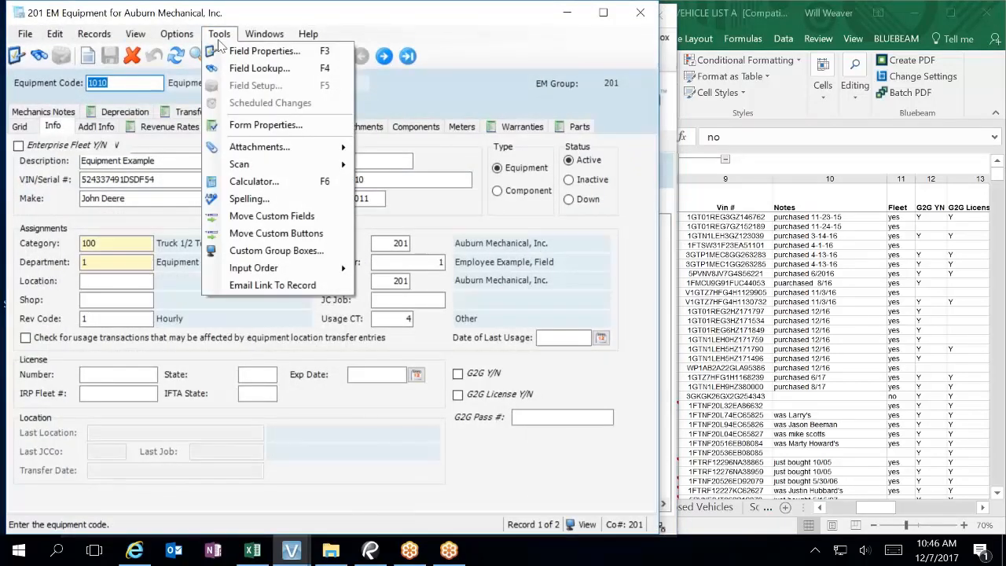
click(271, 216)
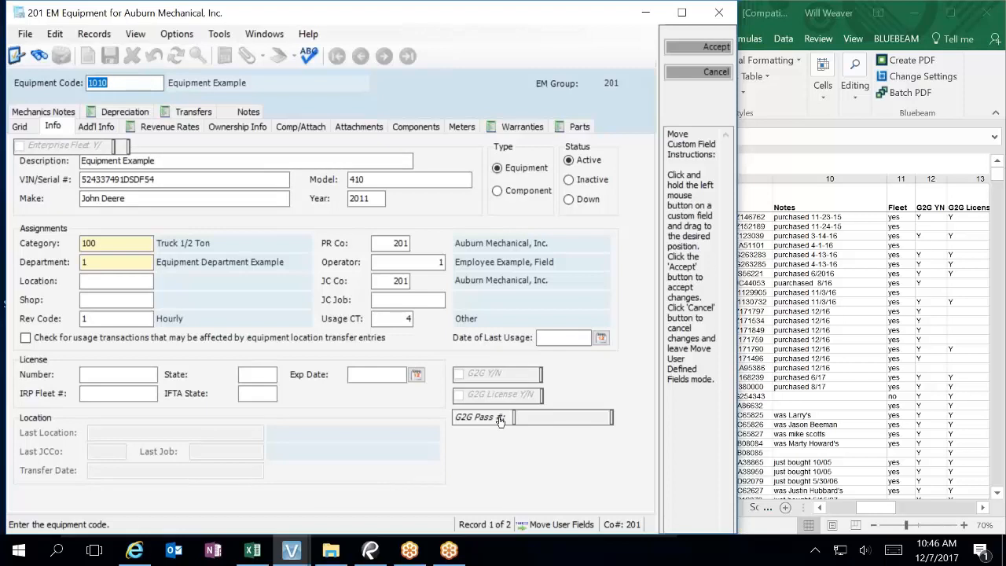
drag(500, 422, 501, 473)
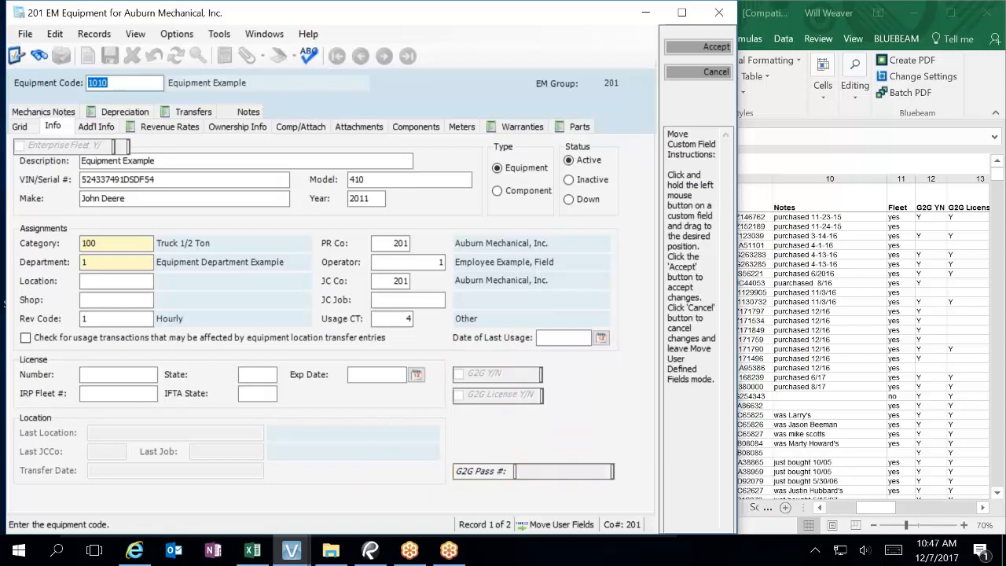
drag(503, 400, 503, 457)
drag(515, 370, 511, 435)
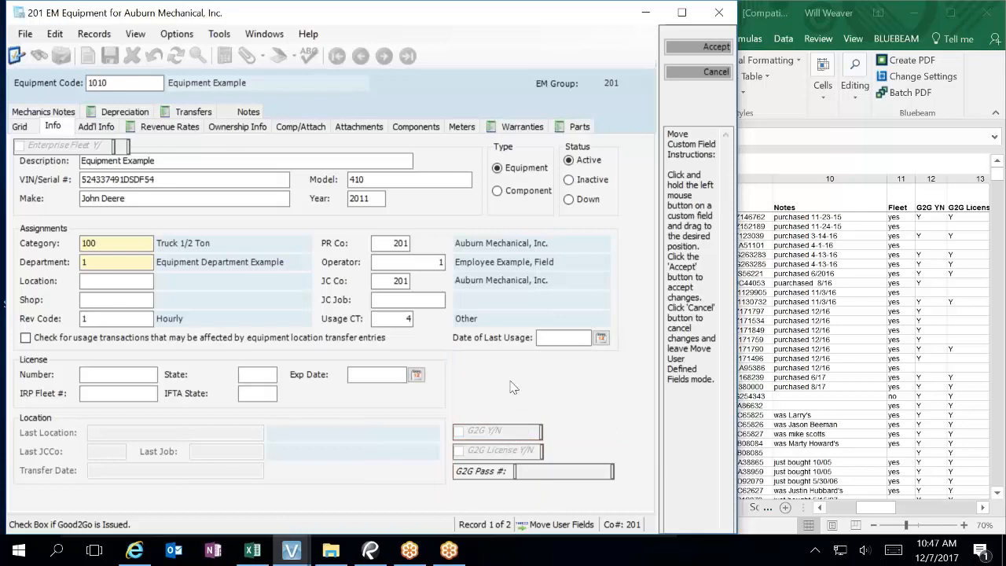
Step: Place Enterprise Fleet and DOL Fleet F046002 Y/N beside the License fields and accept the layout
drag(87, 147, 523, 374)
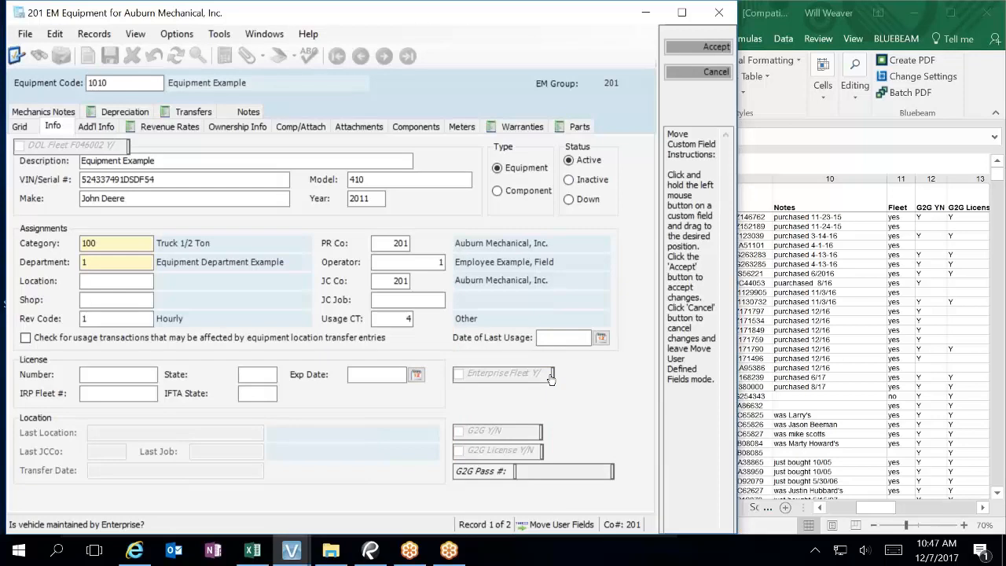
drag(551, 379, 575, 377)
drag(91, 147, 577, 395)
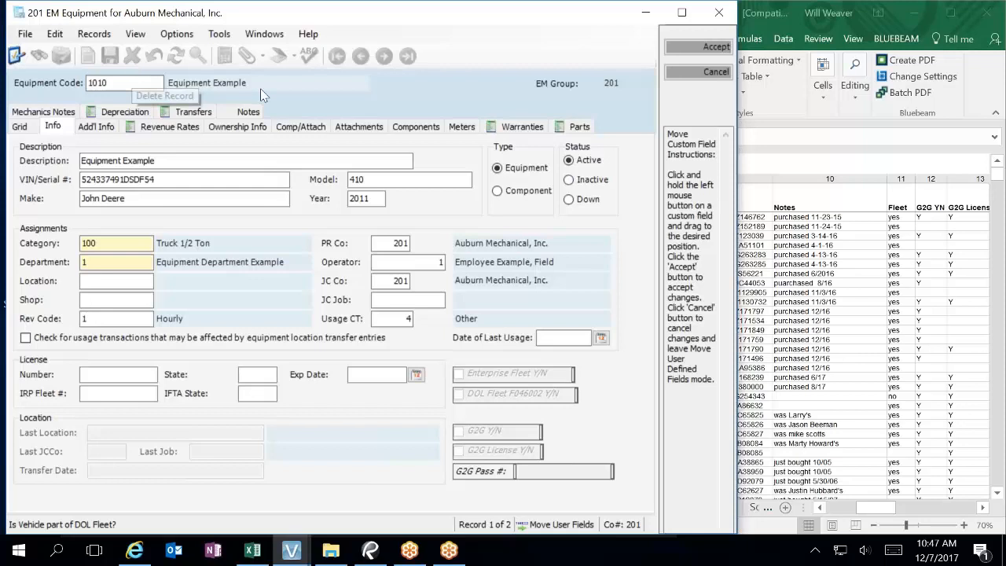
click(712, 47)
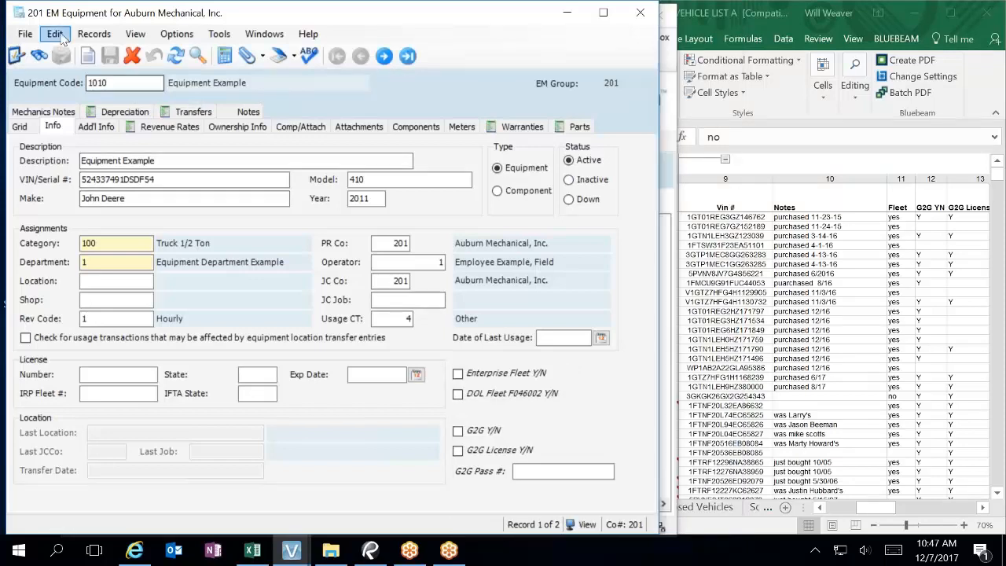
Step: Close the EM Equipment form and rename the Excel Fleet header to DOL Fleet
click(642, 12)
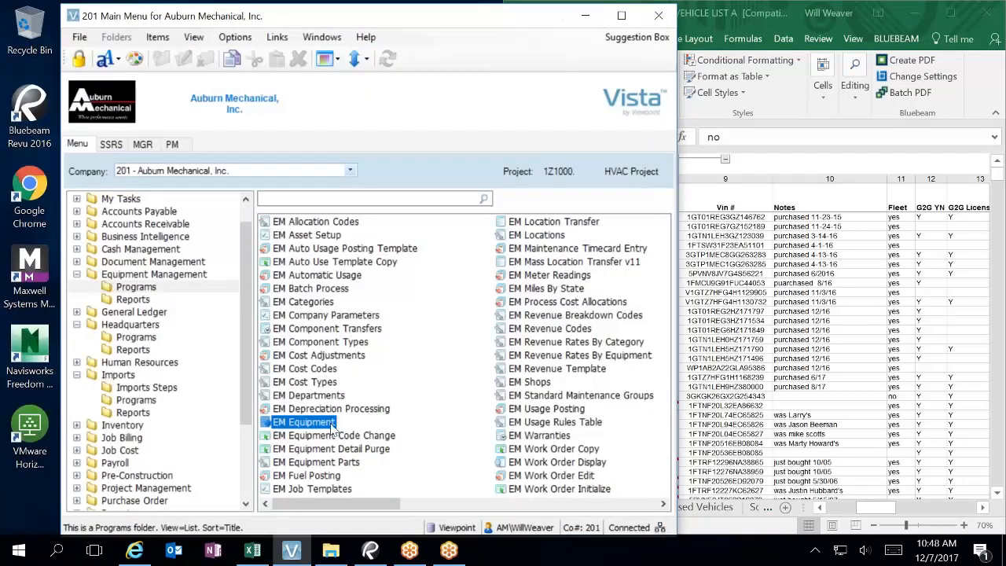
click(871, 235)
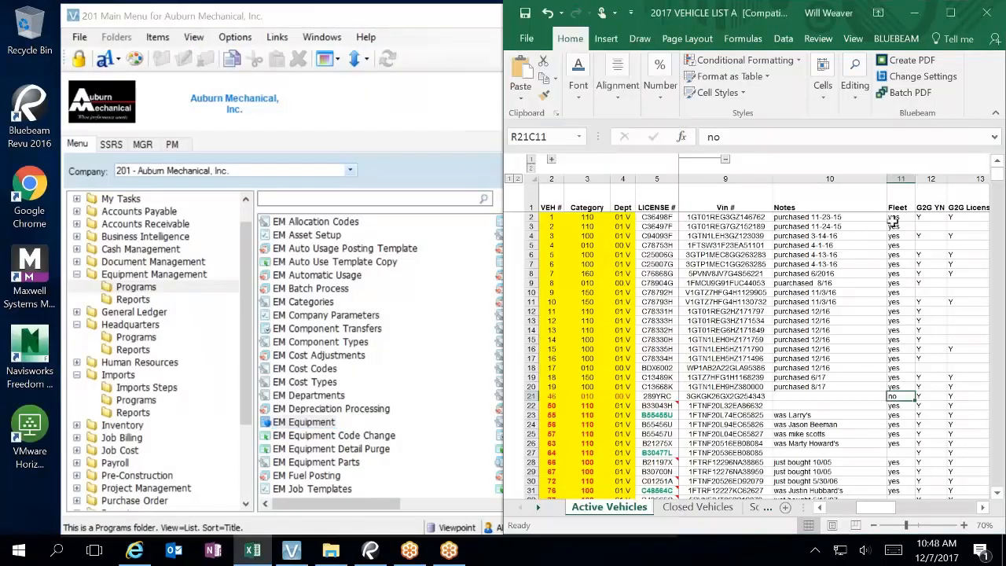
click(897, 206)
double_click(897, 206)
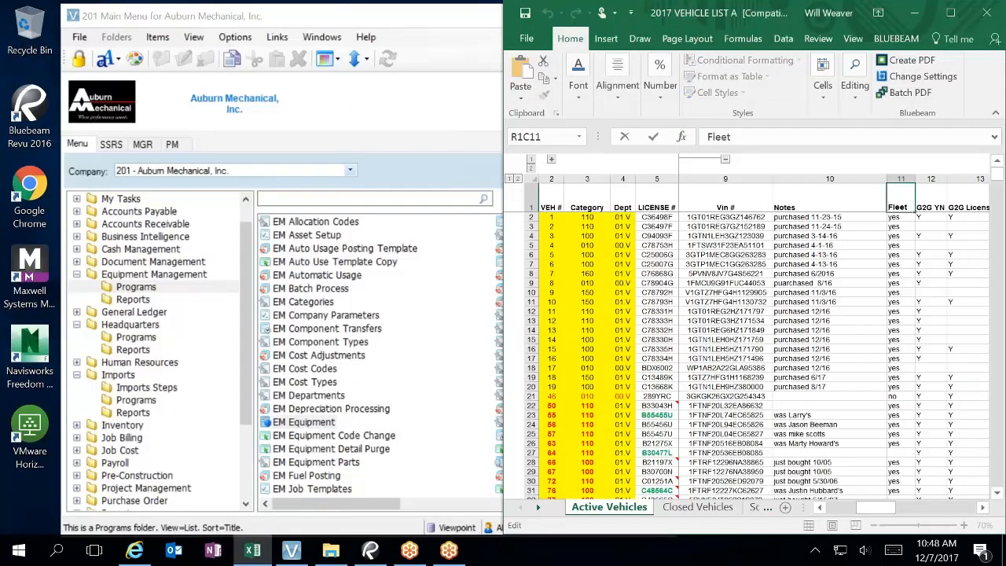
text(DOL)
drag(897, 236, 897, 239)
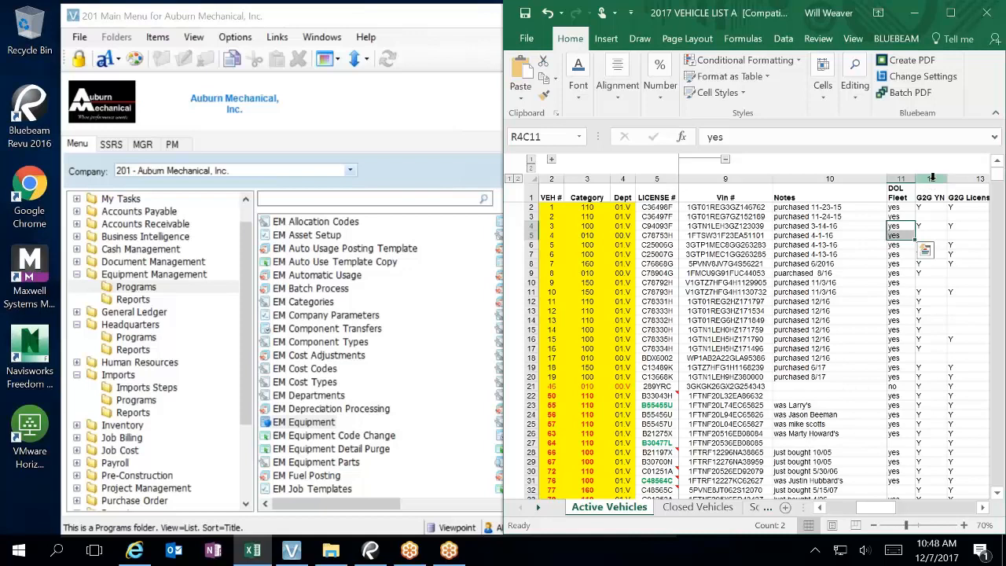
Step: Insert a new column 16 headed 'Enterprise YN'
drag(877, 507, 940, 524)
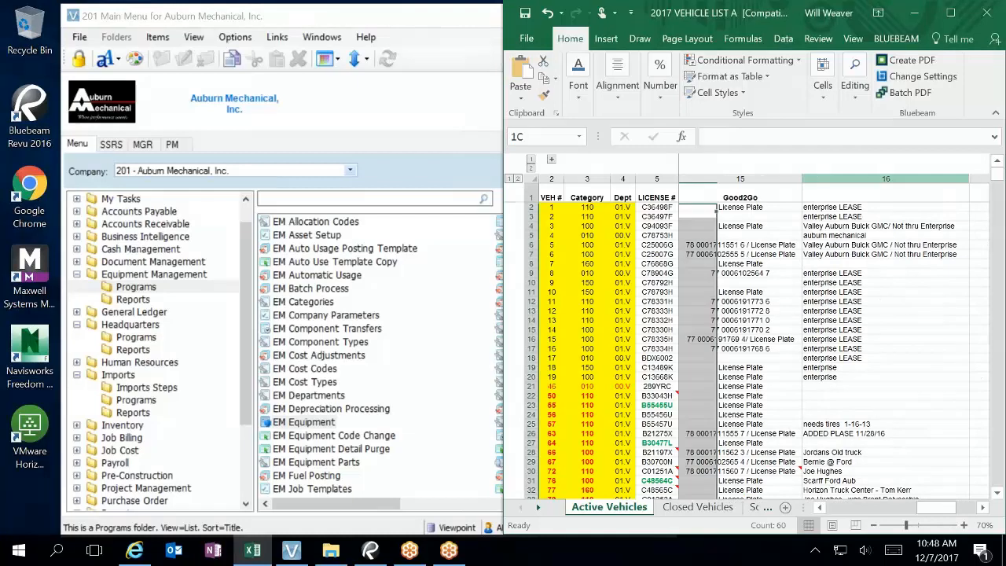
right_click(827, 180)
click(865, 290)
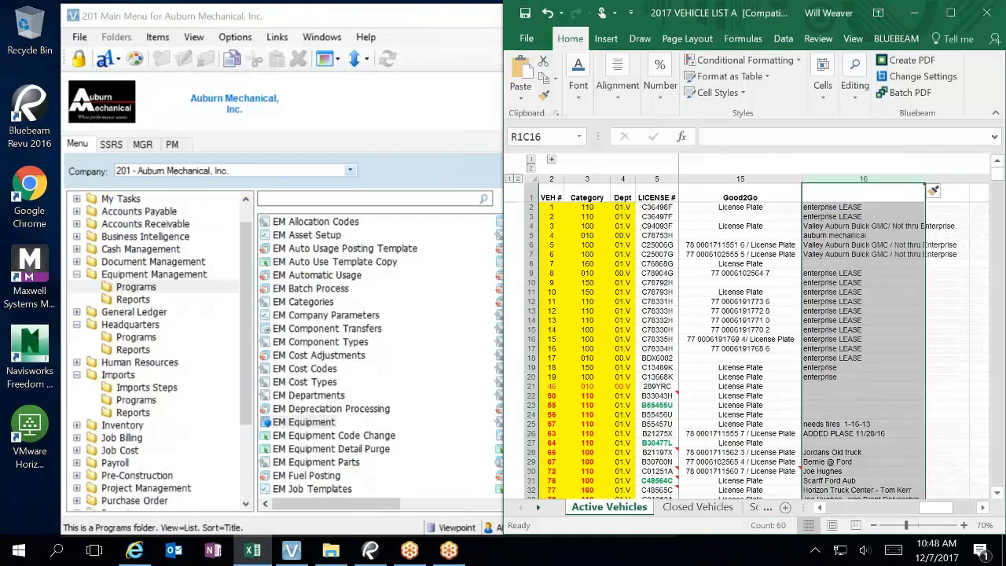
click(839, 195)
text(E)
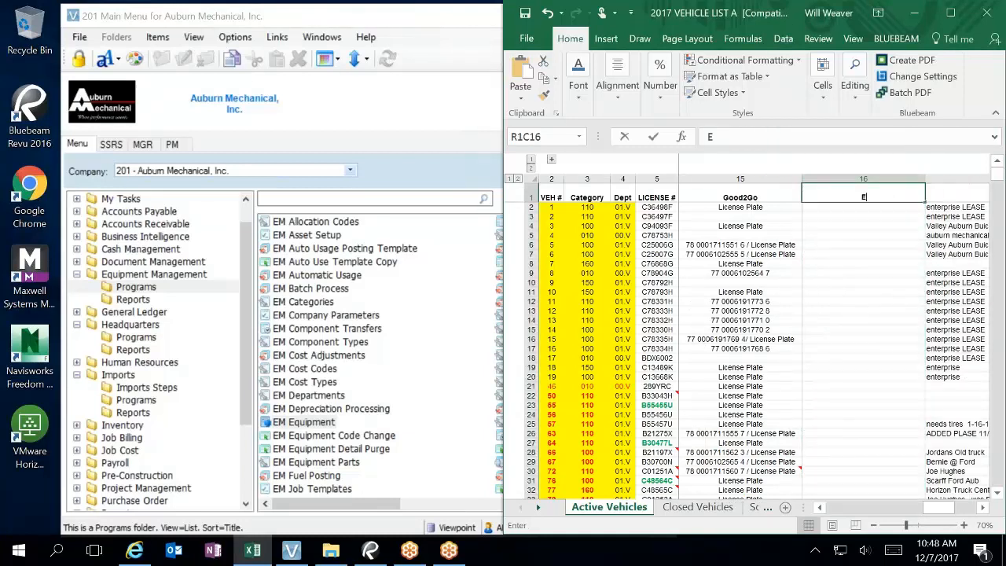
text(nterpriuse)
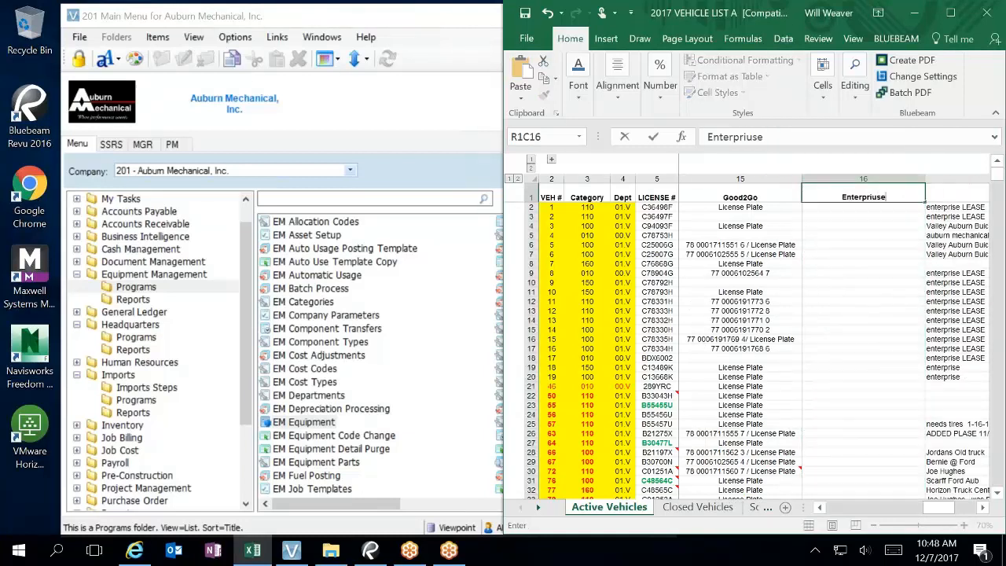
key(BackSpace)
key(BackSpace)
key(BackSpace)
text(se YN)
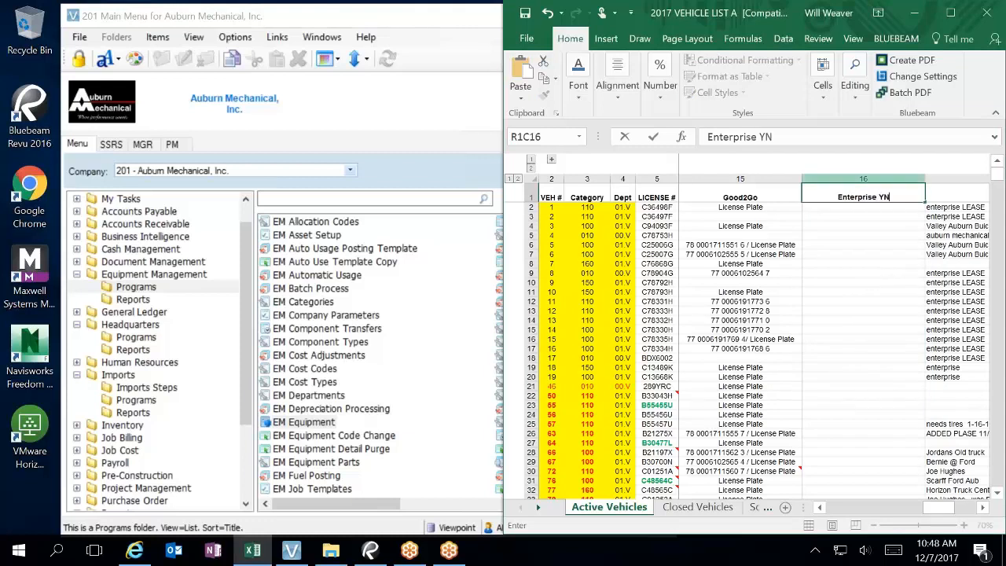
click(870, 282)
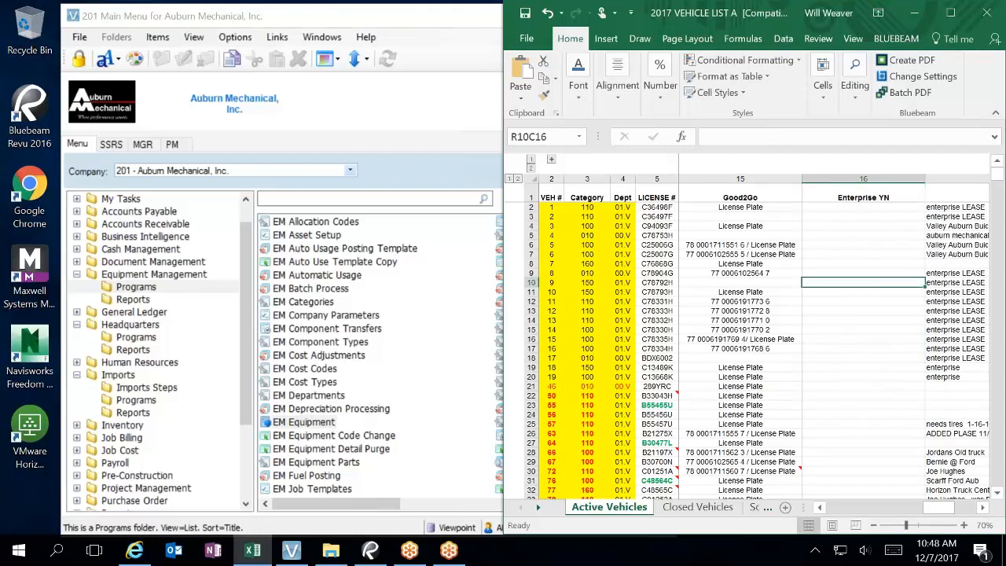
drag(935, 507, 886, 507)
Step: Select the DOL Fleet values from row 74 up to the top and widen the Excel window leftward
click(803, 208)
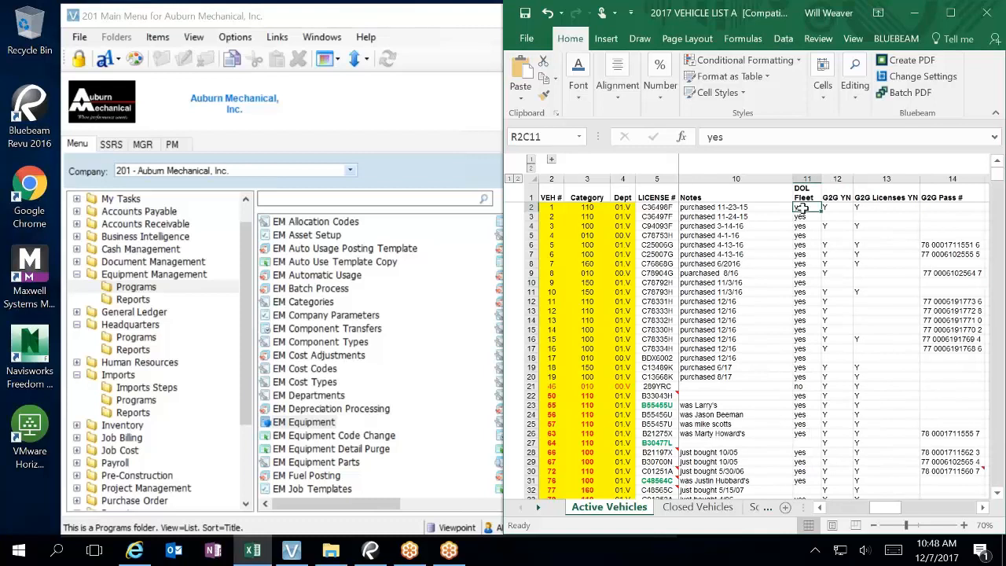
drag(802, 209, 814, 416)
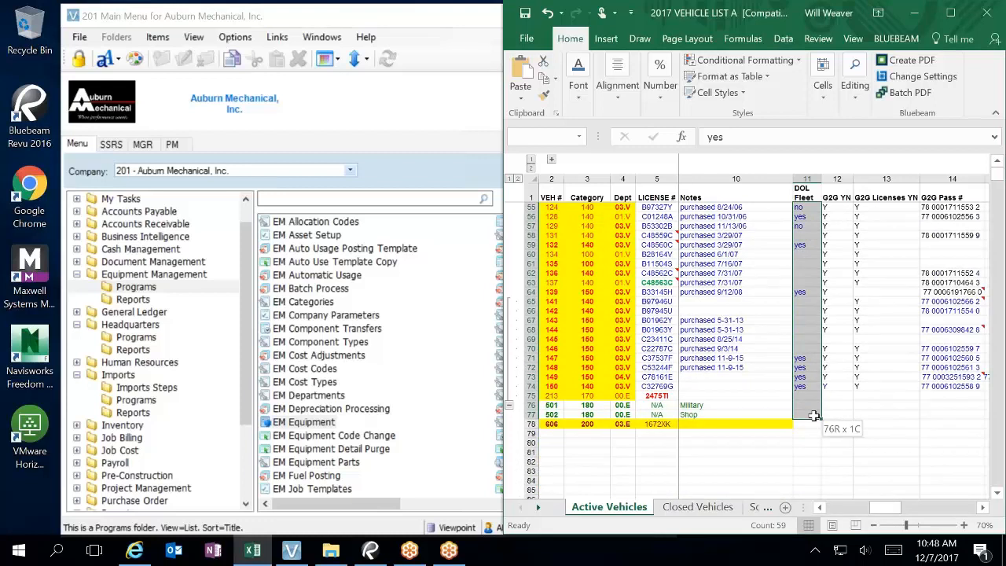
drag(813, 417, 815, 417)
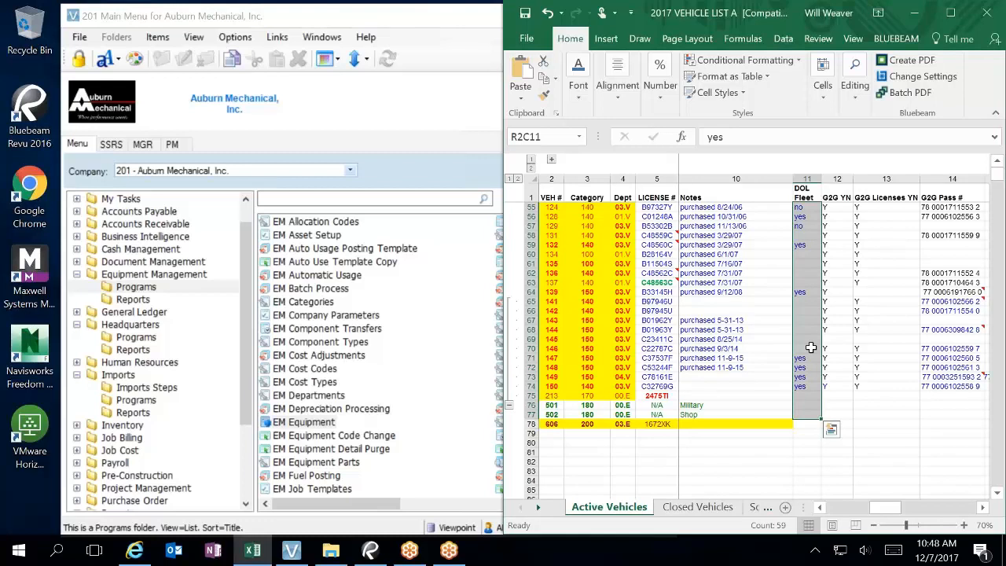
click(803, 385)
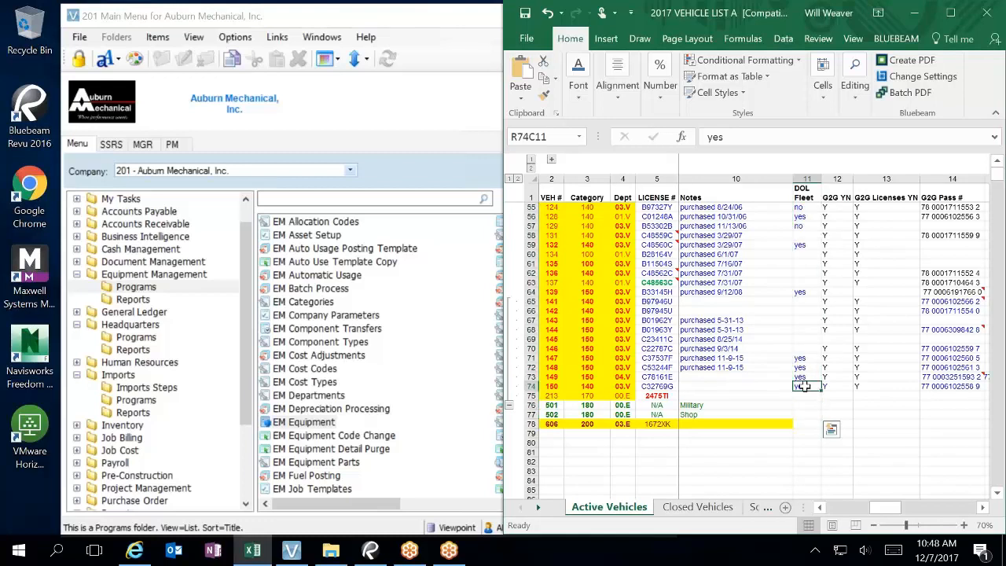
drag(801, 357, 806, 210)
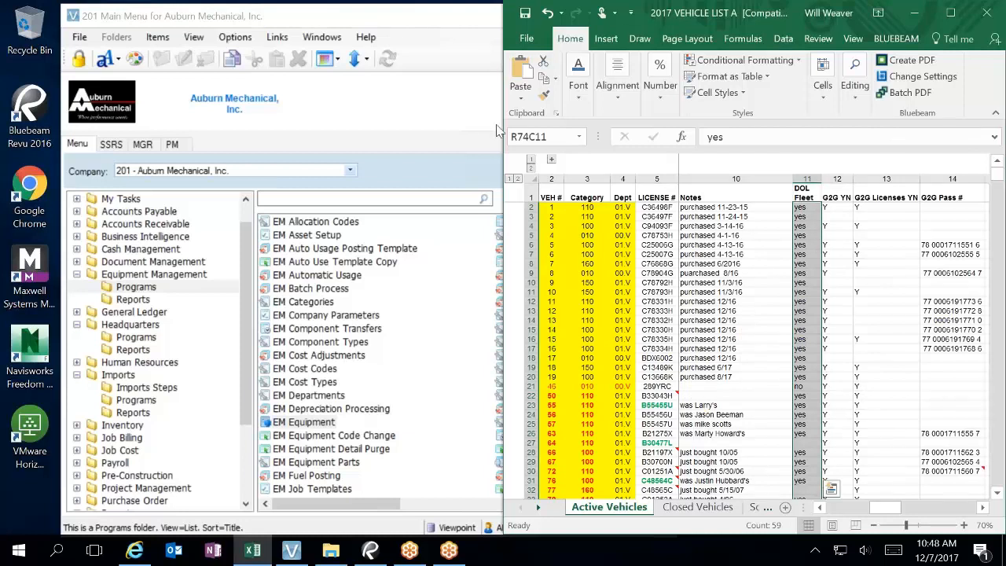
drag(497, 130, 111, 130)
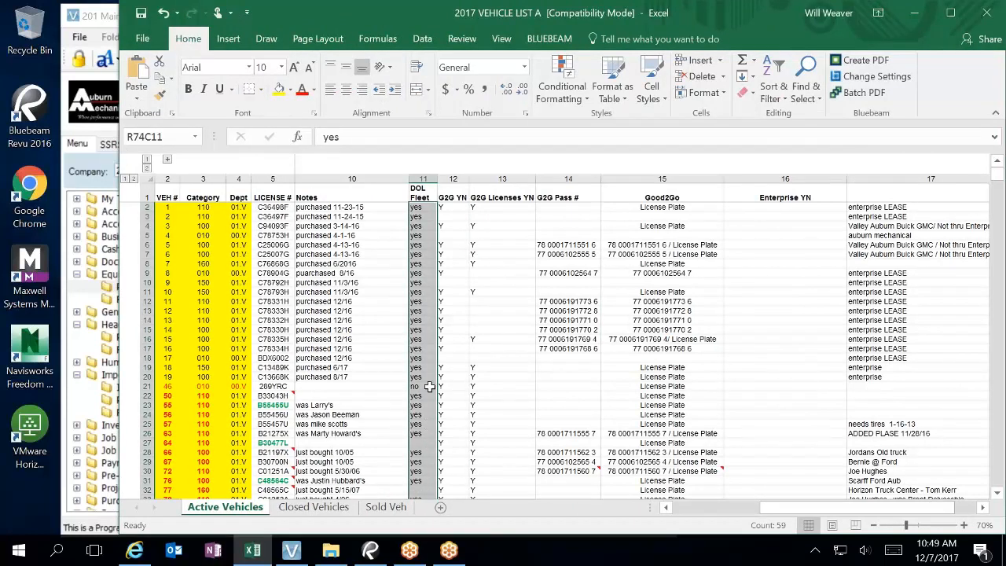
Step: Change the DOL Fleet value to Y for rows 27, 32 and 42
click(716, 509)
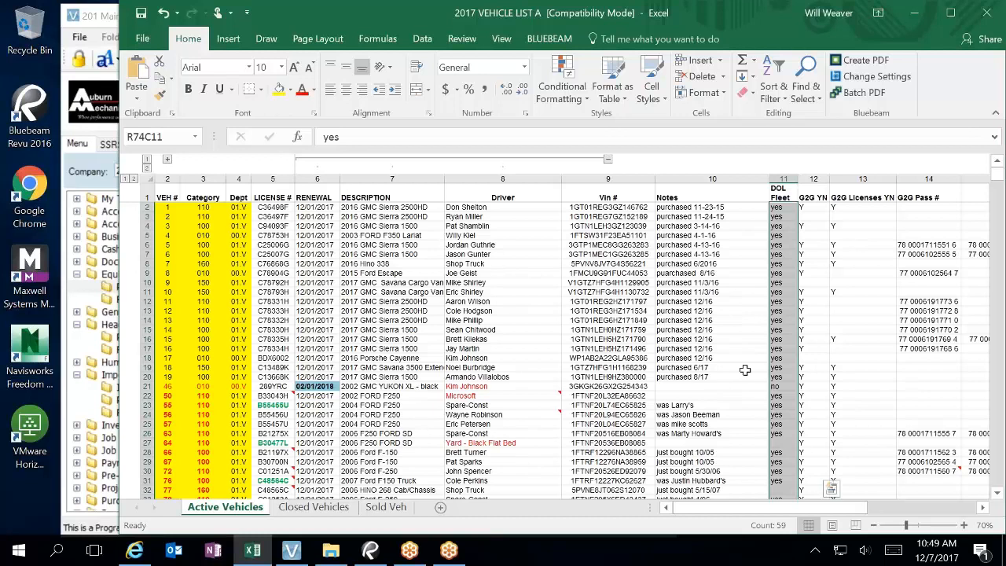
scroll(746, 385, down, 1)
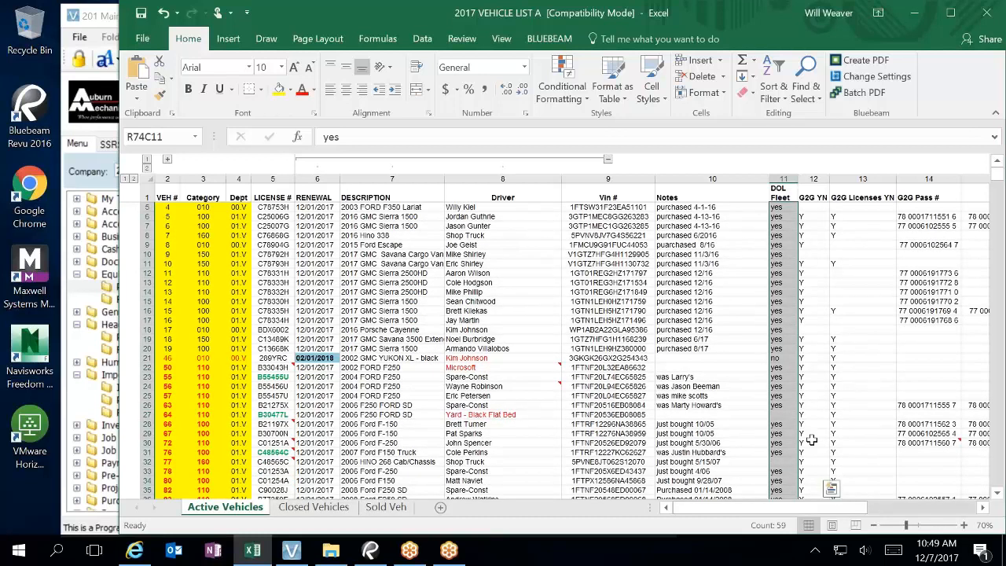
click(784, 415)
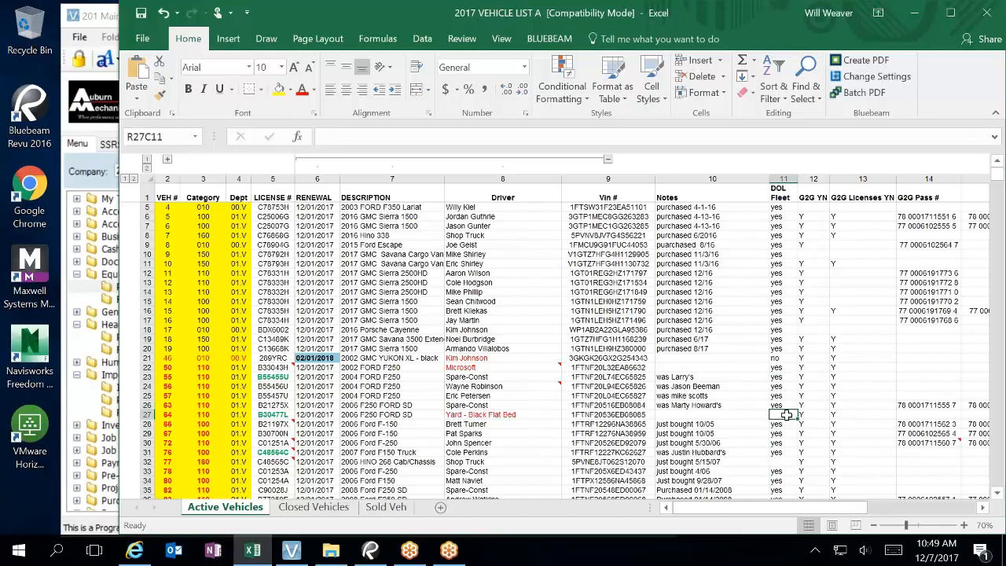
text(Y)
key(Delete)
key(Return)
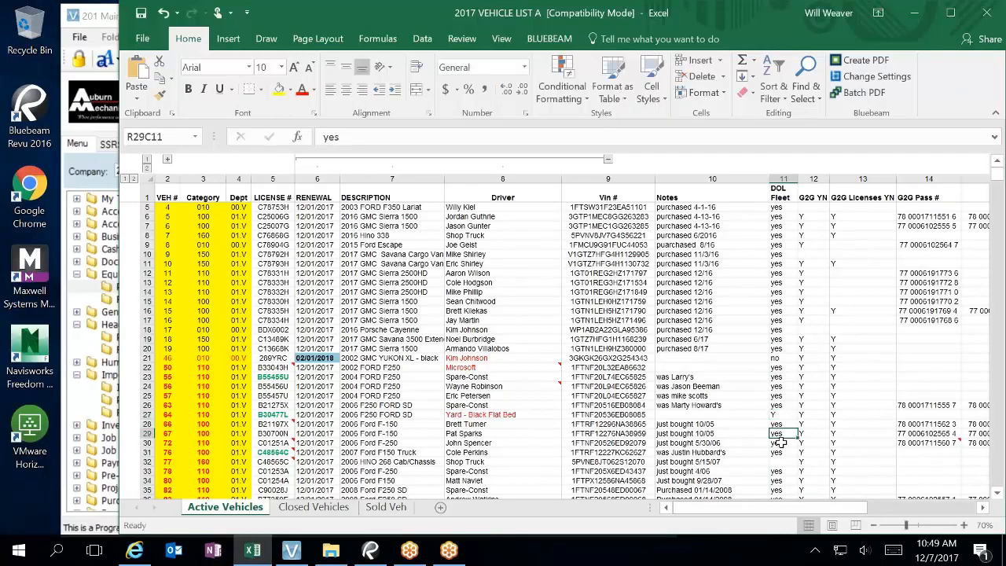
click(780, 461)
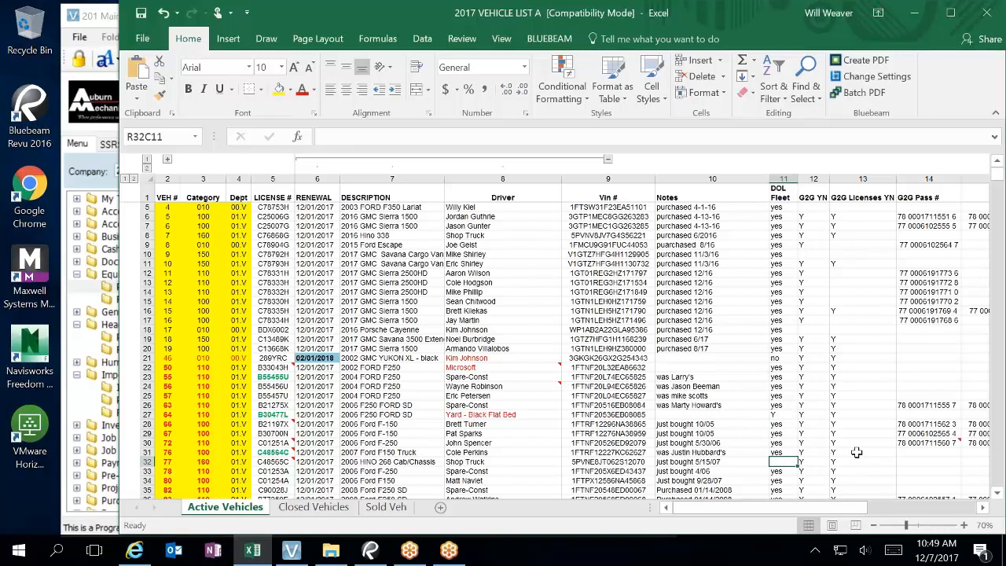
text(Y)
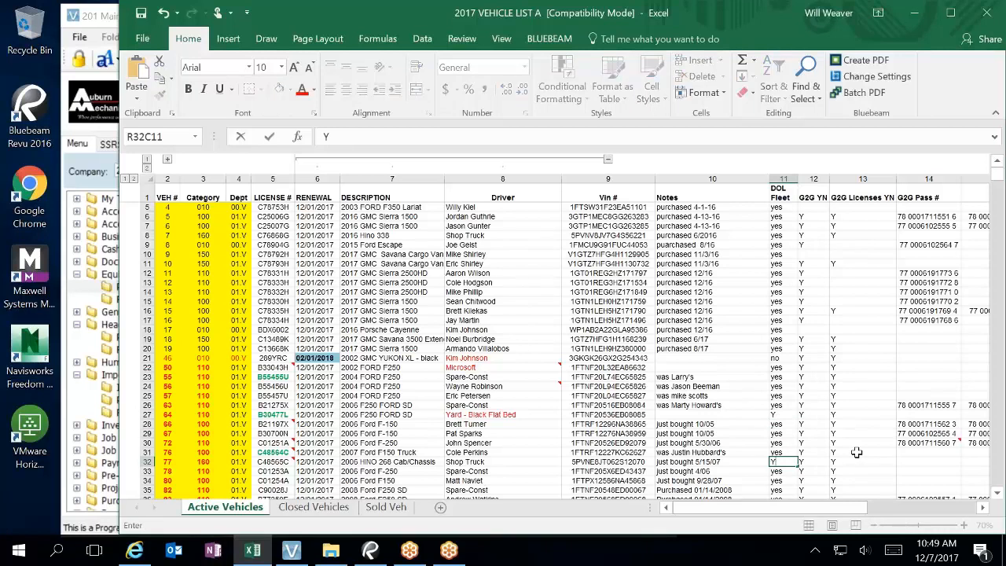
click(781, 479)
scroll(799, 430, down, 1)
scroll(798, 430, down, 4)
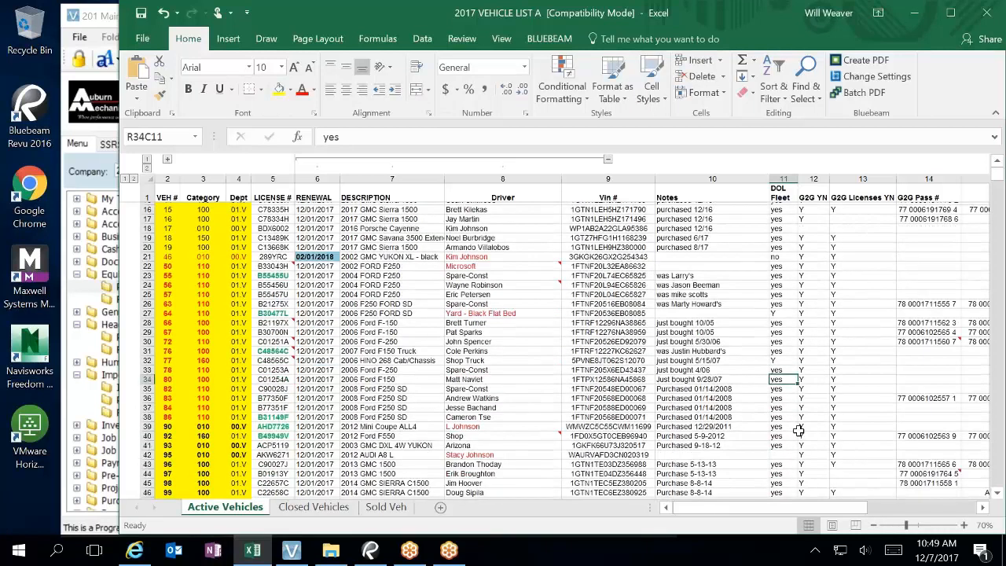
click(777, 411)
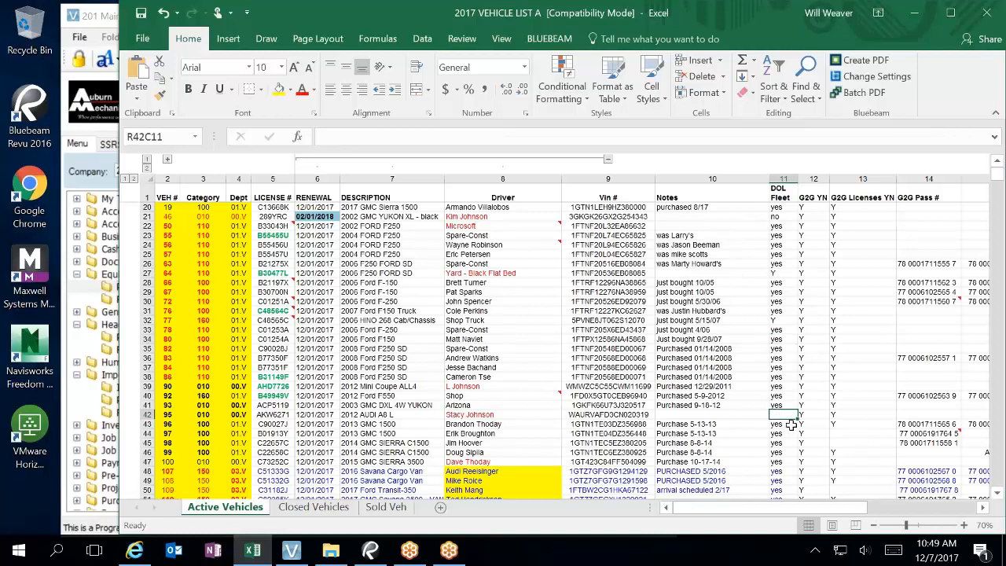
text(Y)
key(Return)
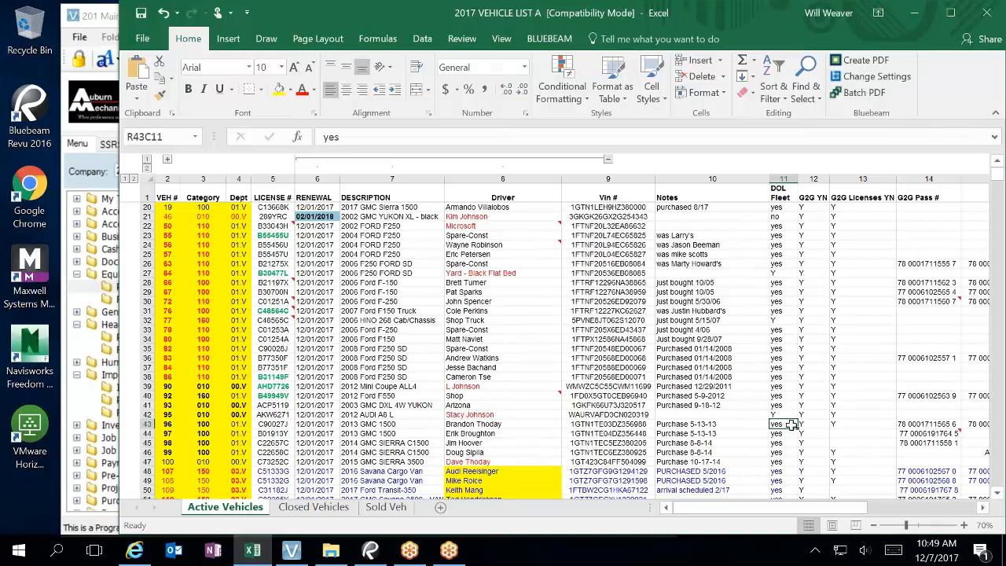
Step: Set DOL Fleet to Y for rows 55, 57 and 58
scroll(791, 424, down, 3)
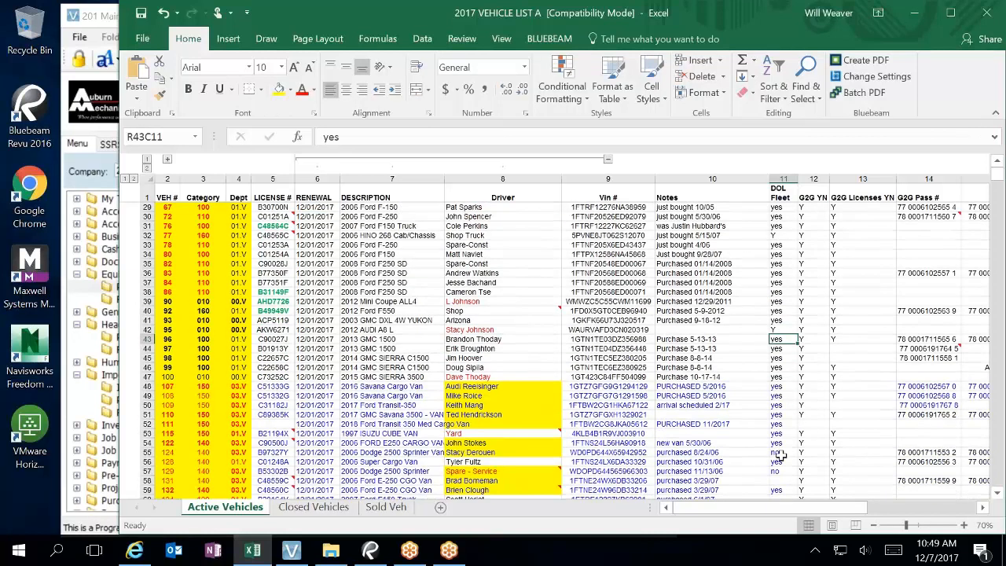
click(780, 454)
text(No)
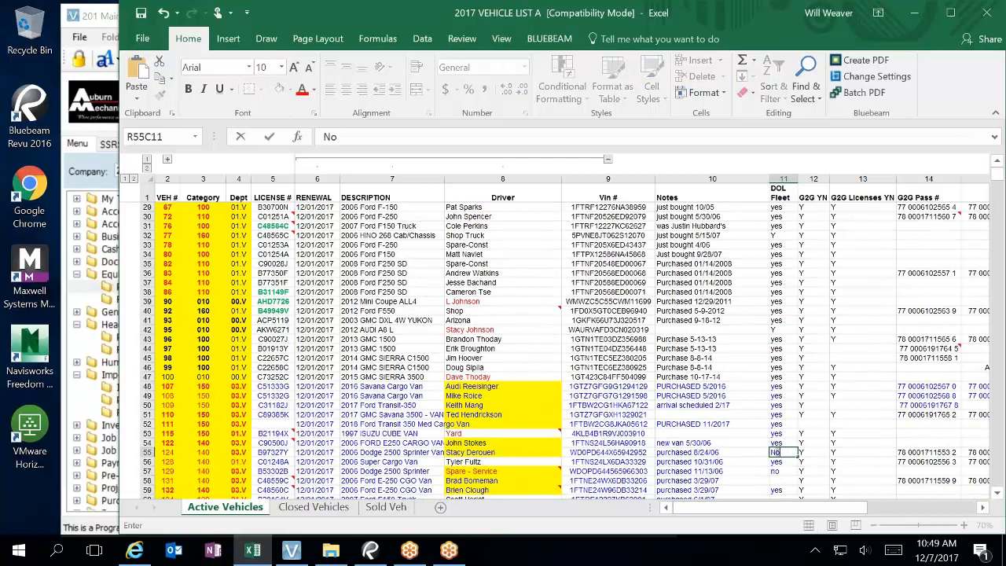
key(BackSpace)
click(781, 471)
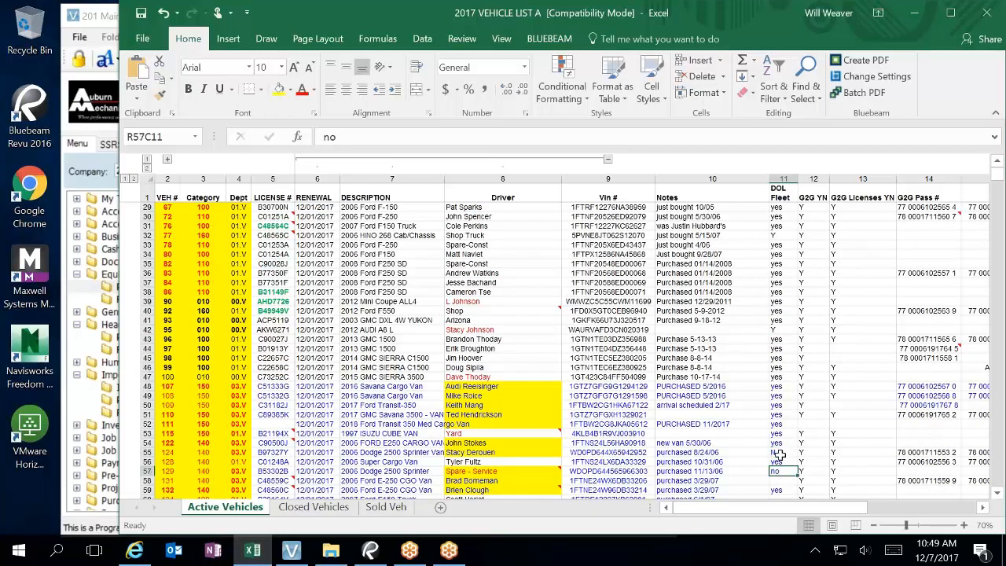
click(779, 454)
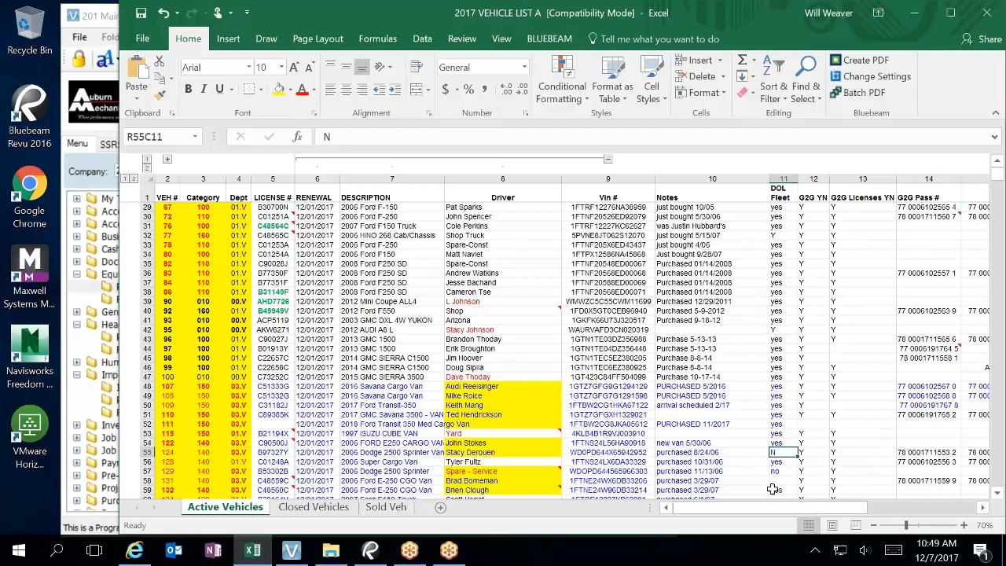
text(Y)
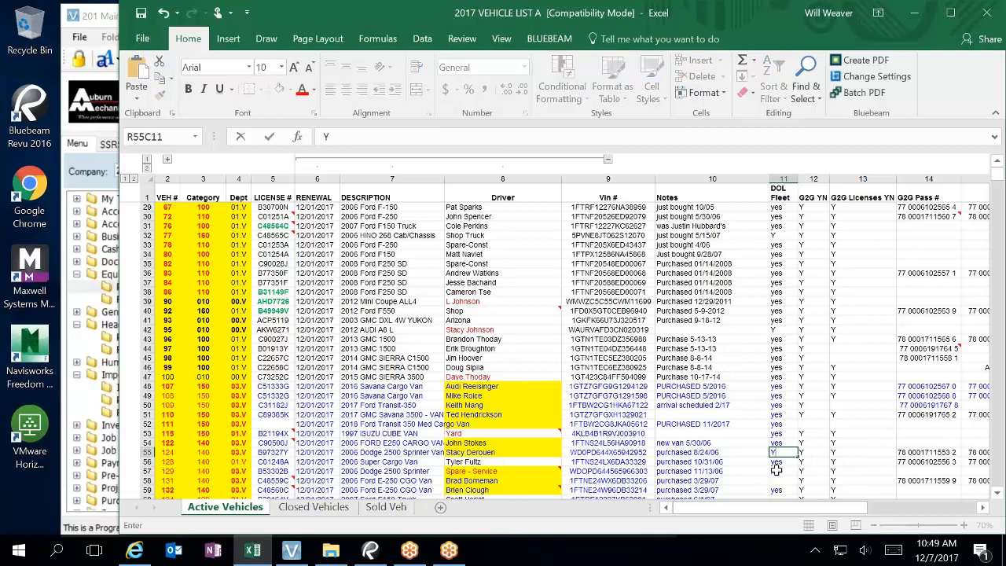
click(785, 471)
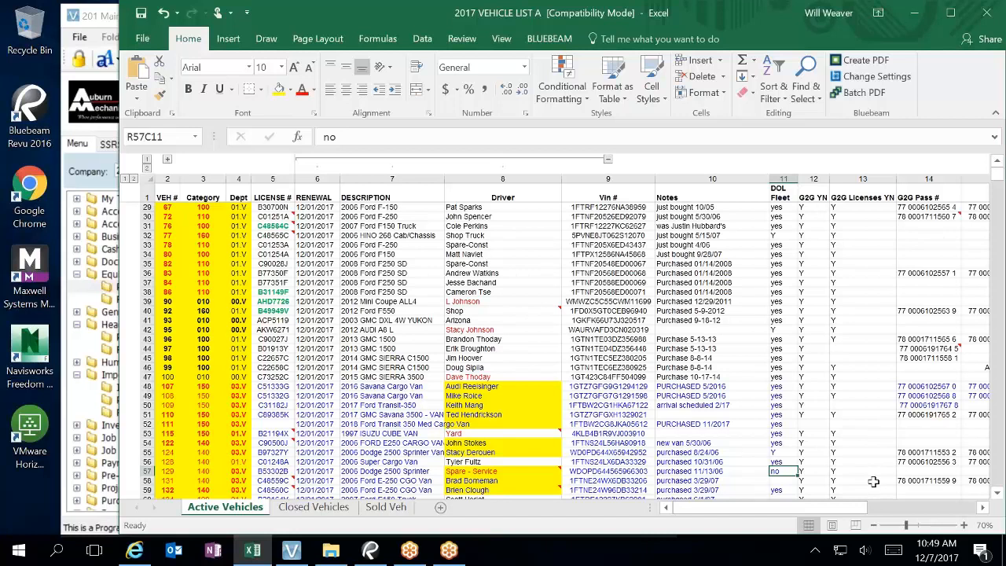
text(Y)
key(Return)
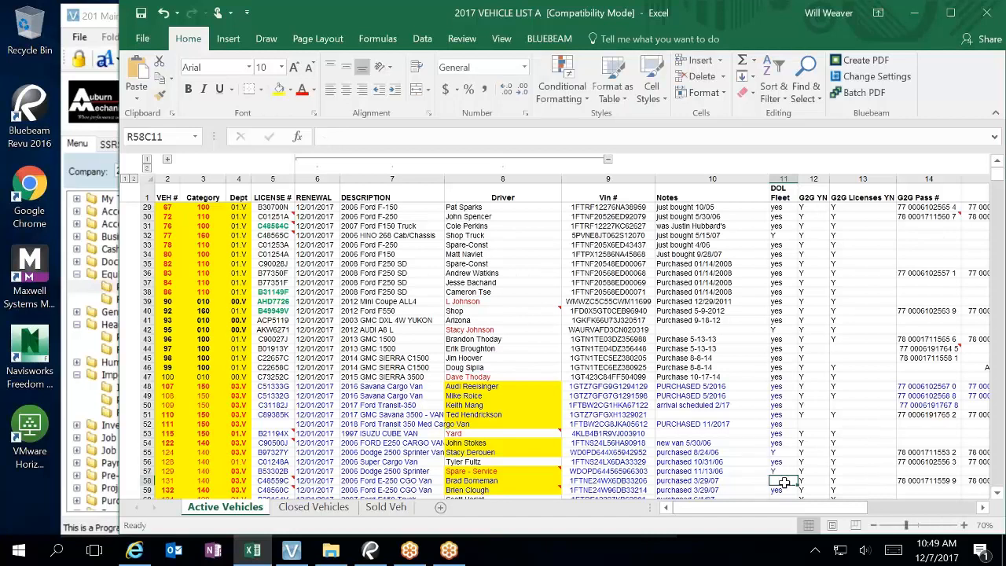
text(Y)
scroll(778, 447, down, 2)
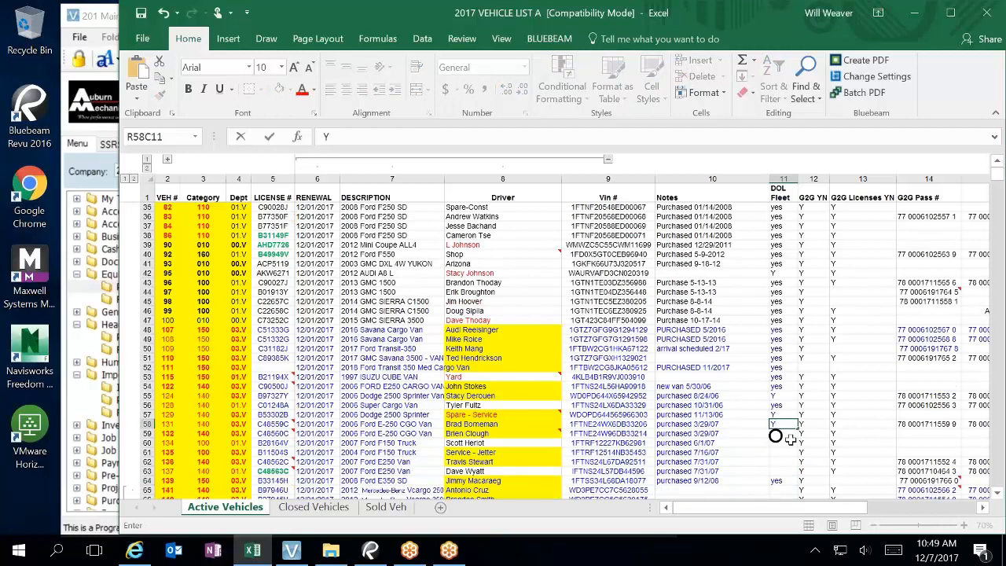
click(831, 435)
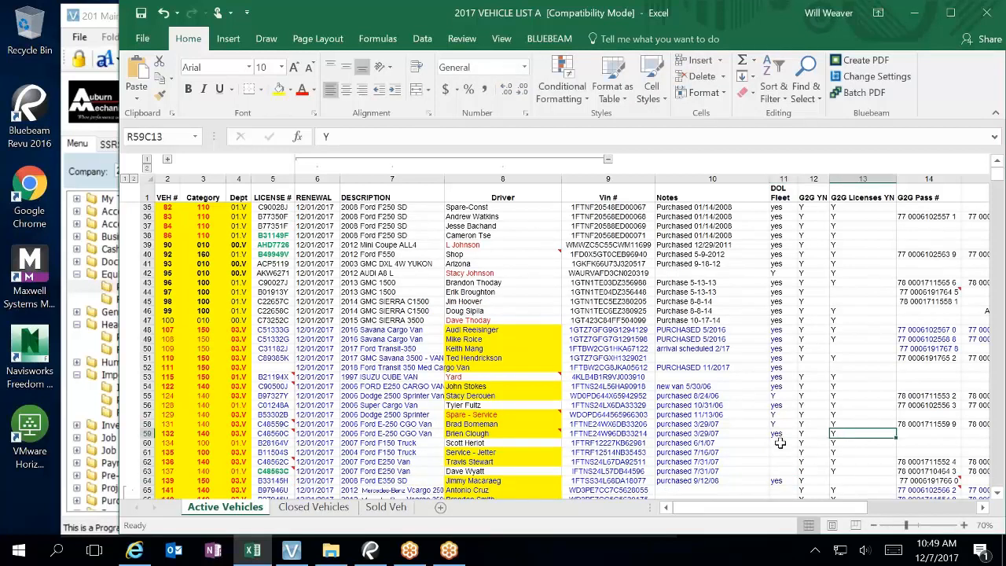
Step: Enter Y in DOL Fleet for rows 60 through 66, leaving row 64 as yes
click(780, 443)
text(Y)
key(Return)
text(Y)
key(Return)
text(Y)
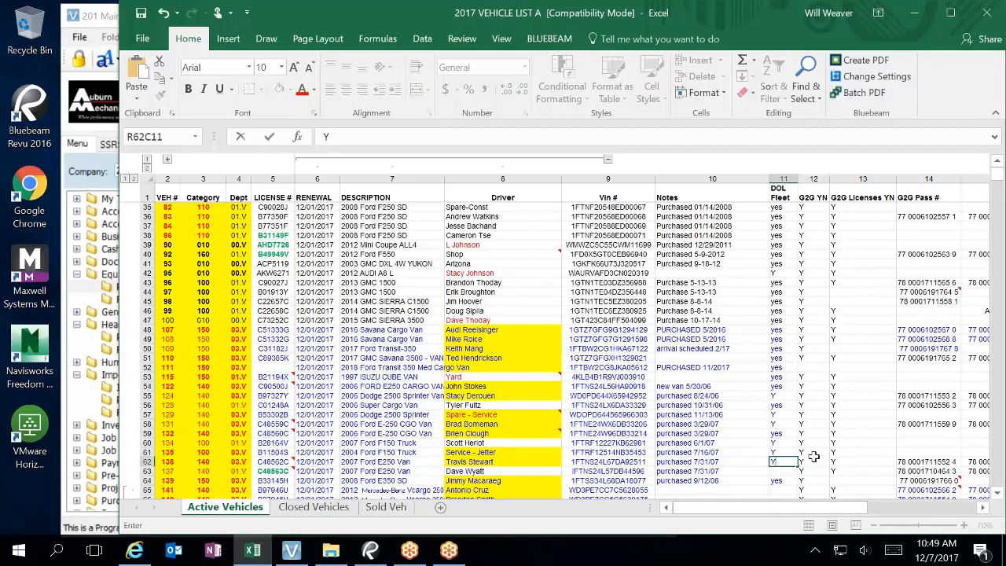
key(Return)
text(Y)
key(Return)
key(Escape)
key(Return)
text(Y)
key(Return)
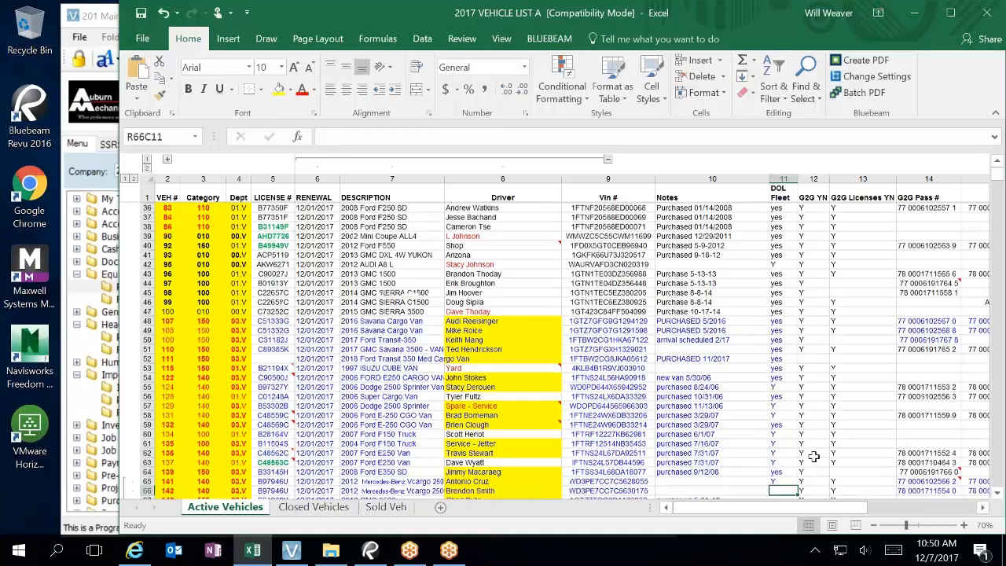
text(Y)
key(Return)
key(Down)
key(Down)
key(Down)
key(Down)
key(Down)
key(Down)
key(Down)
key(Down)
key(Down)
key(Down)
key(Down)
key(Down)
key(Down)
key(Down)
key(Down)
key(Down)
key(Down)
key(Down)
key(Down)
key(Down)
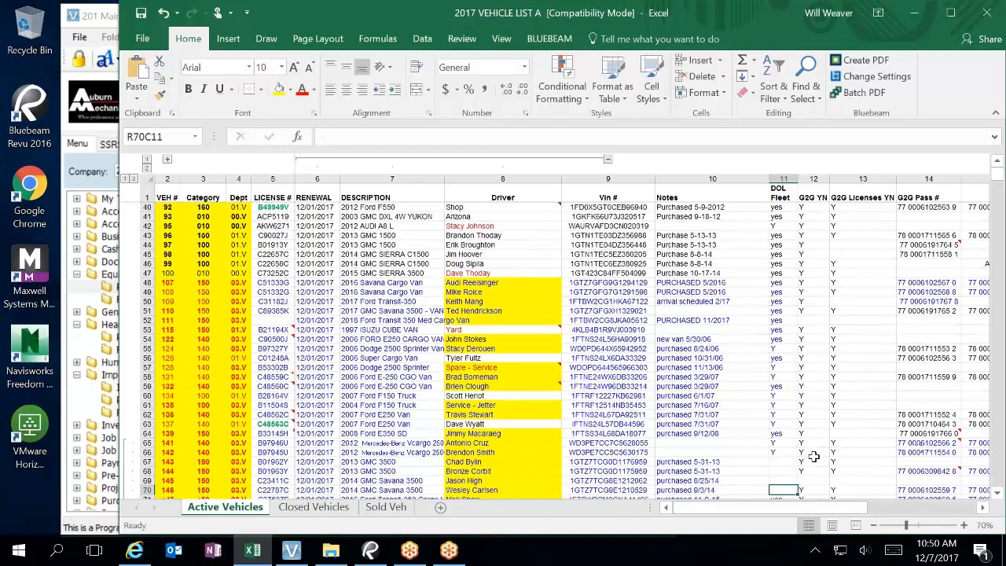
key(Up)
key(Up)
key(Up)
key(Up)
key(Up)
key(Up)
key(Up)
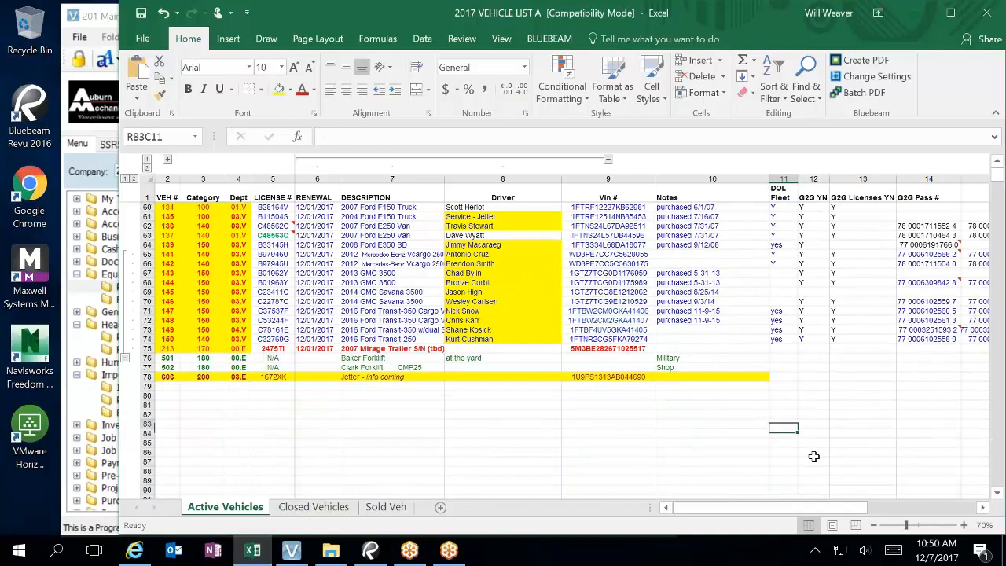
Step: Enter Y in the DOL Fleet cells from row 67 downward
key(Up)
key(Up)
key(Up)
key(Up)
key(Up)
key(Up)
key(Up)
key(Up)
key(Up)
key(Up)
key(Up)
key(Up)
key(Up)
key(Up)
key(Up)
key(Up)
text(Y)
key(Return)
text(Y)
key(Return)
text(Y)
key(Return)
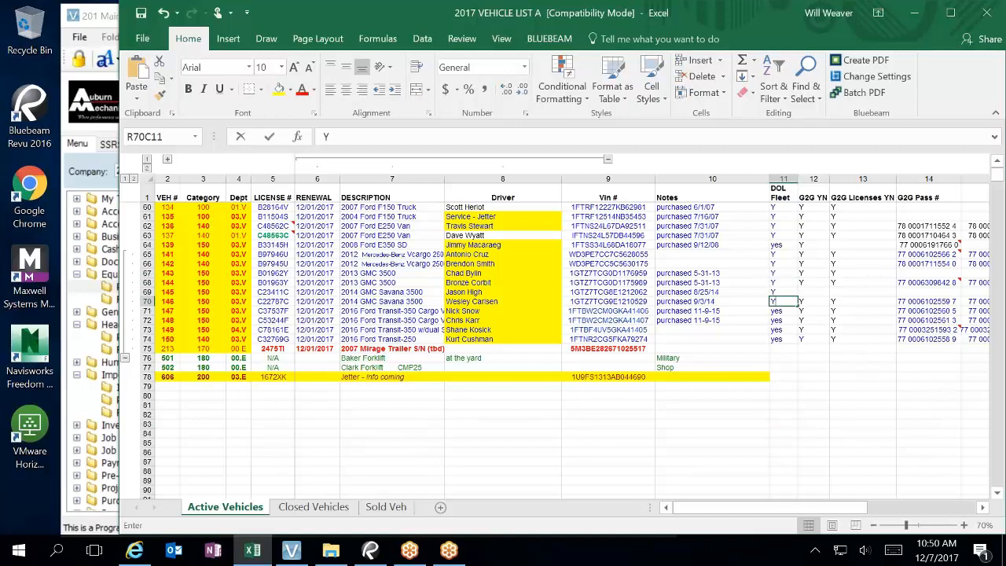
key(Return)
key(Return)
key(Return)
key(Return)
key(Return)
key(Return)
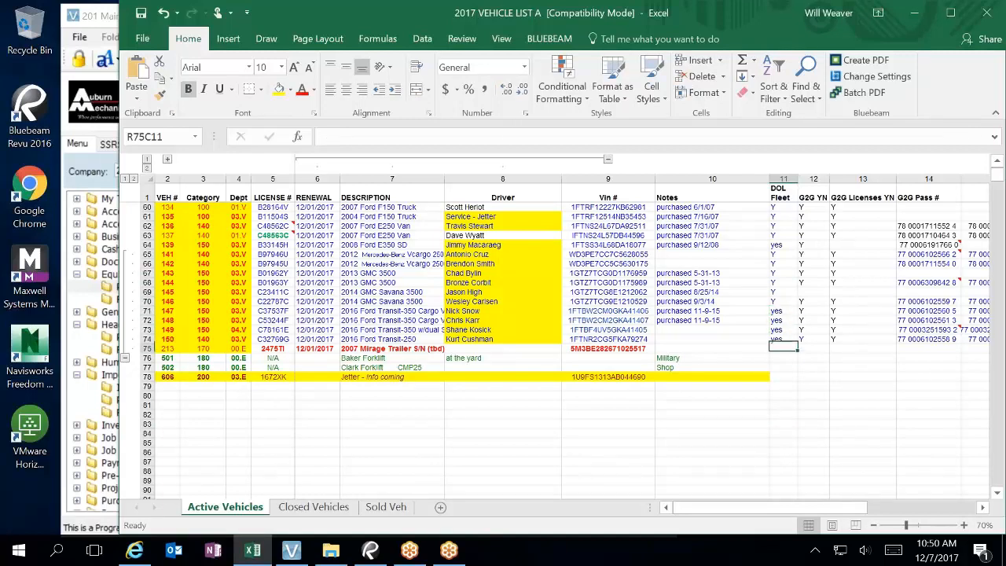
key(Return)
key(Return)
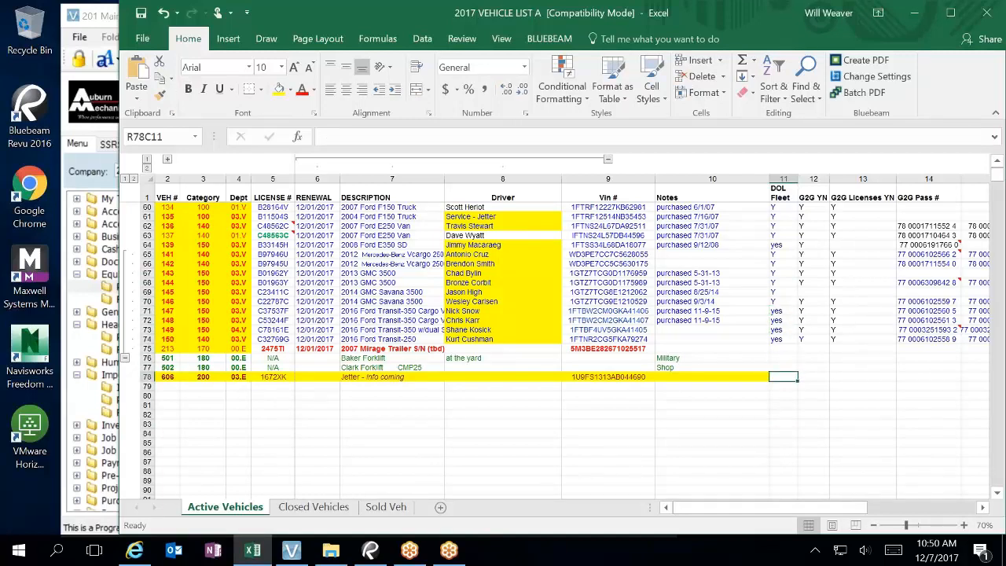
Step: Fill DOL Fleet rows 78 to 75 with Y, N, N, Y and select the filled cells
text(Y)
key(Up)
text(no)
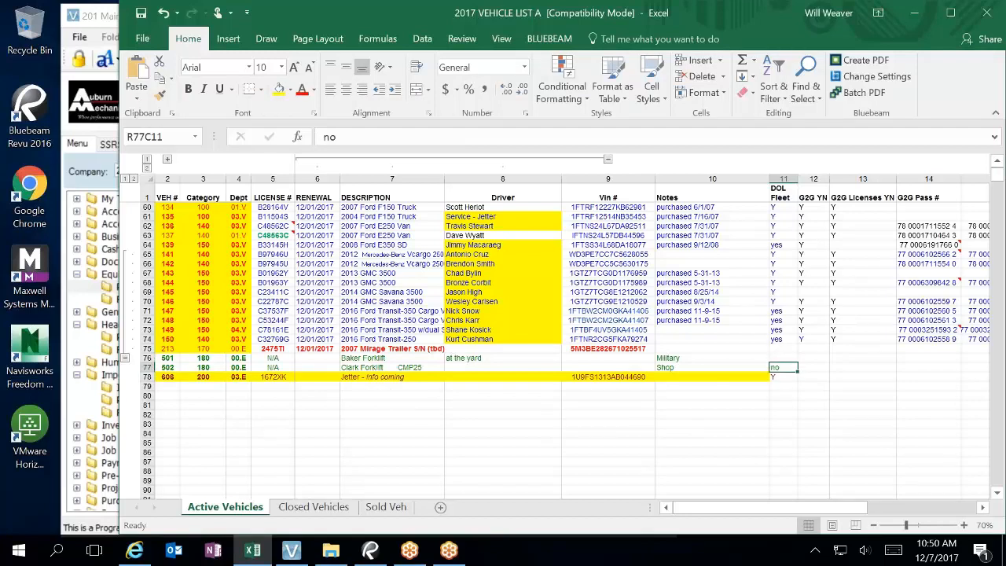
text(No)
key(BackSpace)
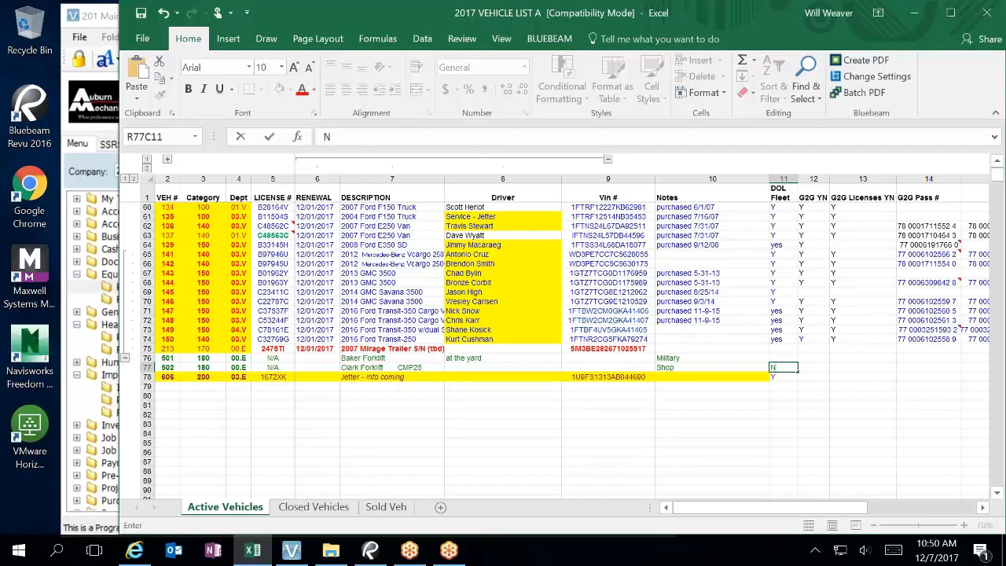
key(Up)
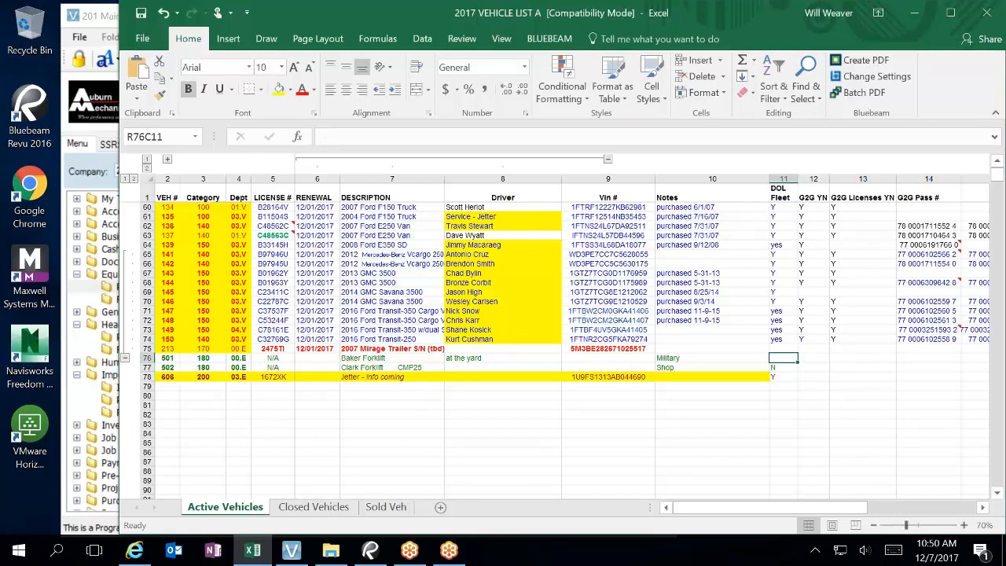
text(N)
key(Up)
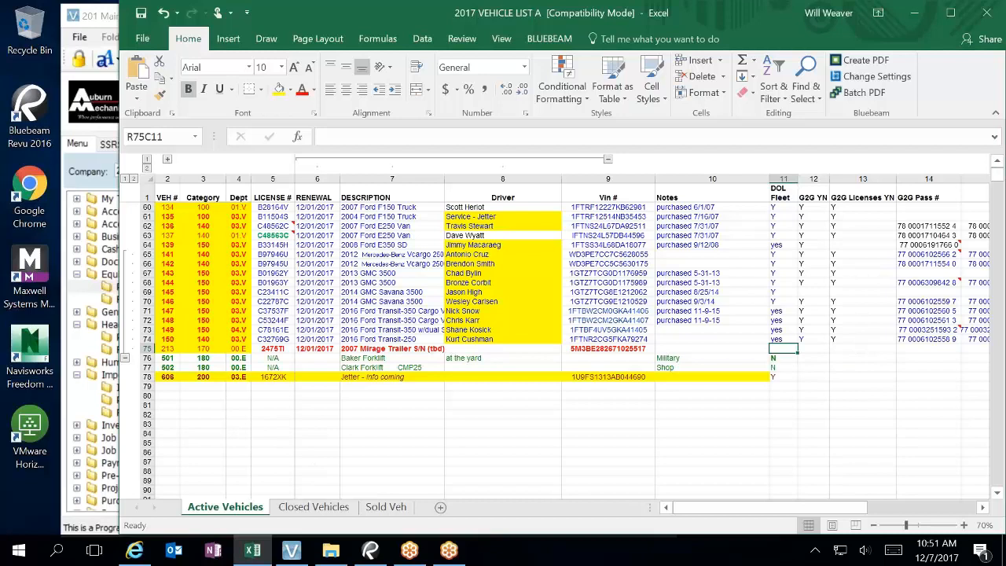
text(Y)
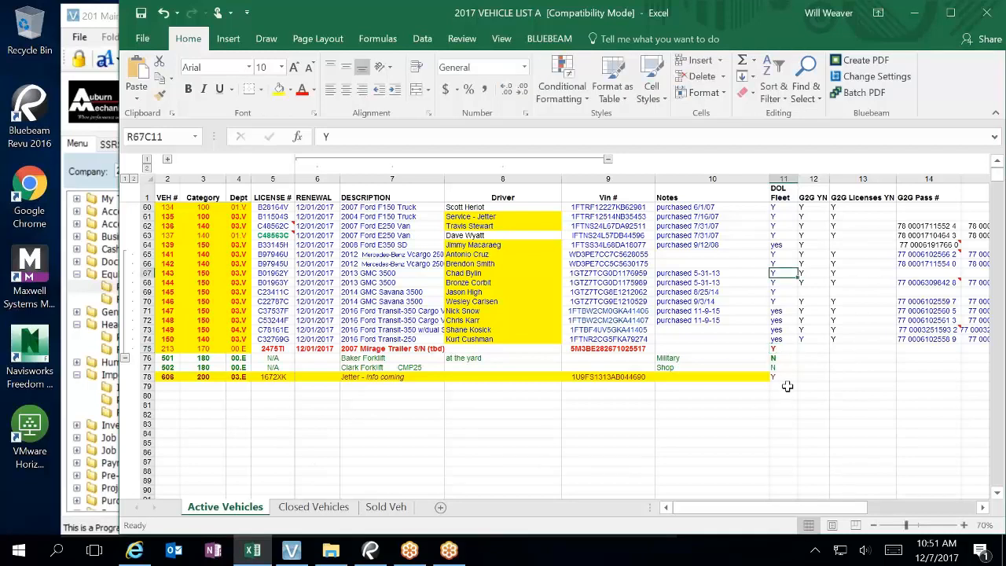
drag(786, 377, 781, 206)
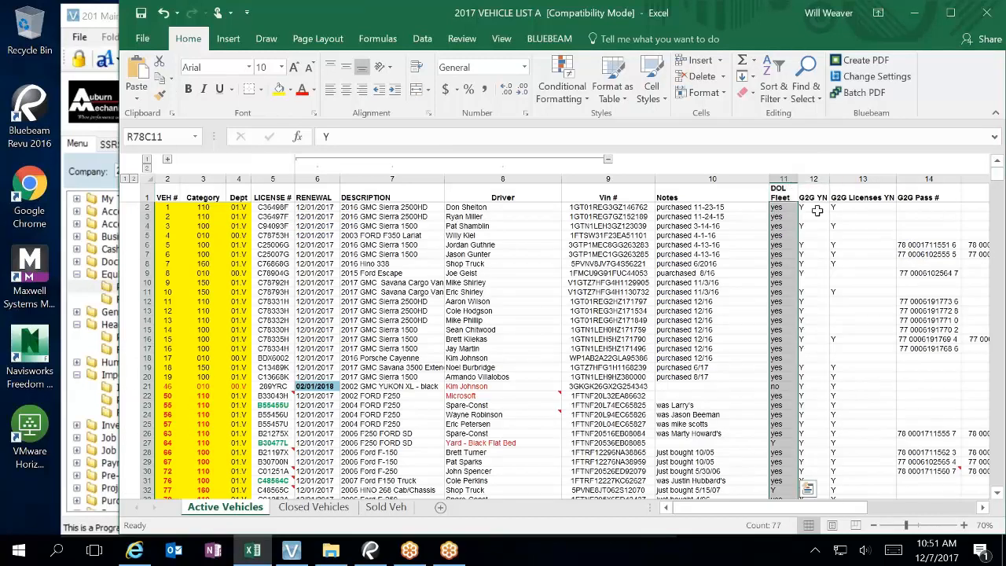
Step: Replace all Yes with Y in the DOL Fleet column (56 replacements)
click(809, 93)
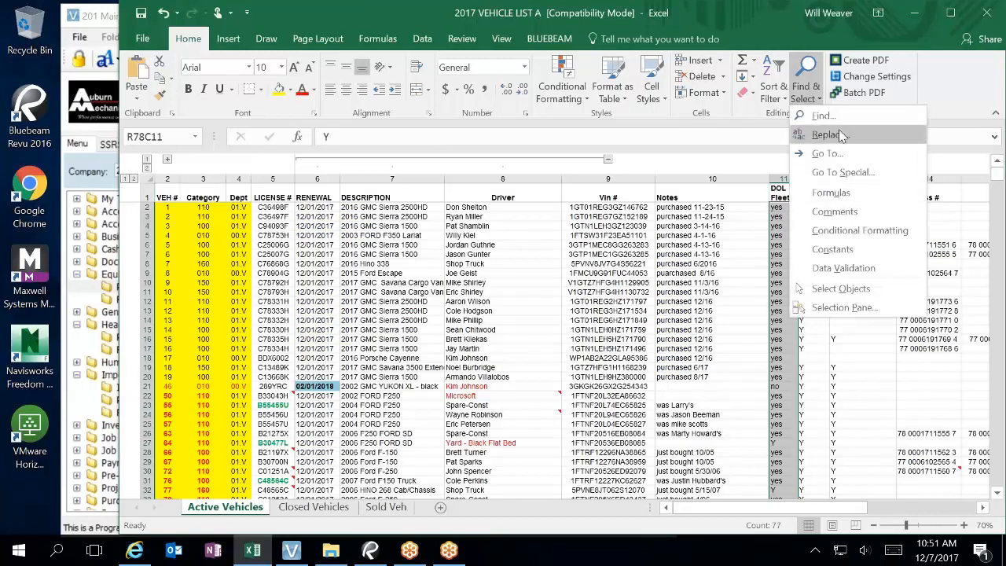
click(839, 136)
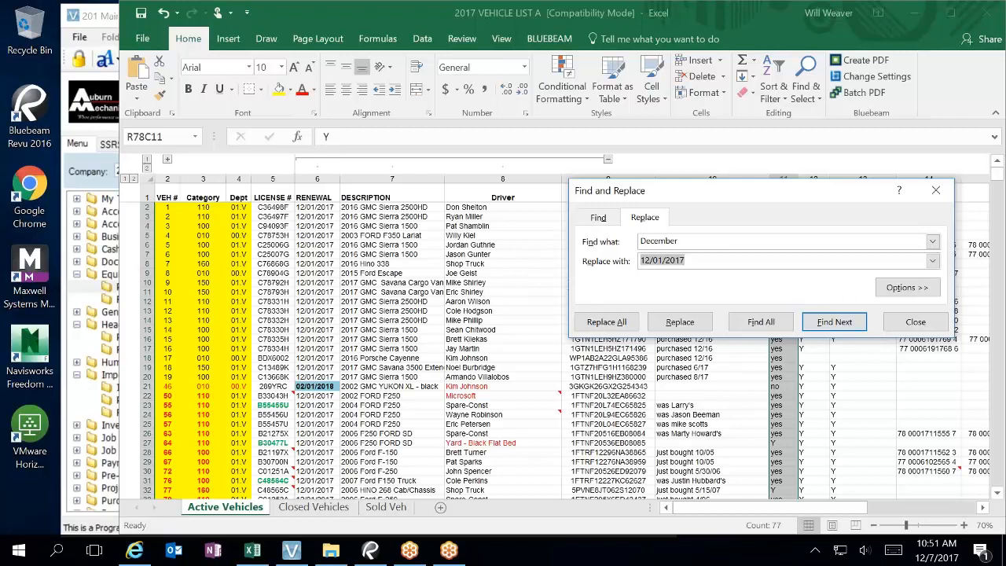
click(677, 241)
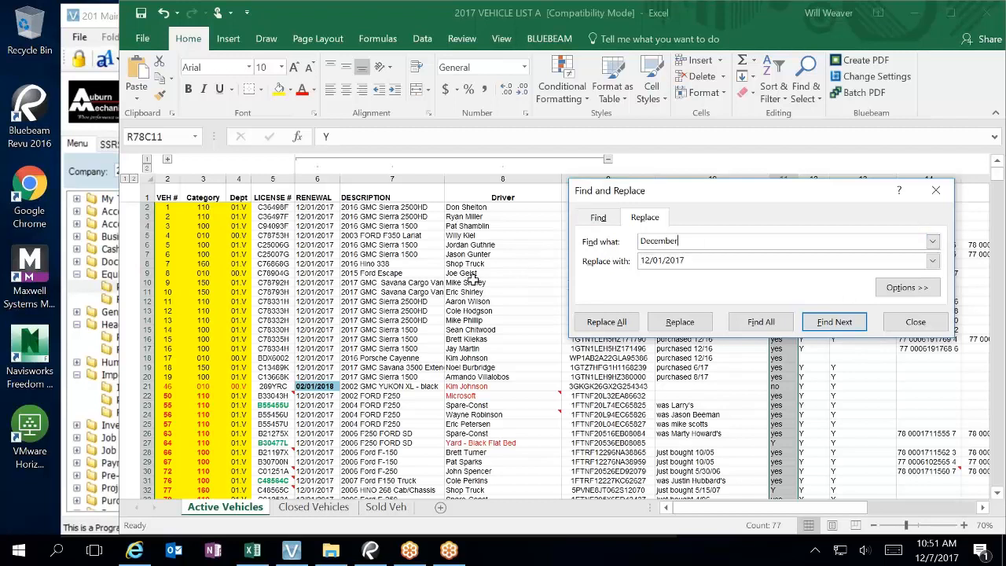
double_click(654, 240)
text(Yes)
key(Tab)
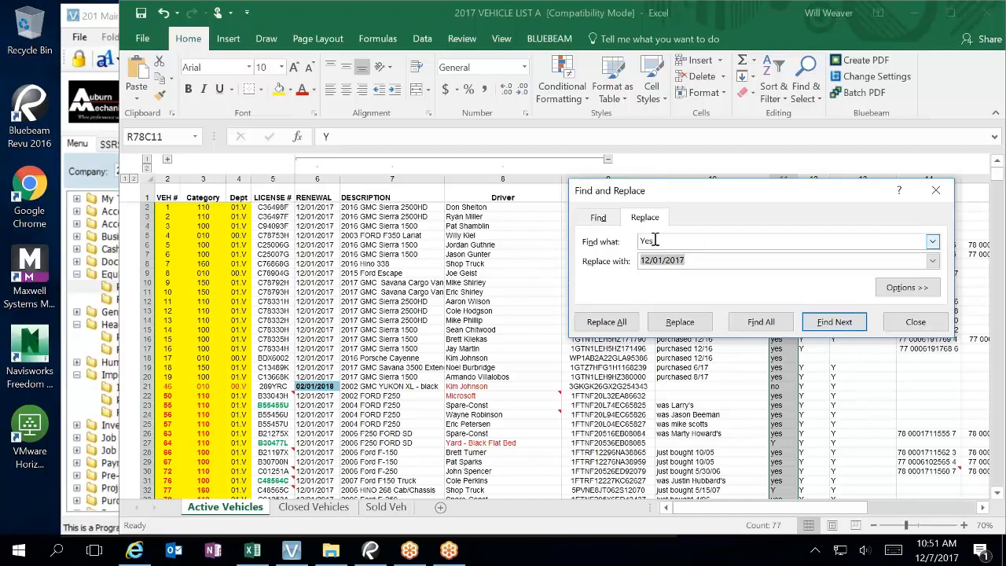
text(Y)
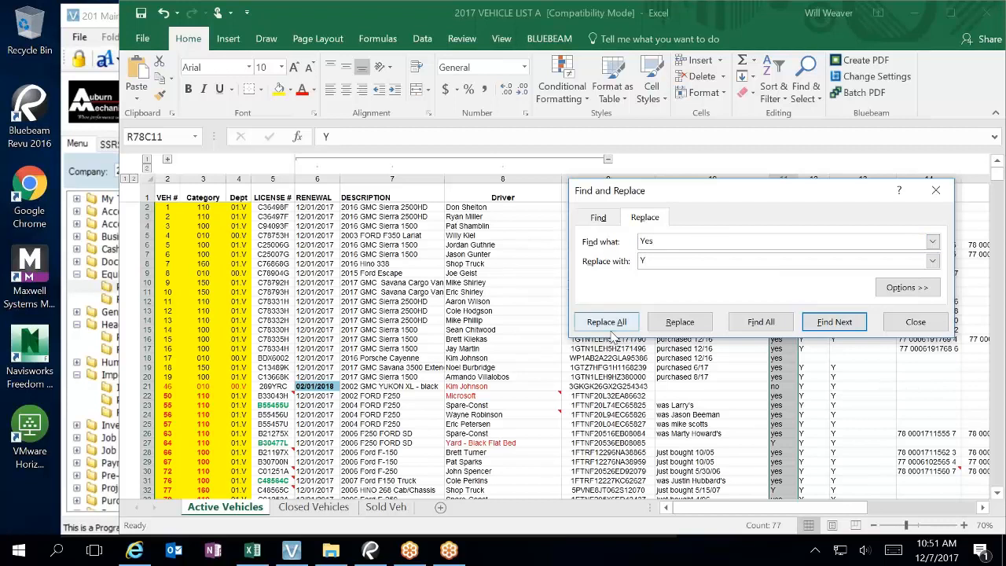
click(610, 326)
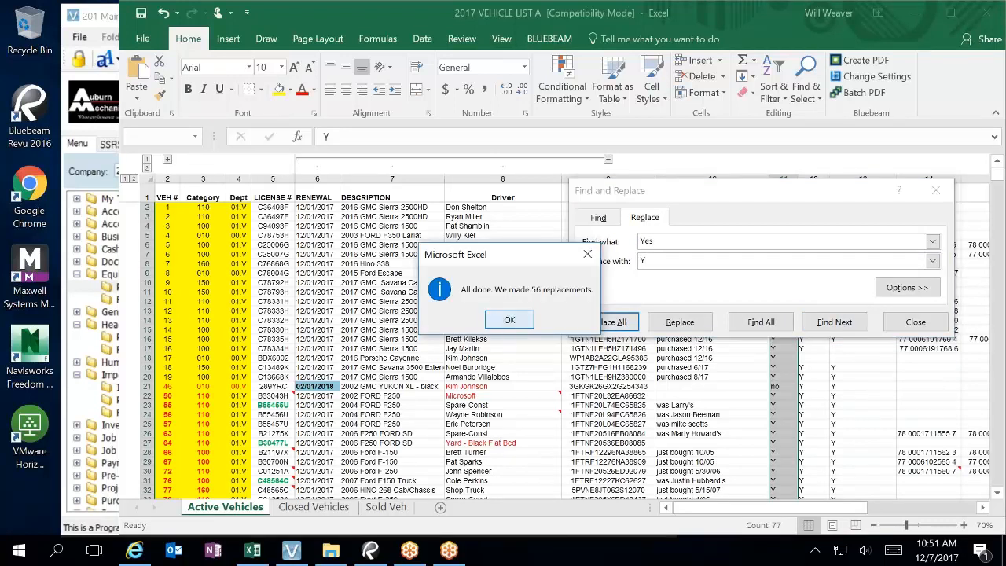
click(505, 322)
click(925, 324)
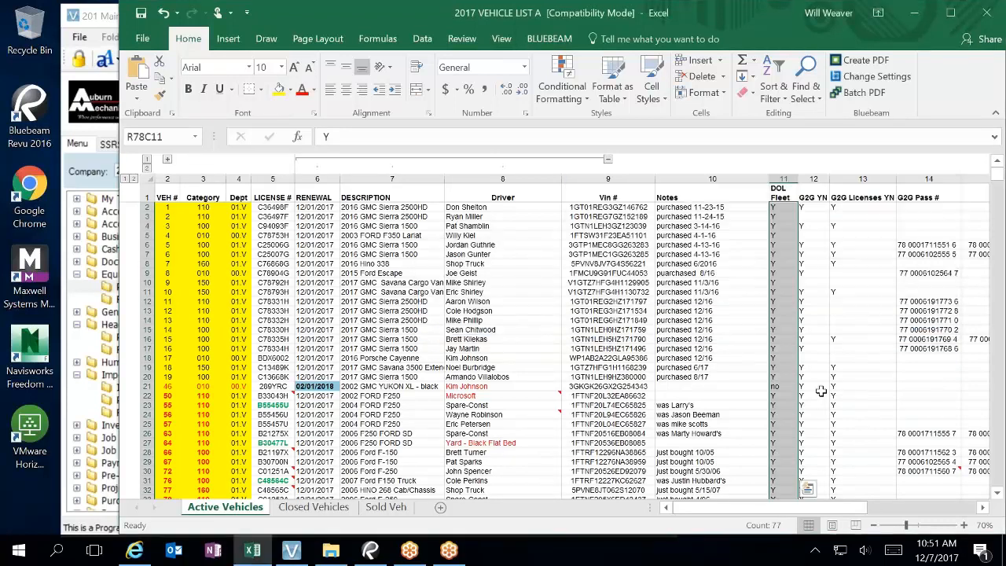
Step: Change row 21's leftover no to N and enter Y for row 9
click(780, 387)
text(N)
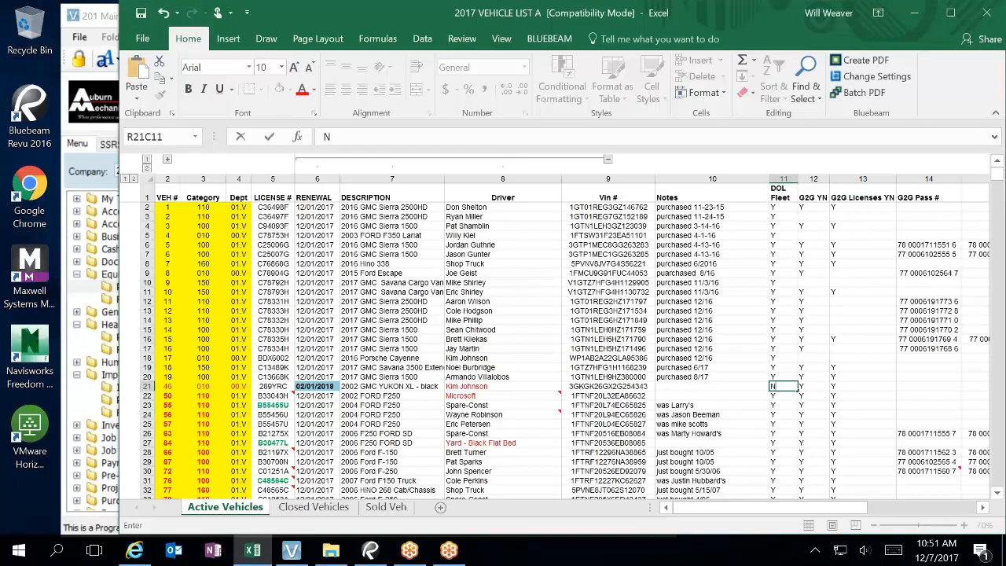
click(775, 282)
text(Y)
scroll(791, 316, down, 10)
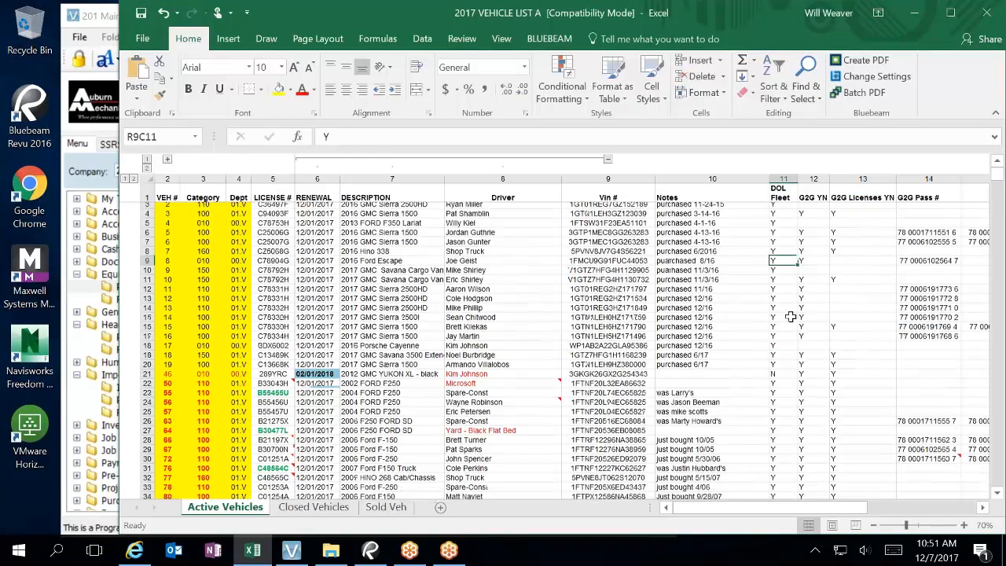
scroll(794, 371, down, 4)
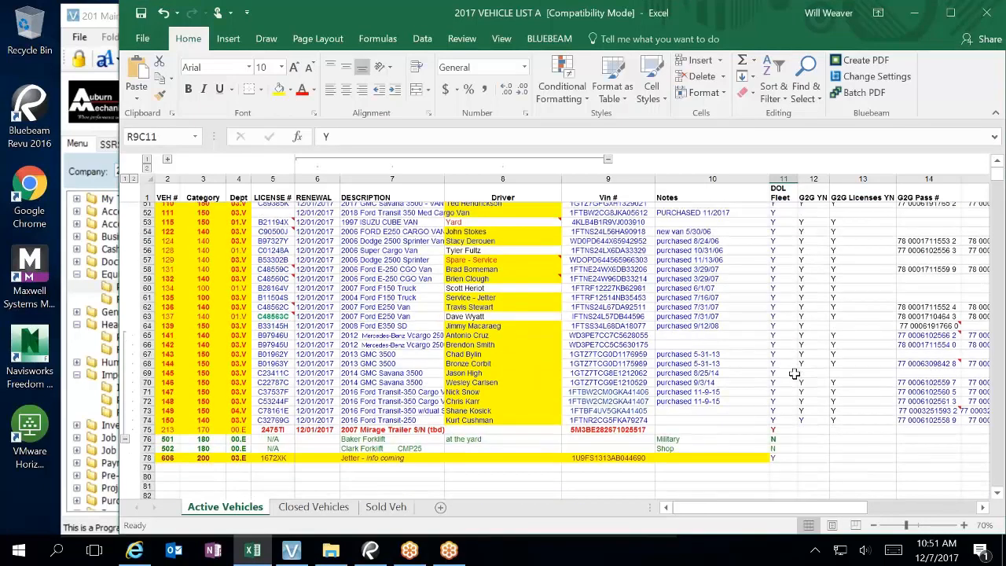
click(928, 517)
click(479, 224)
scroll(487, 251, up, 14)
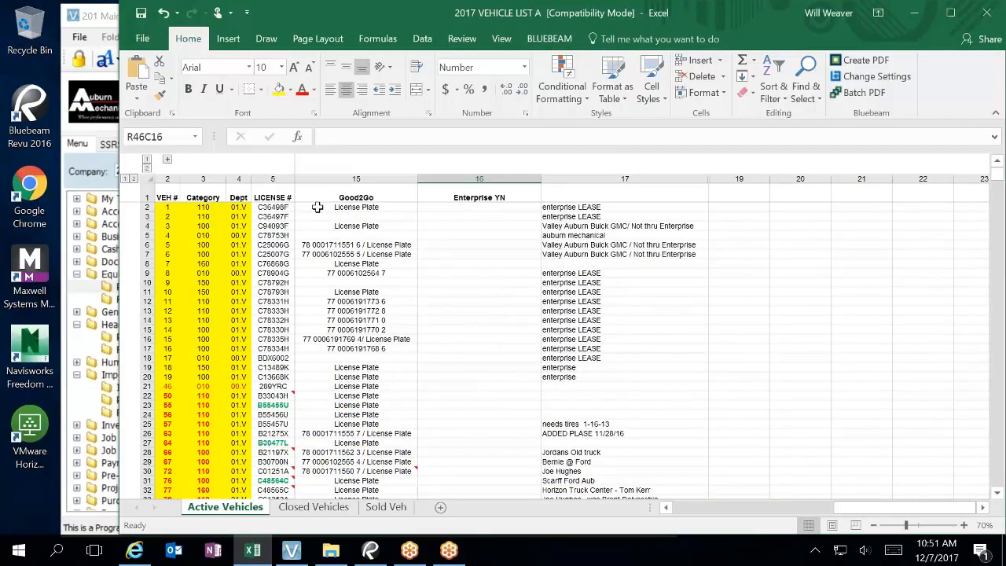
Step: Unfreeze the panes, then refreeze them at the row 2 Vin cell
click(317, 206)
click(498, 38)
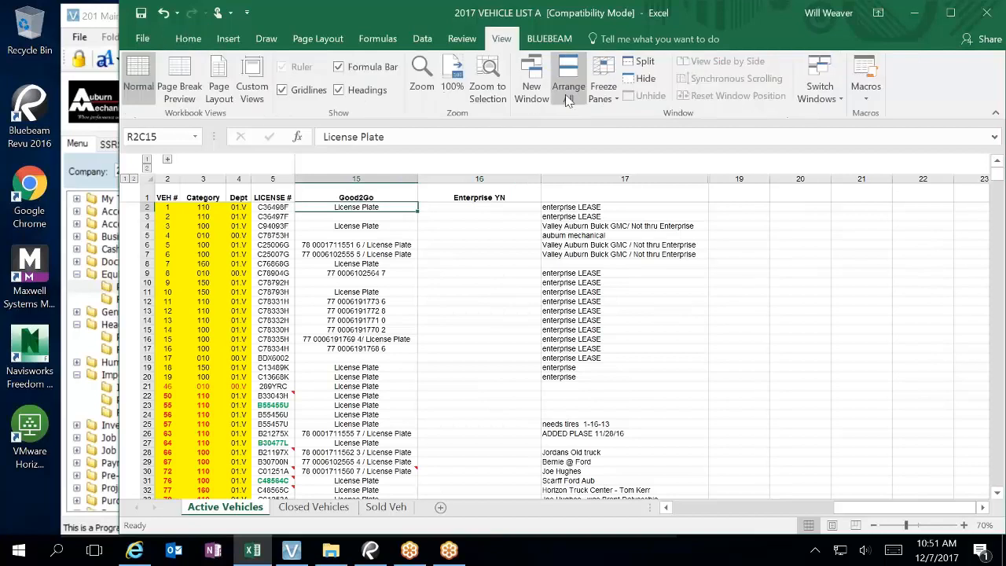
click(603, 88)
click(656, 118)
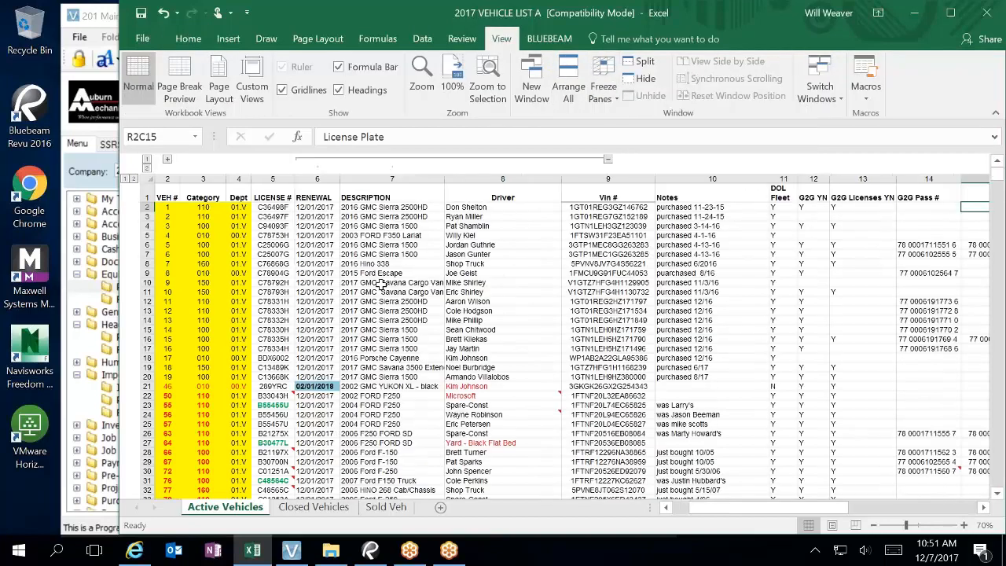
click(573, 208)
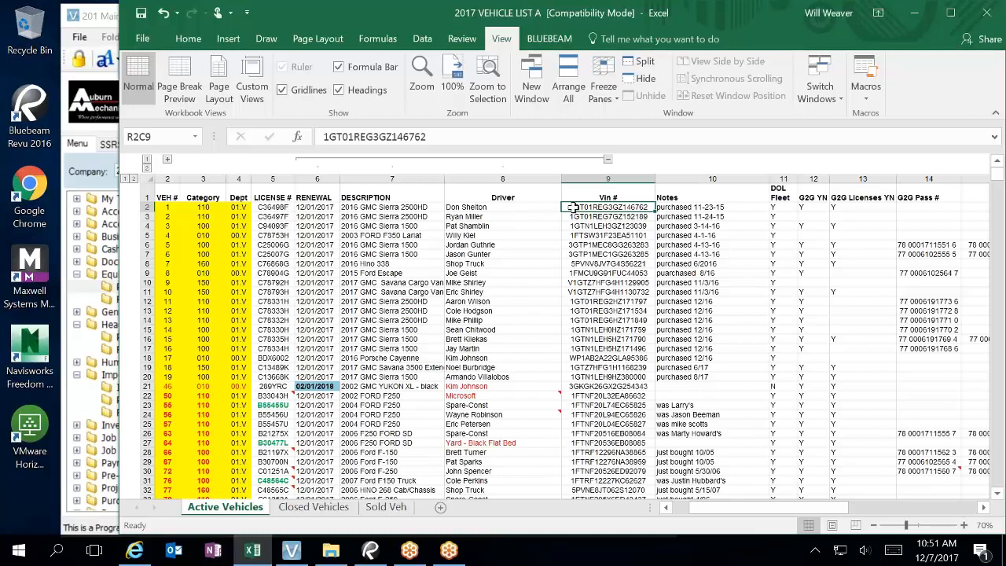
click(603, 93)
click(626, 130)
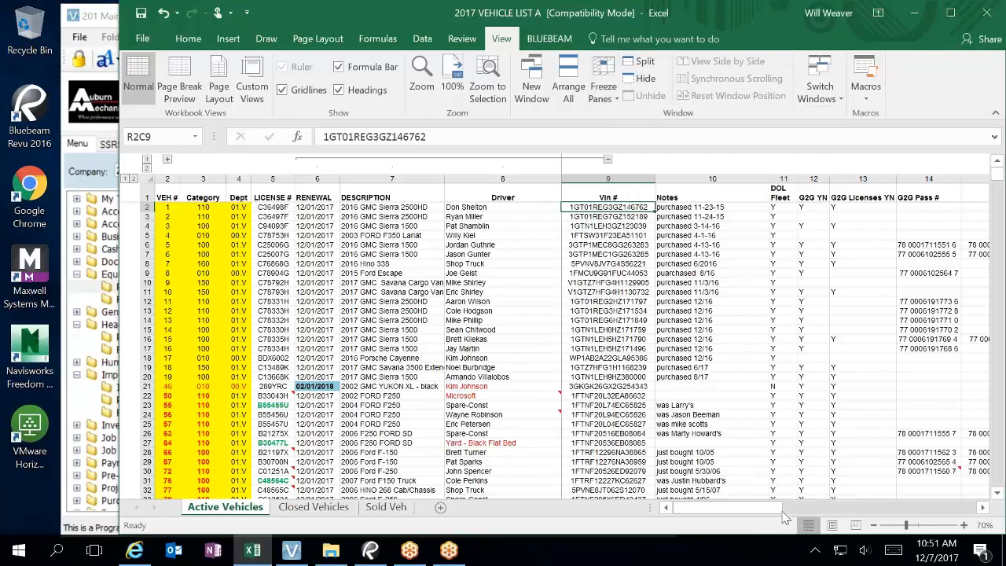
Step: Enter Y in the Enterprise YN column for the first vehicle in row 2
mouse_move(799, 513)
mouse_down()
mouse_move(807, 514)
mouse_move(798, 514)
mouse_up()
drag(561, 166, 512, 166)
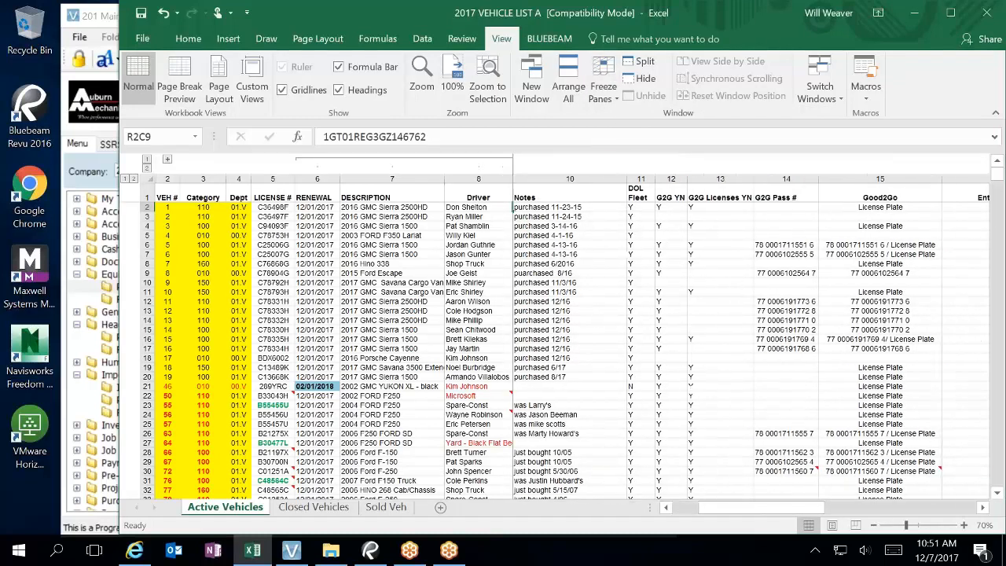
drag(750, 514, 911, 517)
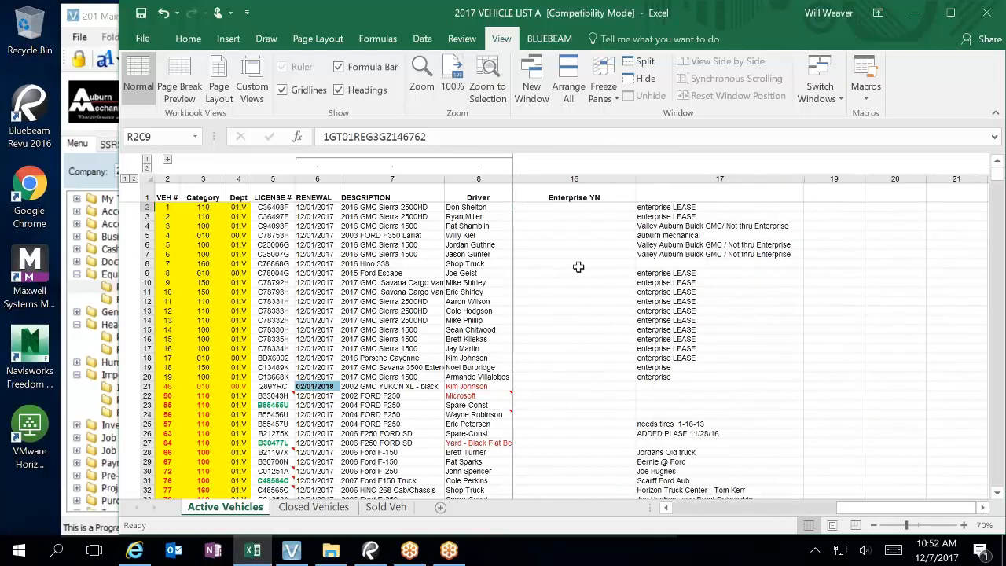
click(557, 207)
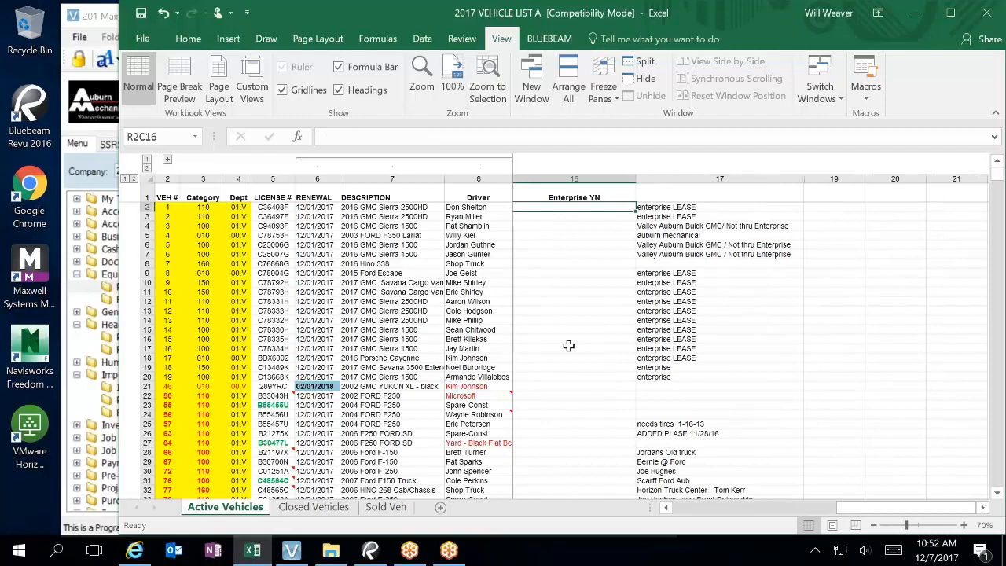
text(Y)
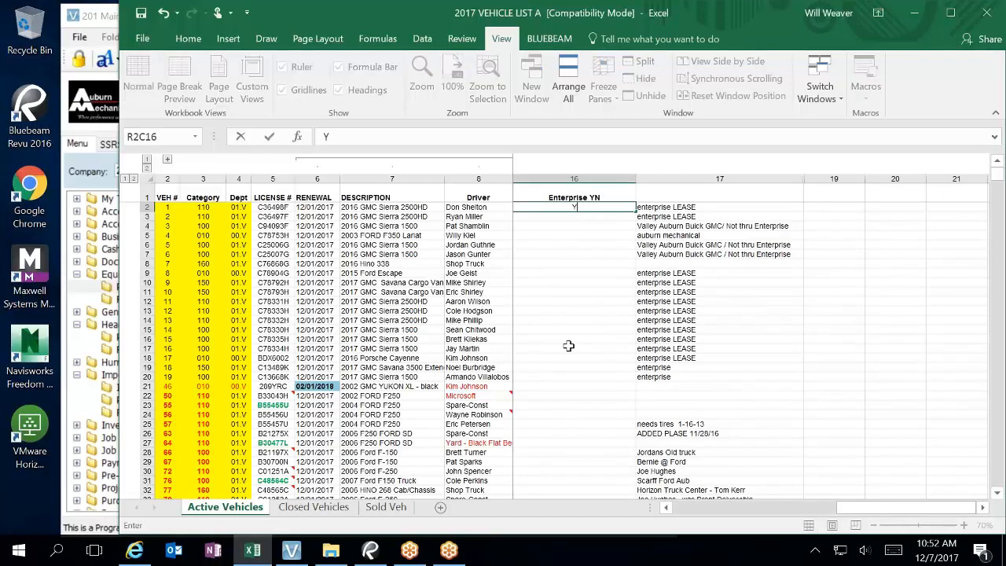
click(595, 283)
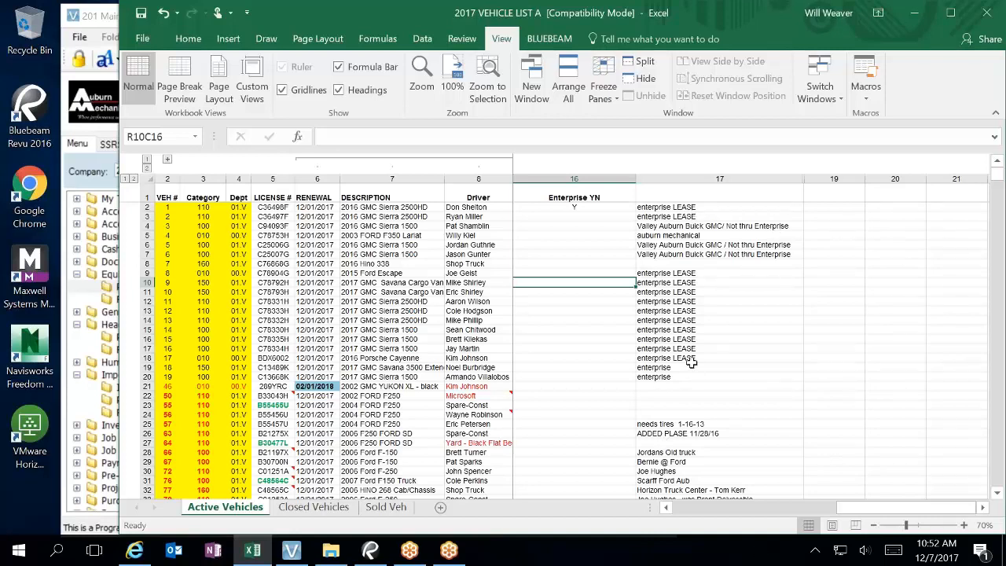
click(579, 206)
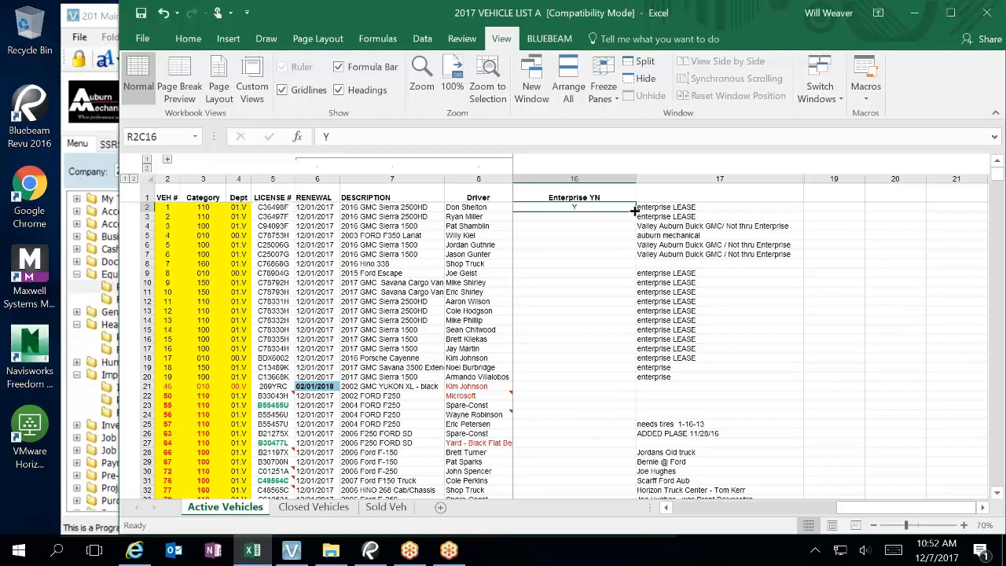
Step: Fill Y down the Enterprise YN column through row 74 and enter N for rows 75–78
drag(634, 210, 621, 446)
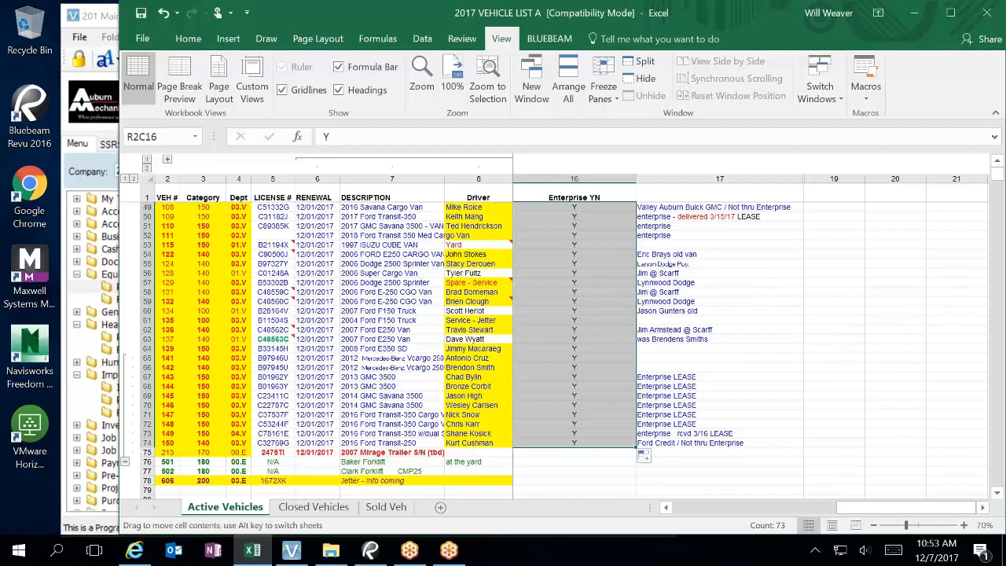
click(591, 453)
text(N)
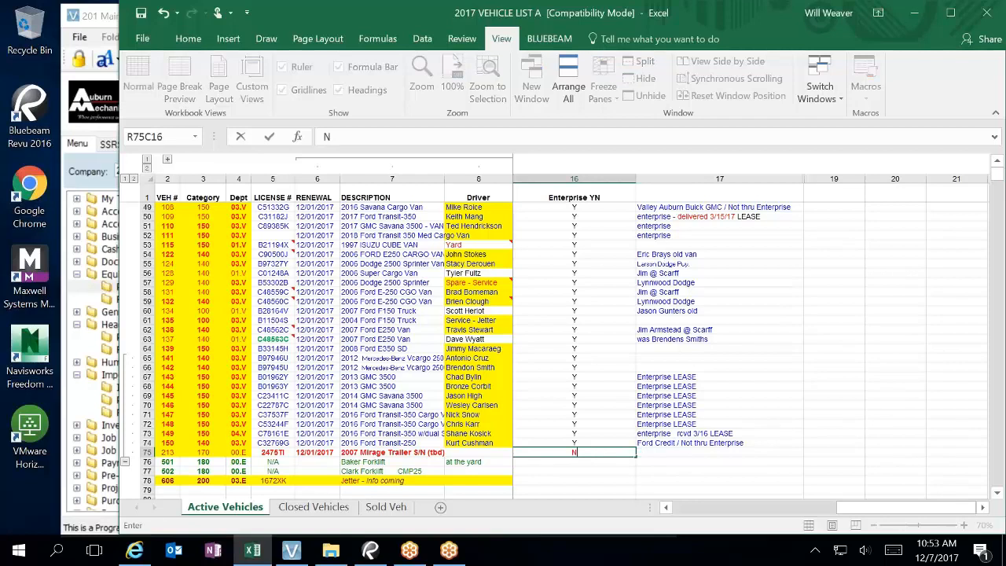
key(Return)
text(N)
key(Return)
text(N)
key(Return)
text(N)
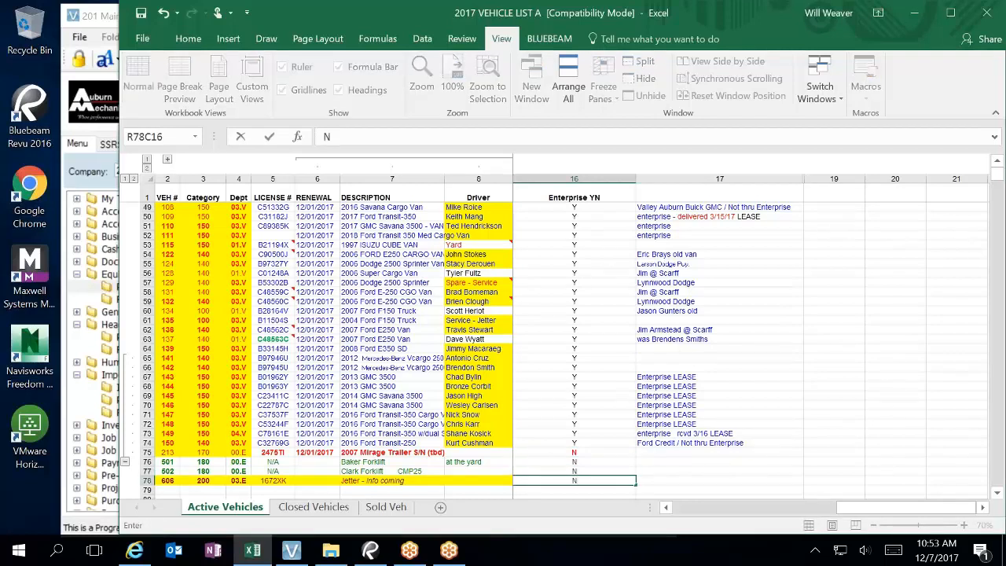
click(574, 452)
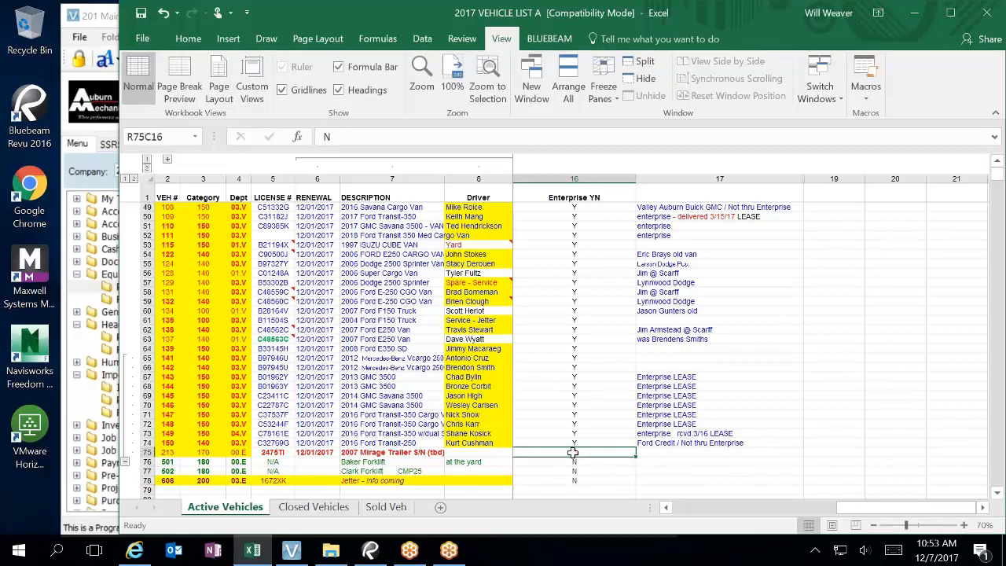
Step: Change the 2016 Porsche Cayenne's Enterprise YN value in row 18 from Y to N
click(699, 441)
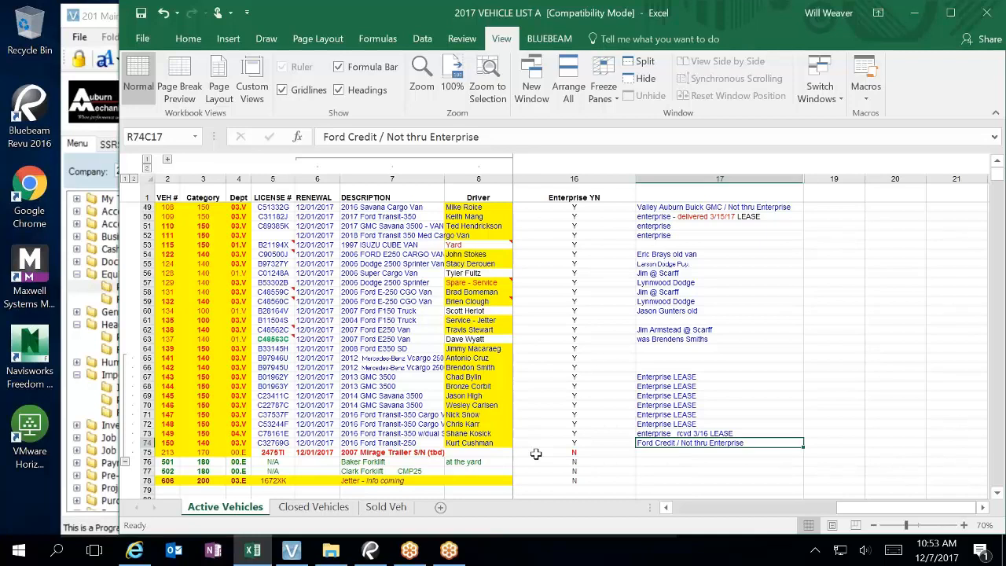
key(Left)
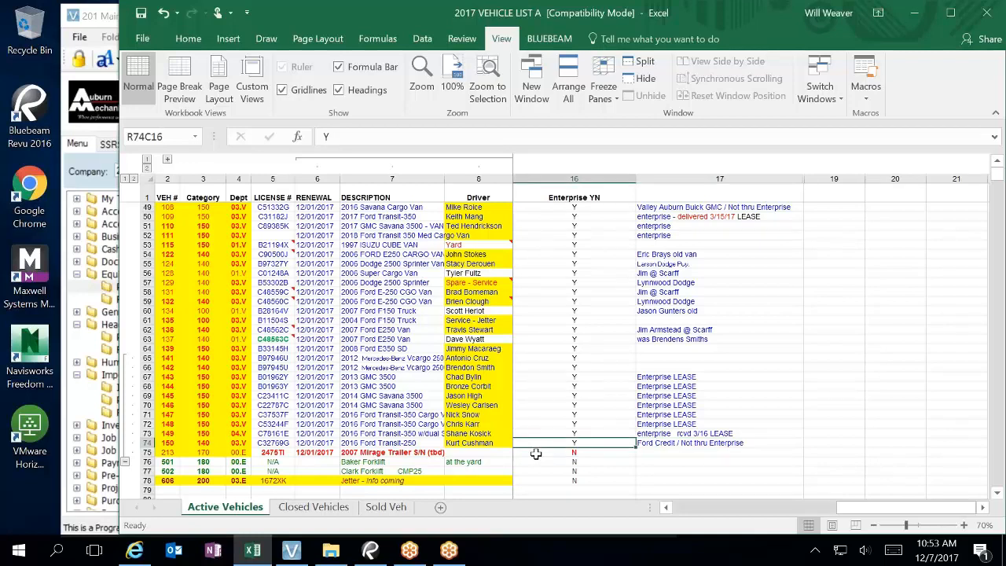
key(Up)
key(Up)
key(Up)
key(Up)
key(Up)
key(Up)
key(Up)
key(Up)
key(Up)
key(Up)
key(Up)
key(Up)
key(Up)
key(Up)
key(Up)
key(Up)
key(Up)
key(Up)
key(Up)
key(Up)
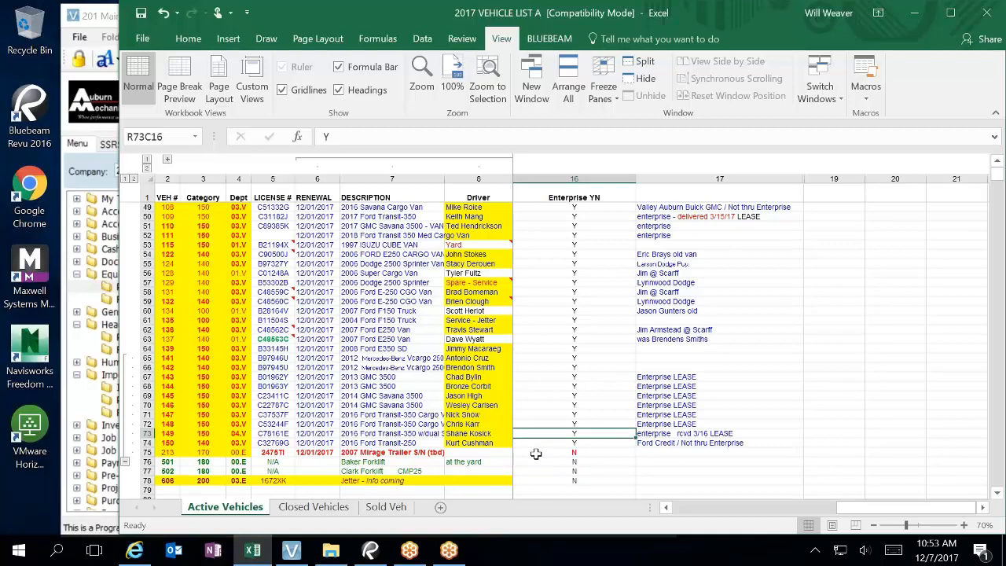
key(Up)
key(Up)
key(Up)
key(Up)
key(Up)
key(Up)
key(Up)
key(Up)
key(Up)
key(Up)
key(Up)
key(Up)
key(Up)
key(Up)
key(Up)
key(Up)
key(Up)
key(Up)
key(Up)
key(Up)
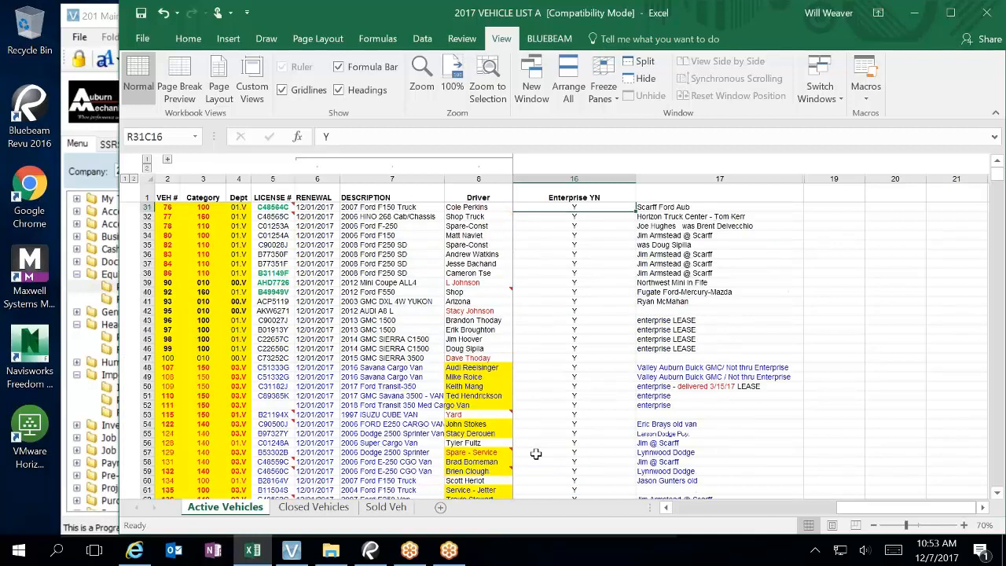
key(Down)
key(Down)
key(Down)
key(Down)
key(Down)
key(Down)
key(Down)
key(Down)
key(Down)
key(Down)
key(Down)
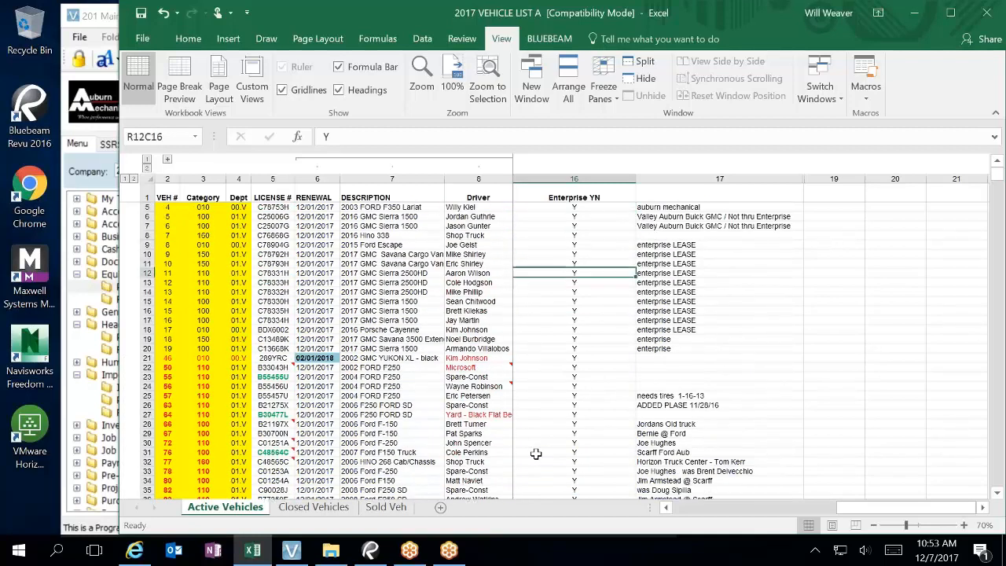
key(Up)
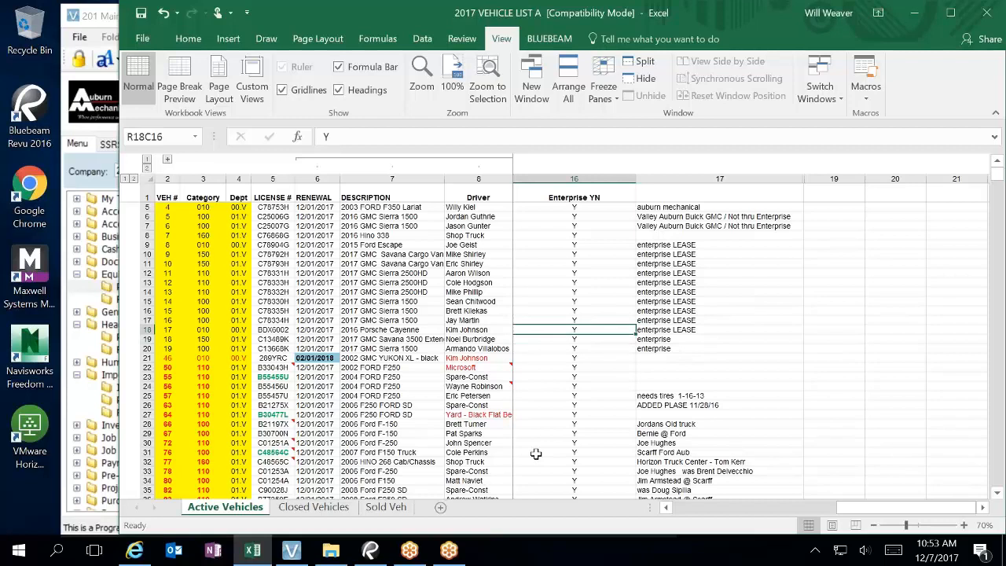
key(shift+space)
text(N)
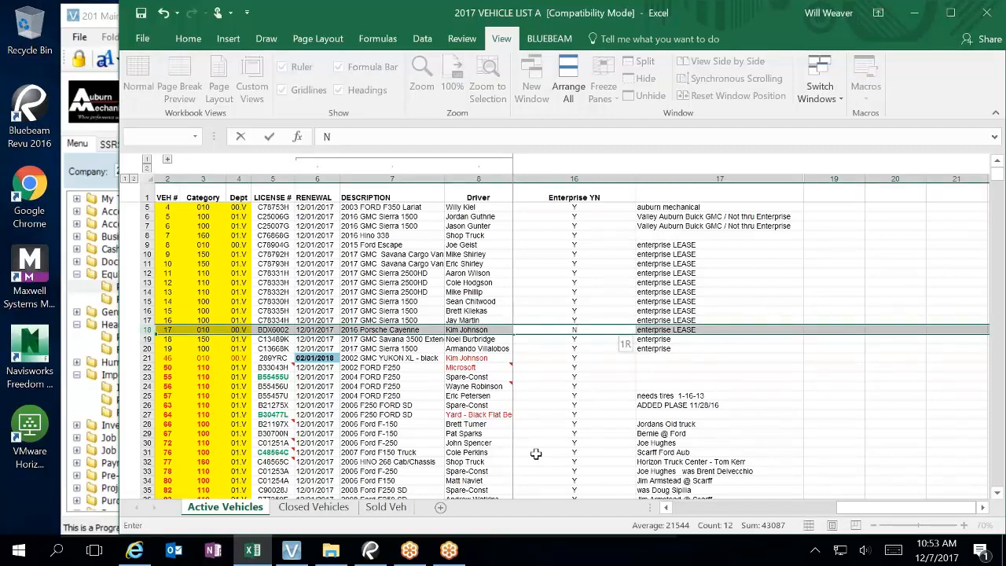
click(596, 361)
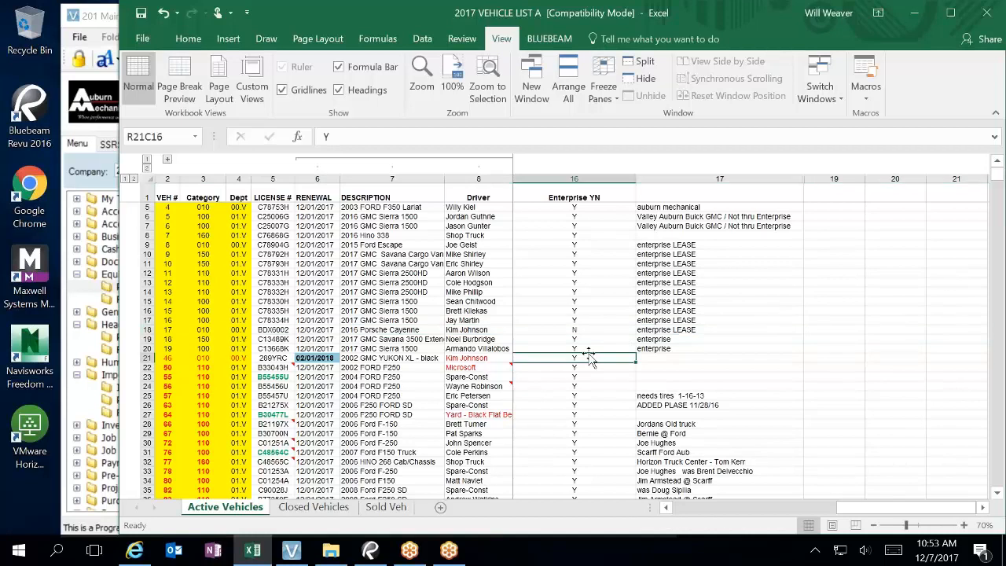
click(590, 330)
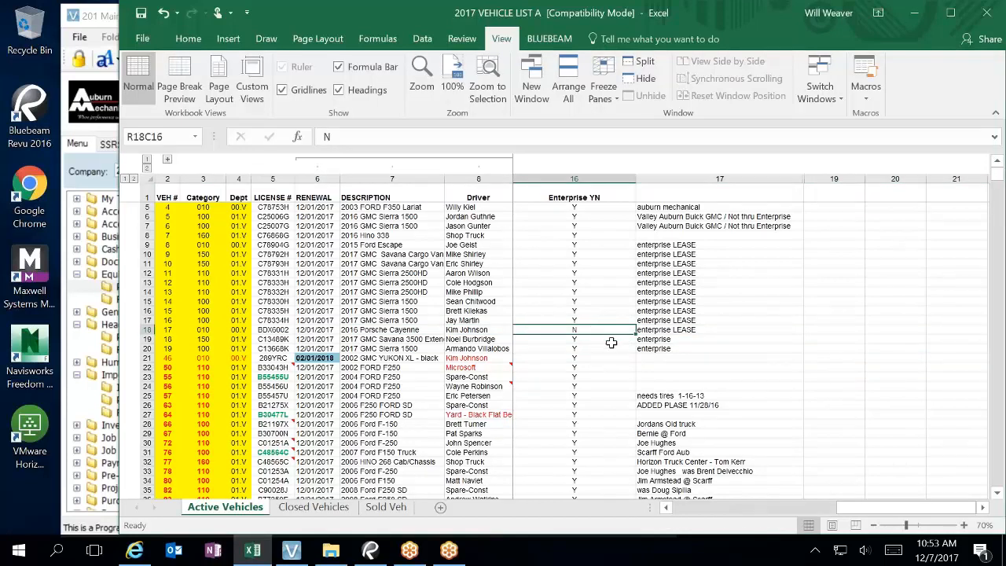
Step: Set Enterprise YN to N for the 2003 GMC Yukon (row 41) and 2012 Mini Coupe (row 39)
scroll(623, 350, down, 3)
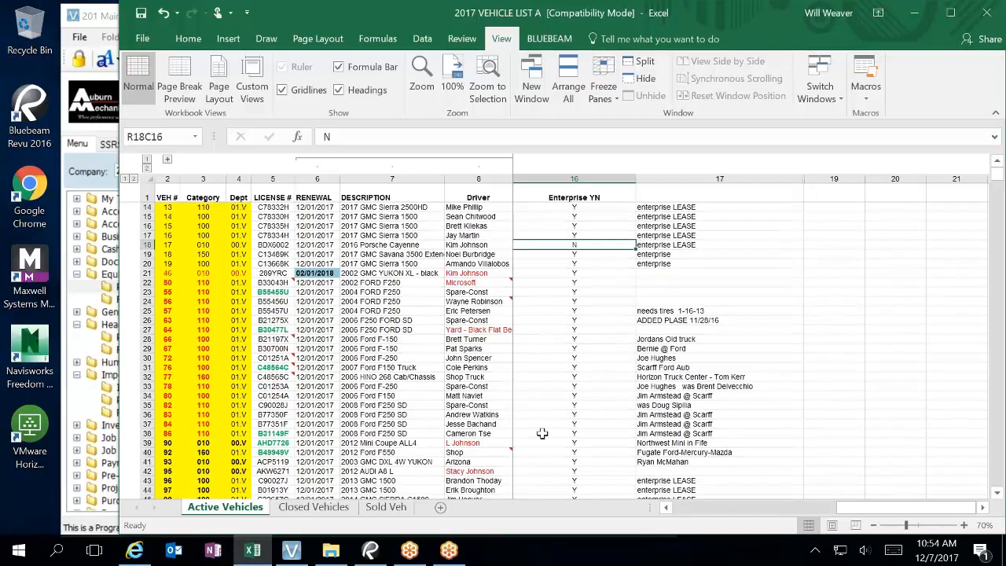
scroll(521, 428, down, 6)
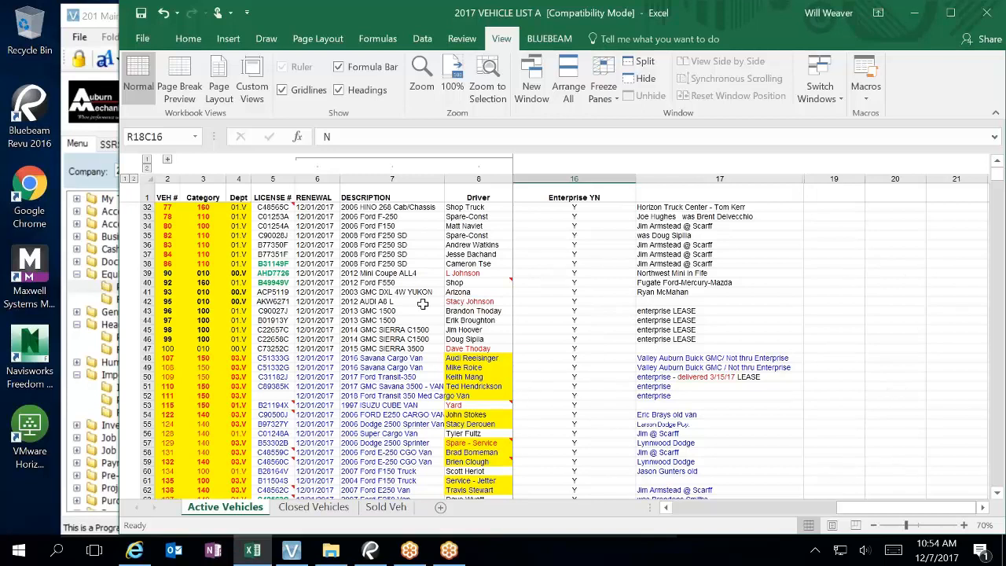
click(588, 292)
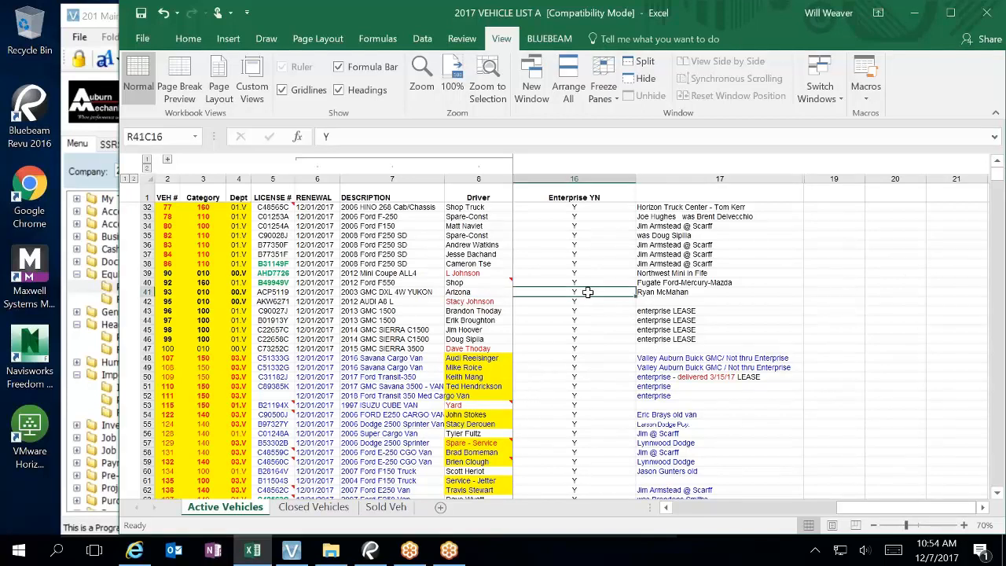
text(N)
key(Up)
key(Up)
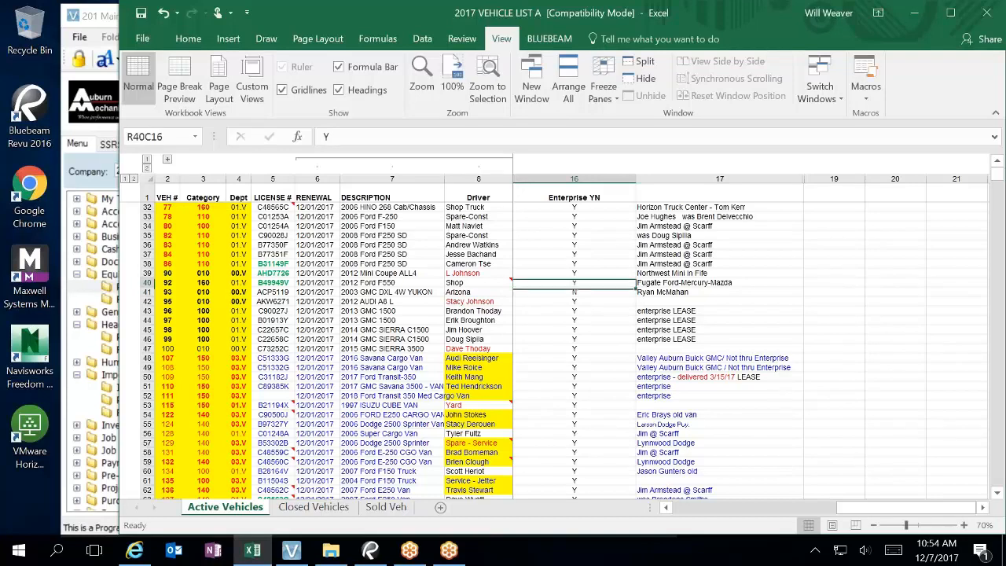
text(N)
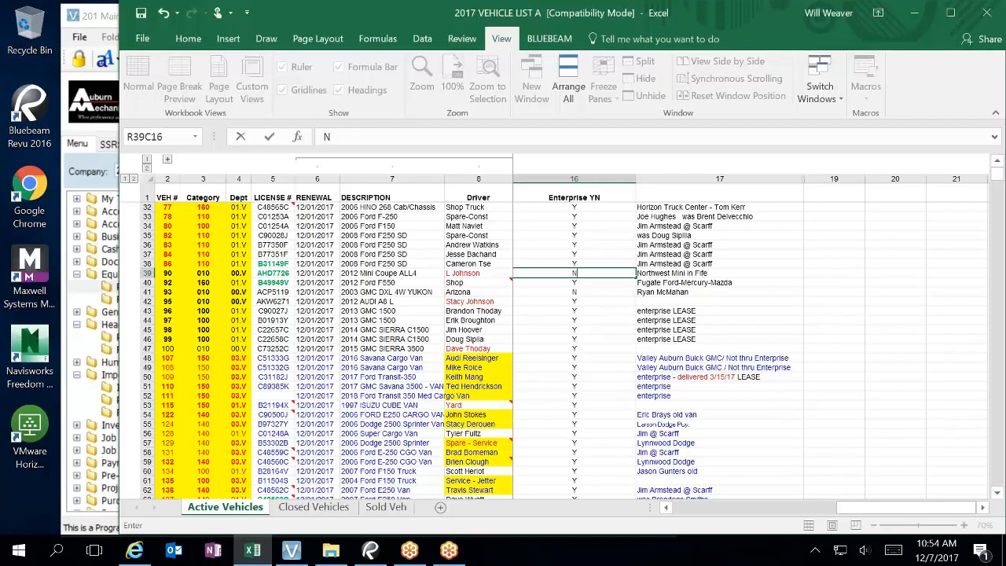
key(Up)
key(Up)
key(Up)
key(Up)
key(Up)
key(Up)
key(Up)
key(Up)
key(Up)
key(Up)
key(Up)
key(Up)
key(Up)
key(Up)
key(Up)
Step: Set Enterprise YN to N for the 2012 Audi A6 L (row 42) and 2015 GMC Sierra 3500 (row 47)
key(Down)
key(Down)
key(Down)
key(Down)
key(Down)
key(Down)
key(Down)
key(Down)
key(Down)
key(Down)
key(Down)
key(Down)
key(Down)
key(Down)
key(Down)
key(Down)
key(Down)
key(Down)
key(Down)
key(Down)
key(Down)
key(Down)
key(Down)
key(Down)
key(Down)
key(Down)
key(Down)
key(Down)
key(Down)
key(Up)
key(Up)
key(Up)
key(Up)
key(Up)
key(Up)
key(Up)
key(Up)
key(Up)
key(Up)
key(Up)
key(Up)
key(Up)
key(Up)
key(Up)
key(Up)
key(Up)
key(Up)
key(Down)
key(Down)
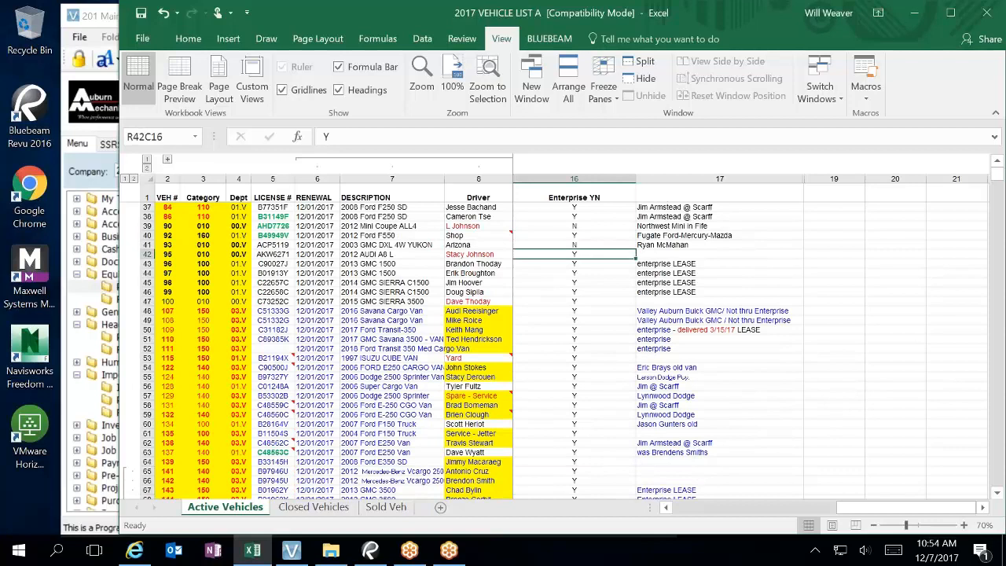
text(N)
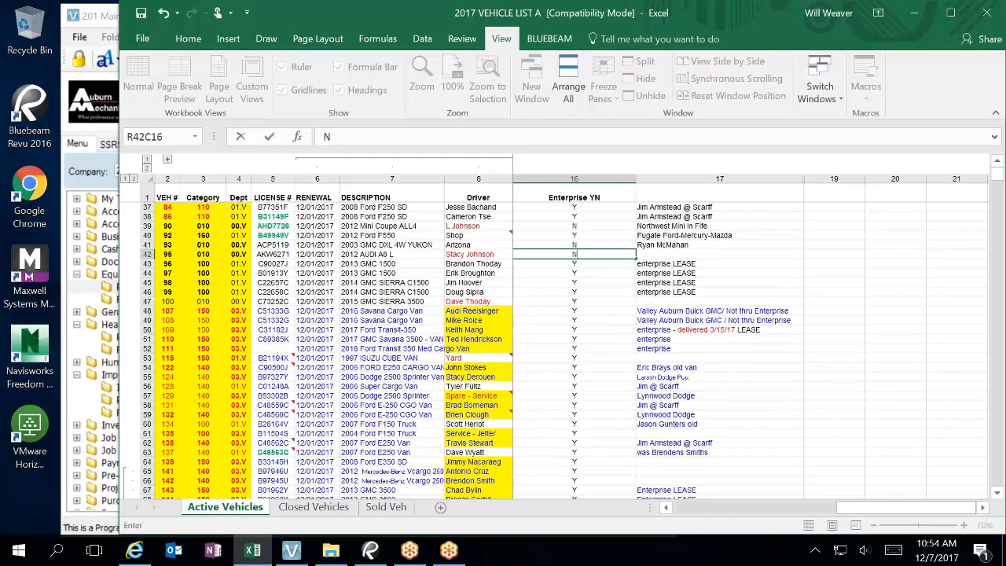
key(Down)
key(Down)
key(Down)
key(Down)
key(Down)
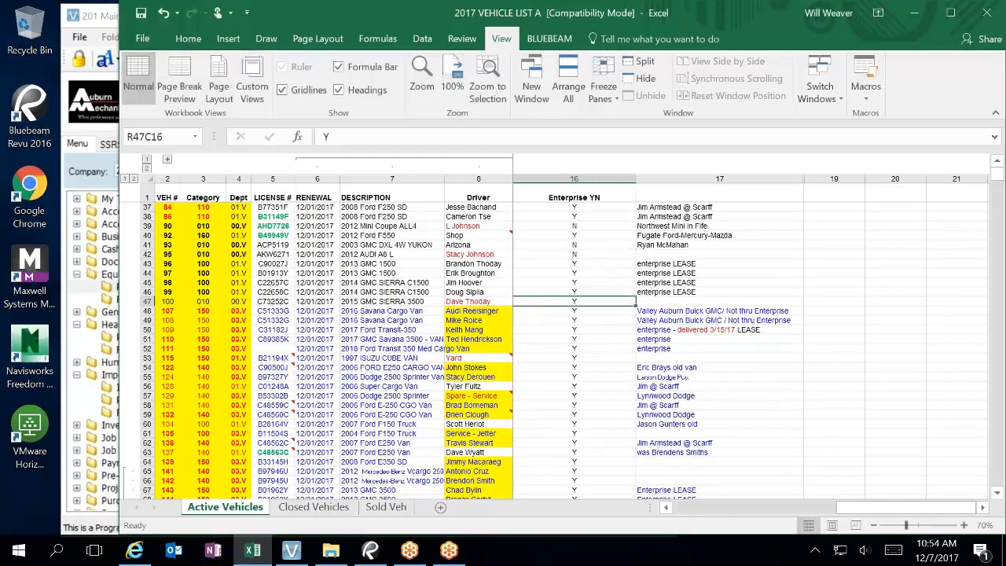
text(N)
key(Down)
key(Down)
key(Down)
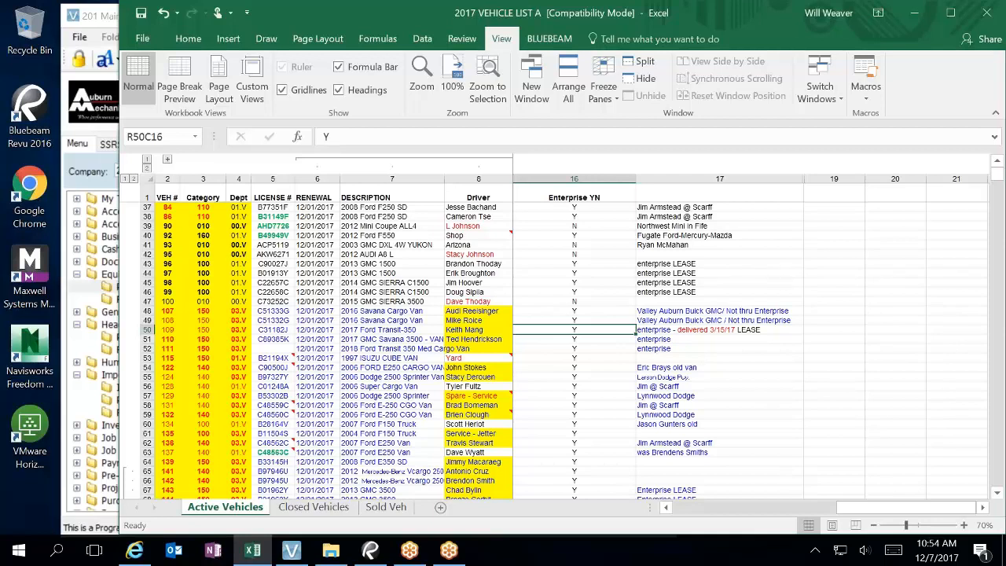
scroll(582, 322, down, 1)
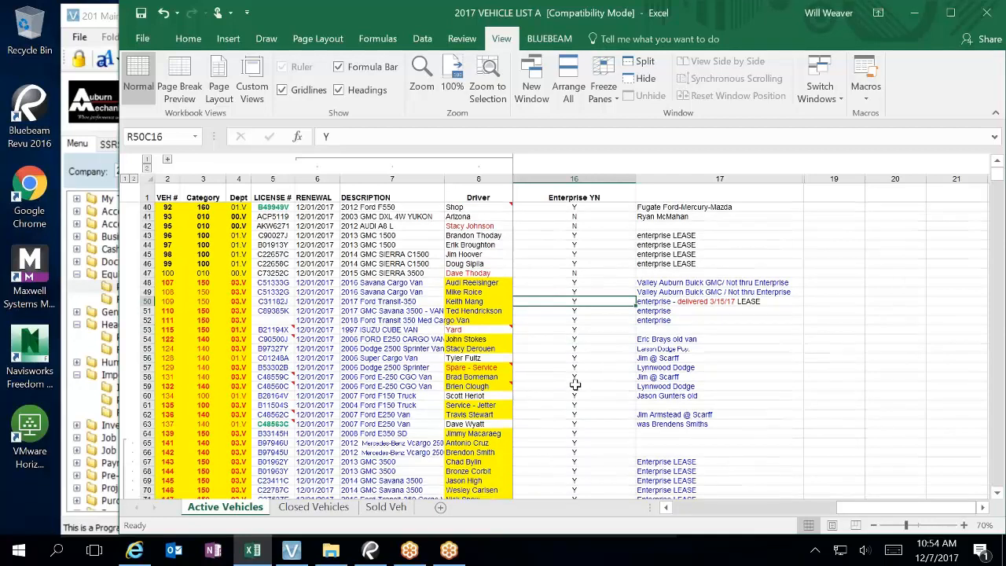
scroll(555, 418, down, 6)
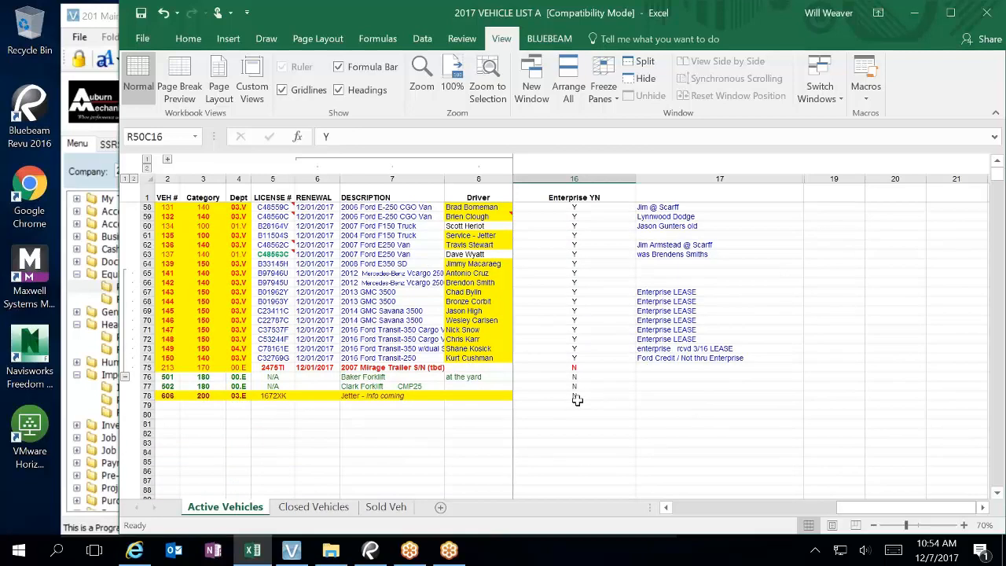
scroll(651, 432, up, 19)
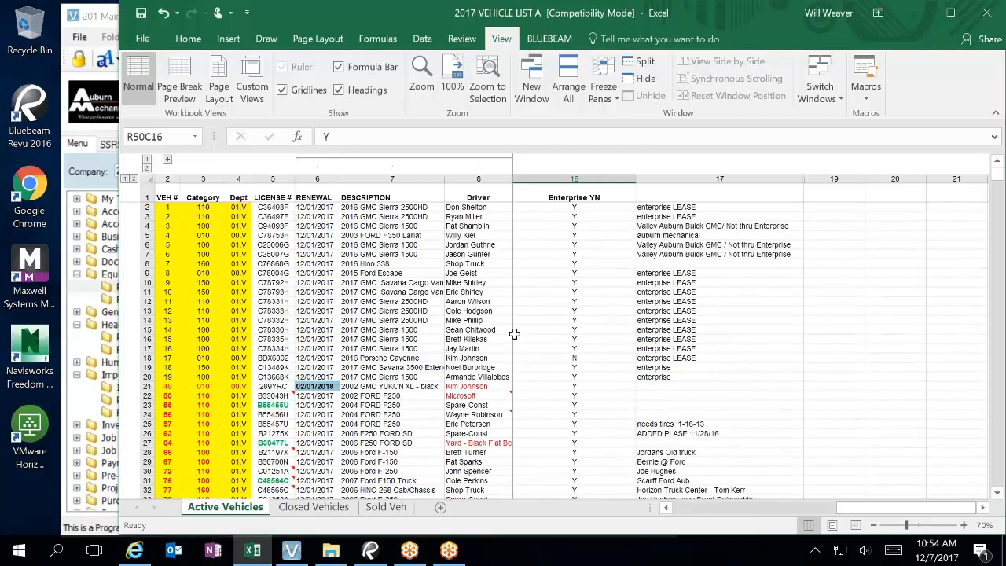
Step: Narrow the Excel window and refreeze the header row and leading columns
drag(120, 119, 385, 130)
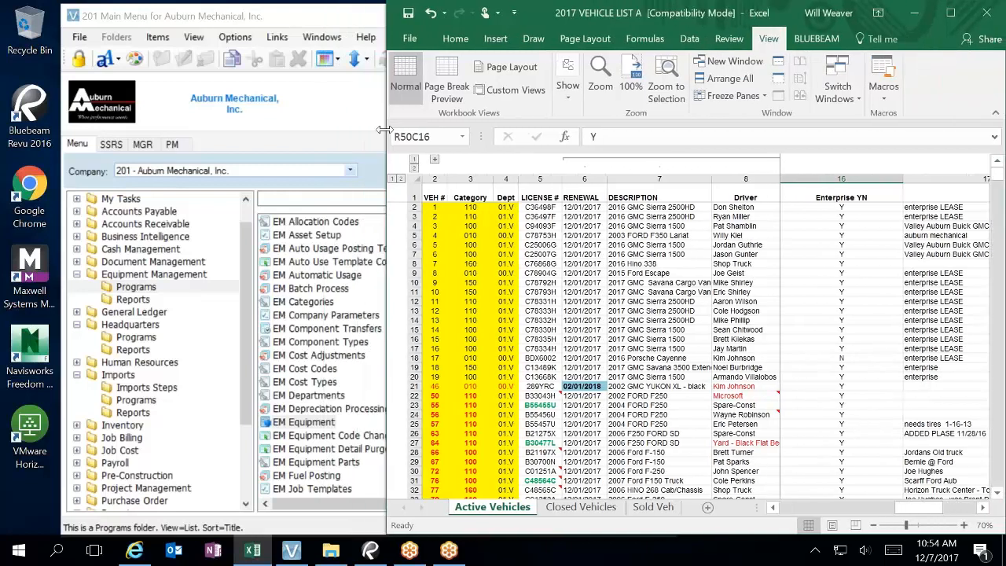
click(801, 207)
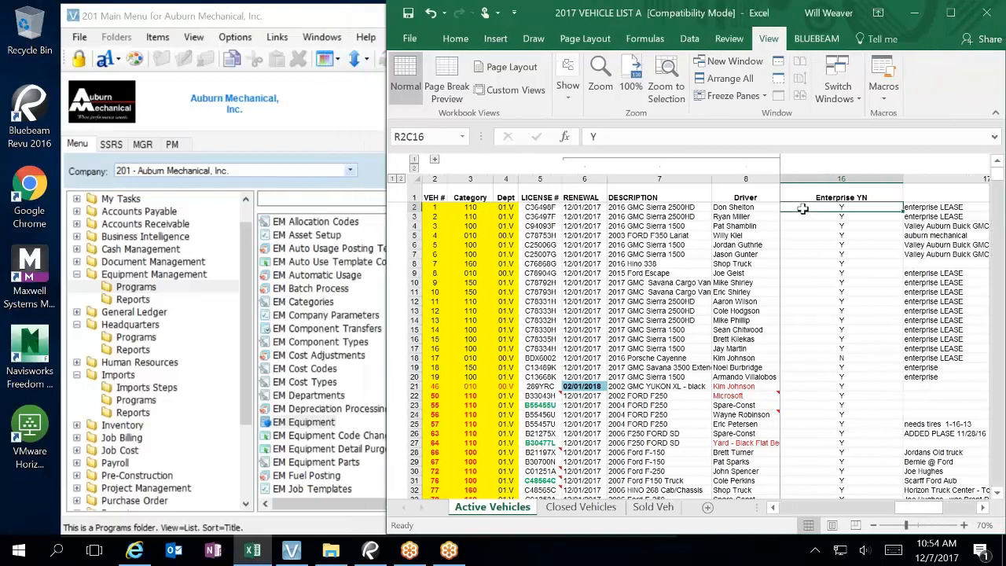
click(737, 97)
click(754, 109)
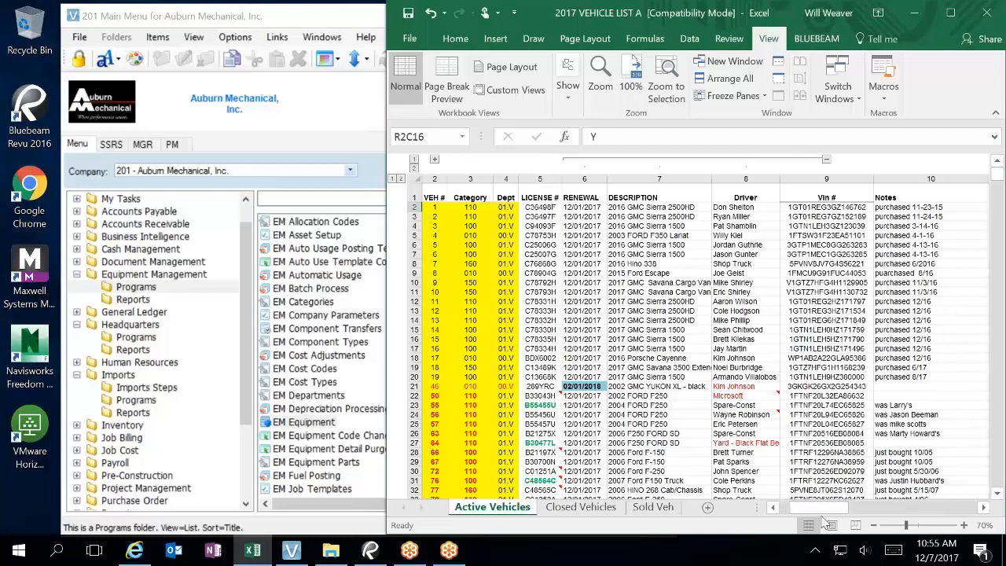
drag(792, 511, 820, 521)
Step: Bring the Vista main menu to the front and list IM Template, IM Import, IM Work Edit, IM Upload
click(322, 336)
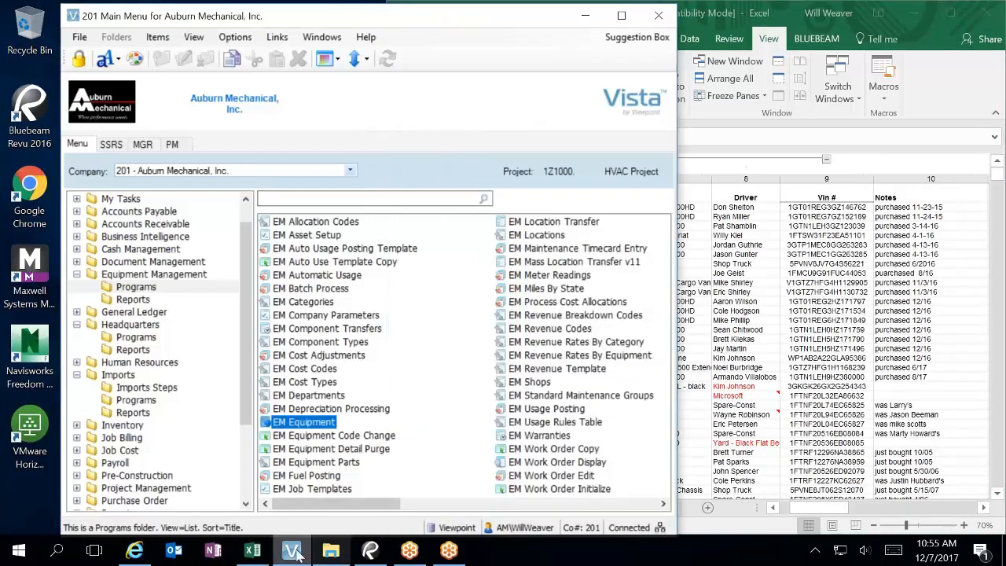
click(303, 547)
click(303, 548)
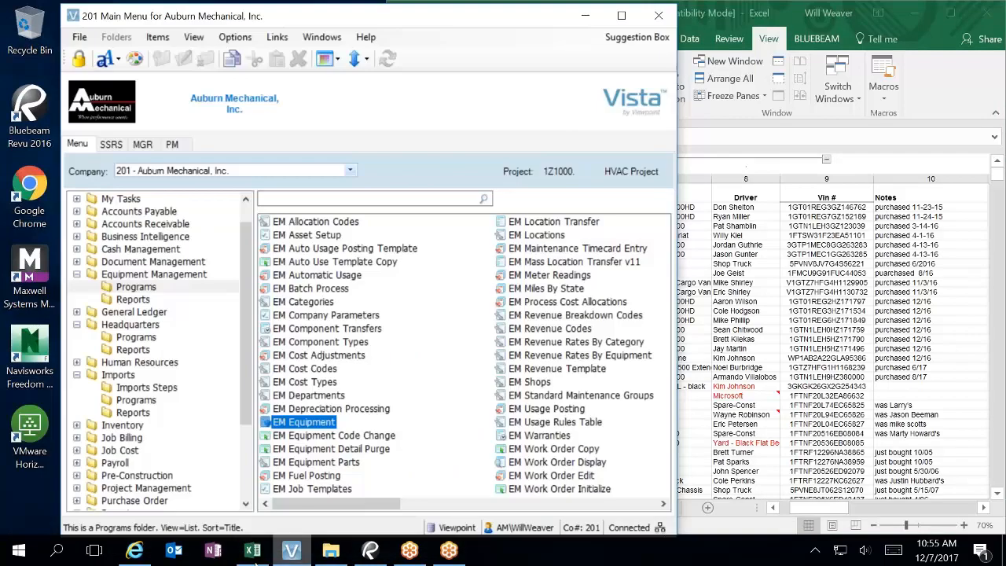
click(744, 15)
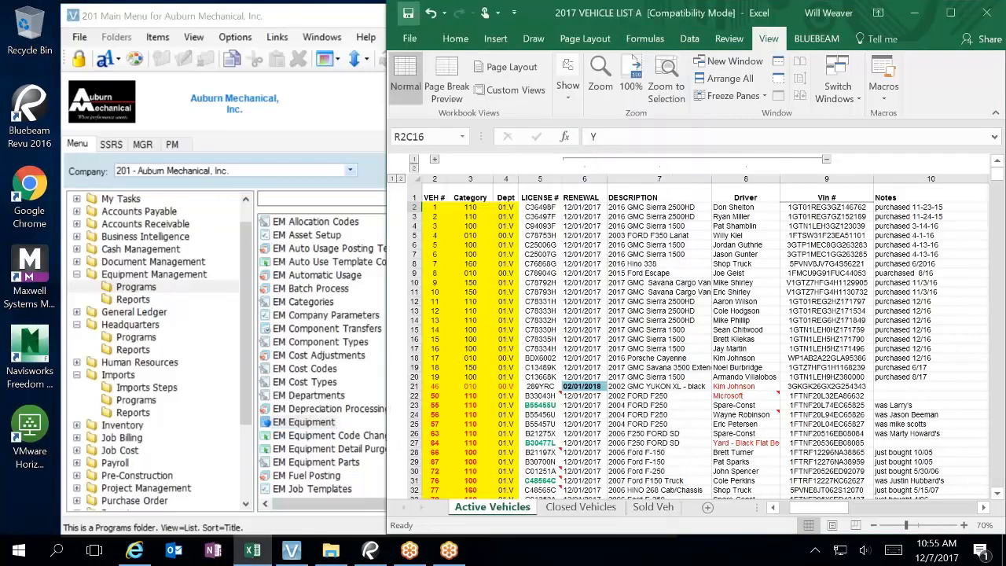
click(344, 25)
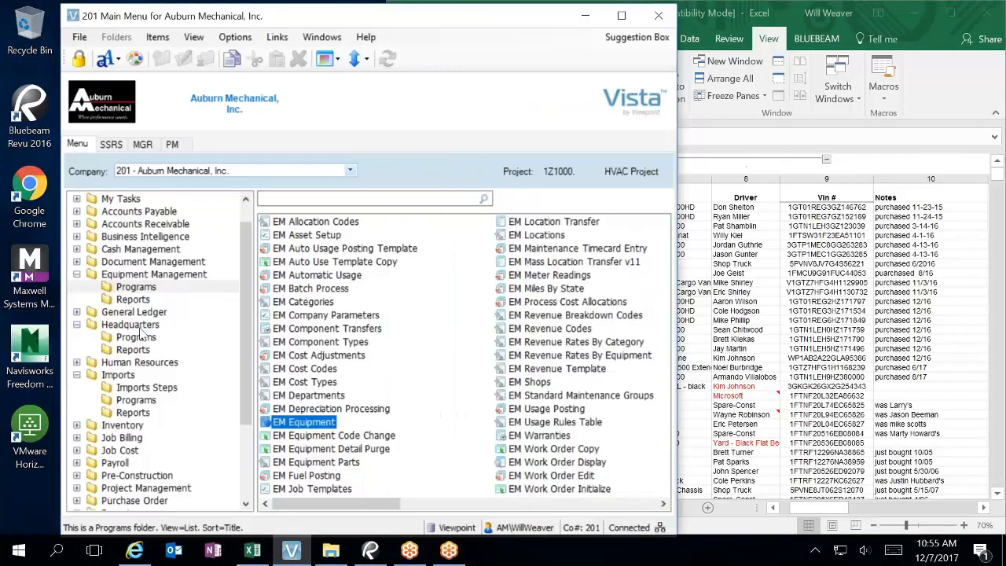
click(146, 387)
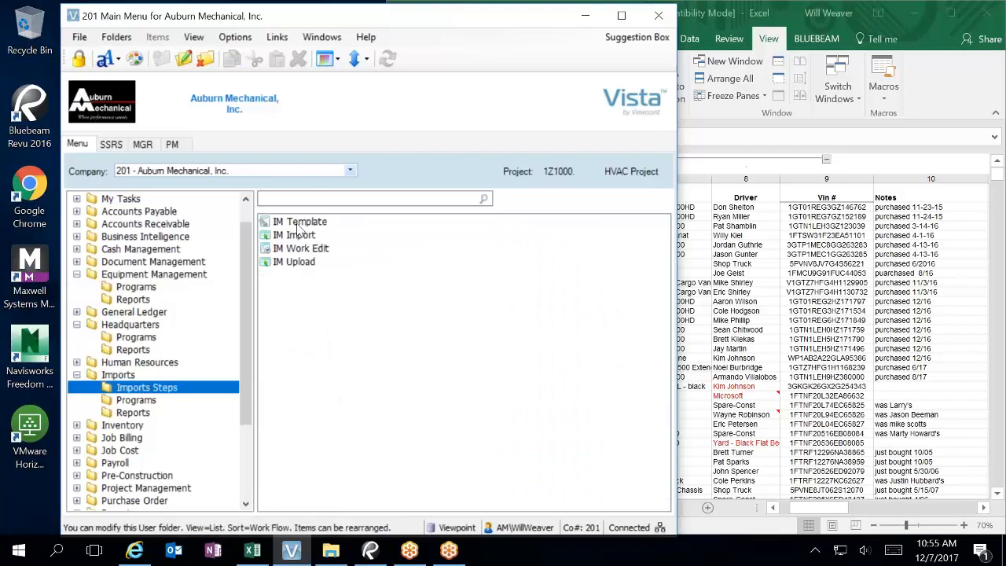
Step: Open IM Template and select the EM Equip template from the grid filtered by 'e'
double_click(299, 224)
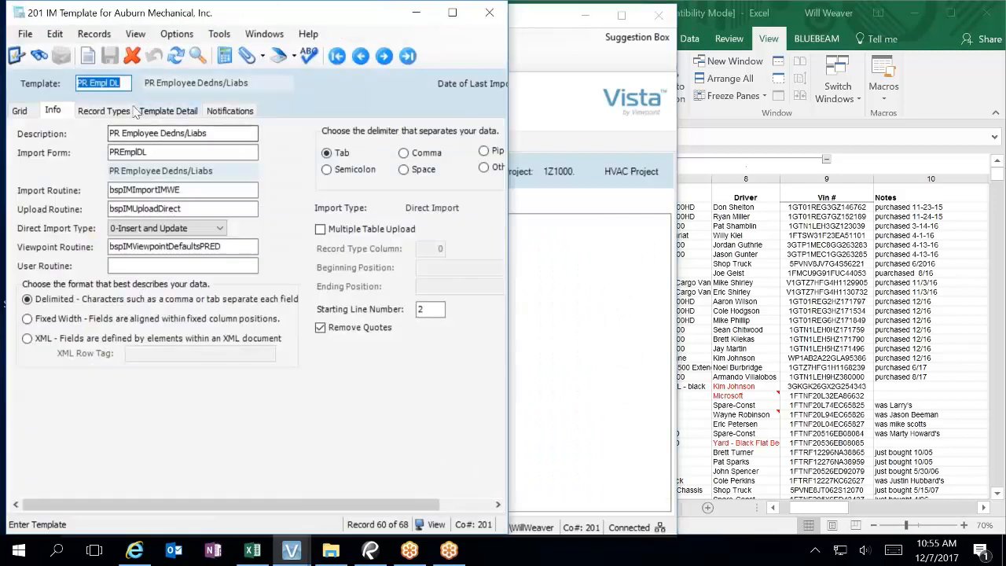
click(19, 111)
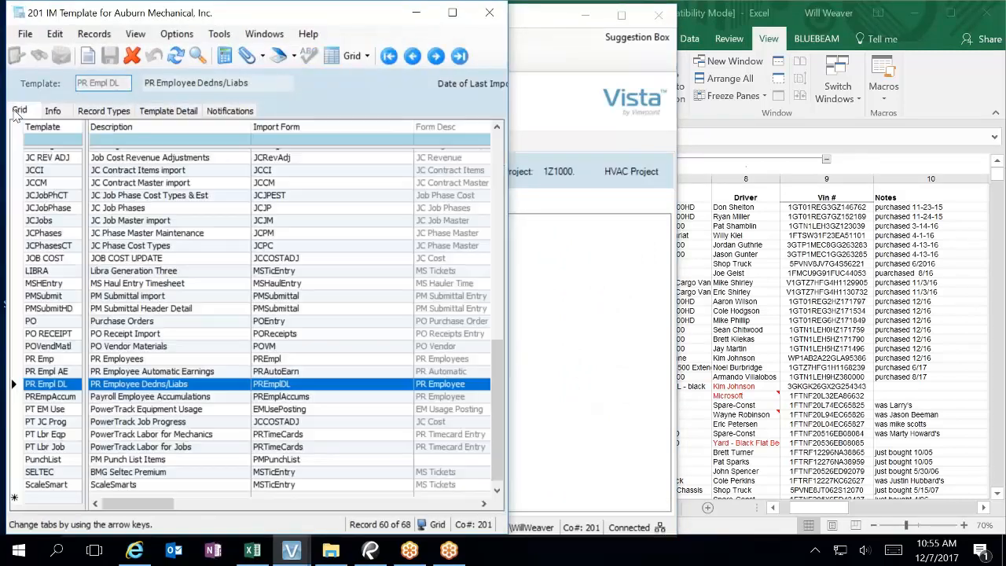
click(52, 140)
text(em)
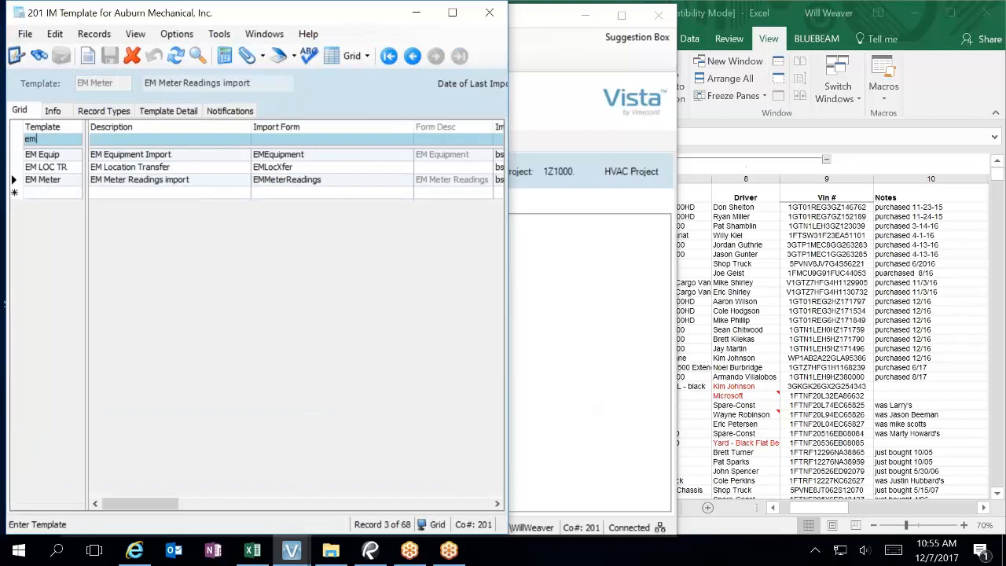
click(42, 154)
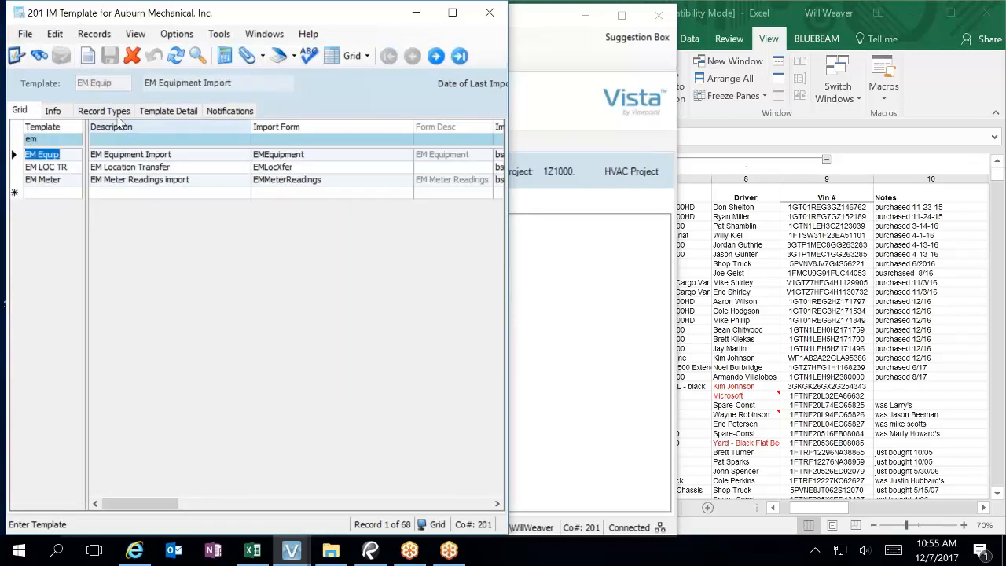
Step: Show EM Equip's Template Detail and widen the window to reveal the source column numbers
click(168, 110)
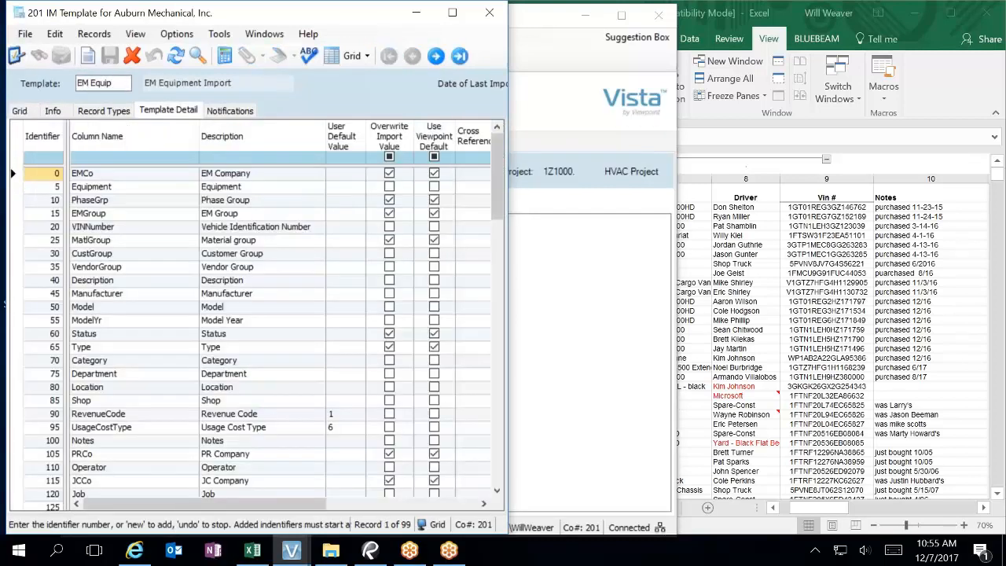
drag(507, 275, 544, 275)
scroll(477, 391, down, 4)
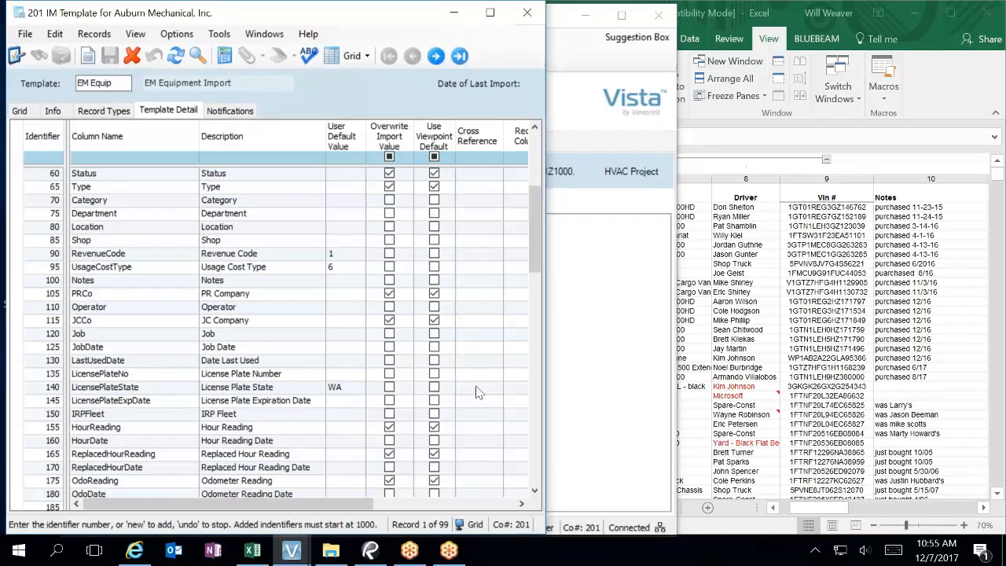
scroll(477, 392, down, 2)
drag(546, 407, 591, 407)
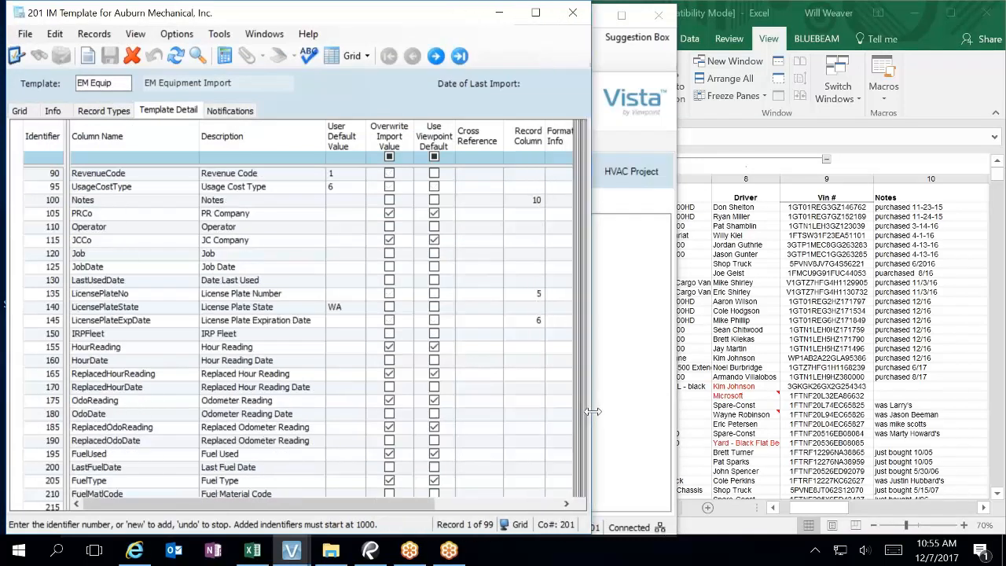
scroll(555, 429, down, 15)
Step: Map Enterprise Fleet Y/N (identifier 1020) to record column 16 after checking the spreadsheet columns
scroll(554, 429, down, 4)
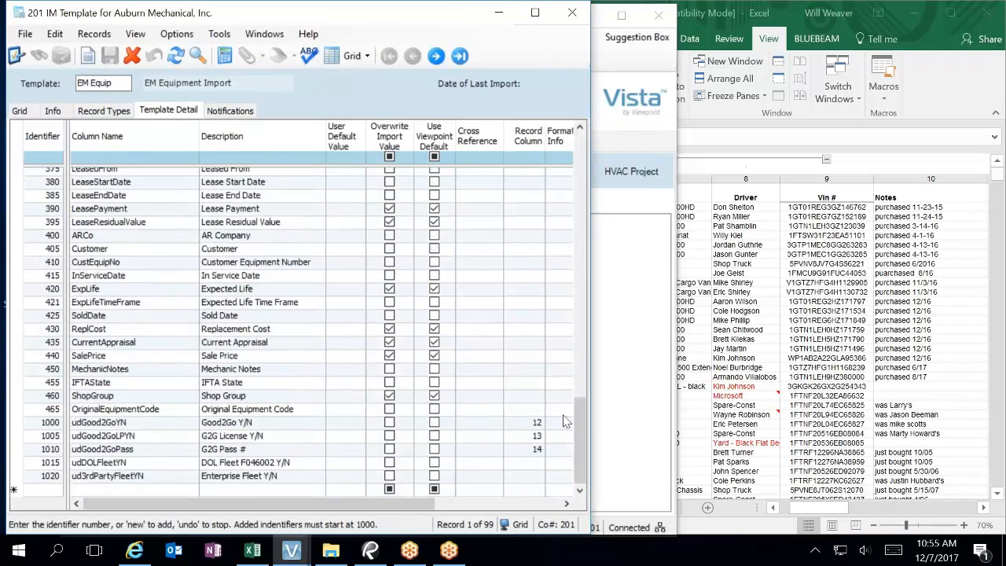
click(885, 509)
click(885, 509)
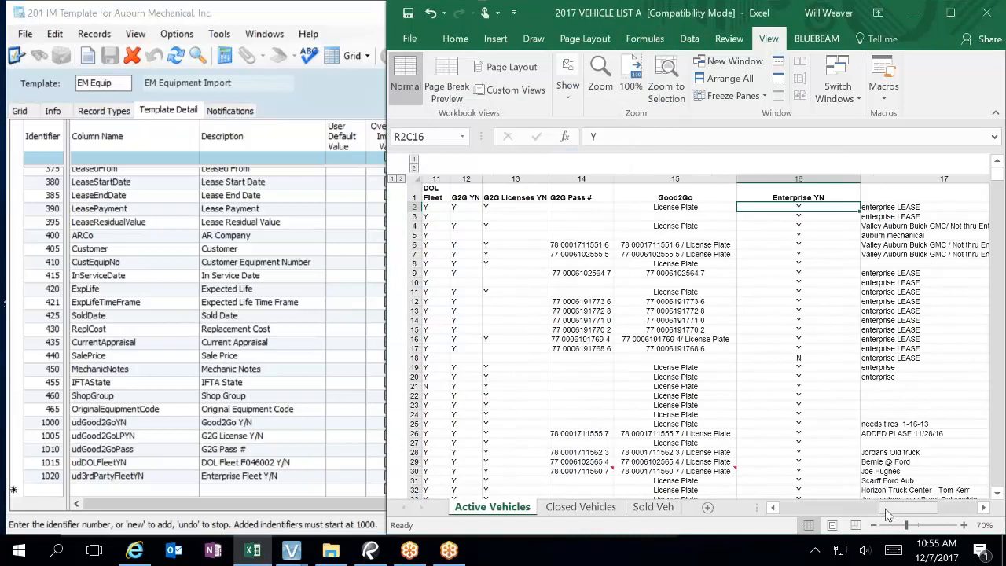
click(341, 478)
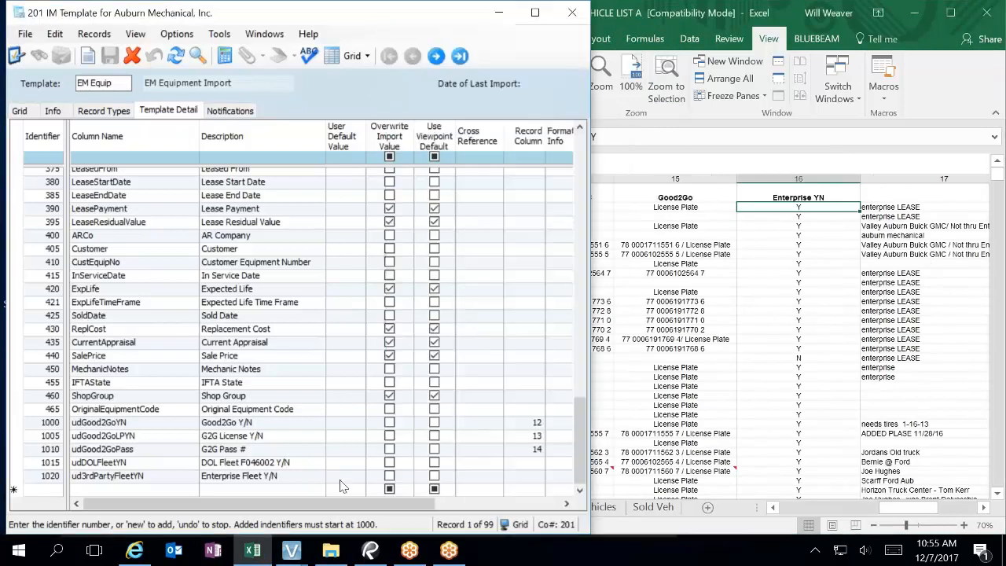
click(528, 476)
text(16)
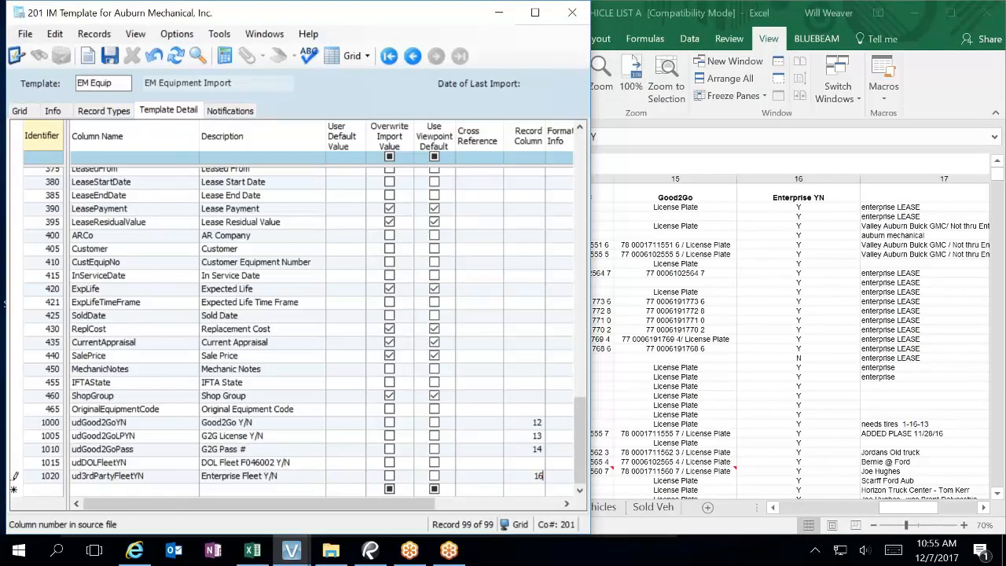
Step: Map DOL Fleet (identifier 1015) to record column 11
click(802, 509)
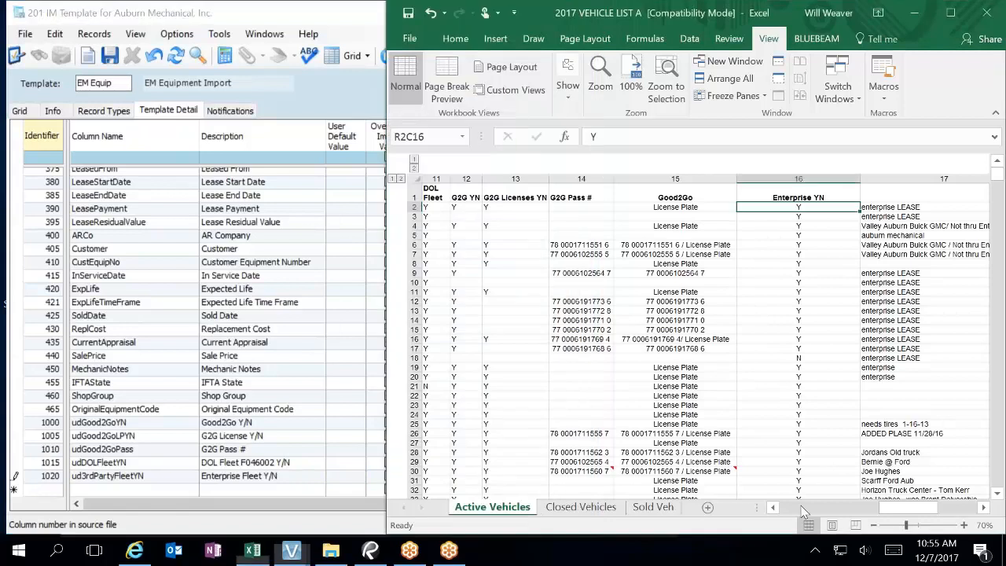
click(802, 509)
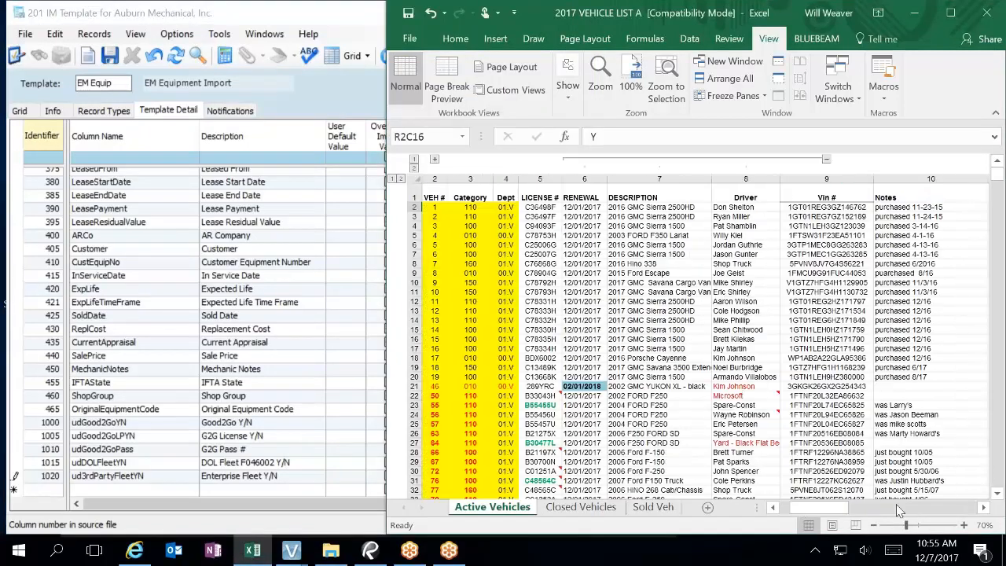
drag(832, 509, 855, 517)
click(342, 486)
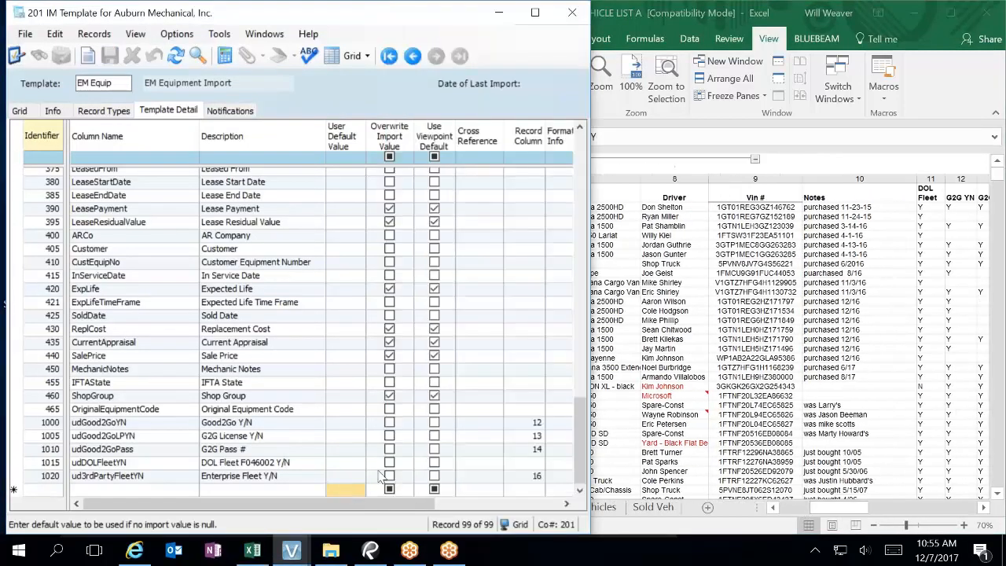
click(537, 463)
text(11)
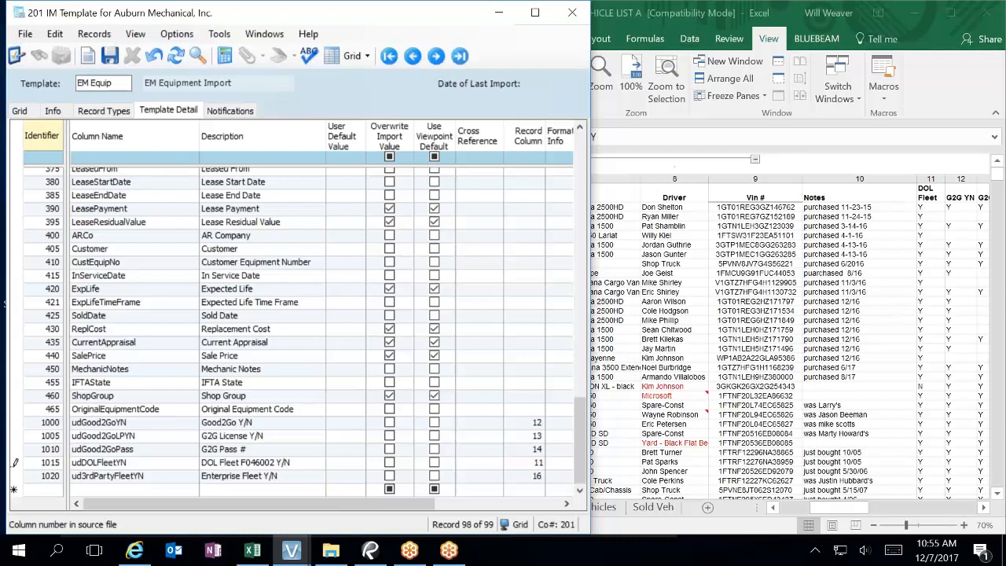
click(524, 401)
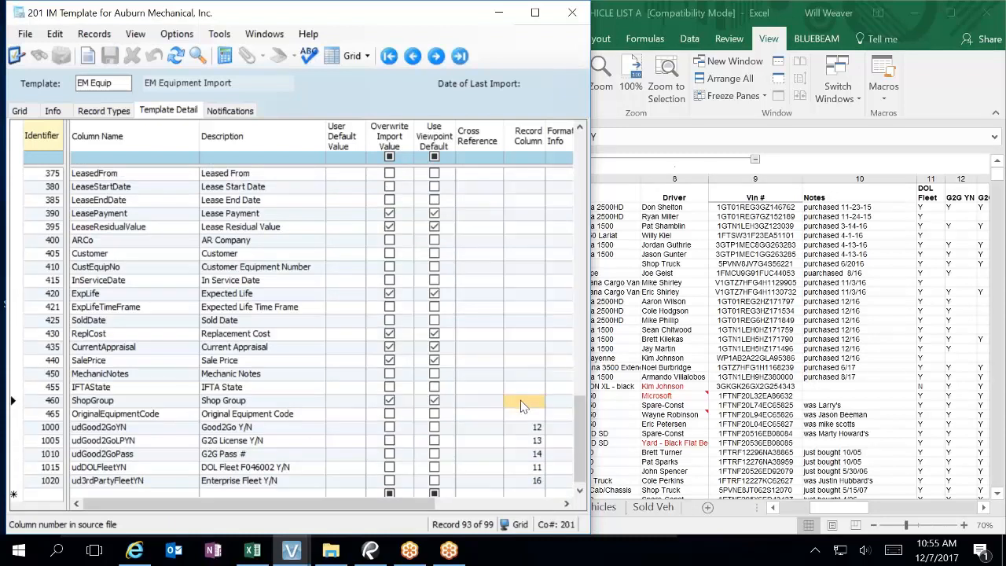
Step: Enable Update for OriginalEquipmentCode, Good2Go Y/N, G2G License Y/N, G2G Pass #, DOL Fleet and Enterprise Fleet
click(540, 503)
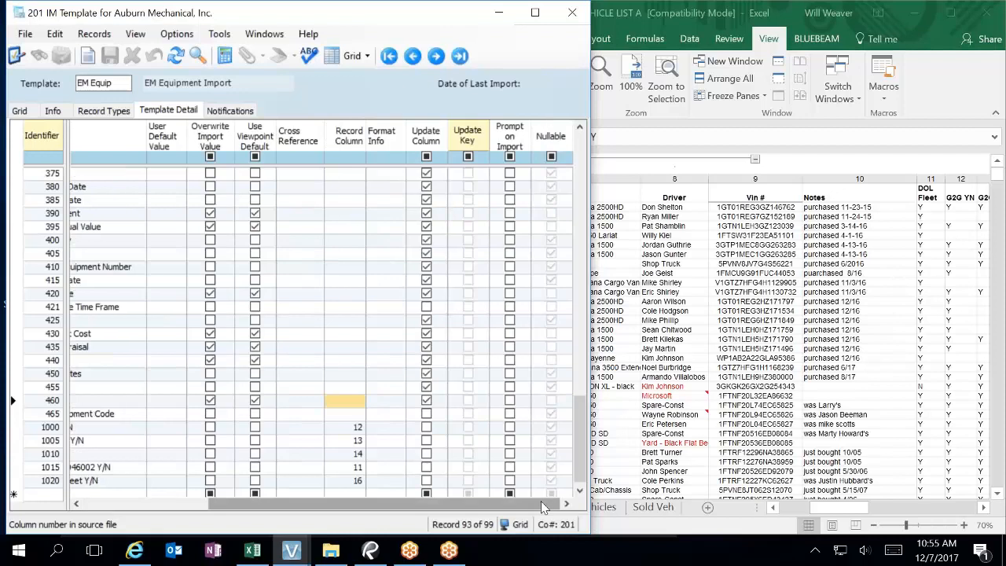
click(425, 414)
click(426, 426)
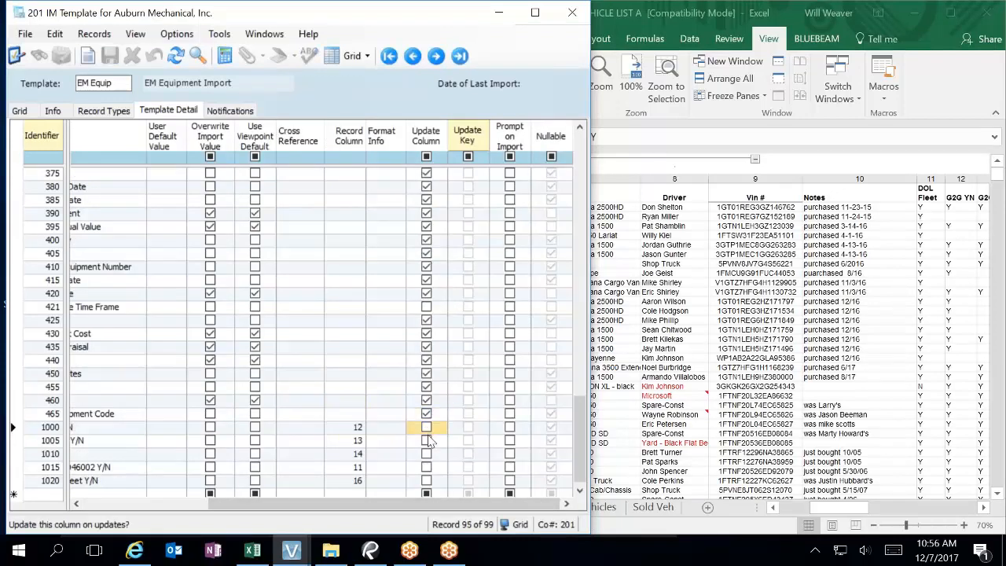
click(426, 440)
click(426, 453)
click(426, 467)
click(426, 480)
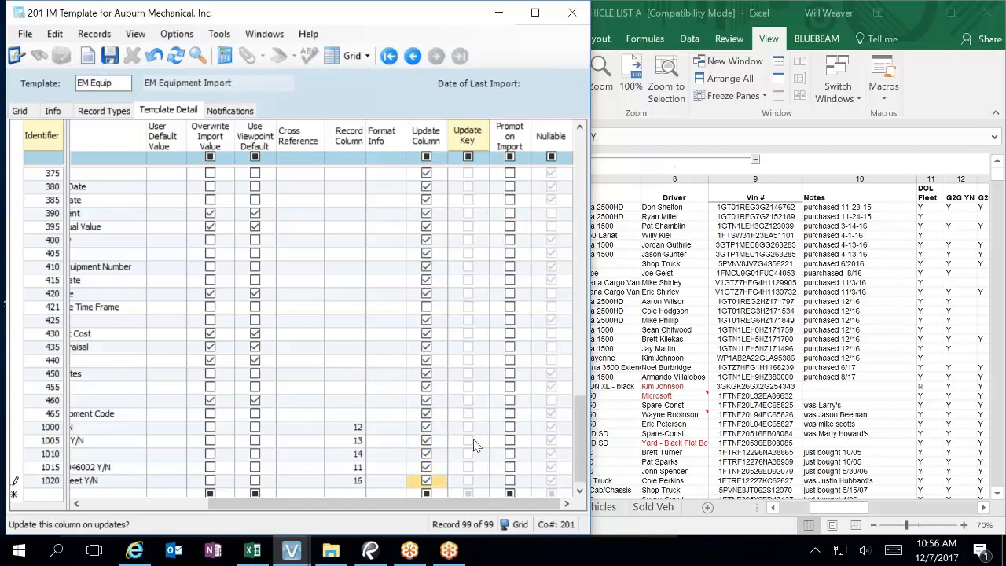
Step: Enable Update for Expected Life Time Frame and save the EM Equip template
scroll(468, 428, up, 17)
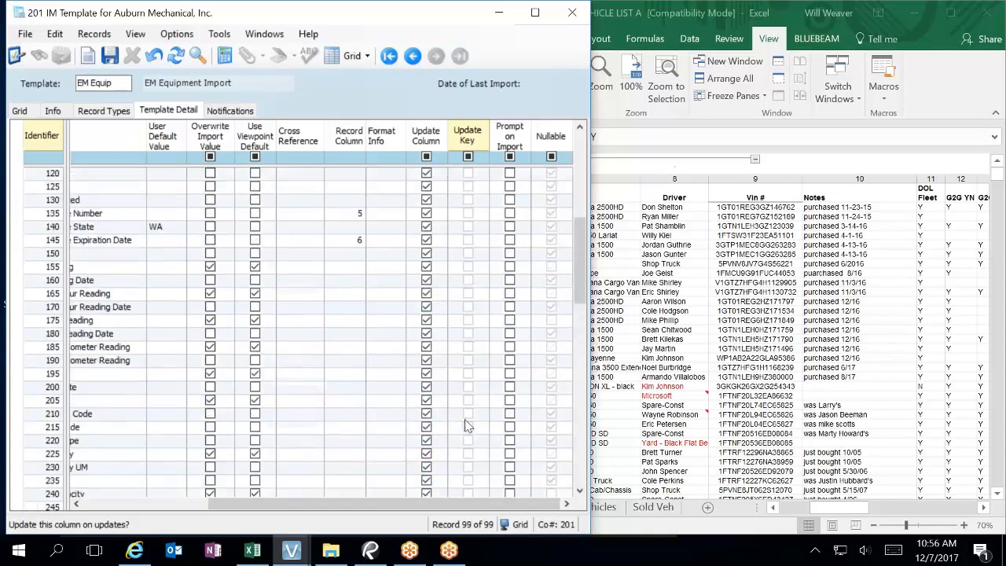
scroll(464, 418, up, 7)
scroll(464, 428, down, 18)
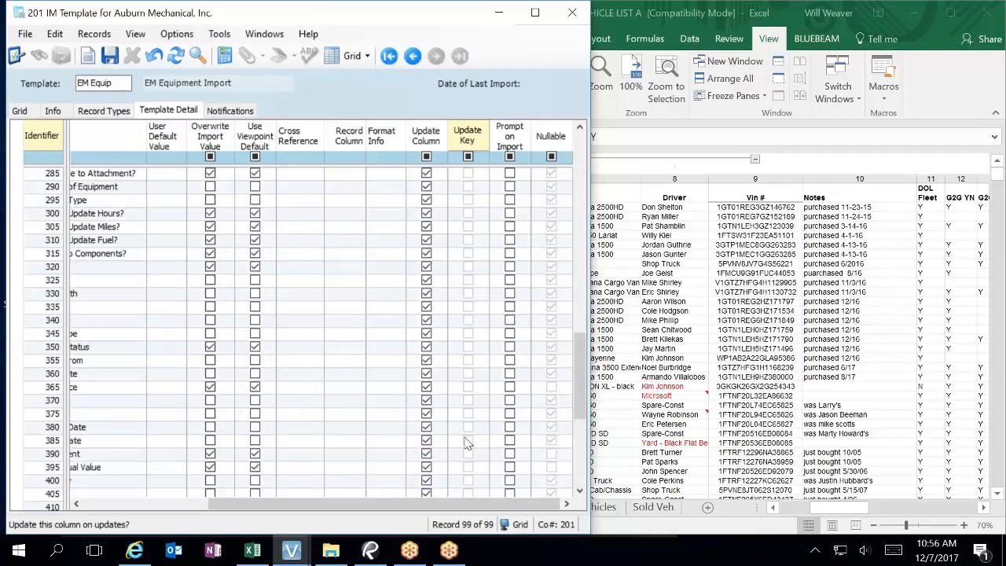
scroll(464, 444, down, 6)
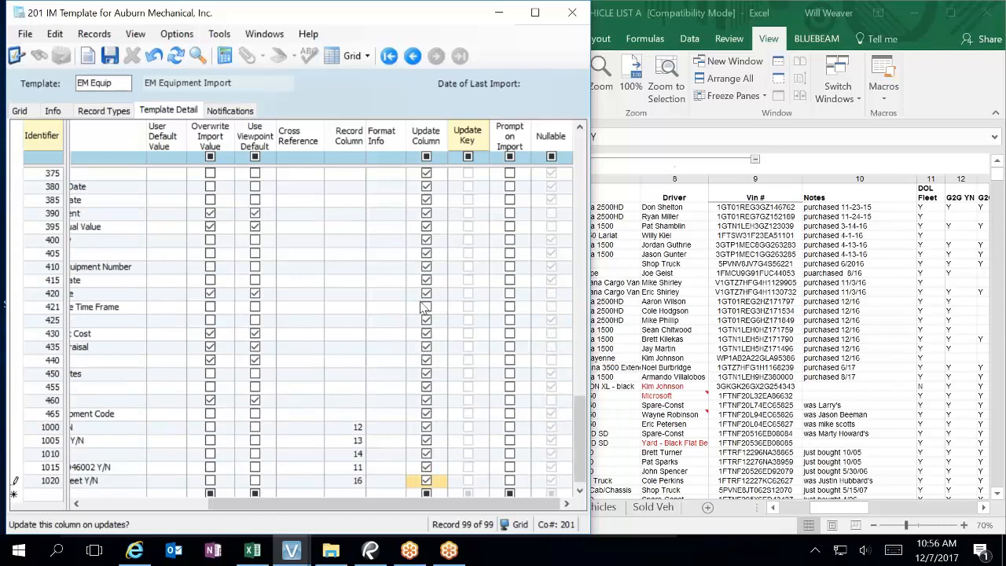
click(425, 307)
scroll(458, 457, down, 1)
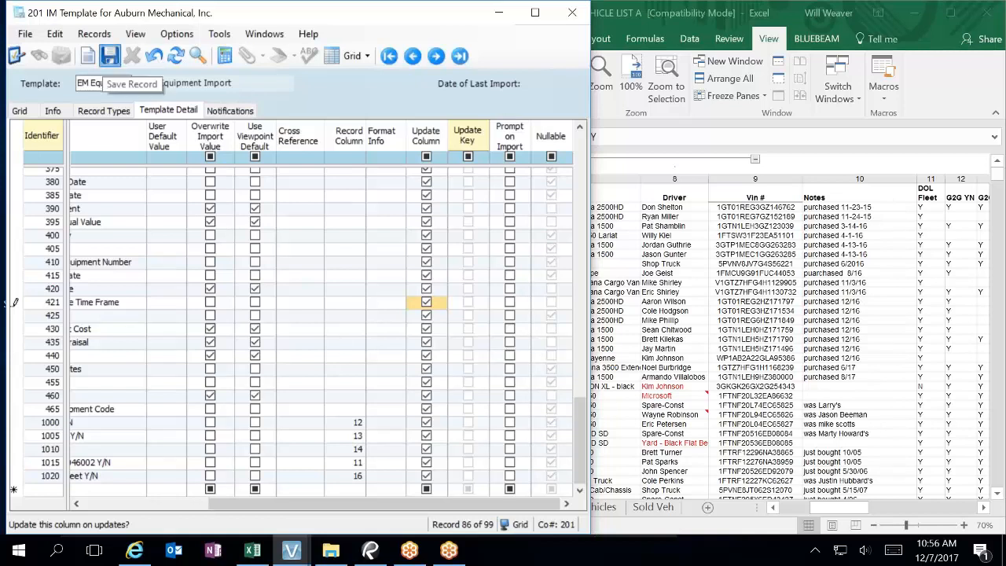
click(109, 57)
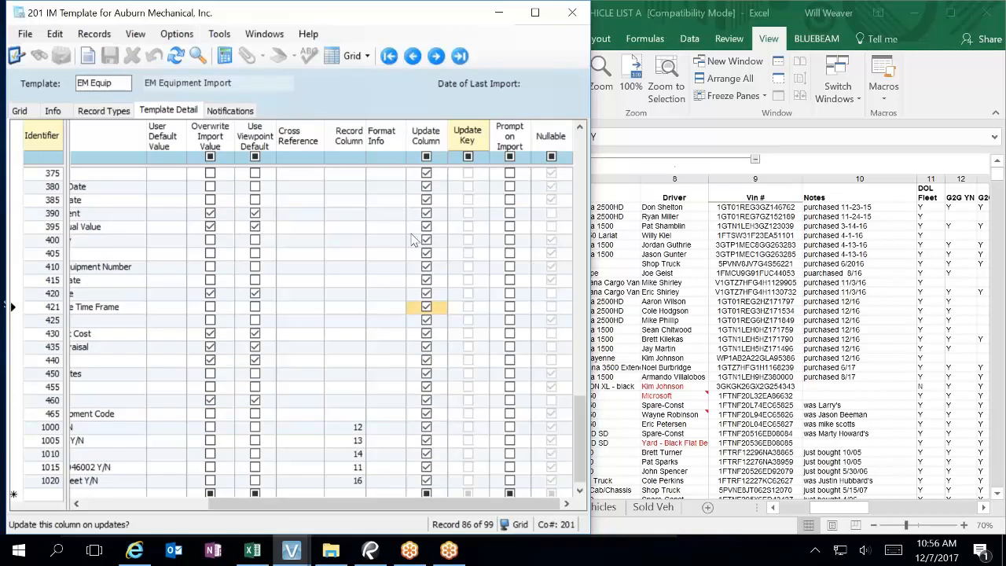
Step: Page through EM Equip's record column mappings (Category 3, Department 4, Notes 10), then return to the vehicle workbook
scroll(357, 404, up, 17)
scroll(404, 367, up, 8)
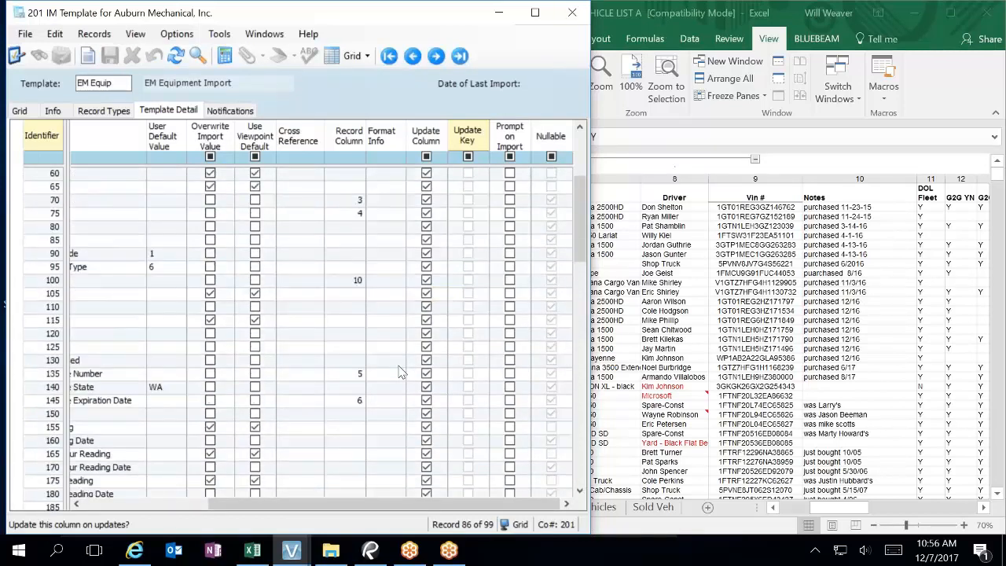
drag(358, 503, 227, 504)
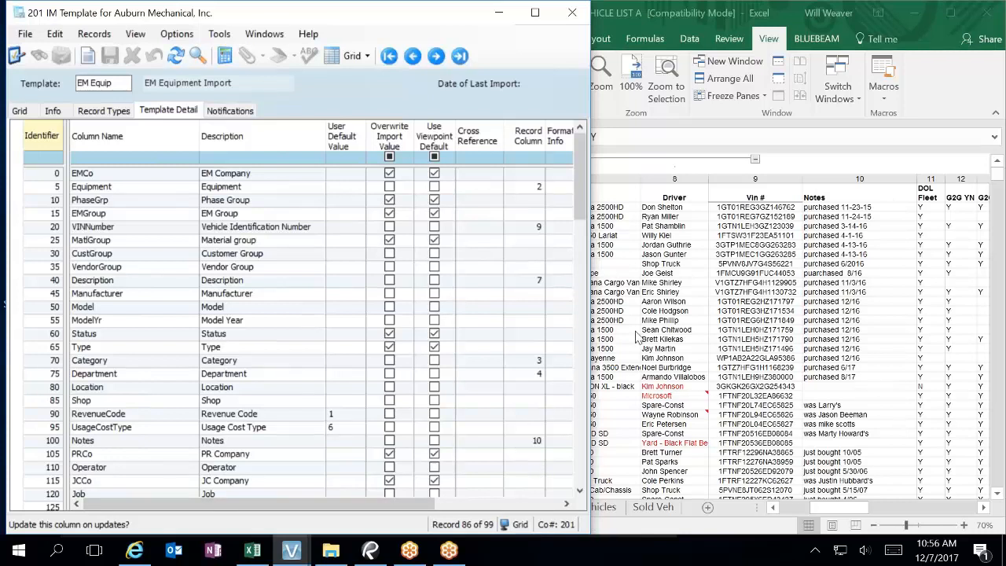
click(580, 487)
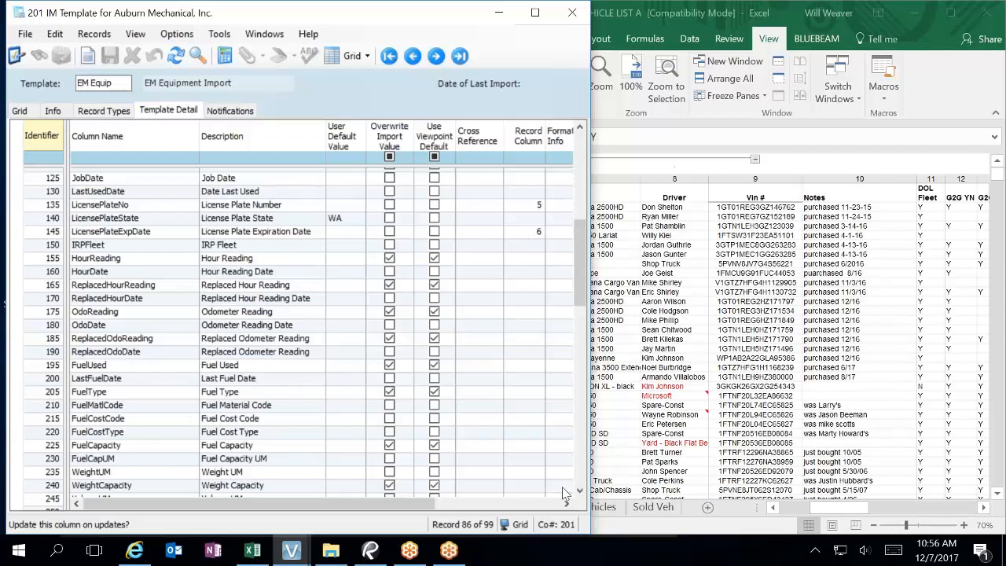
click(582, 471)
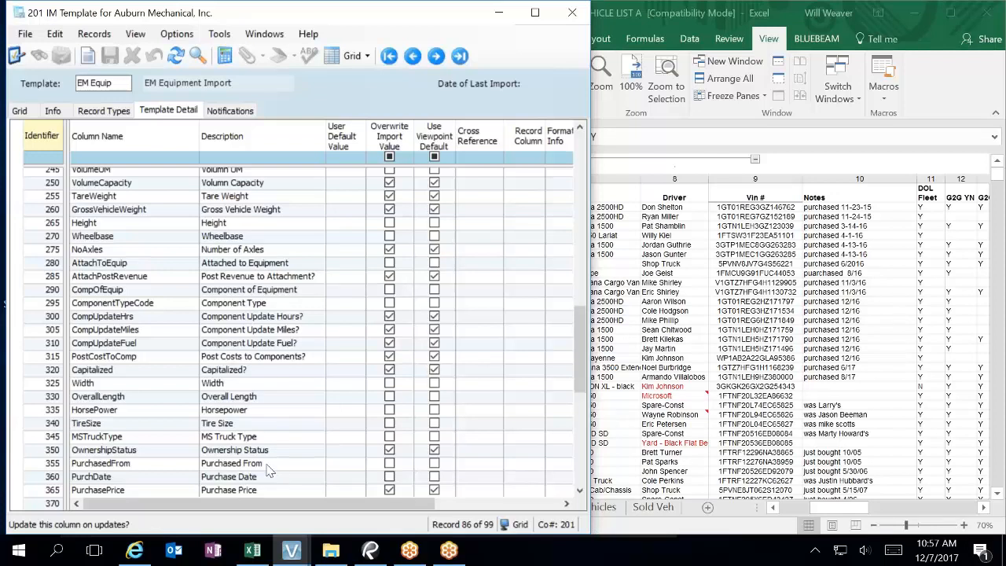
scroll(352, 343, up, 11)
scroll(352, 344, up, 5)
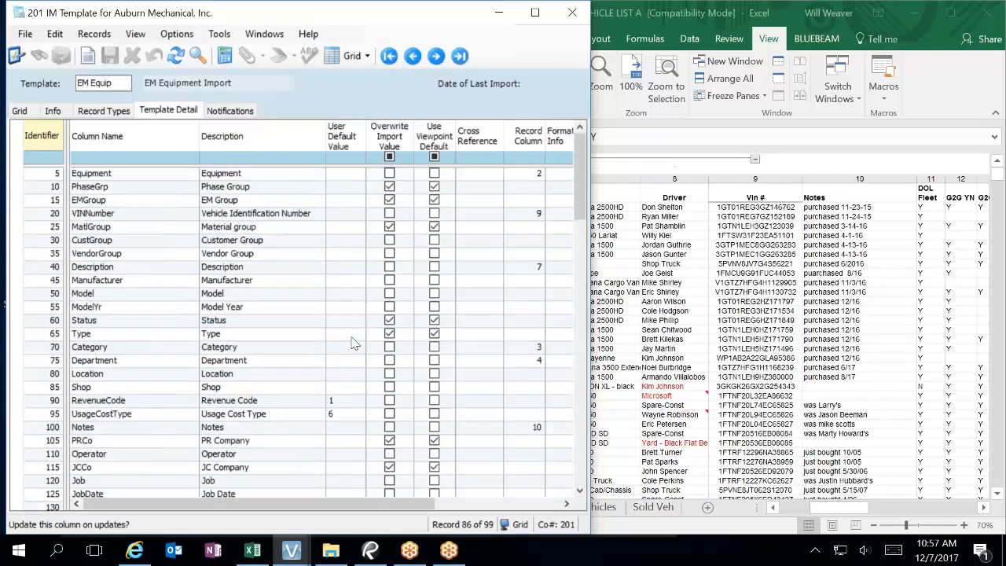
scroll(353, 343, down, 4)
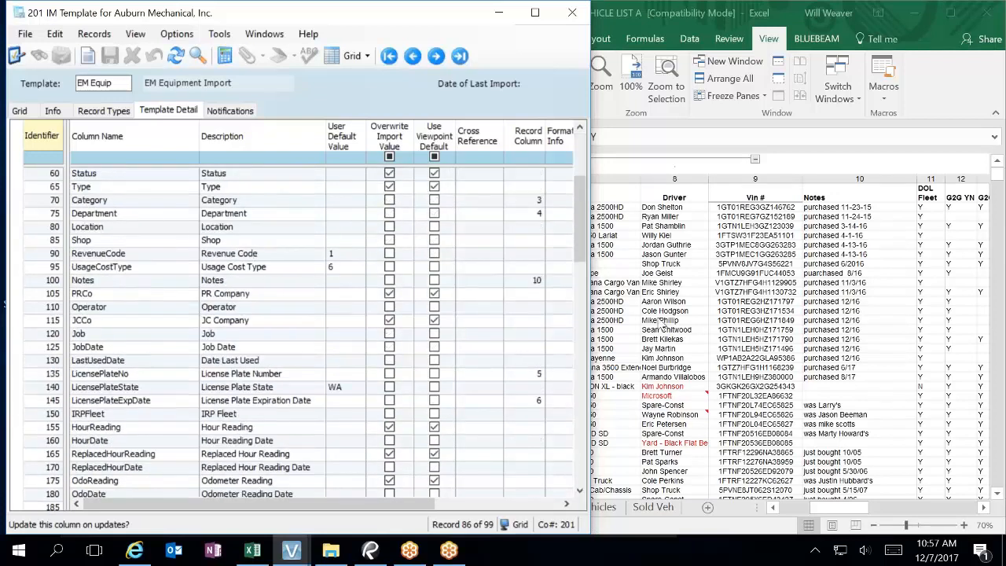
click(705, 317)
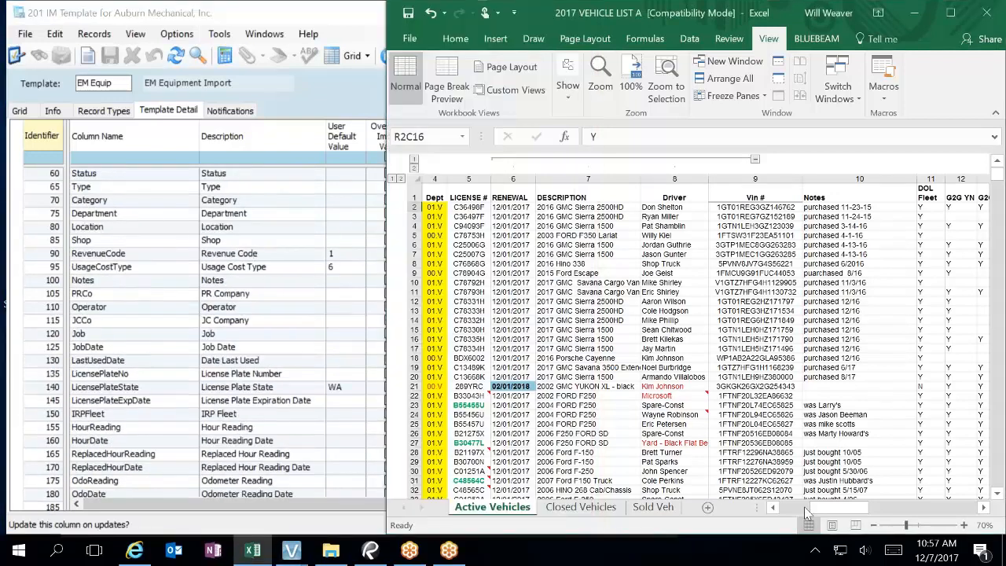
Step: Select RENEWAL dates in rows 2–74 and widen the Excel window leftward over the template
scroll(804, 511, left, 2)
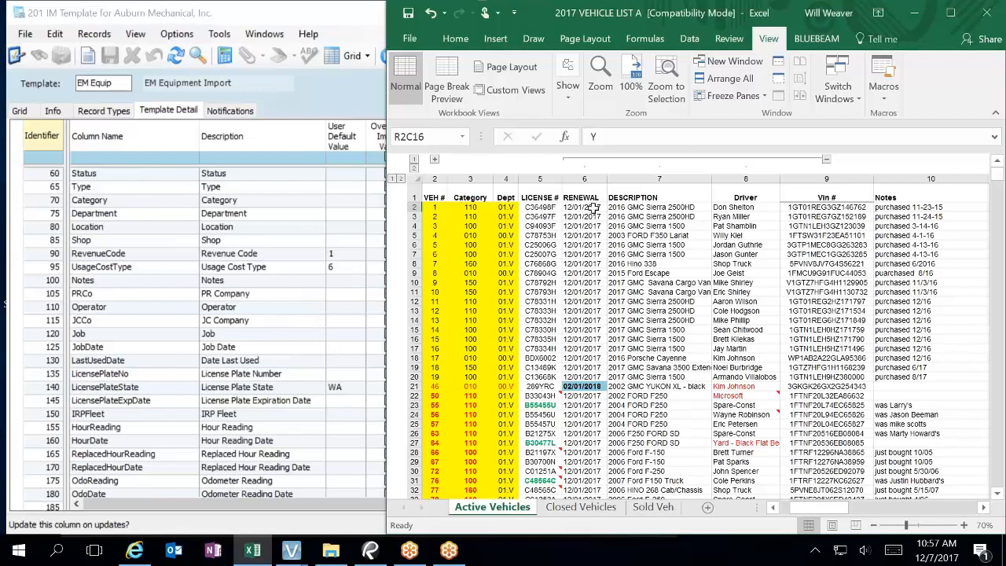
click(593, 206)
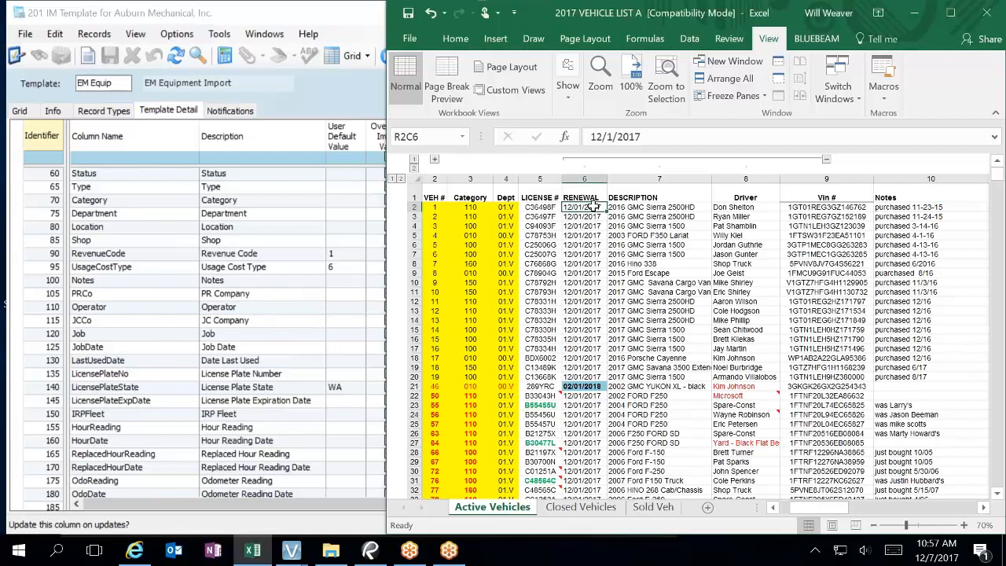
drag(593, 206, 596, 448)
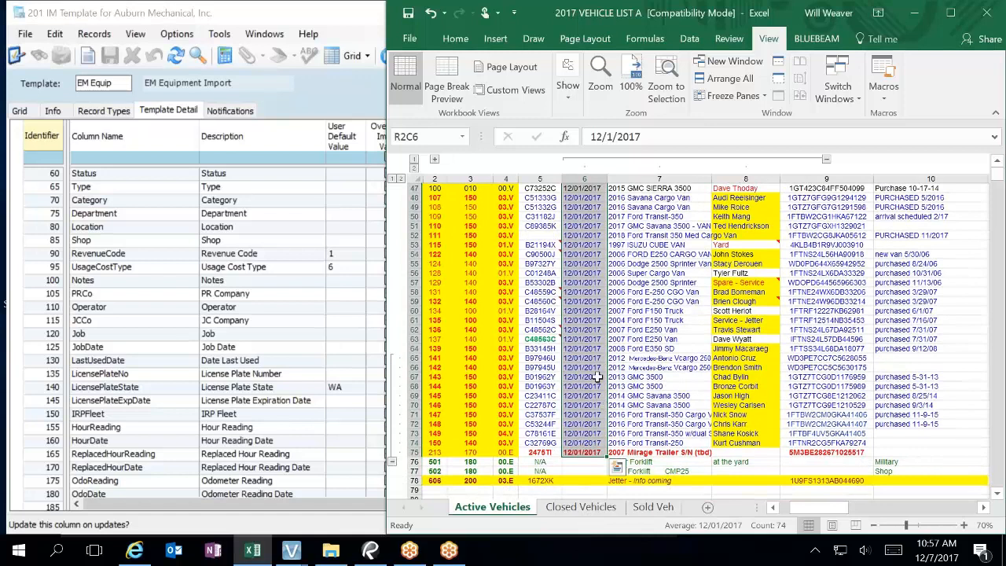
click(454, 38)
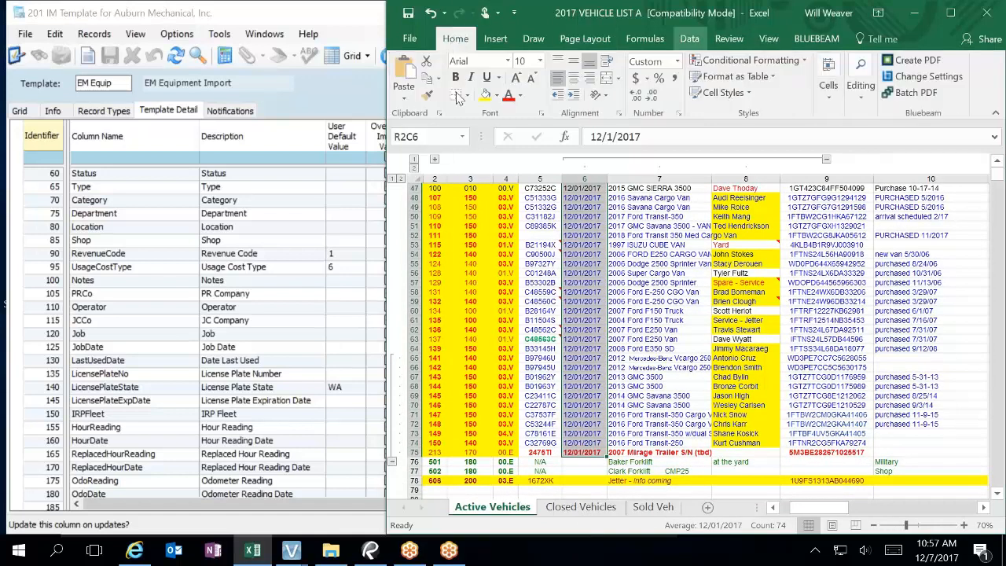
drag(388, 114, 99, 92)
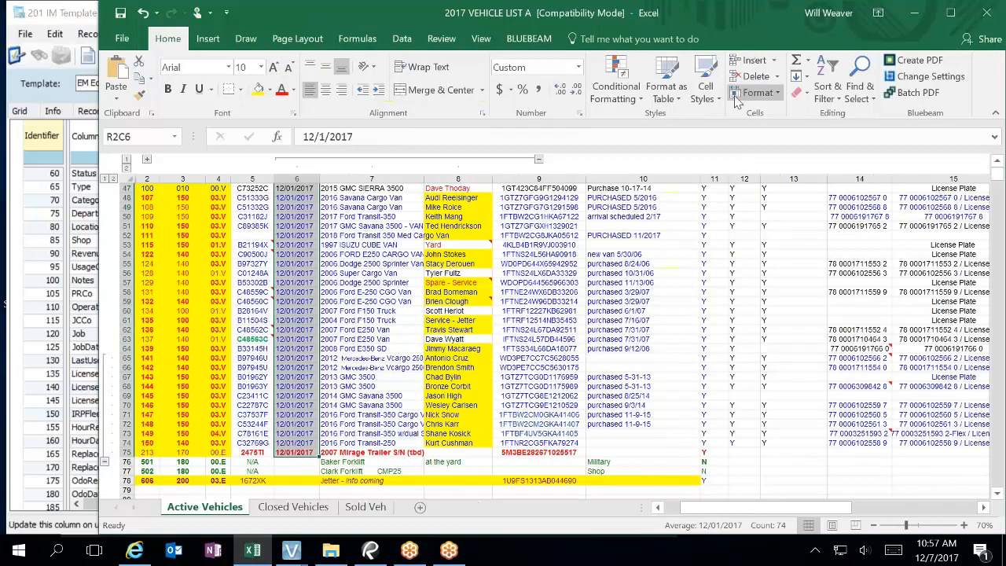
Step: Replace all 12/1/2017 renewal dates with 12/31/2018 (13 replacements)
click(860, 83)
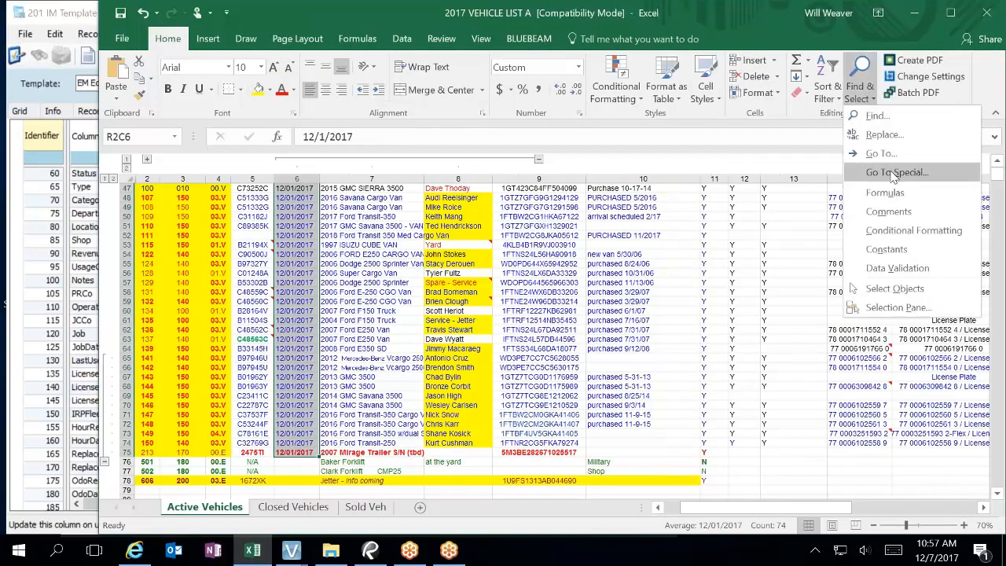
click(883, 135)
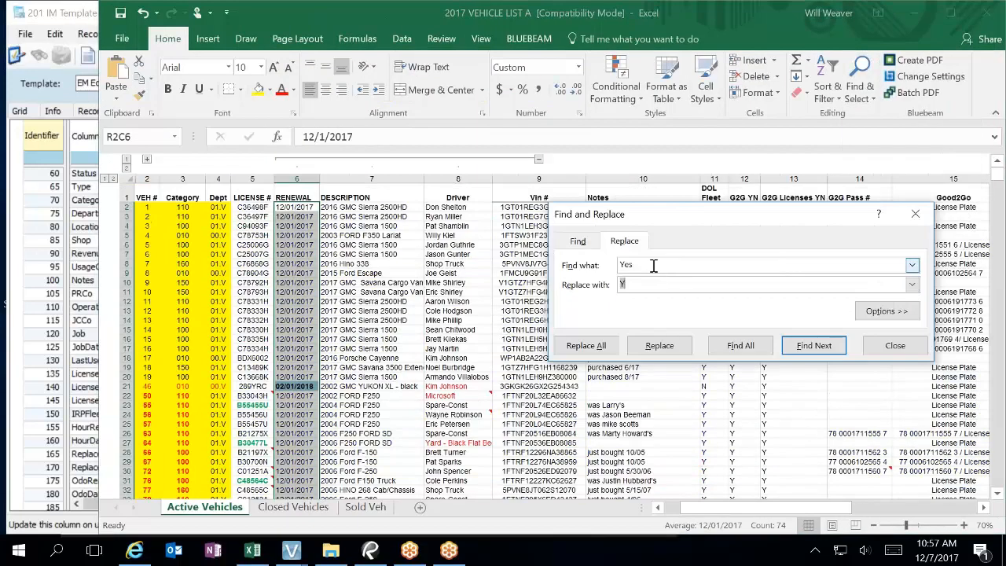
text(1212)
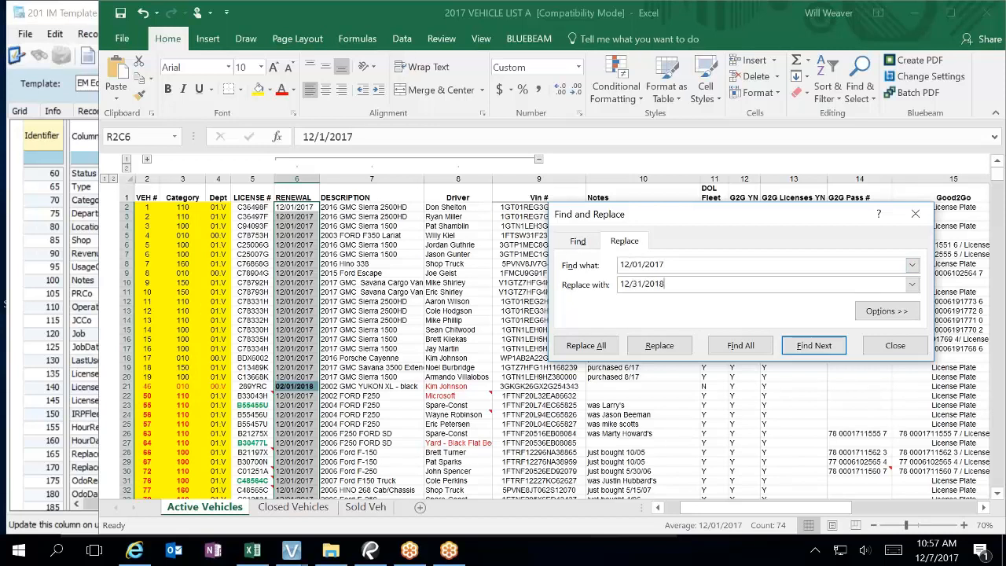
click(593, 347)
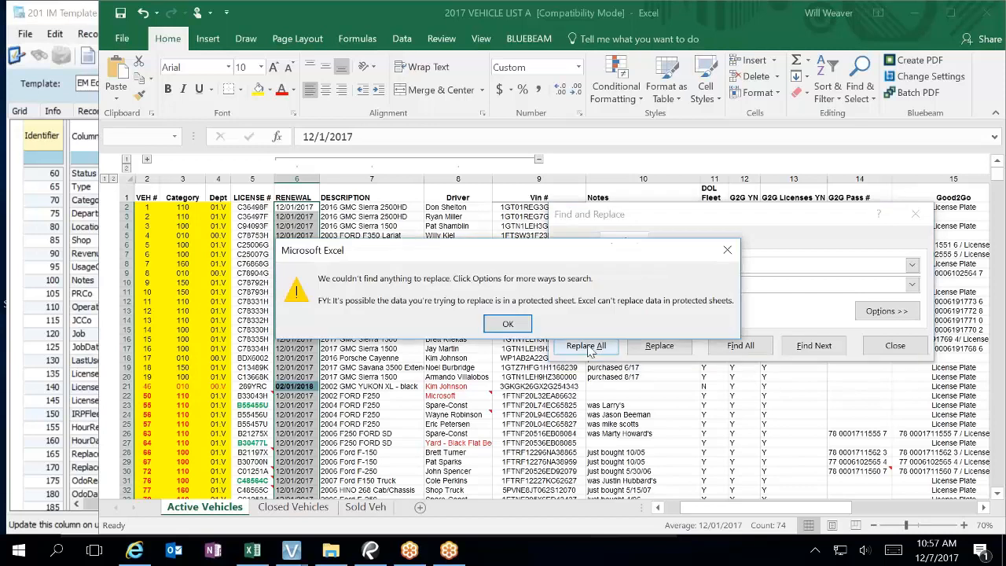
click(508, 324)
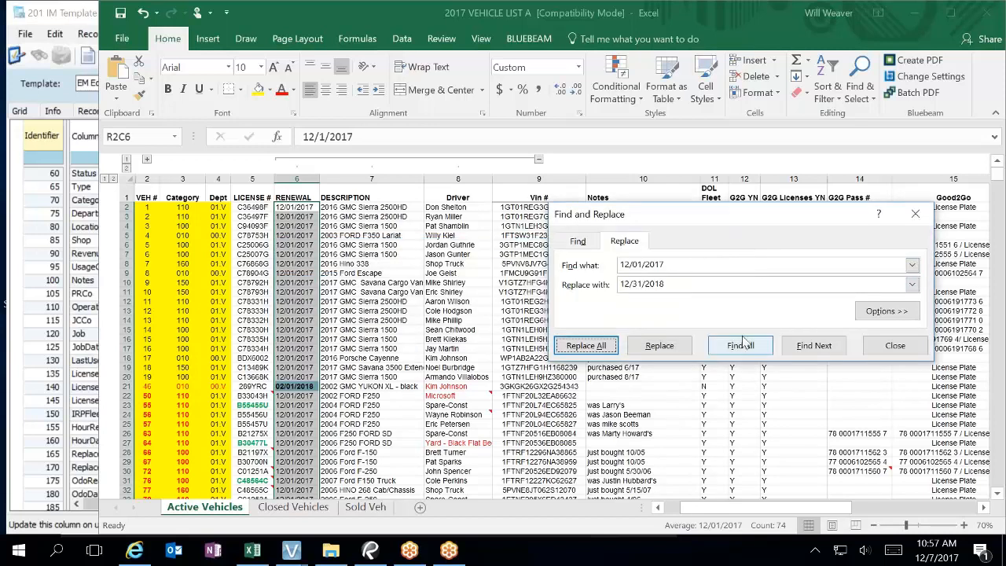
click(813, 350)
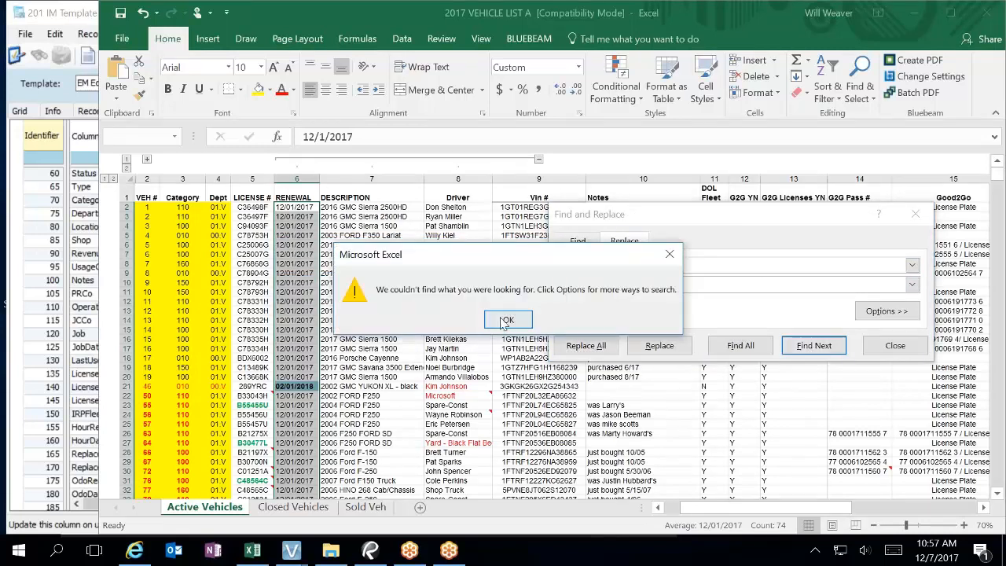
click(507, 322)
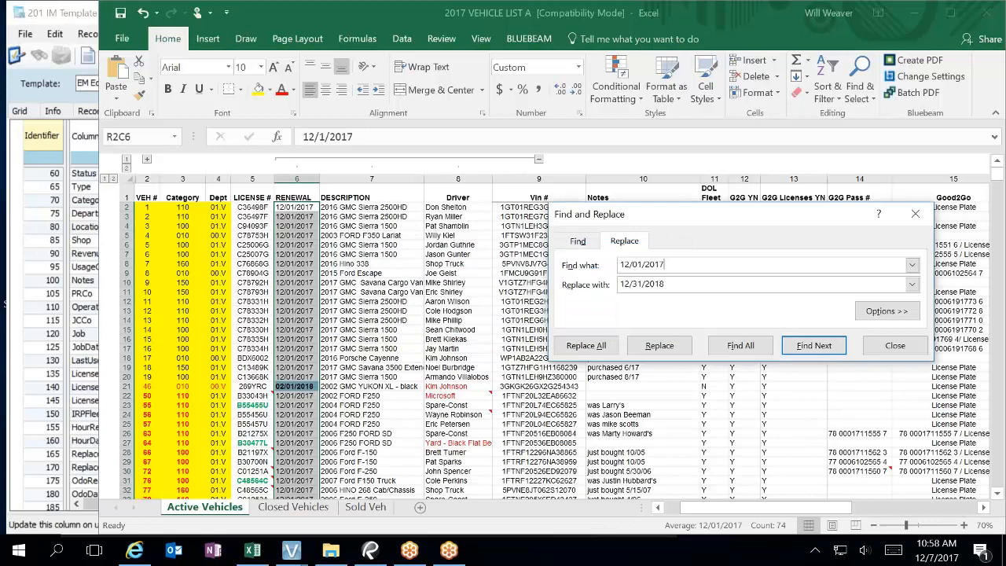
double_click(312, 208)
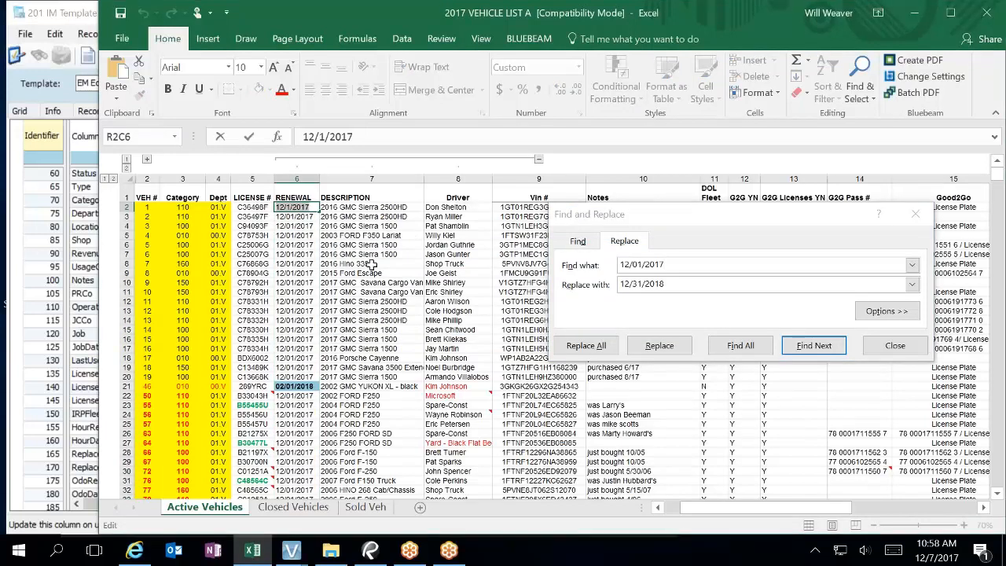
click(646, 264)
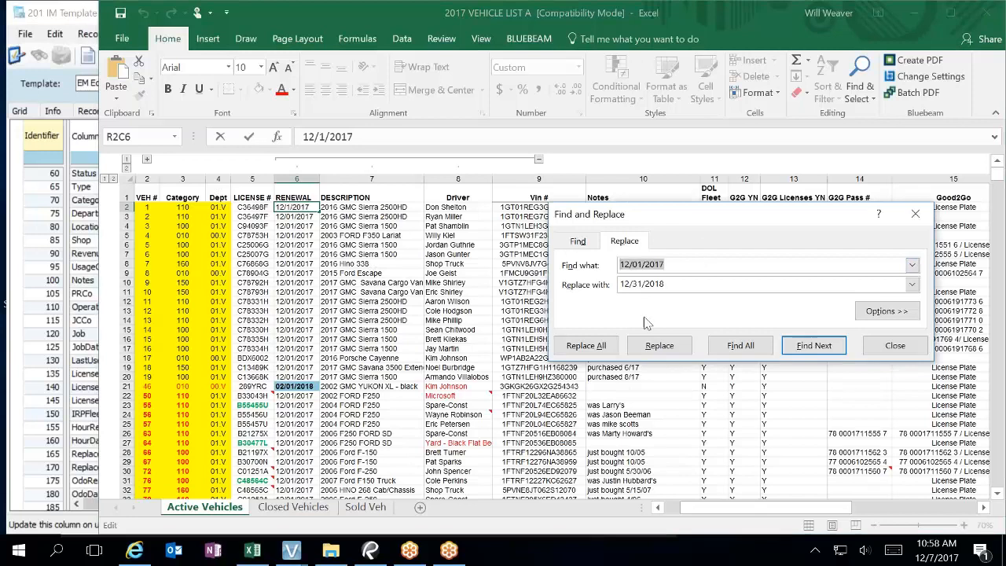
text(12/1/2017)
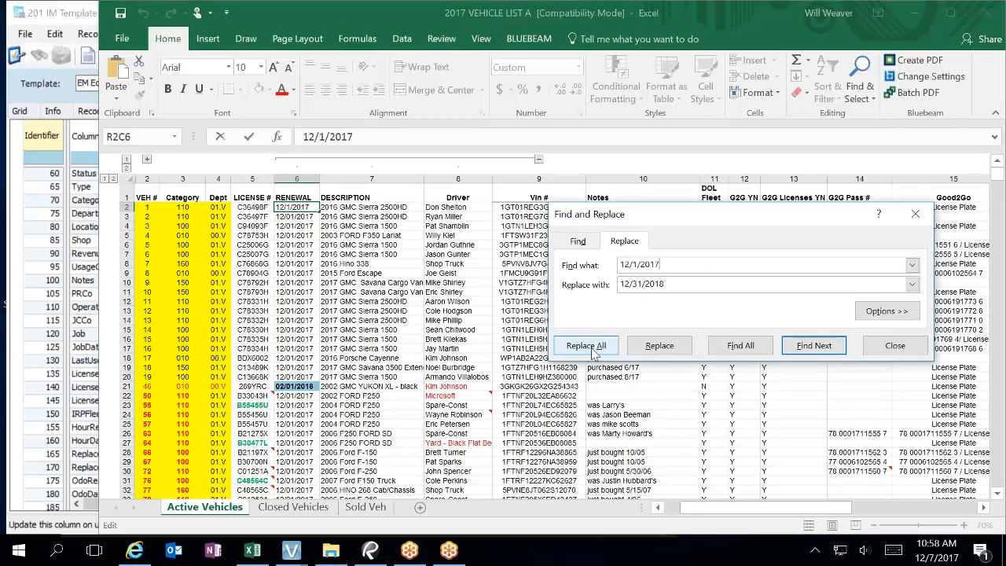
click(585, 346)
click(514, 322)
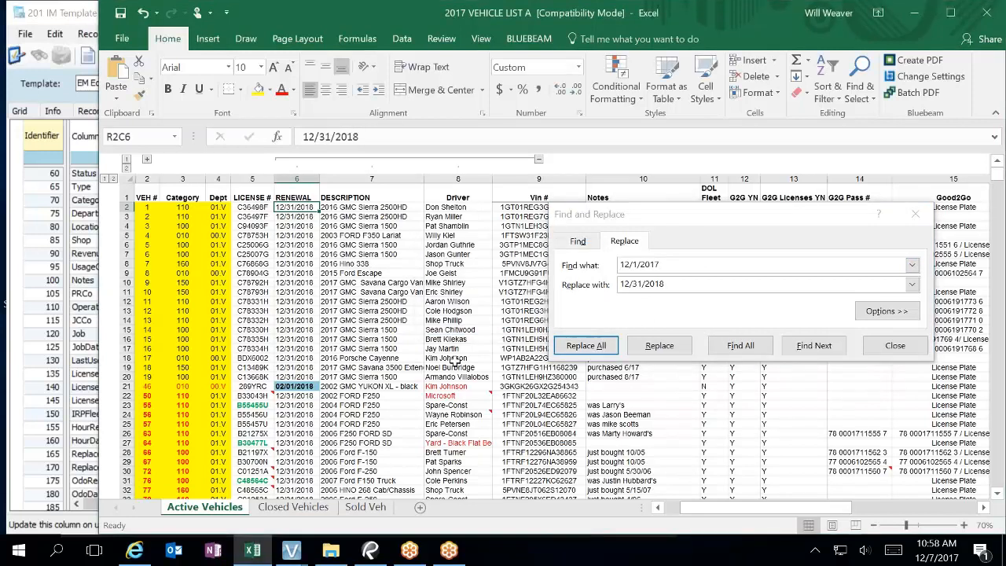
Step: Change row 21's renewal date from 2/1/2018 to 2/28/2018
click(303, 357)
scroll(310, 330, down, 2)
click(301, 320)
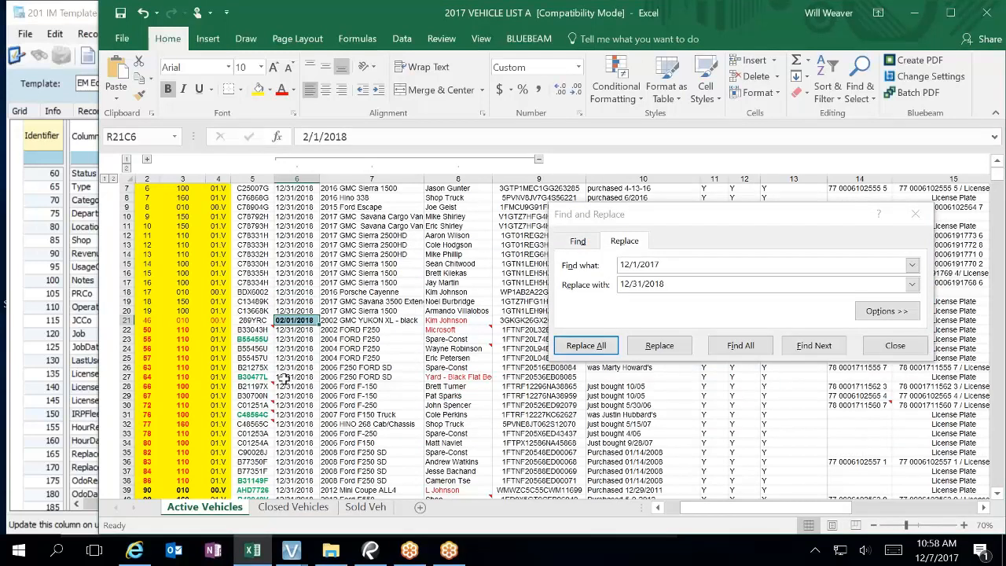
double_click(290, 319)
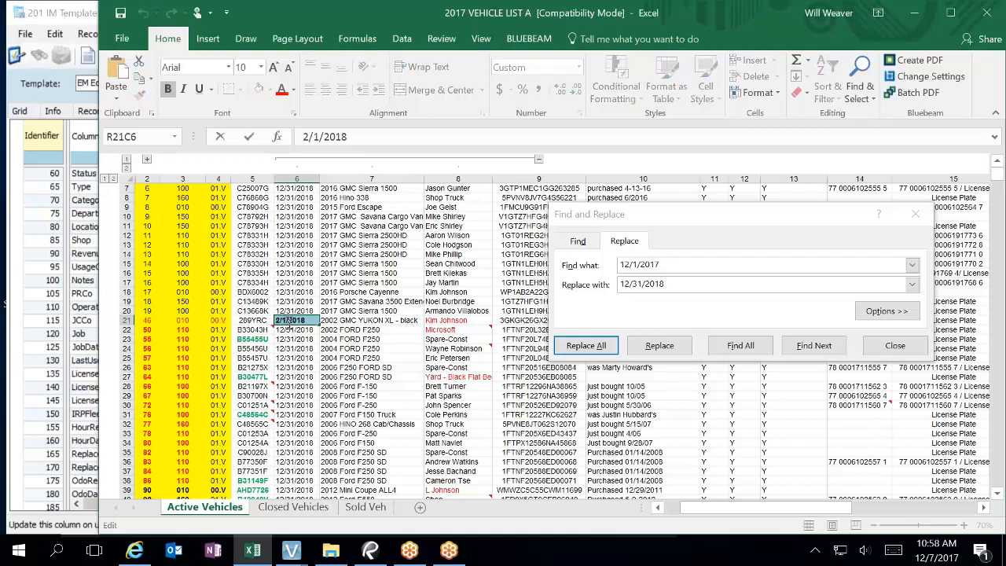
double_click(289, 321)
key(BackSpace)
text(28)
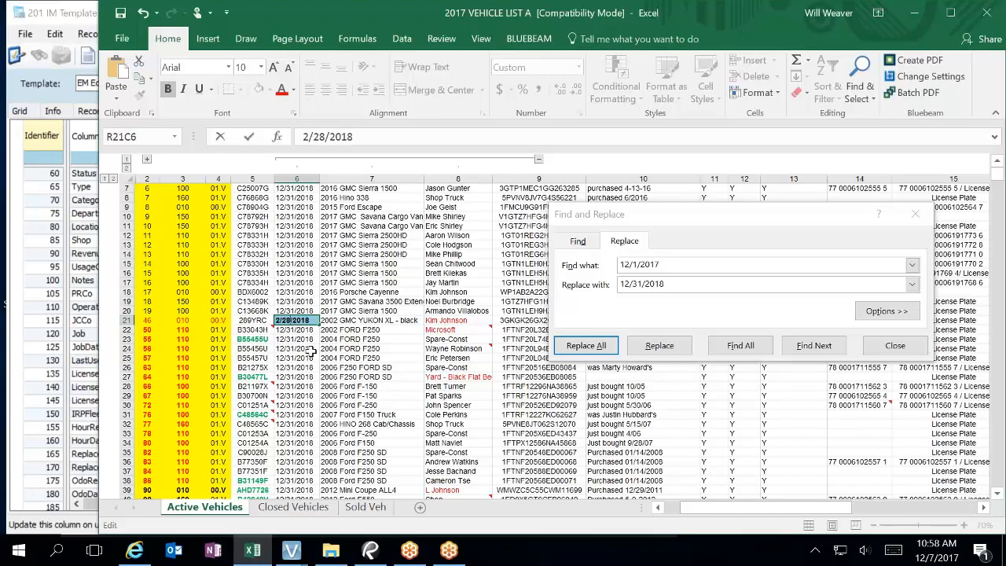
key(Return)
Step: Enter a 12/31/2018 renewal date in the empty row 78 cell
click(312, 351)
scroll(314, 377, down, 9)
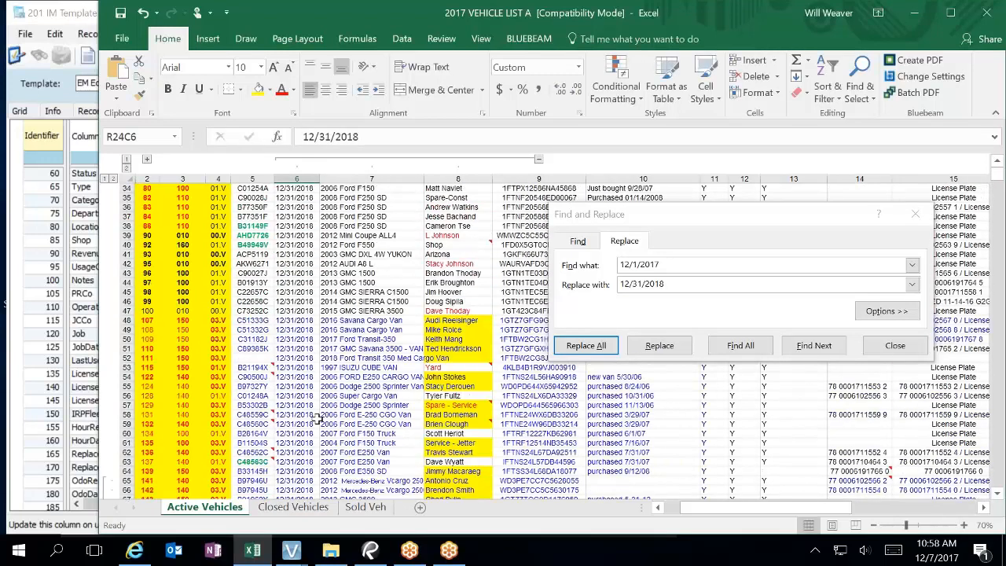
scroll(318, 419, down, 6)
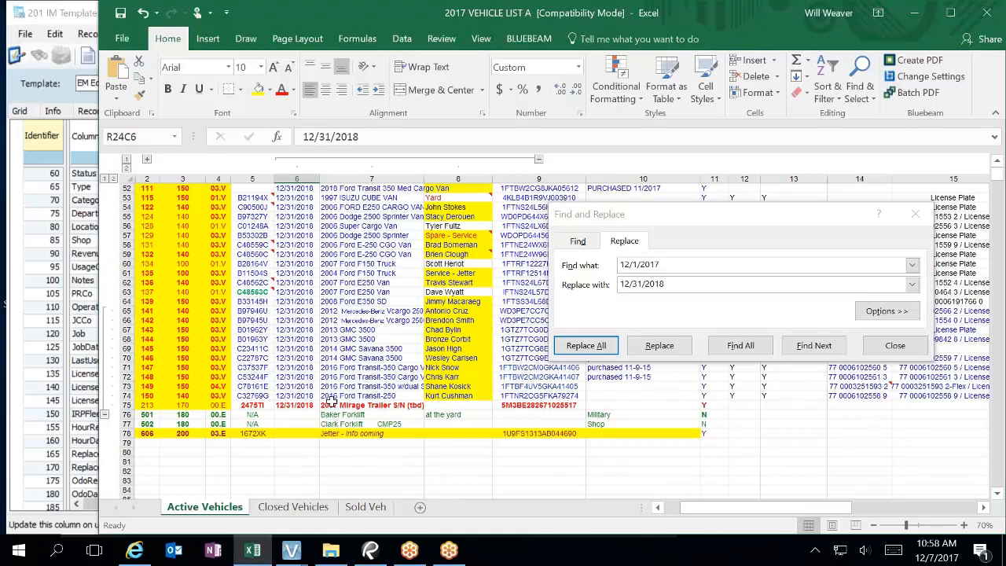
click(294, 433)
mouse_move(449, 550)
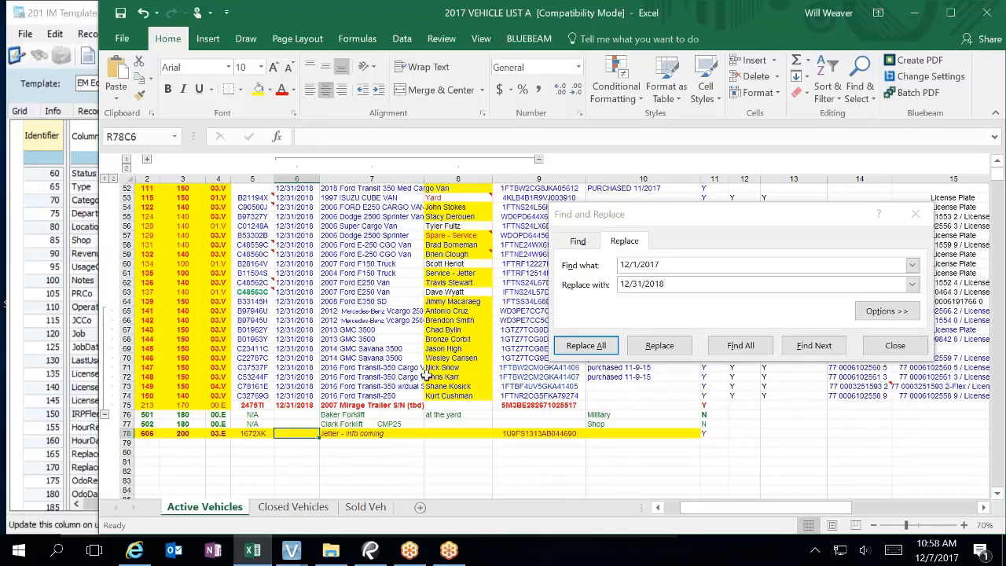
text(12/31/2018)
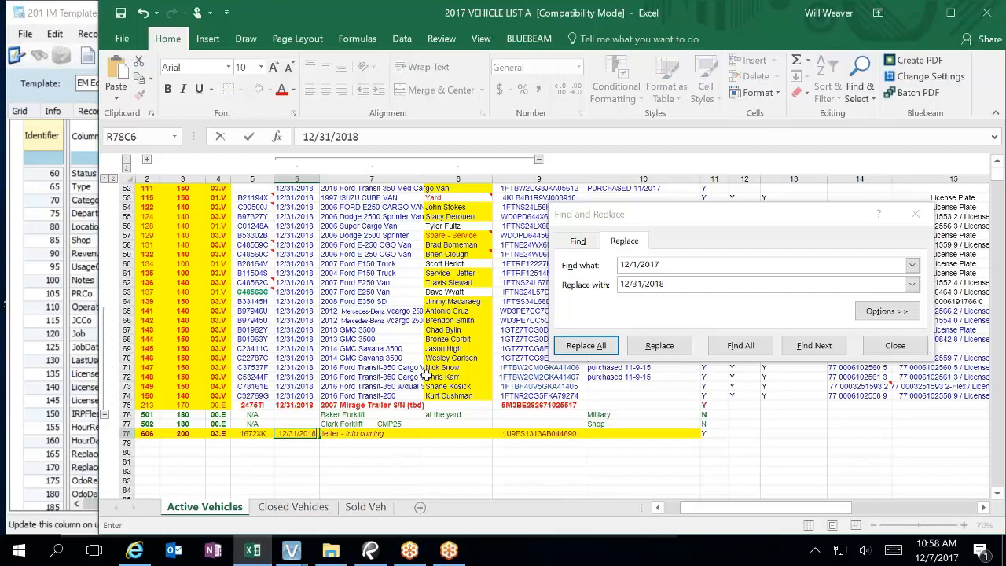
key(Return)
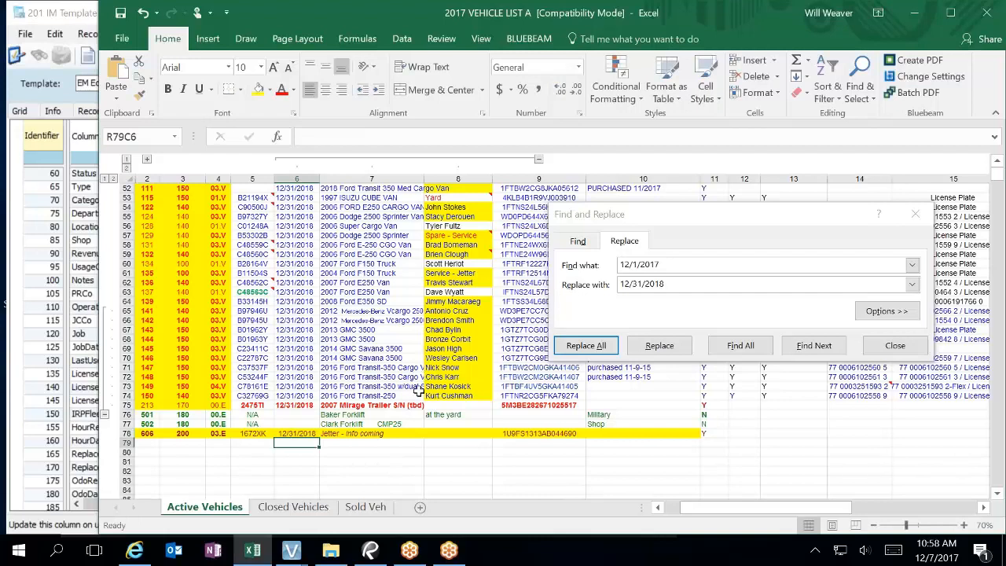
Step: Close Find and Replace, save the workbook, and switch back to the Vista template window
click(895, 346)
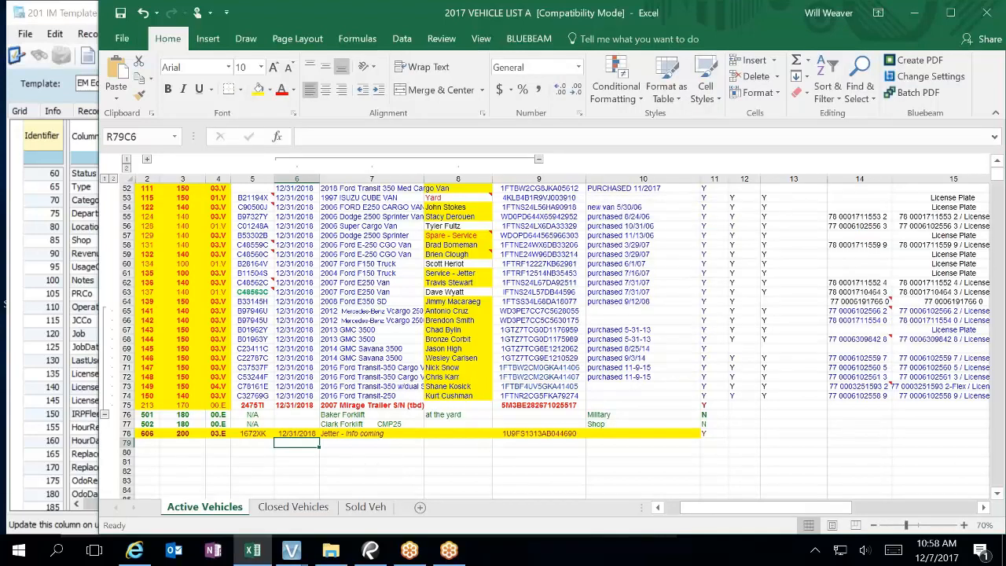
click(120, 13)
click(122, 40)
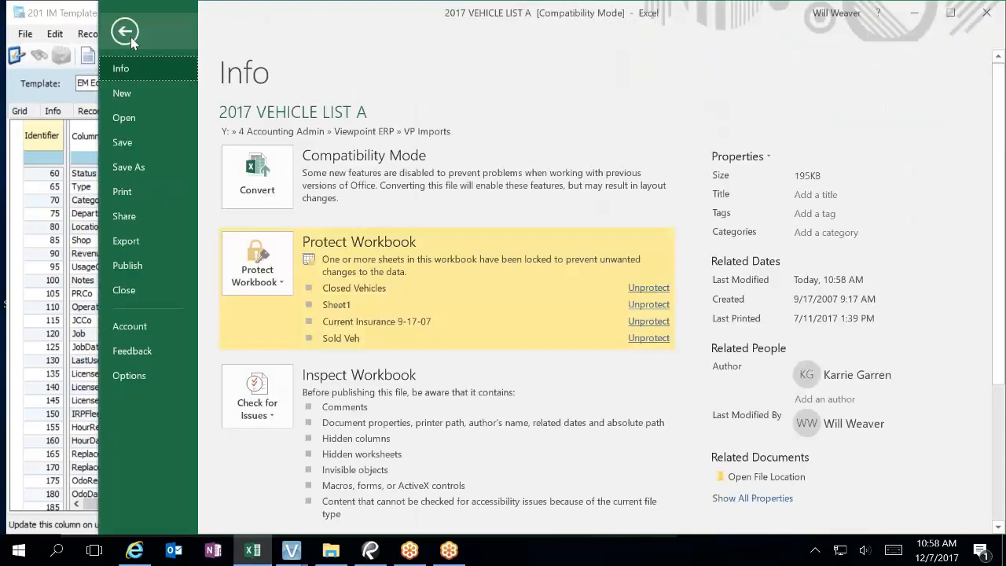
click(131, 37)
click(74, 8)
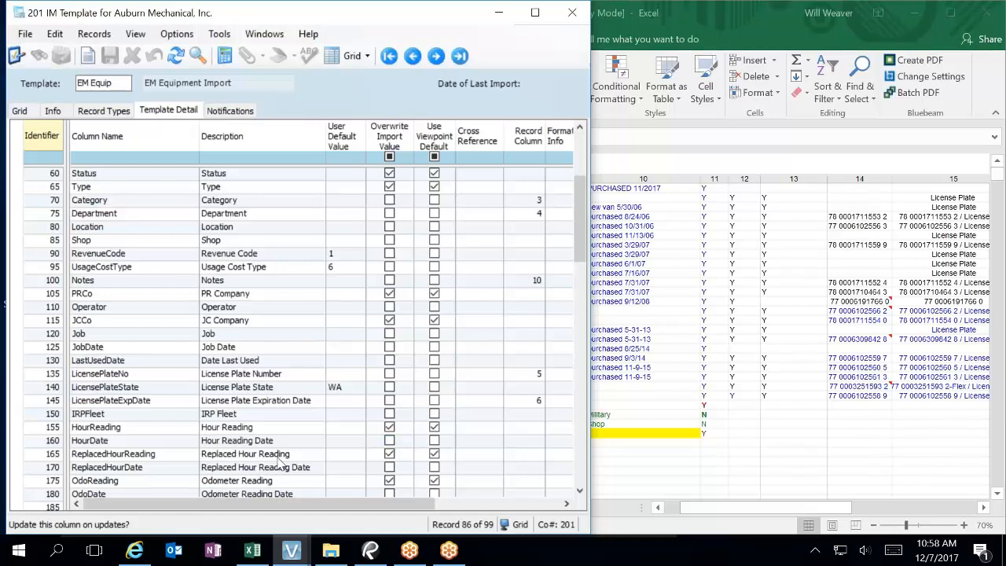
Step: Scroll the Template Detail grid down to row 420 ExpLife and select its User Default Value cell
scroll(279, 462, down, 2)
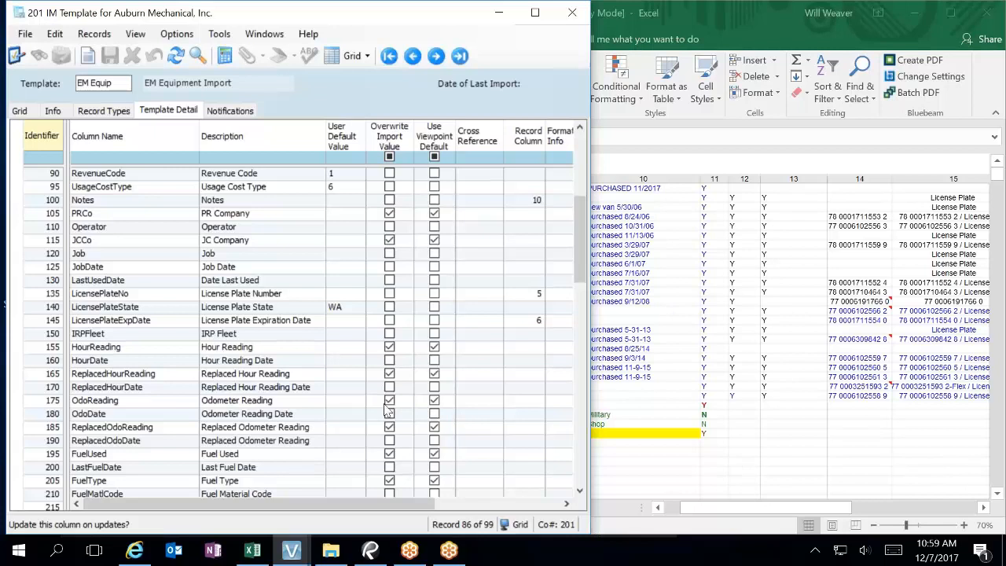
scroll(385, 407, down, 6)
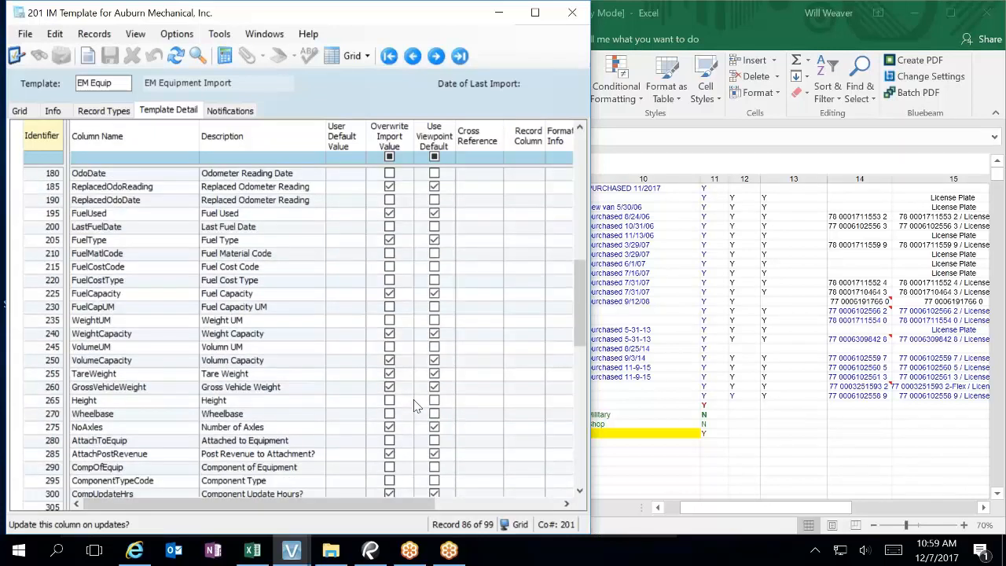
scroll(416, 406, down, 1)
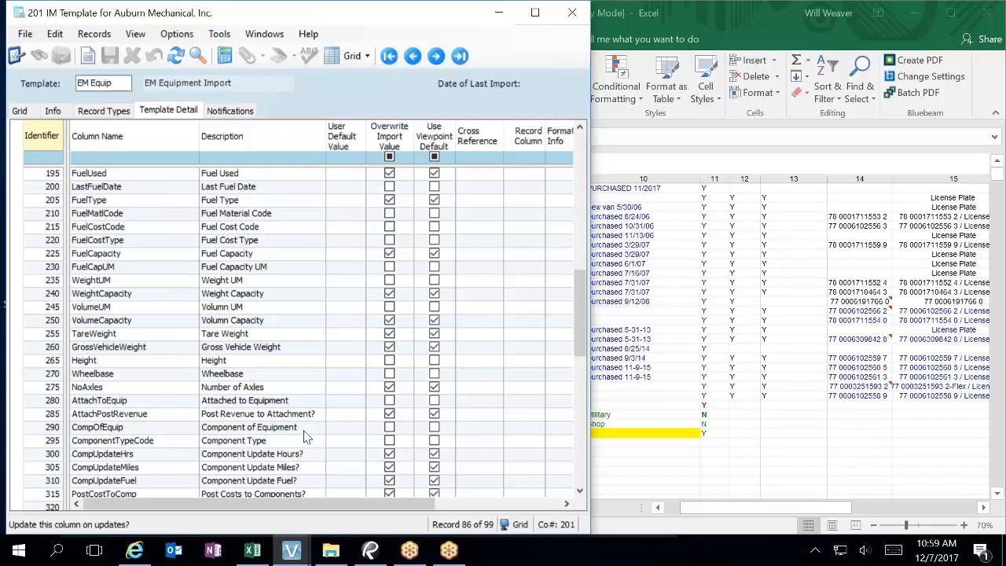
scroll(306, 437, down, 4)
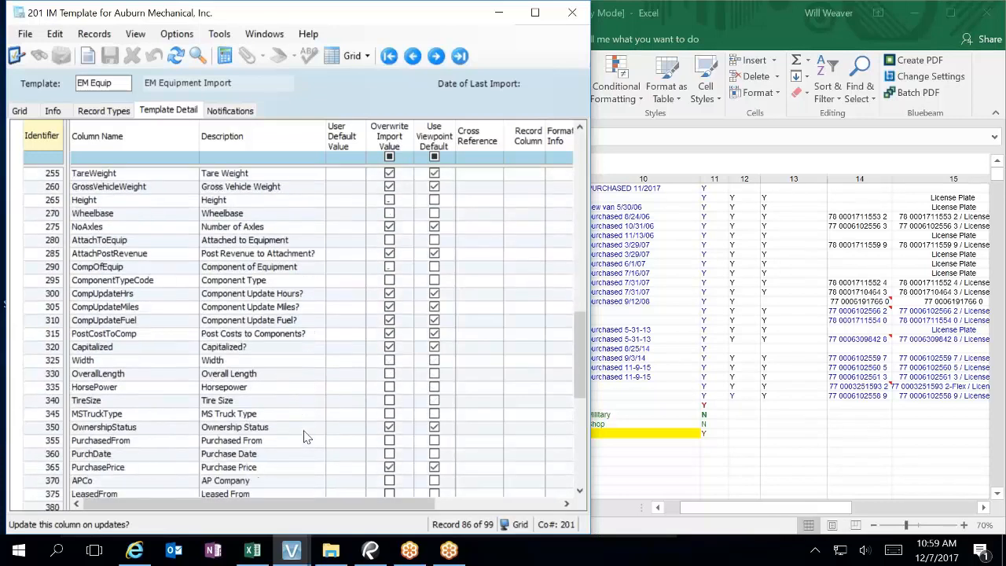
scroll(306, 438, down, 1)
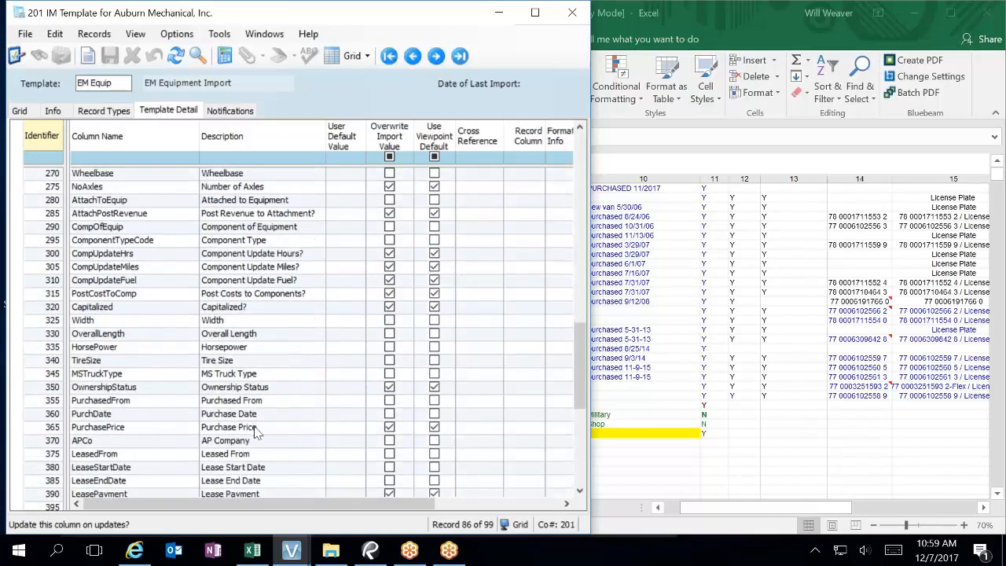
scroll(283, 429, down, 1)
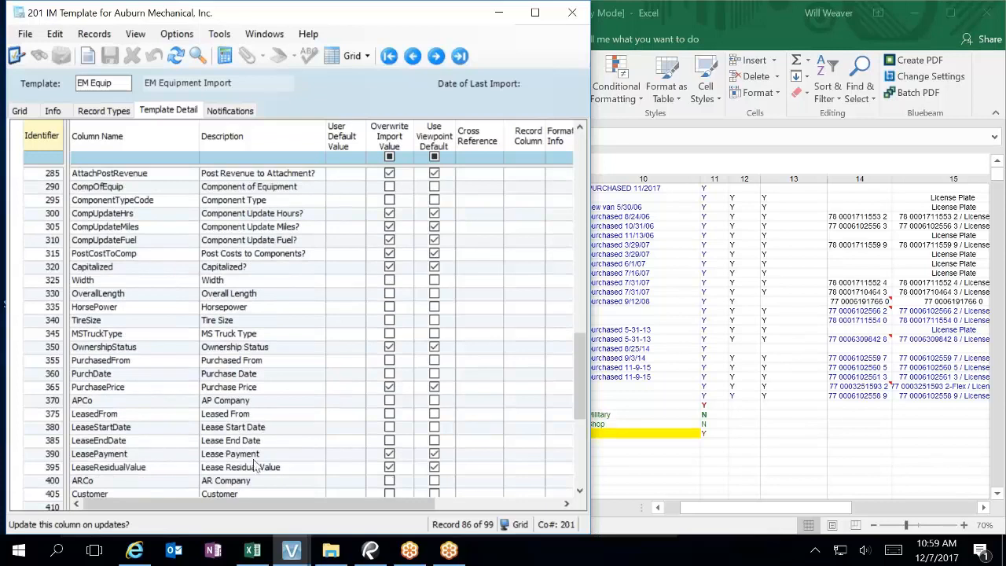
scroll(263, 469, down, 1)
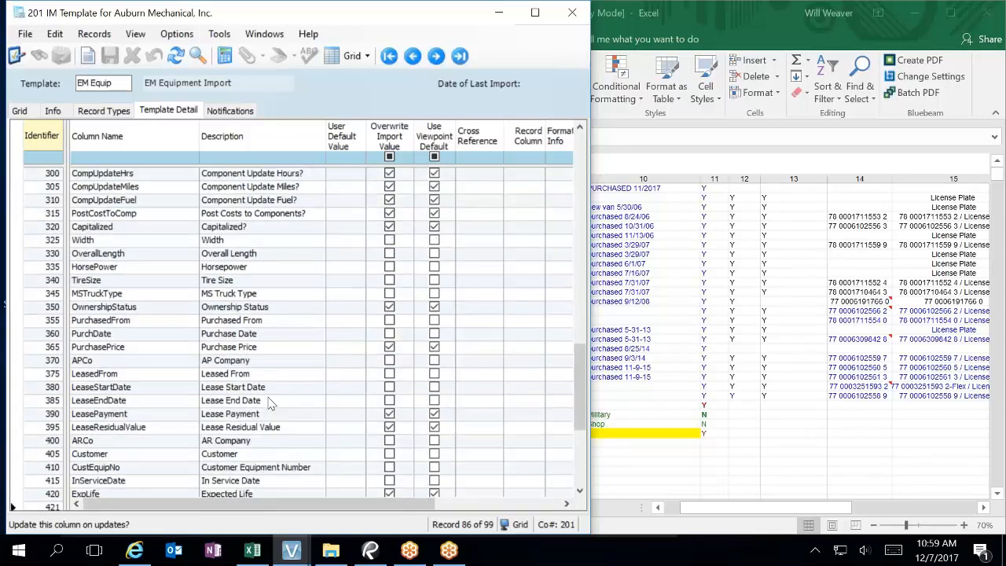
scroll(293, 445, down, 1)
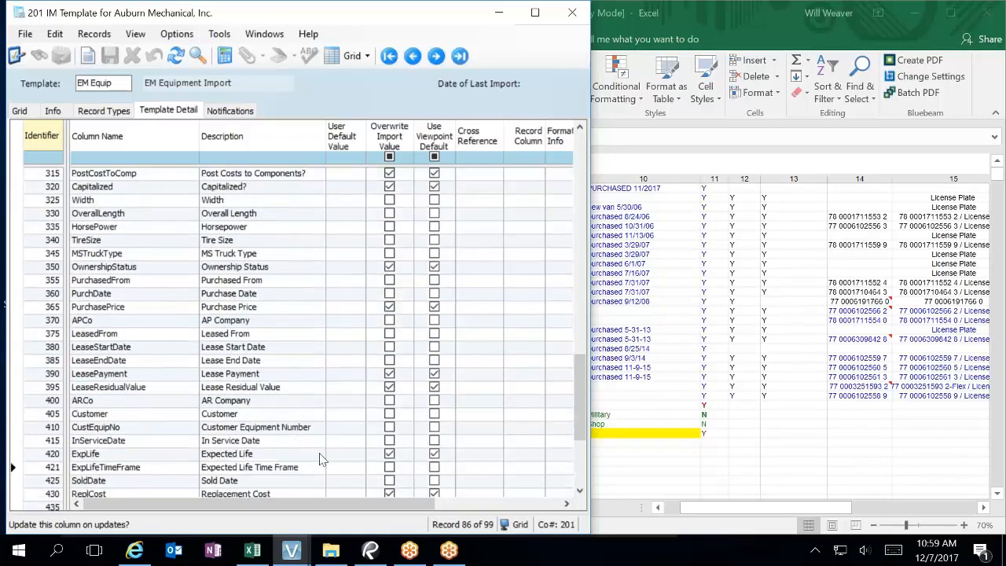
click(353, 455)
Step: Enter a default value for ExpLife and uncheck its Overwrite Import Value and Use Viewpoint Default boxes
text(0)
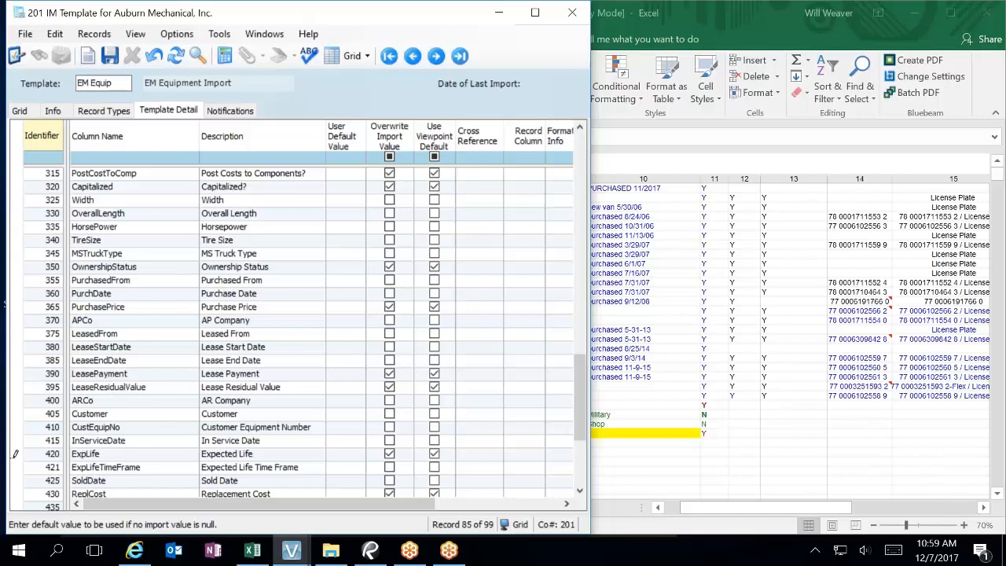
key(Tab)
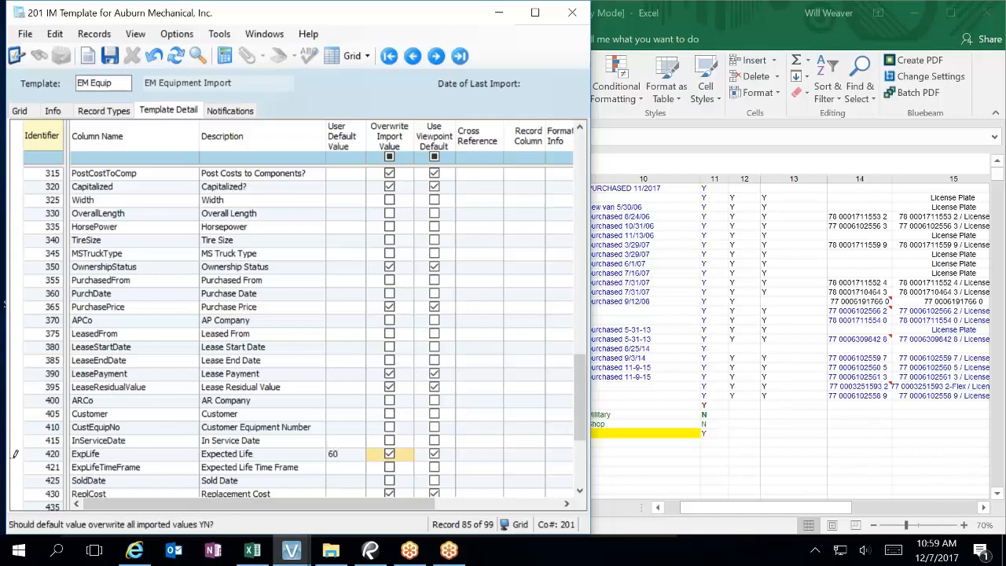
click(358, 482)
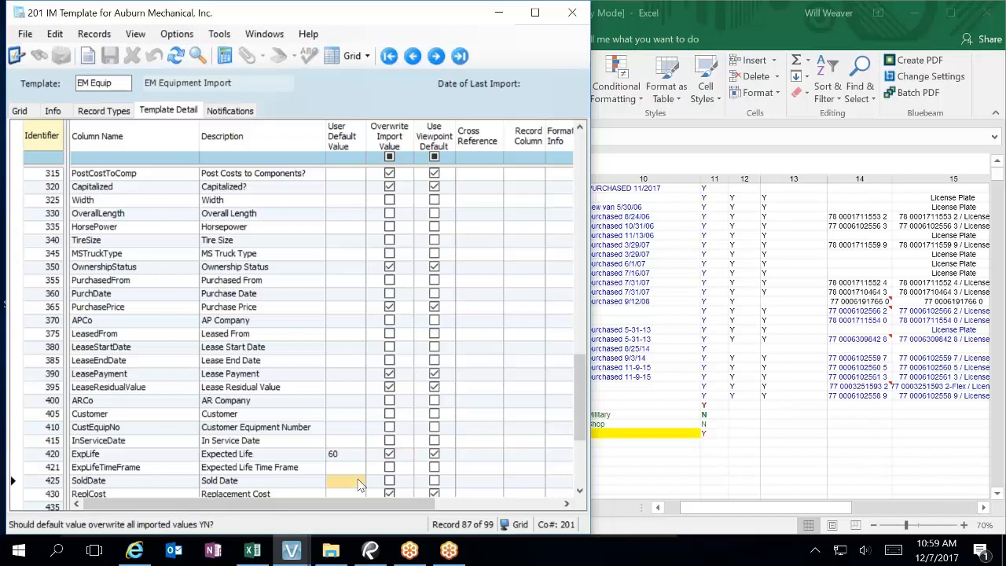
click(389, 454)
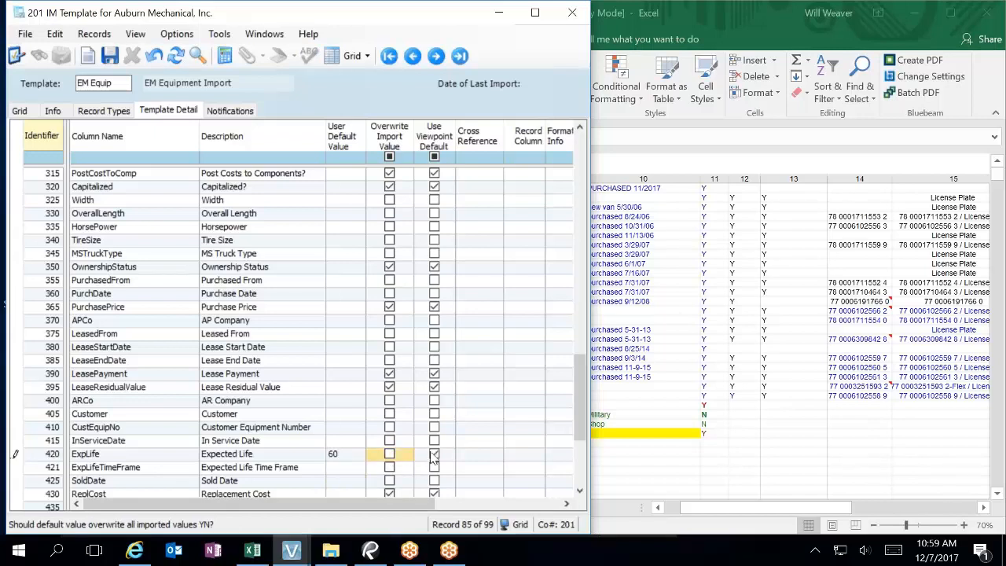
click(435, 456)
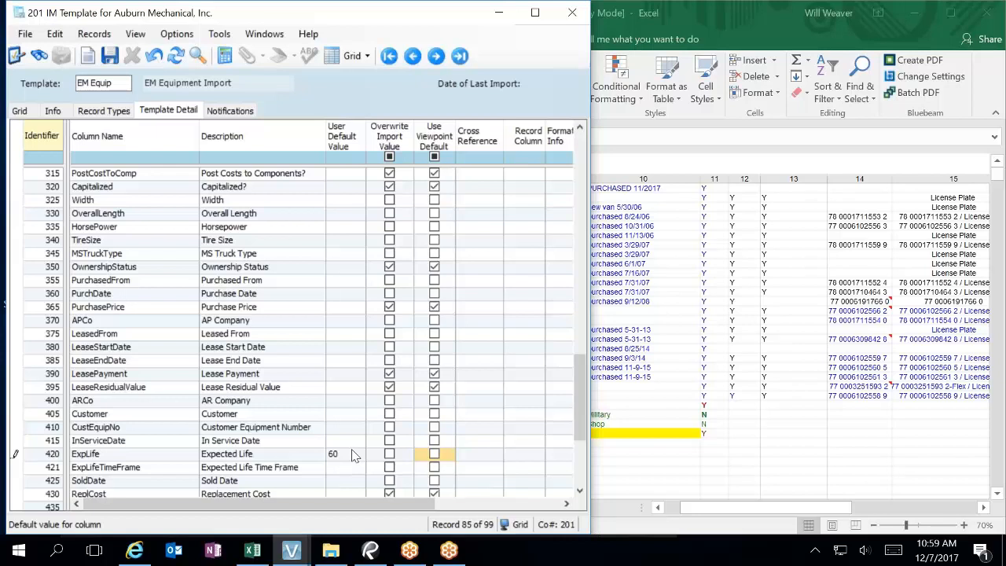
Step: Set ExpLifeTimeFrame's User Default Value to 60
click(345, 468)
click(346, 468)
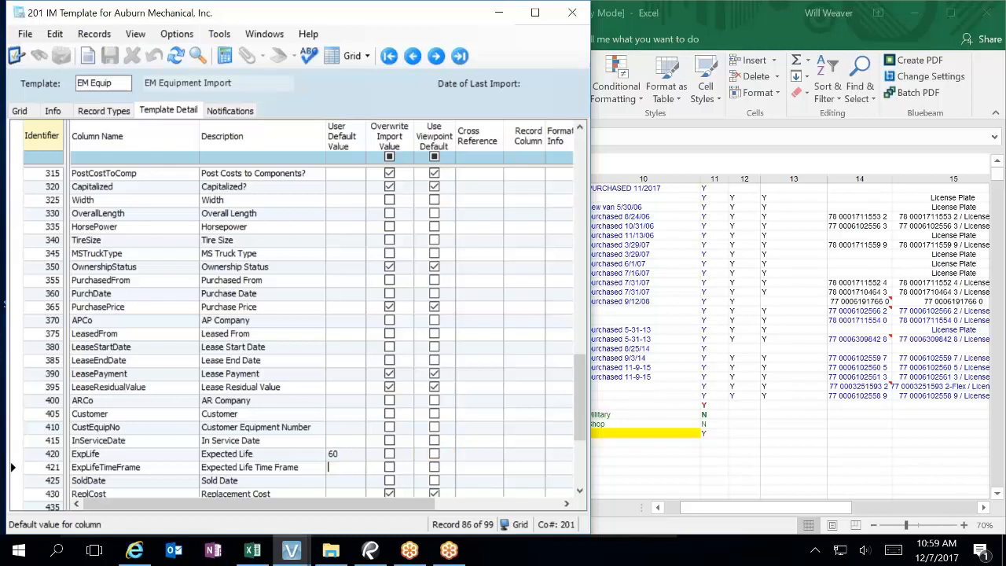
text(60)
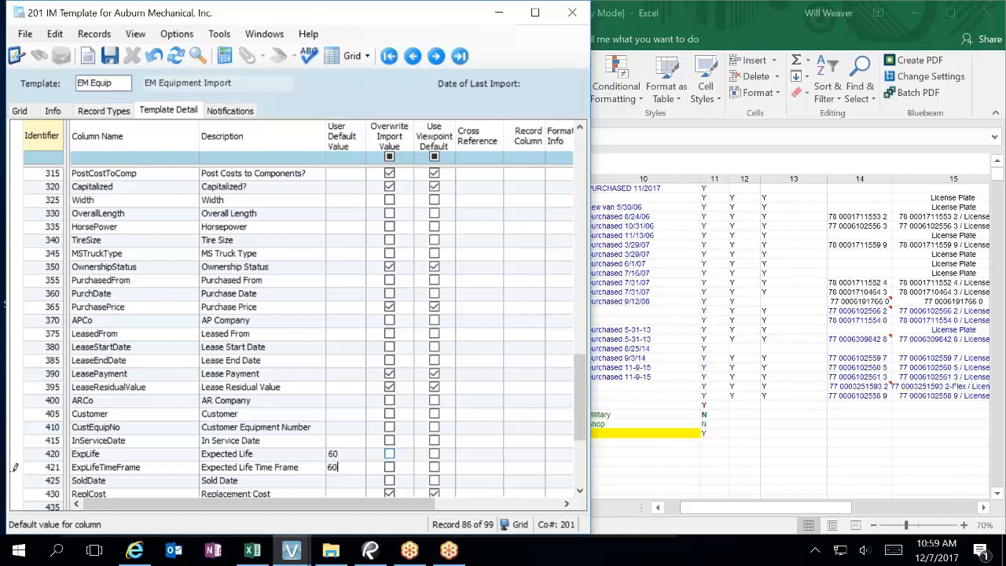
Step: Clear ExpLife's default value and re-check its Overwrite Import Value and Use Viewpoint Default boxes
click(350, 456)
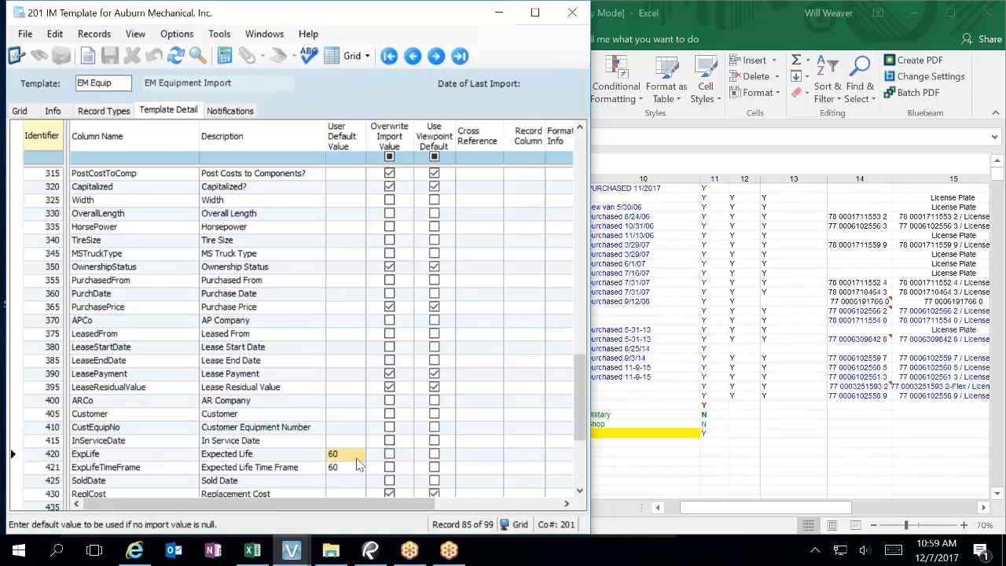
click(338, 454)
key(BackSpace)
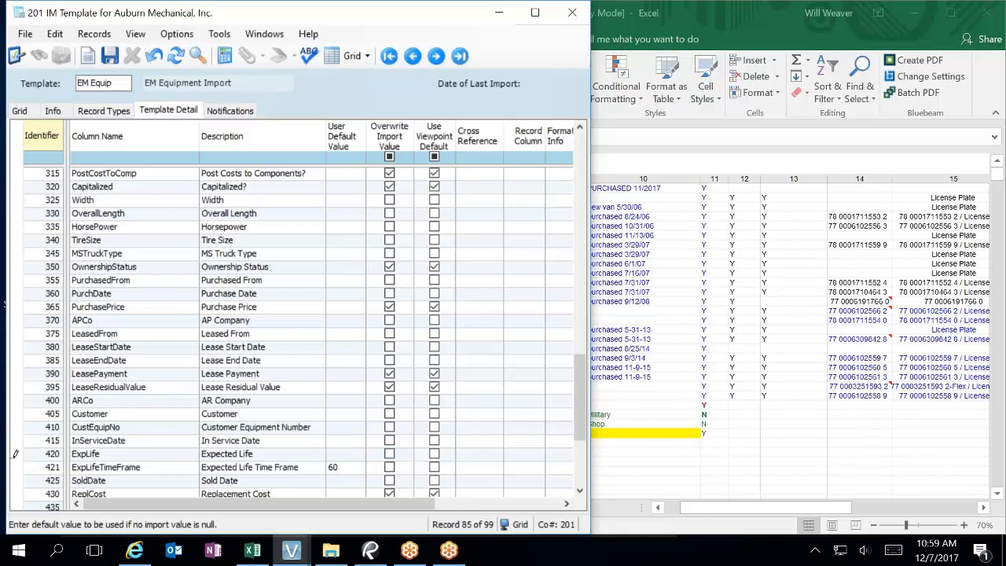
click(389, 453)
click(434, 453)
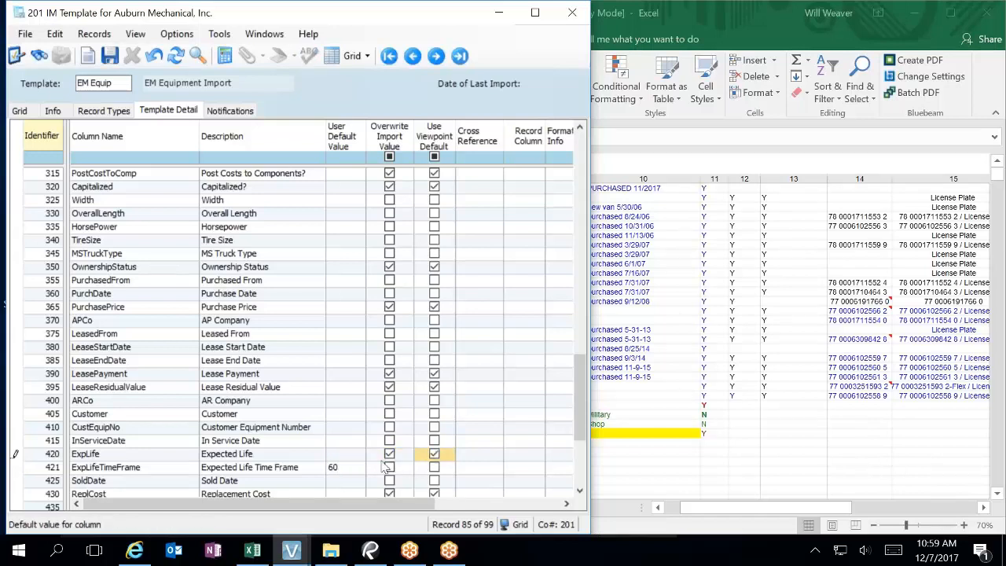
click(343, 473)
scroll(343, 480, down, 3)
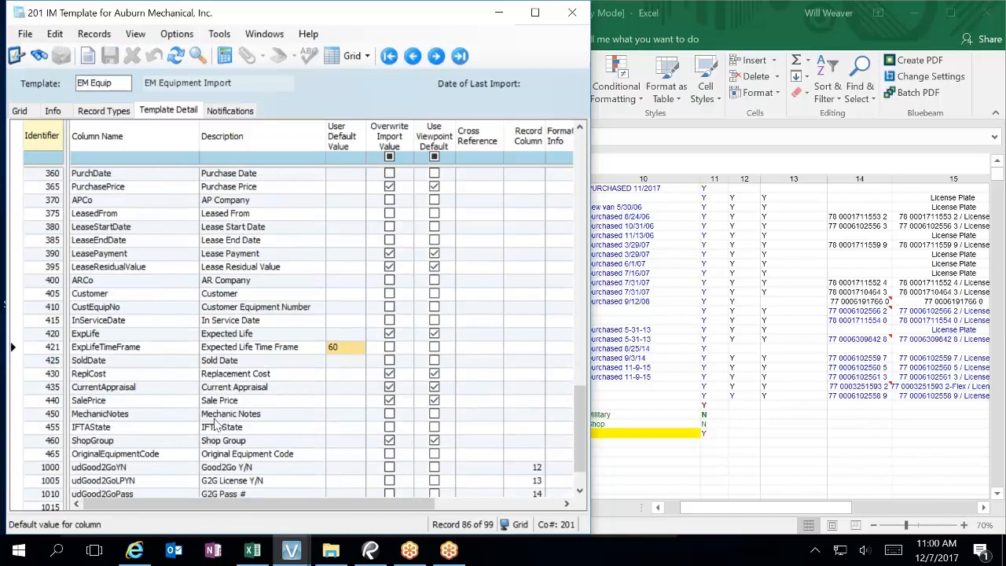
scroll(264, 404, down, 1)
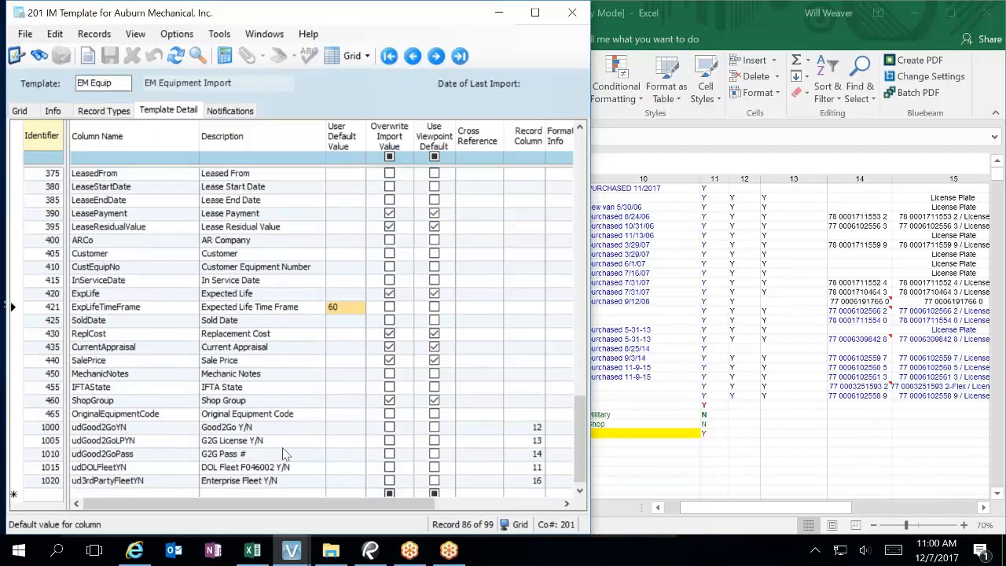
scroll(284, 454, up, 1)
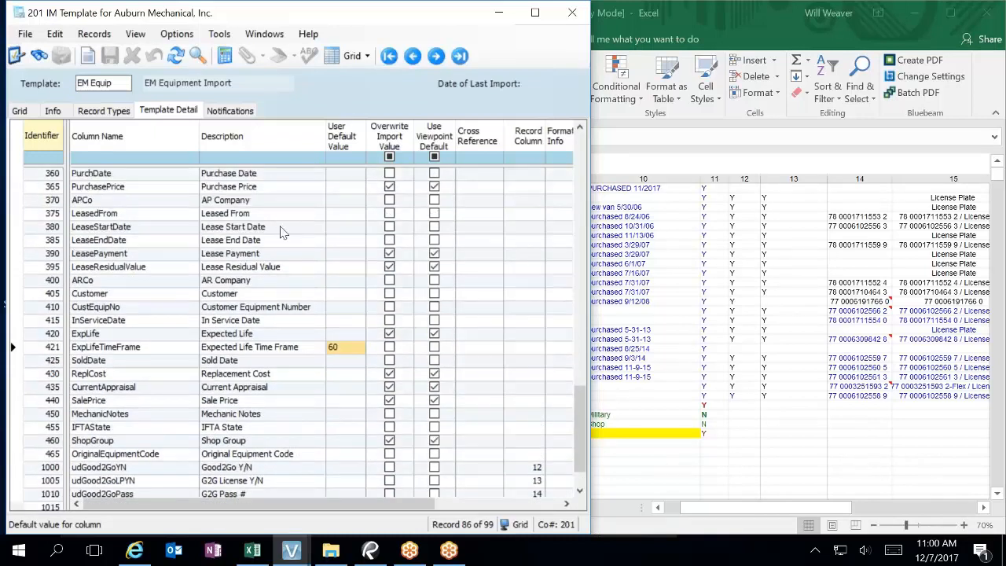
click(343, 219)
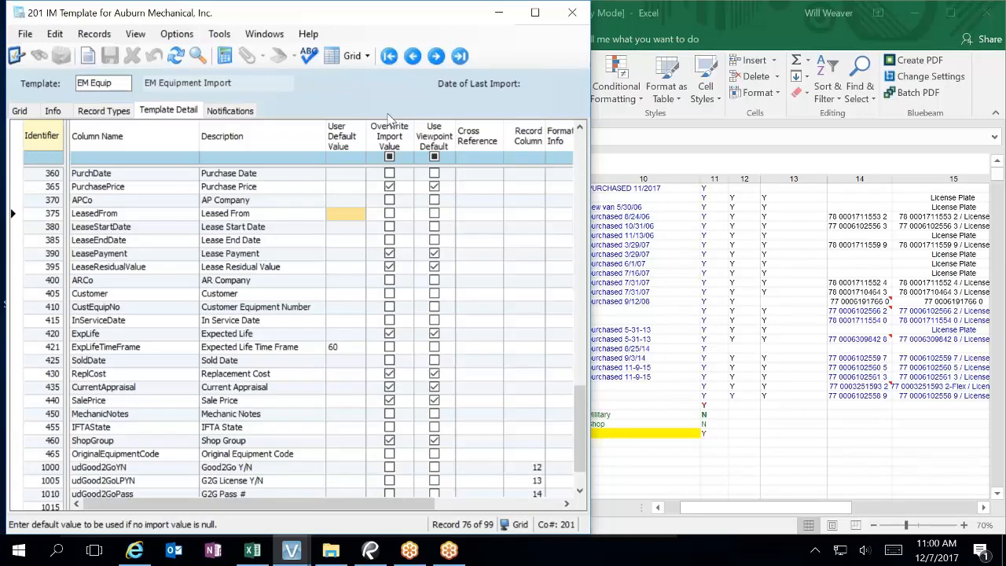
Step: Save the vehicle list workbook in Excel
click(677, 21)
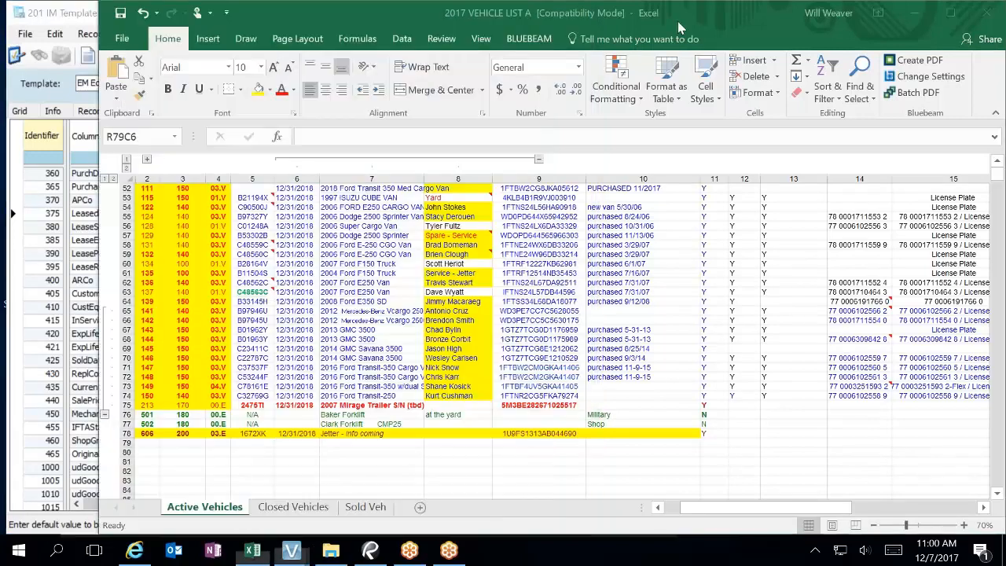
click(122, 39)
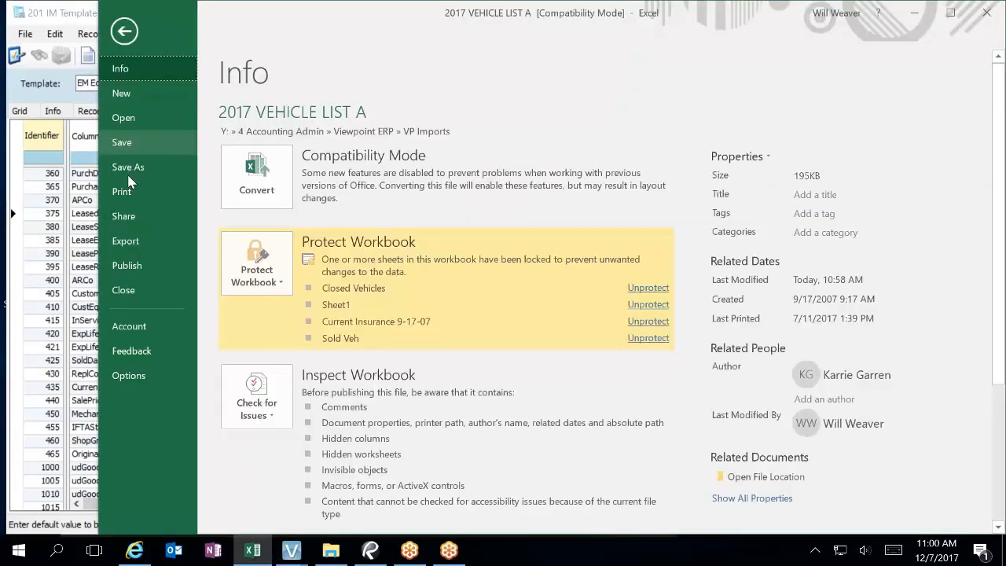
click(147, 142)
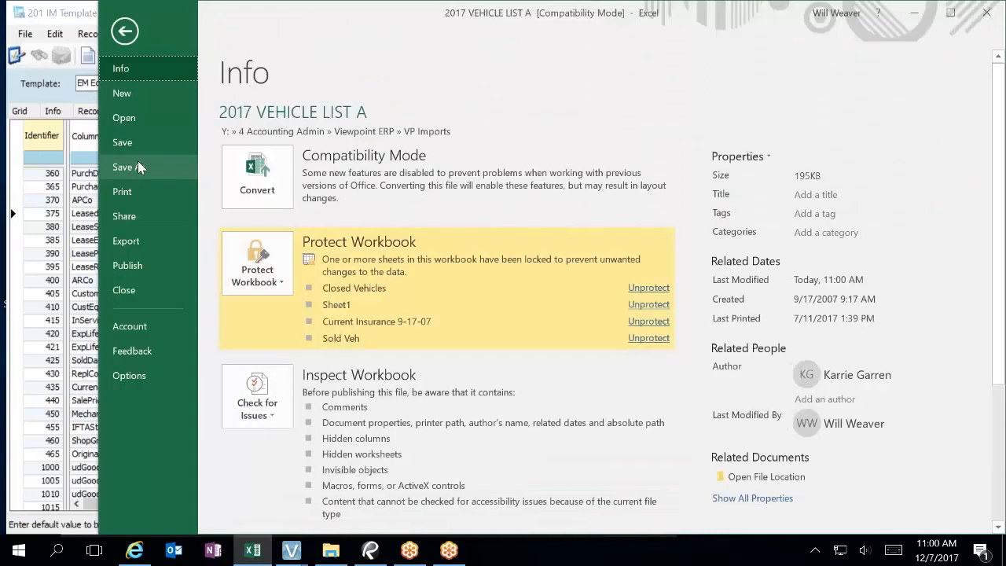
Step: Save the active sheet as Text (Tab delimited) named Copy of 2017 VEHICLE LIST A_FINAL
click(138, 166)
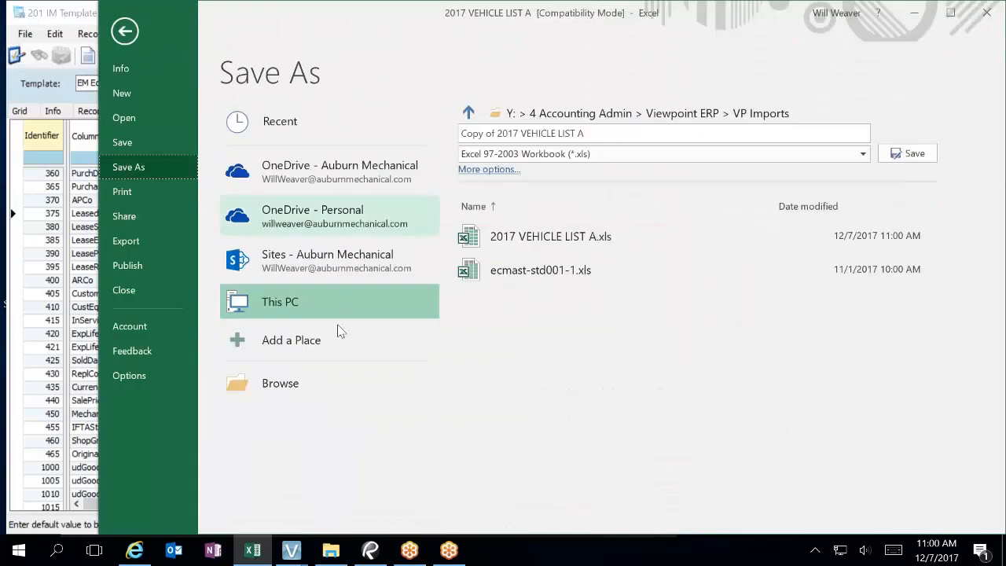
click(663, 157)
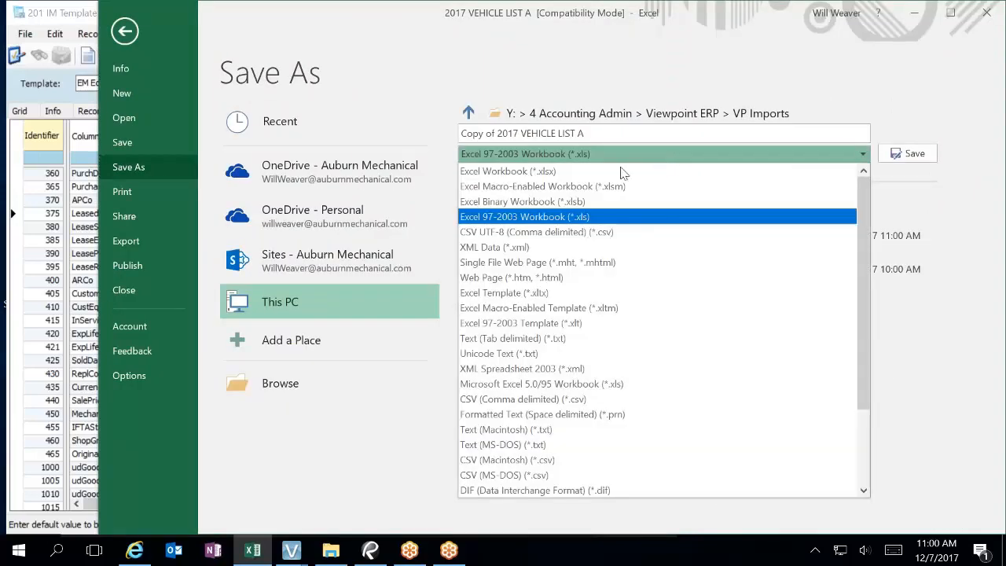
key(Down)
key(Down)
key(Down)
key(Down)
key(Down)
key(Down)
key(Down)
key(Return)
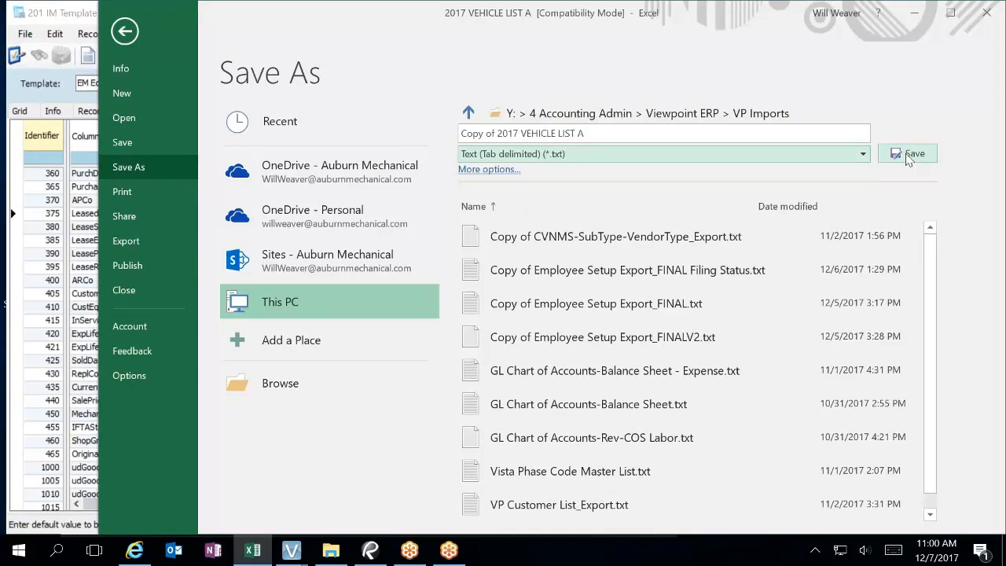
click(615, 136)
click(617, 138)
text(_FINAL)
key(Return)
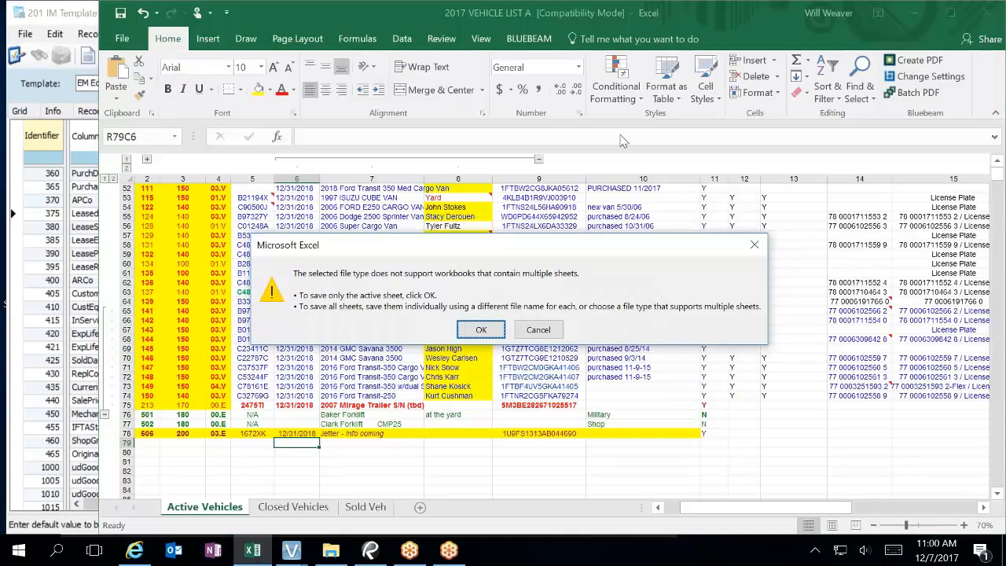
click(481, 329)
Step: Close Excel and the IM Template window, then launch IM Import
click(978, 12)
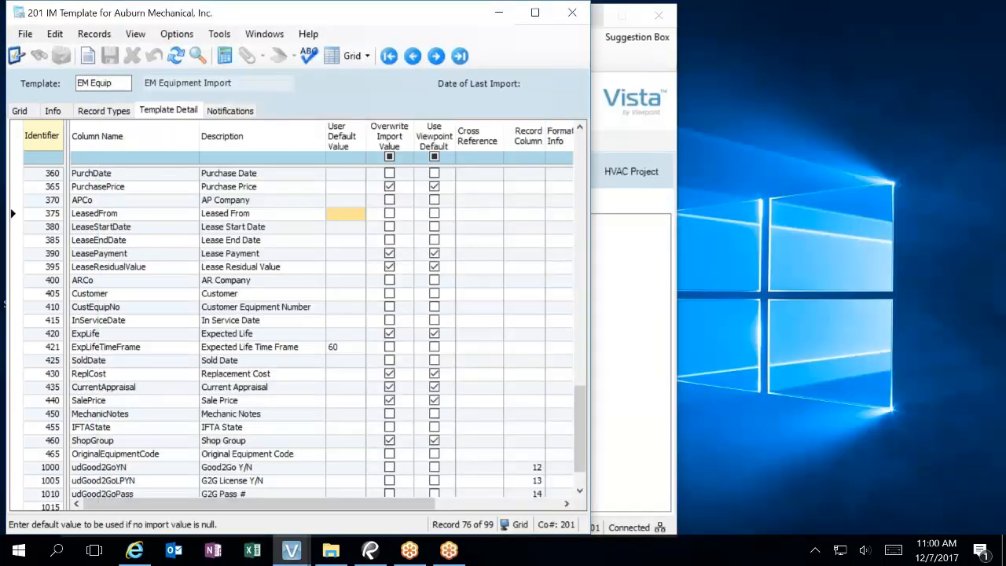
click(572, 12)
double_click(292, 235)
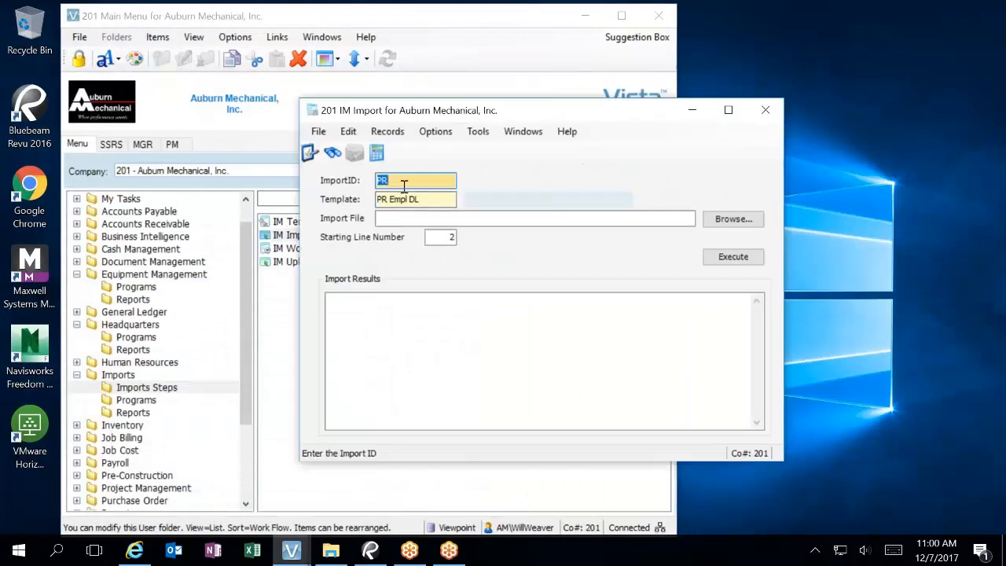
Step: Set ImportID to EM and choose the EM Equip template
double_click(404, 184)
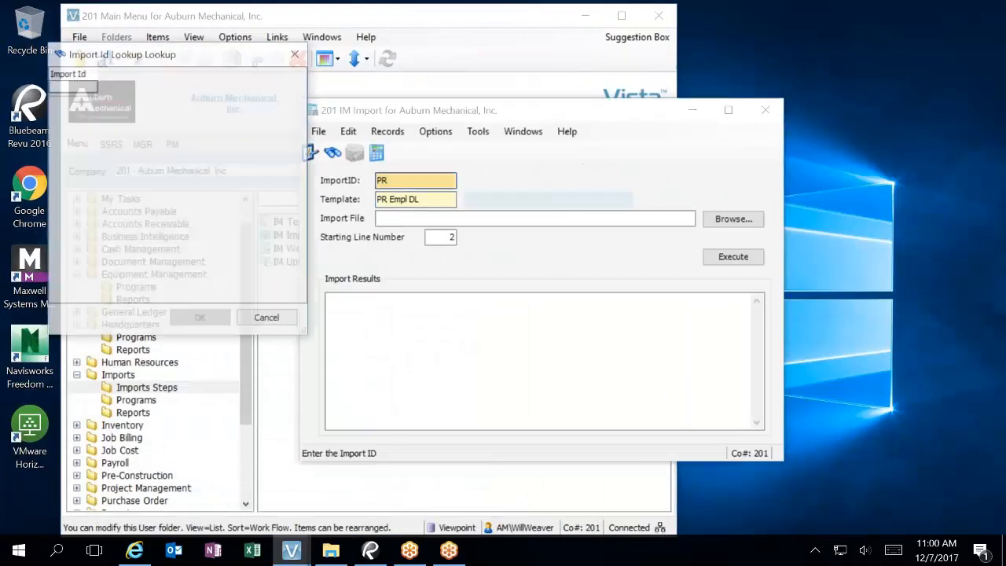
click(268, 319)
text(EM)
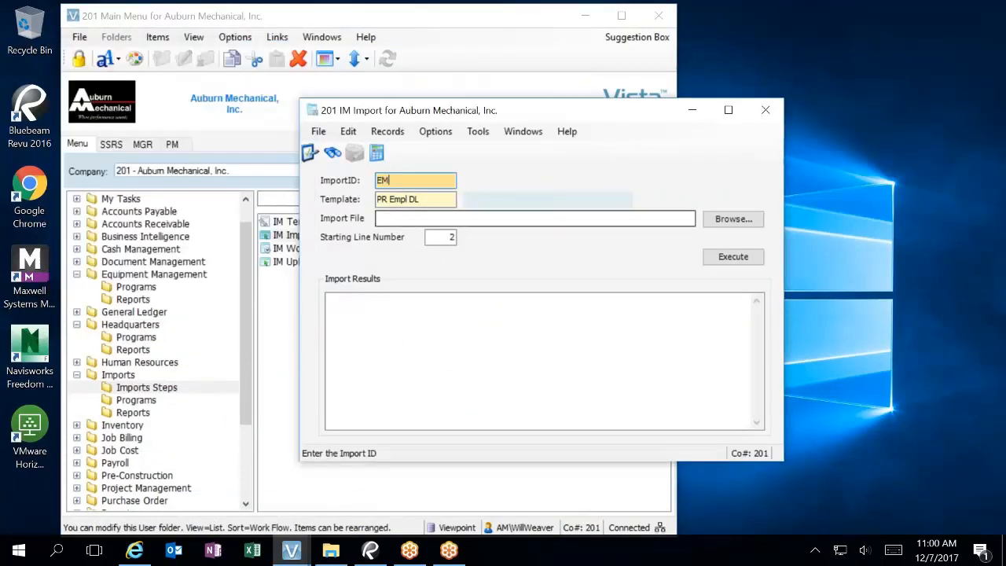
key(Tab)
key(F4)
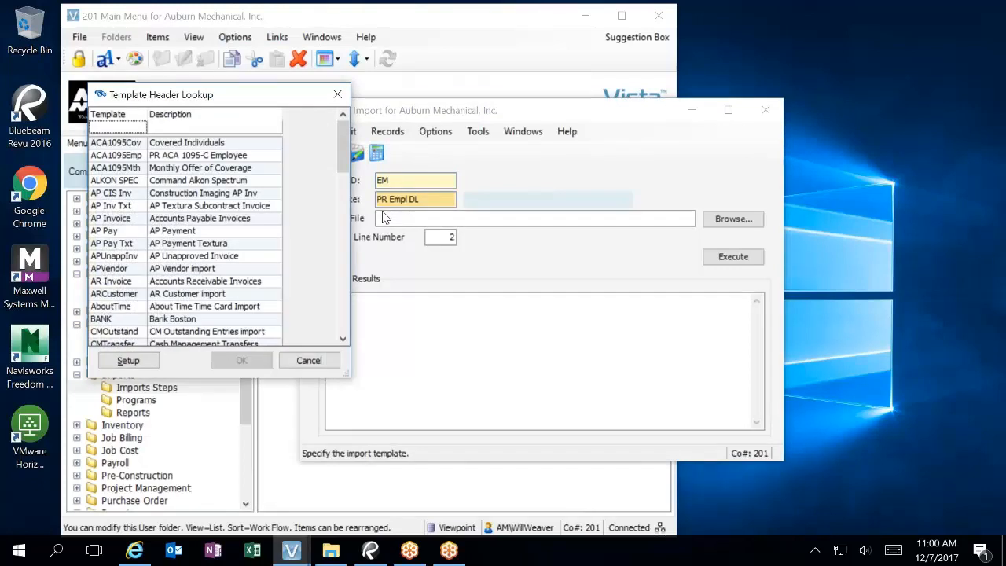
text(em e)
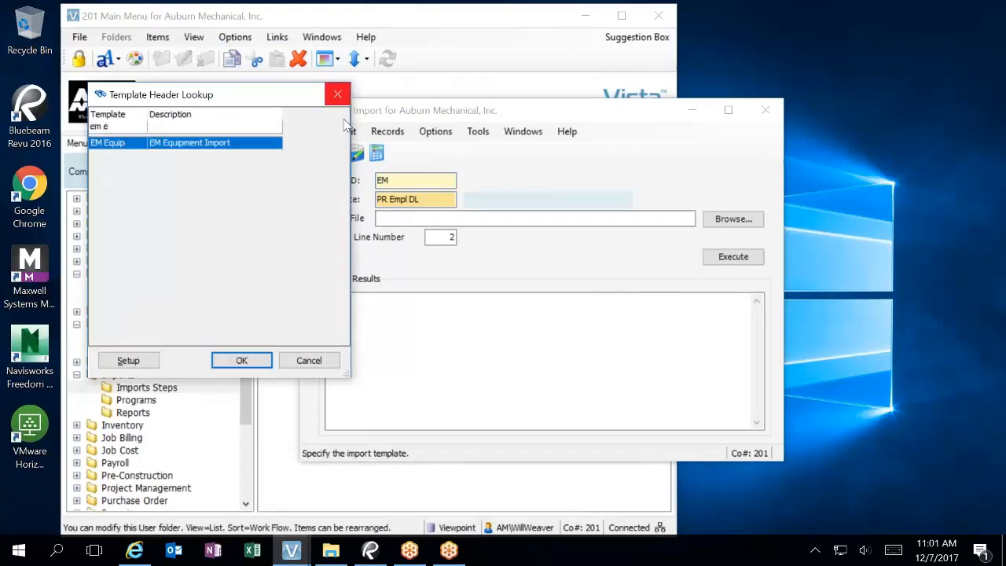
double_click(244, 145)
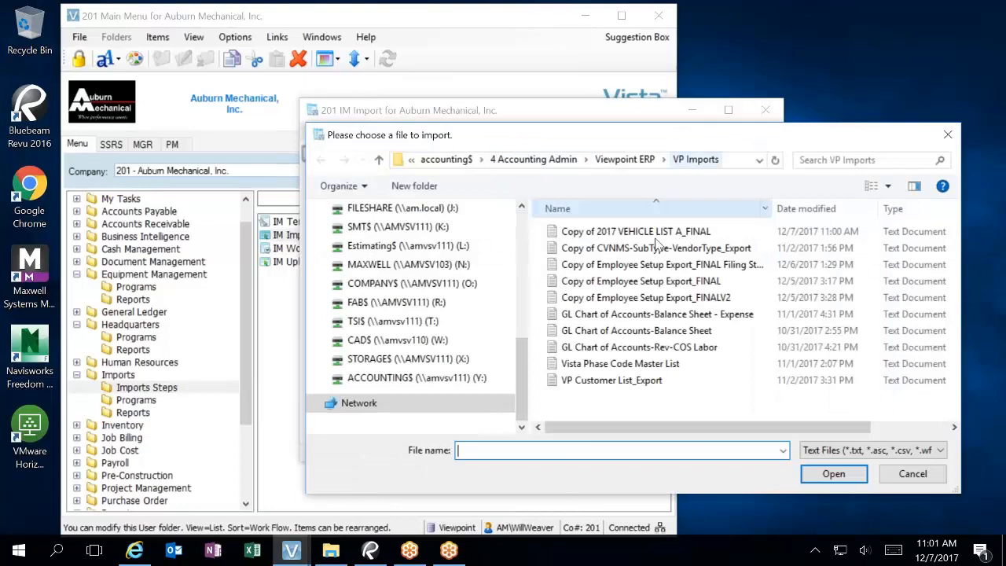
Step: Load Copy of 2017 VEHICLE LIST A_FINAL as the import file and execute the import
click(628, 231)
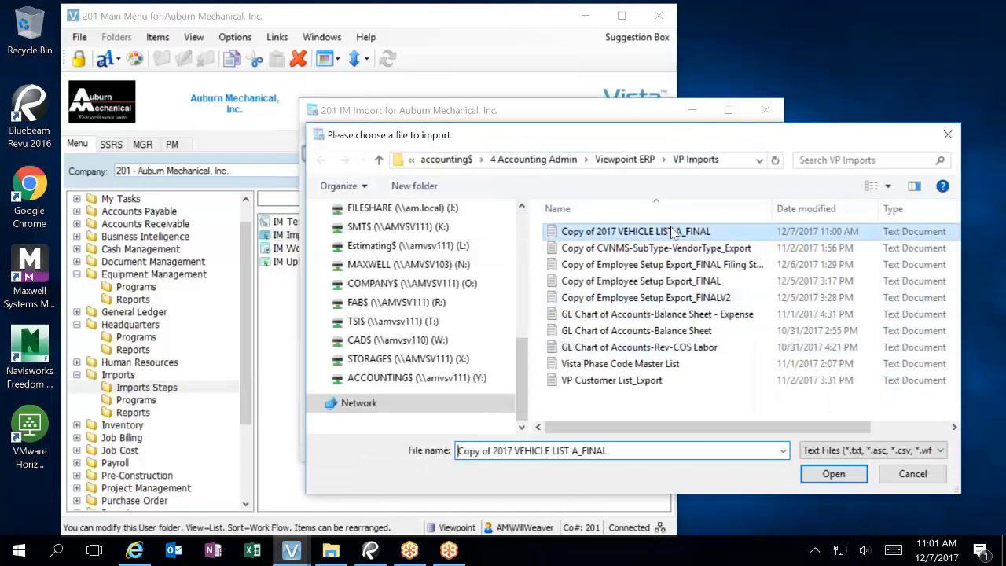
click(836, 476)
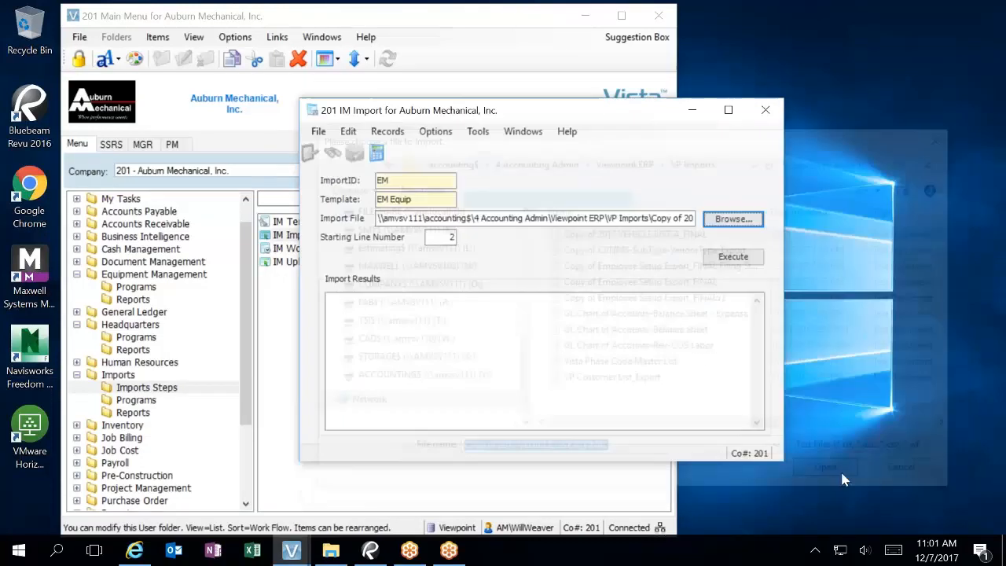
click(741, 258)
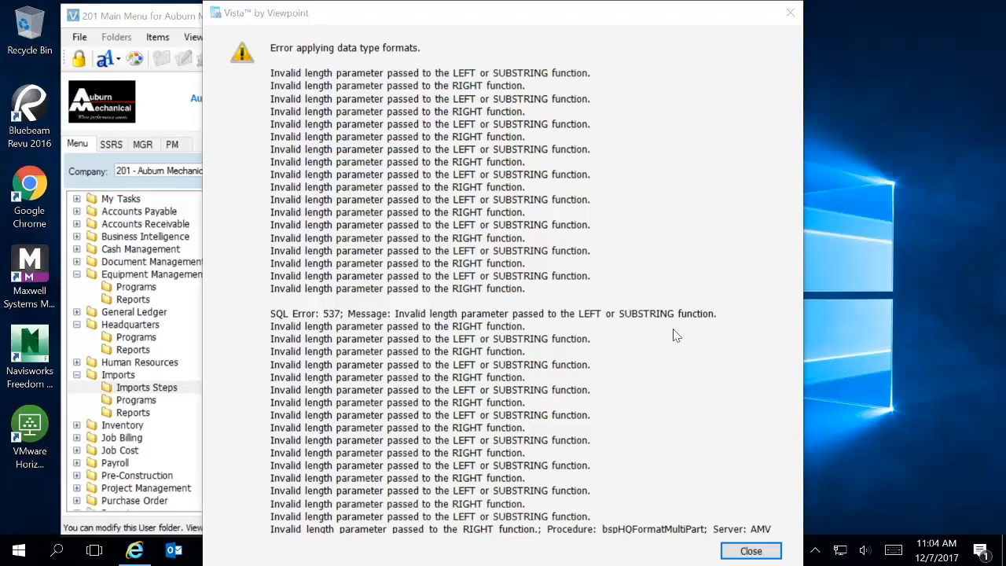
Step: Close the data type formats error, highlight the 65402 record count, and switch to Excel
click(749, 549)
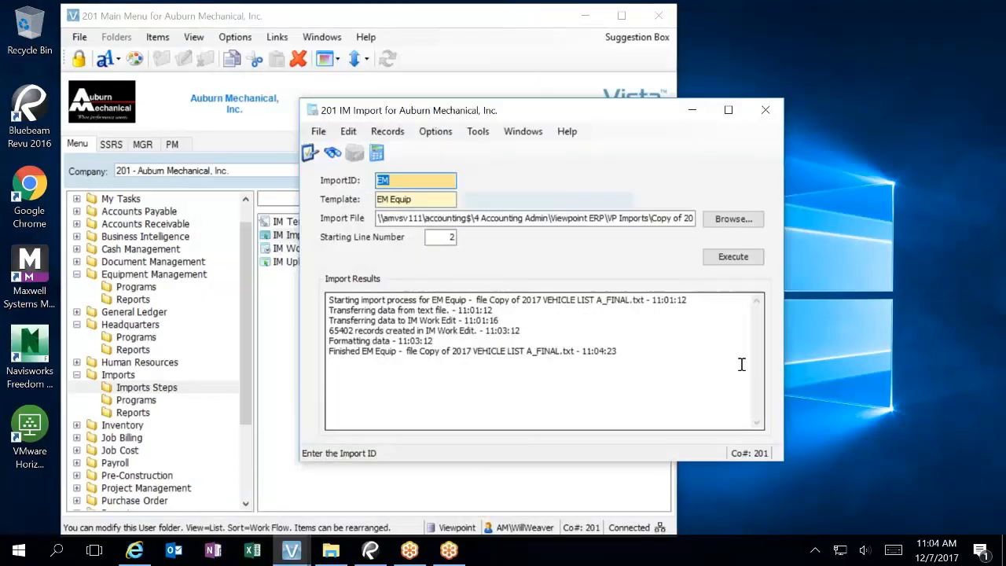
drag(328, 331, 343, 331)
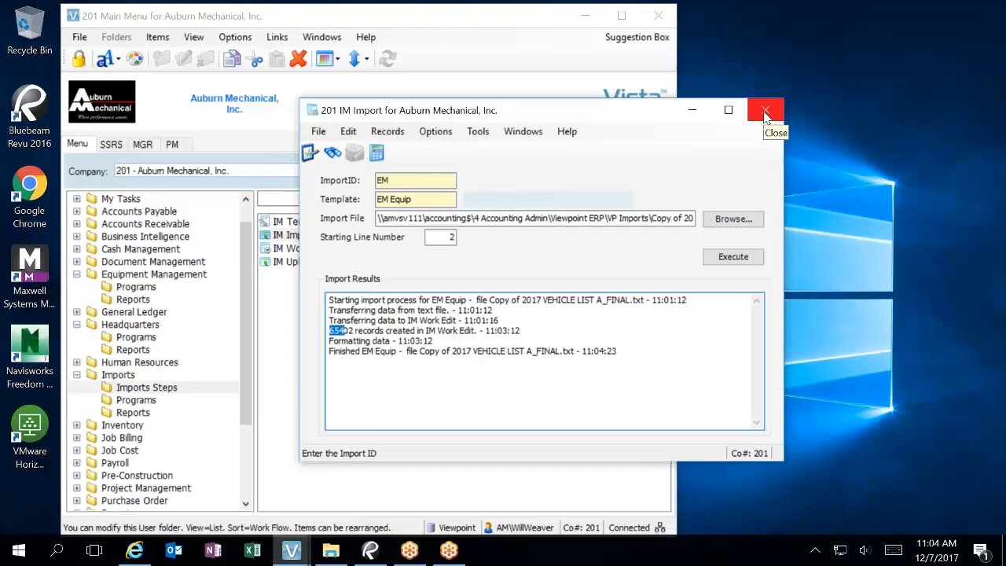
click(250, 553)
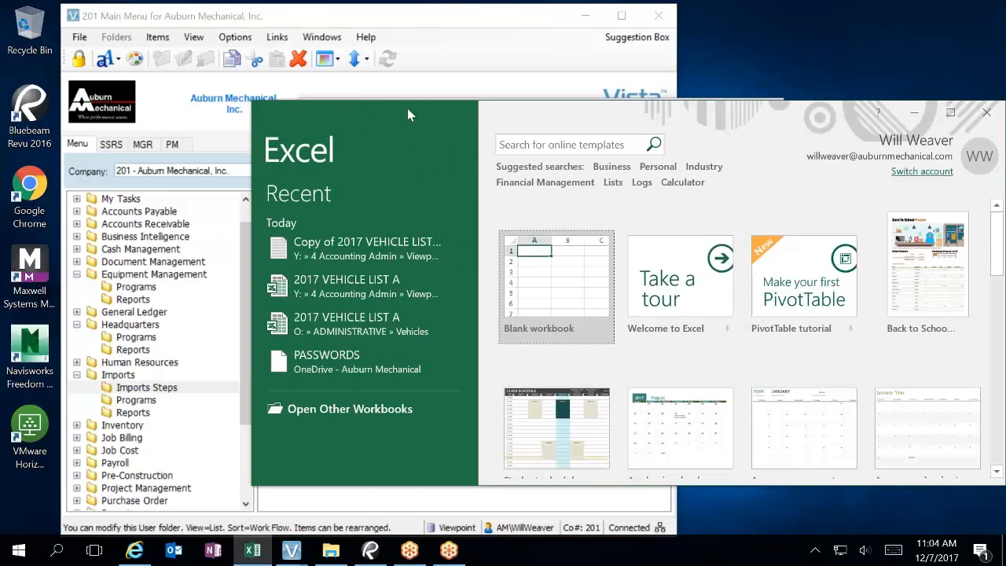
Step: Cancel the text import and open the 2017 VEHICLE LIST A workbook maximized
click(407, 255)
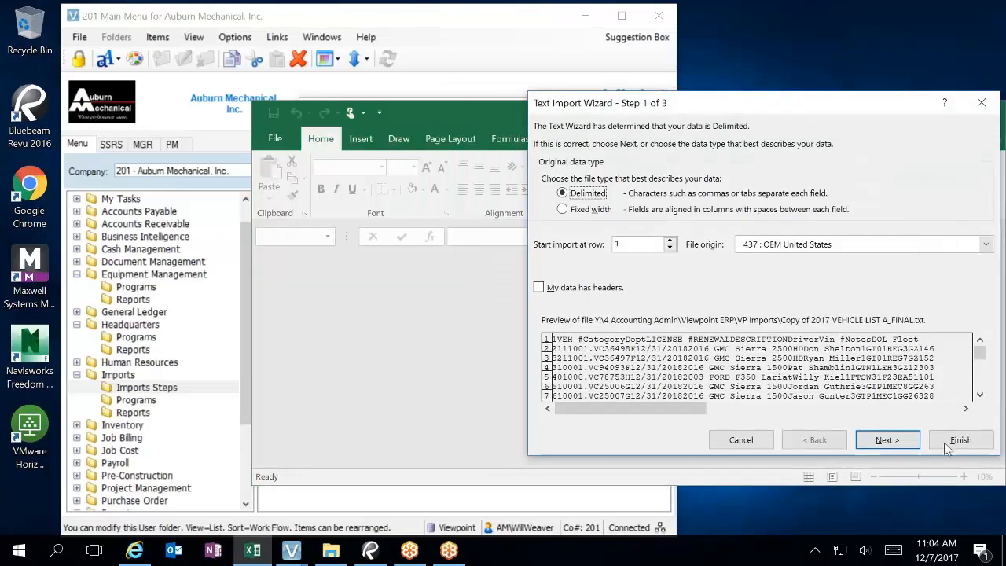
click(981, 102)
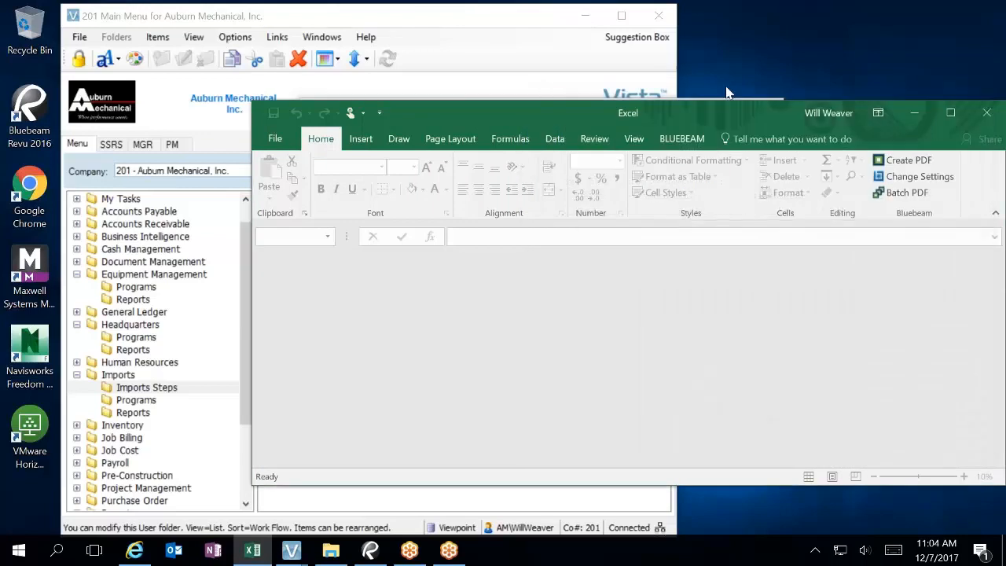
click(276, 138)
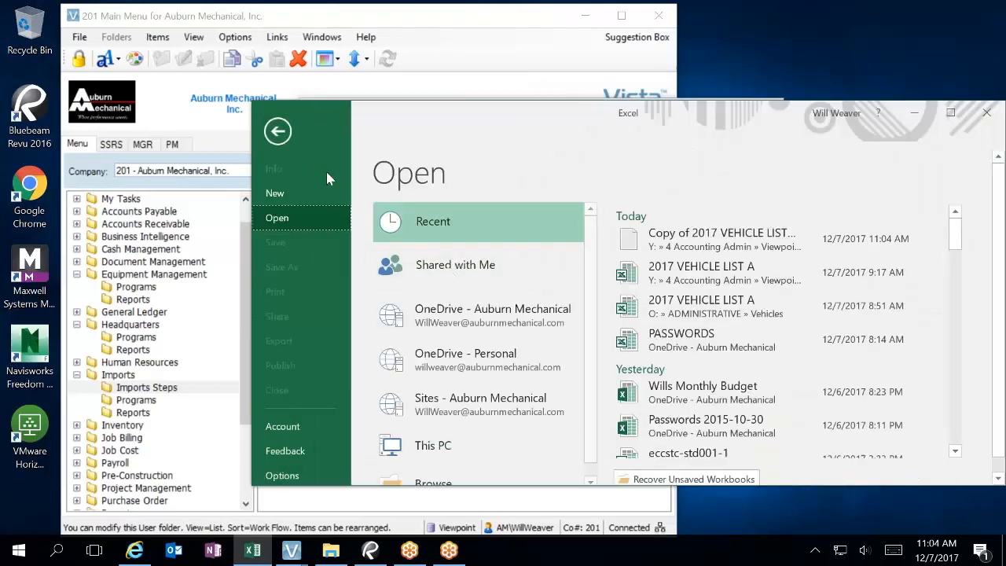
click(713, 271)
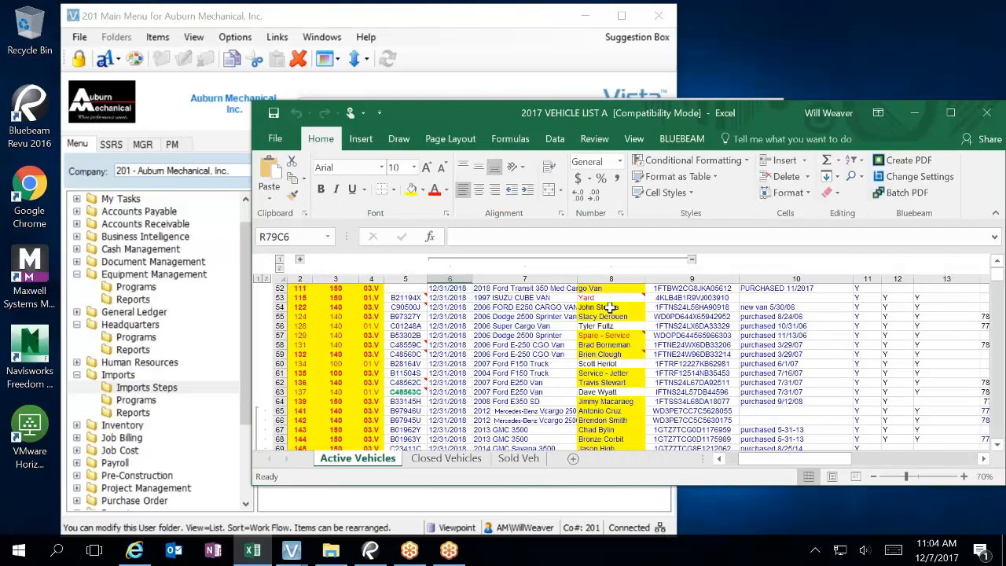
double_click(648, 119)
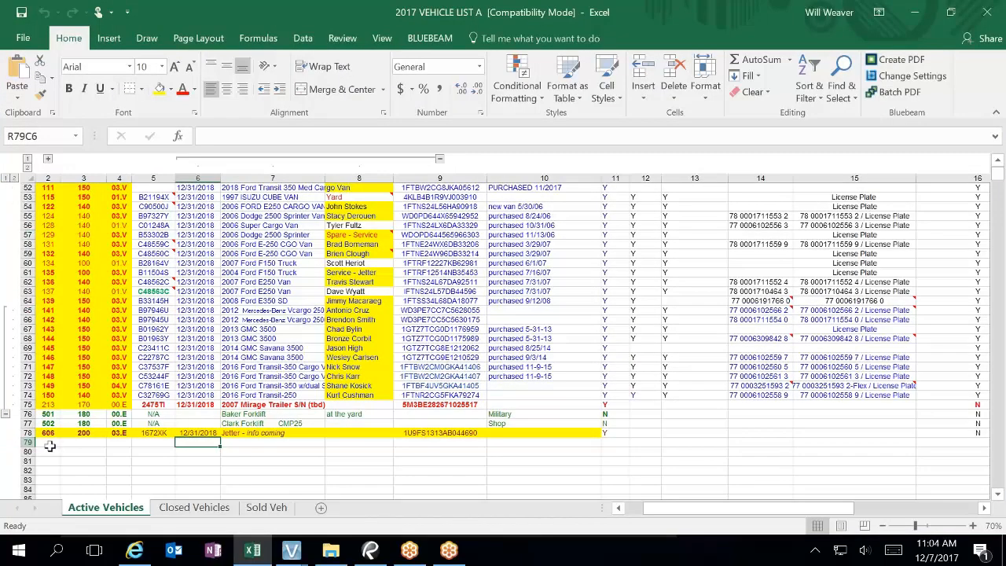
Step: Select the empty rows from row 79 down to 65403 and delete them
click(27, 442)
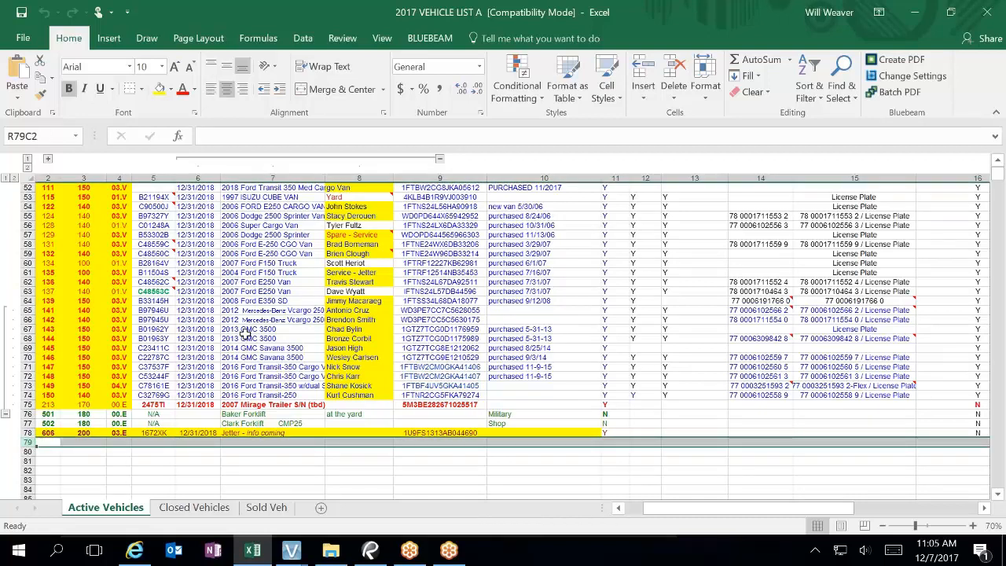
scroll(250, 333, up, 17)
scroll(250, 333, down, 20)
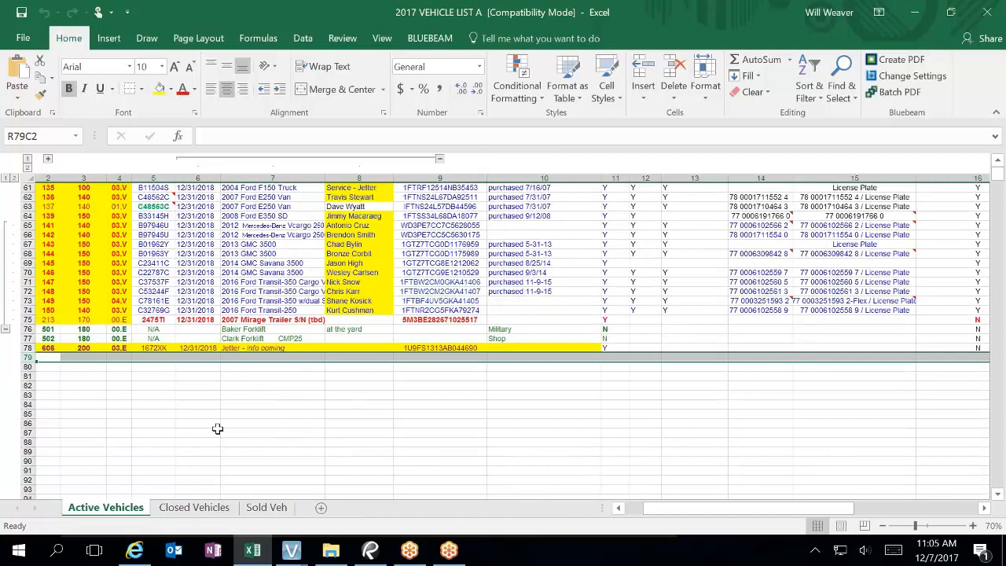
key(ctrl+shift+Down)
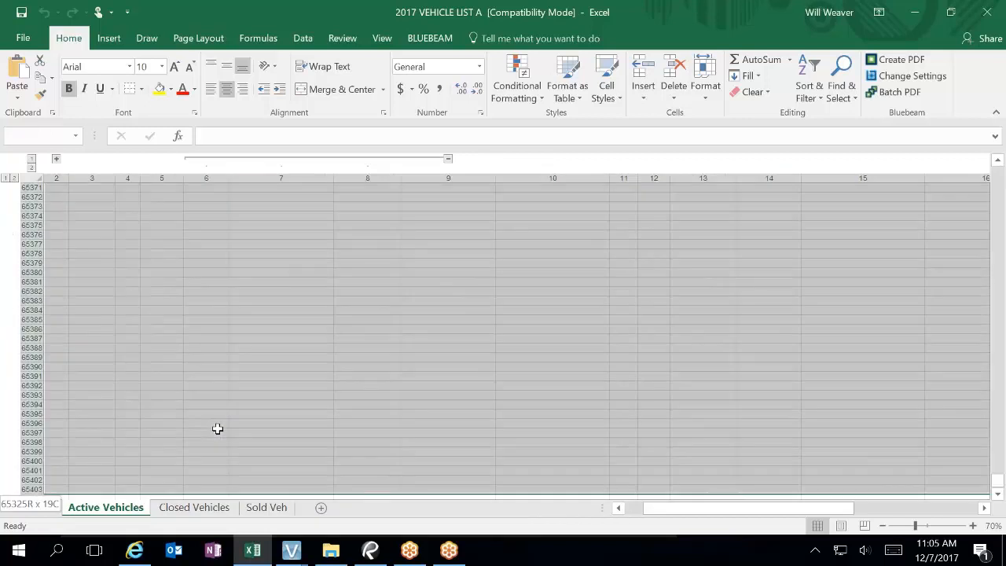
right_click(218, 428)
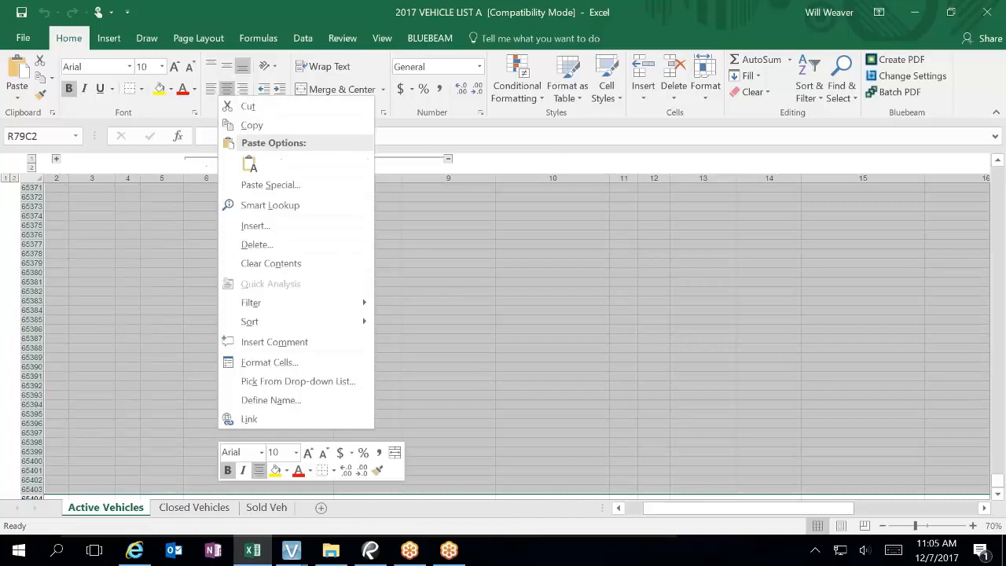
click(256, 244)
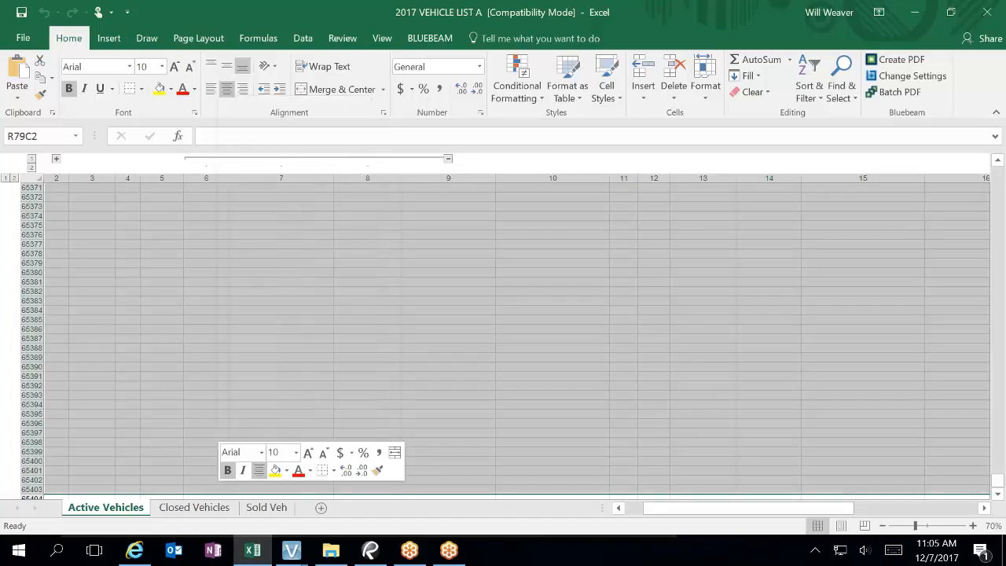
click(245, 296)
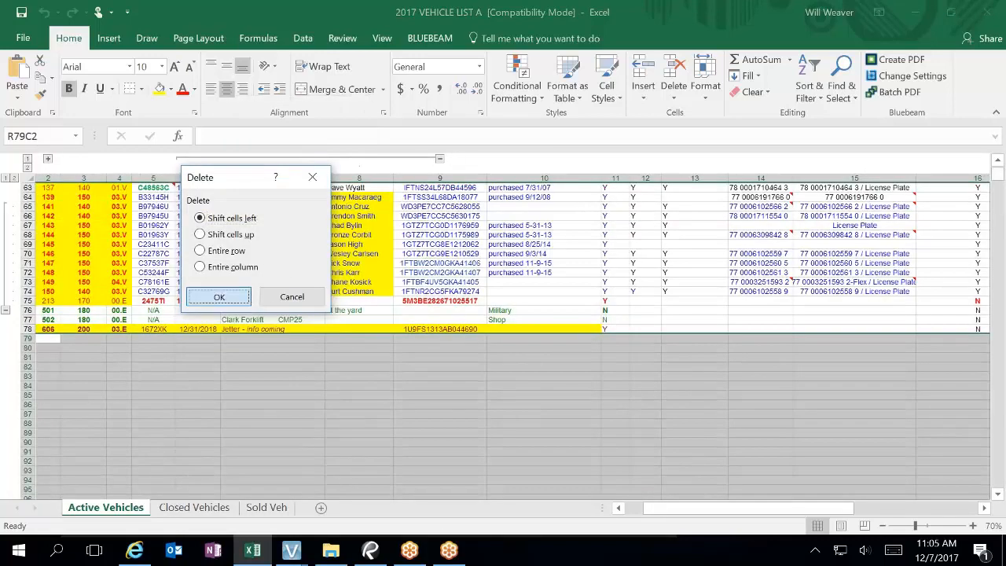
click(75, 345)
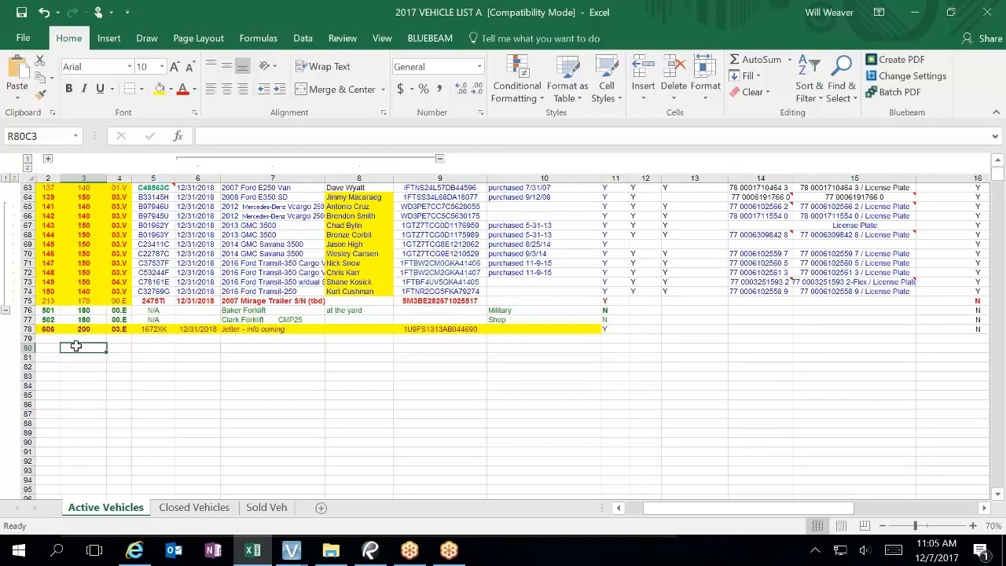
scroll(118, 353, up, 20)
scroll(149, 357, up, 1)
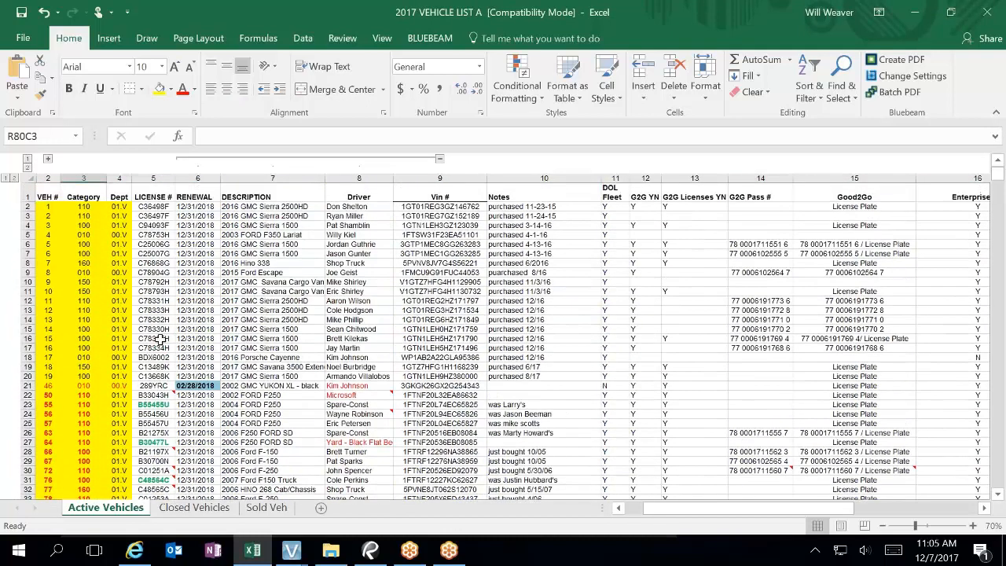
Step: Copy the vehicle table and paste it as values into a new blank sheet
drag(48, 196, 421, 480)
scroll(585, 389, down, 8)
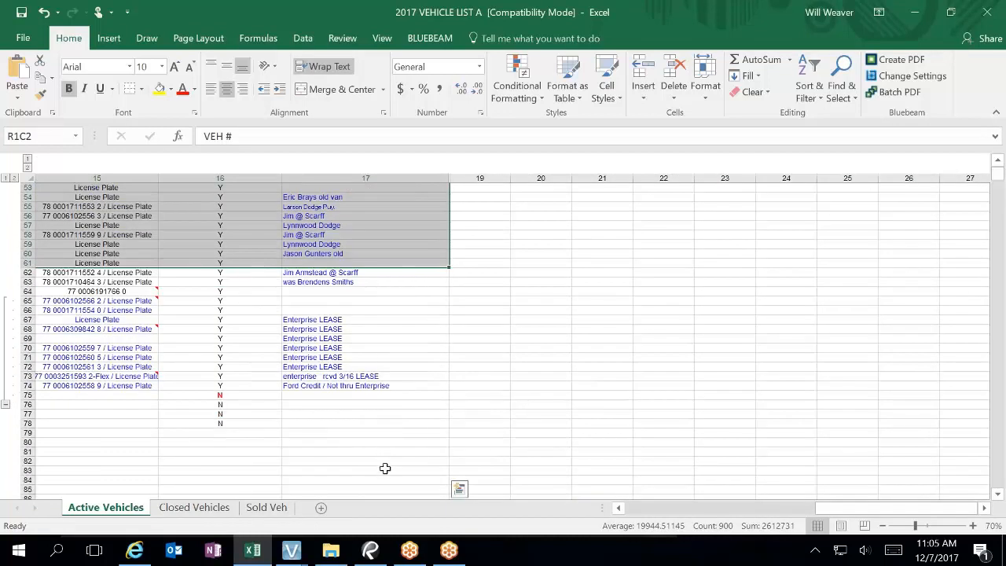
drag(386, 469, 523, 396)
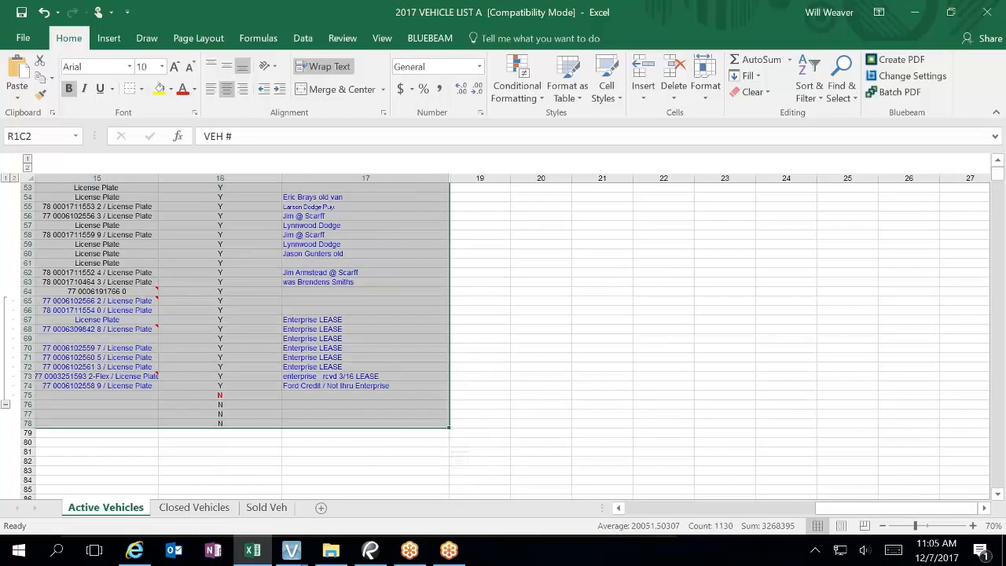
drag(659, 512, 617, 511)
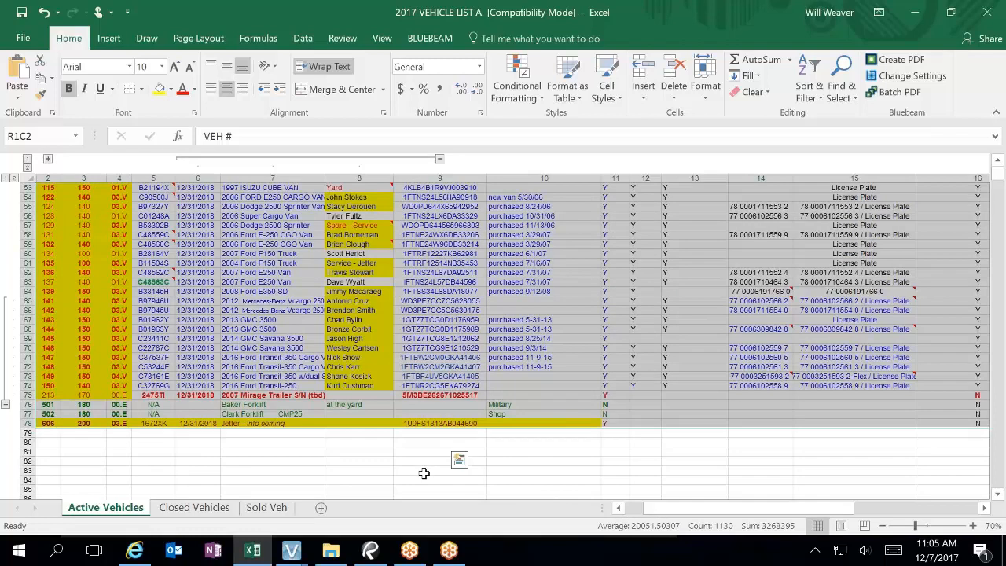
key(ctrl+c)
scroll(332, 445, up, 17)
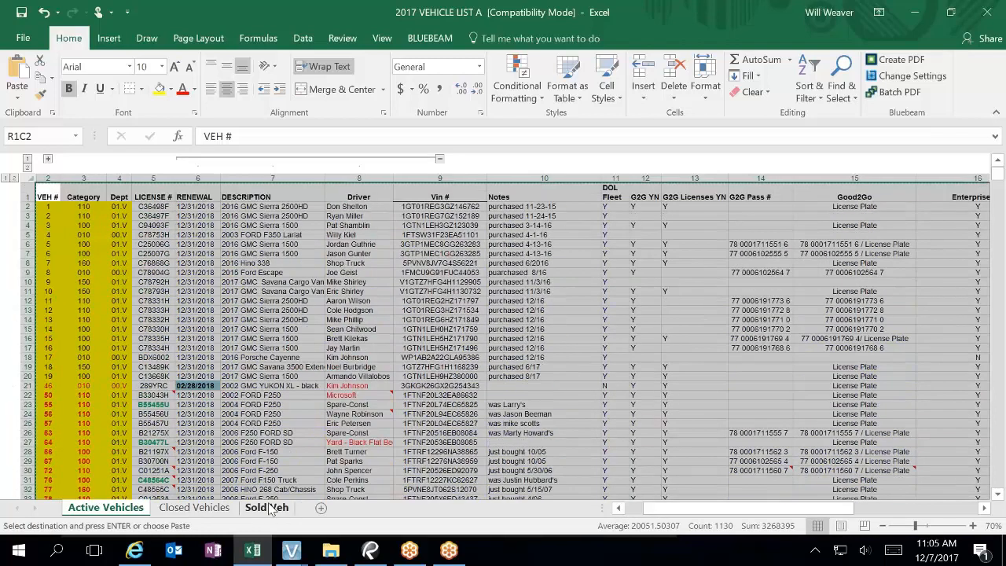
click(320, 509)
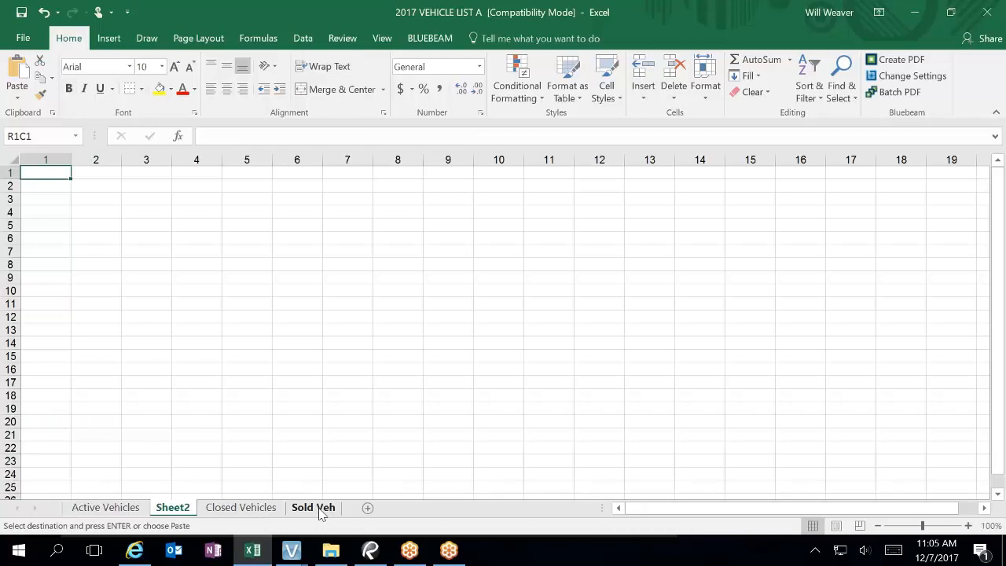
right_click(46, 173)
click(99, 239)
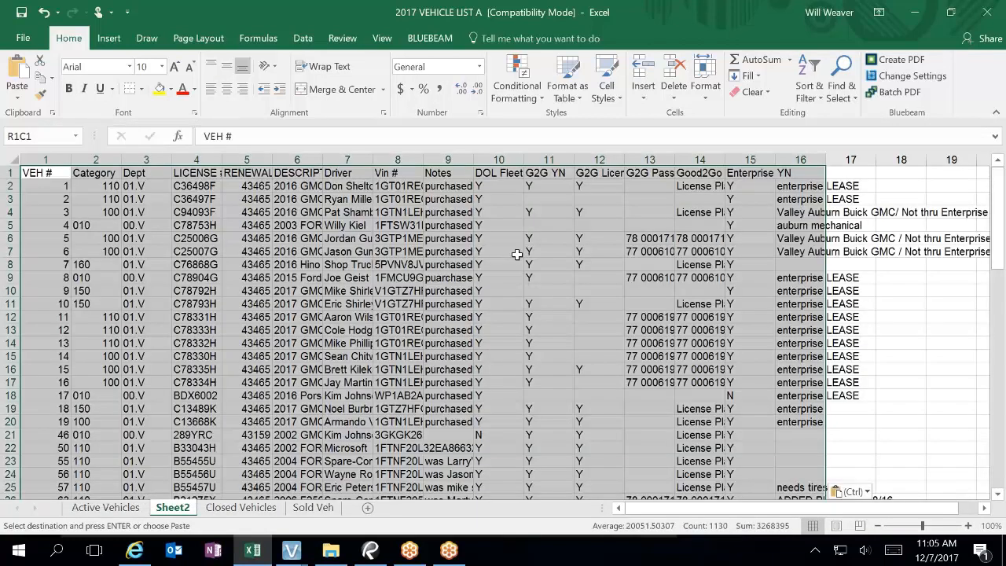
Step: AutoFit columns 16, 15, 14 and 13, then AutoFit every column of the sheet
click(800, 160)
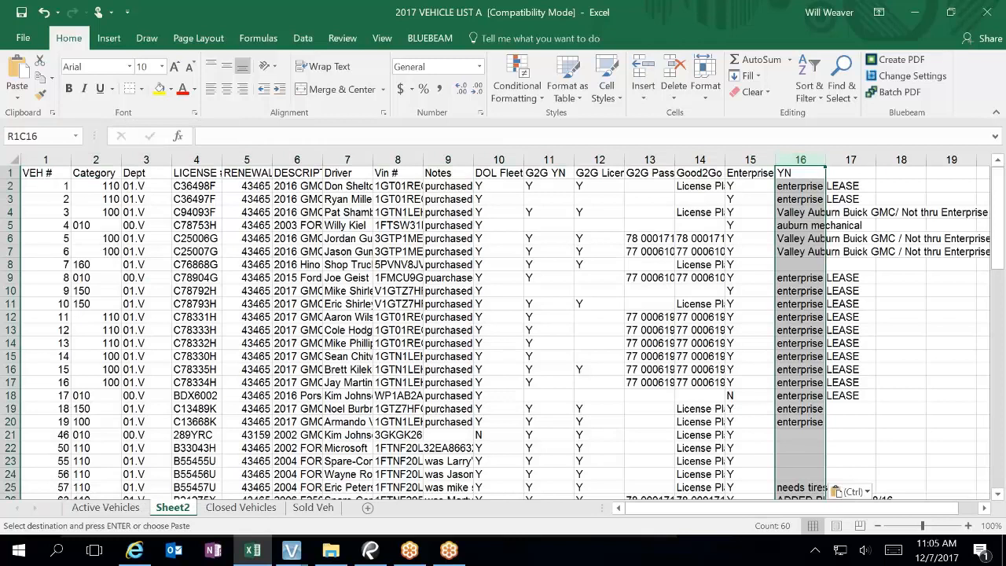
double_click(824, 160)
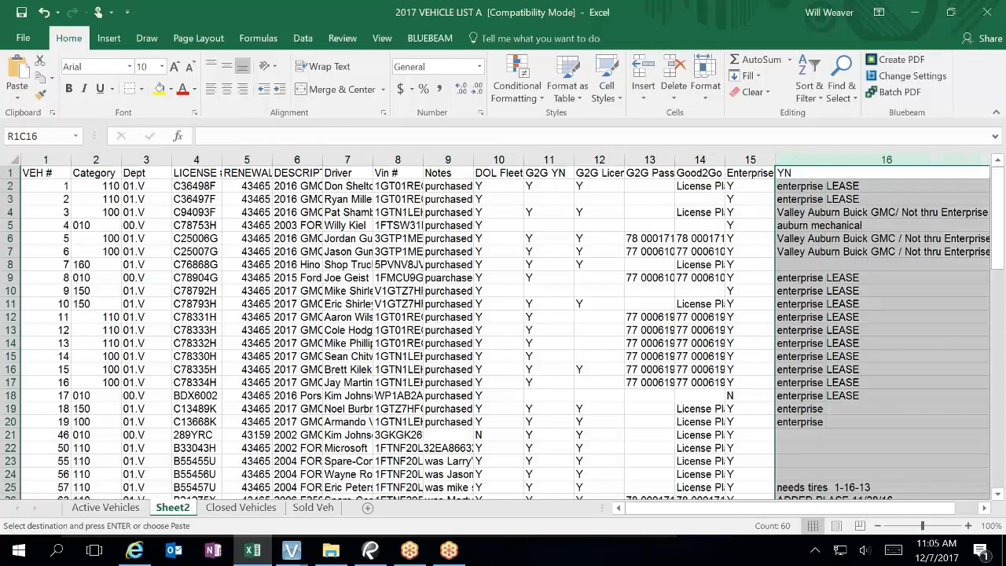
double_click(774, 160)
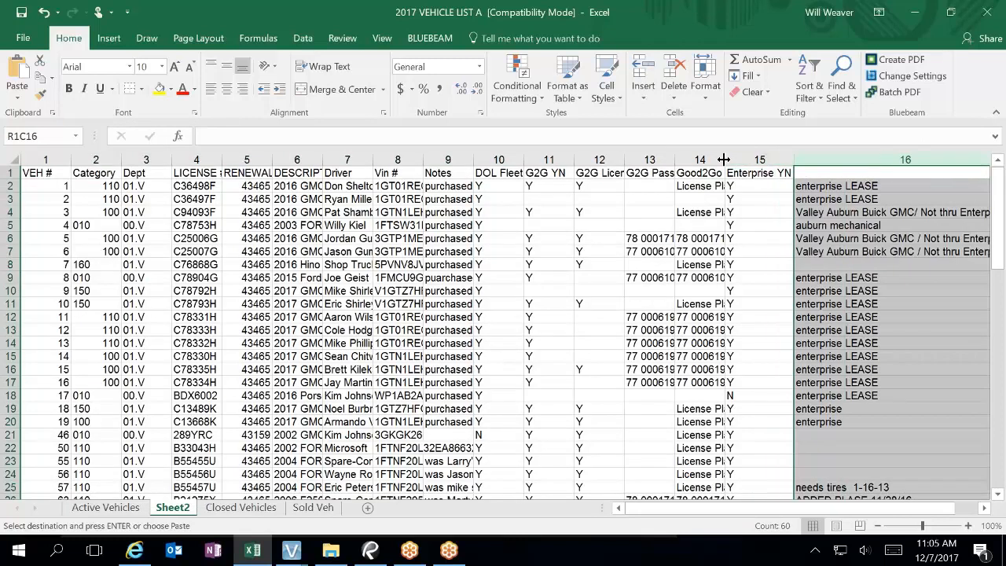
double_click(724, 159)
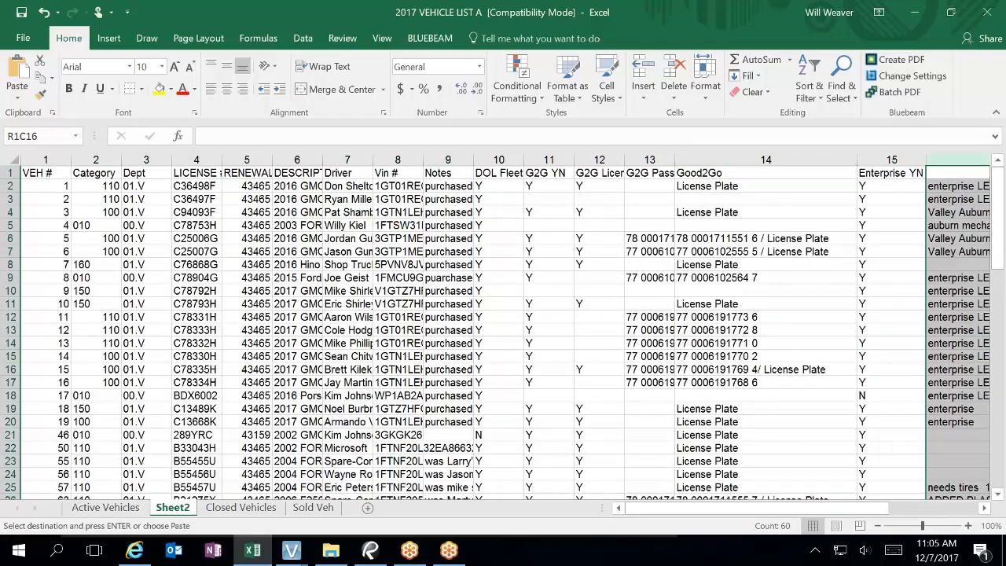
double_click(674, 160)
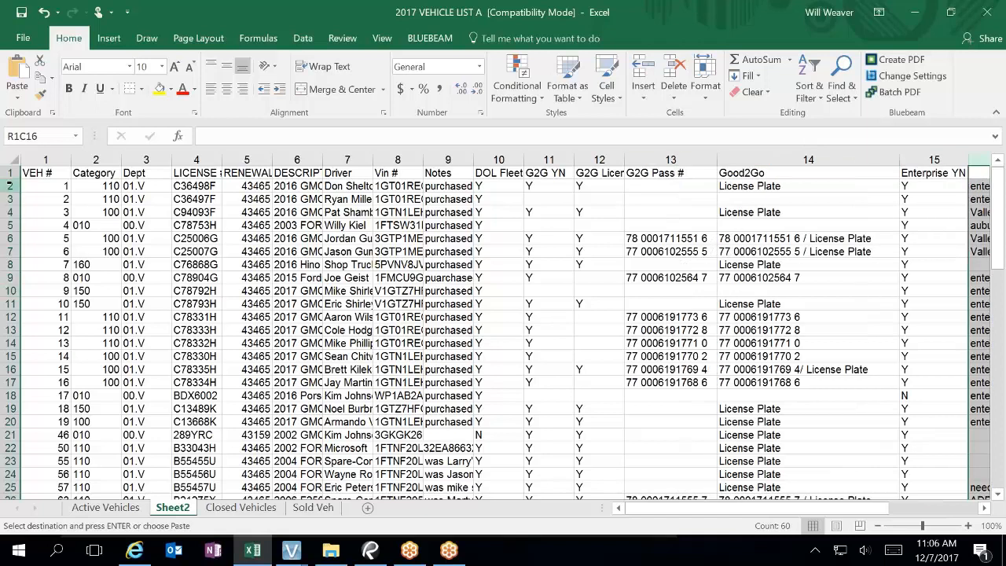
click(13, 160)
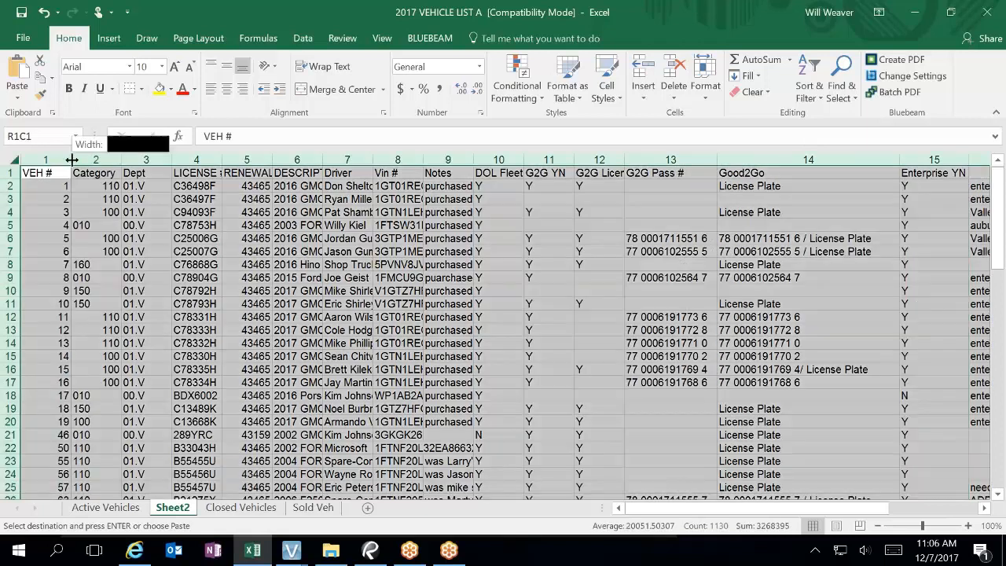
double_click(71, 160)
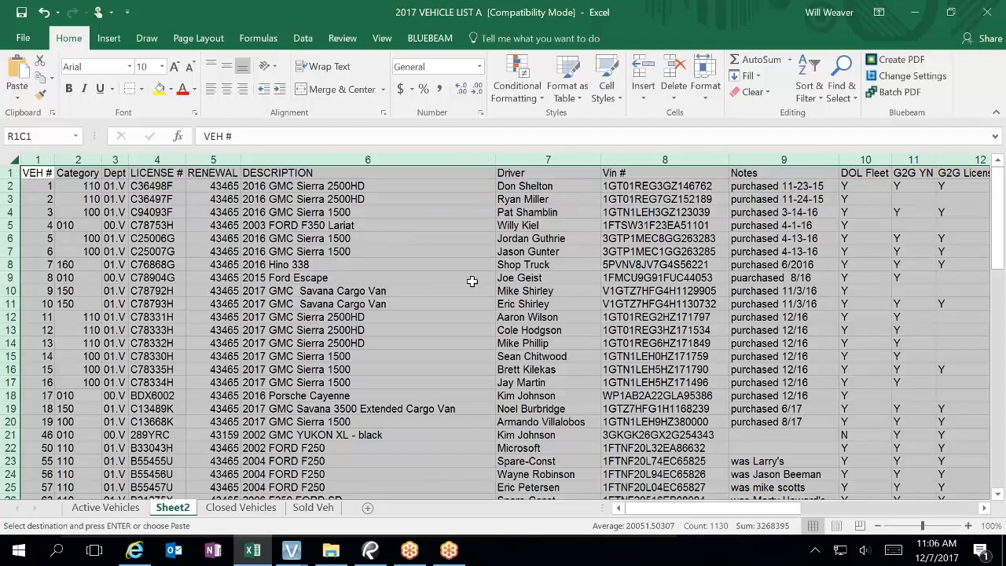
Step: Apply the custom mm/dd/yyyy date format to the RENEWAL values in column 5
click(210, 188)
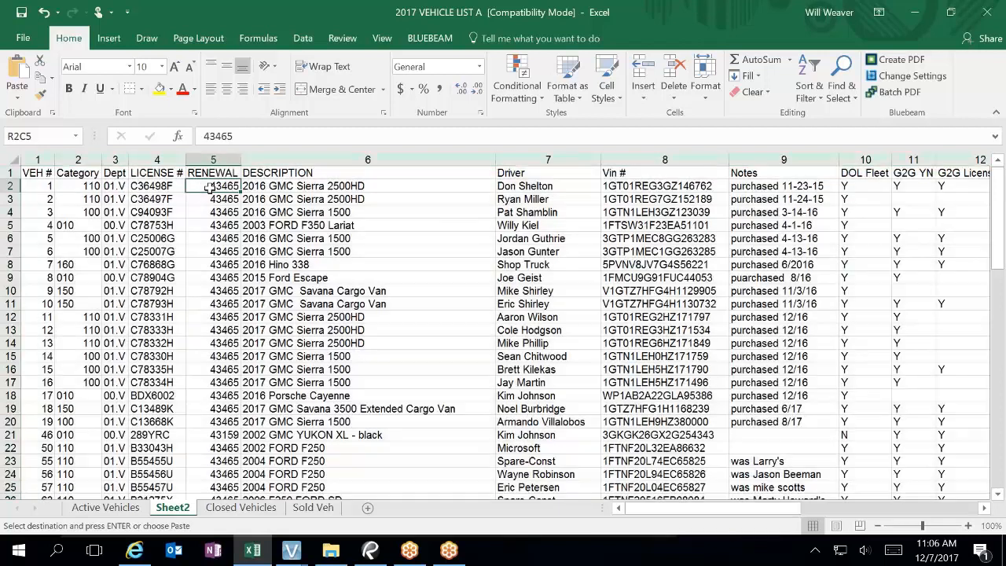
drag(210, 188, 234, 447)
right_click(234, 447)
click(292, 380)
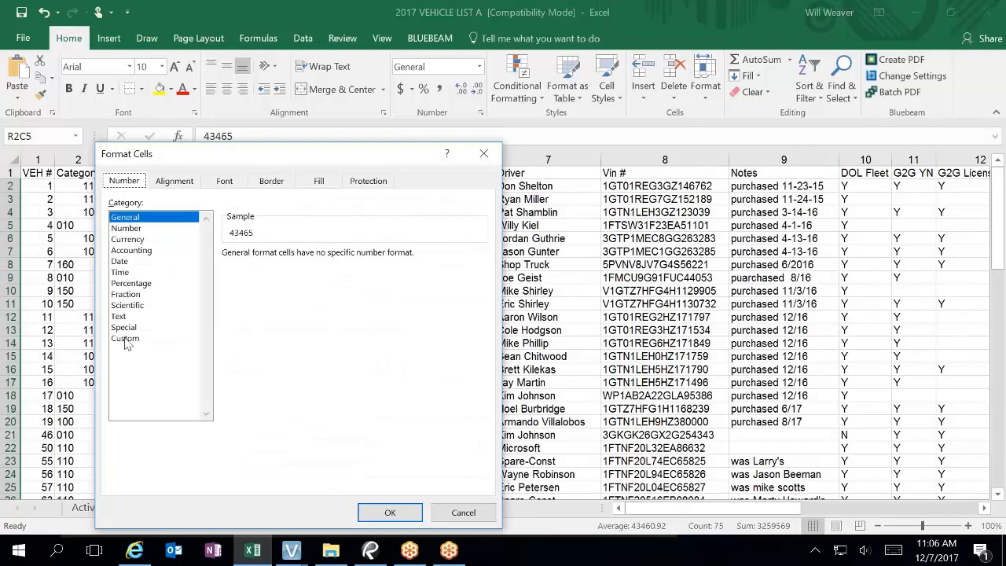
click(125, 339)
double_click(268, 270)
text(mm/dd/yyyy)
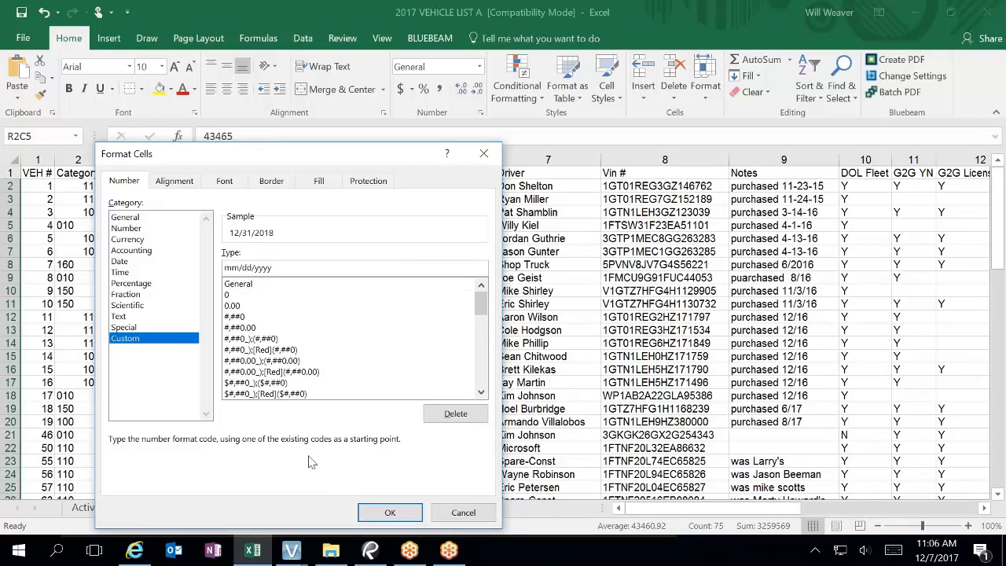
click(390, 512)
click(310, 360)
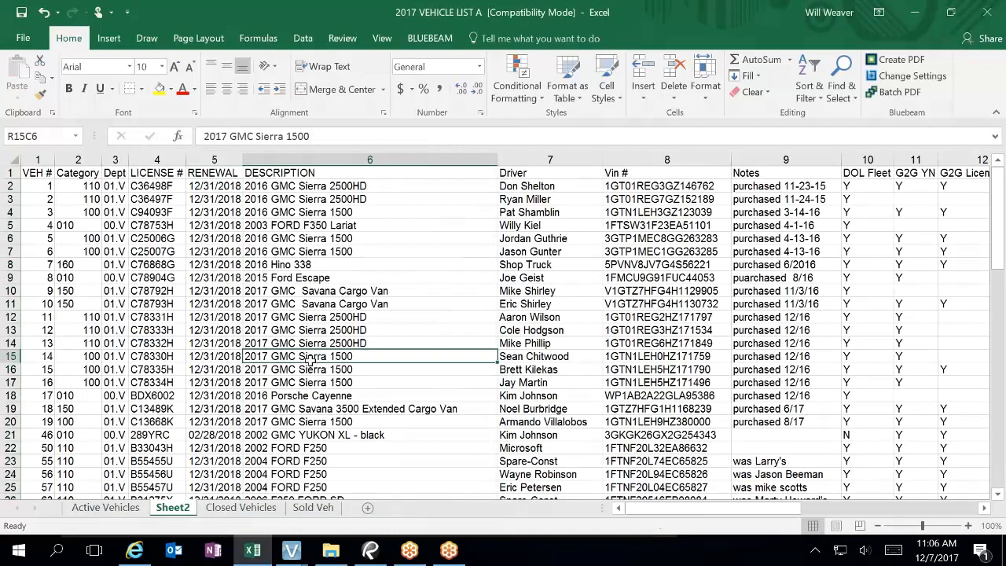
scroll(330, 374, down, 16)
scroll(342, 411, down, 5)
scroll(342, 411, up, 9)
scroll(342, 410, up, 8)
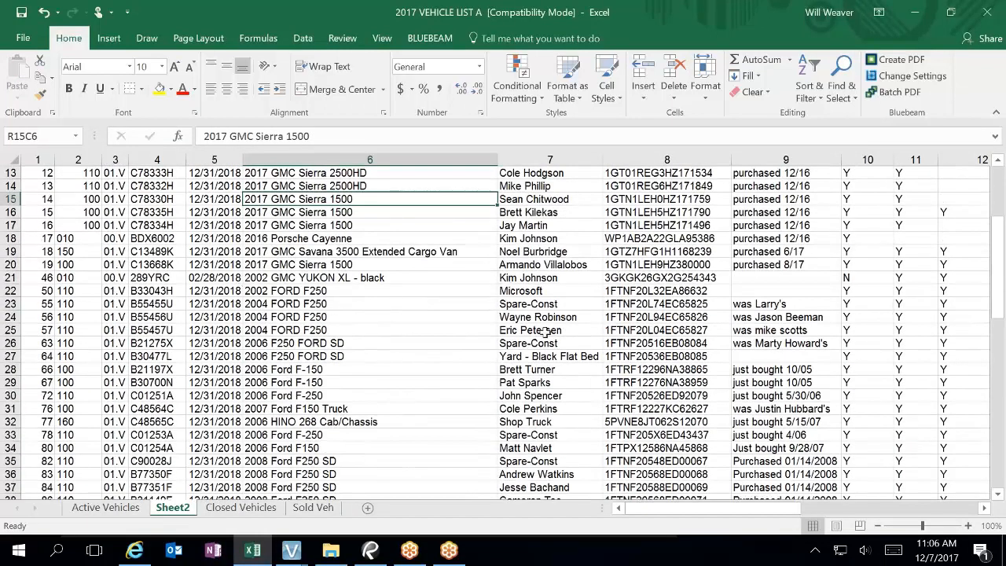
scroll(568, 333, up, 4)
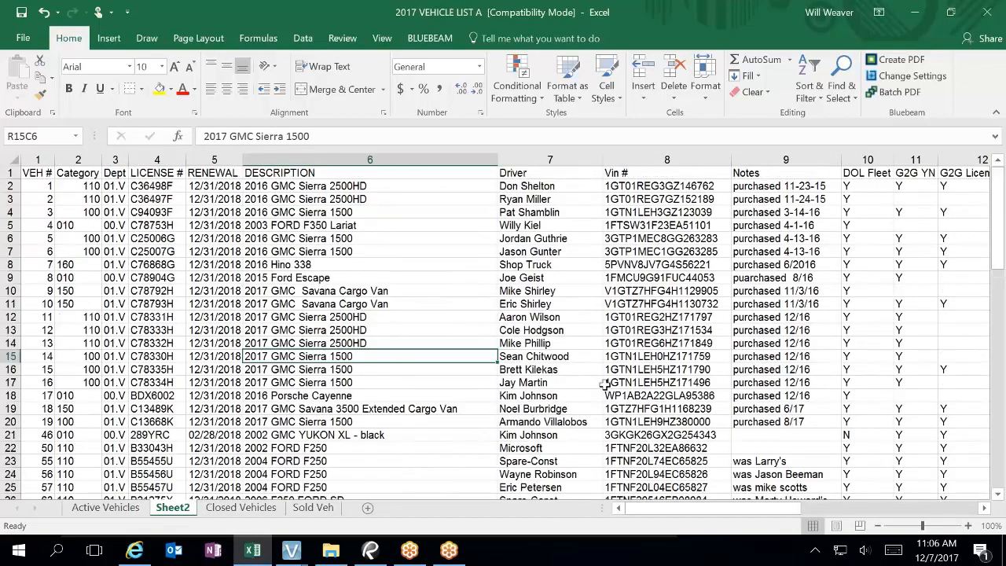
Step: Save Sheet2 as Text (Tab delimited) named Copy of 2017 VEHICLE LIST A, active sheet only
click(24, 37)
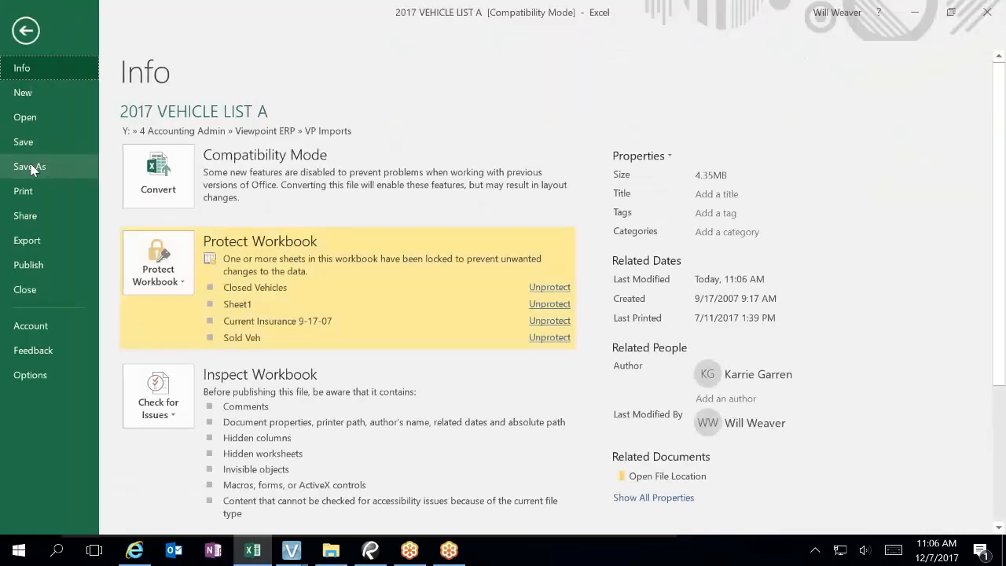
click(29, 167)
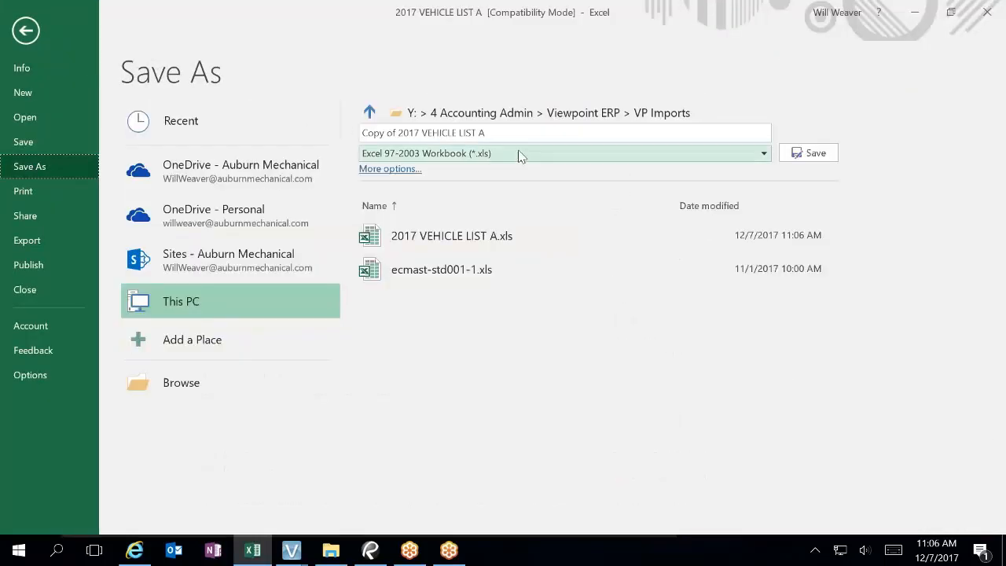
click(518, 156)
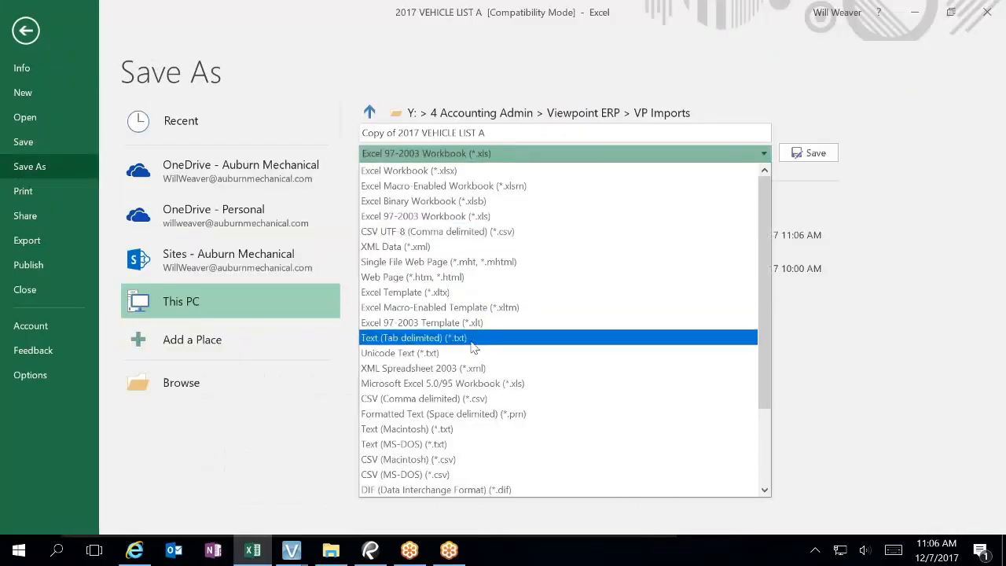
click(473, 337)
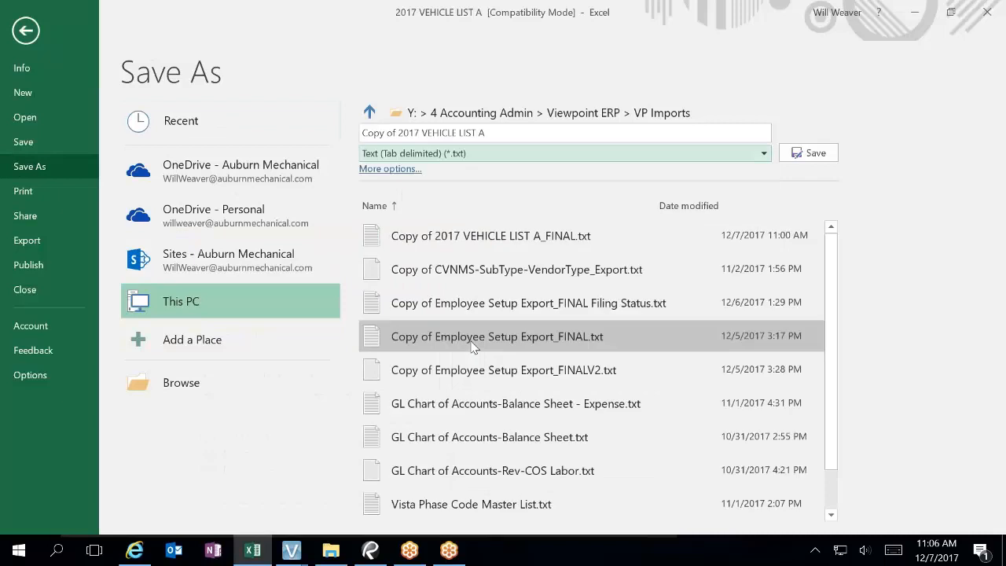
click(813, 155)
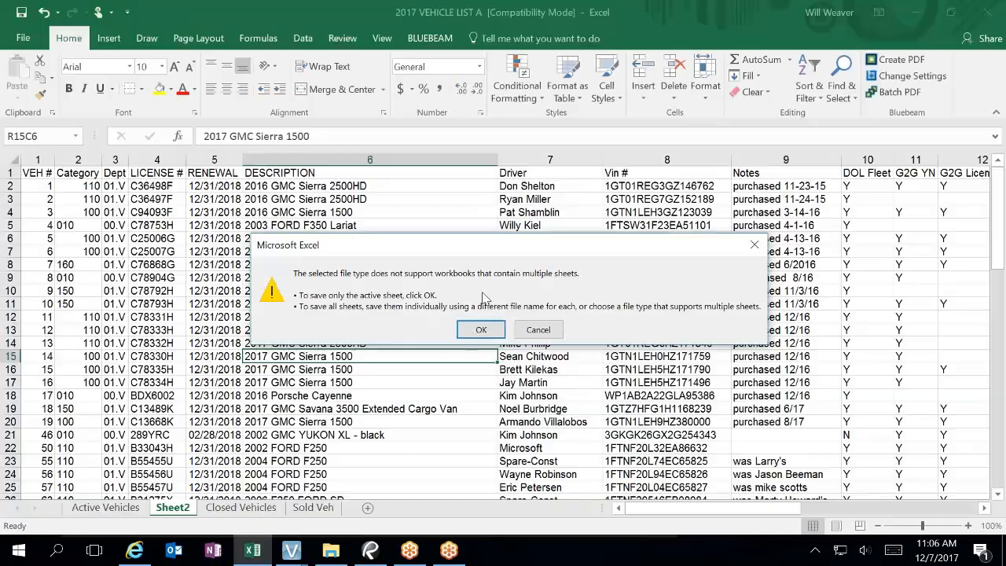
click(475, 332)
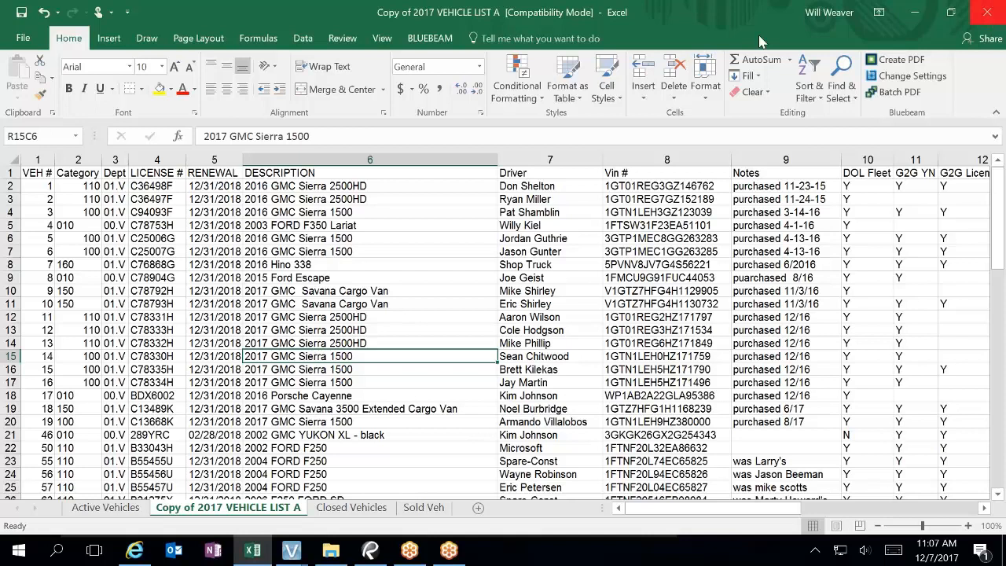
Step: Close Excel, load Copy of 2017 VEHICLE LIST A as the import file, and execute with overwrite
click(989, 16)
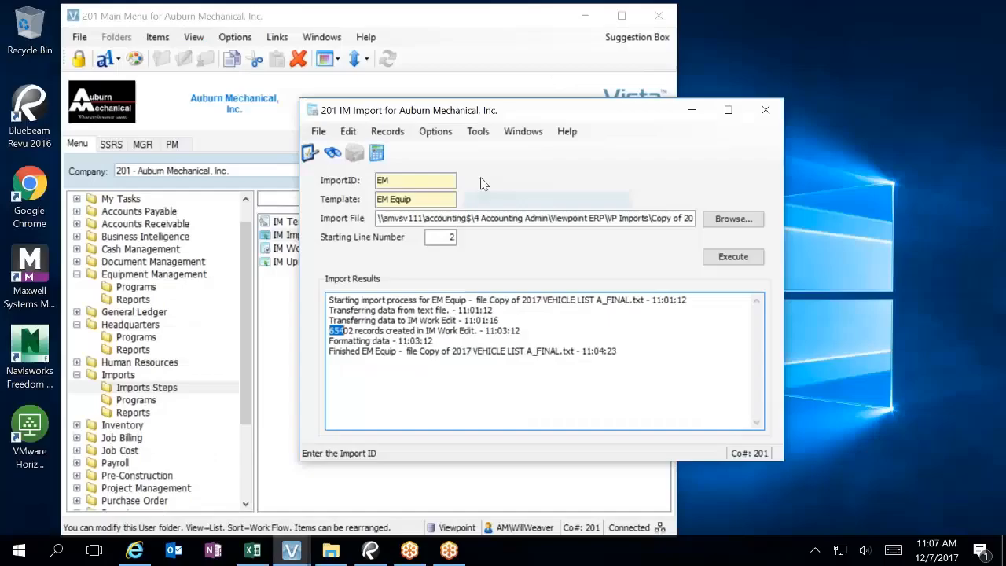
click(733, 218)
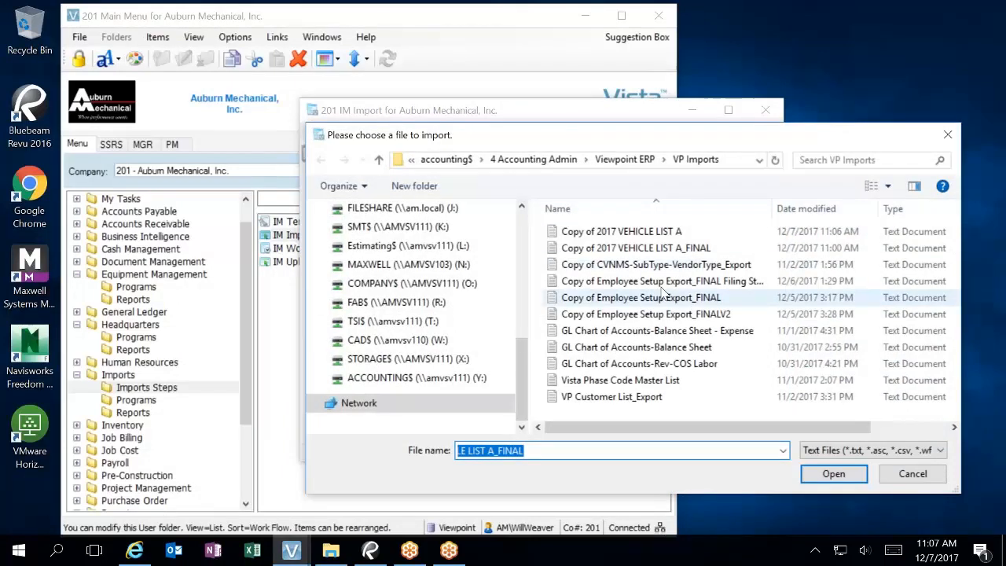
click(677, 249)
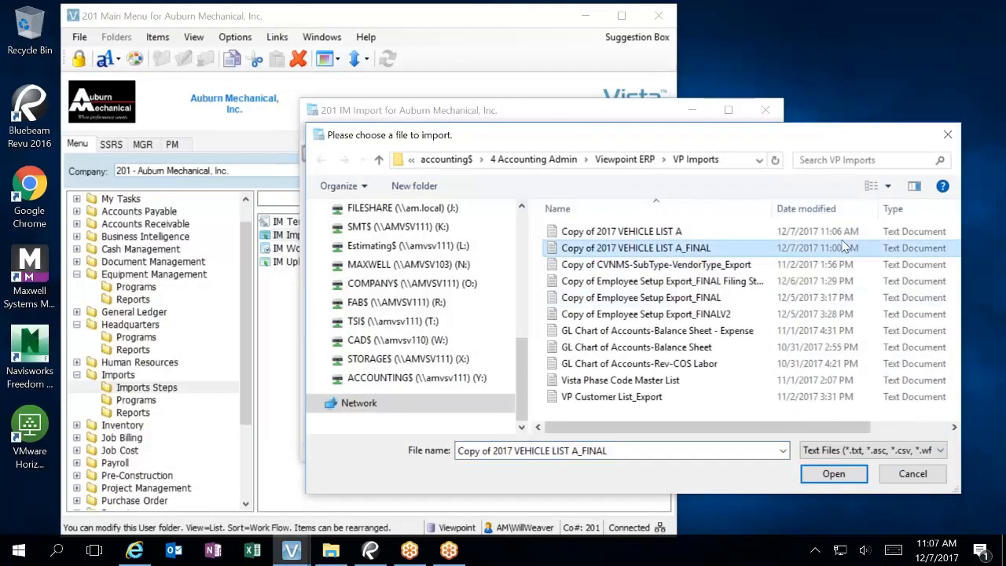
click(711, 230)
click(834, 473)
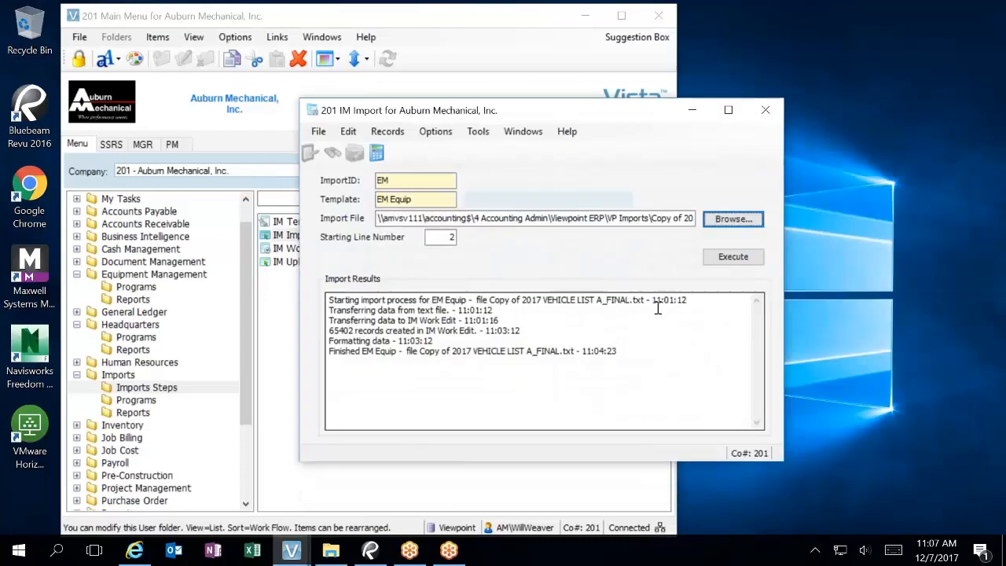
click(738, 269)
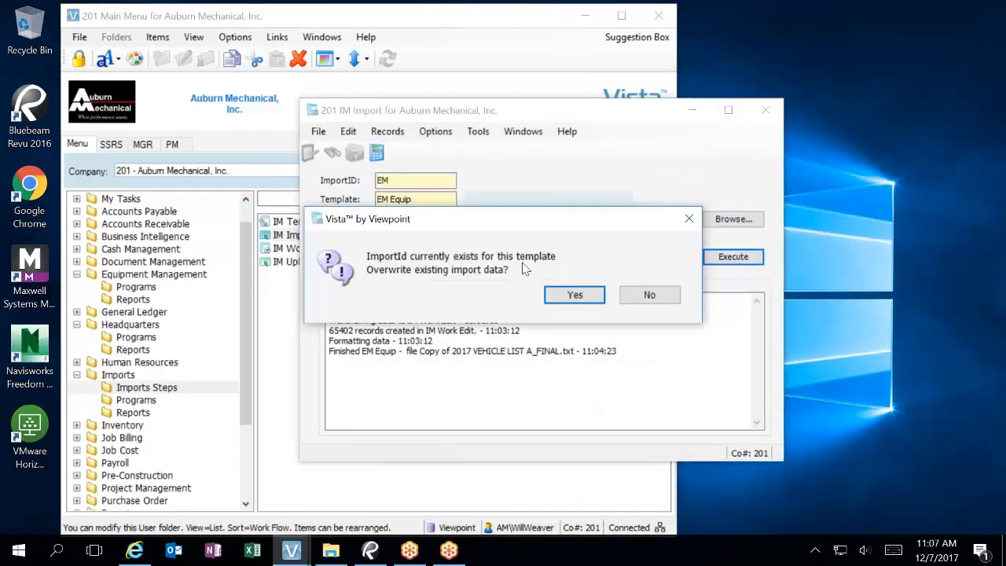
click(564, 302)
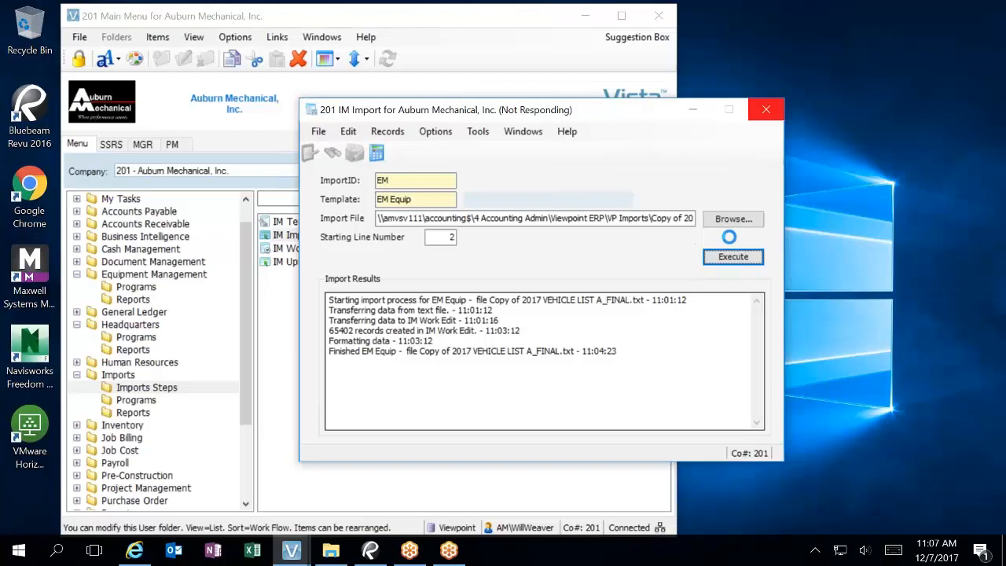
Step: Wait on the not-responding Vista import, then force the hung program to close
click(767, 111)
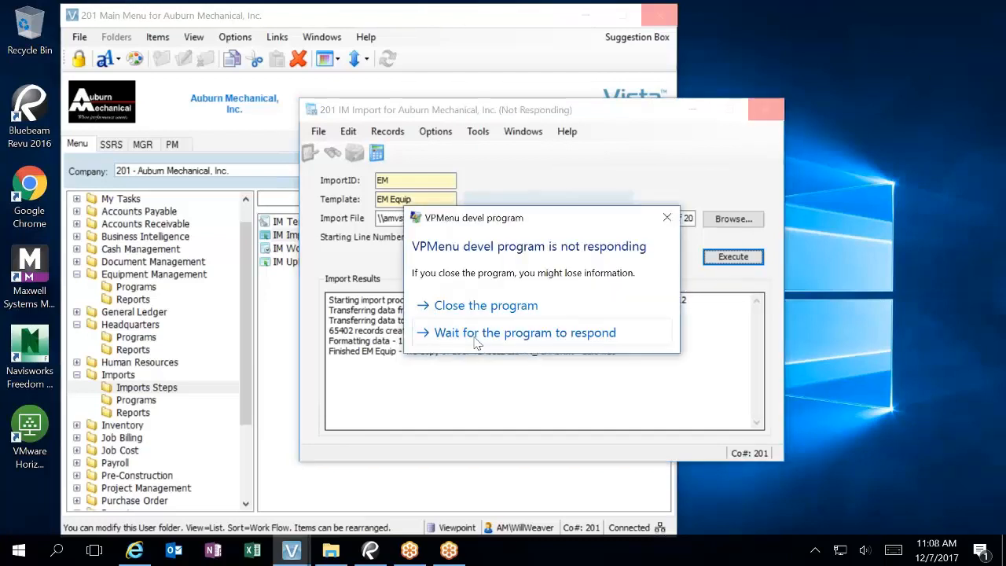
click(475, 334)
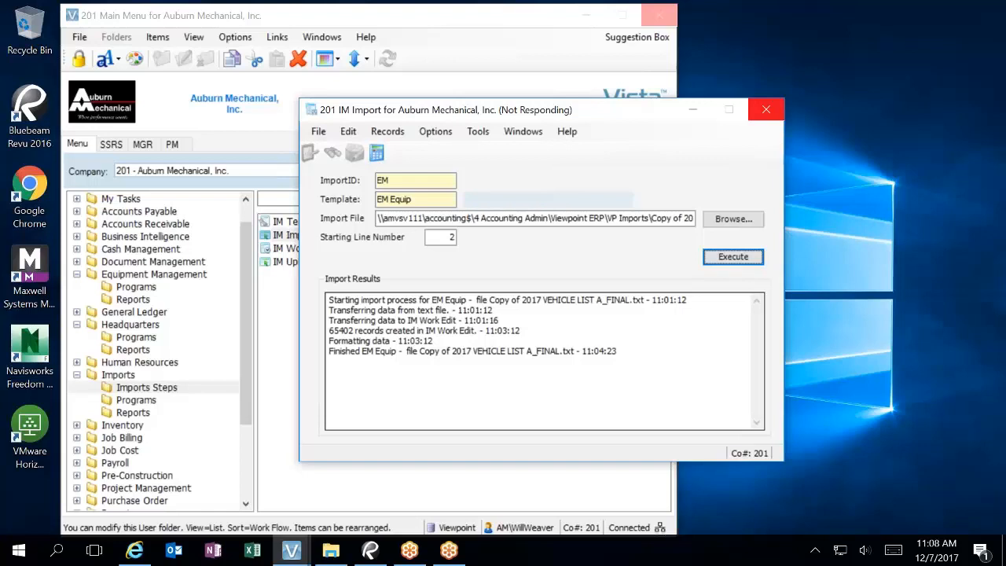
click(765, 109)
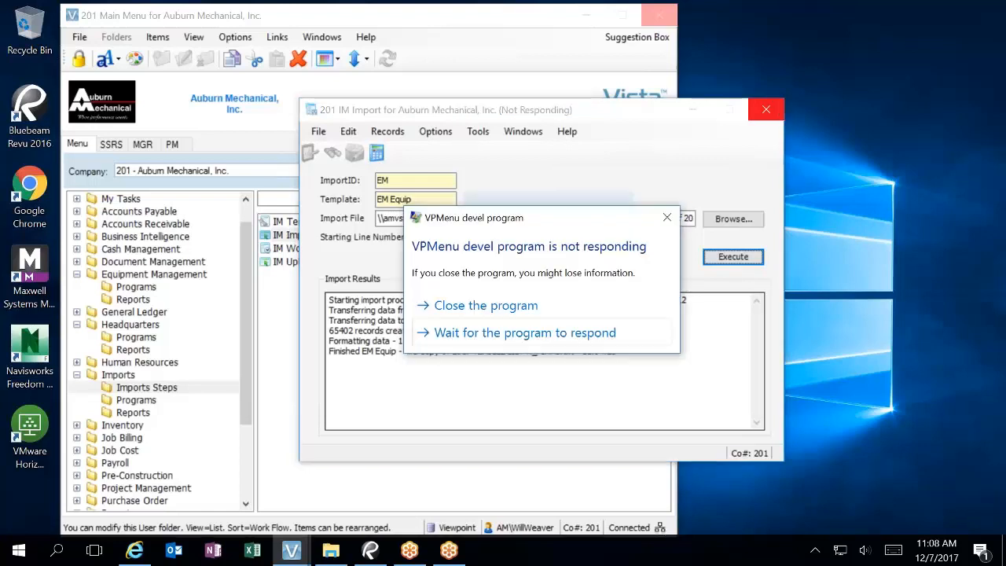
click(539, 305)
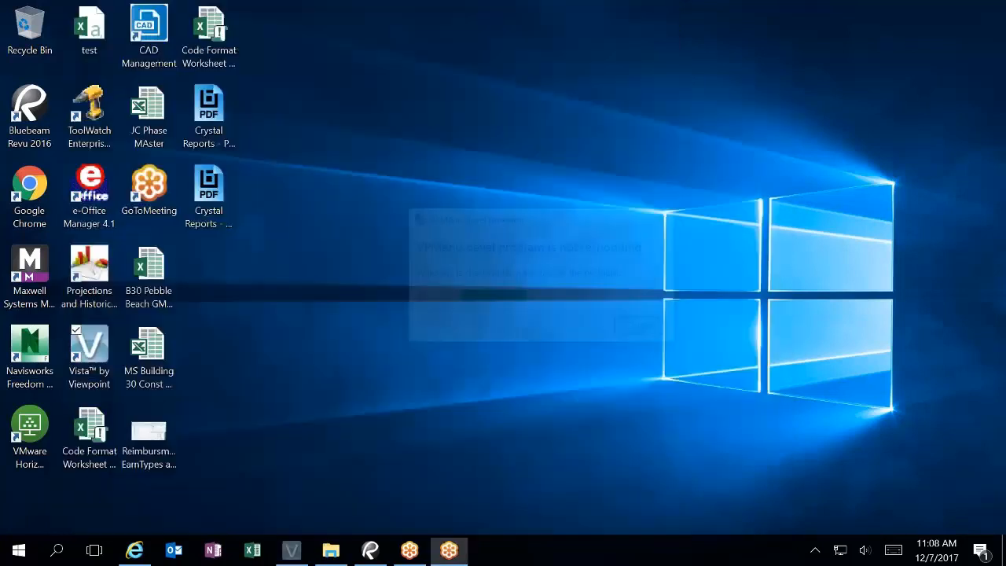
Step: Relaunch Viewpoint Vista, log in, and expand Imports > Imports Steps
double_click(78, 375)
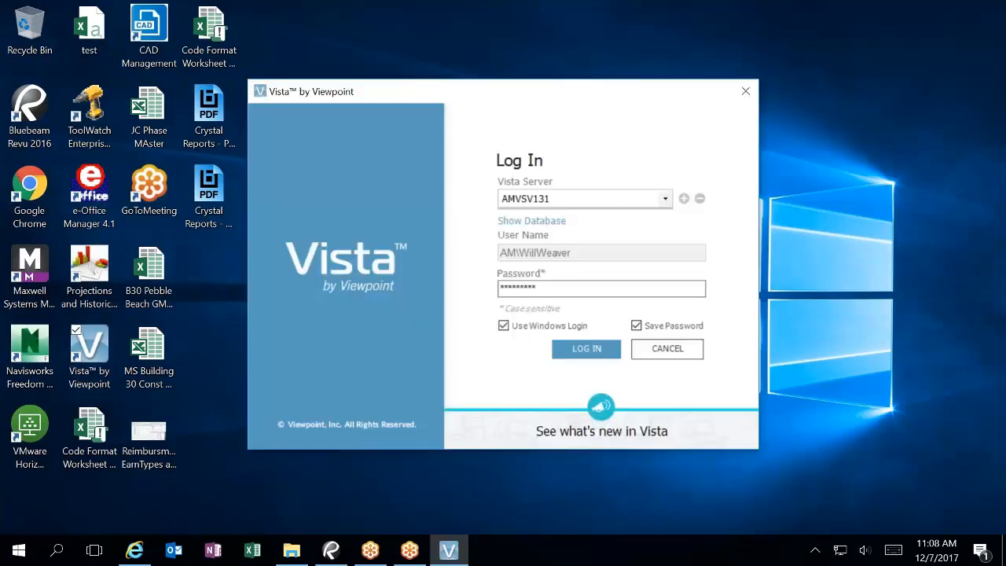
click(583, 352)
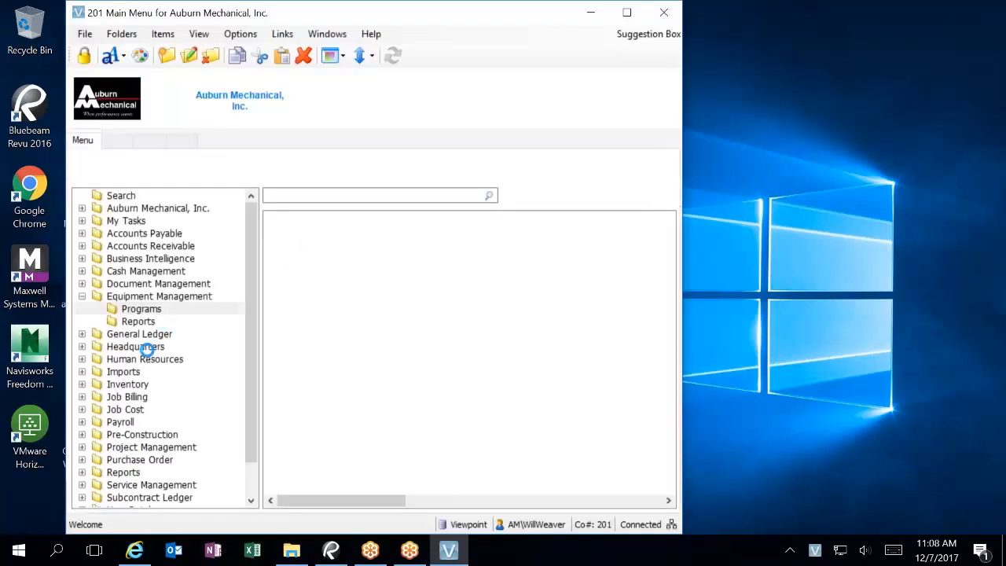
click(81, 371)
click(151, 383)
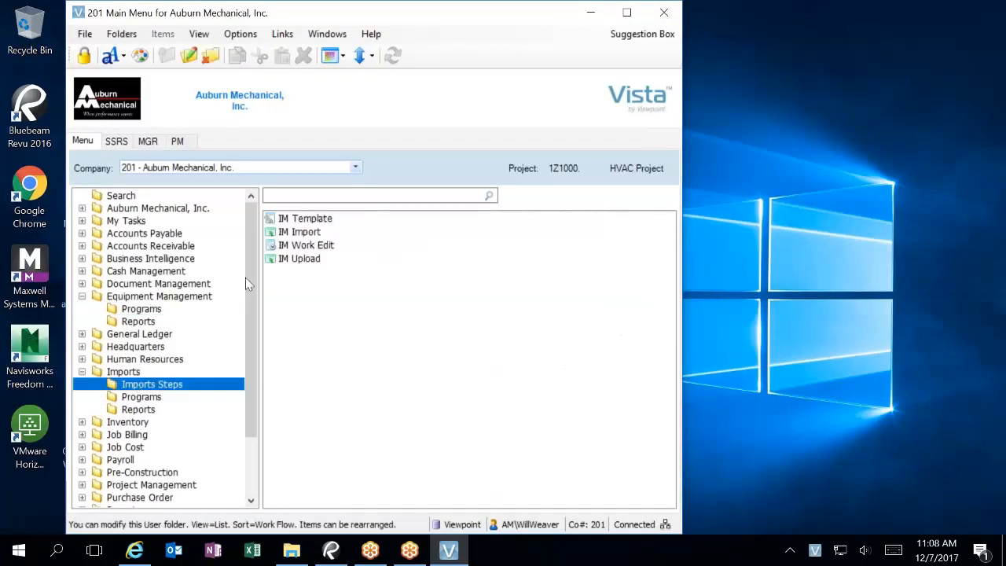
Step: Open and close IM Template, then open the IM Import form
click(300, 223)
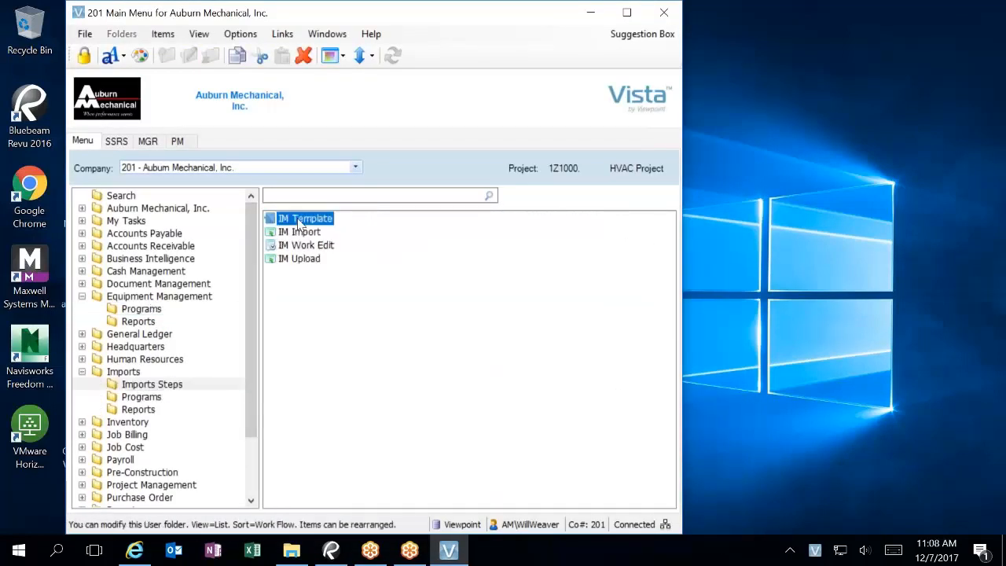
double_click(300, 223)
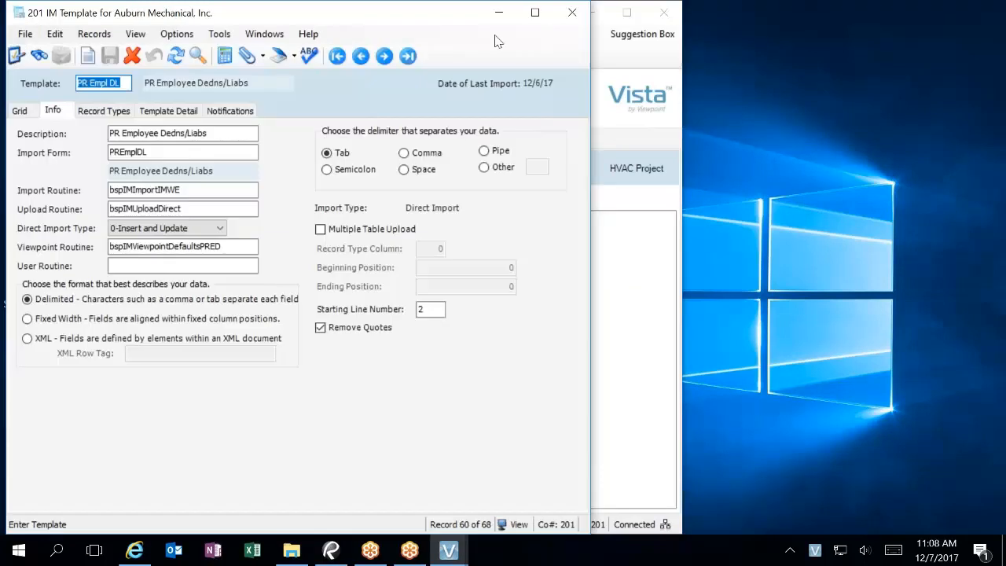
click(568, 14)
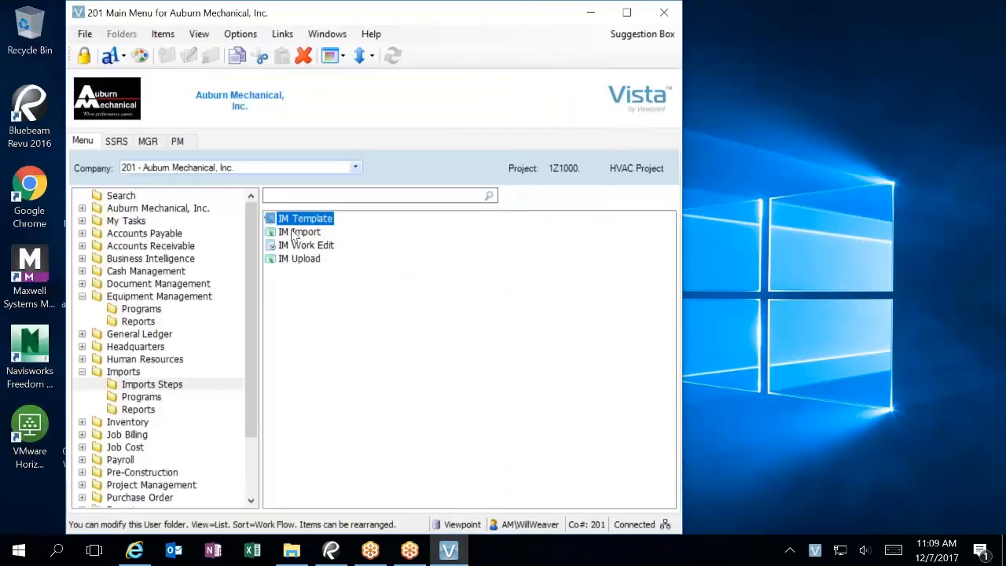
double_click(298, 232)
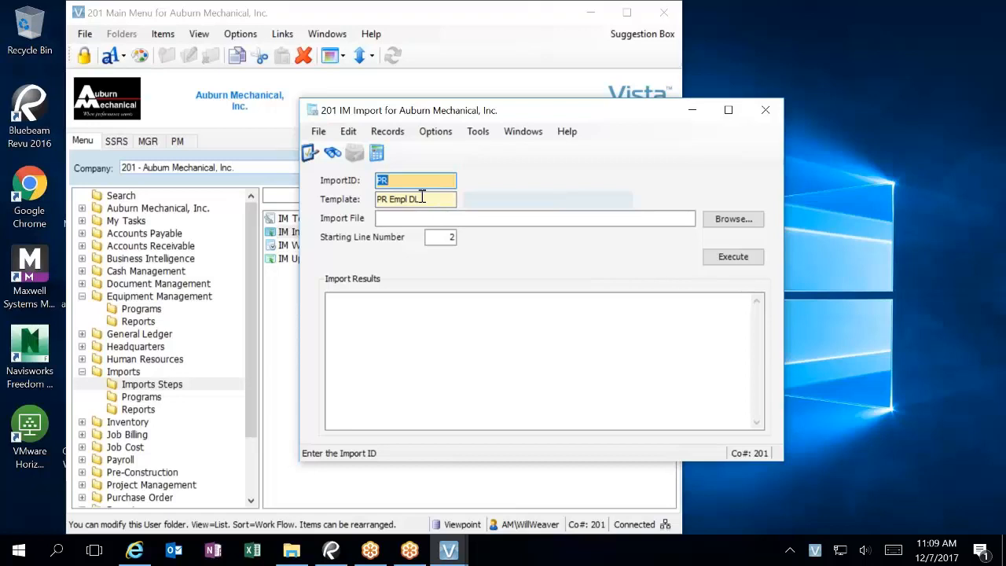
Step: Enter ImportID EM and choose the EM Equip template from the lookup
text(EM)
key(Tab)
key(F4)
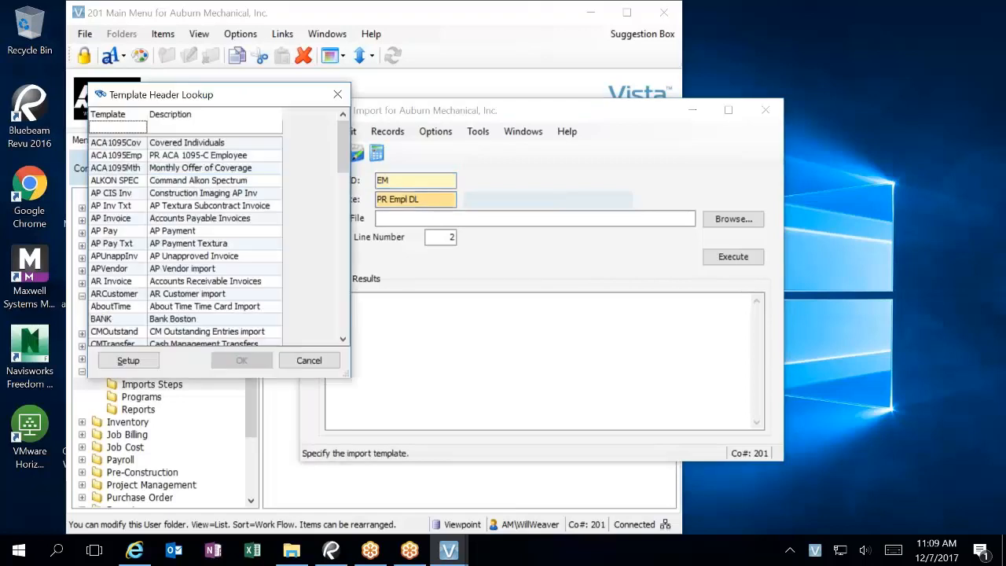
text(em)
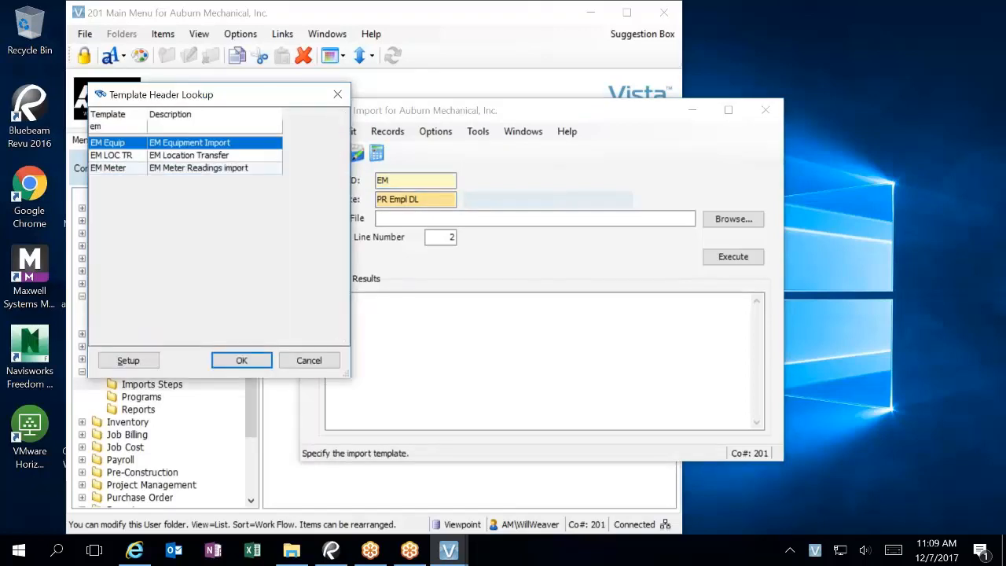
key(Return)
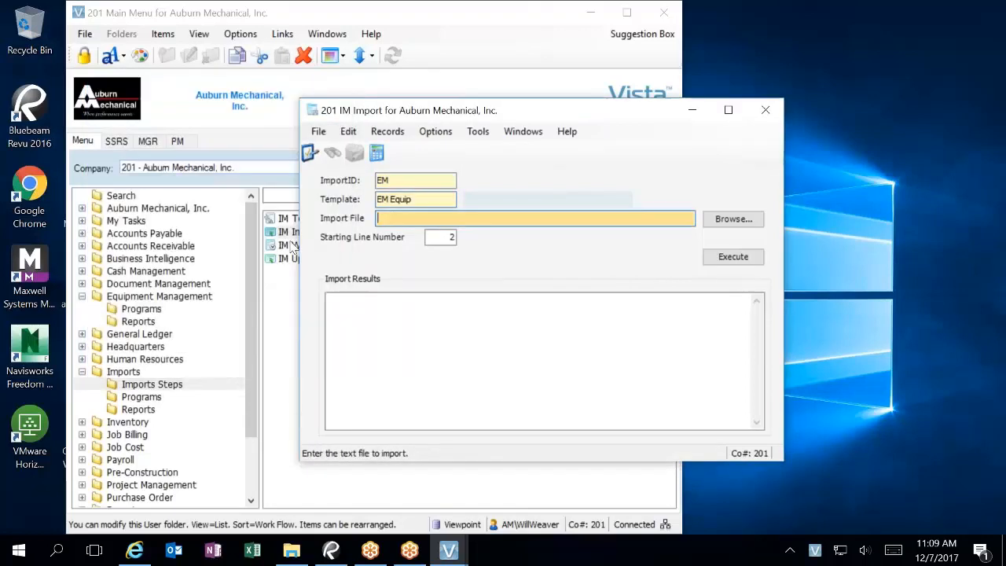
Step: Select the Copy of 2017 VEHICLE LIST A file and execute the import, overwriting existing data
click(716, 220)
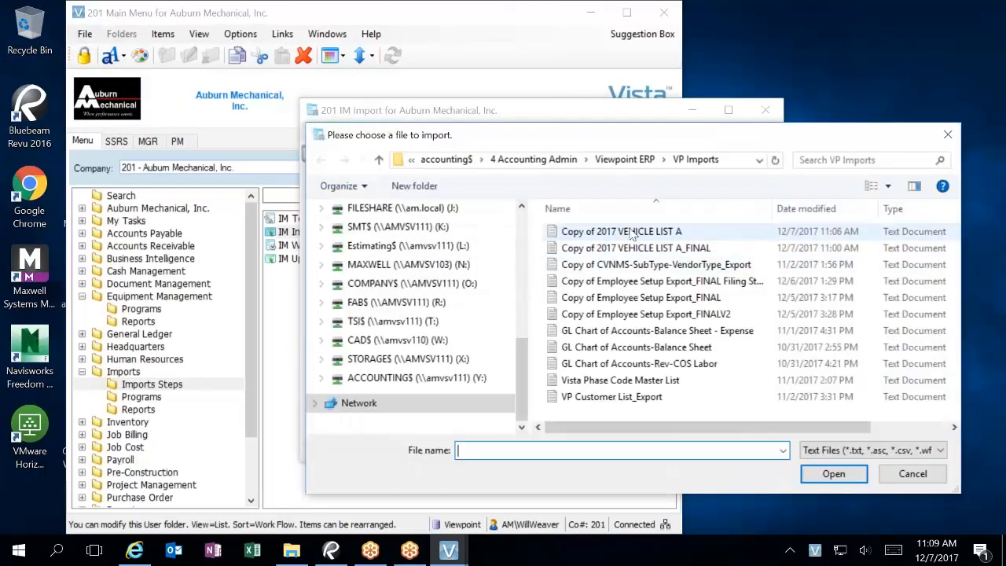
click(628, 232)
click(833, 474)
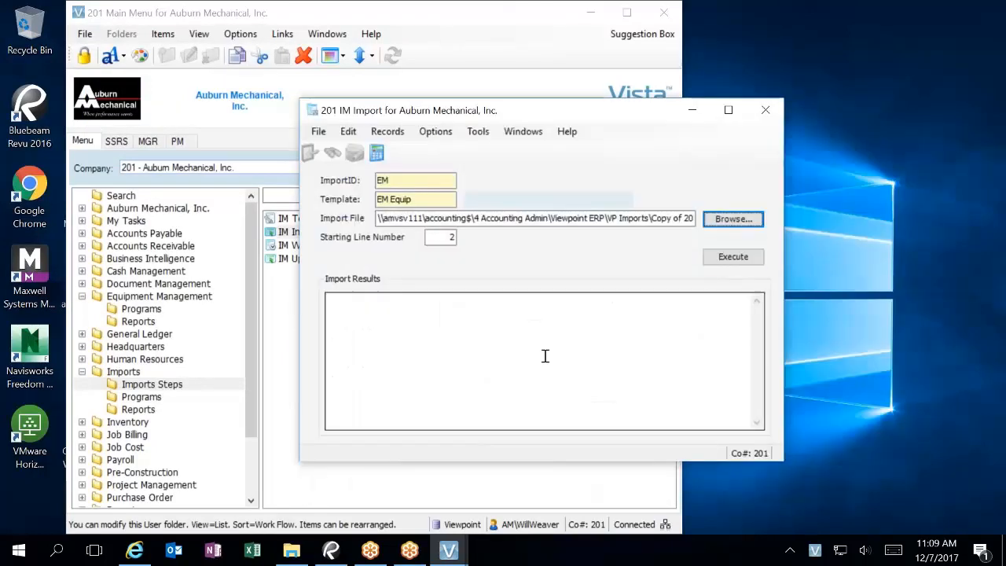
click(727, 260)
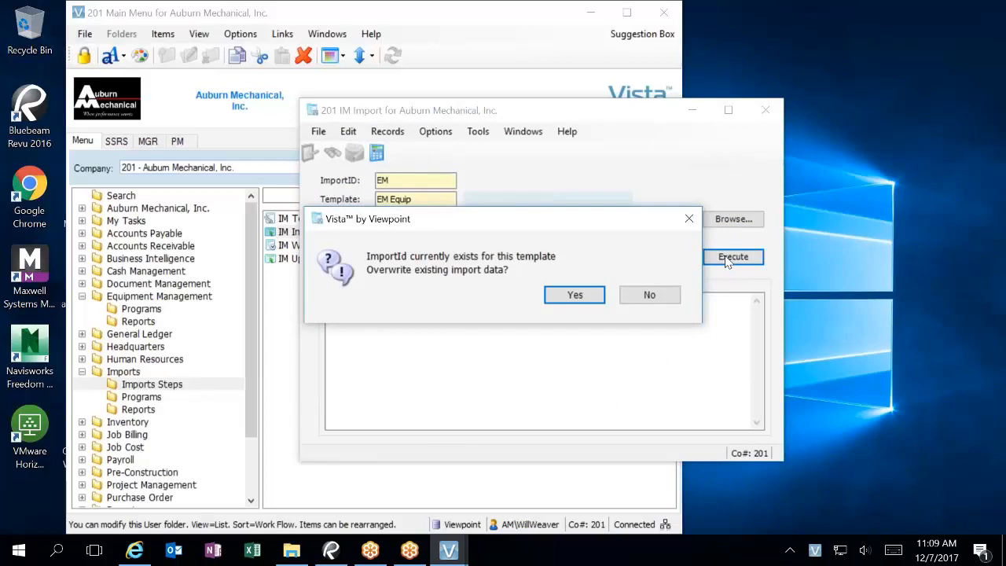
click(599, 300)
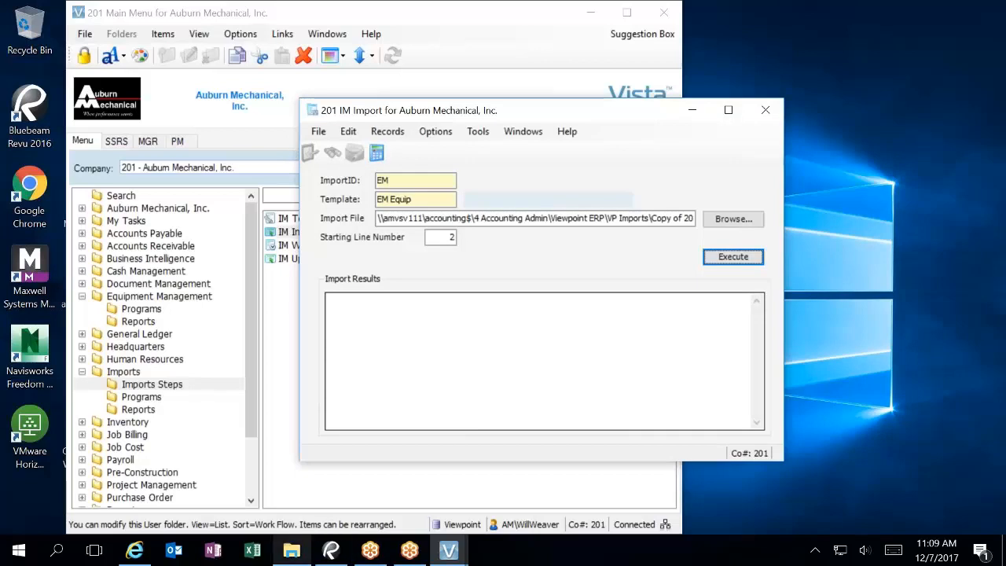
Step: Close the frozen IM Import window, forcing the unresponsive program to close
mouse_move(410, 550)
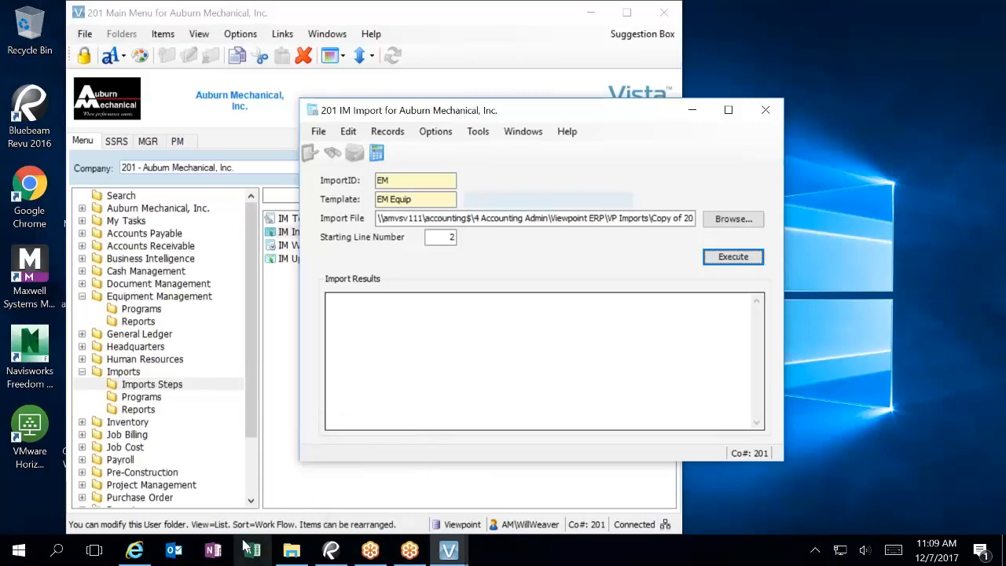
click(764, 113)
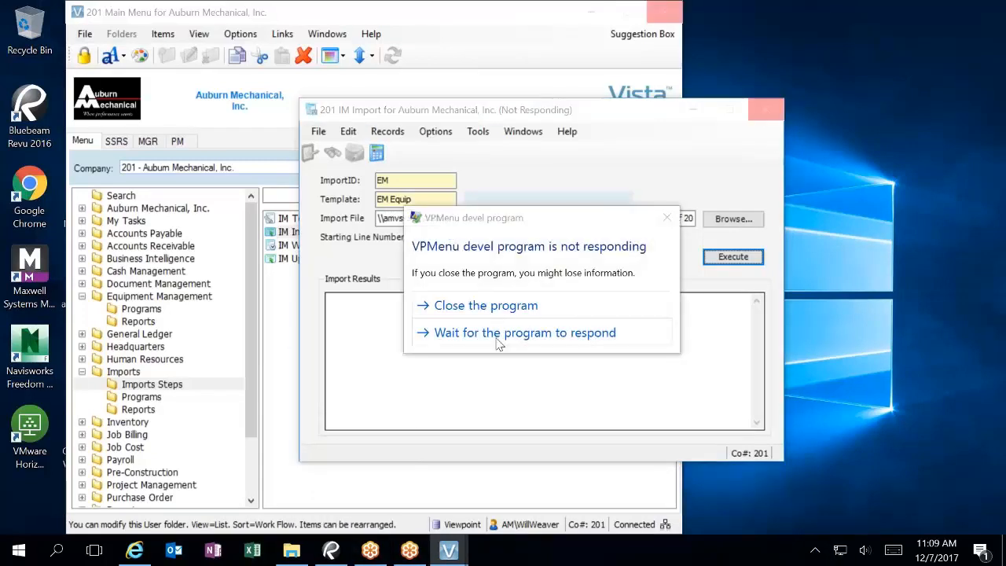
click(485, 306)
Step: Dismiss Excel's start screen and bring up the Windows search panel
click(252, 549)
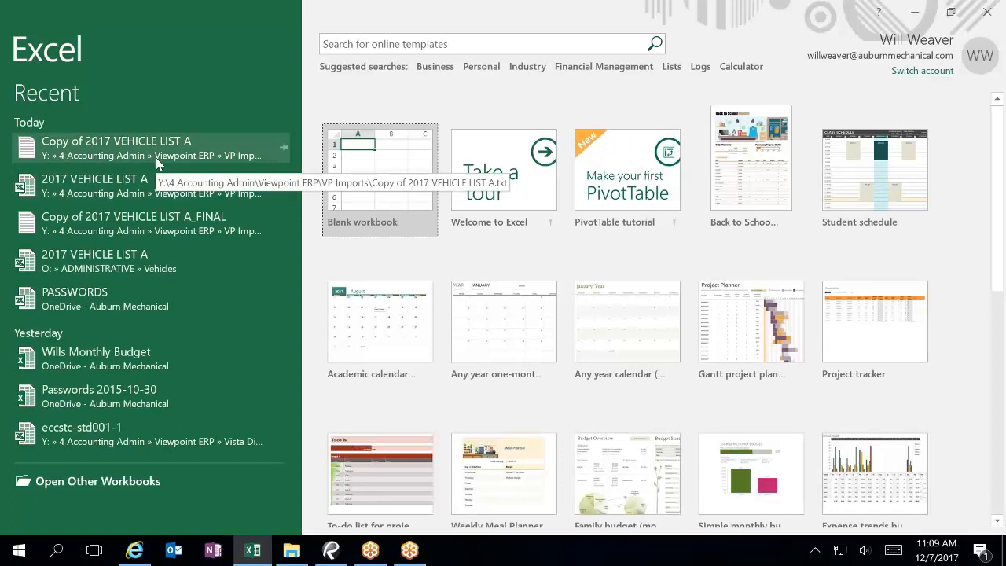
click(991, 15)
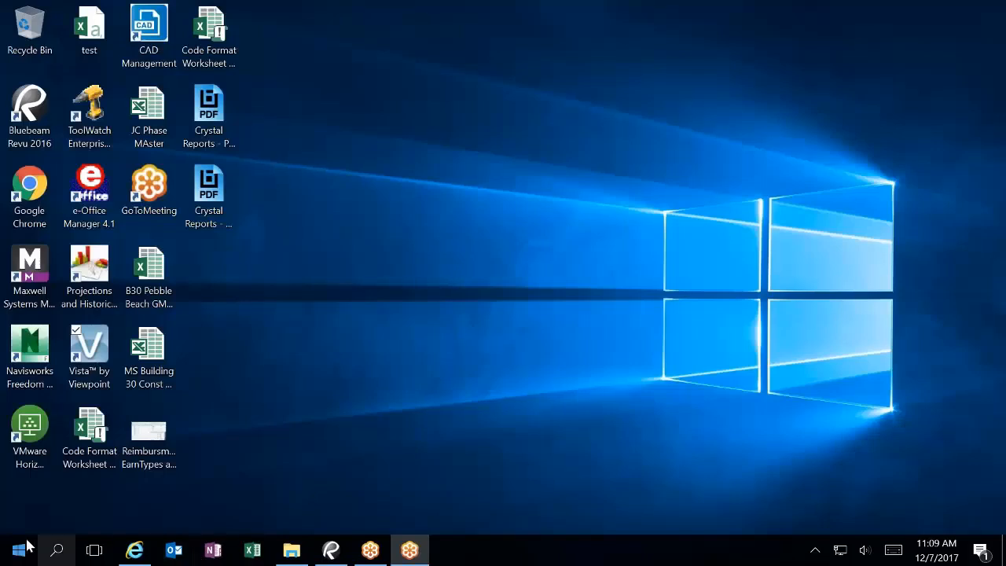
click(55, 549)
Step: Launch Notepad by searching 'note', dismissing an accidentally opened save dialog
text(note)
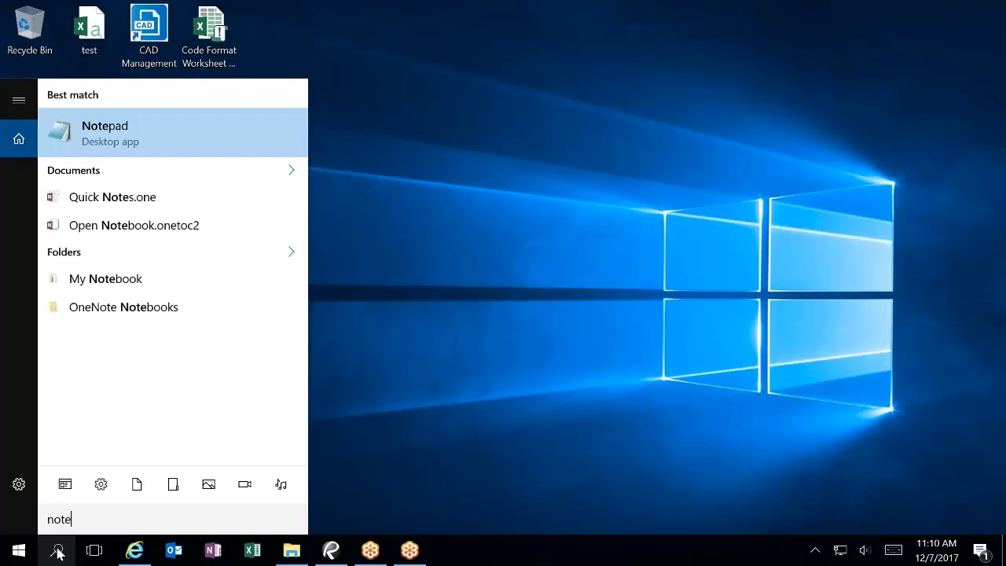
key(Return)
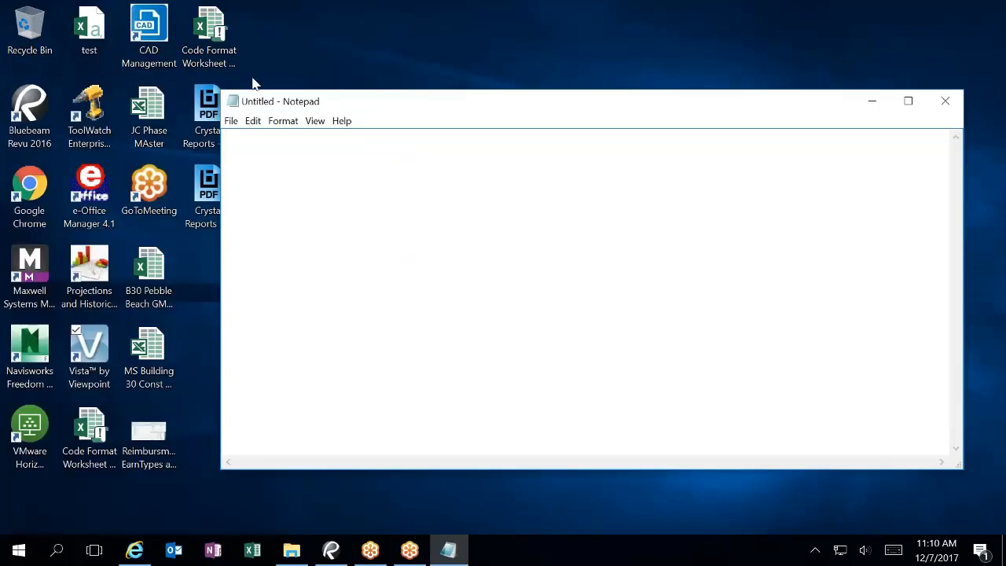
click(230, 121)
click(162, 168)
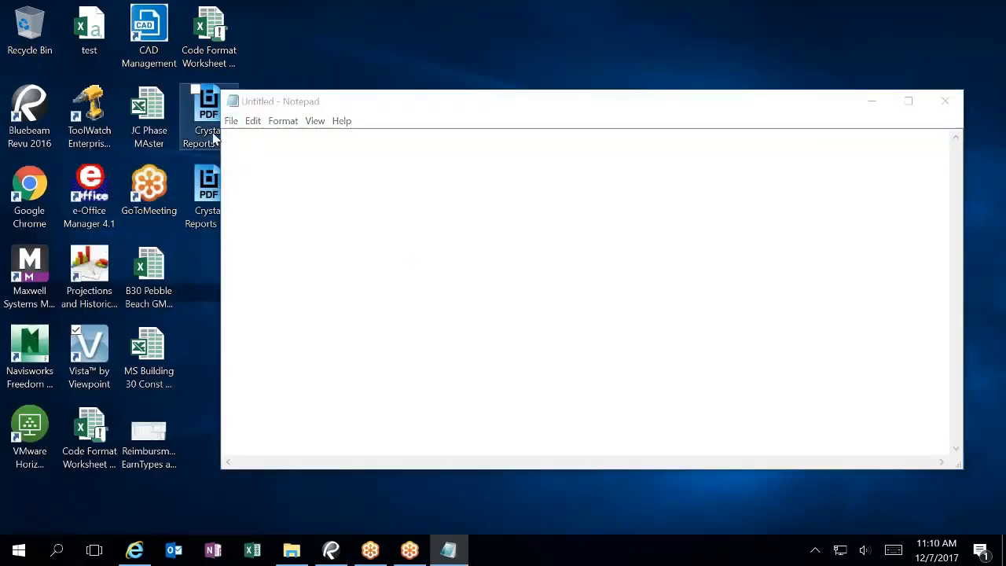
key(Escape)
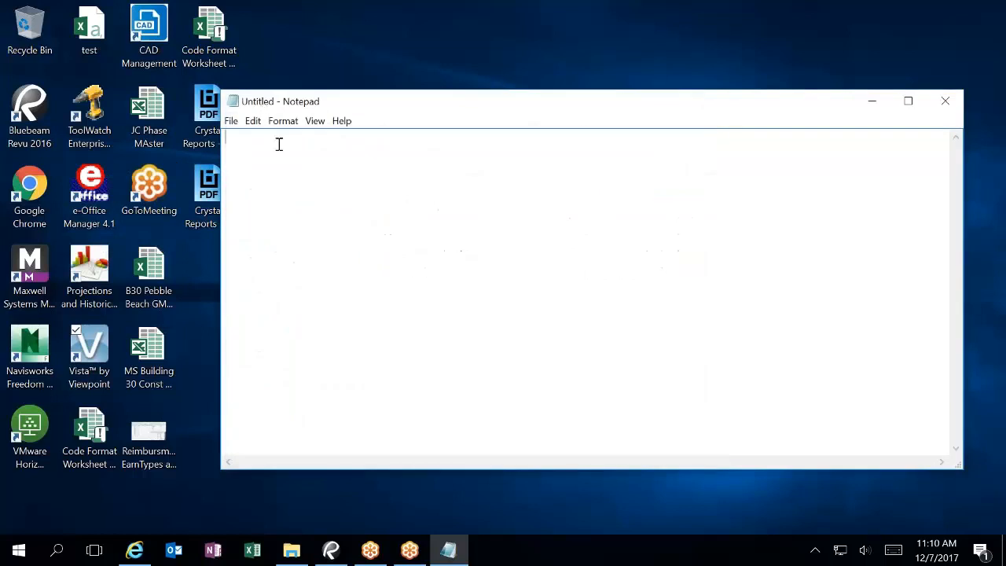
Step: Open Copy of 2017 VEHICLE LIST A from ACCOUNTING$ > 4 Accounting Admin > Viewpoint ERP > VP Imports
click(230, 121)
click(194, 156)
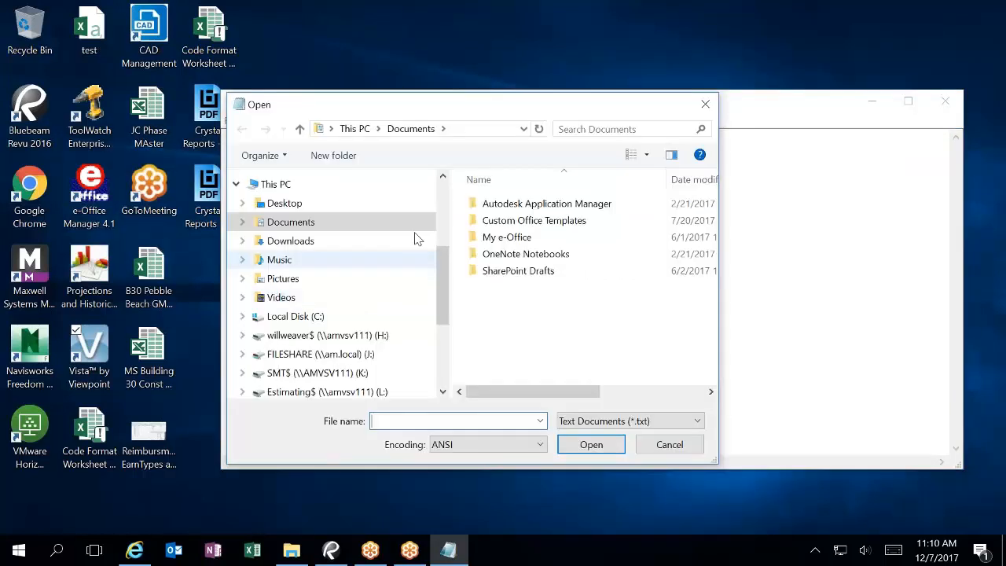
scroll(434, 393, down, 3)
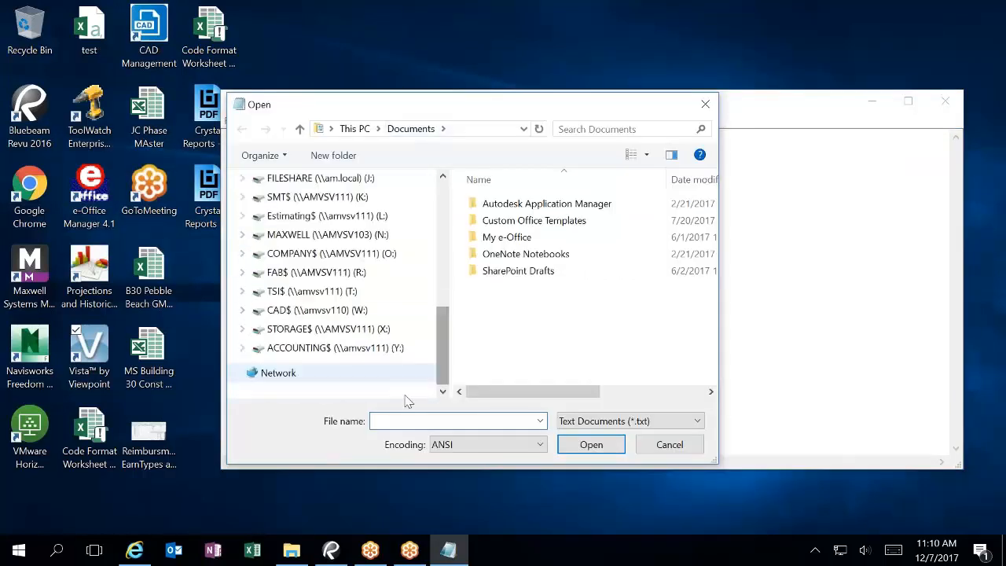
click(353, 348)
double_click(525, 270)
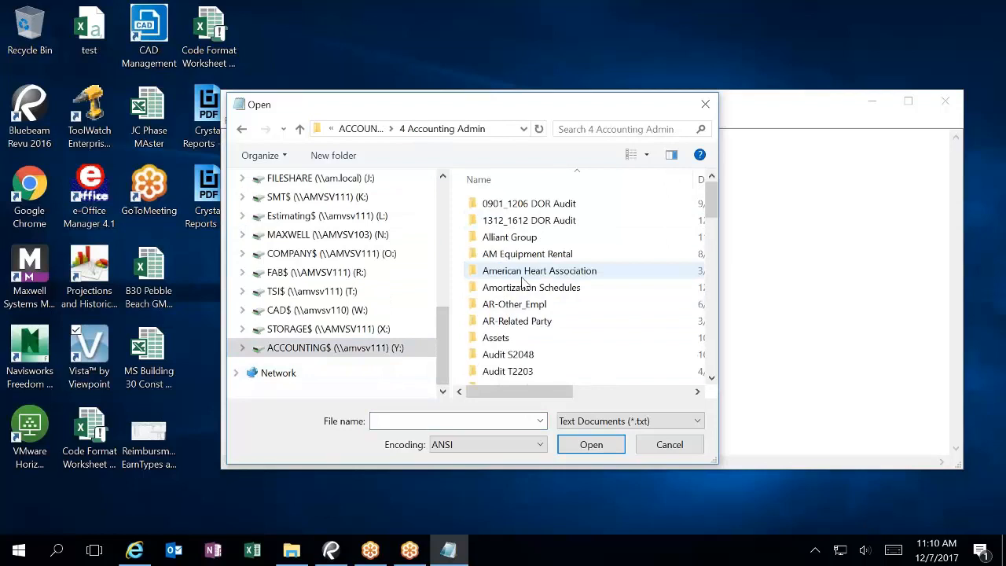
key(v)
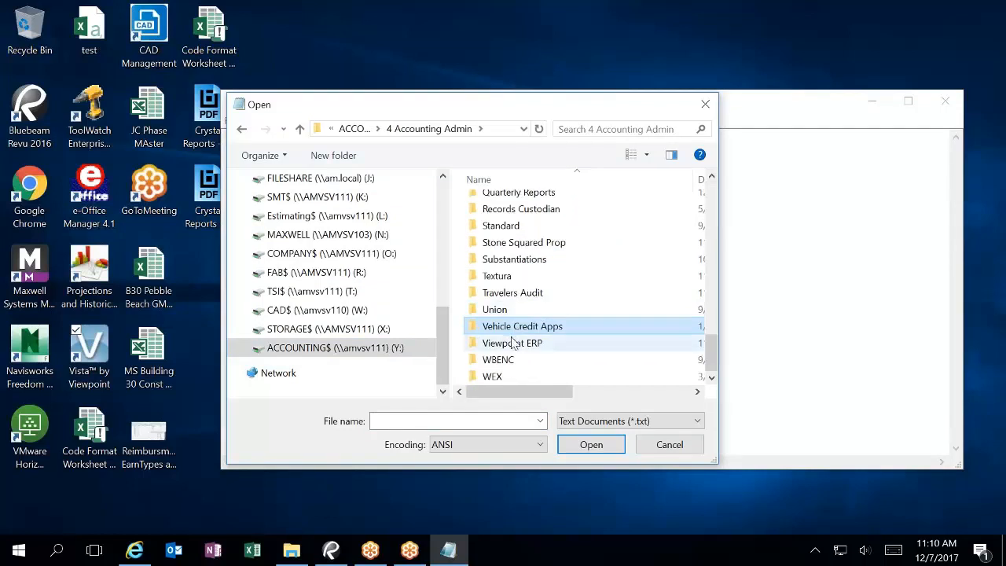
double_click(512, 343)
double_click(505, 219)
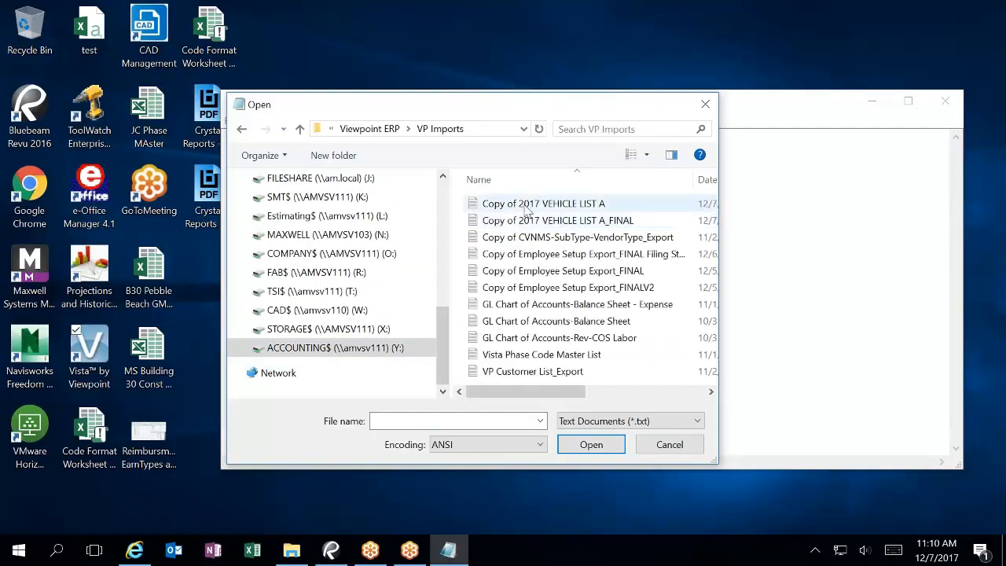
click(534, 203)
click(602, 442)
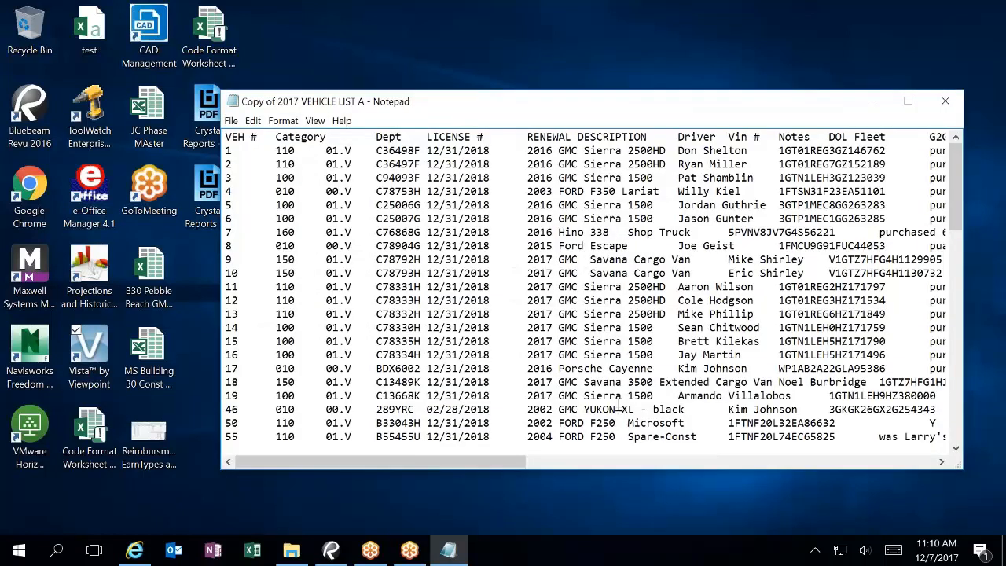
Step: Maximize Notepad and scroll the vehicle rows, selecting the N/A entry on row 501
double_click(481, 110)
scroll(515, 396, down, 12)
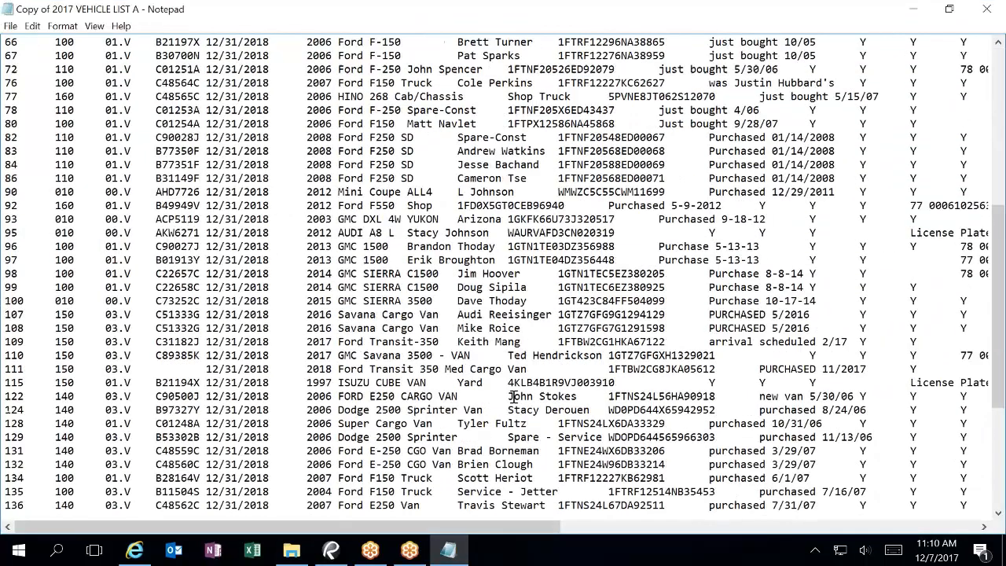
scroll(514, 396, down, 6)
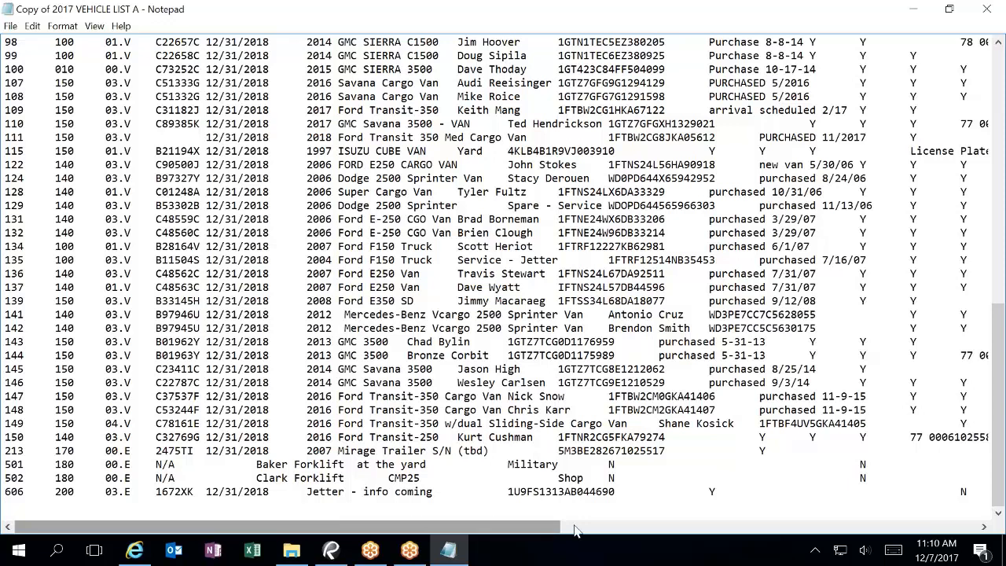
drag(157, 464, 174, 464)
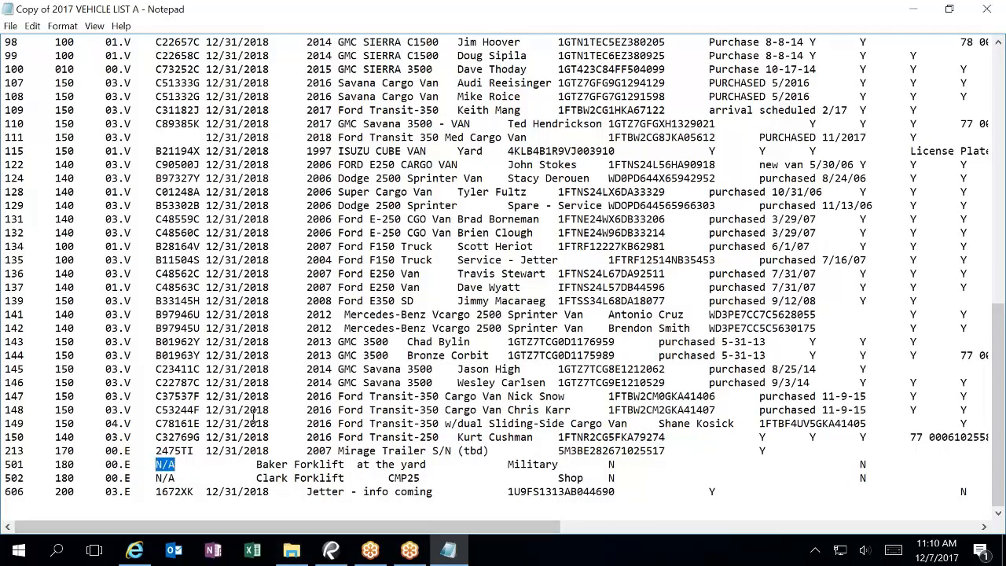
scroll(310, 444, up, 15)
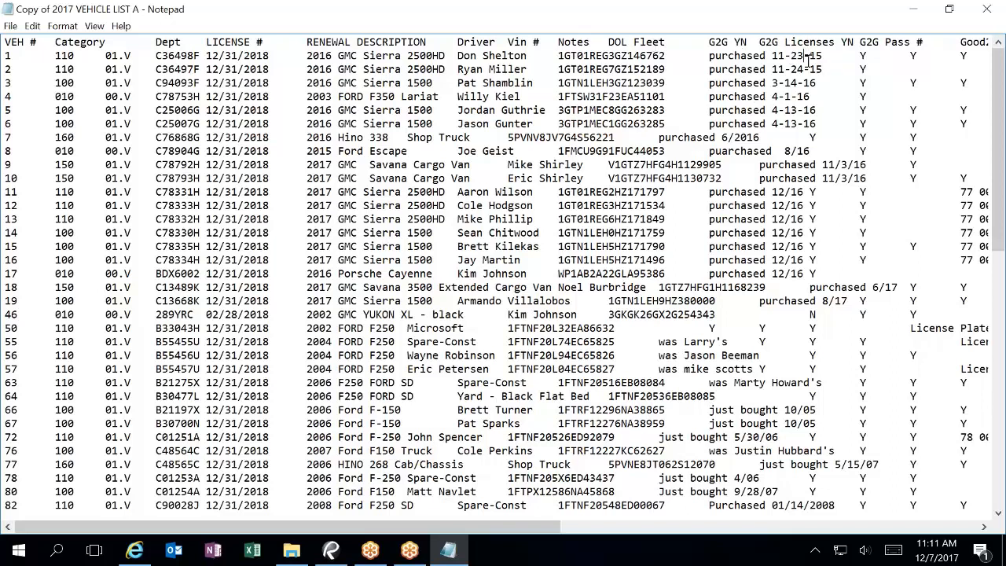
Step: Inspect the G2G Licenses, Good2Go and Enterprise columns, then close the file
click(860, 57)
click(967, 60)
click(966, 530)
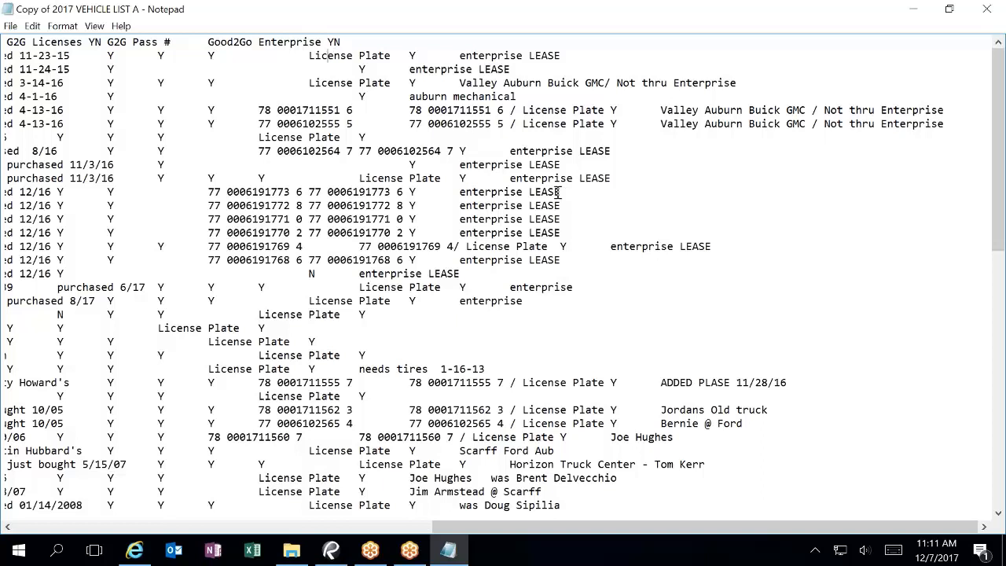
click(984, 13)
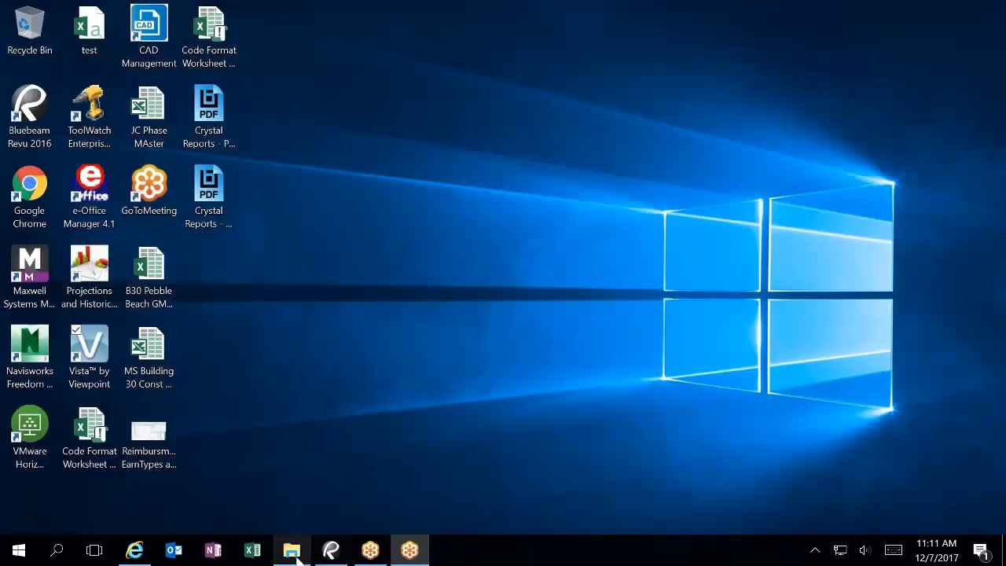
Step: Relaunch Viewpoint Vista, sign in, and expand Imports > Imports Steps
double_click(93, 355)
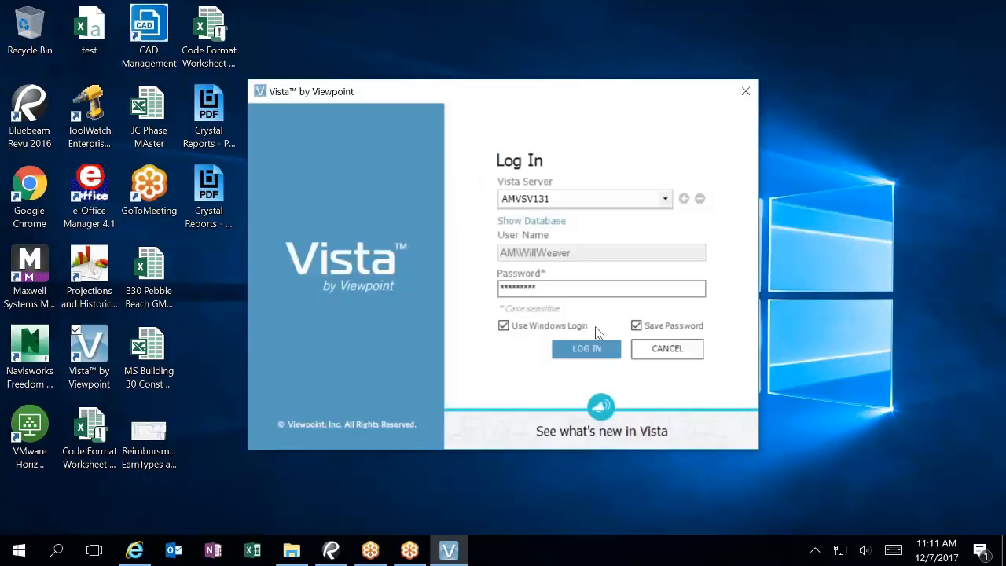
click(608, 355)
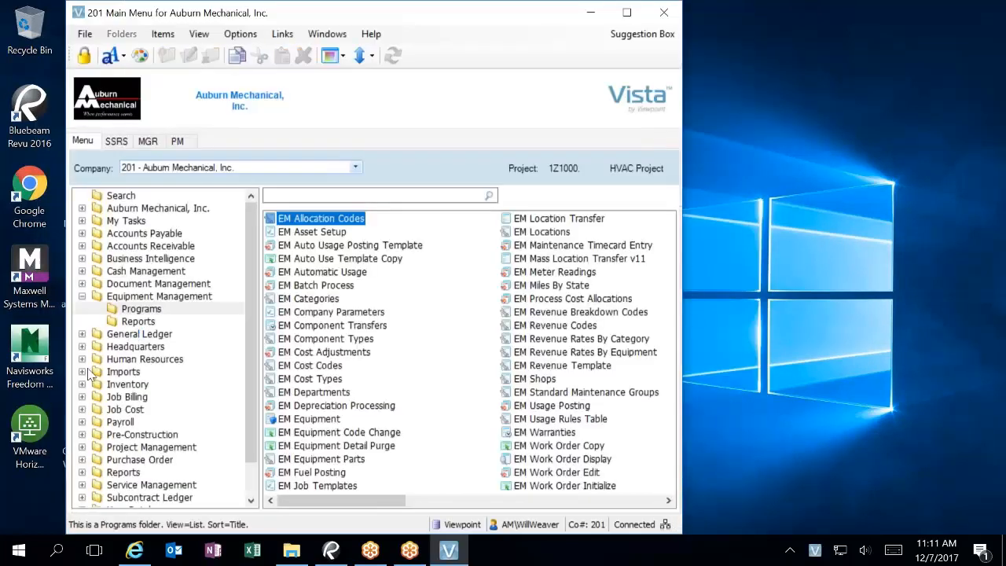
click(83, 370)
click(126, 383)
Step: Open IM Template's grid and filter the Template column by 'em'
double_click(299, 218)
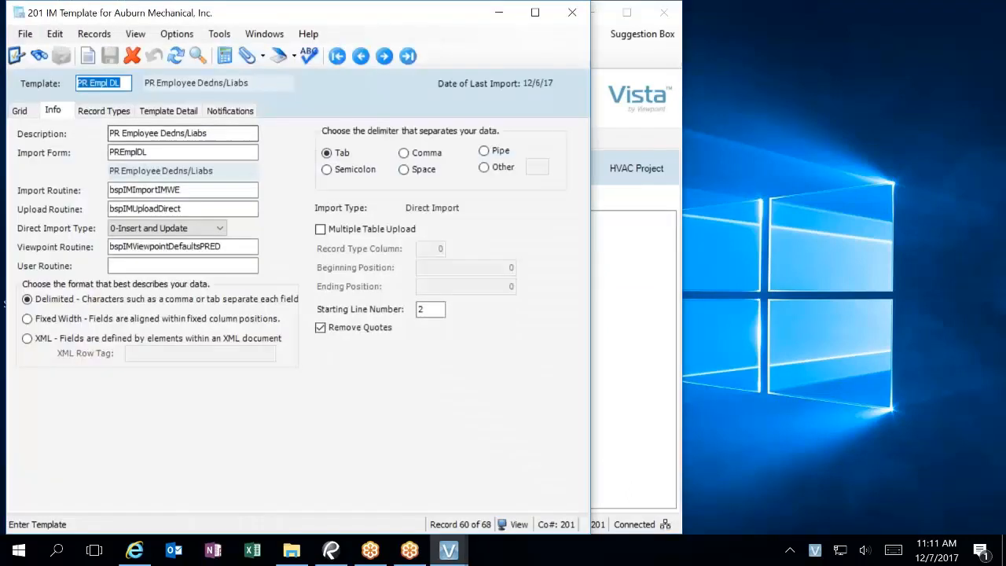
click(20, 111)
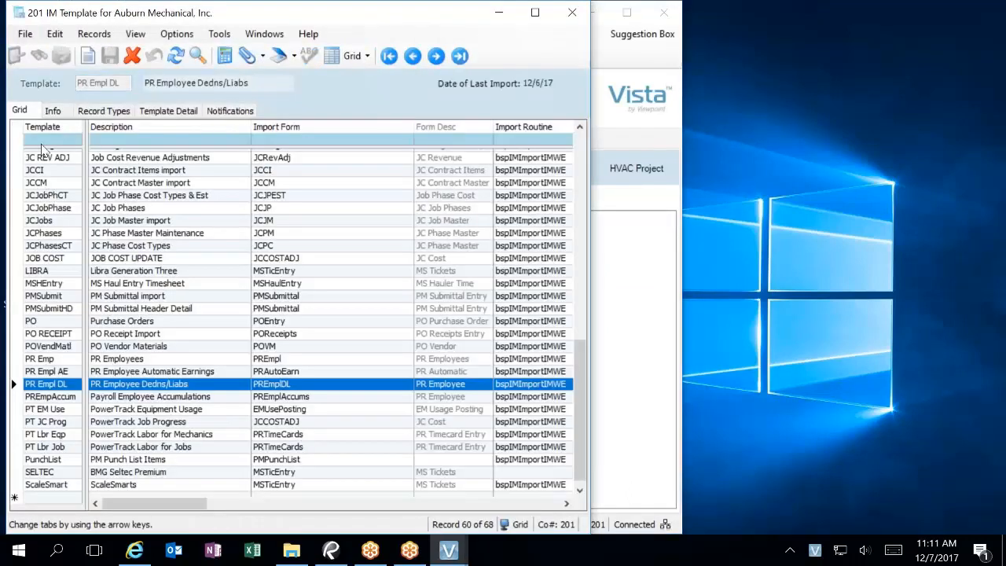
click(43, 139)
text(em)
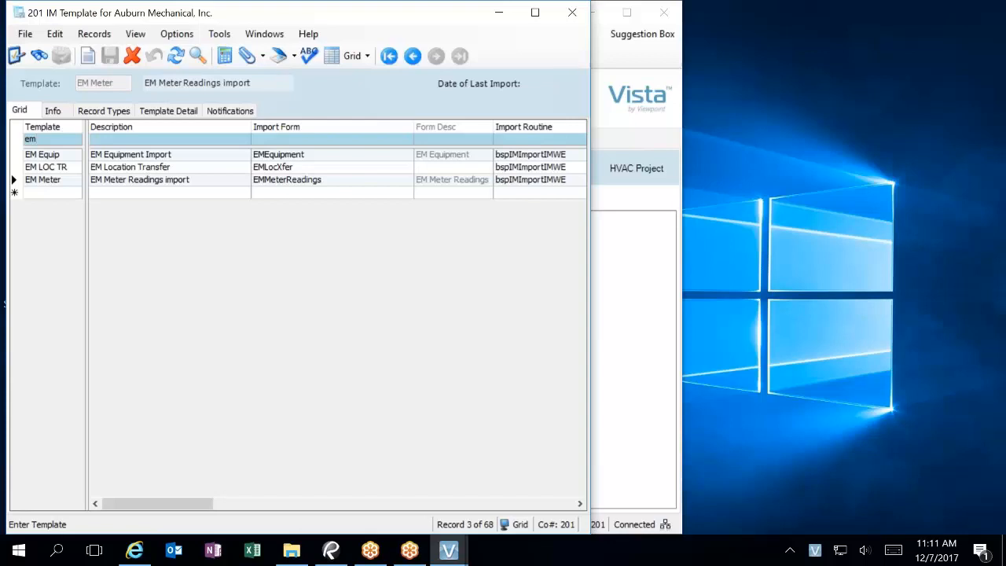
Step: Open EM Equip's template detail and set CustGroup and VendorGroup to Use Viewpoint Default
click(60, 156)
click(151, 113)
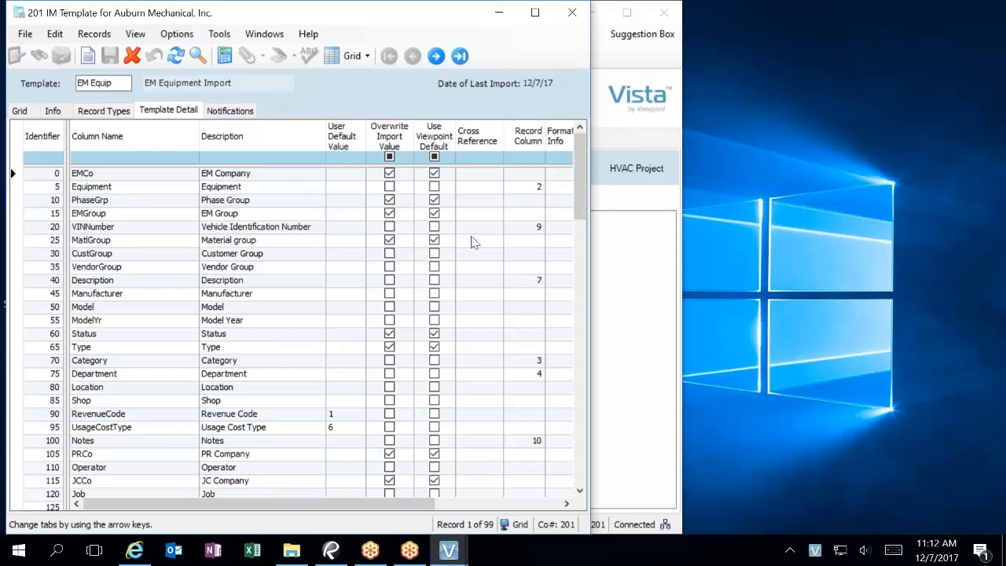
click(434, 254)
click(434, 254)
click(435, 267)
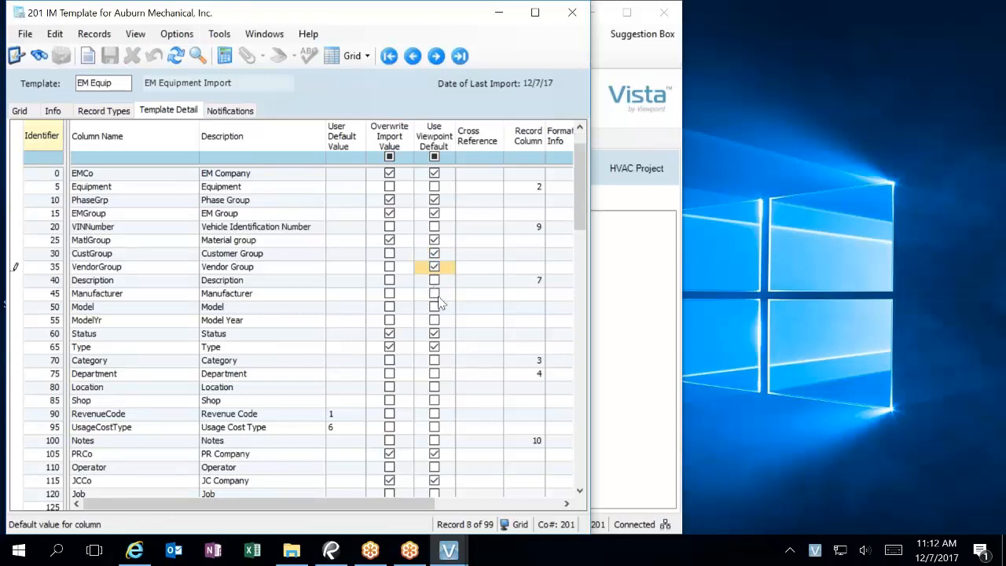
Step: Further down the detail list, set APCo and ARCo to Use Viewpoint Default
scroll(438, 297, down, 3)
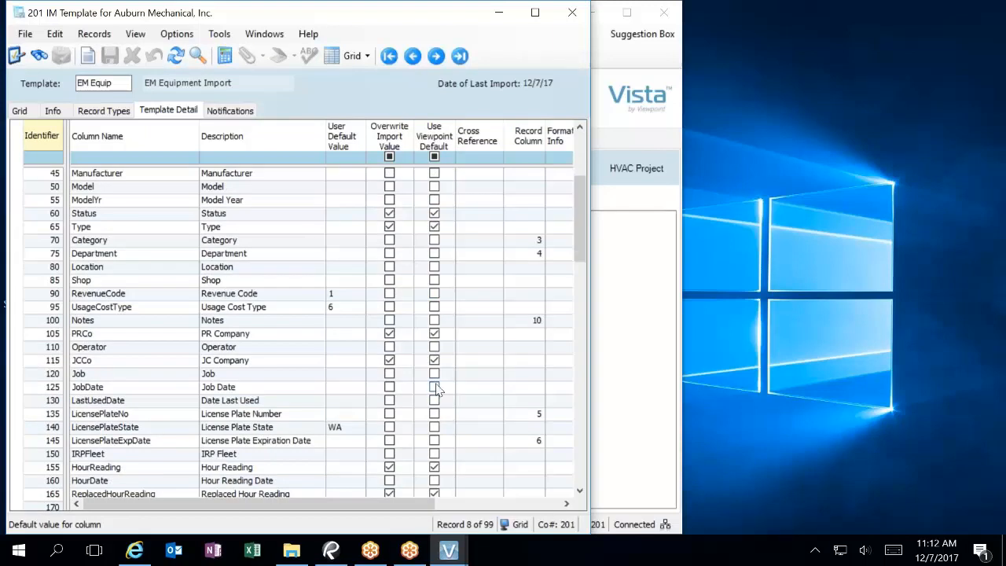
scroll(438, 388, down, 2)
scroll(437, 388, down, 4)
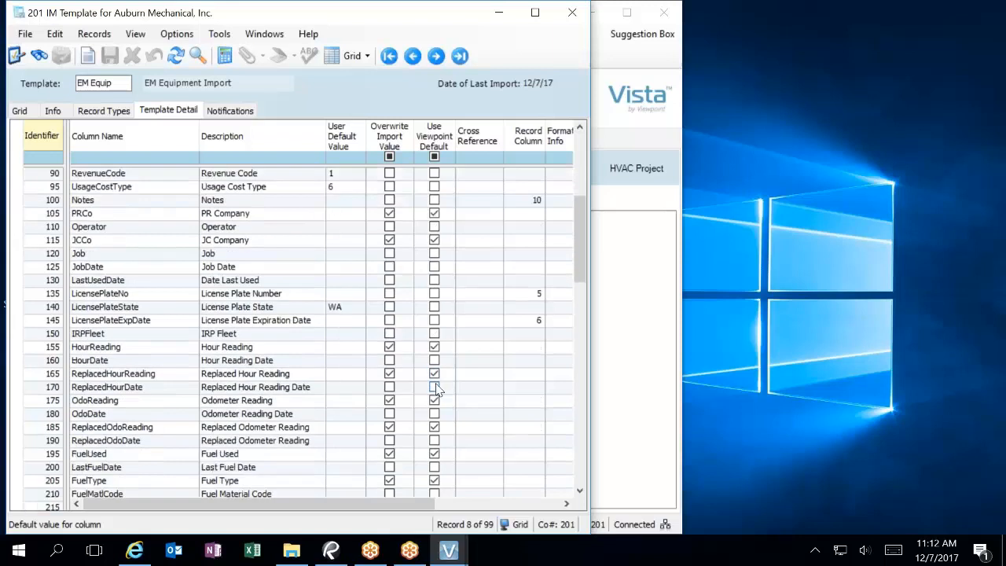
scroll(438, 388, down, 2)
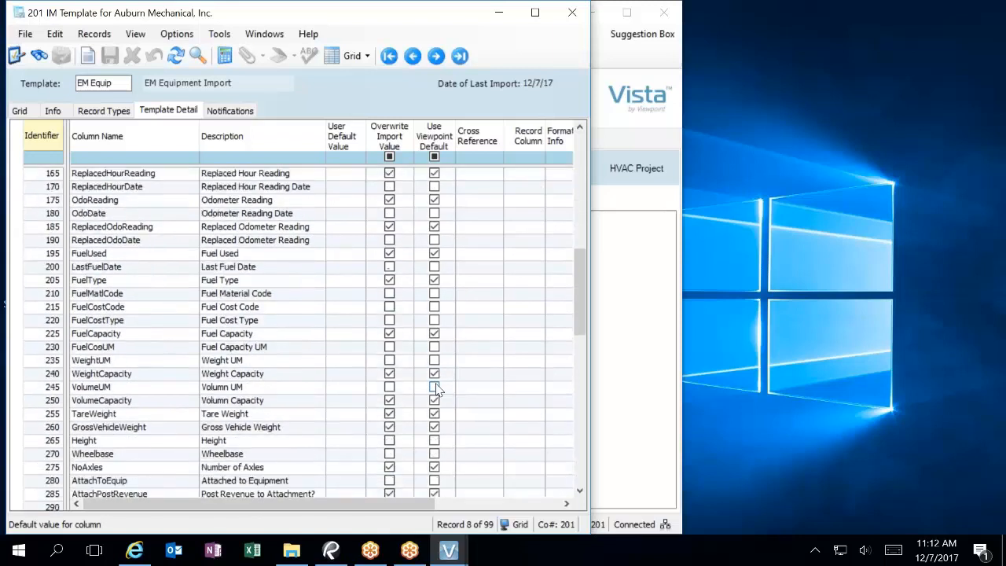
scroll(438, 388, down, 1)
scroll(438, 388, down, 3)
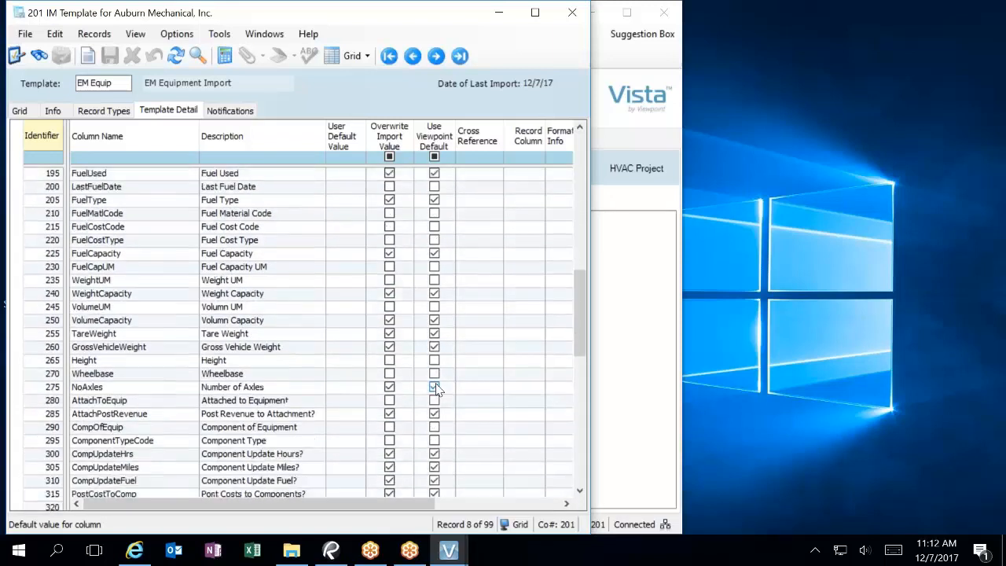
scroll(437, 388, down, 5)
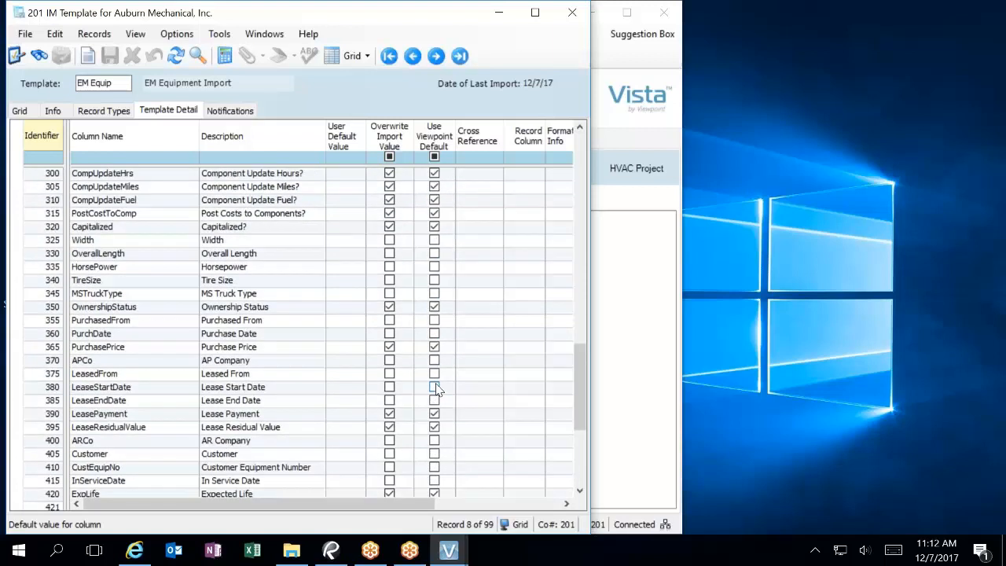
click(435, 360)
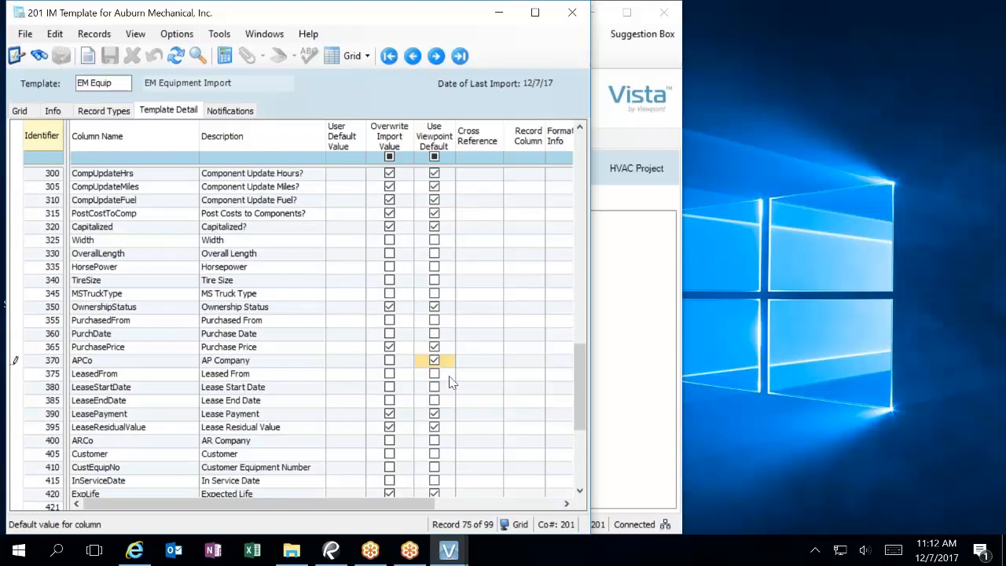
scroll(450, 382, down, 1)
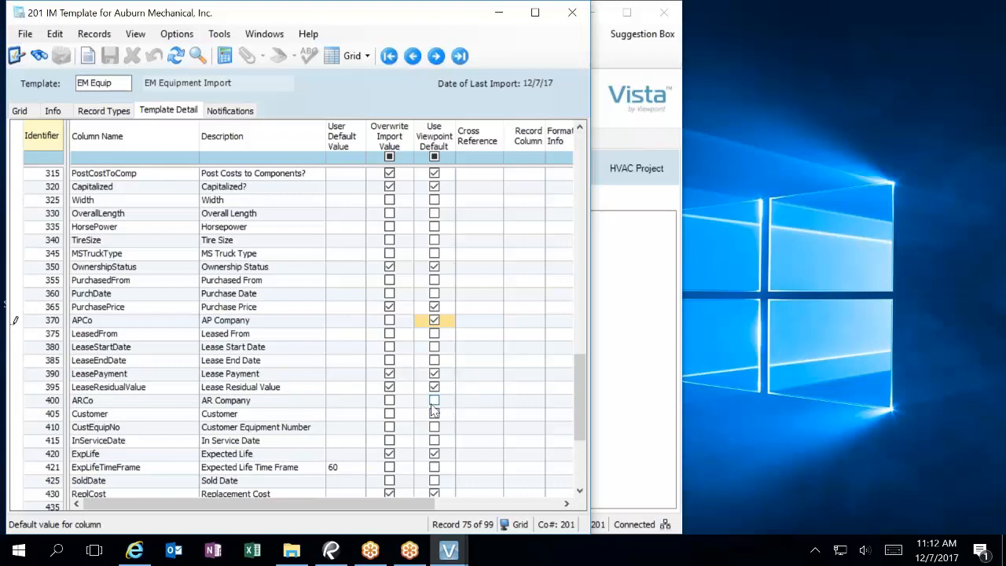
click(433, 401)
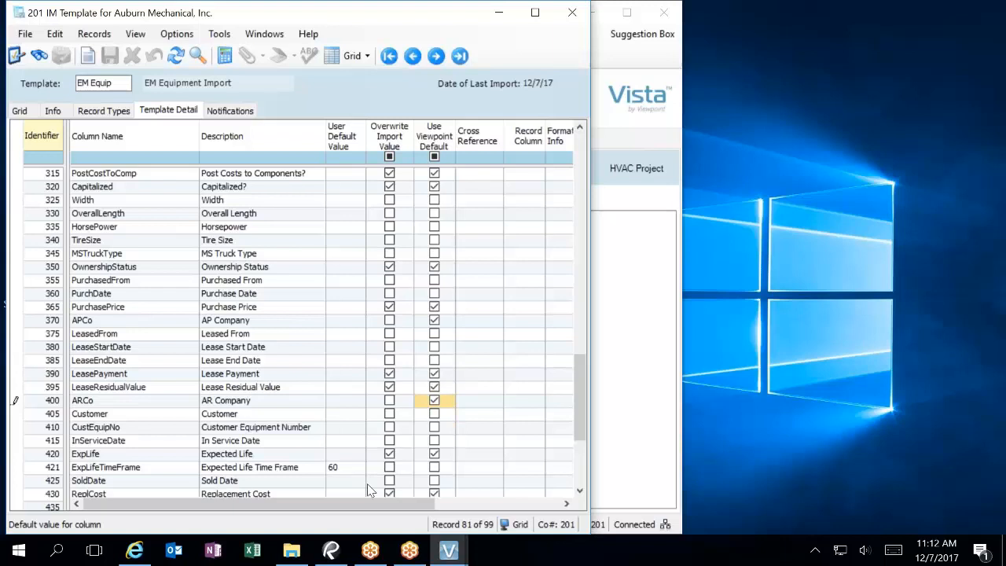
scroll(485, 409, down, 4)
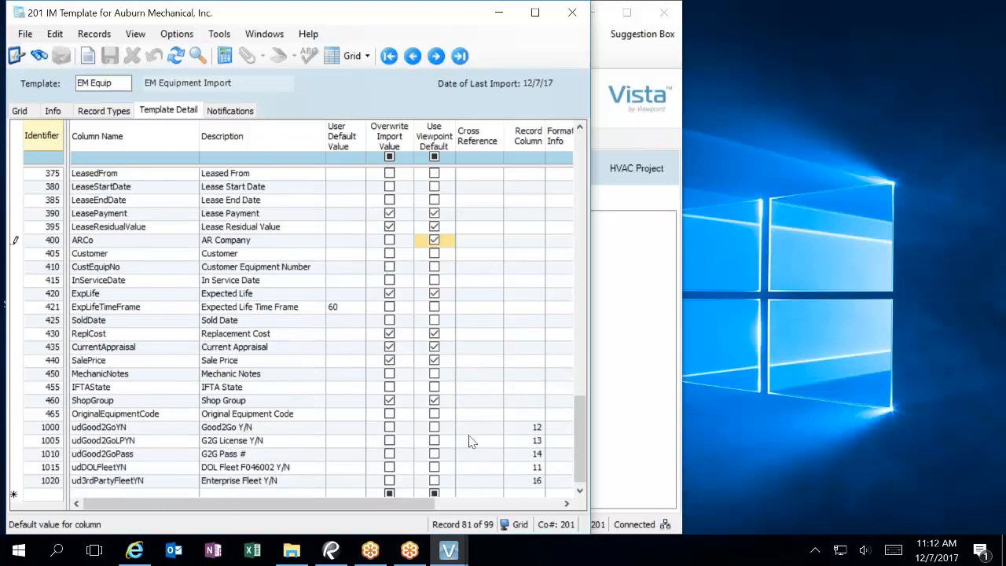
Step: Switch from IM Template to IM Import, entering ImportID EM with the EM Equip template
click(572, 13)
double_click(295, 232)
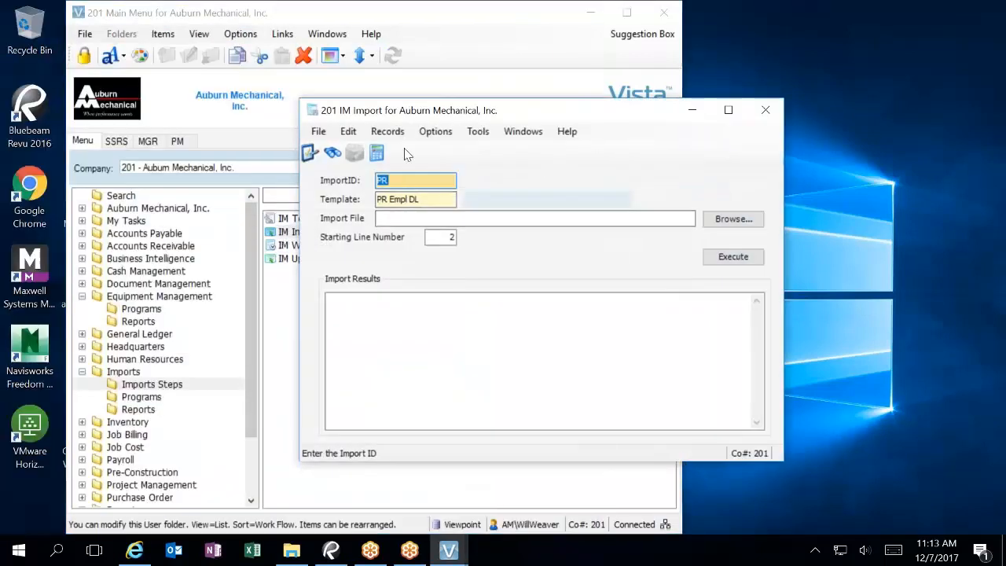
text(EM)
key(Tab)
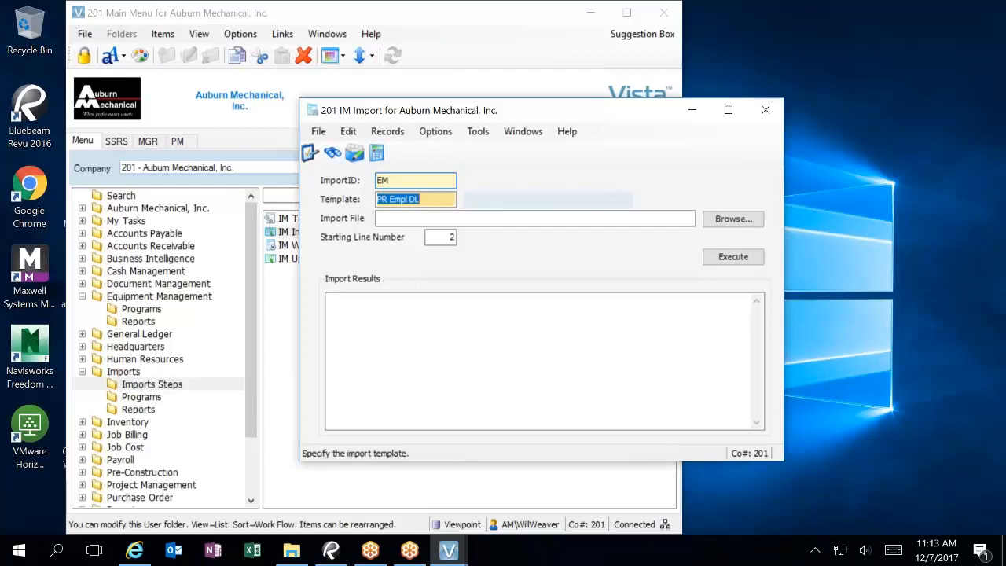
key(F4)
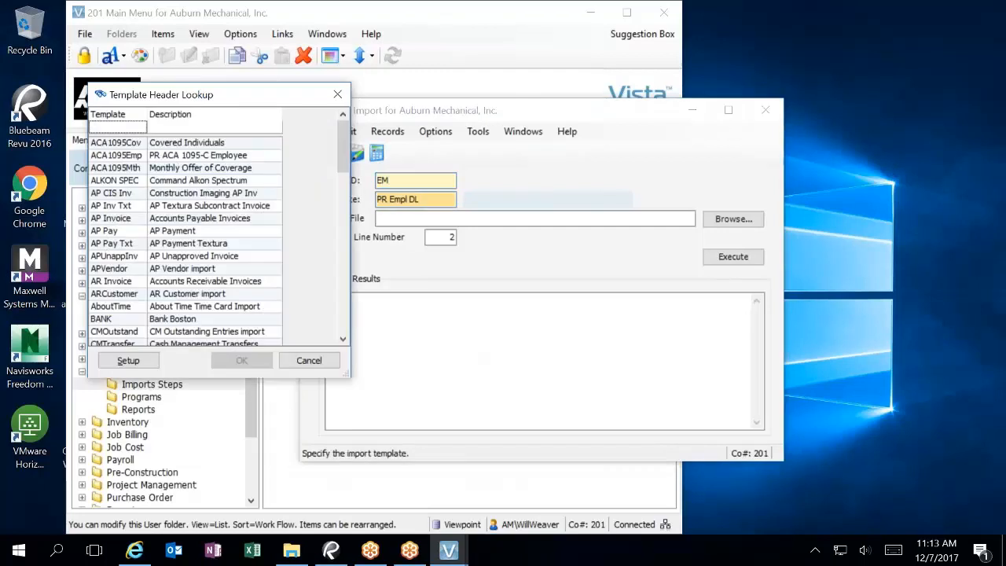
text(EM)
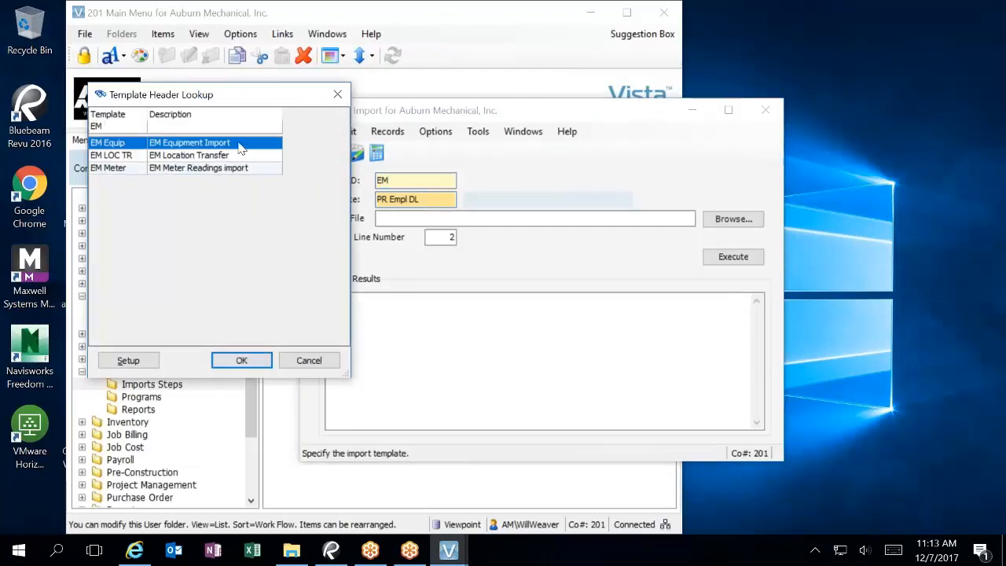
key(Return)
Step: In the import file browser, permanently delete the Copy of 2017 VEHICLE LIST A_FINAL file
click(733, 219)
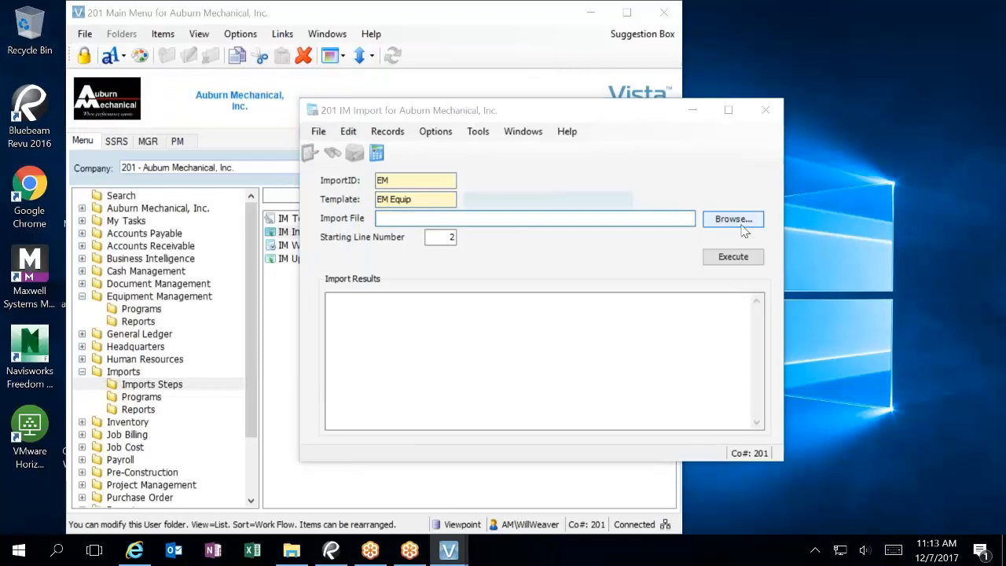
click(674, 231)
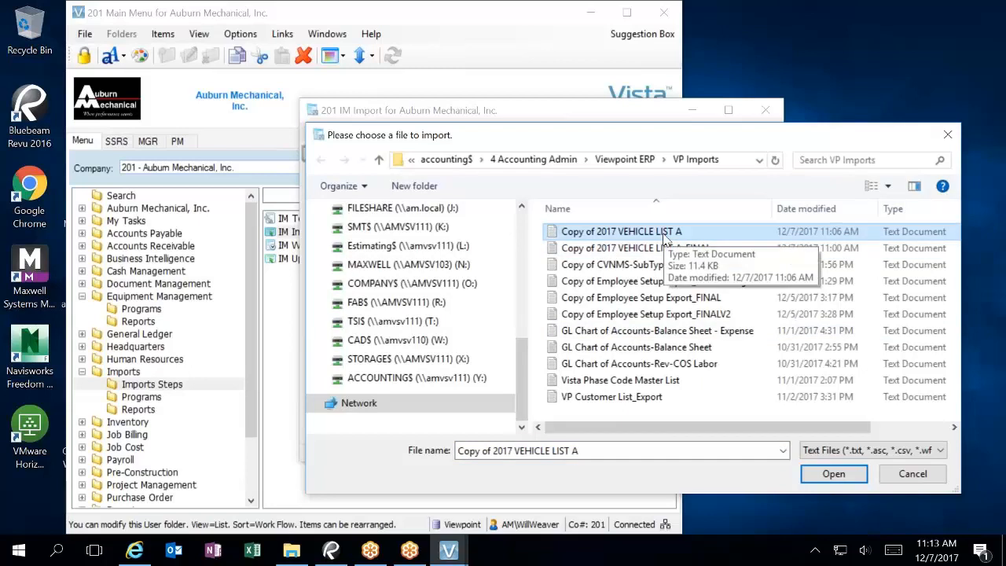
right_click(664, 248)
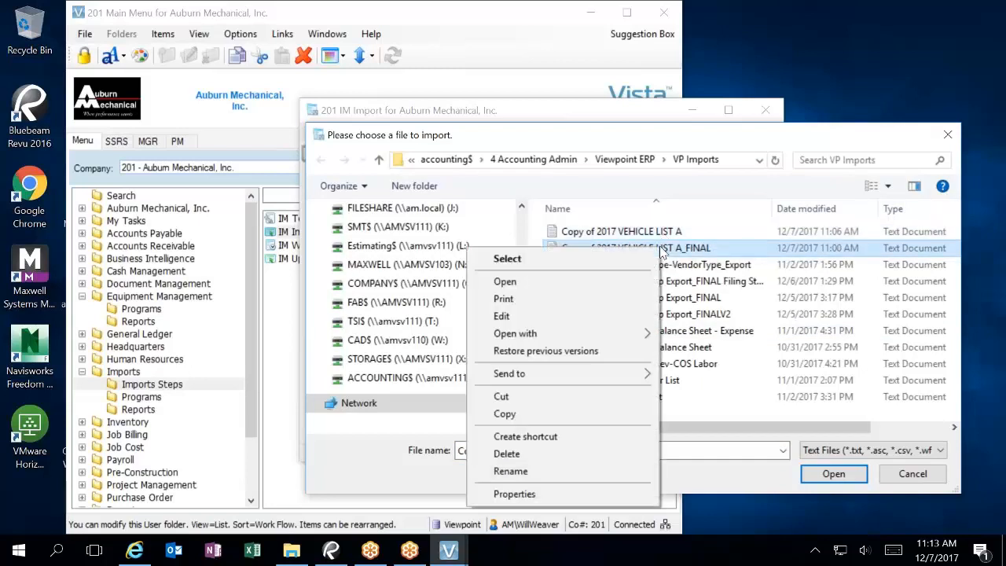
click(503, 453)
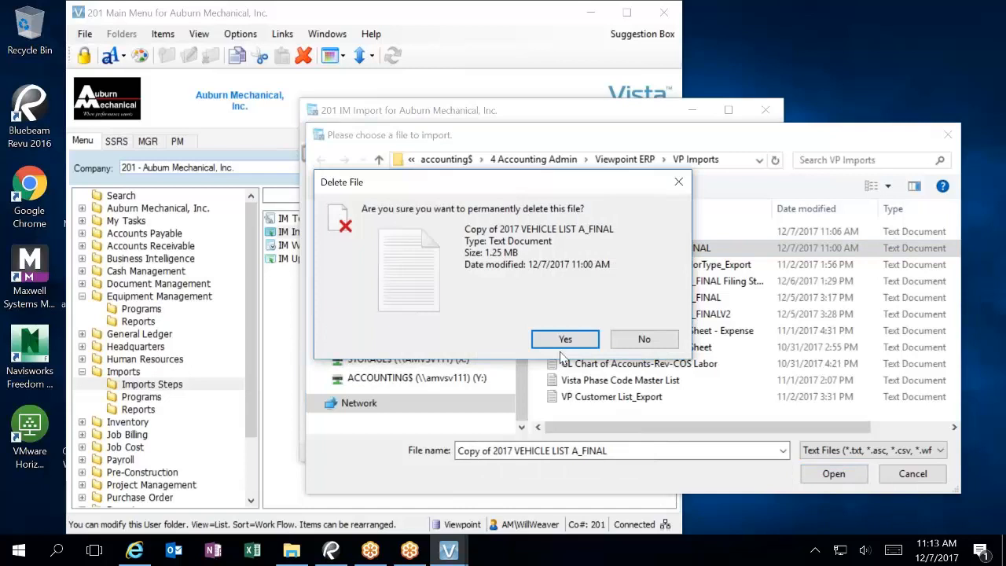
click(575, 337)
Step: Use Copy of 2017 VEHICLE LIST A as the import file and execute, overwriting existing data
click(677, 232)
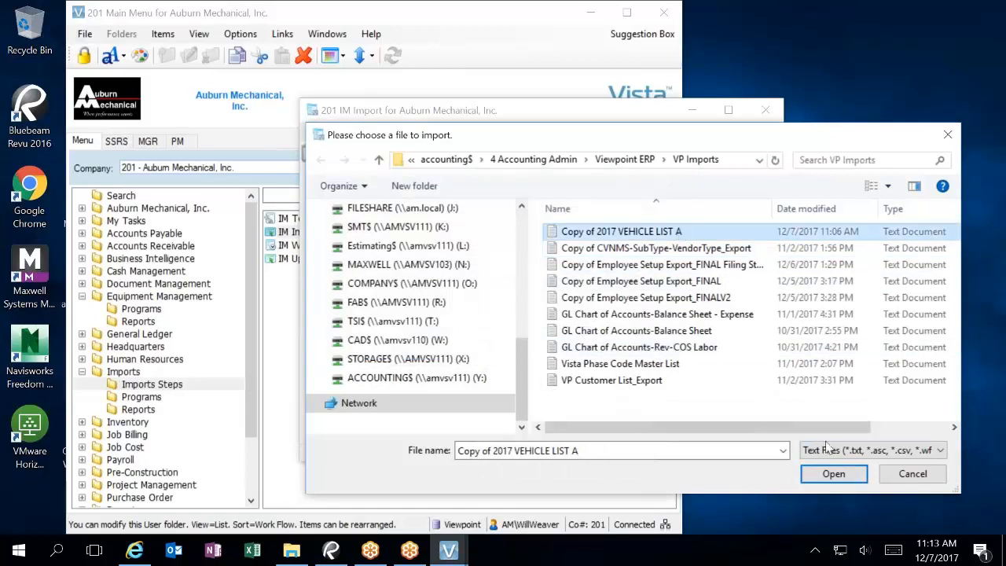
click(836, 479)
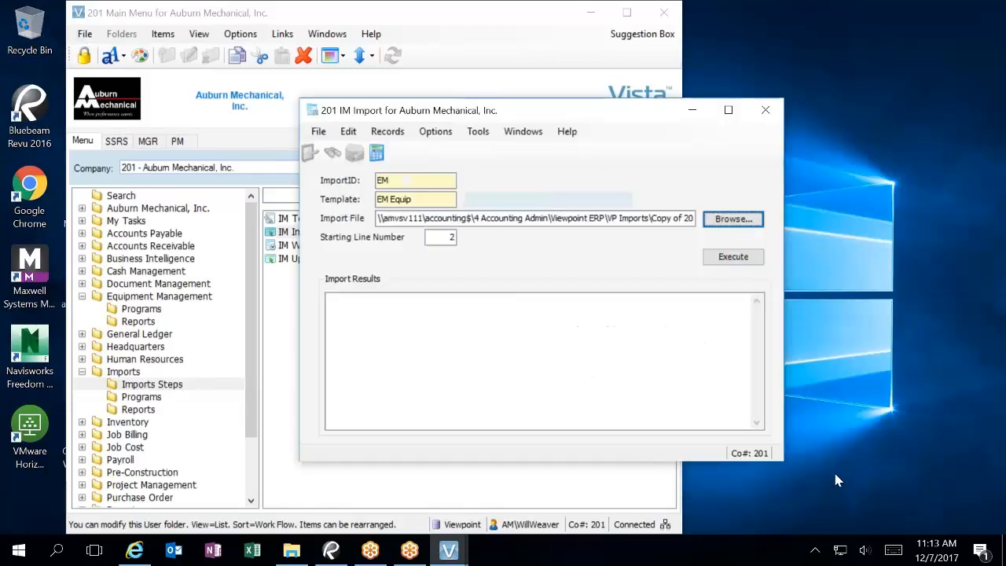
click(738, 260)
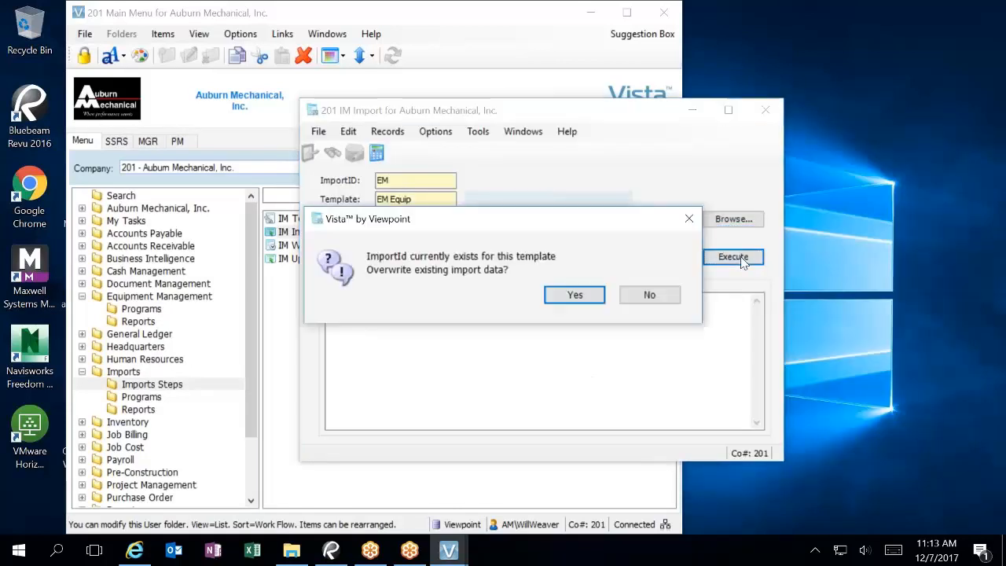
click(575, 297)
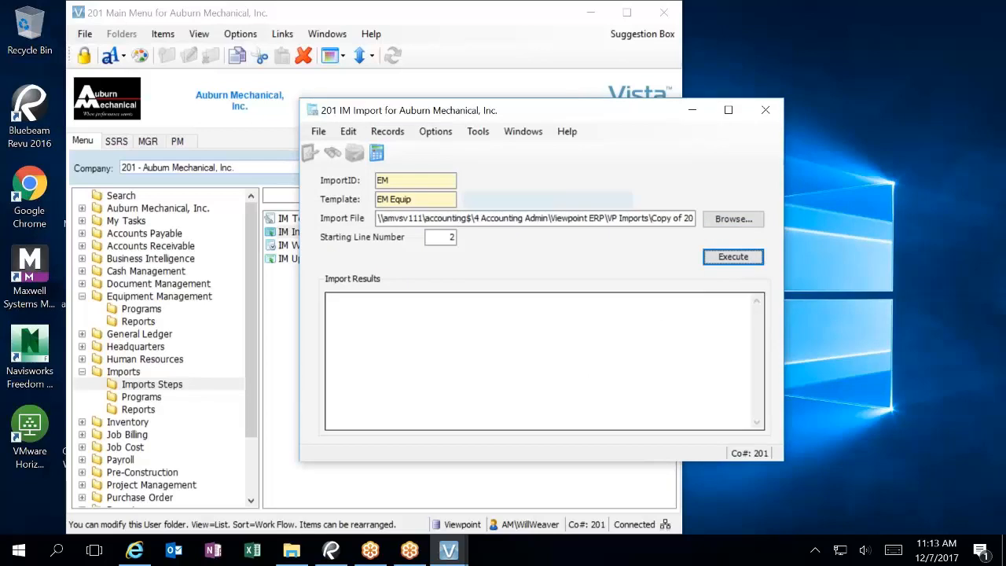
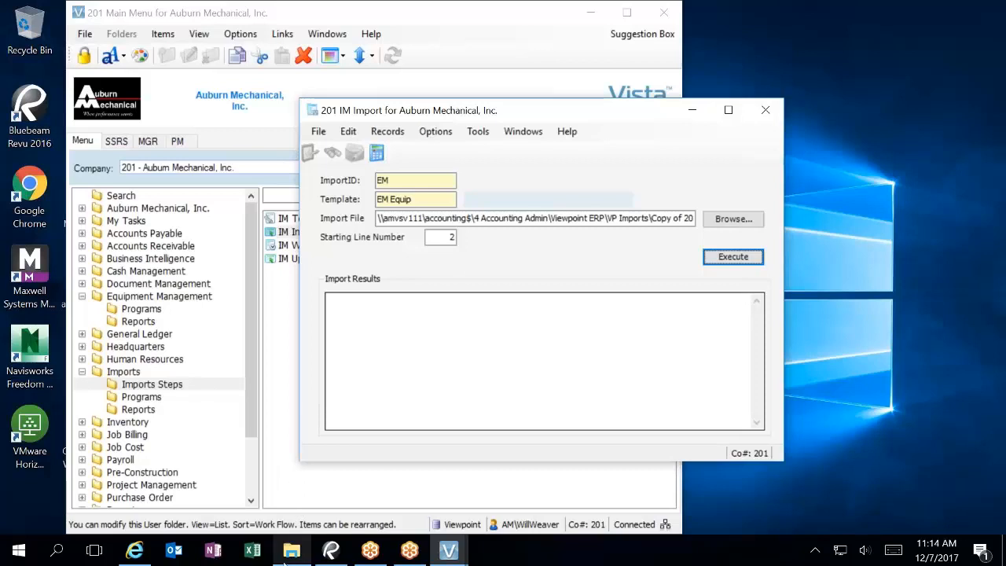
Step: Browse to ACCOUNTING$ (Y:) > 4 Accounting Admin > Viewpoint ERP > VP Imports and open 2017 VEHICLE LIST A
click(291, 550)
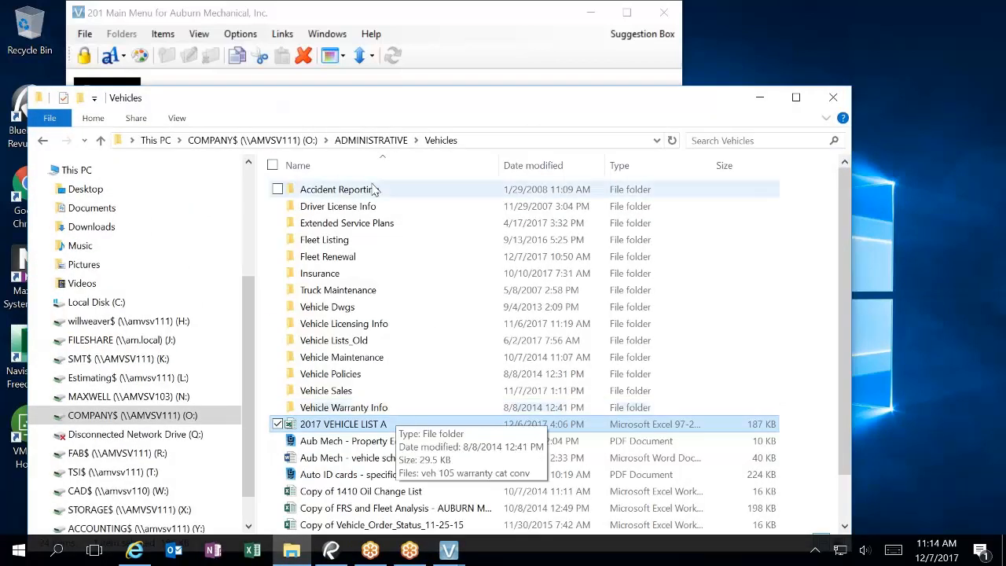
scroll(118, 490, down, 1)
click(126, 484)
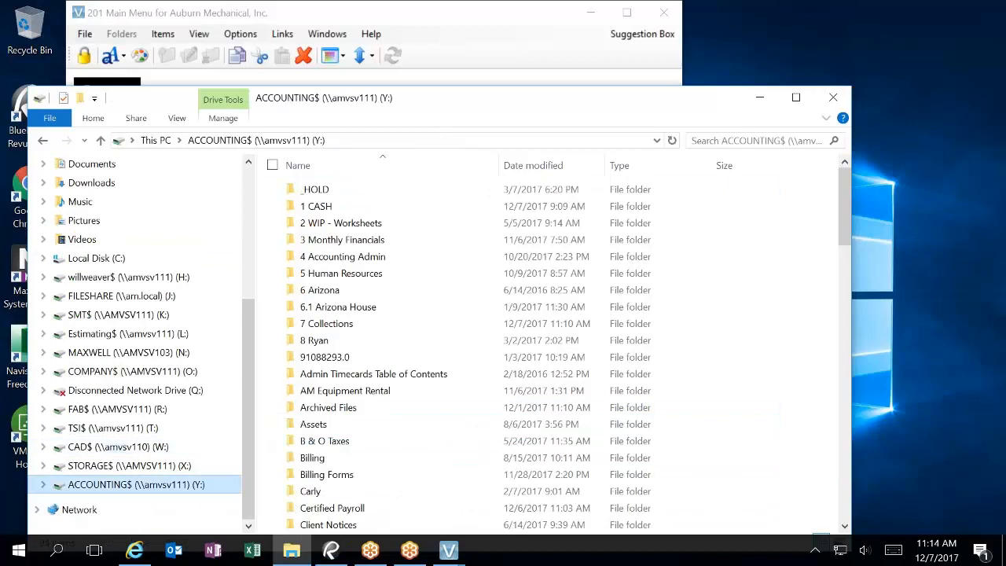
double_click(318, 257)
click(352, 289)
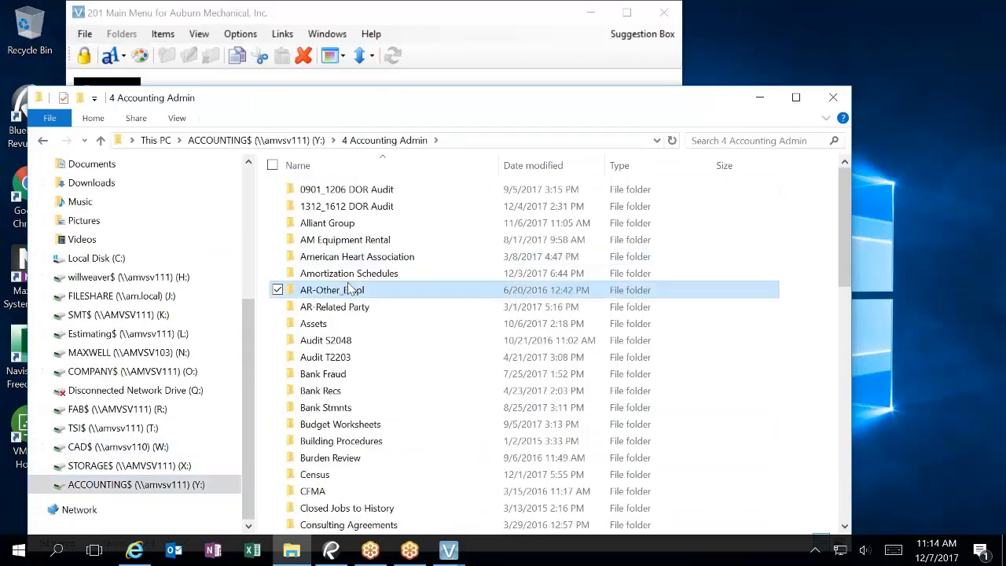
key(v)
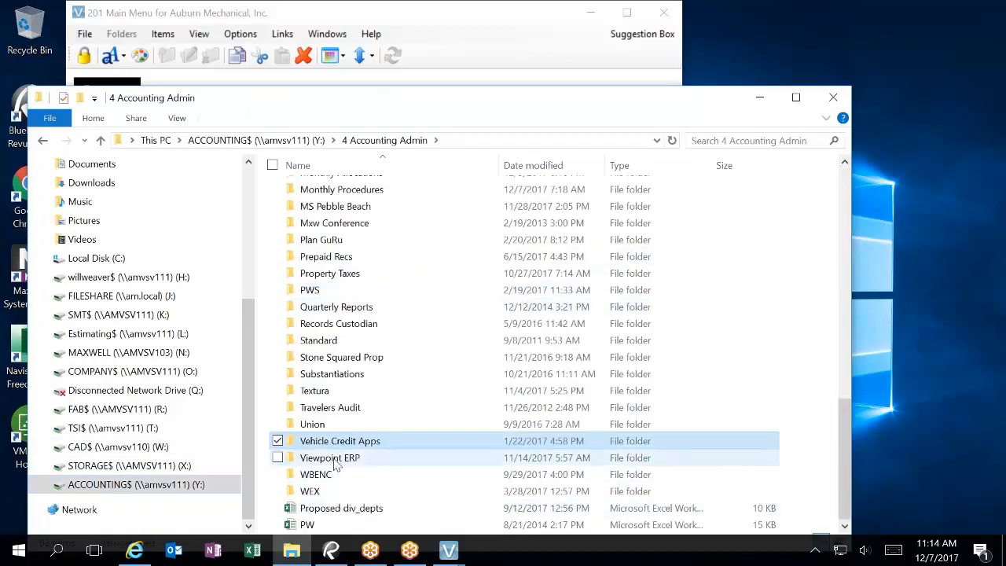
double_click(336, 459)
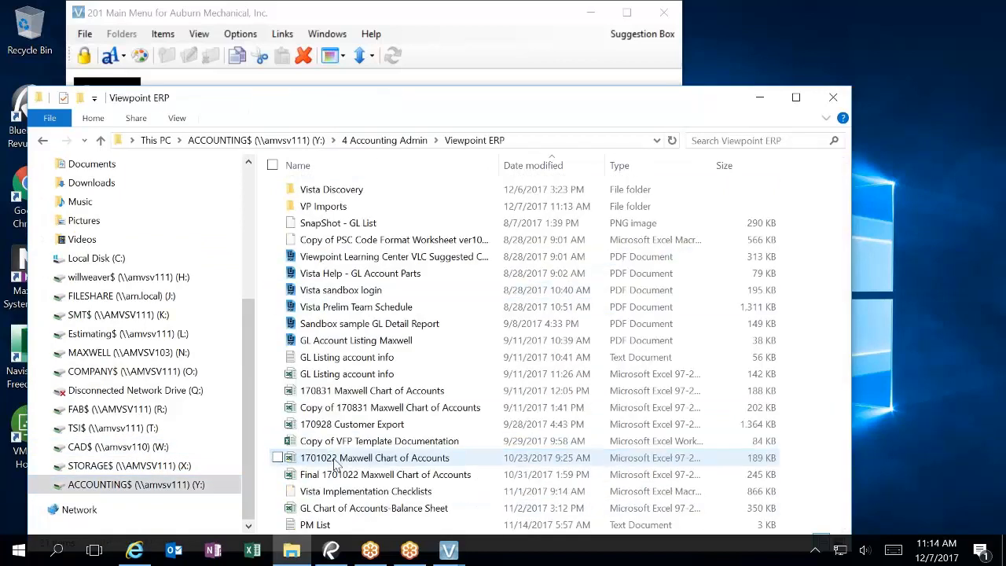
double_click(337, 206)
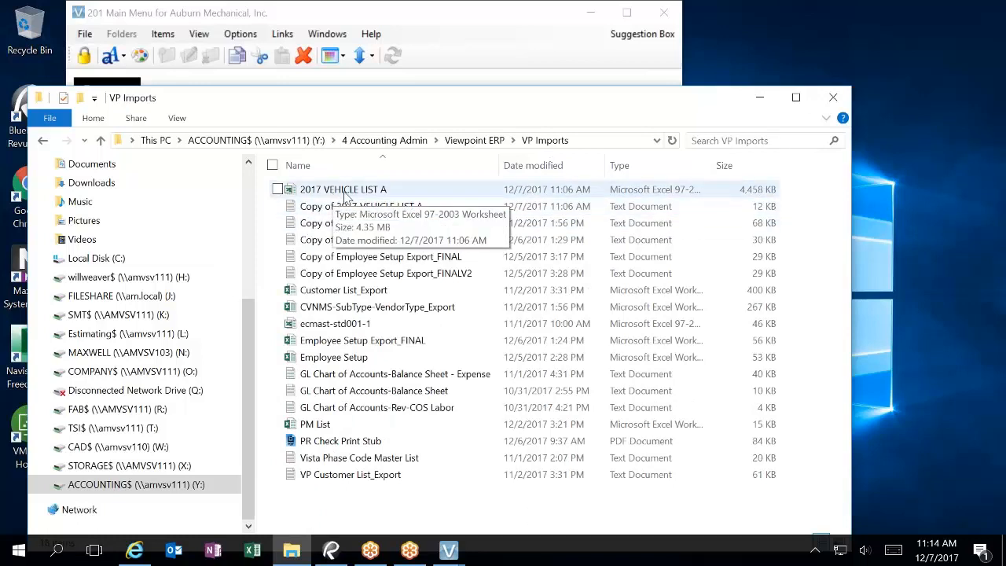
double_click(346, 195)
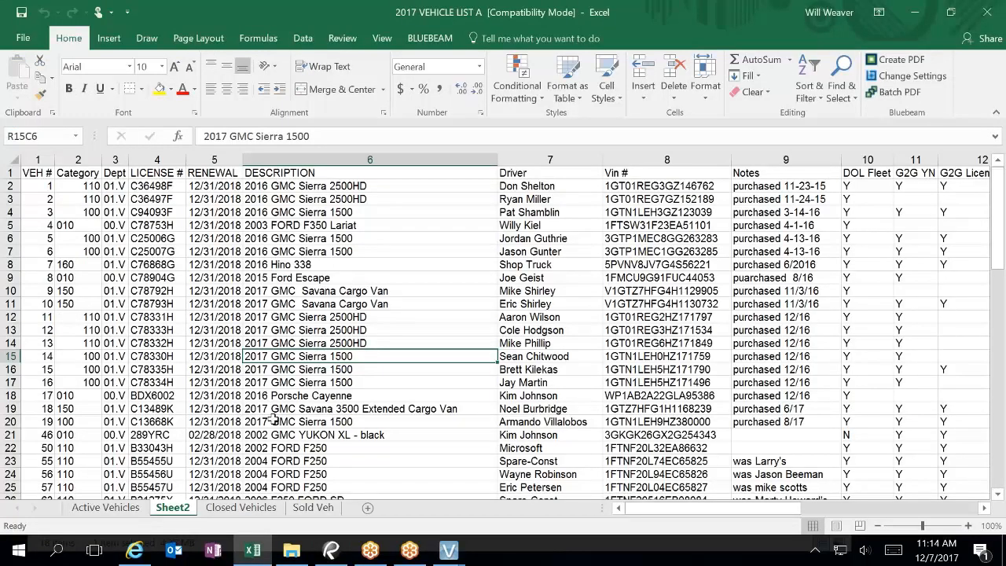
Step: Snap the Excel vehicle list to the right half of the screen
click(80, 224)
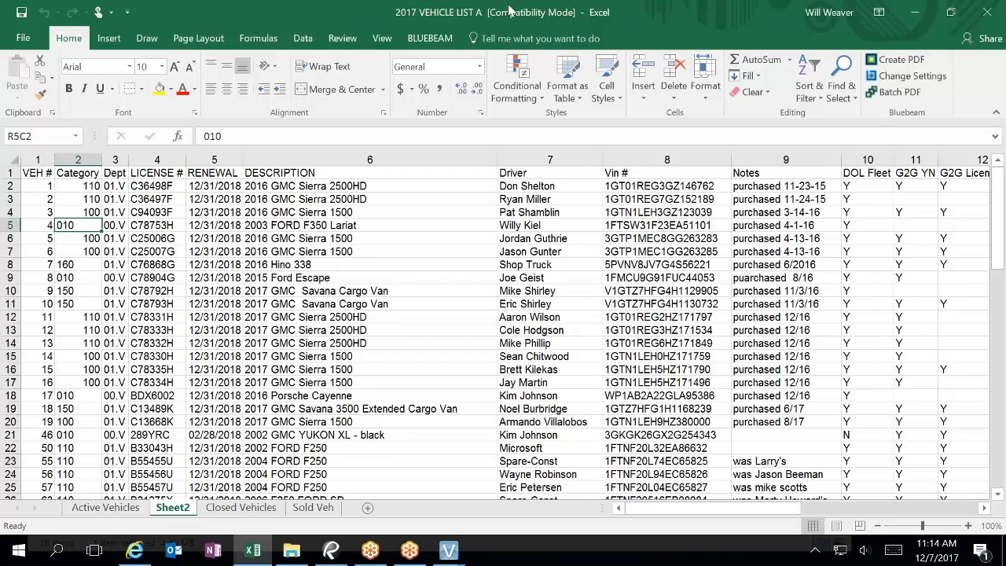
drag(509, 11, 1003, 157)
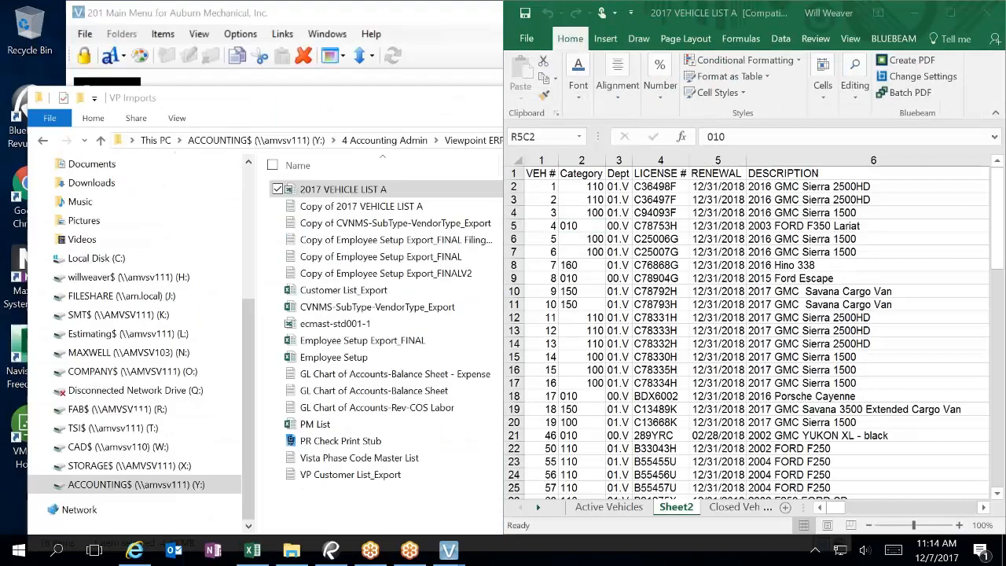
click(341, 94)
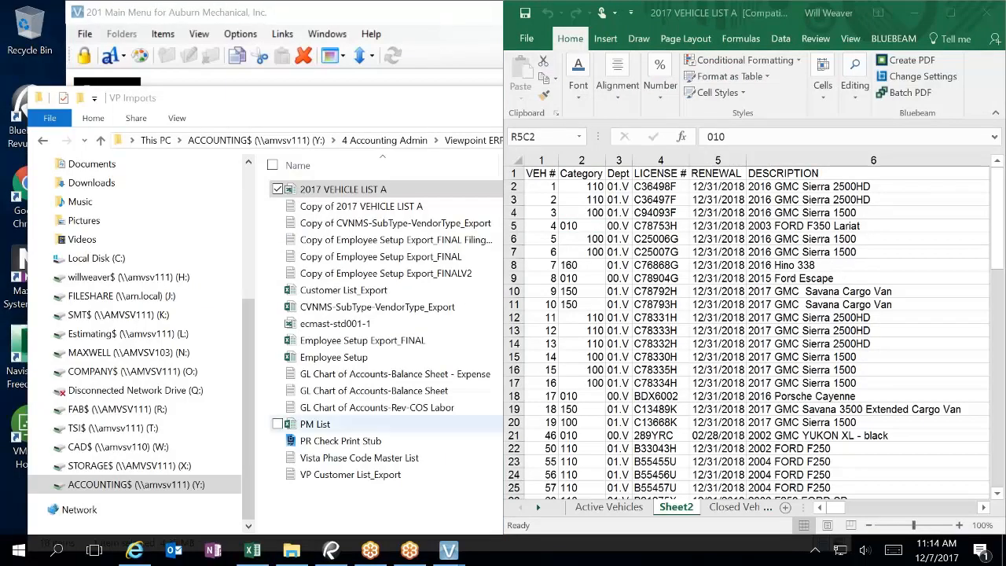
Step: Force-close the frozen Vista import window and minimize the VP Imports folder window
mouse_move(437, 556)
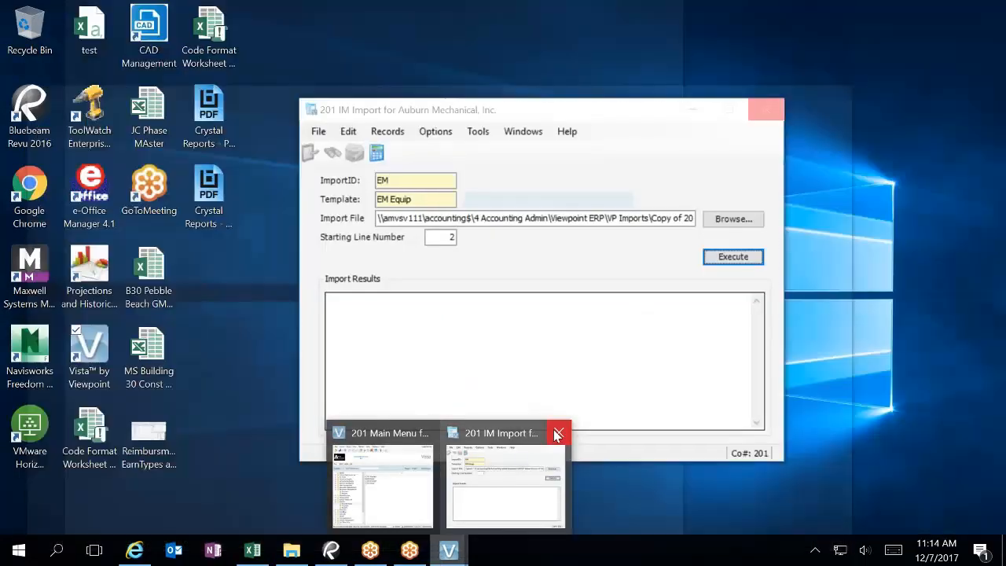
click(557, 433)
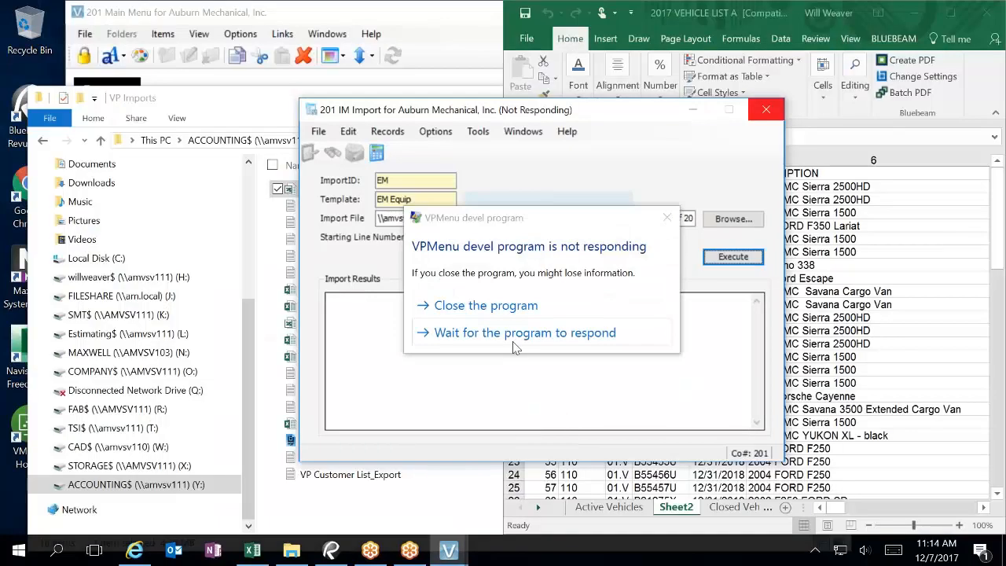
click(510, 305)
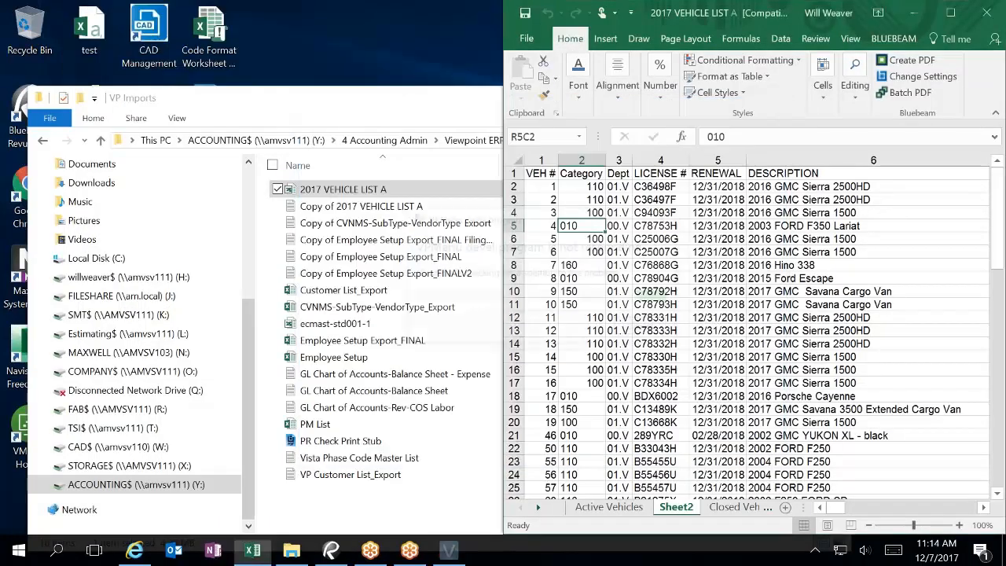
drag(488, 94, 373, 152)
click(642, 161)
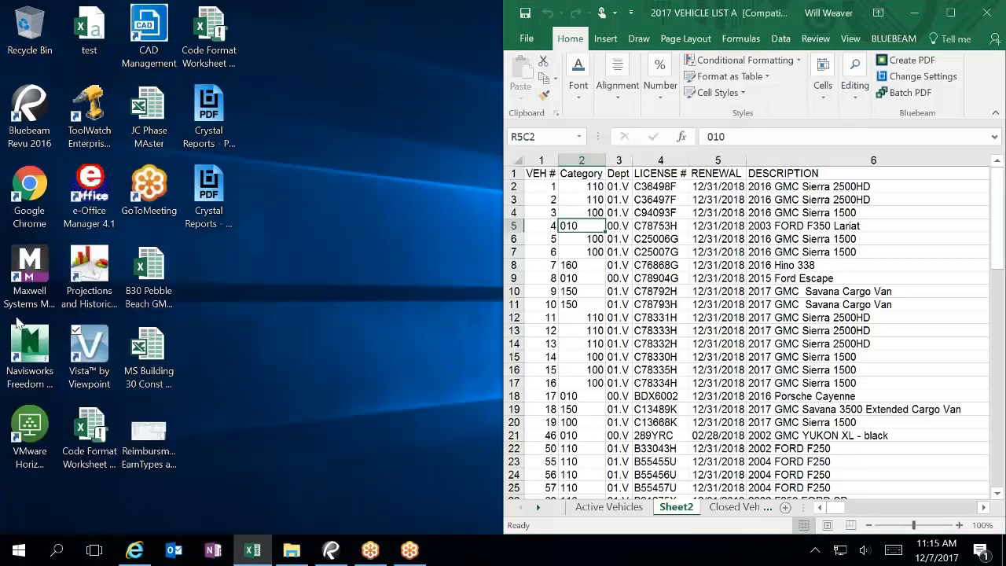
Step: Relaunch Vista, log in, and open IM Template from Imports > Imports Steps
double_click(90, 349)
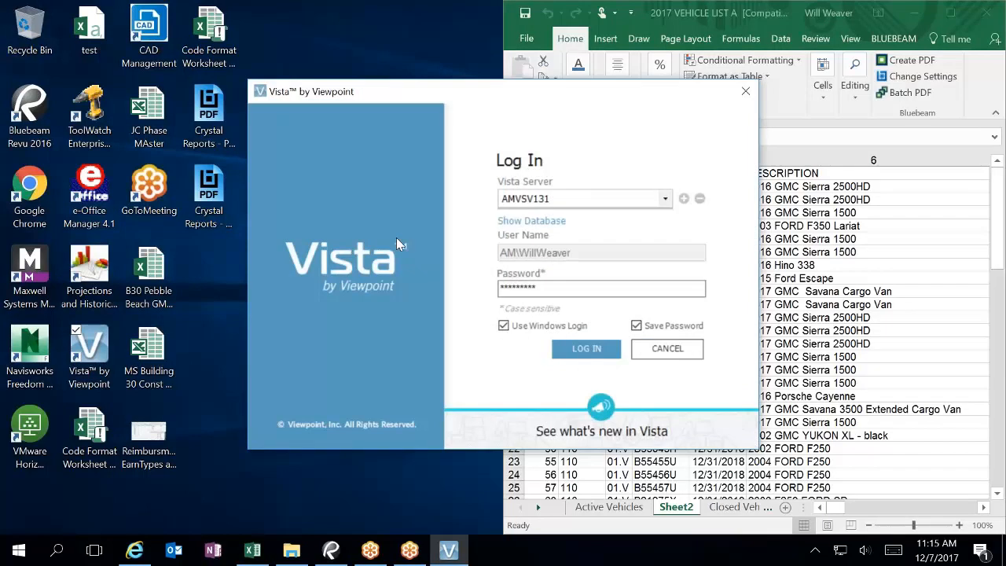
click(586, 348)
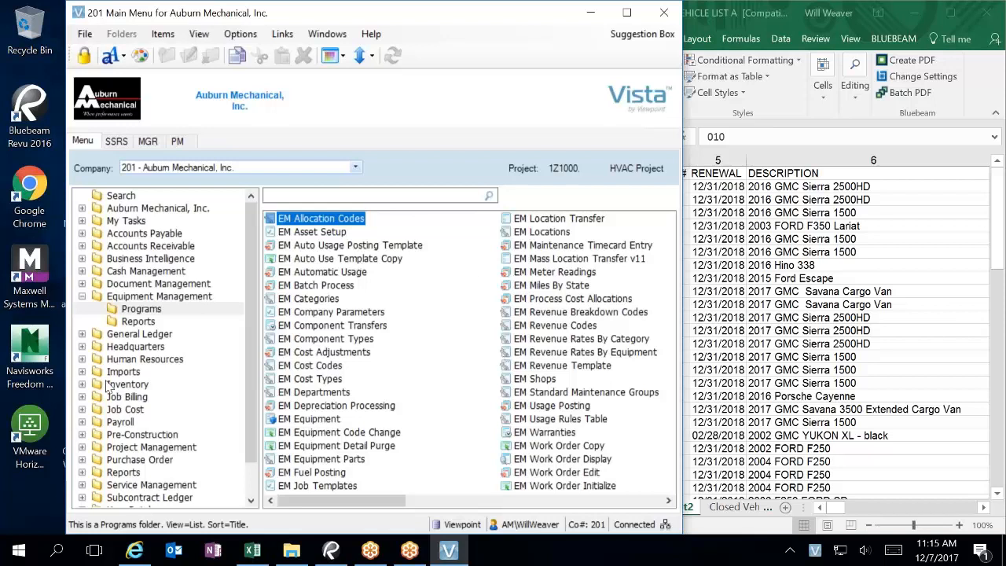
click(83, 372)
click(149, 384)
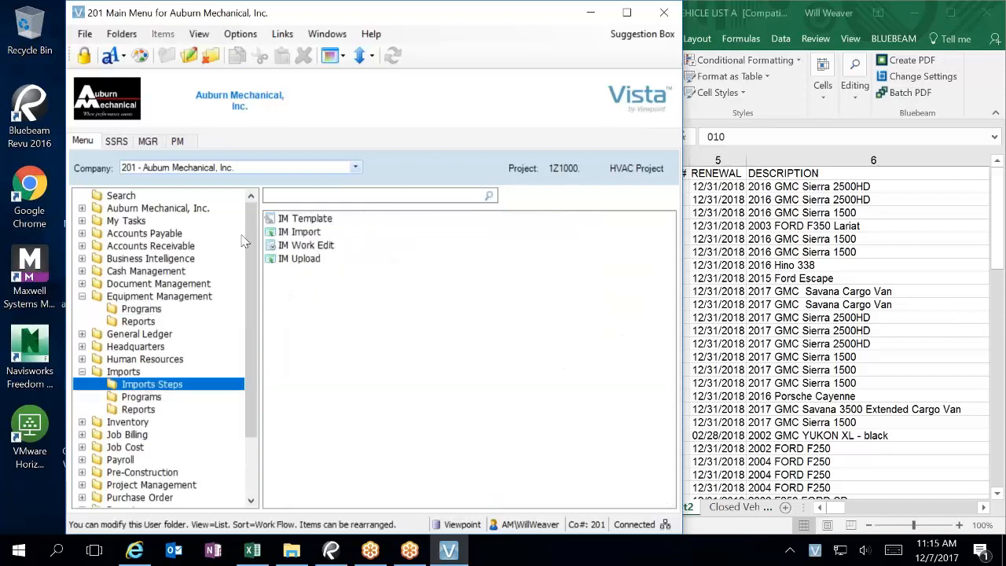
double_click(298, 220)
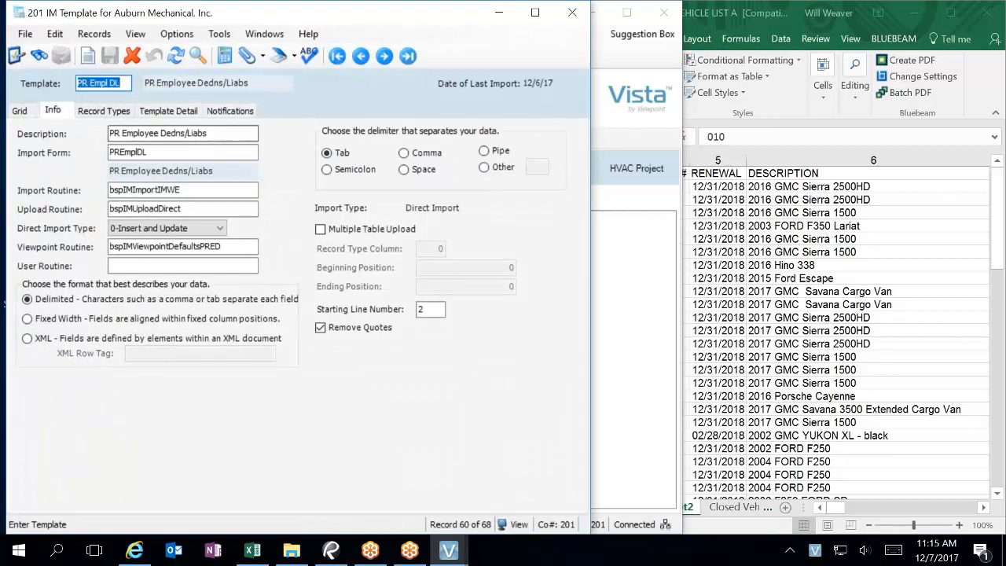
Step: Filter templates by 'em', pick EM Equip, and set Equipment's Record Column to 1 in Template Detail
click(28, 112)
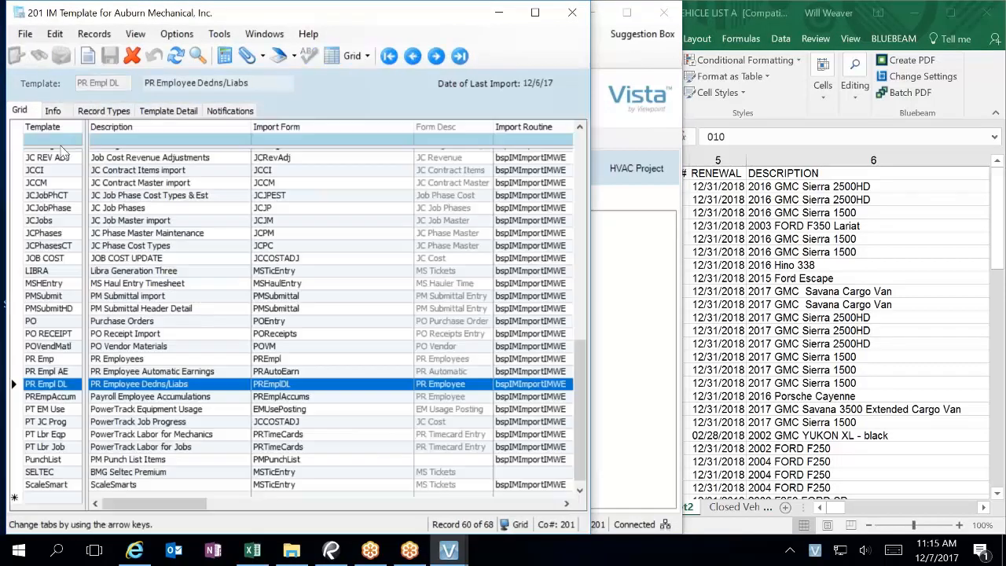
text(em)
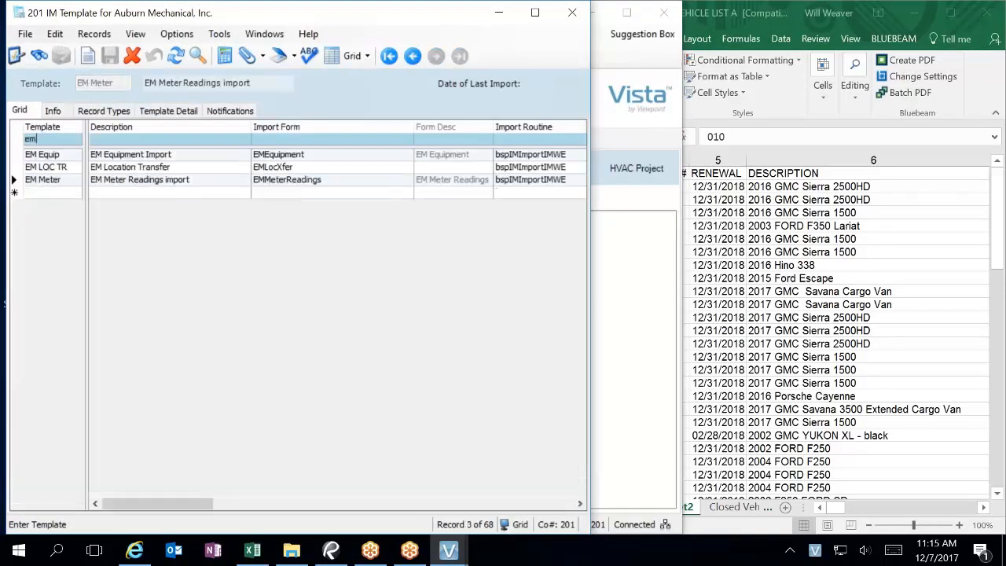
click(69, 155)
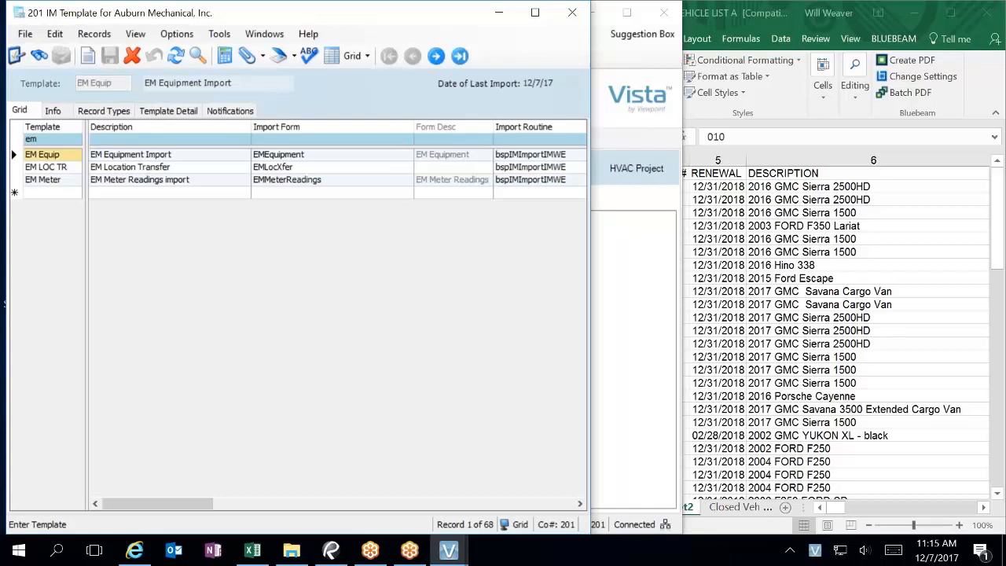
click(181, 112)
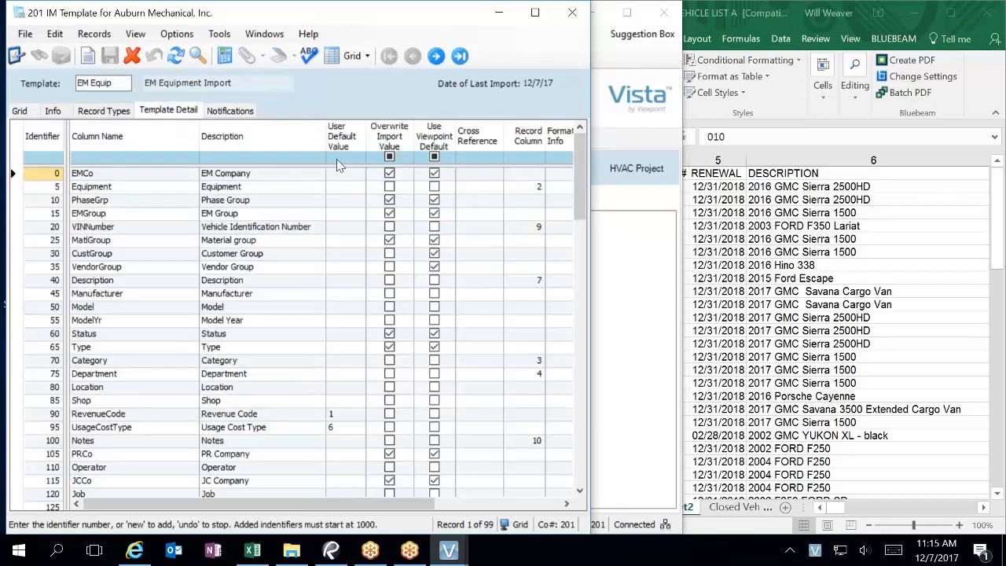
click(538, 192)
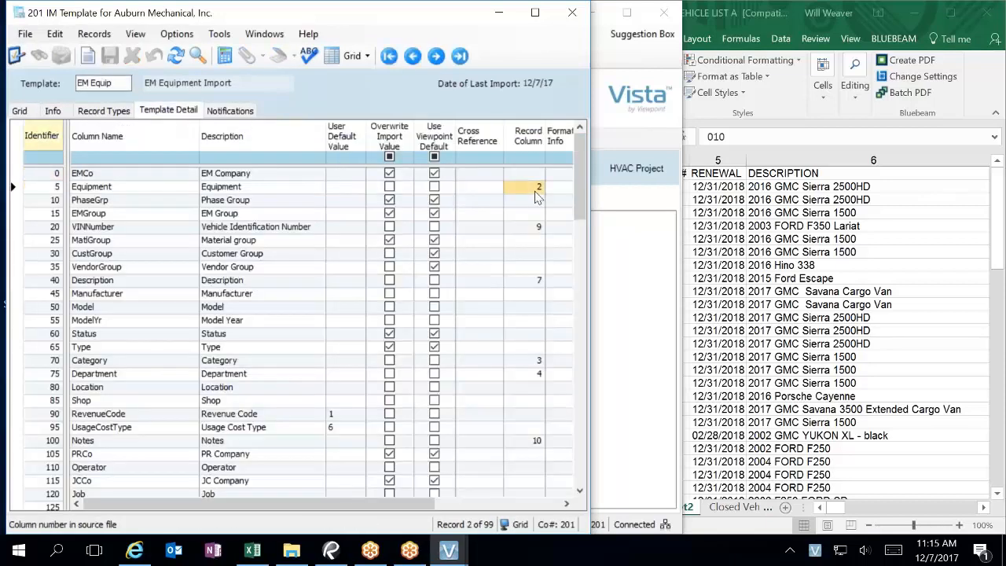
click(538, 196)
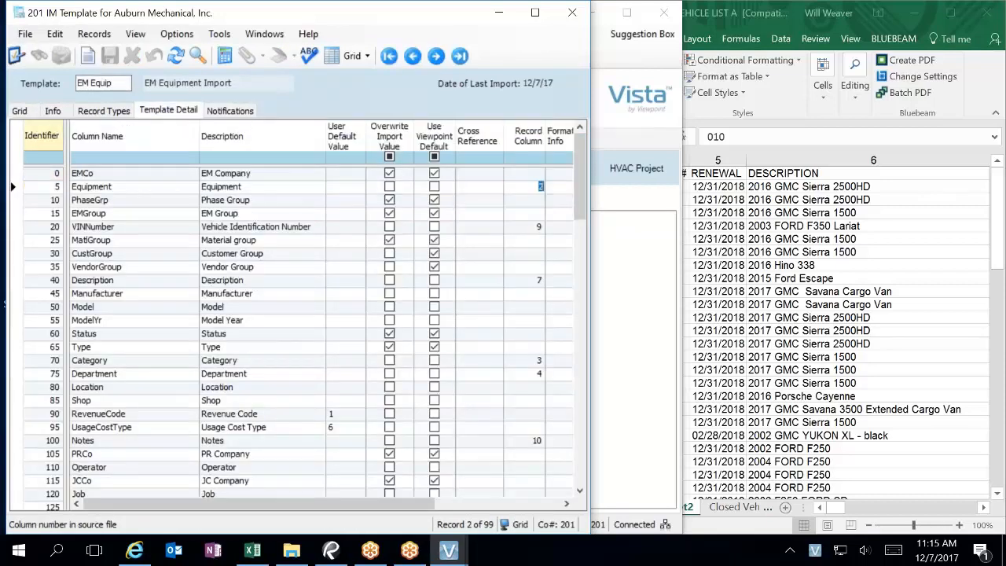
text(1)
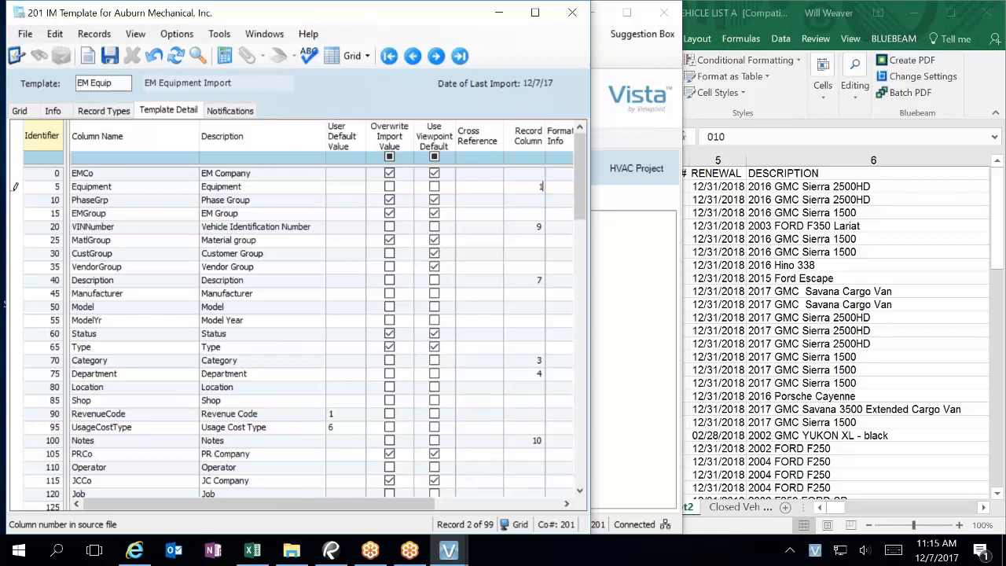
click(539, 364)
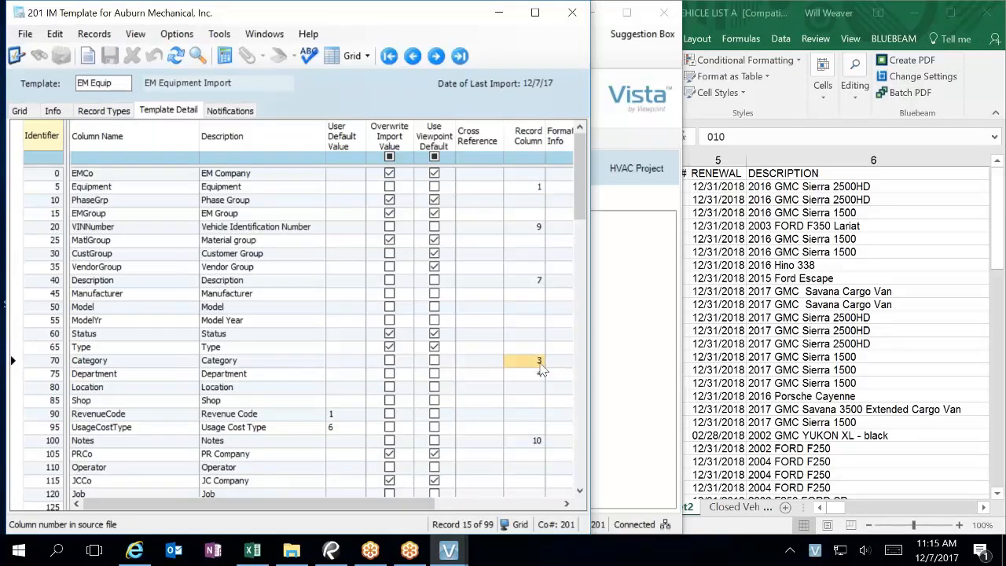
click(768, 15)
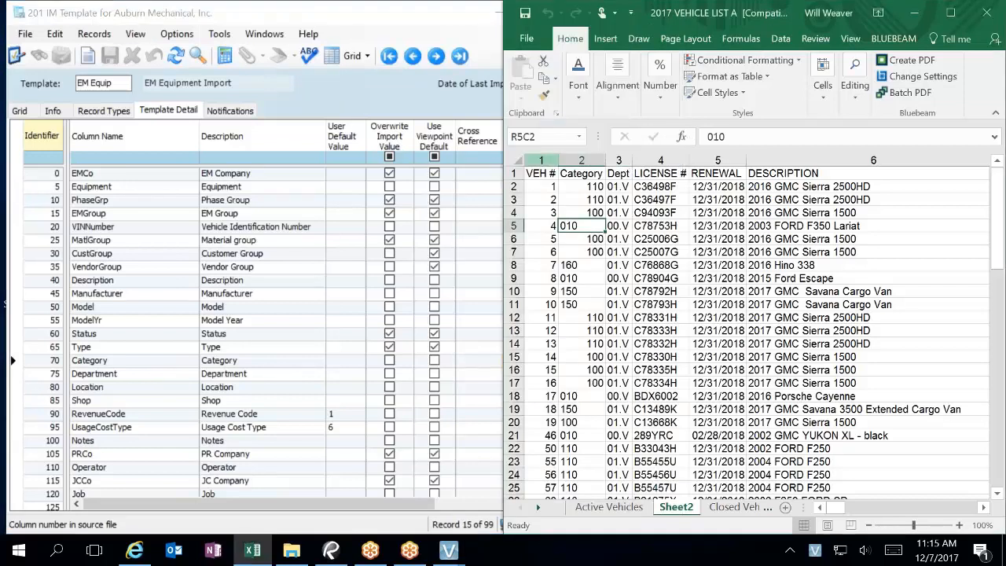
click(385, 17)
click(527, 190)
text(2)
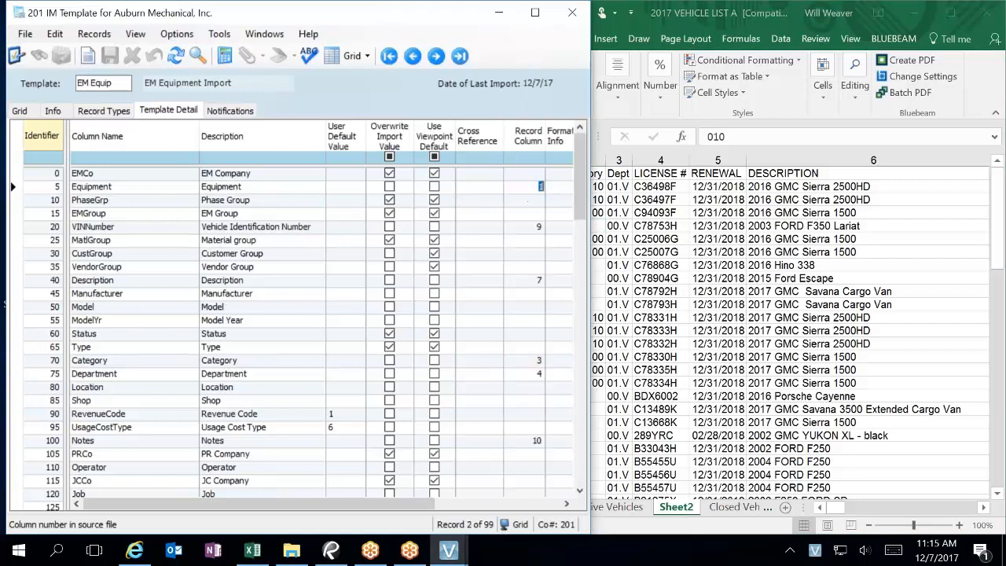
click(531, 229)
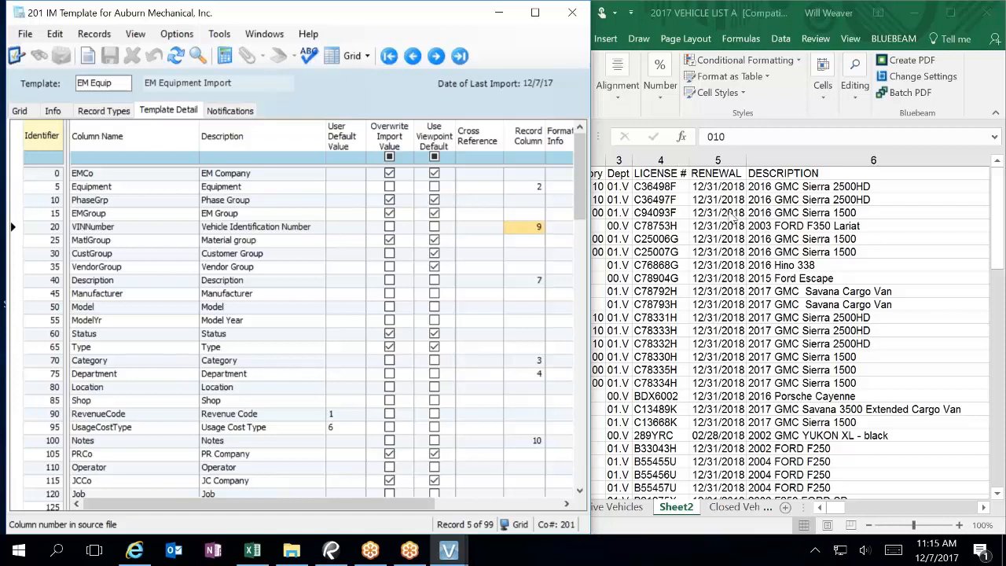
drag(583, 208, 583, 471)
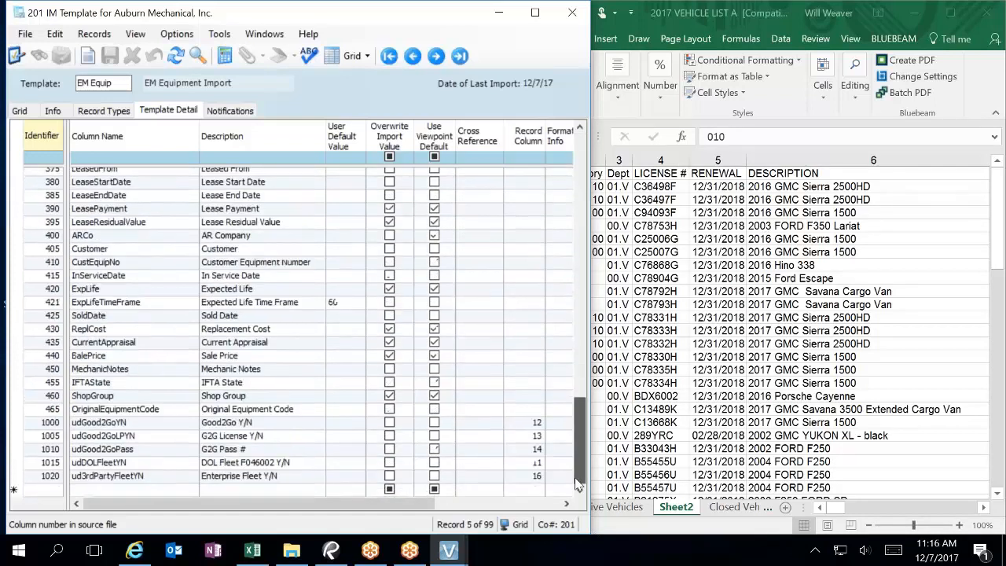
click(795, 414)
click(882, 507)
drag(913, 515, 947, 509)
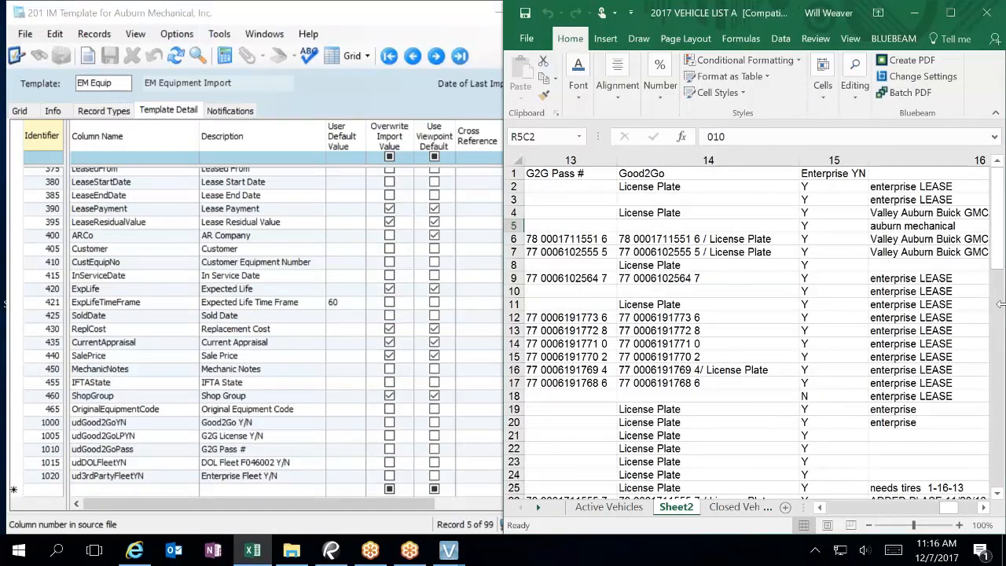
click(913, 13)
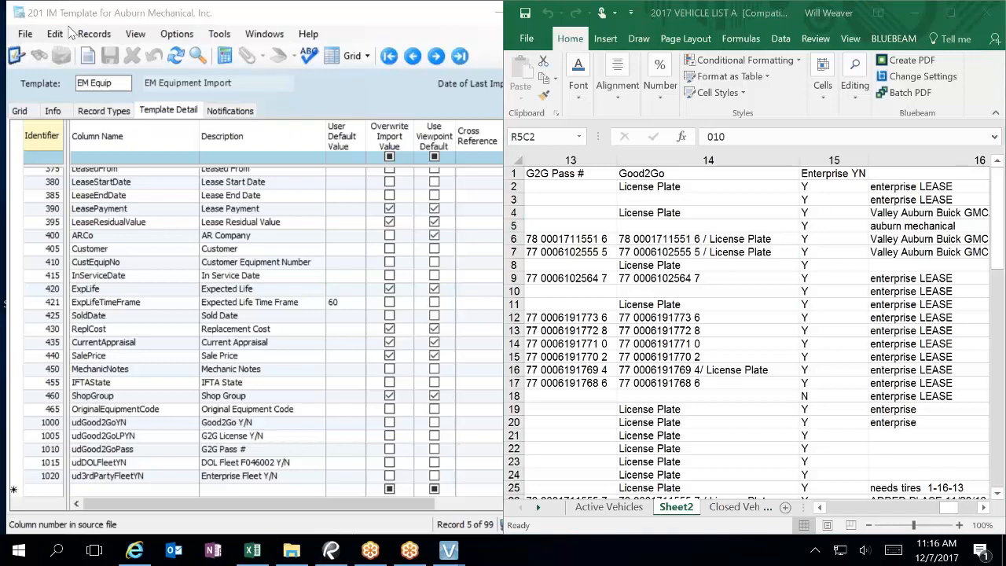
click(987, 512)
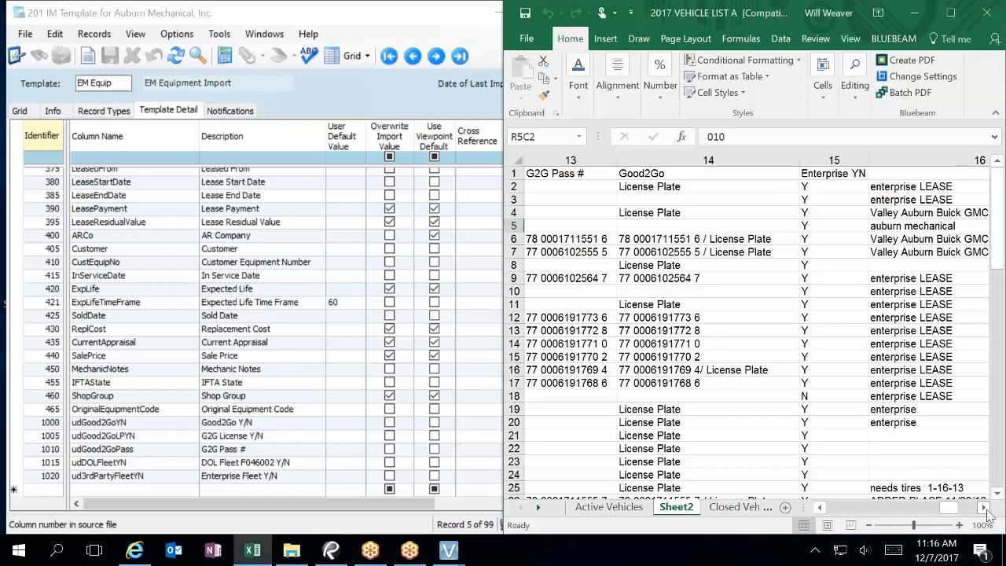
click(987, 512)
click(987, 513)
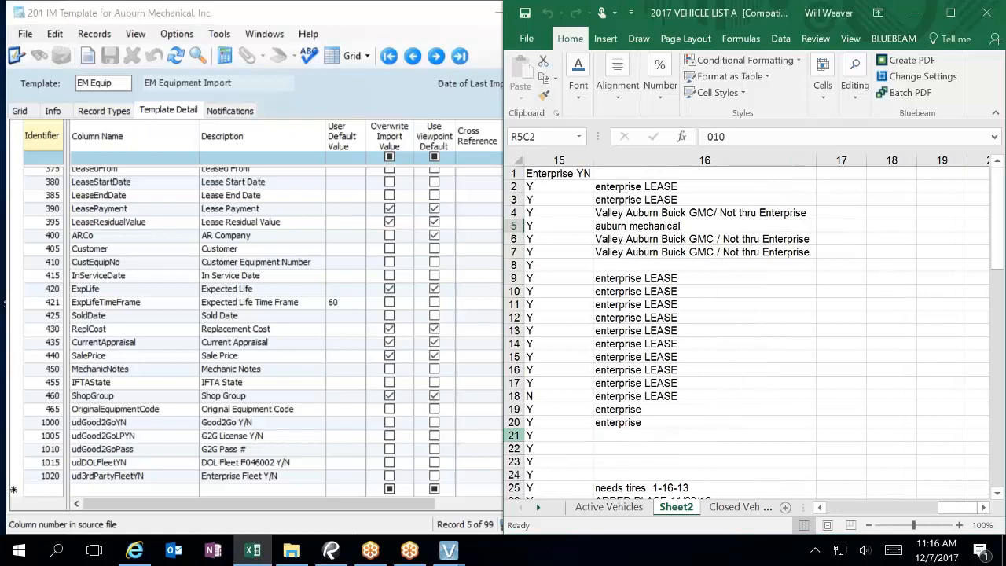
drag(512, 415, 595, 422)
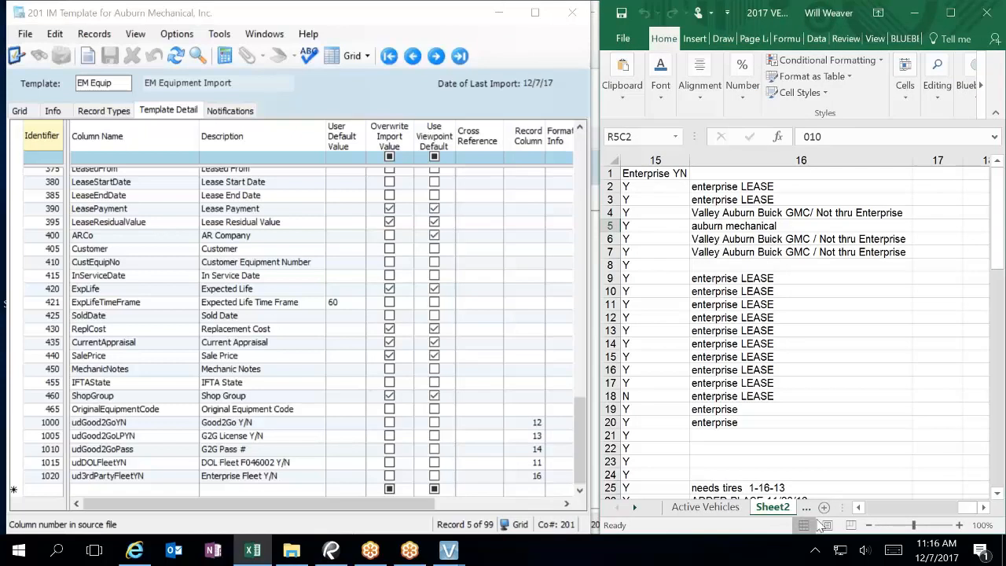
drag(882, 508, 876, 512)
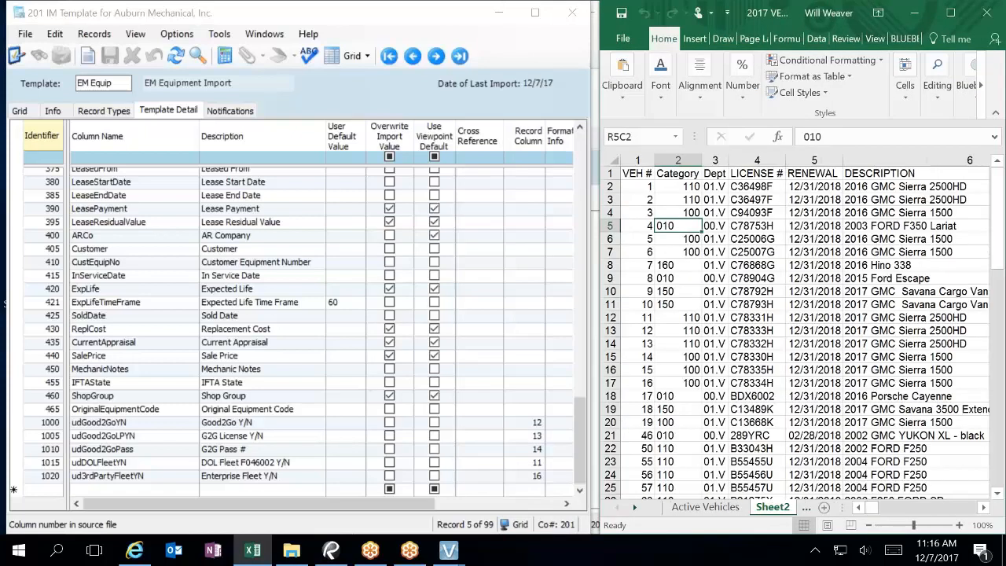
Step: Insert a blank first column headed 'Dummy' and save the workbook
right_click(628, 159)
click(688, 271)
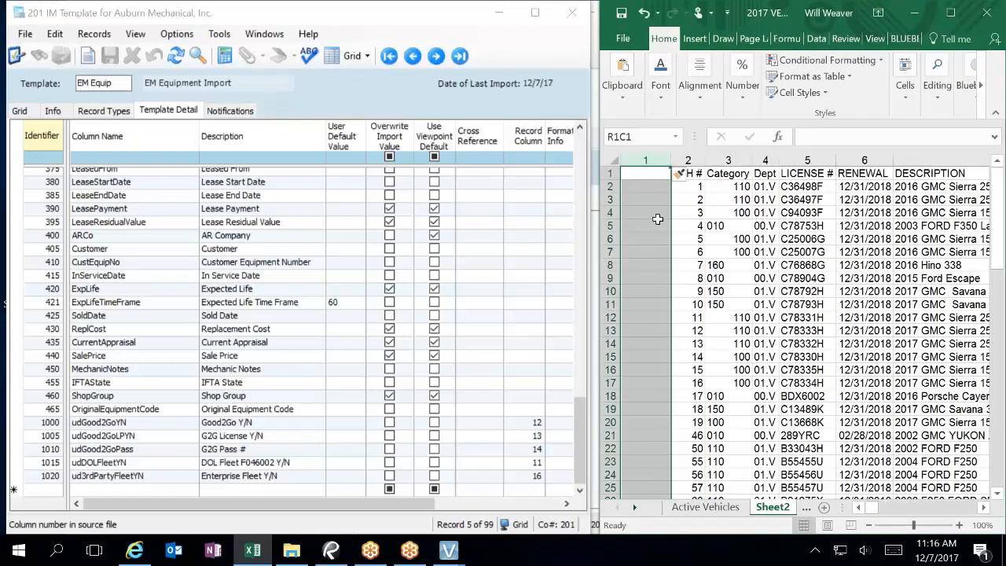
click(645, 173)
text(Dum)
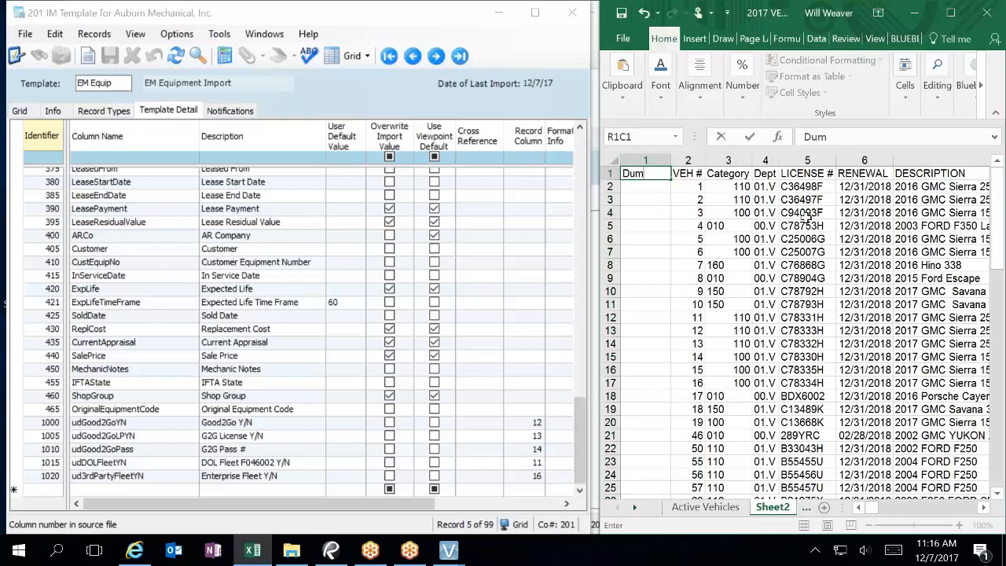
text(my)
click(633, 210)
click(621, 14)
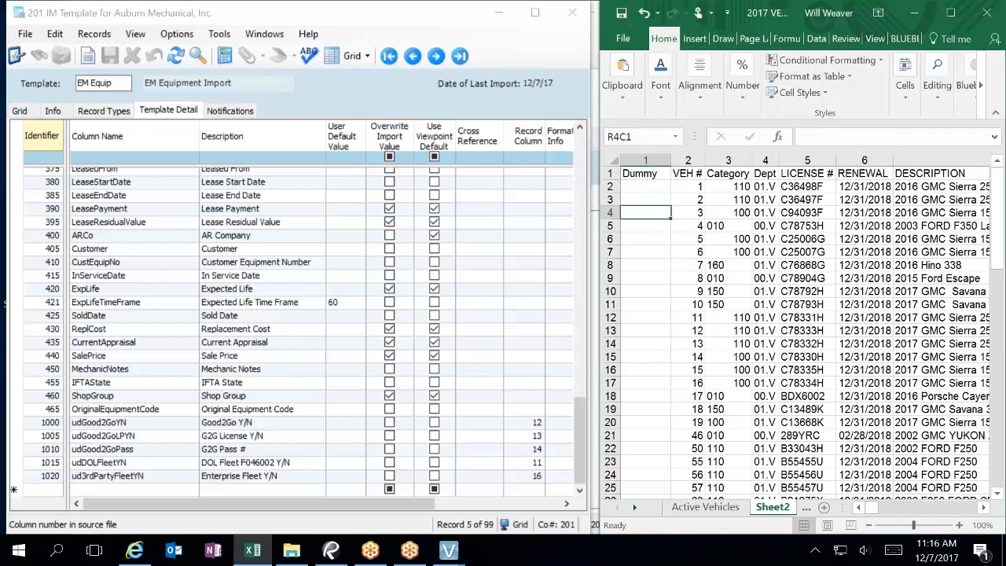
Step: Check that the Vista template's Equipment field maps to record column 1
click(579, 429)
drag(579, 429, 572, 145)
click(534, 188)
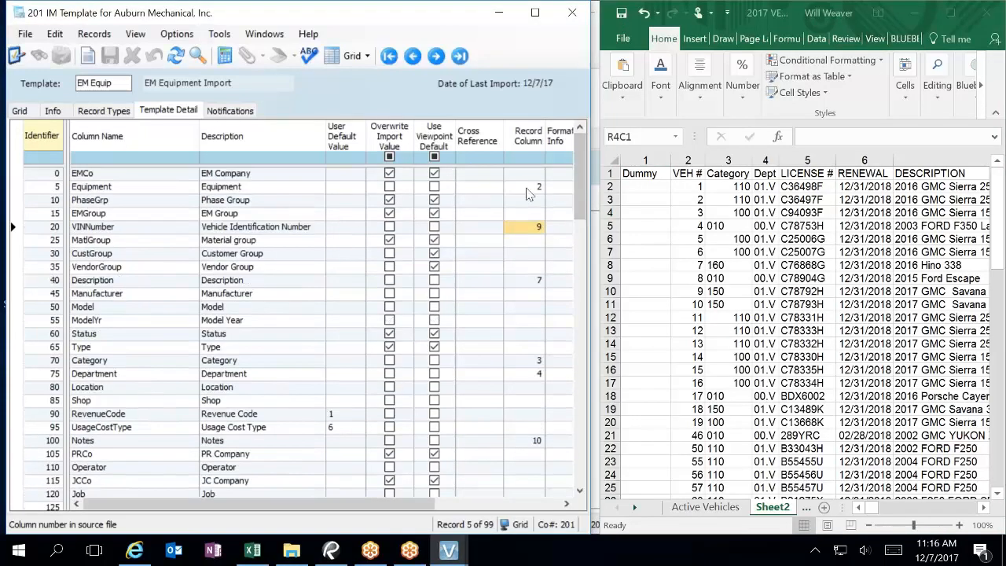
Step: Try saving the sheet as Text (Tab delimited), which triggers a read-only warning
click(625, 33)
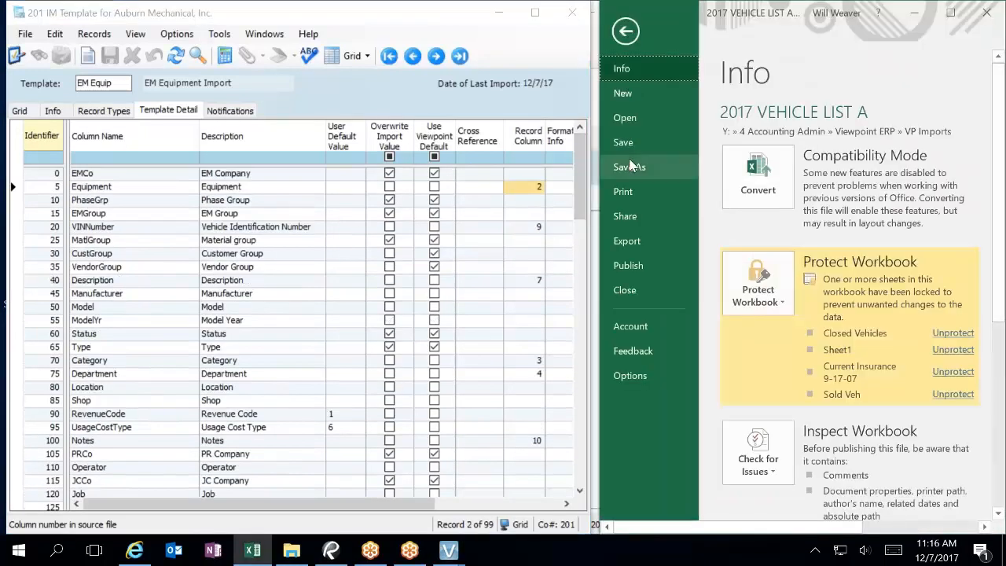
click(628, 166)
click(780, 301)
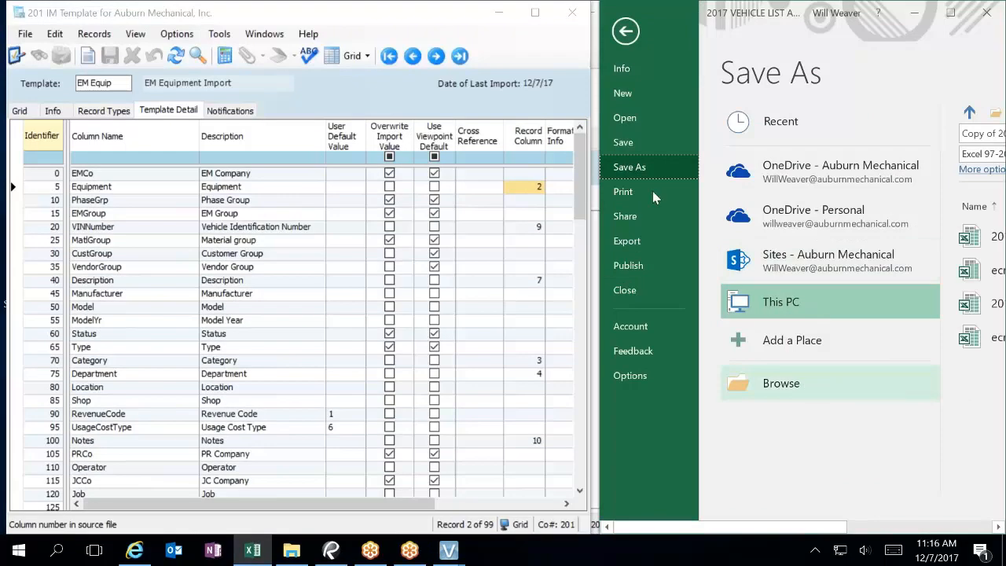
drag(599, 110, 461, 113)
drag(389, 118, 55, 113)
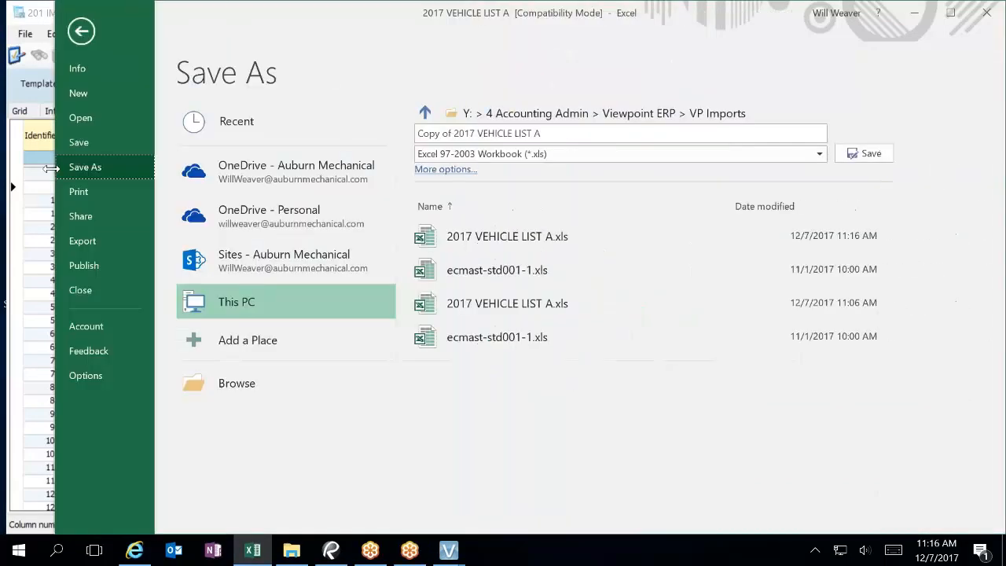
click(440, 154)
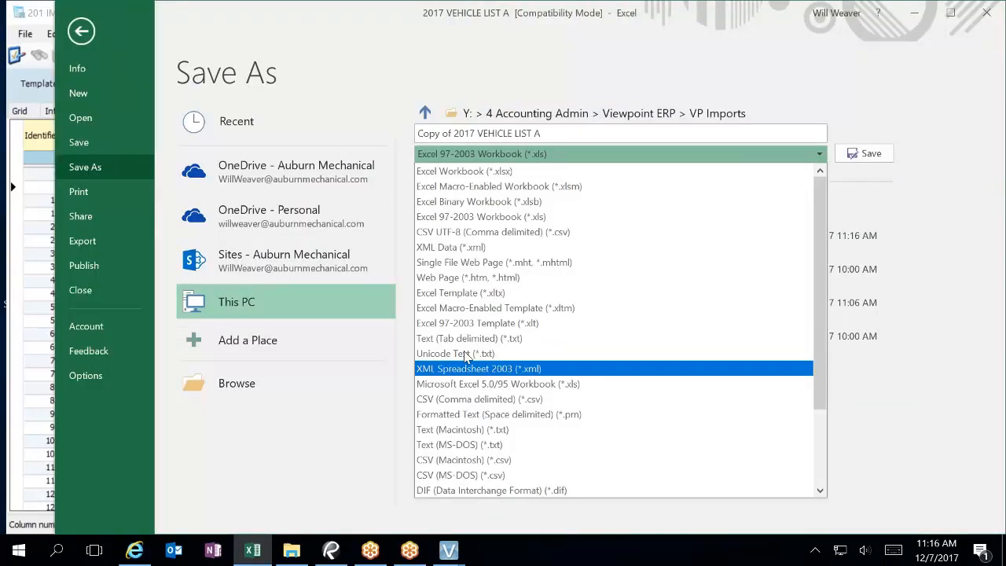
click(511, 338)
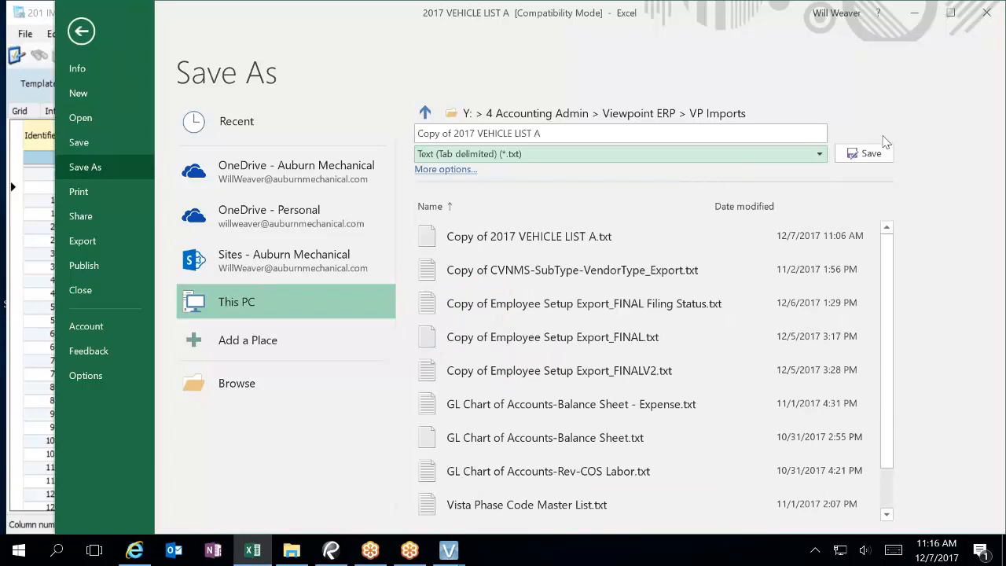
click(862, 154)
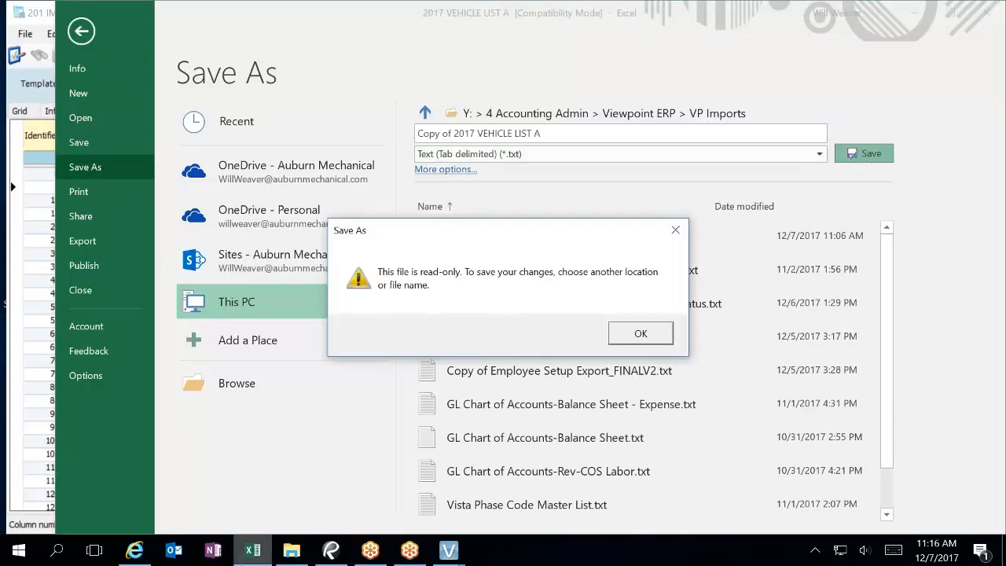
click(671, 330)
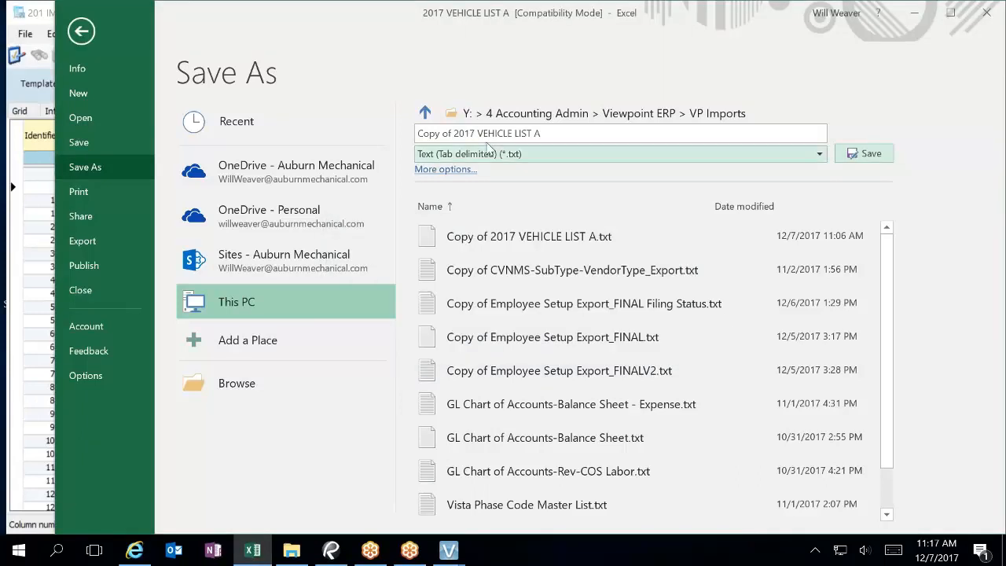
Step: Save the active sheet as text named Copy of 2017 VEHICLE LIST A_FINAL and close Excel
click(550, 133)
click(552, 133)
text(_FINAL)
click(864, 153)
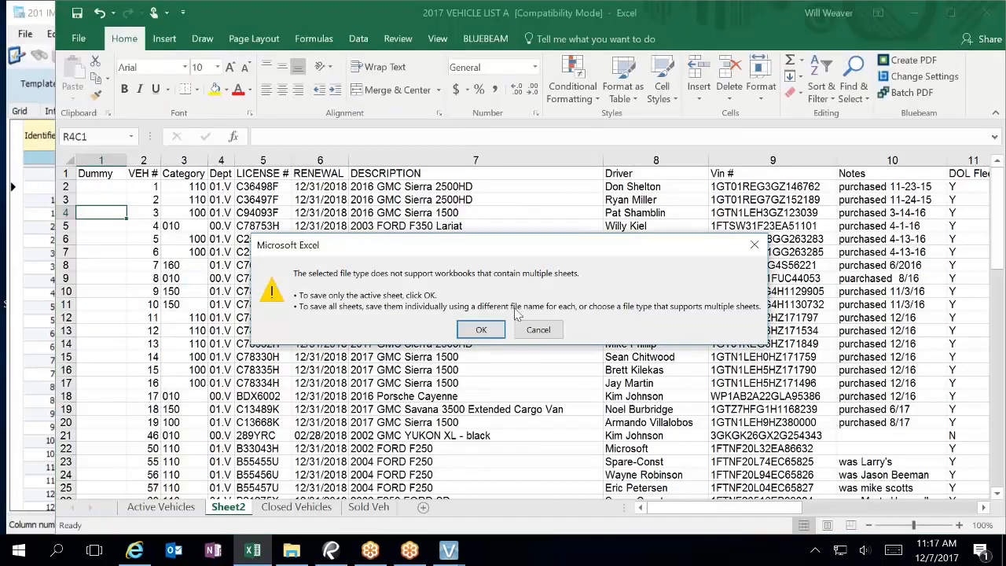
click(481, 329)
key(alt+F4)
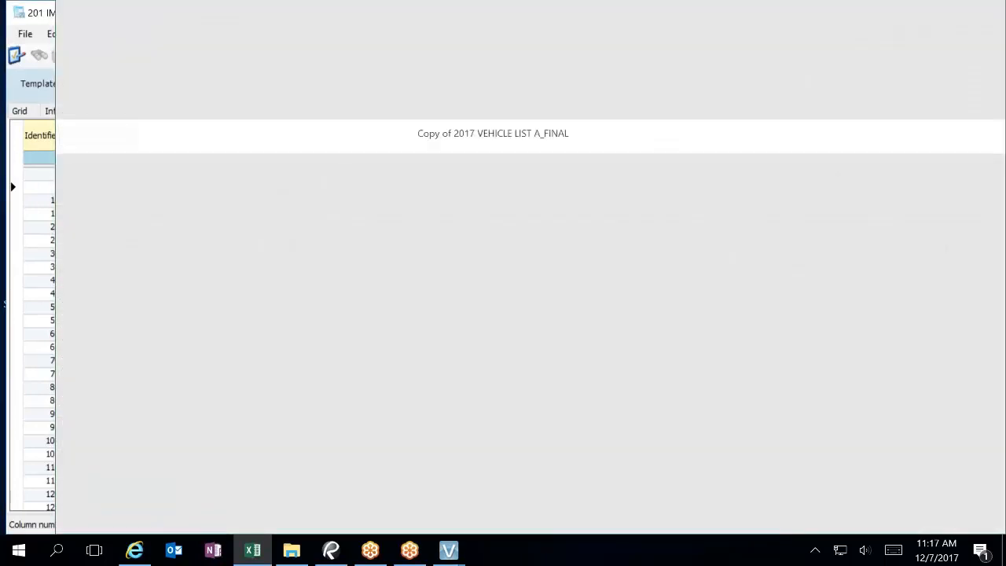
Step: Close IM Template and start IM Import with ImportID EM and the EM Equip template
click(572, 16)
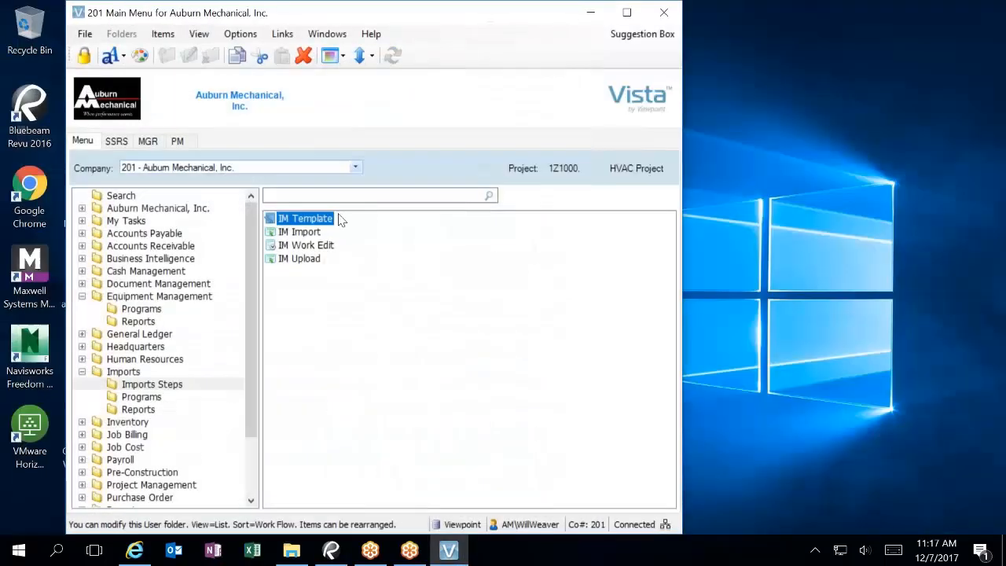
double_click(307, 236)
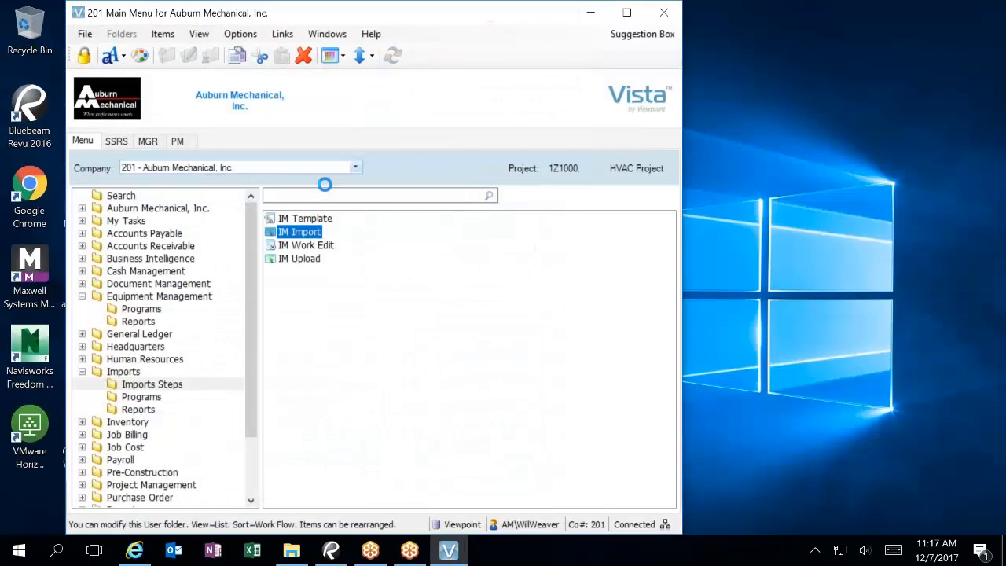
text(EM)
key(Tab)
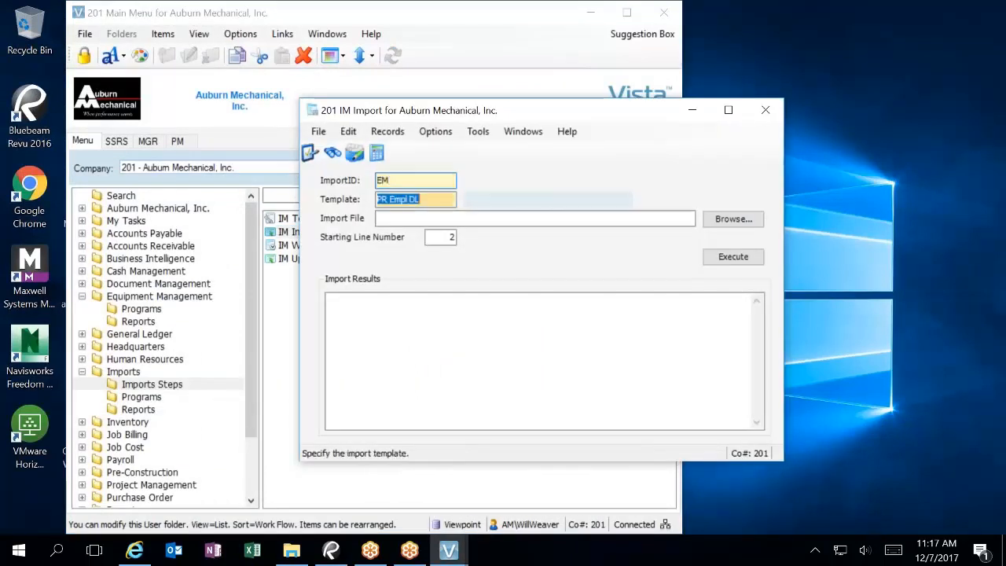
key(F4)
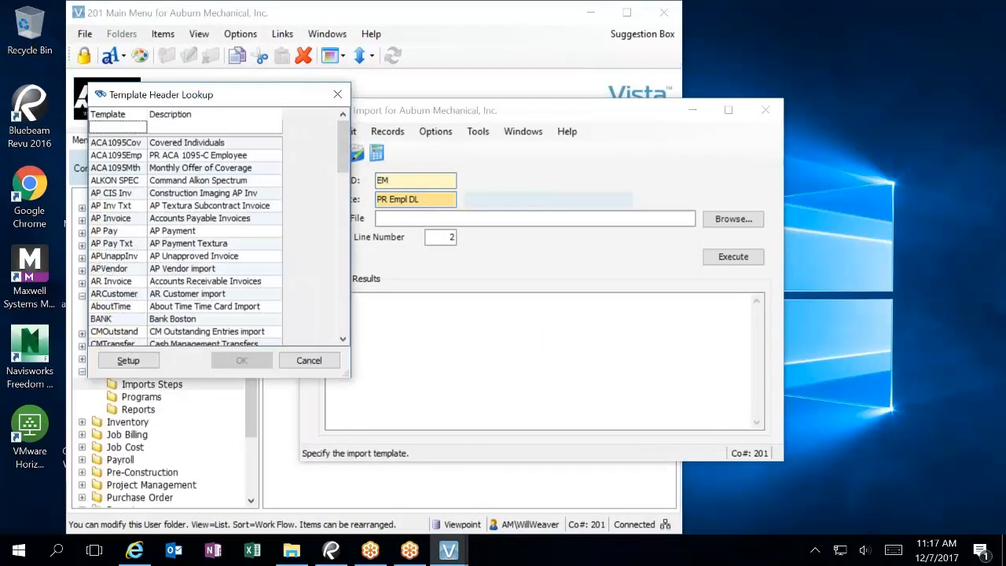
text(EM)
key(Tab)
double_click(226, 145)
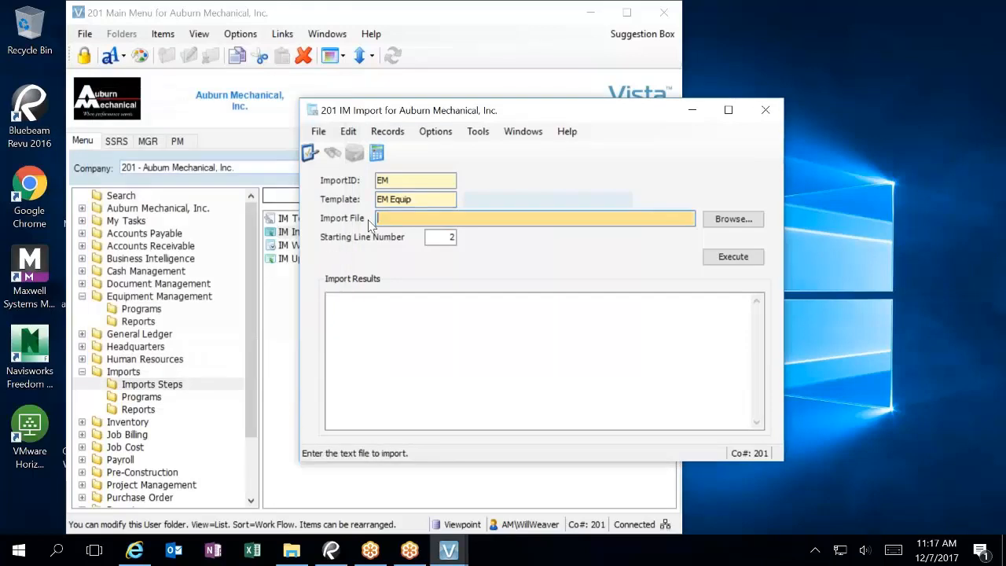
Step: Import the Copy of 2017 VEHICLE LIST A_FINAL file, overwriting existing import data
click(724, 216)
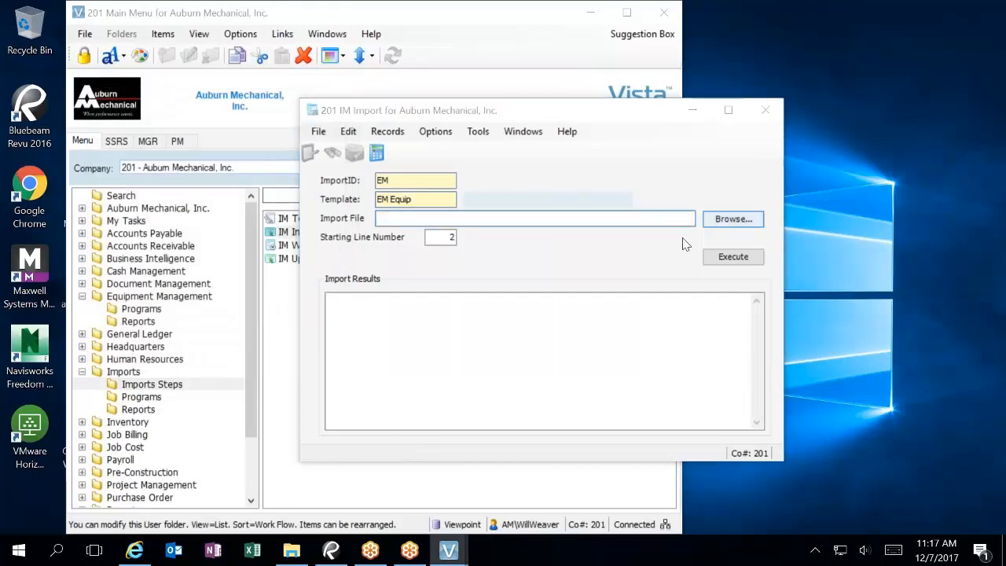
double_click(621, 249)
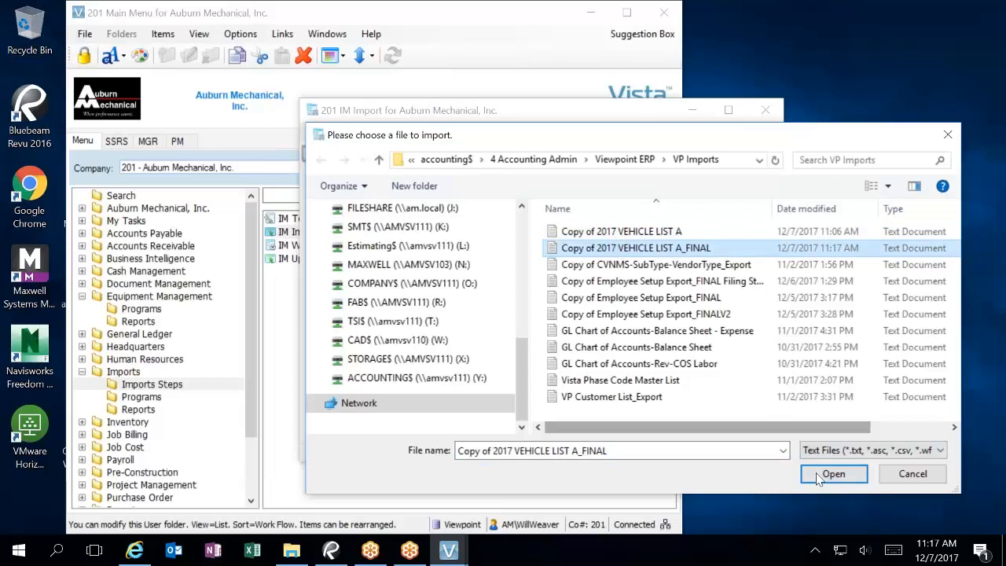
click(724, 257)
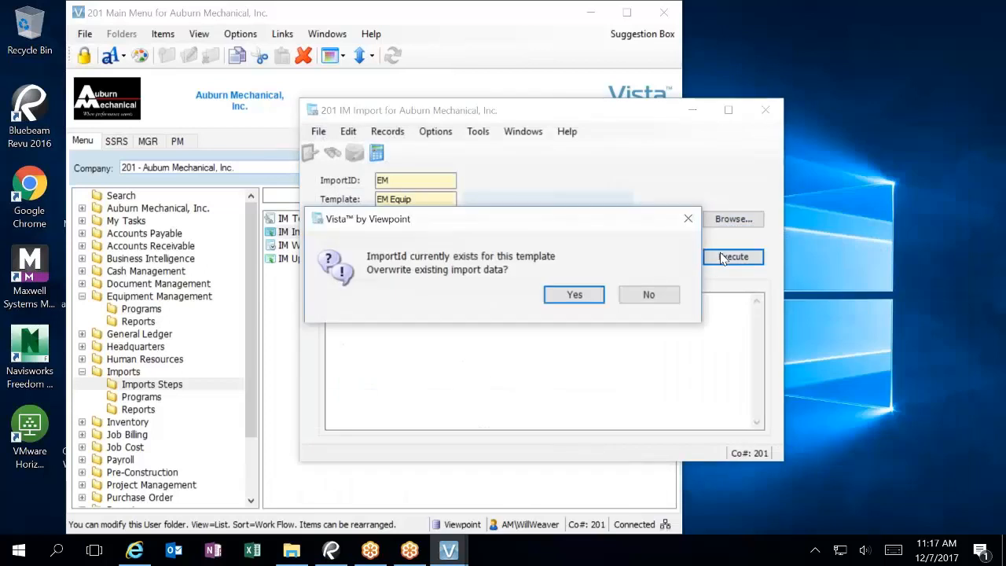
click(574, 295)
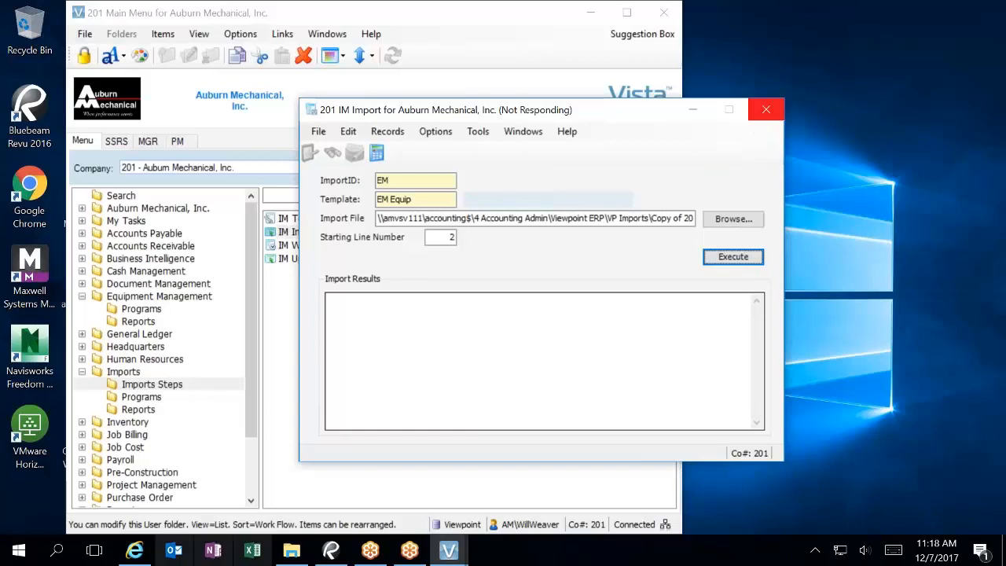
click(252, 550)
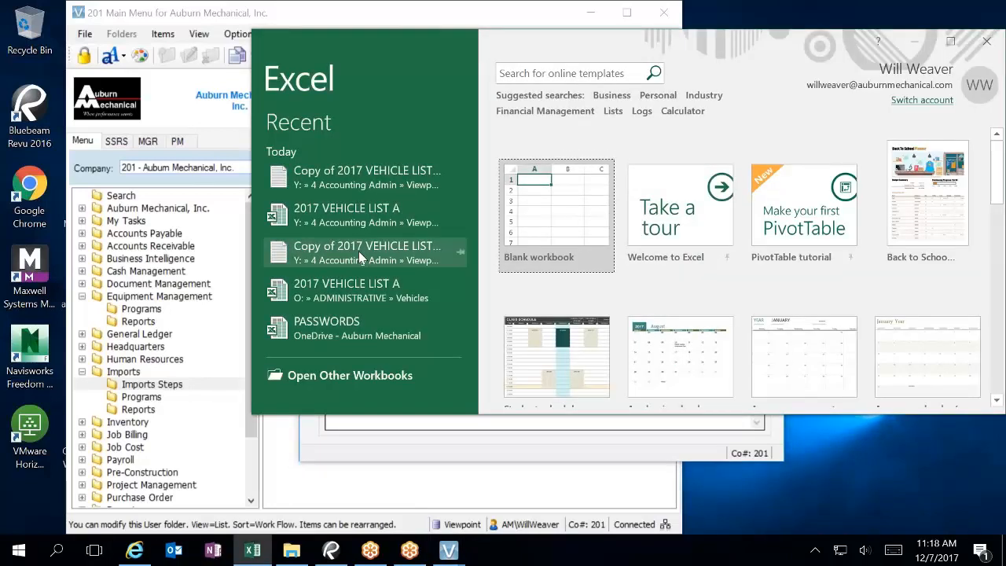
Step: Reopen 2017 VEHICLE LIST A and copy the vehicle data block through row 78
click(374, 223)
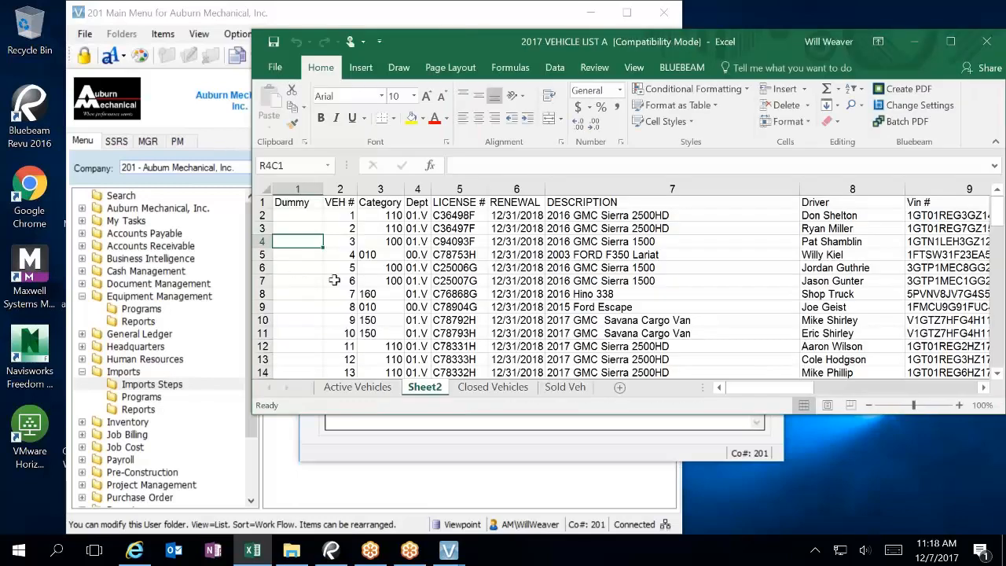
click(301, 203)
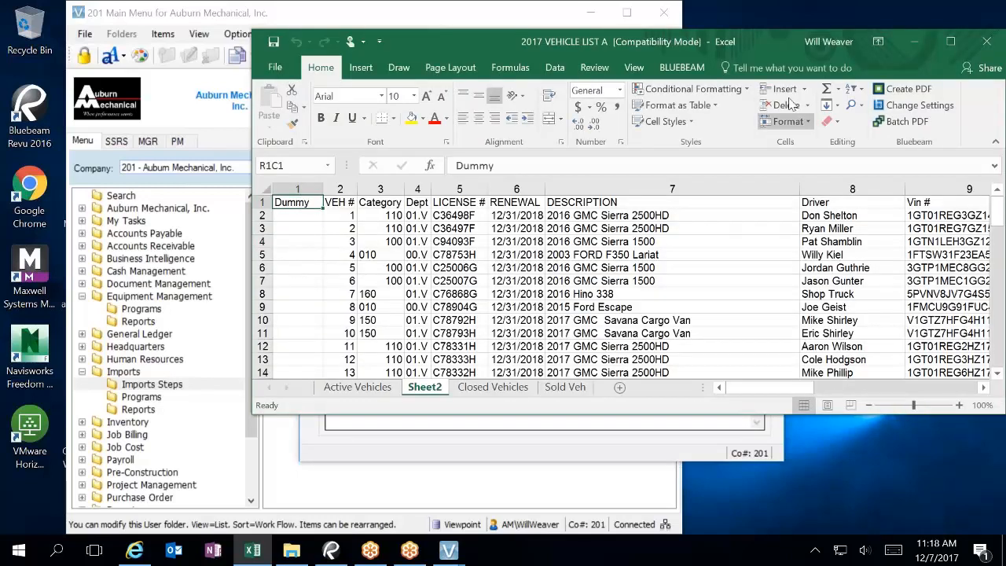
double_click(766, 41)
scroll(927, 399, down, 20)
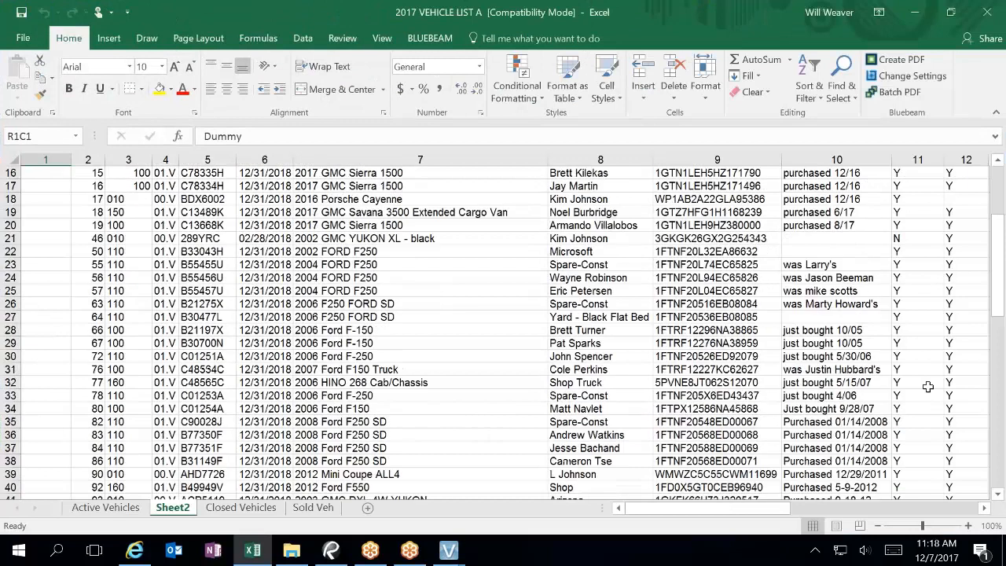
click(984, 507)
drag(984, 508, 984, 509)
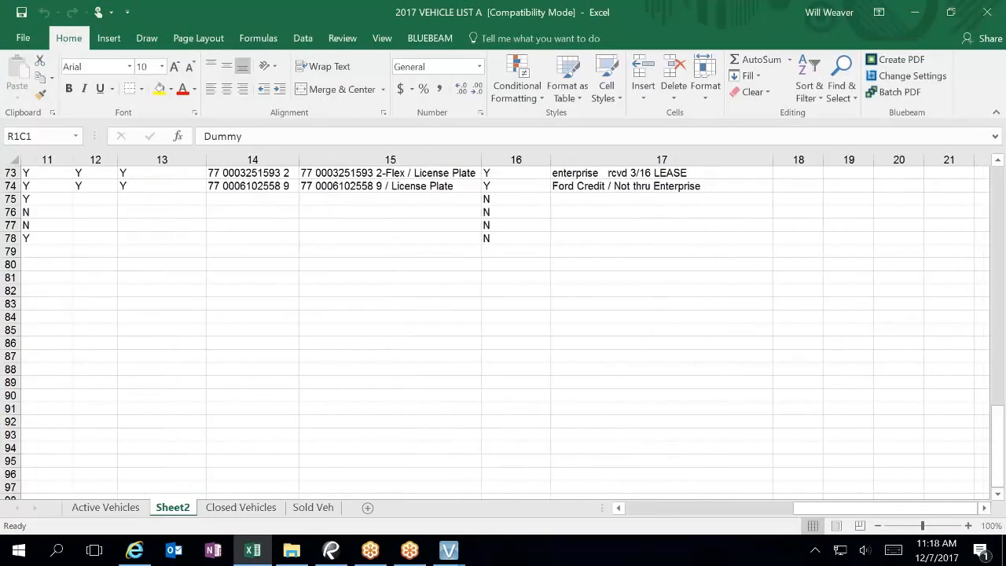
shift+click(738, 238)
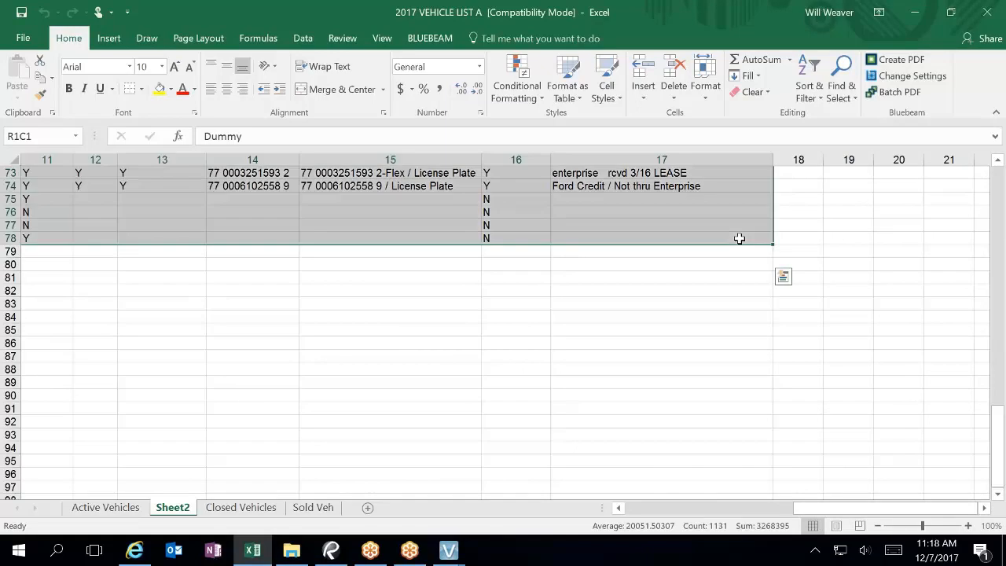
key(ctrl+c)
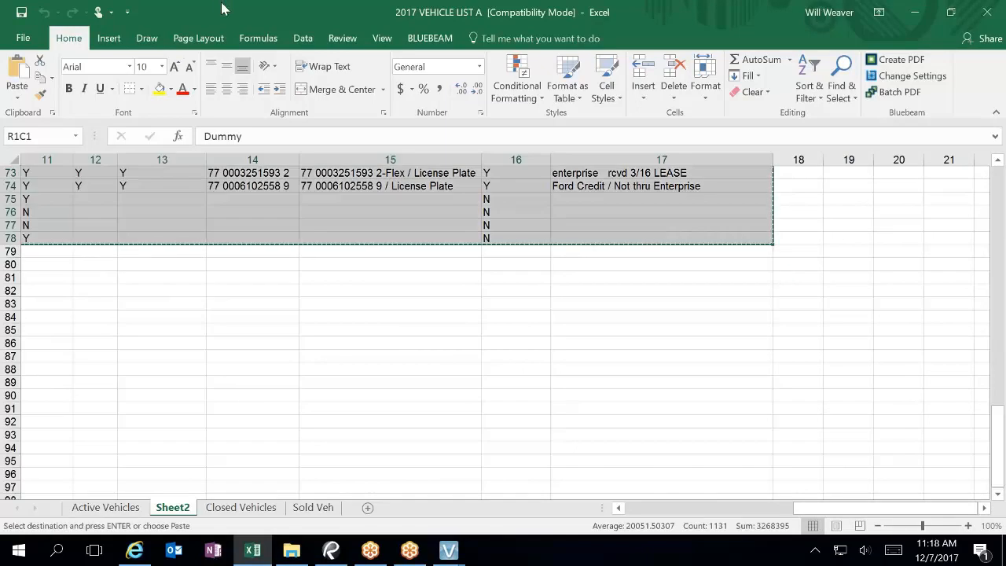
Step: Paste the vehicle table into a new blank workbook and widen the RENEWAL column
double_click(253, 8)
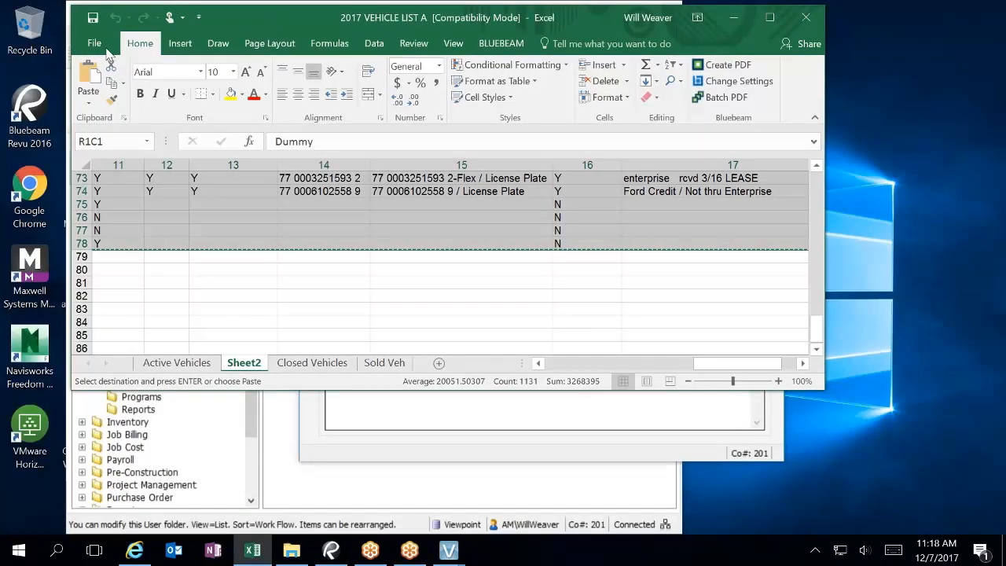
click(93, 42)
click(93, 98)
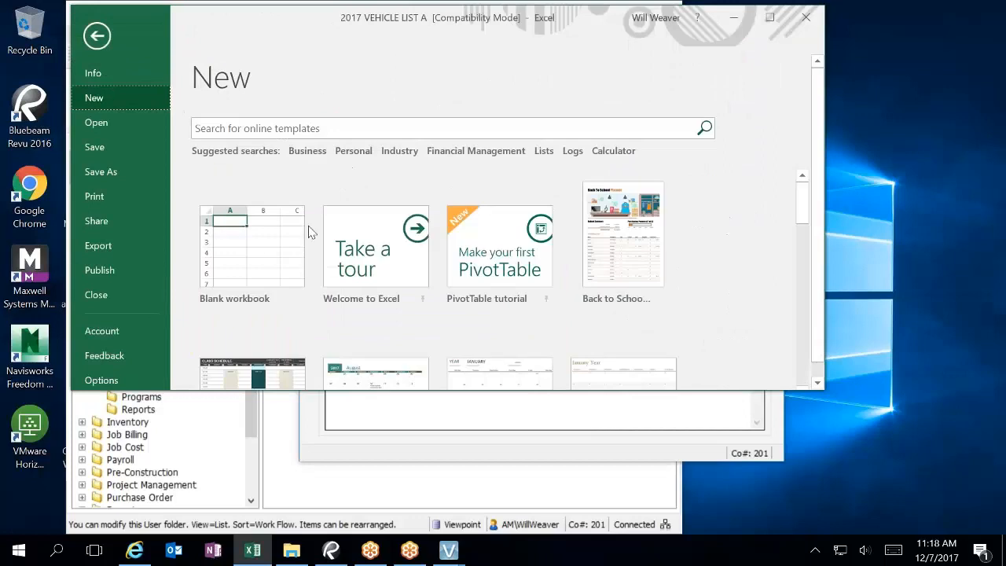
click(265, 243)
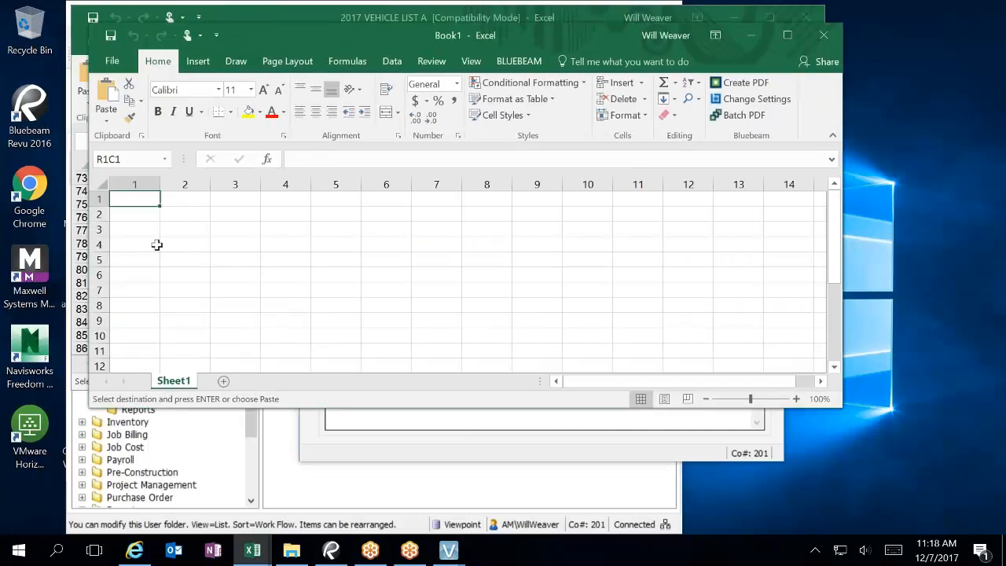
key(ctrl+v)
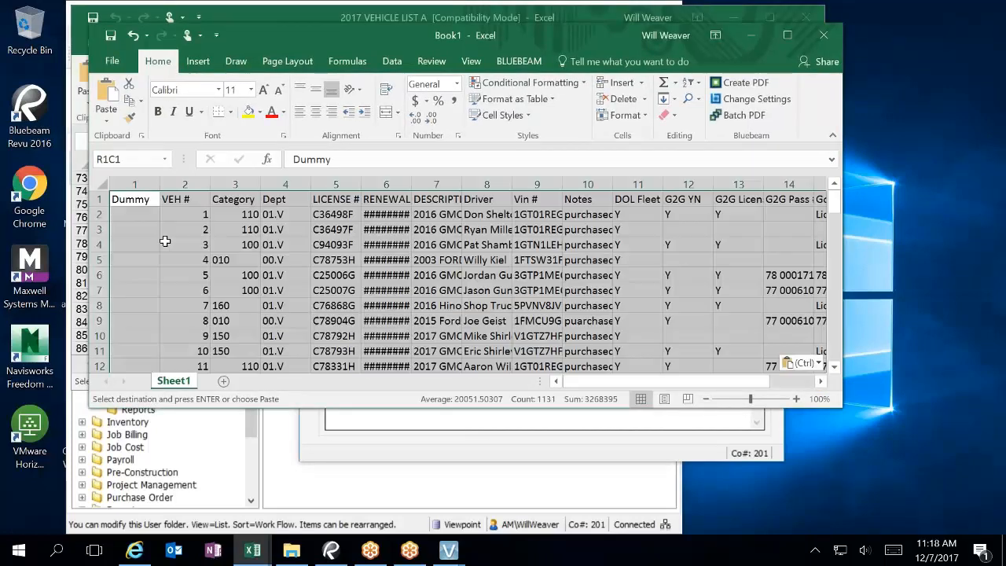
double_click(411, 183)
click(445, 290)
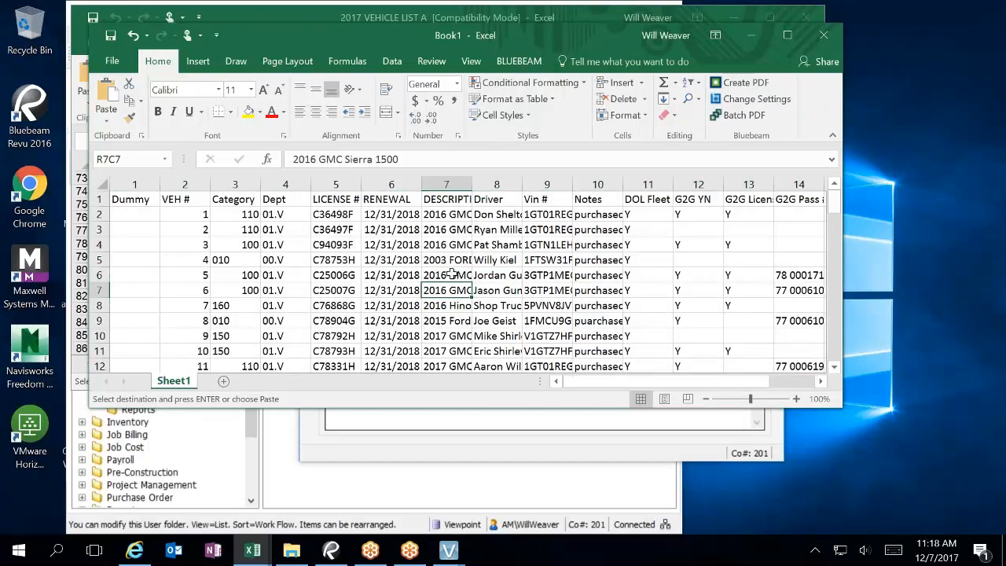
double_click(619, 36)
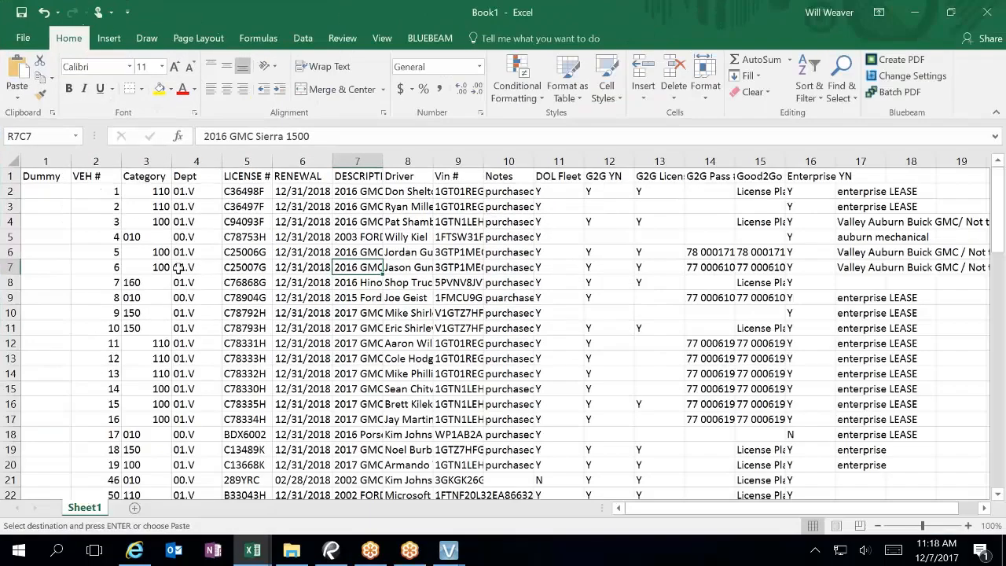
Step: Format the VEH # and Category values in rows 2–21 as Text
drag(152, 191, 143, 478)
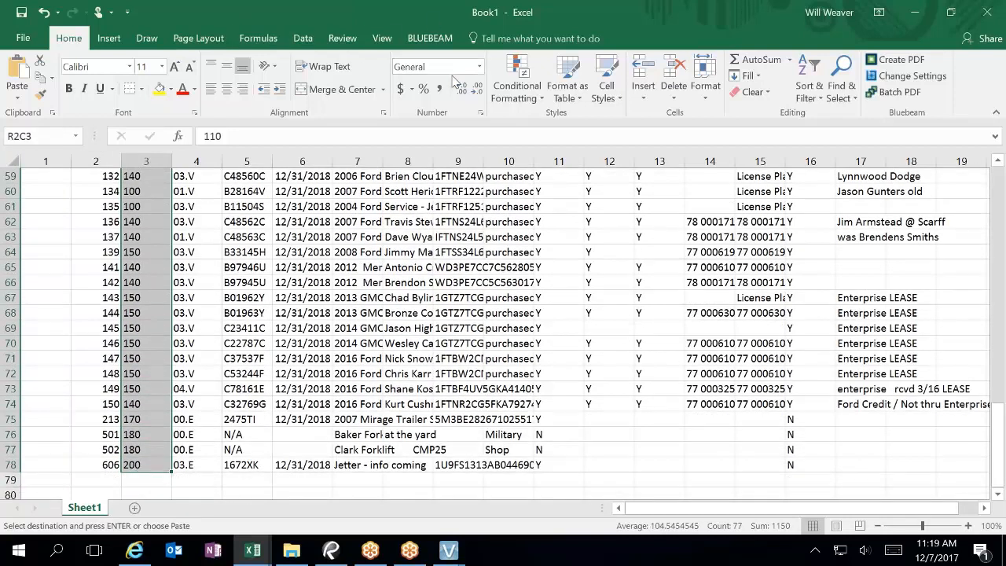
click(480, 67)
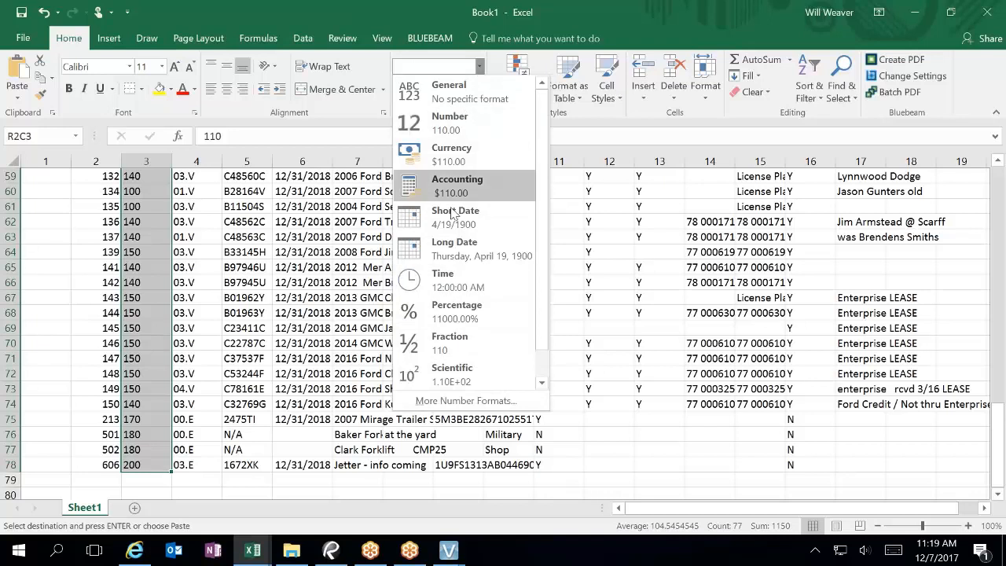
scroll(452, 184, down, 1)
click(440, 375)
scroll(259, 359, up, 19)
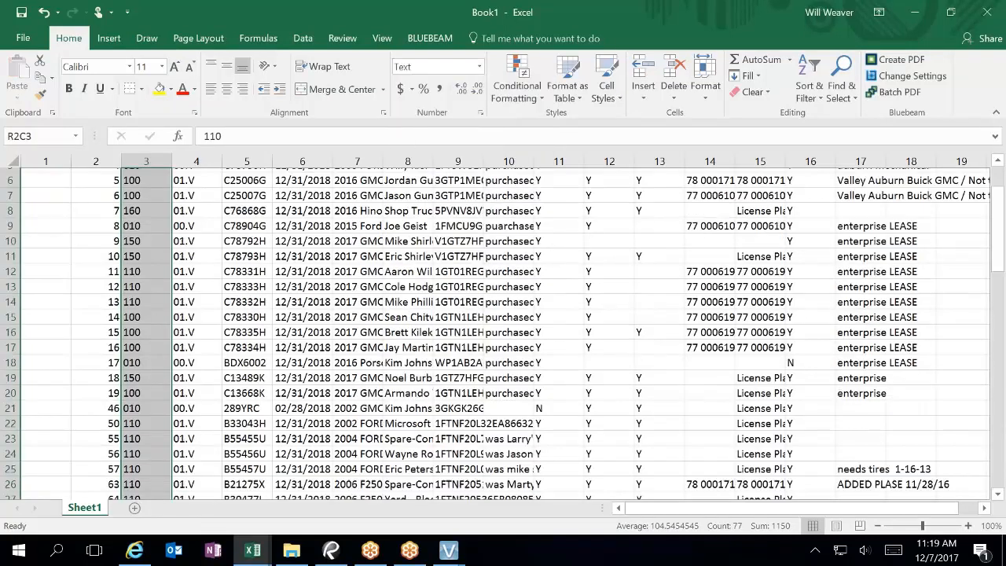
click(264, 315)
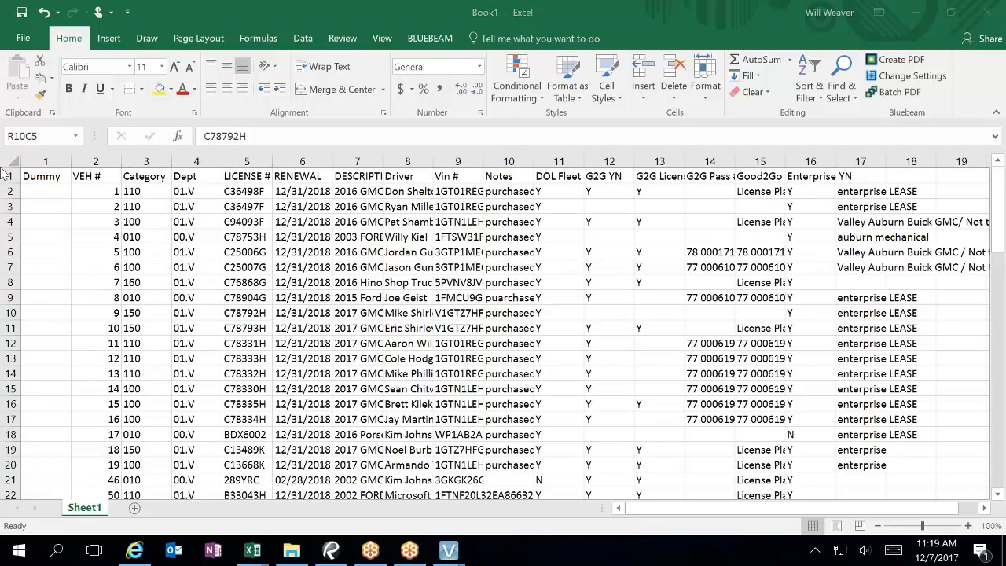
Step: Save the new workbook in VP Imports as EM Eq List
click(22, 14)
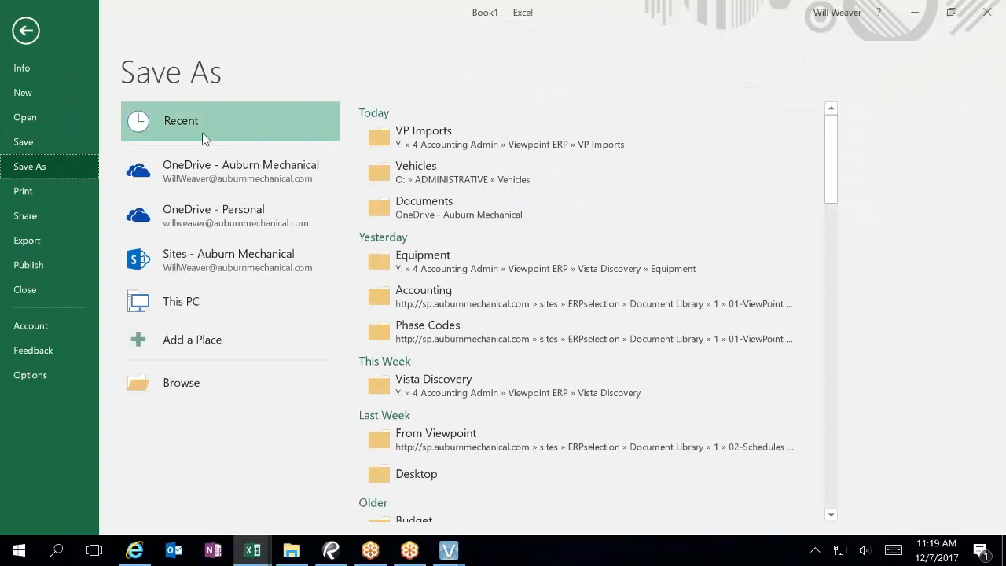
click(459, 130)
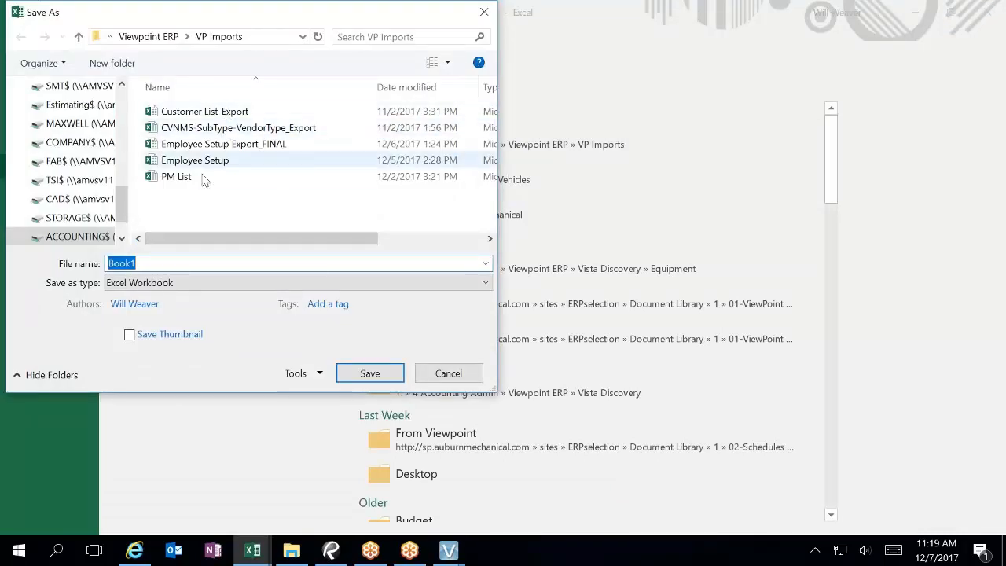
click(154, 264)
double_click(132, 264)
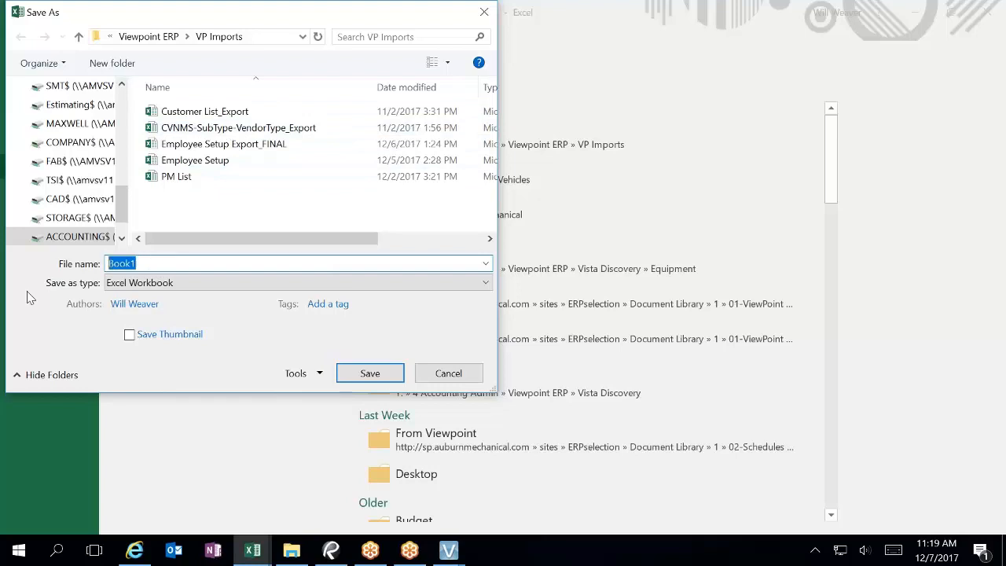
text(EM Eq List)
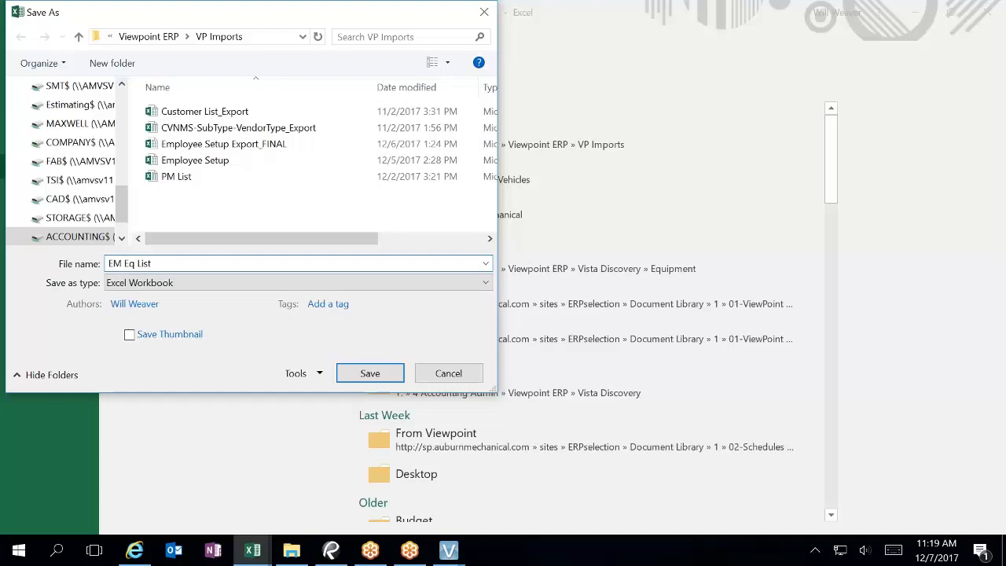
key(Return)
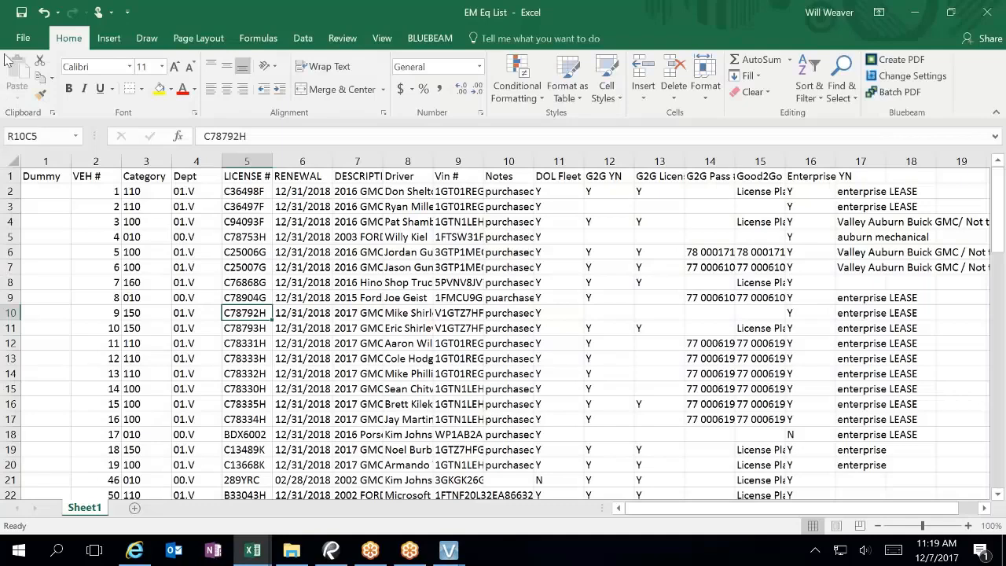
Step: Save a Text (Tab delimited) copy, then close both Excel workbooks
click(23, 37)
click(63, 161)
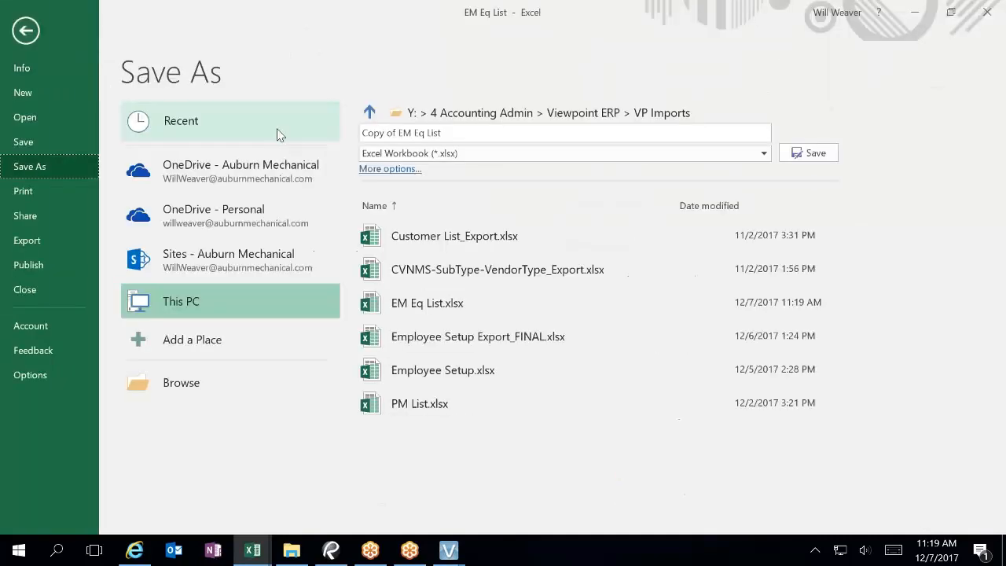
click(527, 153)
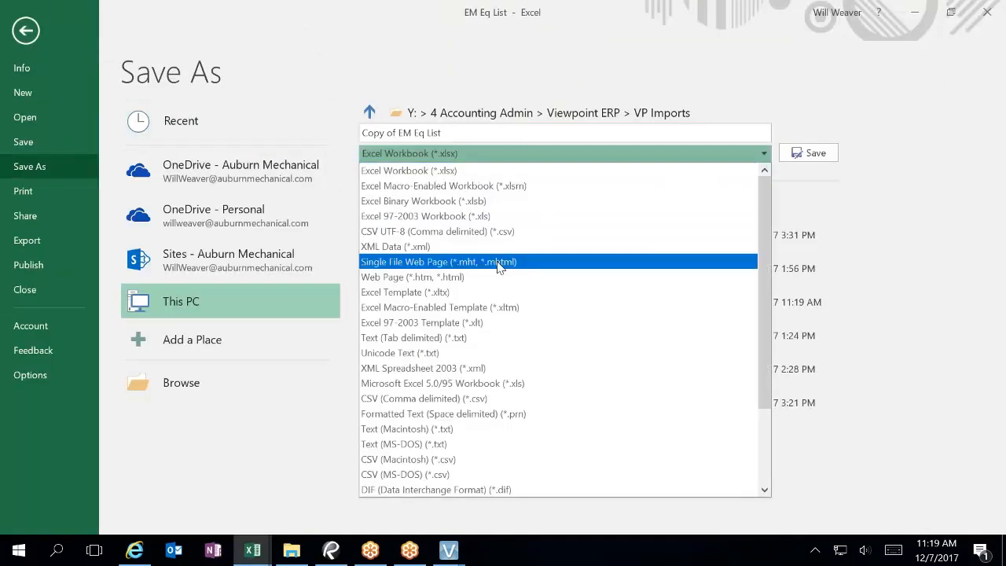
click(441, 336)
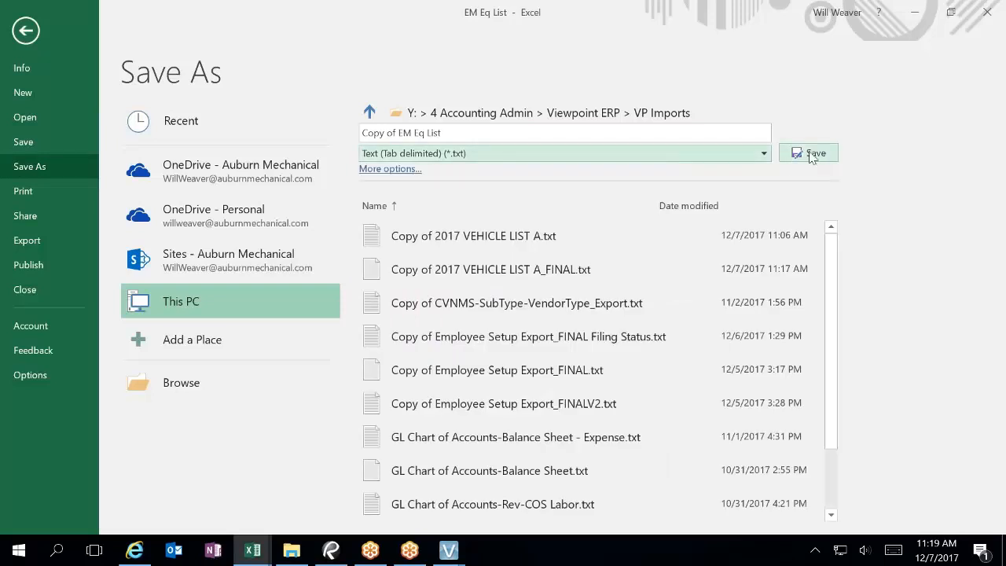
click(812, 154)
click(986, 12)
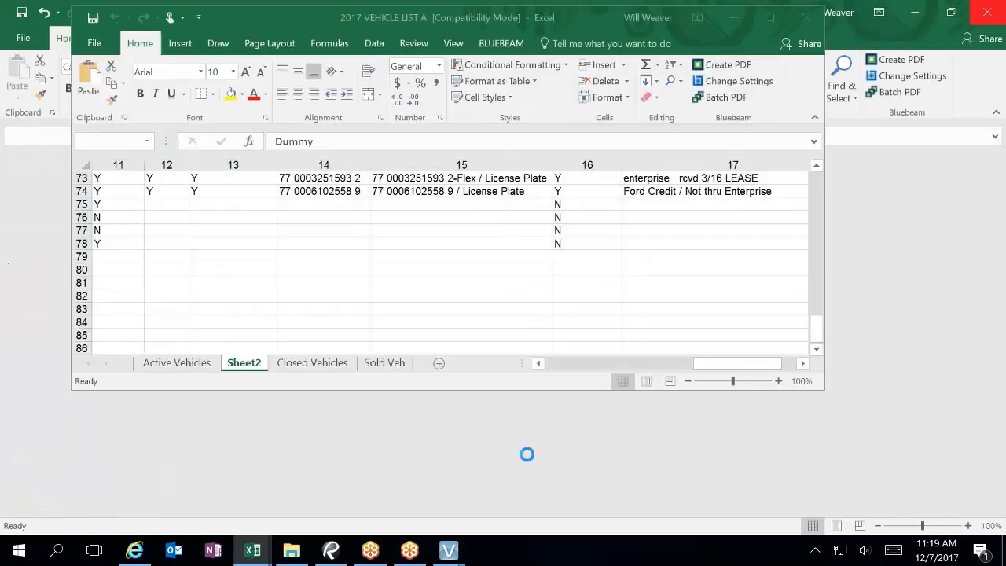
click(812, 20)
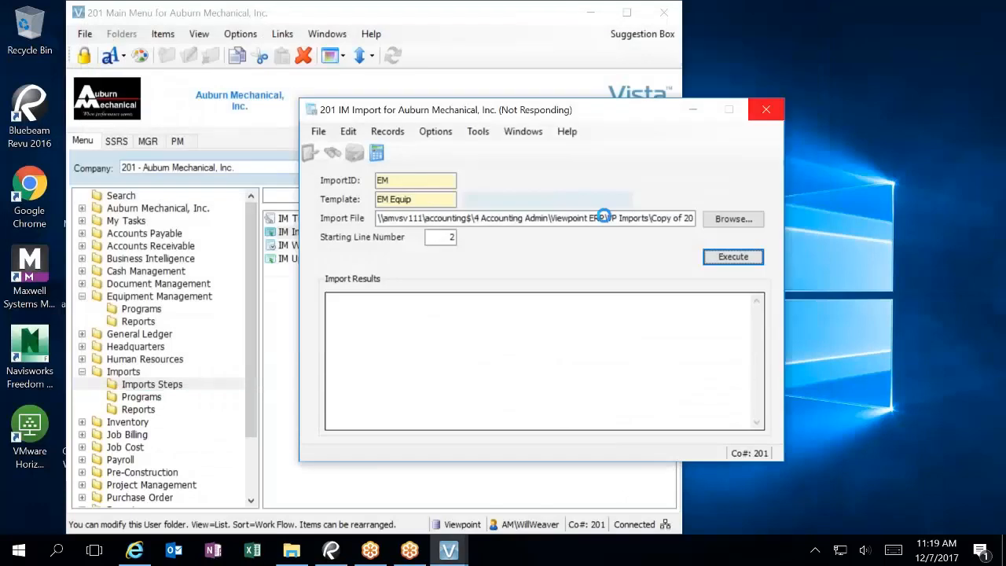
Step: Force-close the unresponsive Vista import program, relaunch Vista, and log in
click(764, 111)
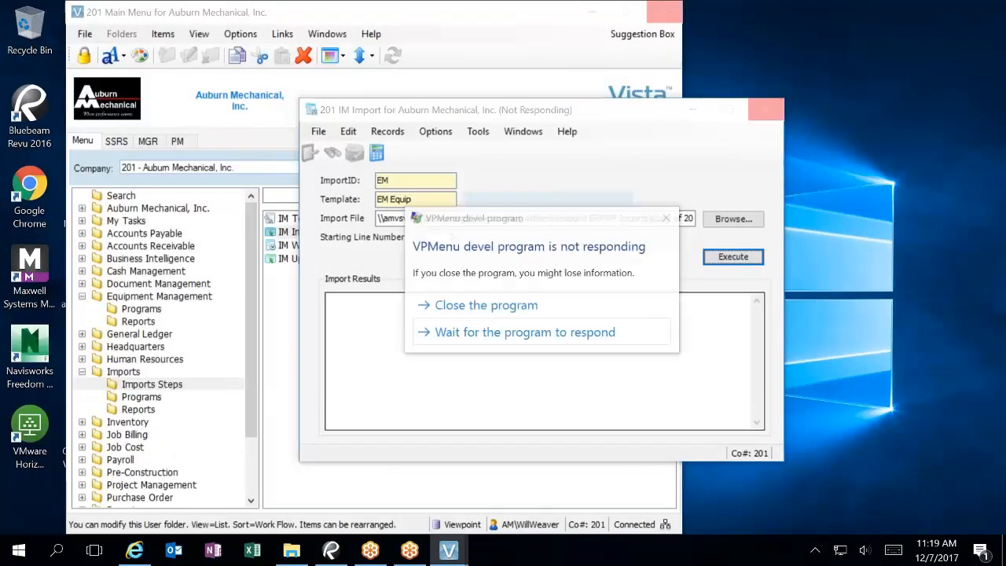
click(471, 304)
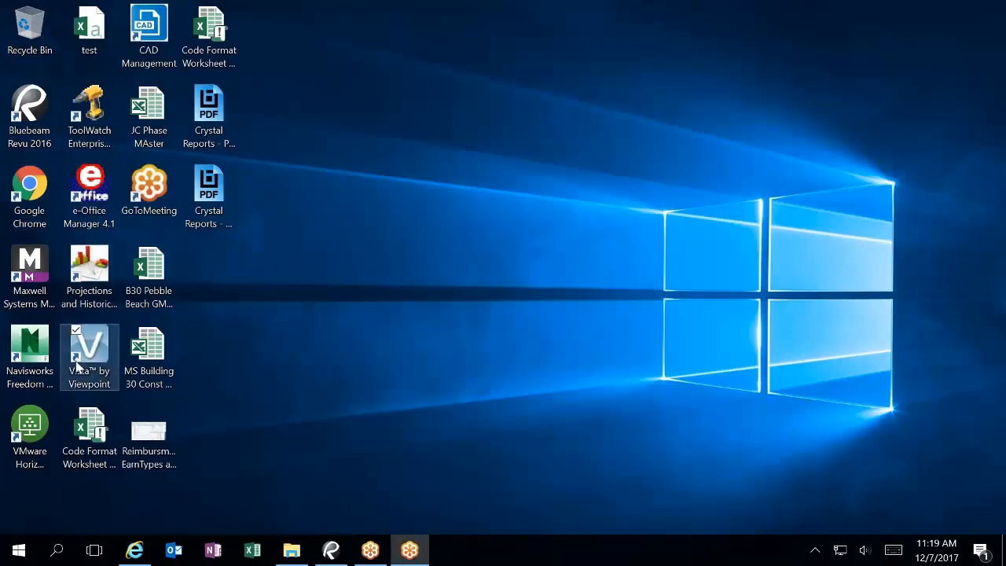
double_click(79, 365)
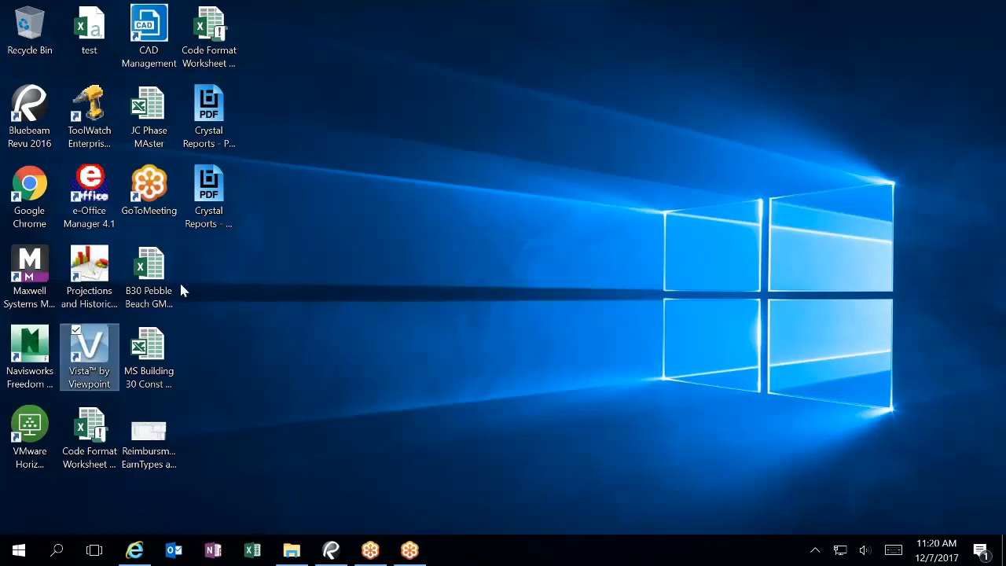
double_click(85, 331)
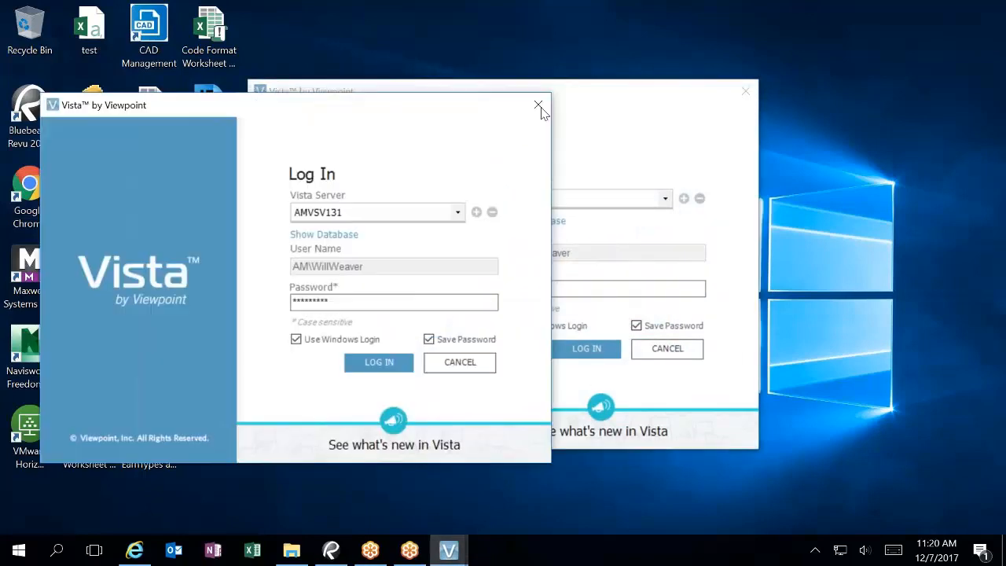
click(538, 103)
click(593, 349)
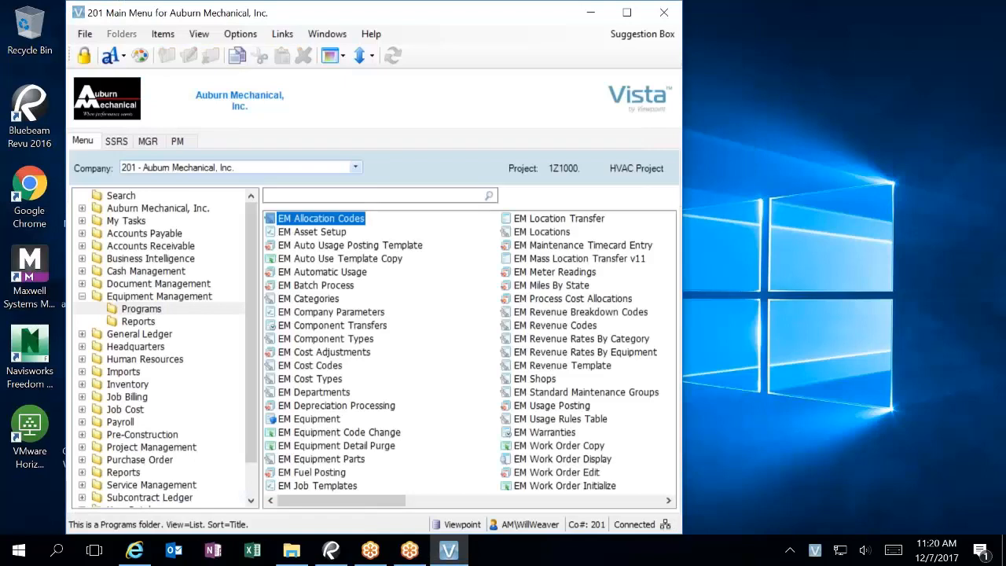
Step: Open IM Template, filter by 'em', and show EM Equip's Template Detail settings
click(120, 372)
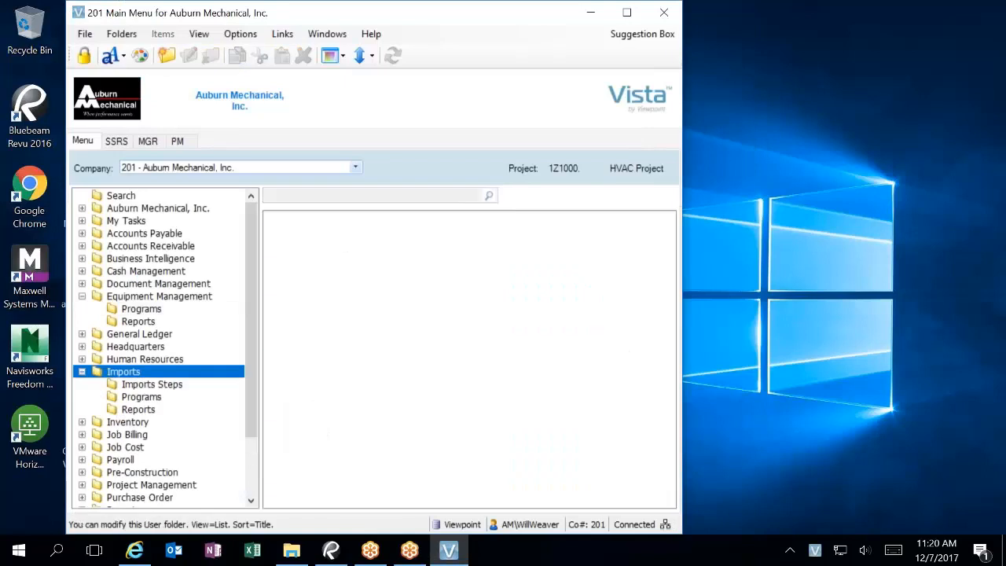
click(152, 385)
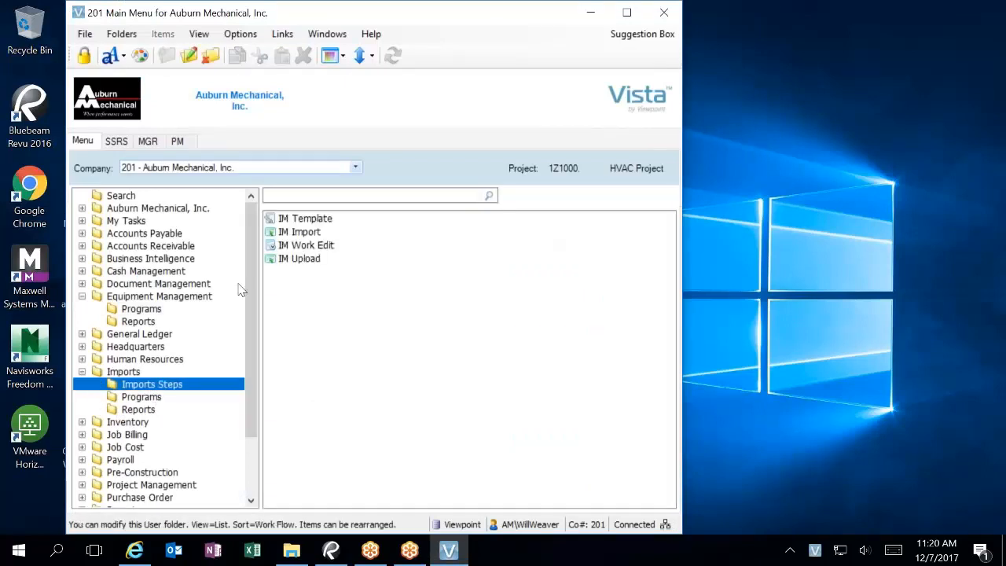
double_click(312, 221)
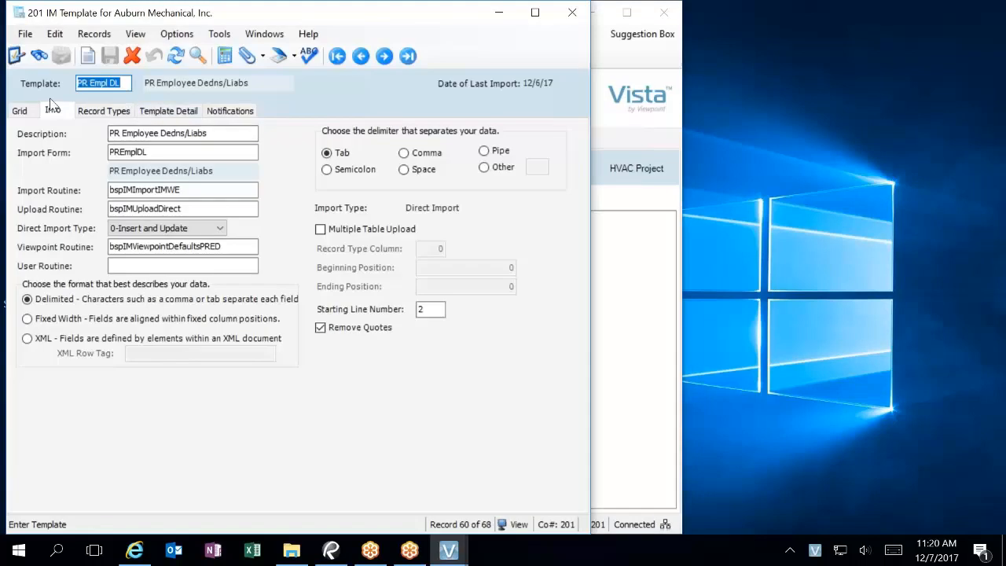
click(32, 108)
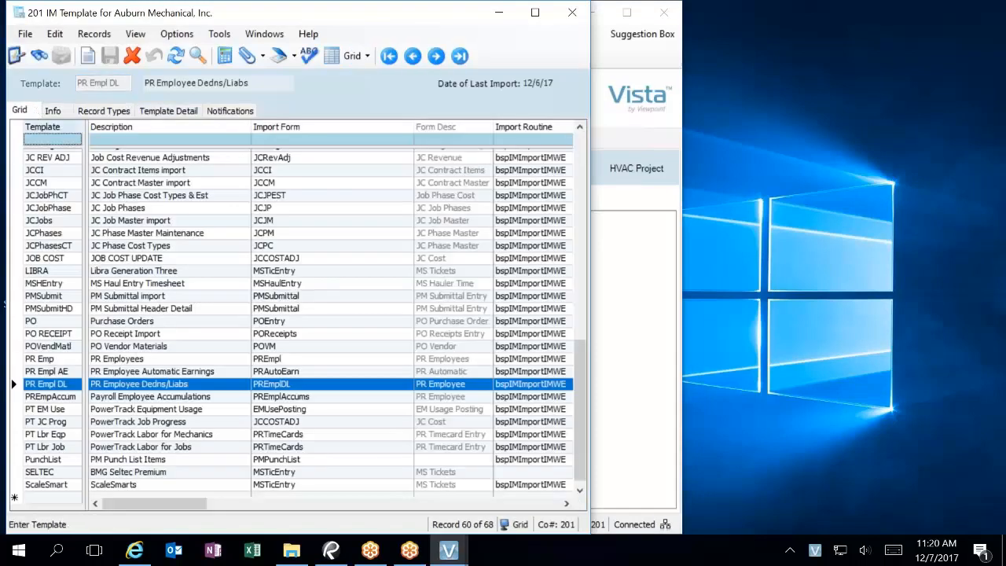
text(em)
key(Return)
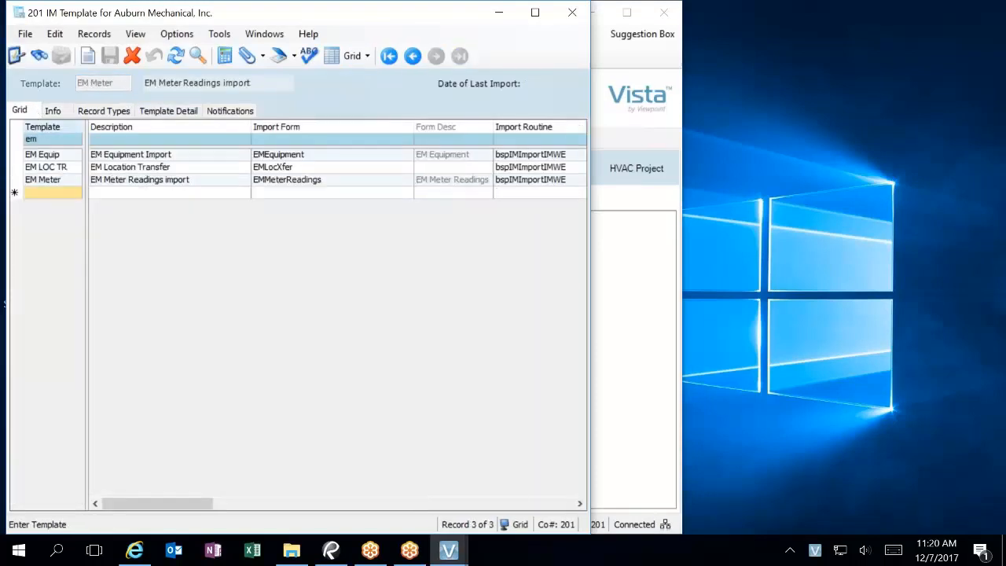
click(70, 160)
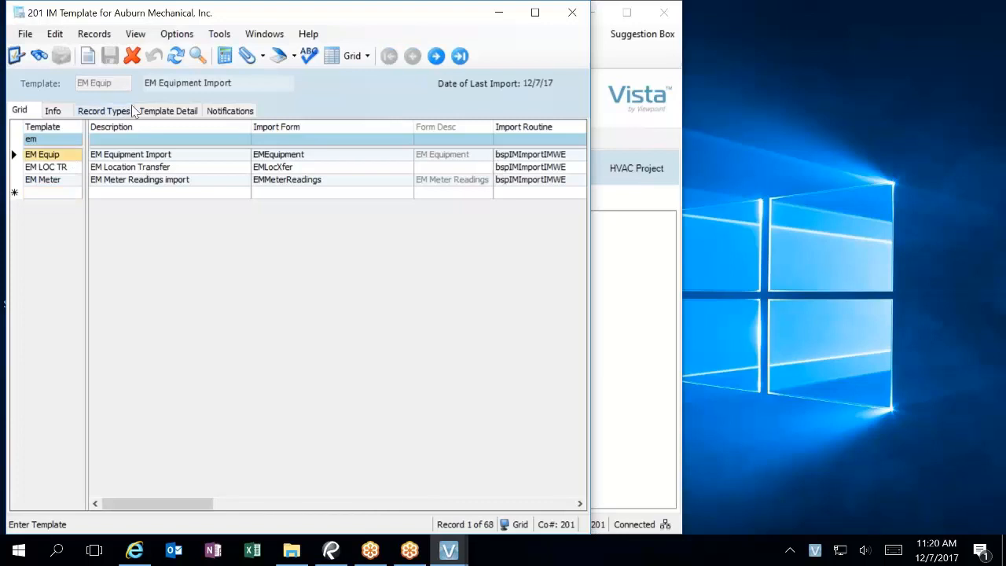
click(68, 111)
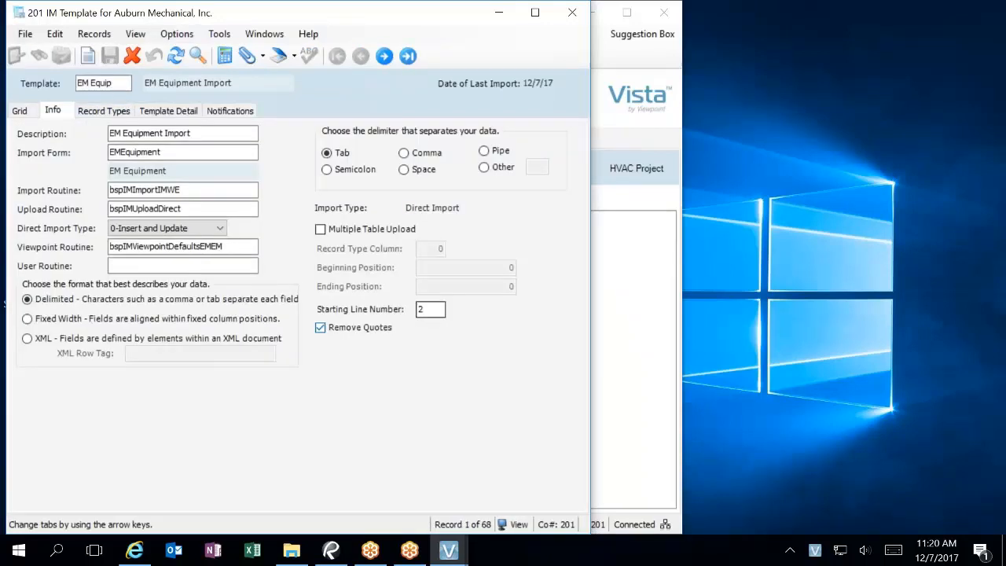
click(149, 113)
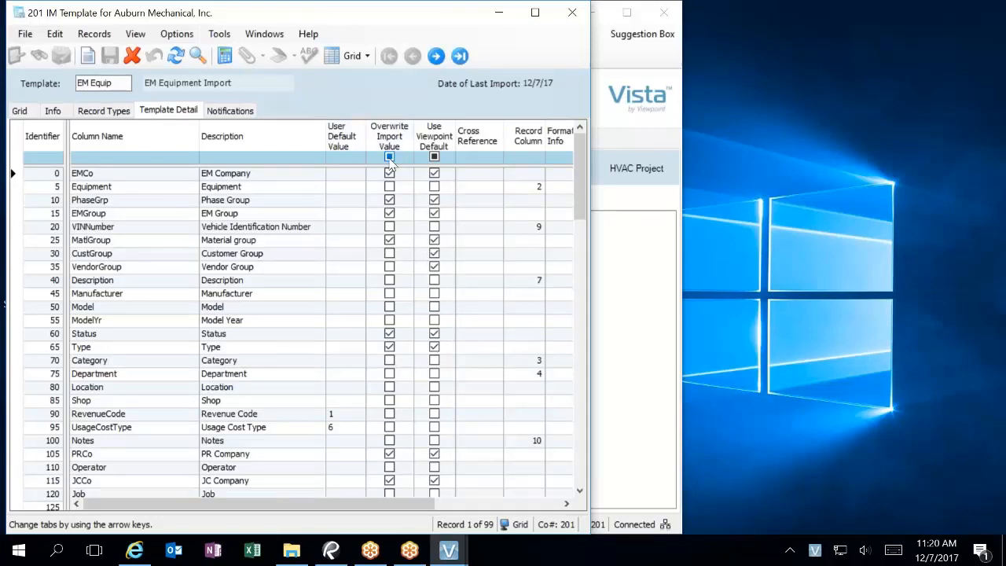
Step: Uncheck Overwrite and Viewpoint Default for EMCo, set User Default 201, then save and close
click(388, 174)
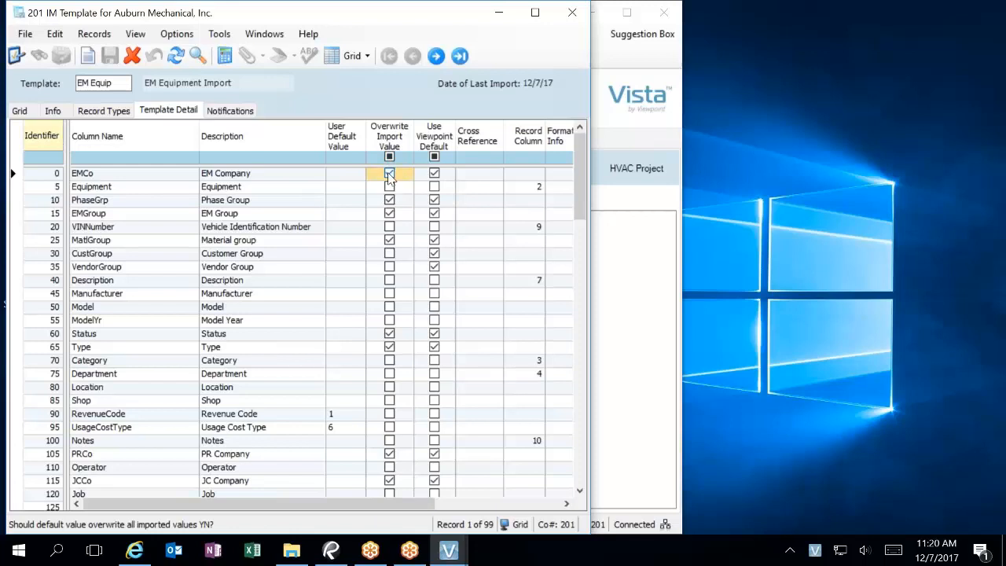
click(388, 175)
click(435, 177)
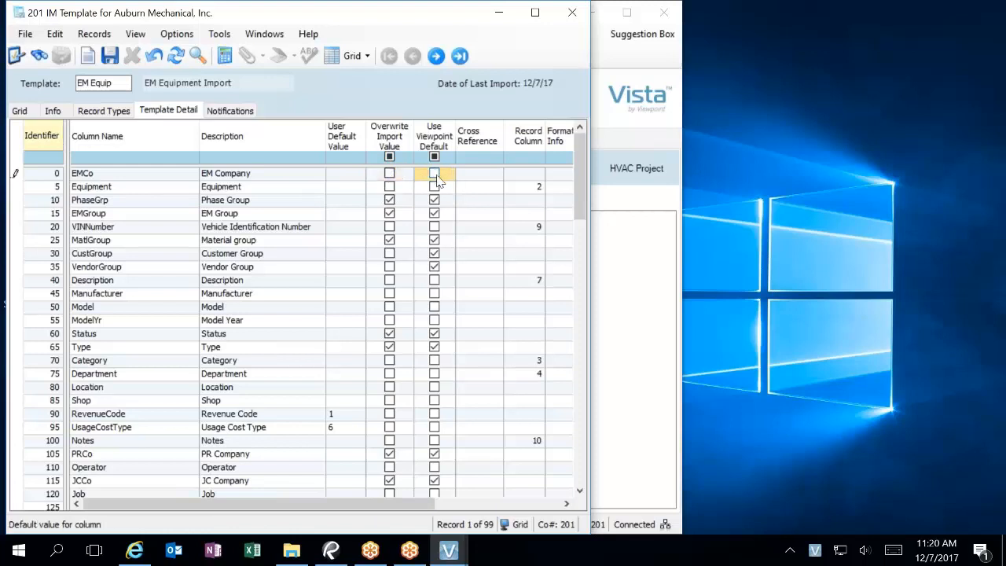
click(347, 179)
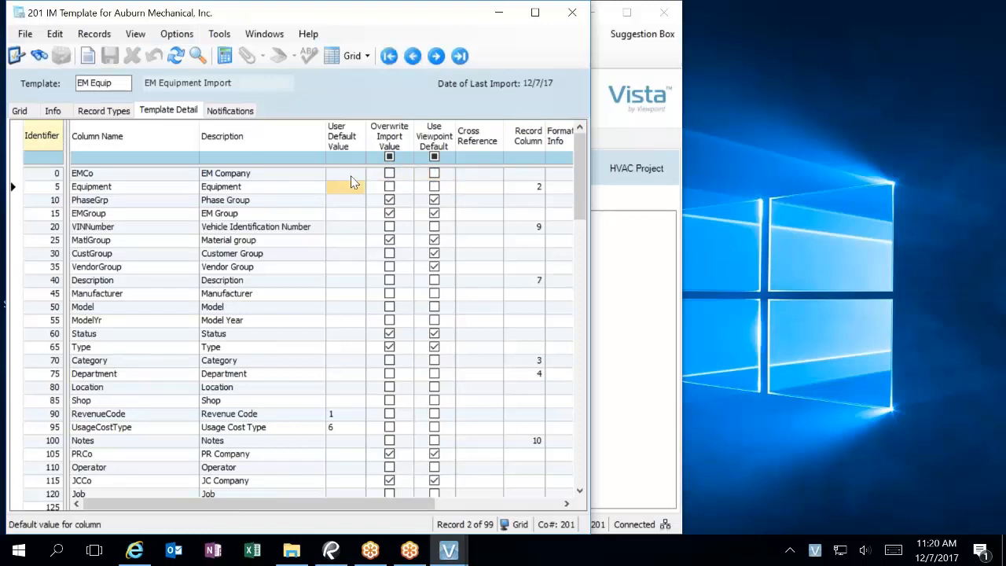
text(201)
key(Tab)
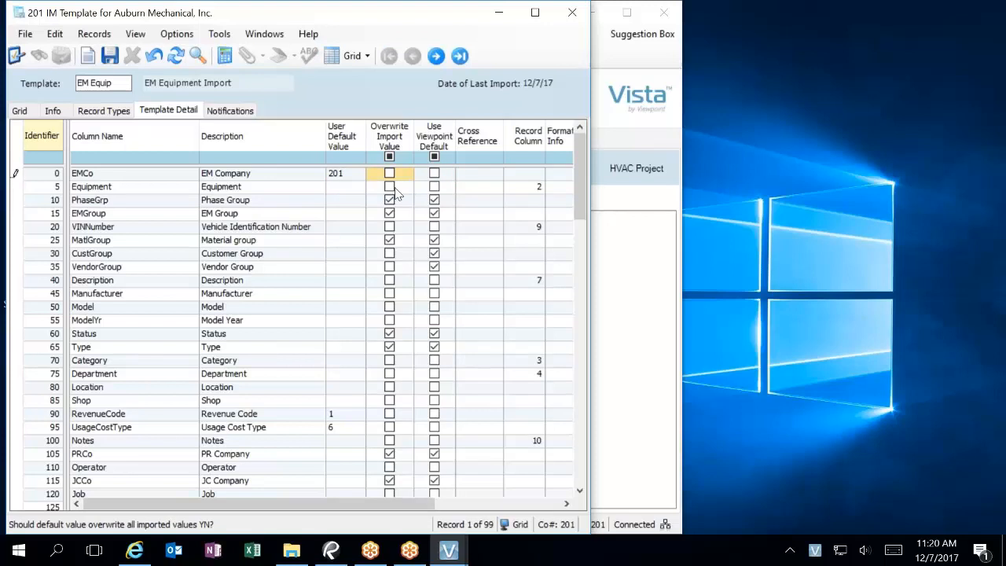
click(109, 56)
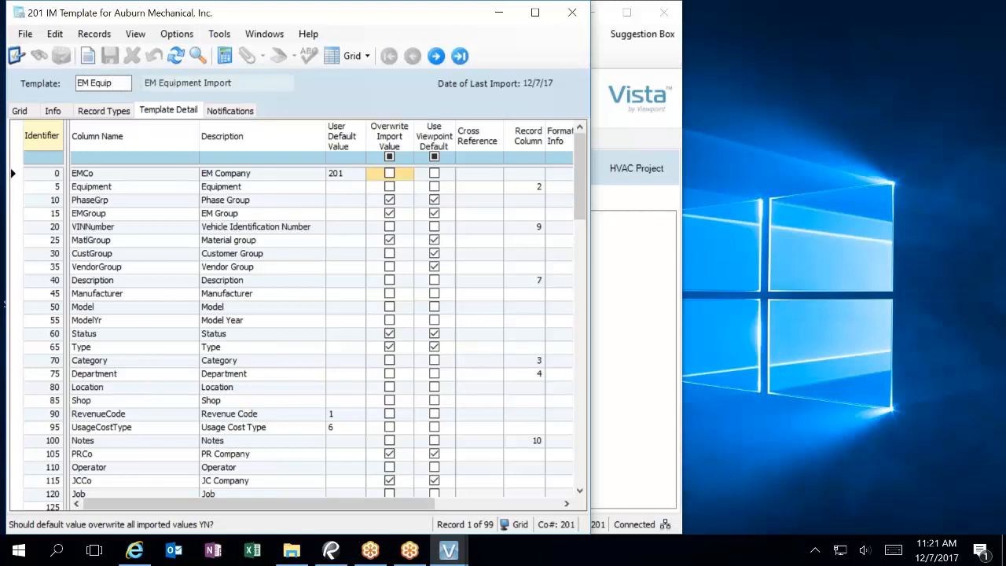
click(572, 13)
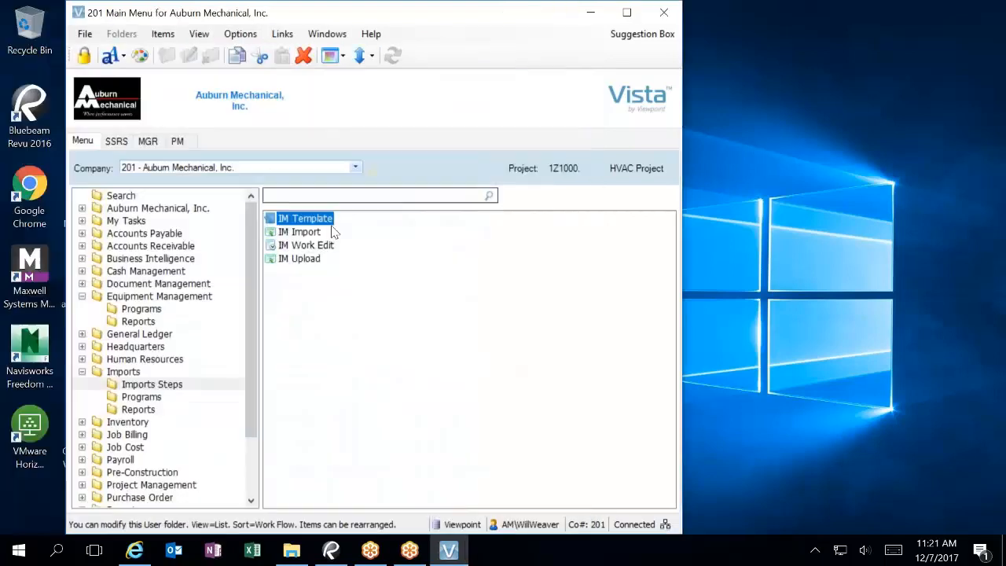
Step: Open IM Import with import ID EM and the EM Equip template
click(299, 233)
double_click(299, 234)
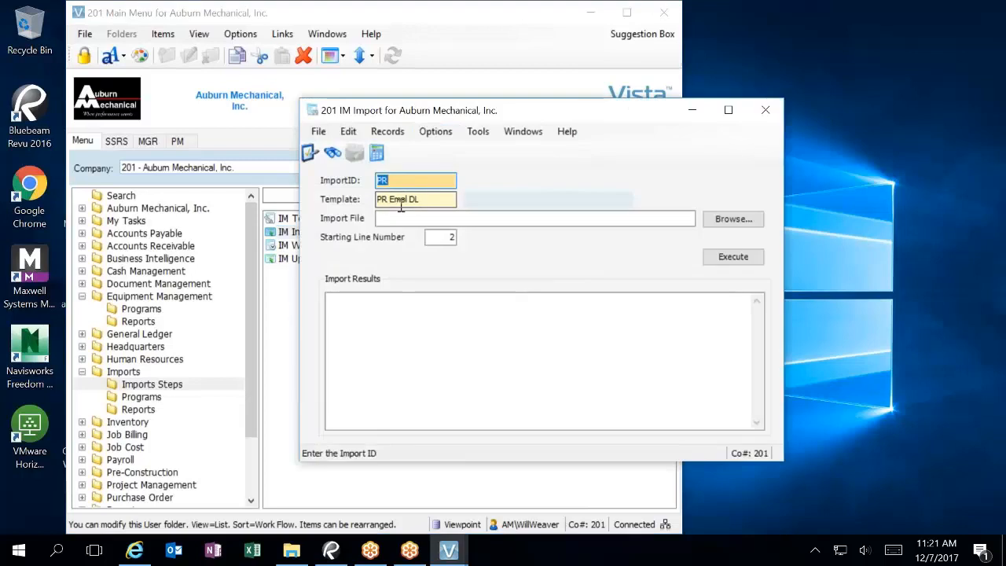
text(EM)
key(Tab)
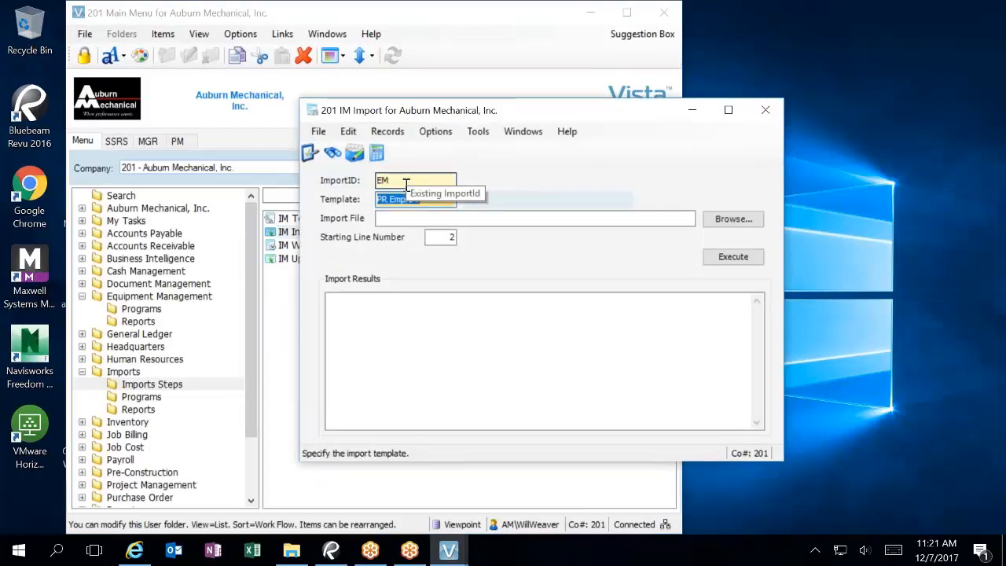
key(F4)
text(em)
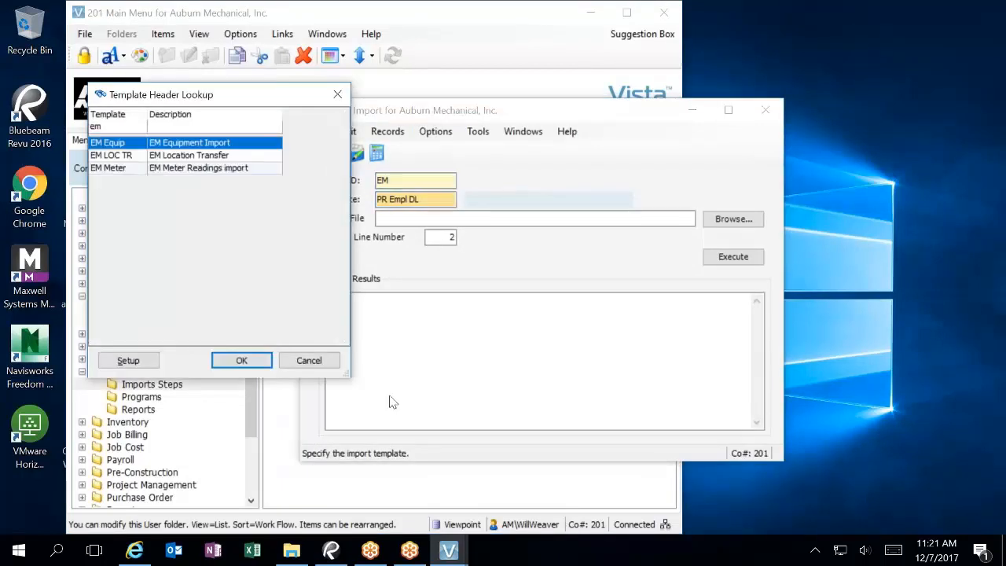
click(241, 360)
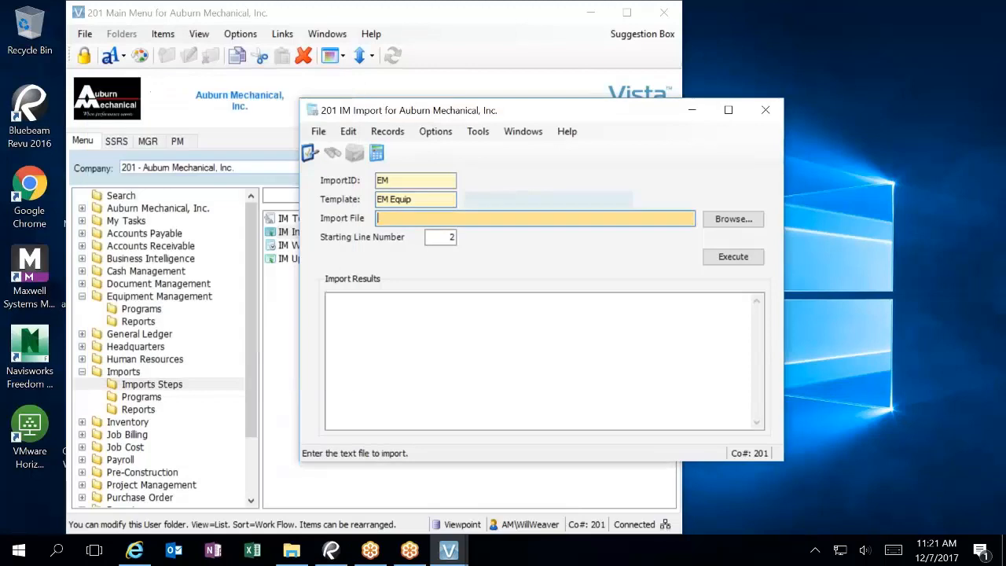
Step: Choose Copy of EM Eq List as the import file, execute, and overwrite the existing data
click(723, 220)
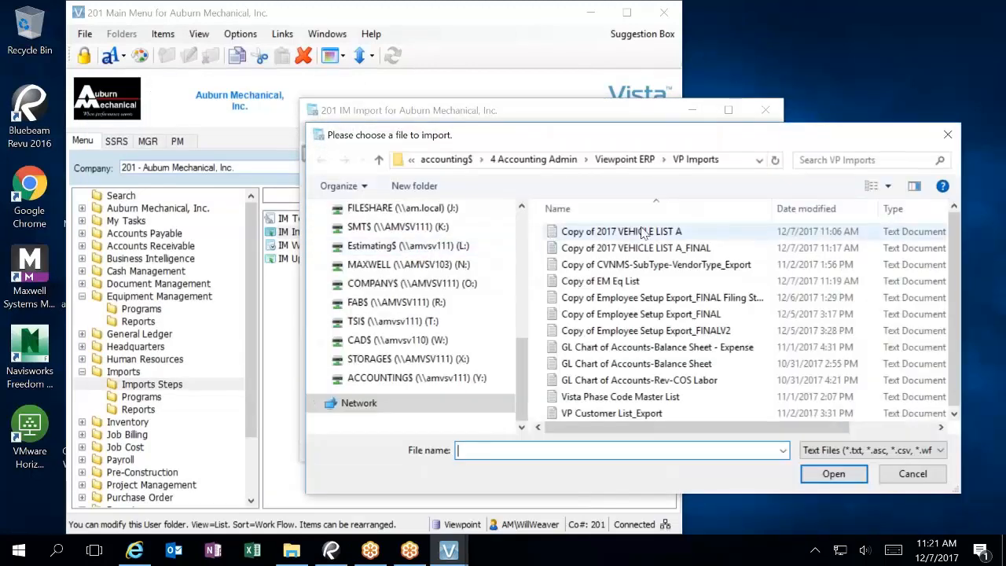
click(620, 281)
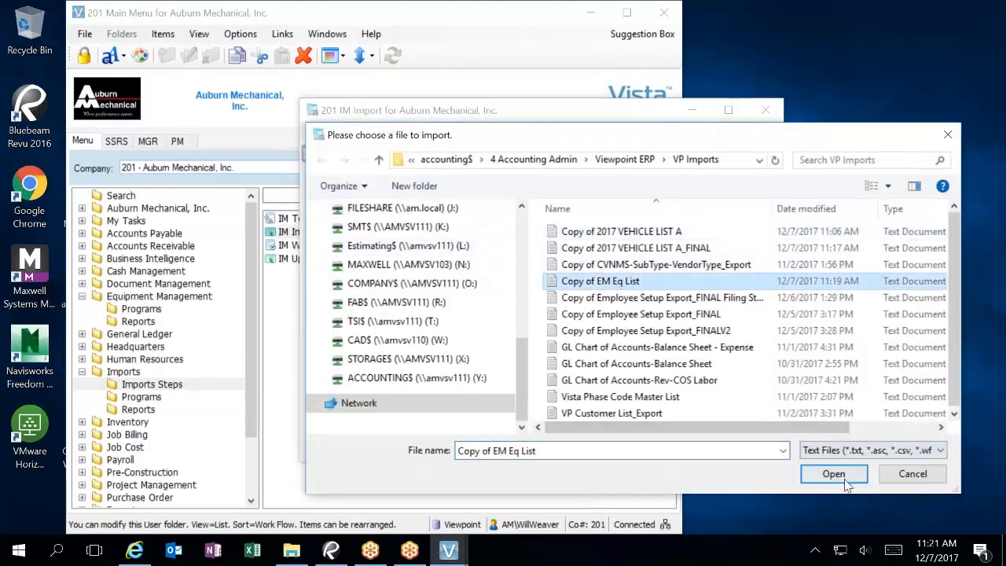
click(832, 474)
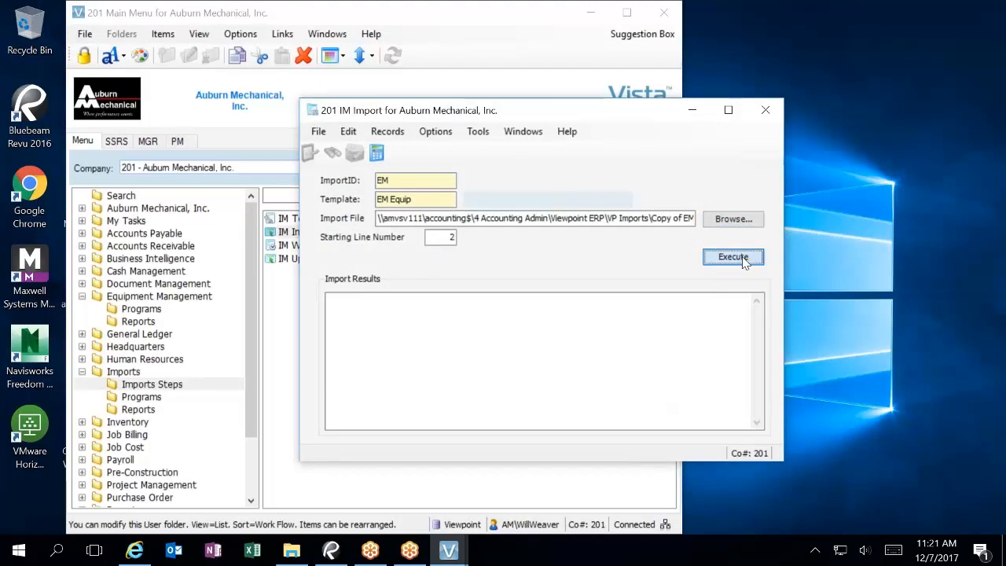
click(732, 257)
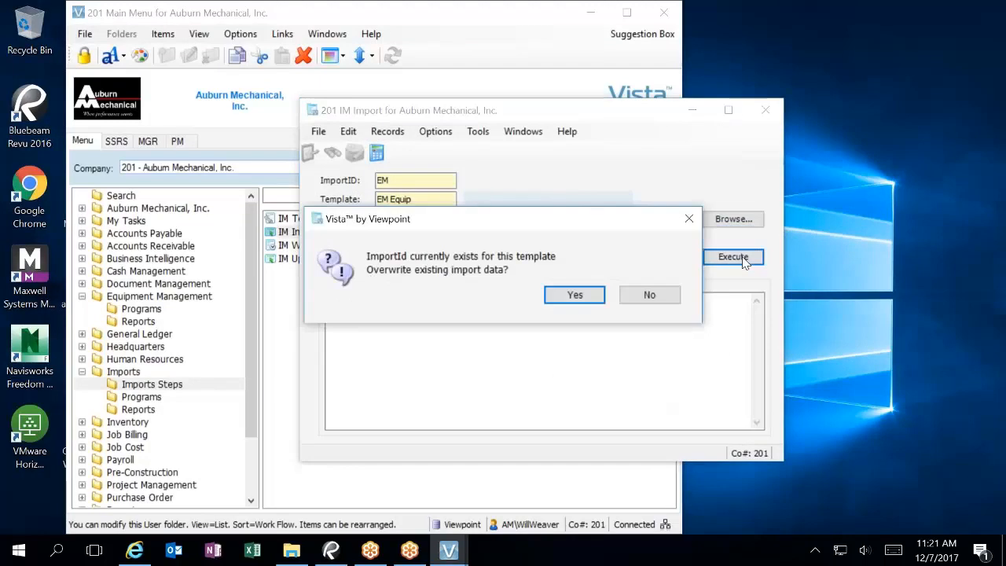
click(564, 294)
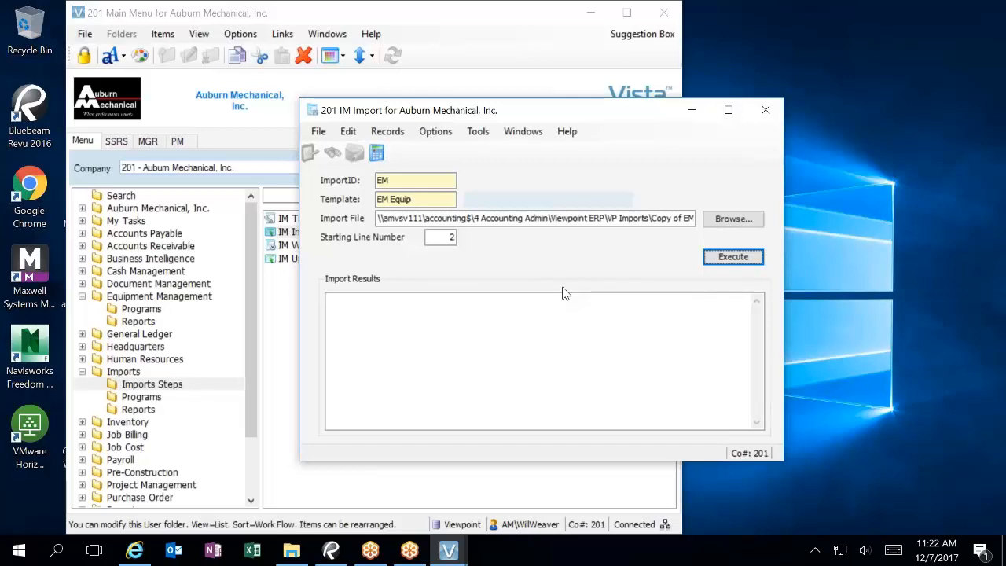
Step: Force-close the unresponsive Vista import and bring up the VP Imports folder
click(766, 112)
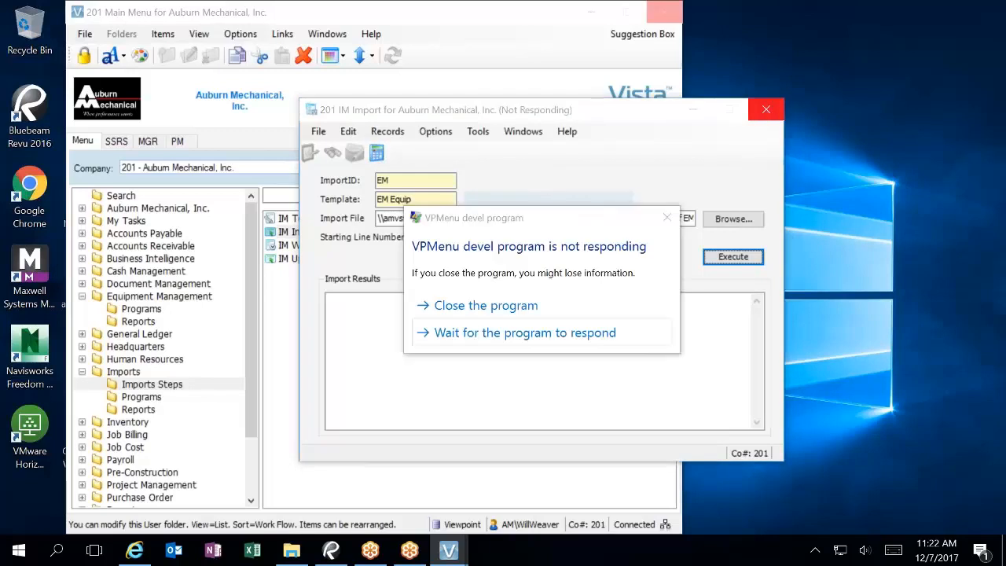
click(531, 305)
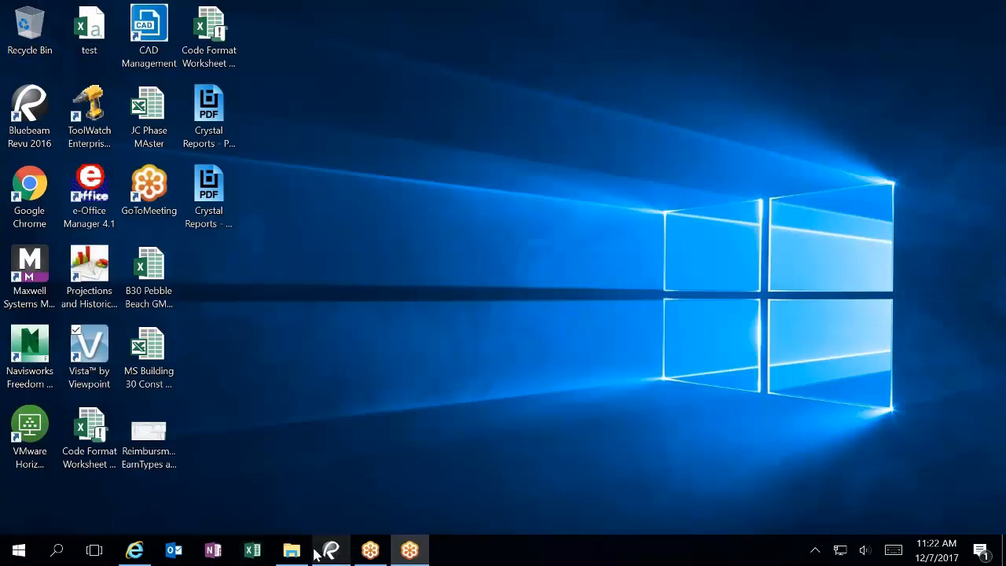
click(291, 550)
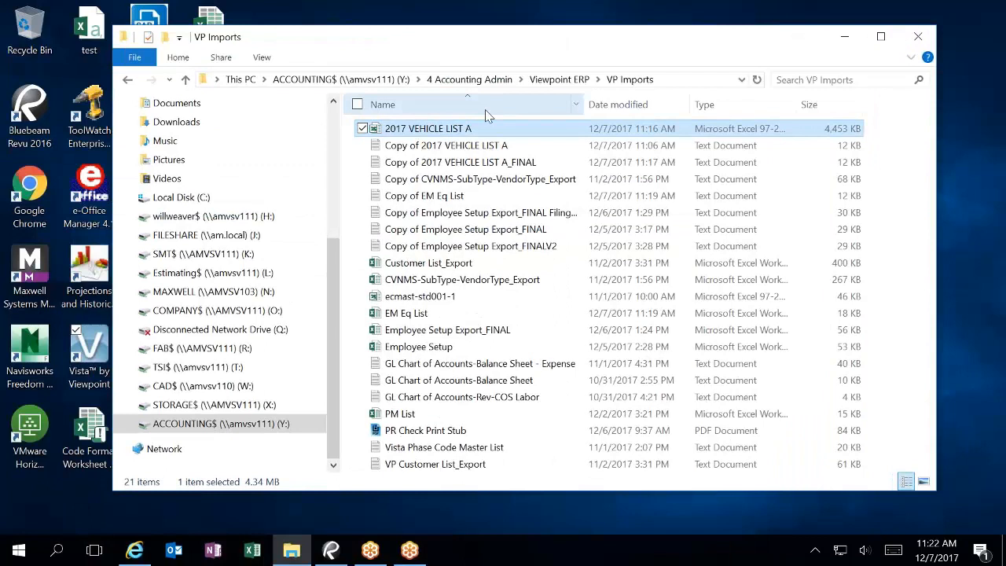
Step: Bring up the Open with choices for the Copy of EM Eq List text file
click(407, 318)
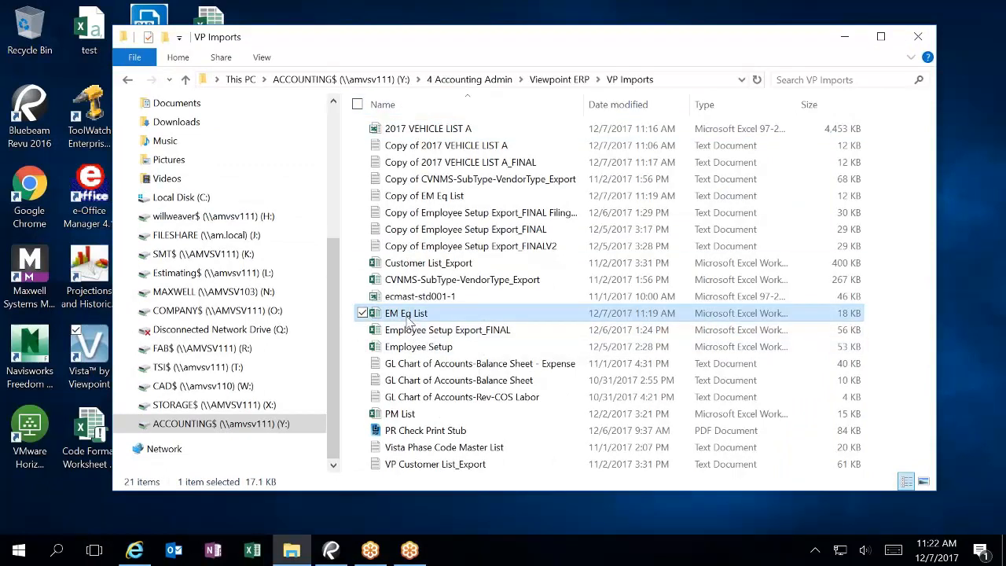
click(444, 197)
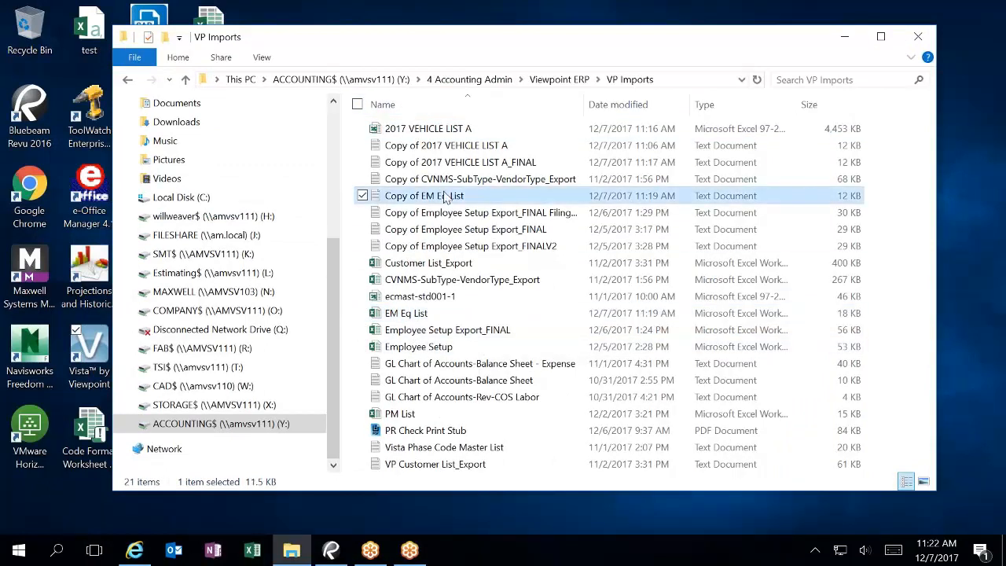
right_click(444, 197)
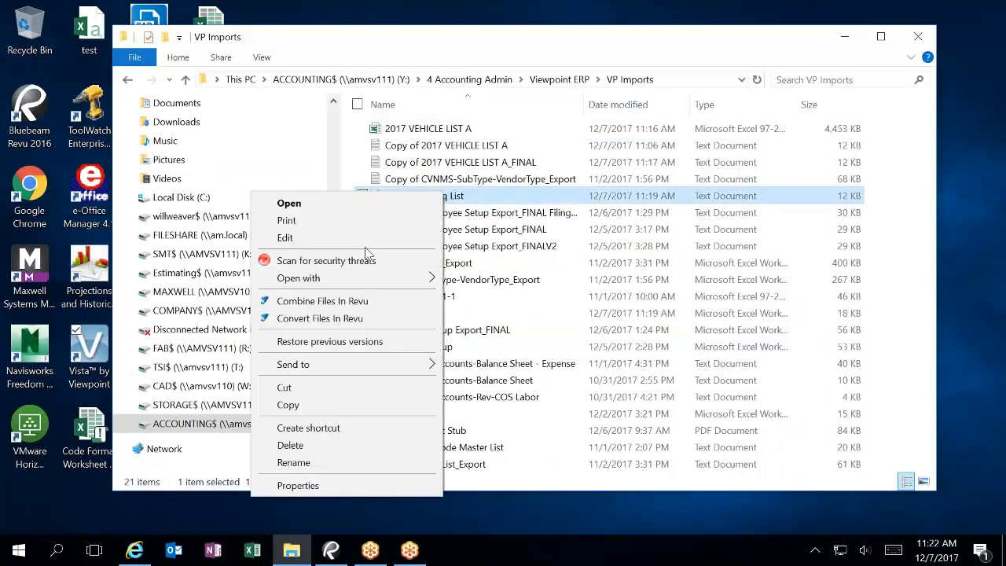
mouse_move(362, 275)
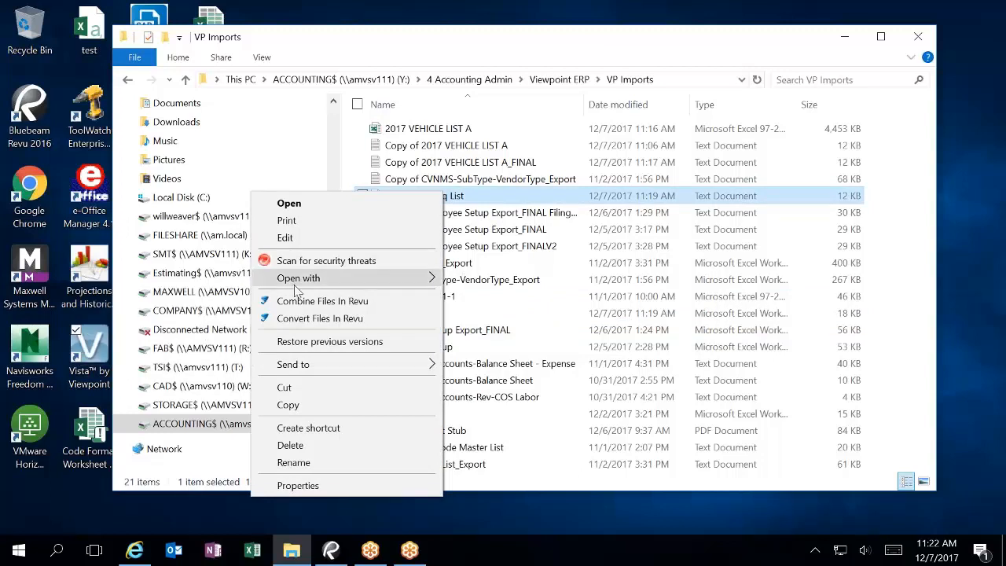
Step: Open Copy of EM Eq List in Notepad, delete the column header line, save, and close
click(125, 280)
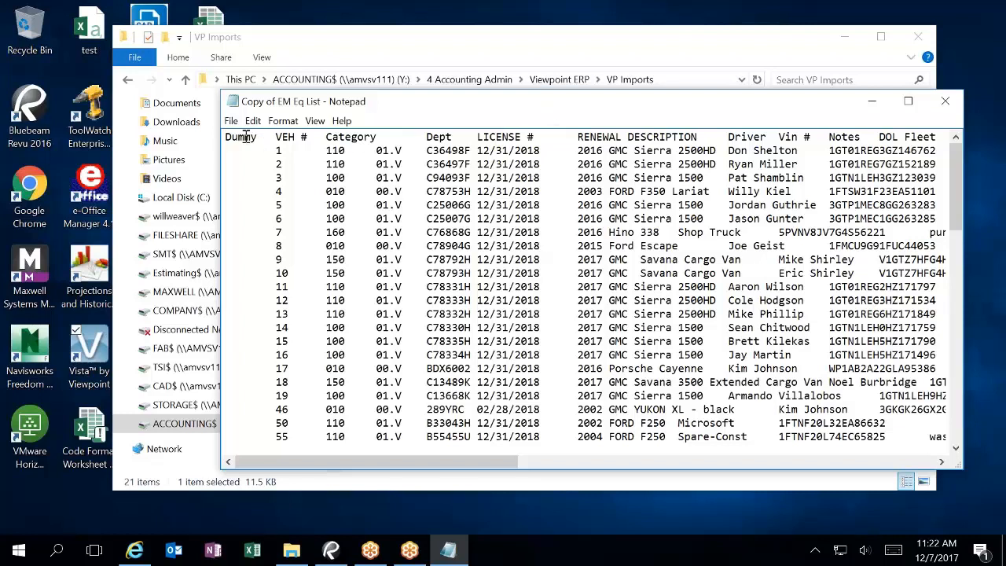
drag(225, 137, 1004, 122)
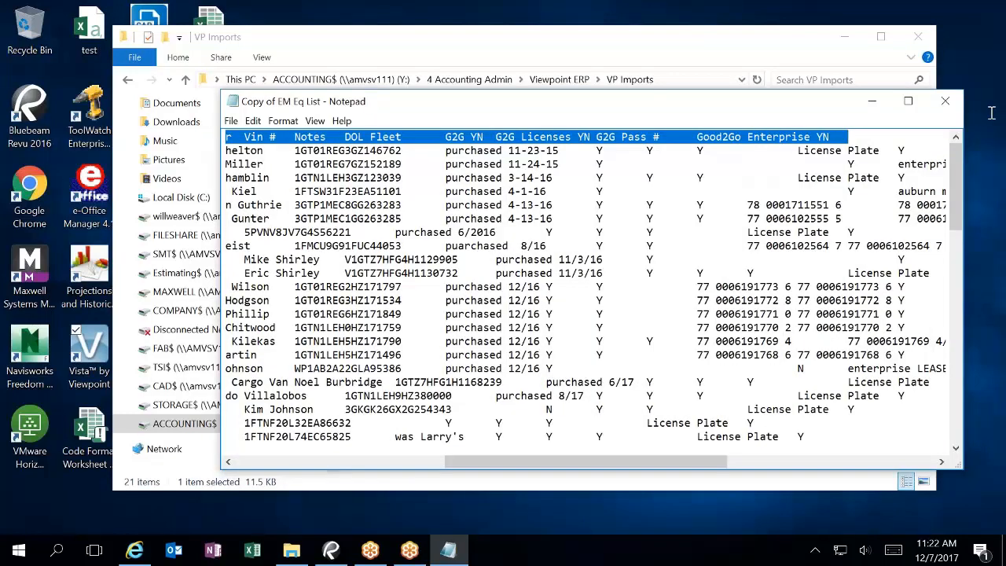
key(Delete)
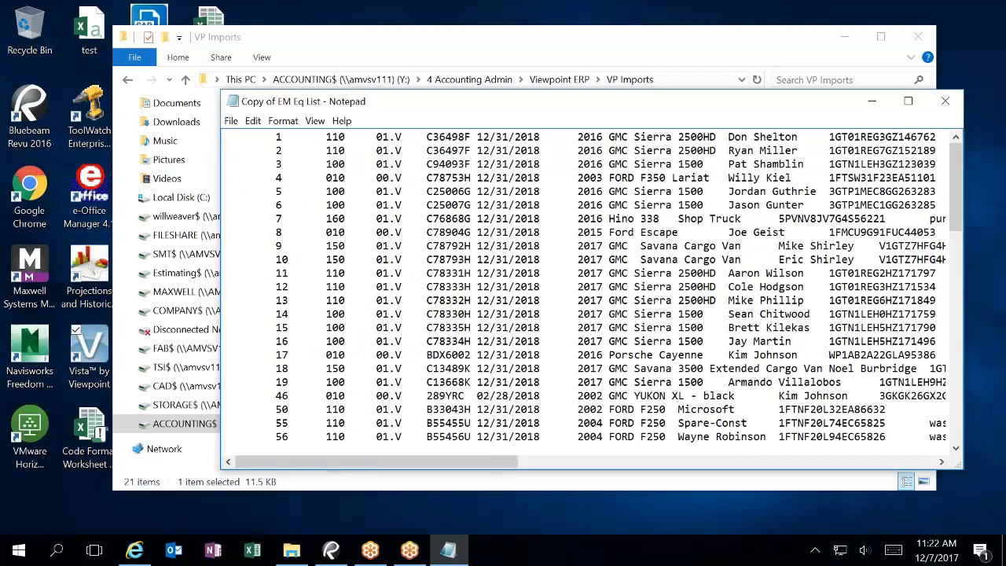
click(231, 121)
click(192, 170)
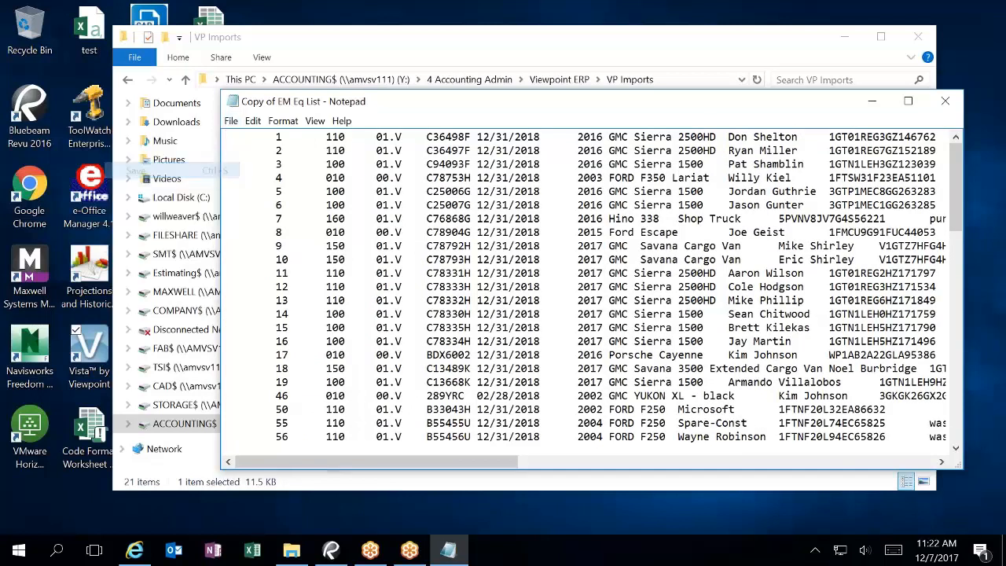
click(945, 101)
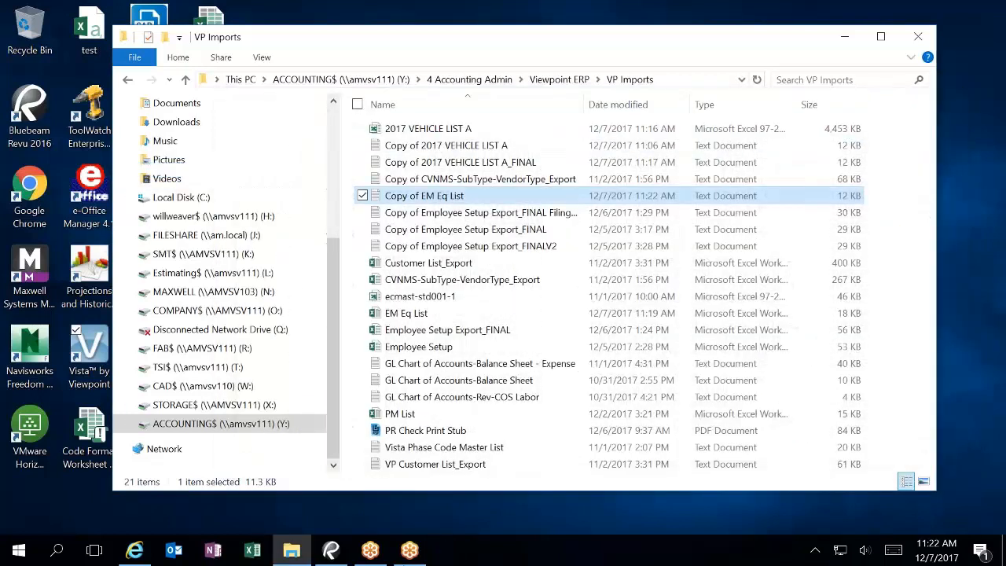
Step: Relaunch and log in to Vista, then open IM Template under Imports Steps
double_click(79, 351)
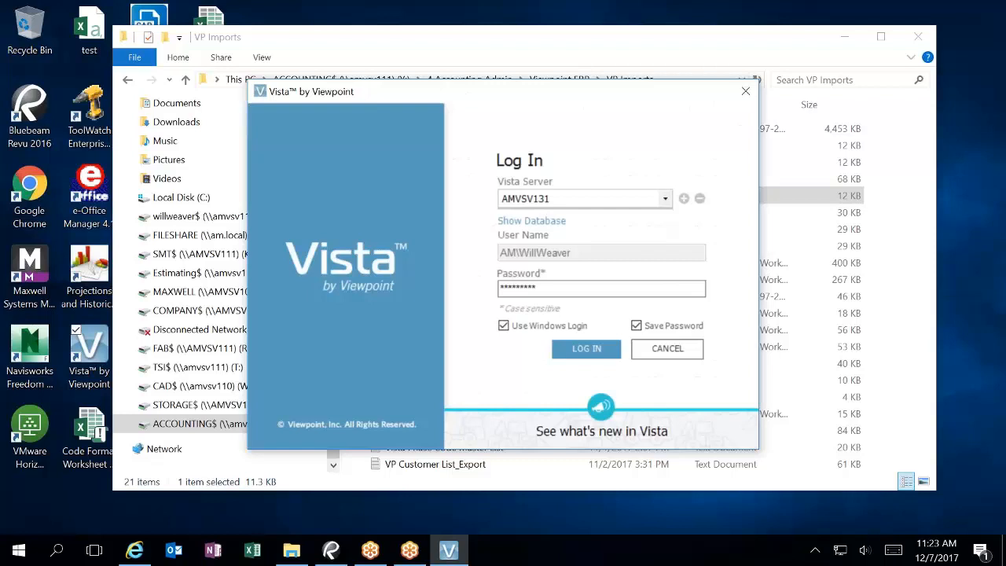
key(Return)
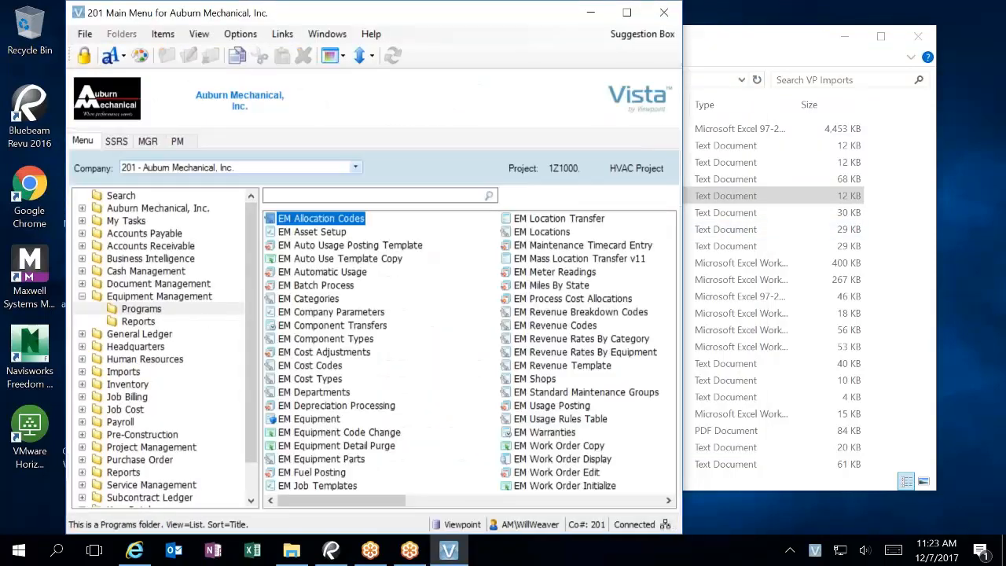
click(82, 372)
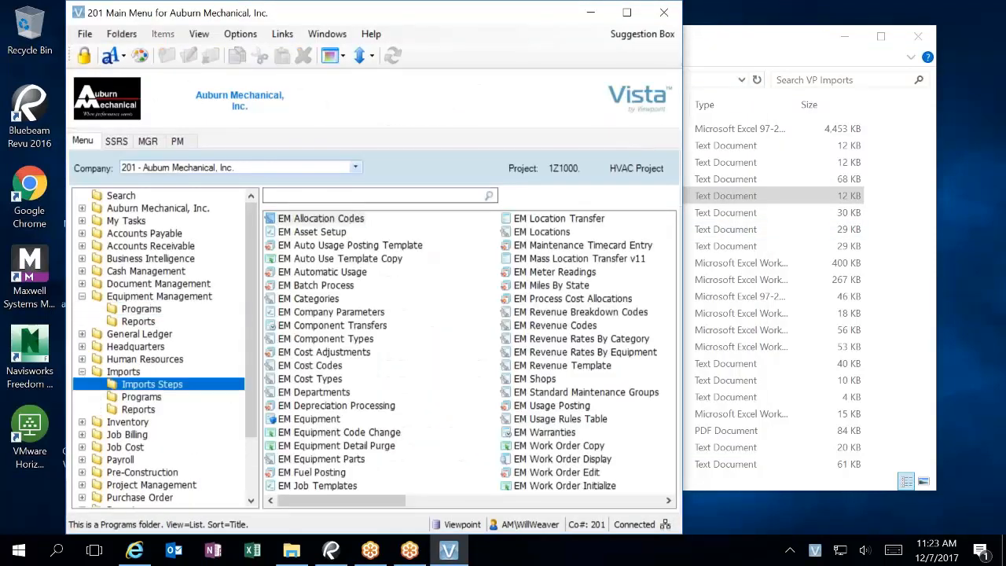
click(314, 220)
double_click(314, 222)
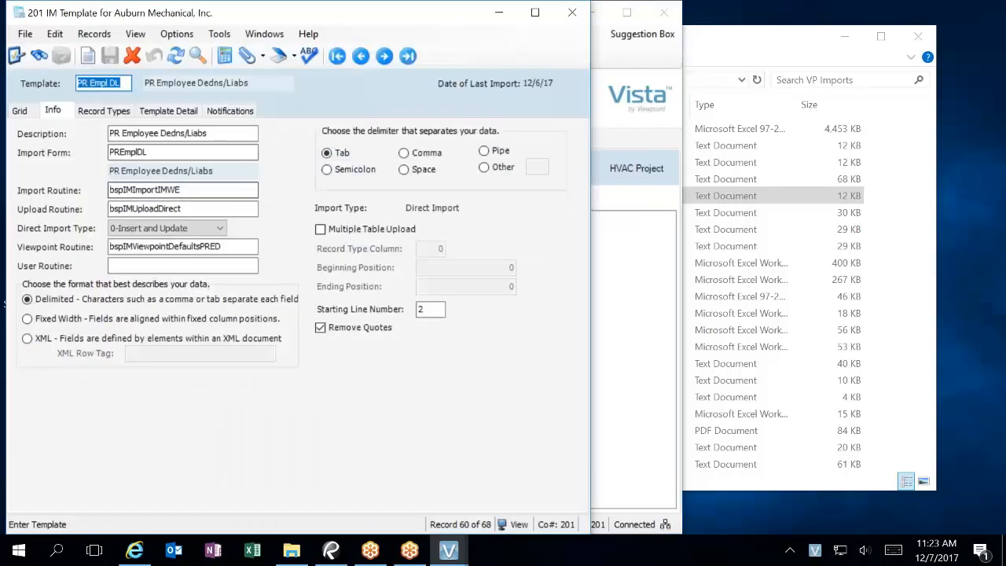
Step: Set the EM Equip template's Starting Line Number to 1, save, and close IM Template
click(20, 111)
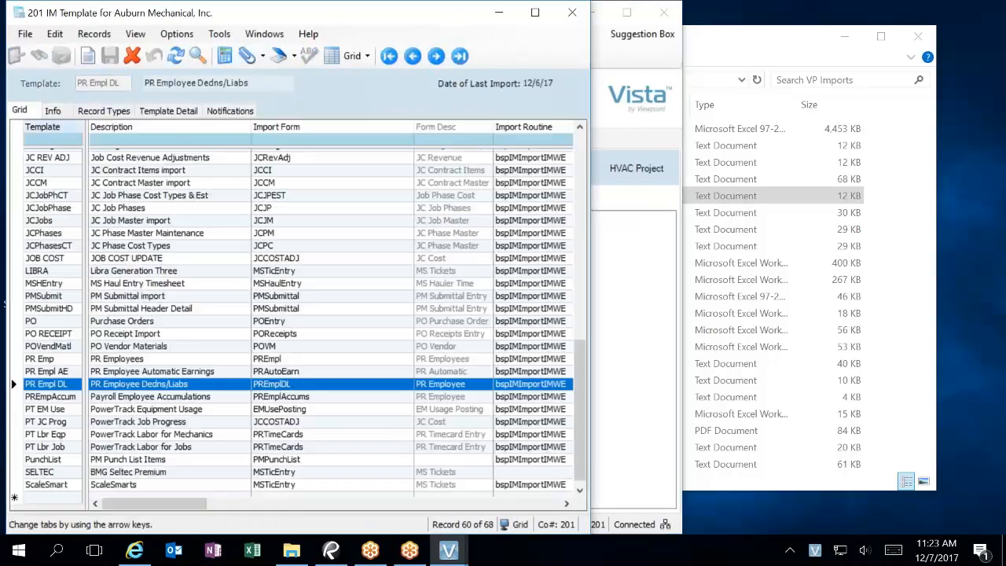
click(57, 141)
text(e)
click(60, 156)
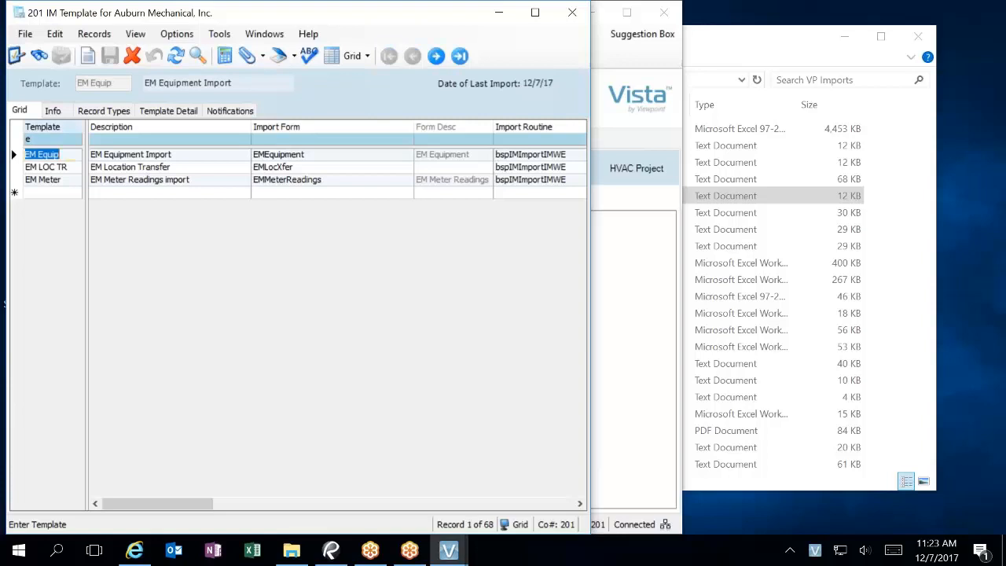
click(53, 110)
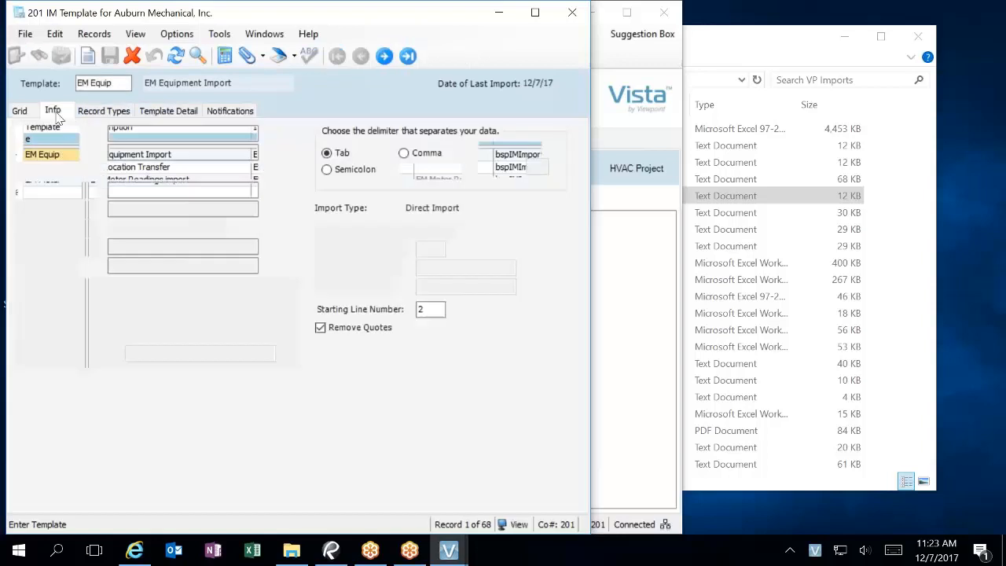
click(429, 309)
text(1)
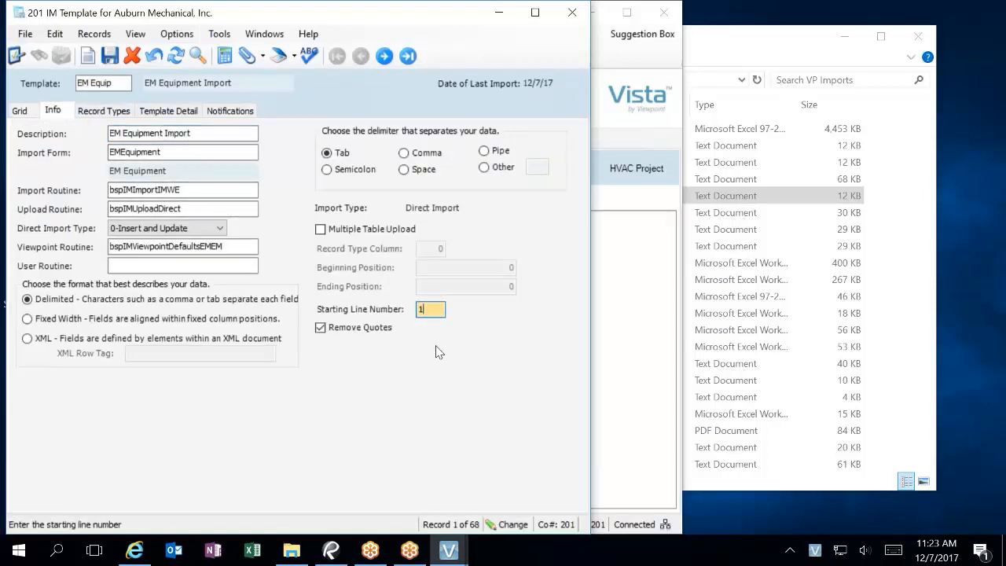
click(109, 55)
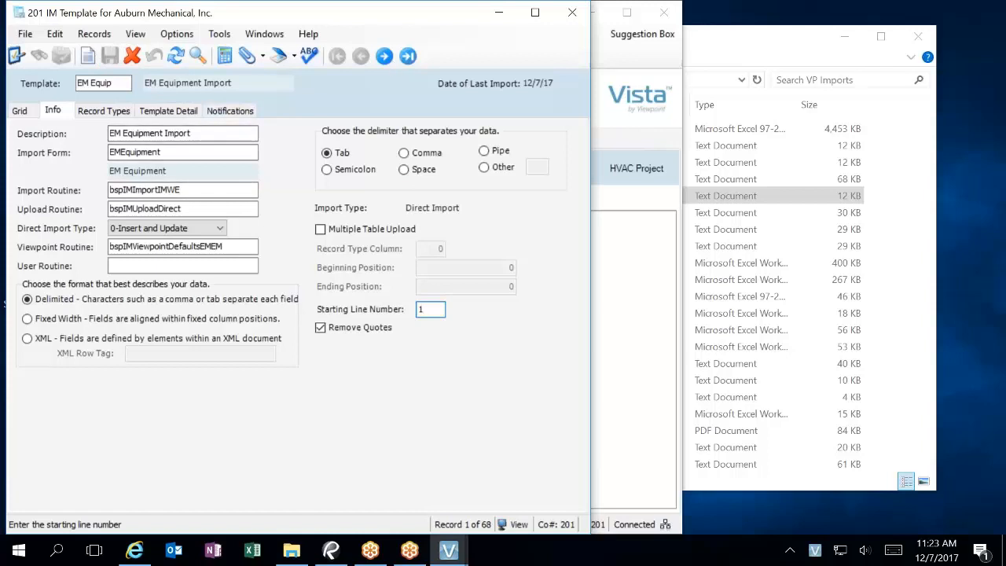
click(571, 13)
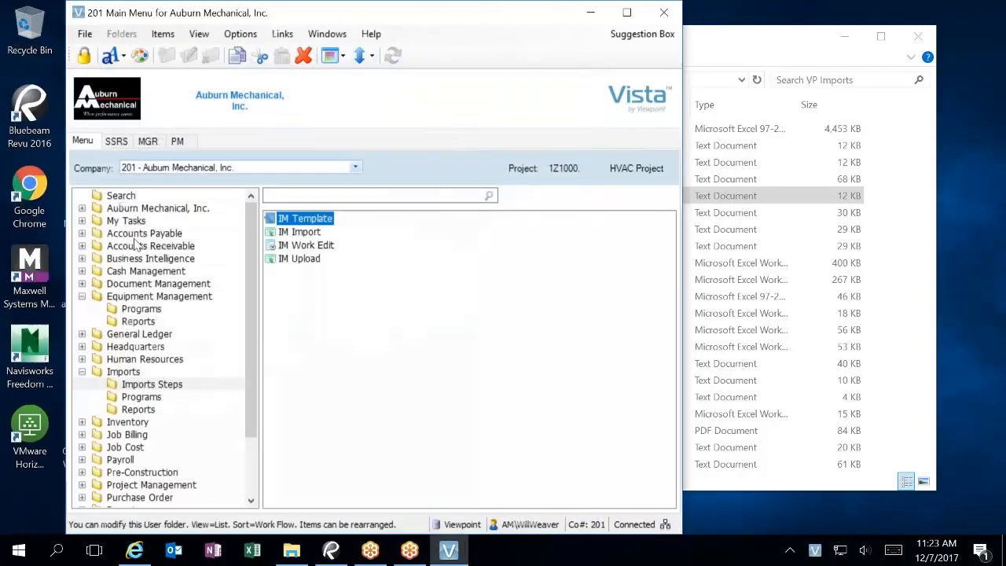
Step: Open IM Import with import ID EM and the EM Equip template
click(302, 239)
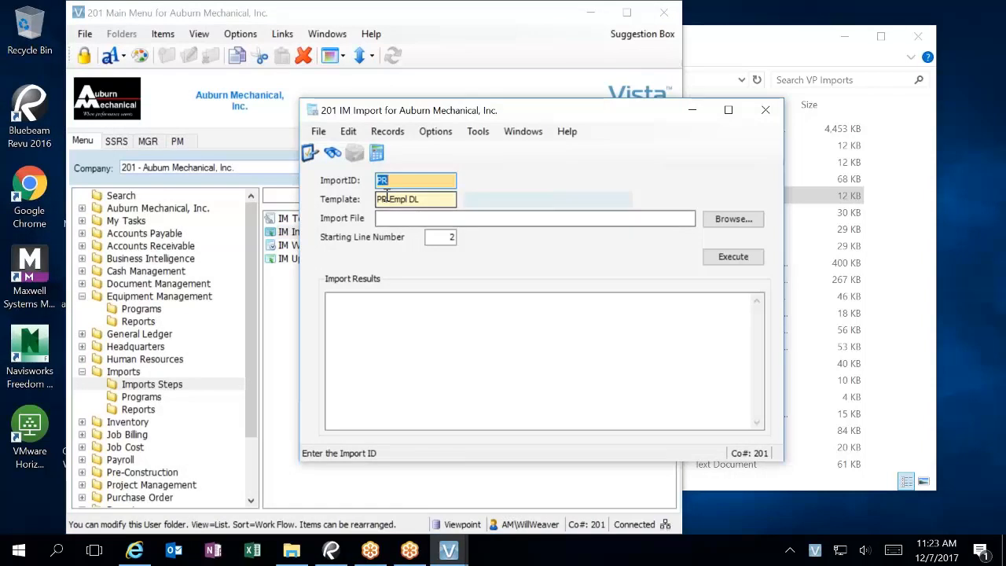
text(EM)
key(Tab)
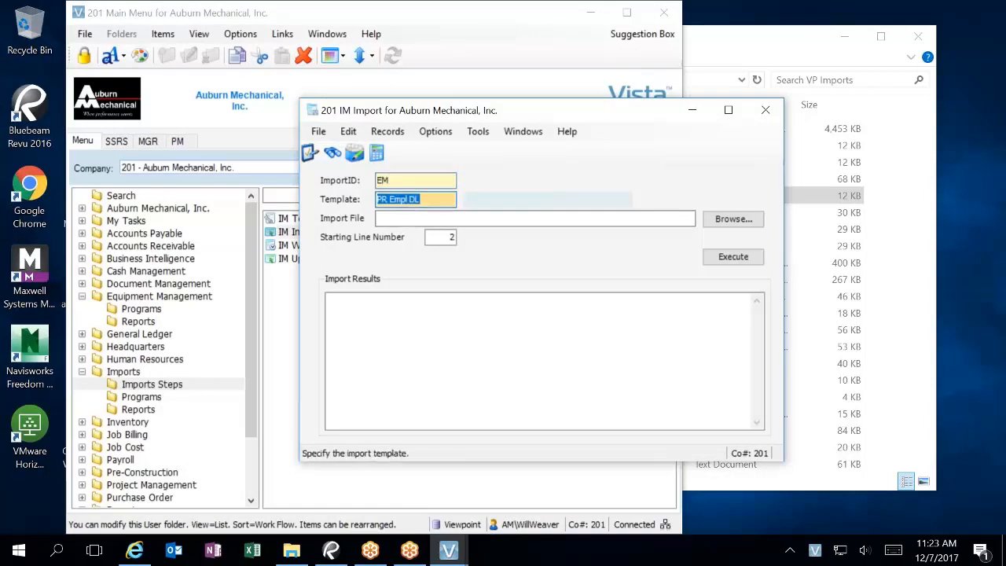
key(F4)
text(Em)
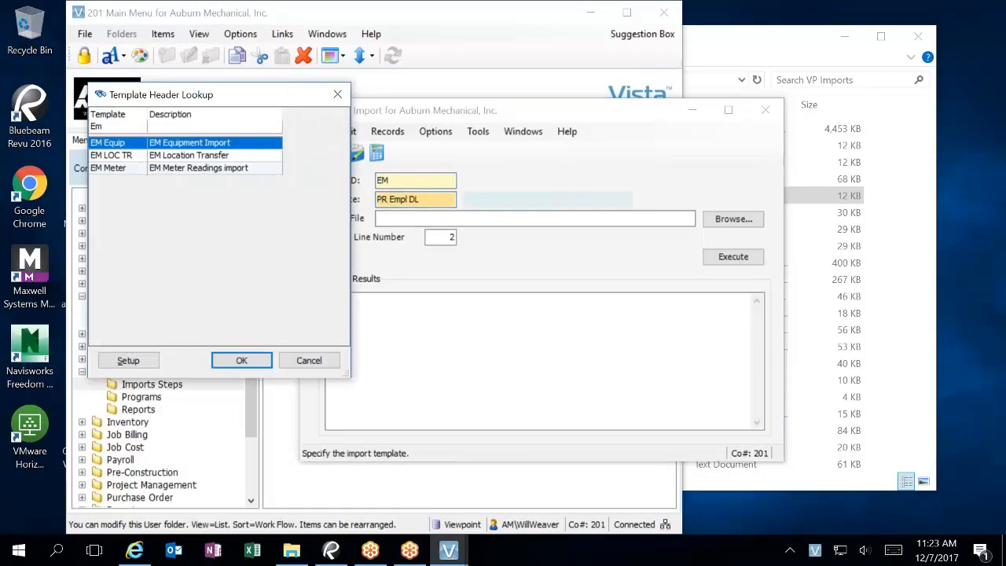
key(Return)
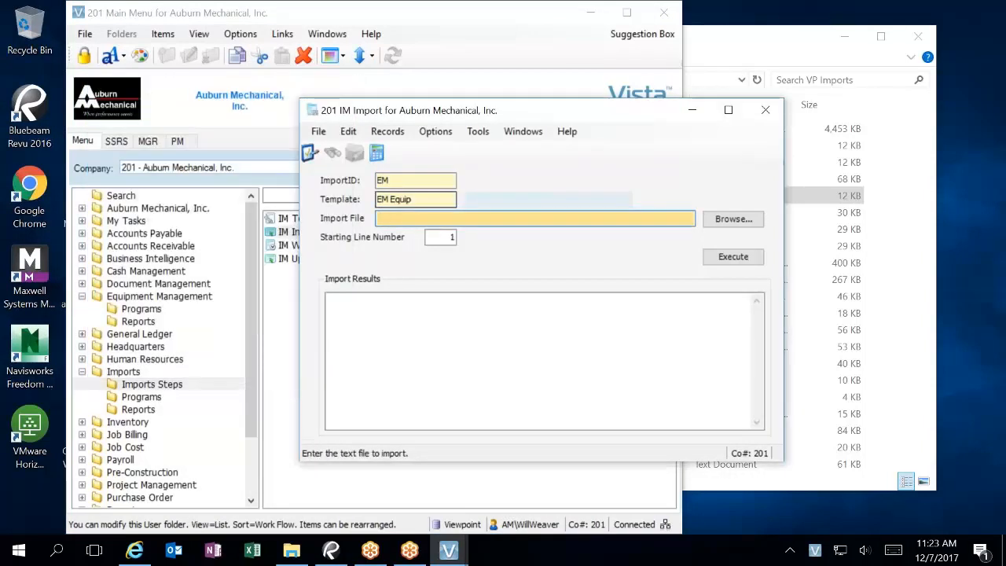
Step: Choose Copy of EM Eq List as the import file and execute the import
click(721, 221)
click(599, 281)
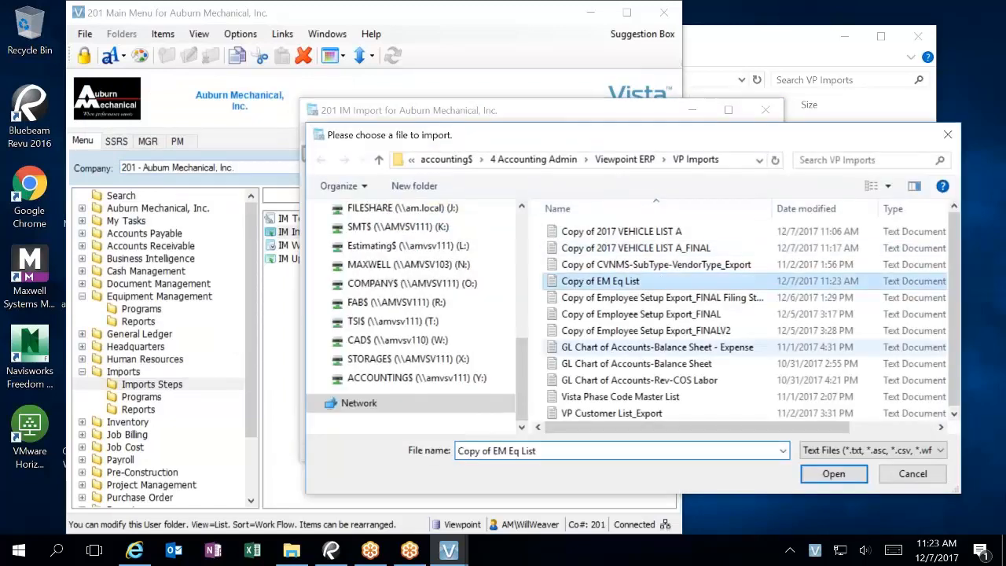
click(832, 474)
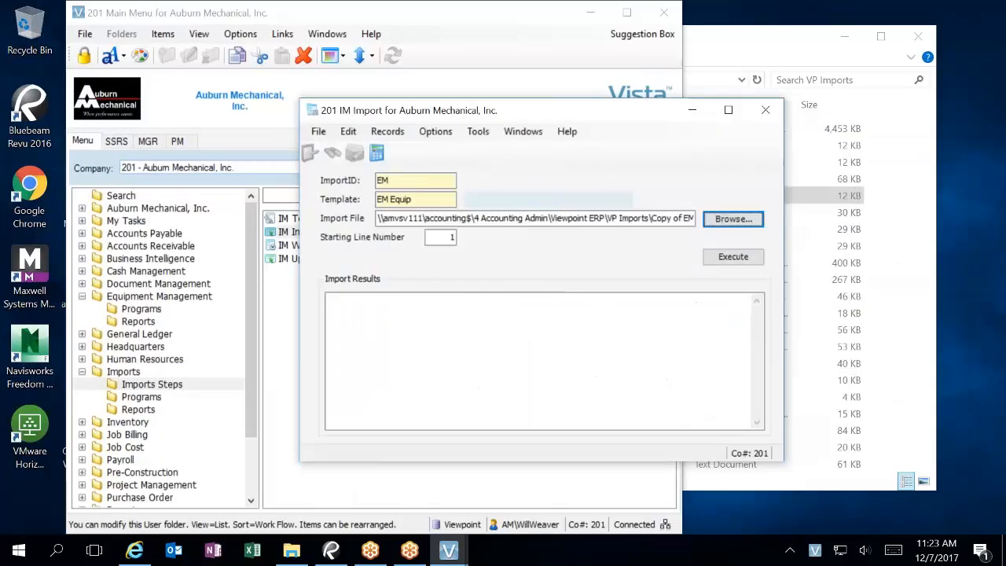
click(736, 262)
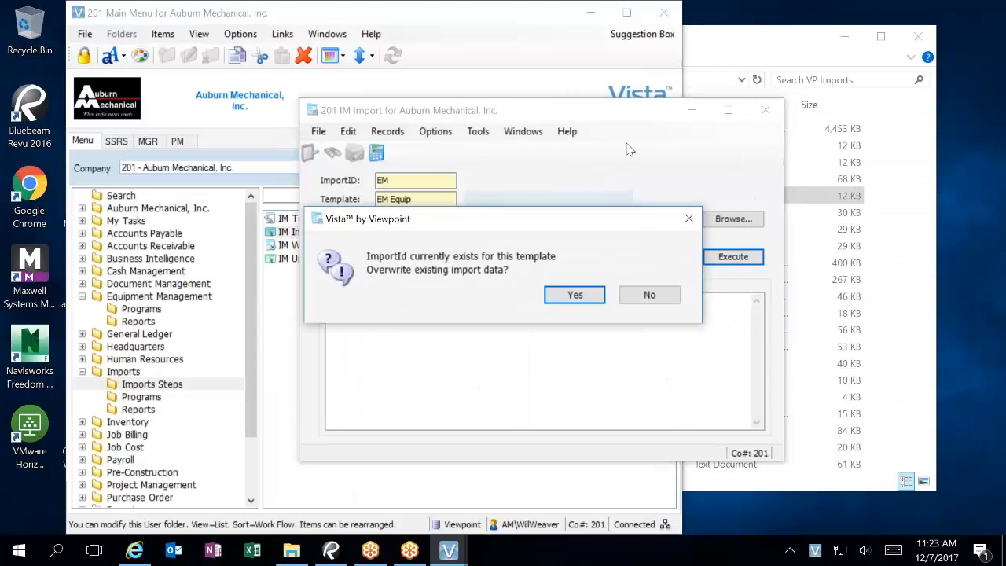
Step: Confirm overwriting the existing EM import data and let the import start
click(593, 296)
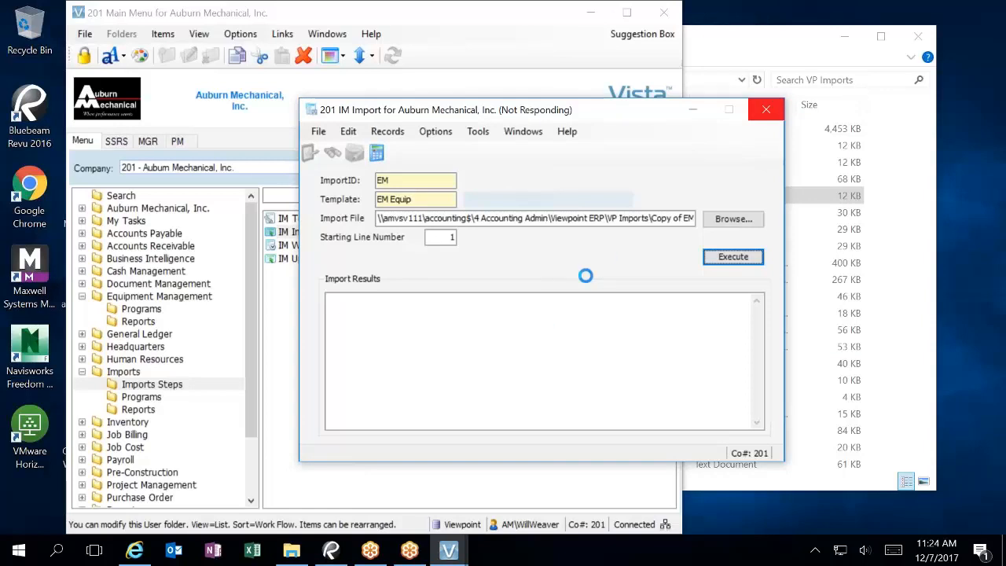
Step: Force-close the frozen import window, then relaunch Vista and log back in
click(751, 117)
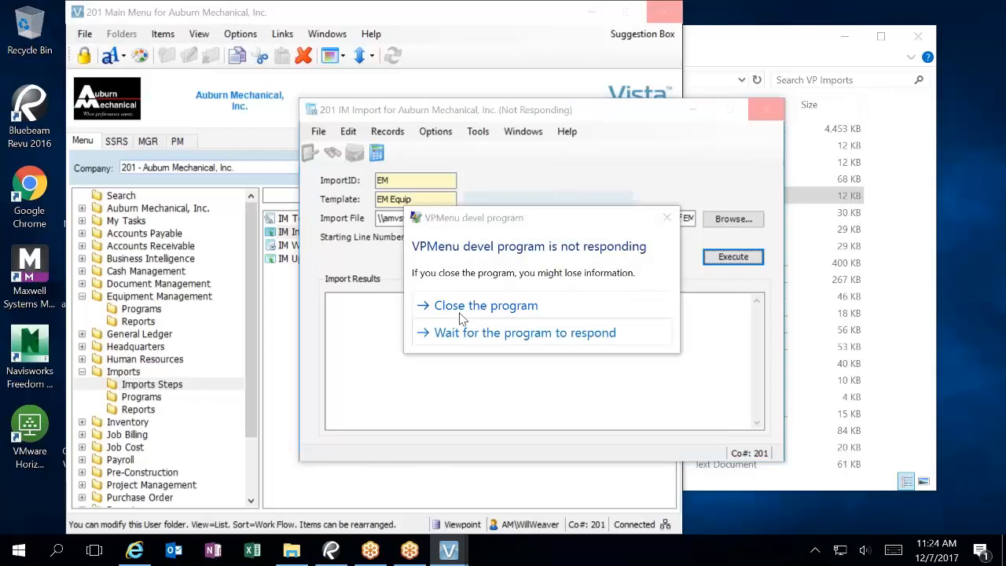
click(464, 307)
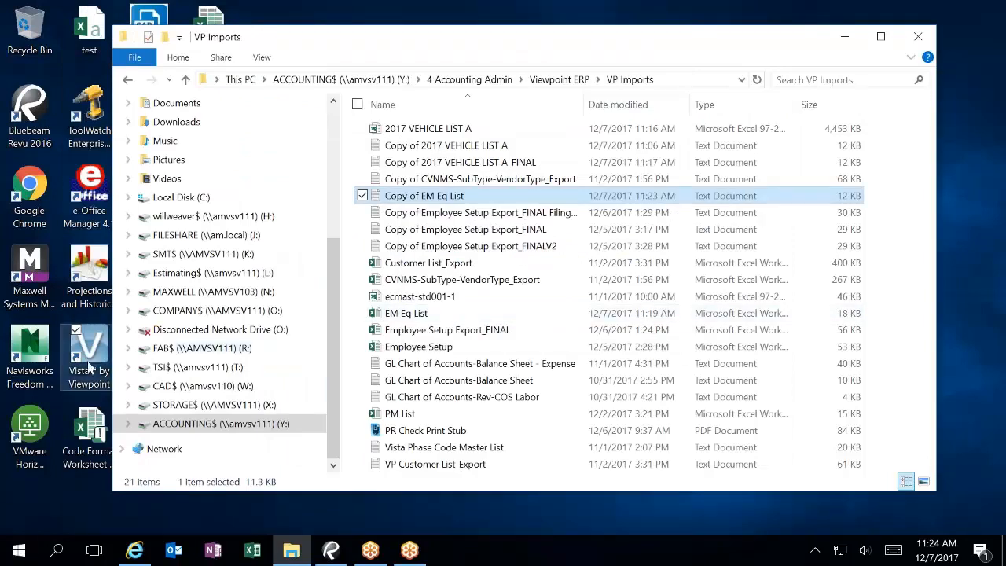
click(96, 337)
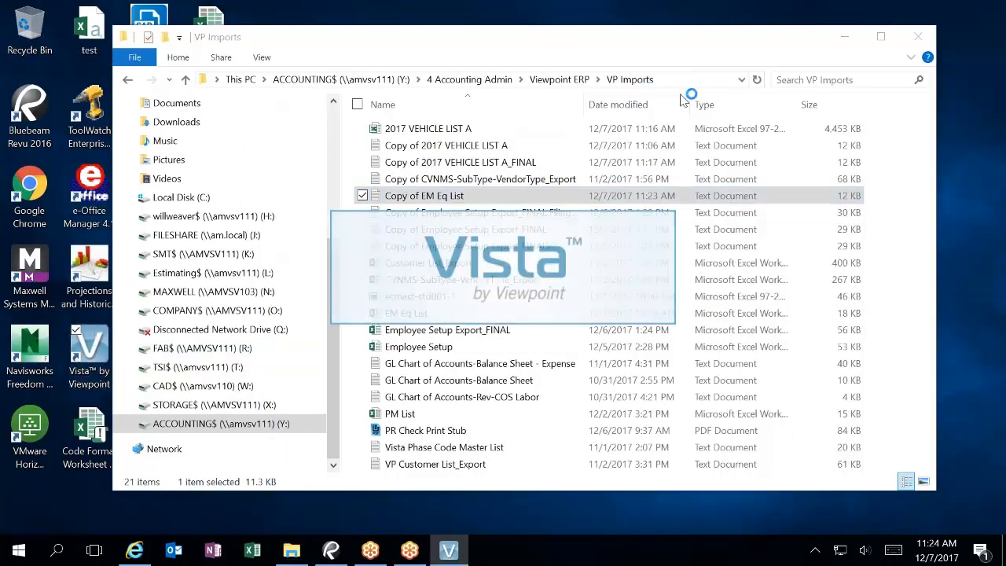
click(586, 348)
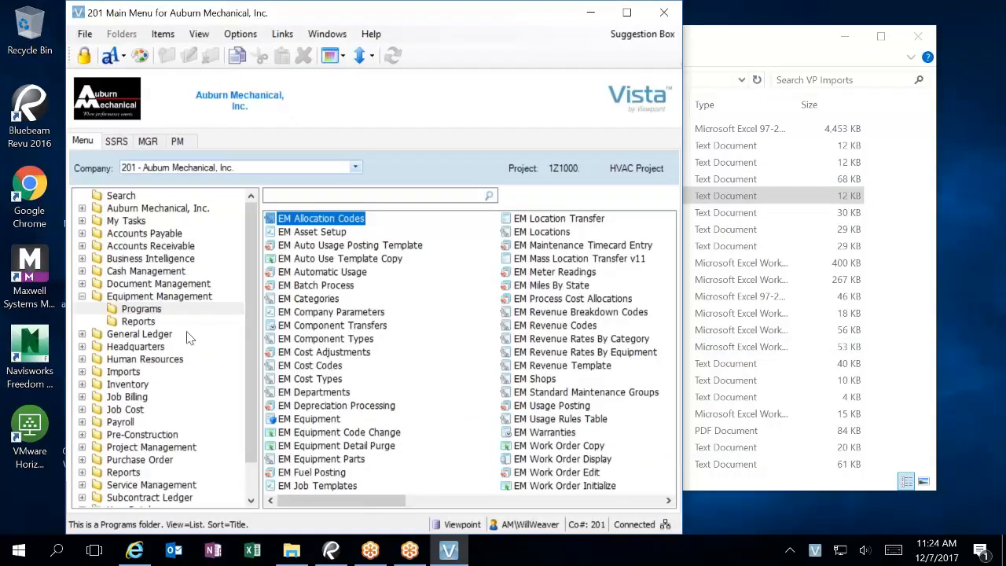
Step: Look up Import IDs in IM Work Edit, finding only ARV1, ARV2 and ARV3, then close it
click(125, 372)
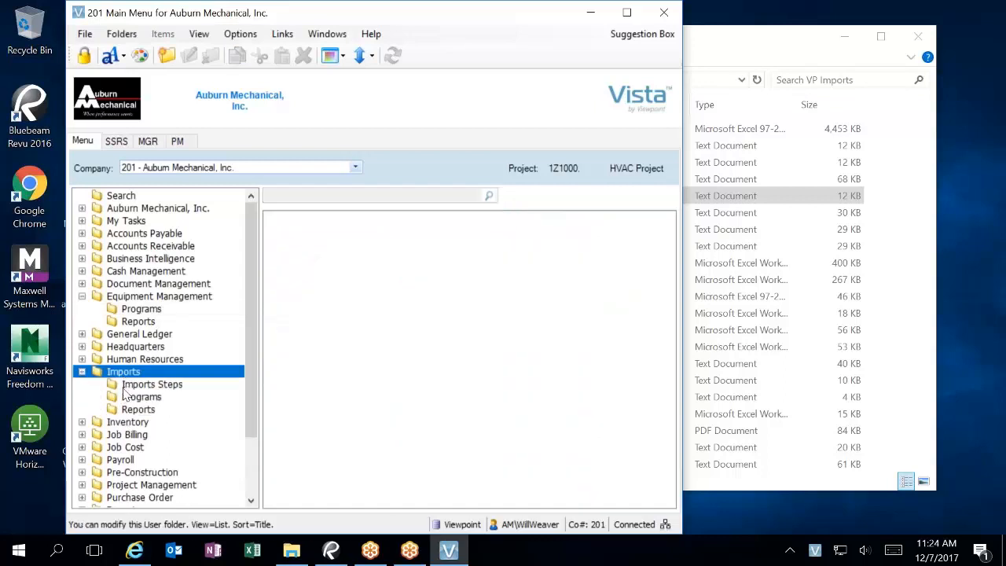
click(132, 384)
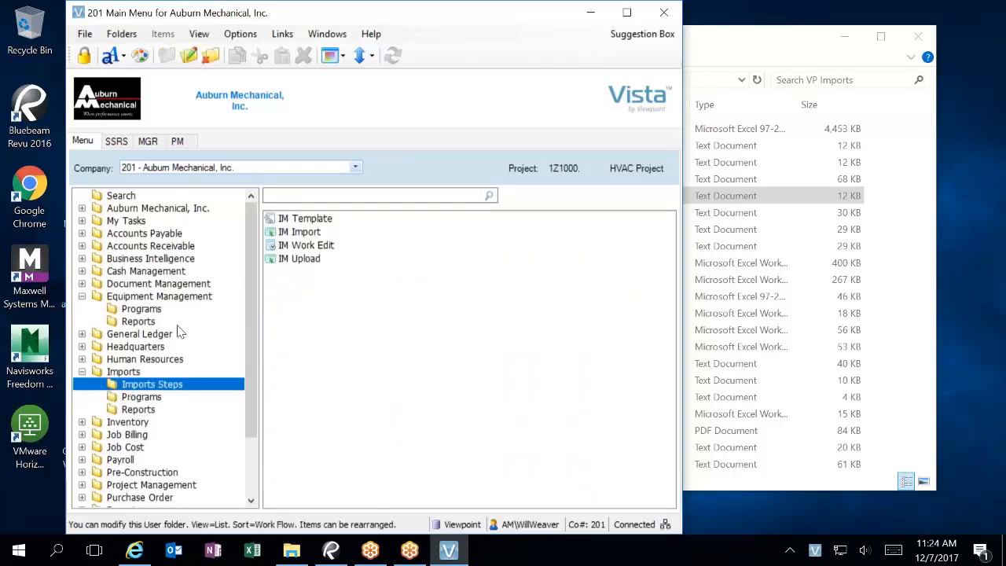
click(312, 246)
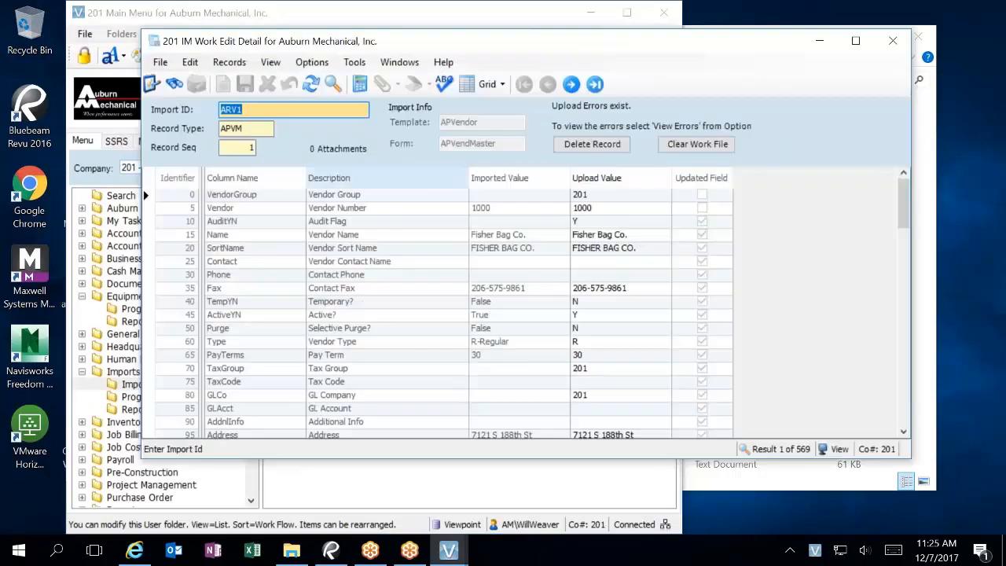
click(173, 84)
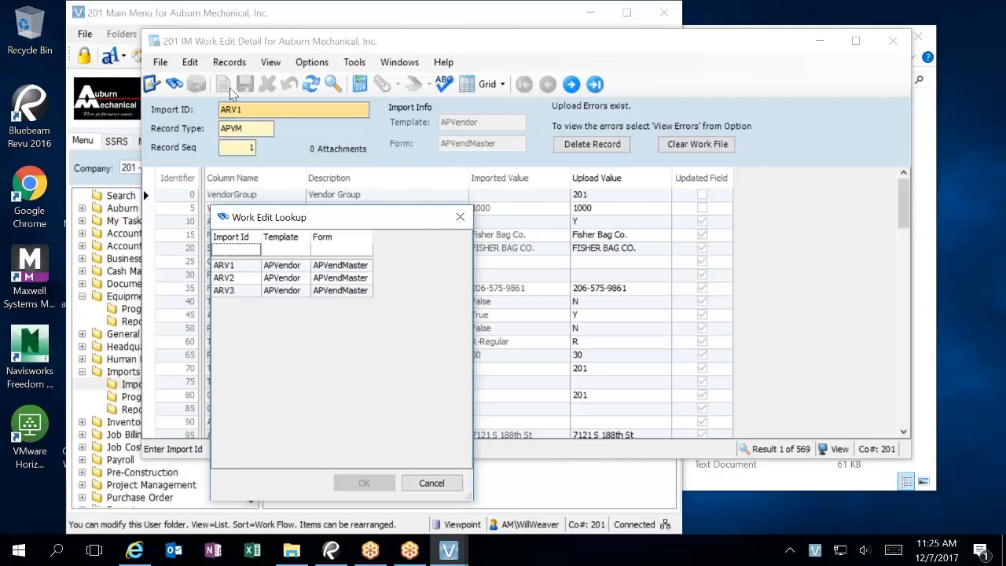
click(460, 218)
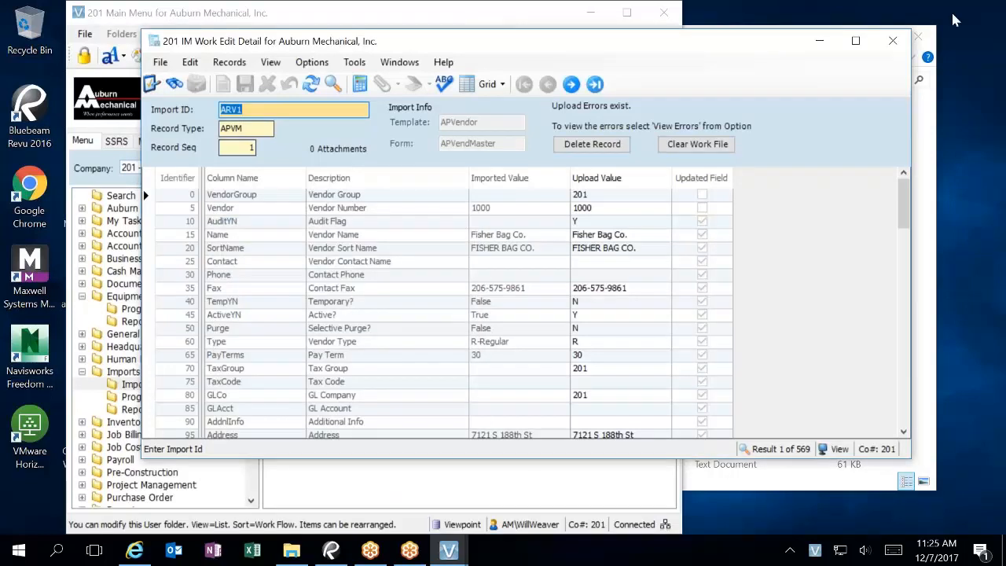
click(890, 41)
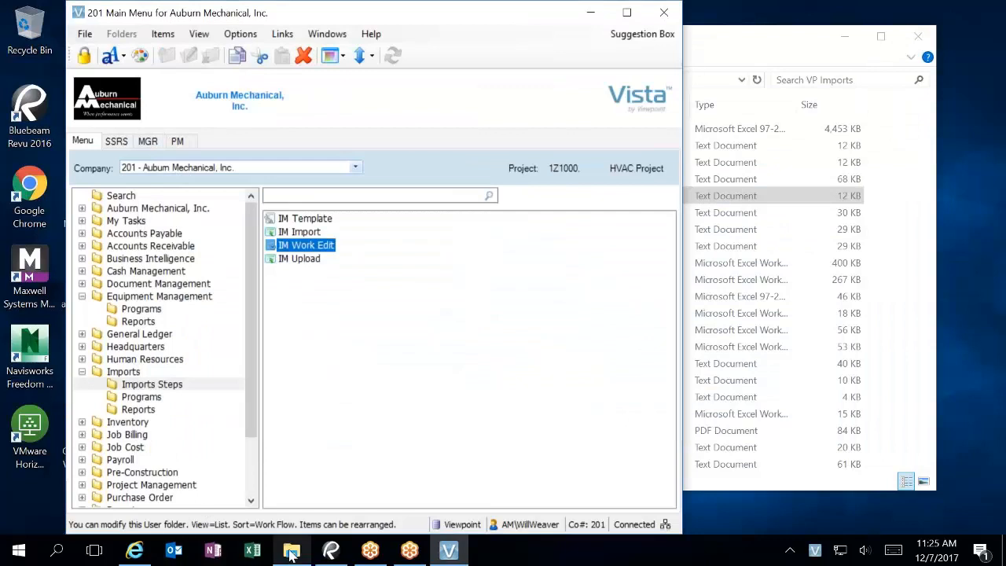
Step: View the Copy of 2017 VEHICLE LIST A_FINAL text file, then open the 2017 VEHICLE LIST A workbook
click(291, 549)
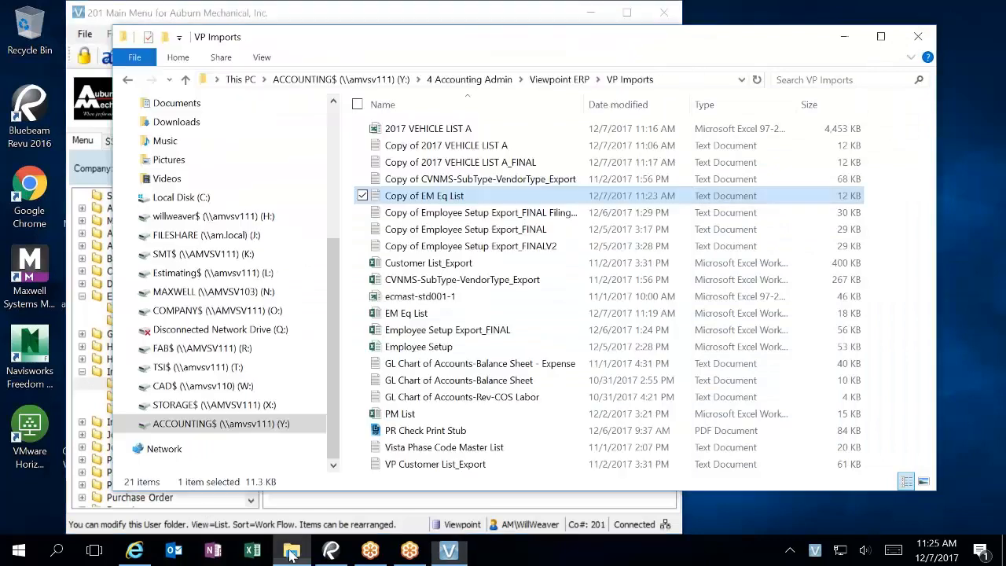
double_click(430, 165)
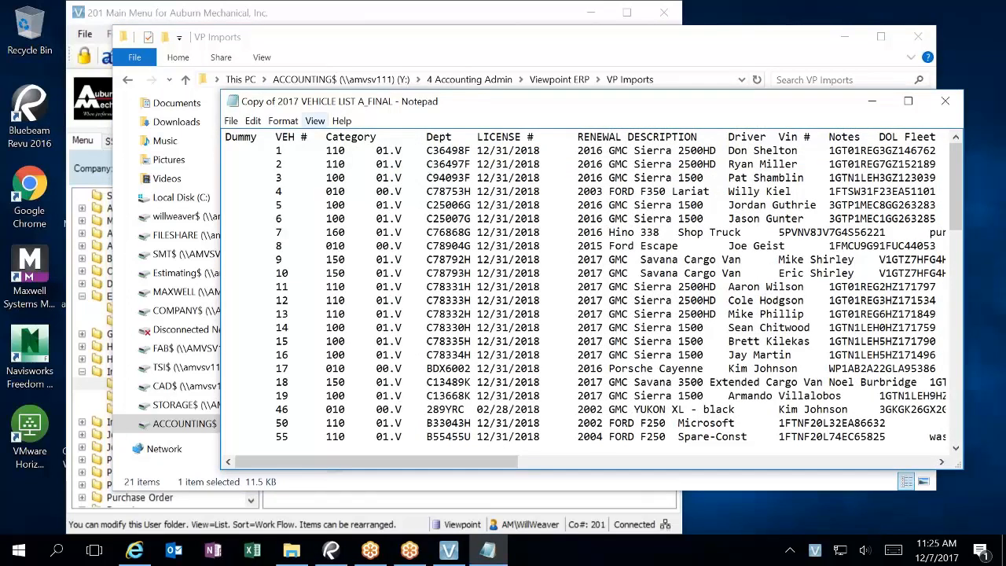
click(945, 100)
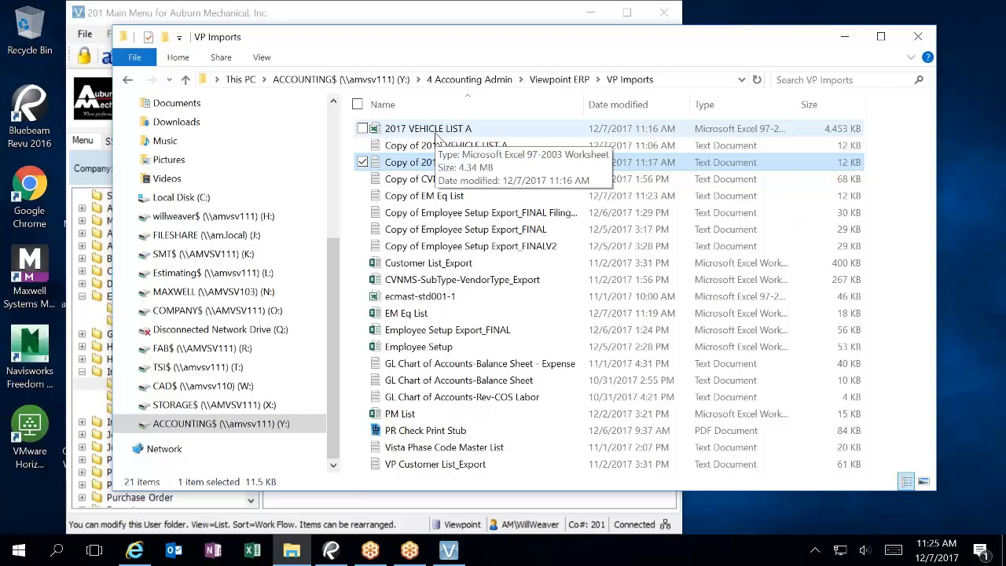
double_click(436, 129)
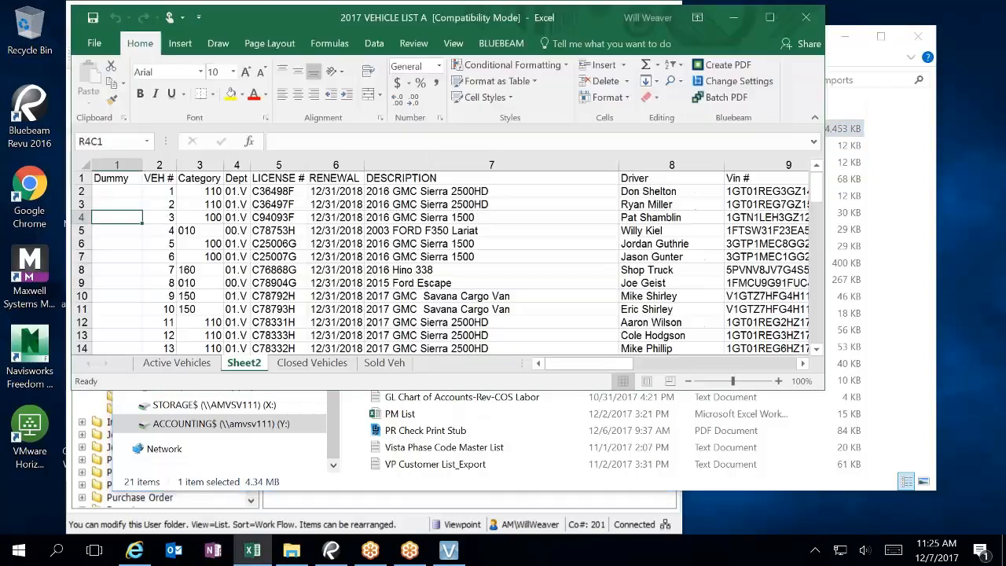
click(190, 364)
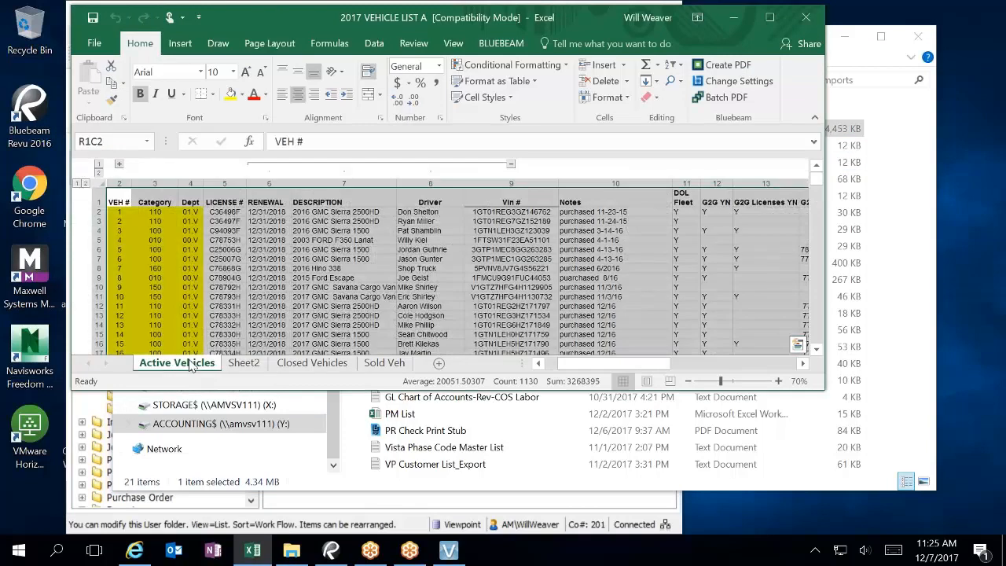
click(769, 17)
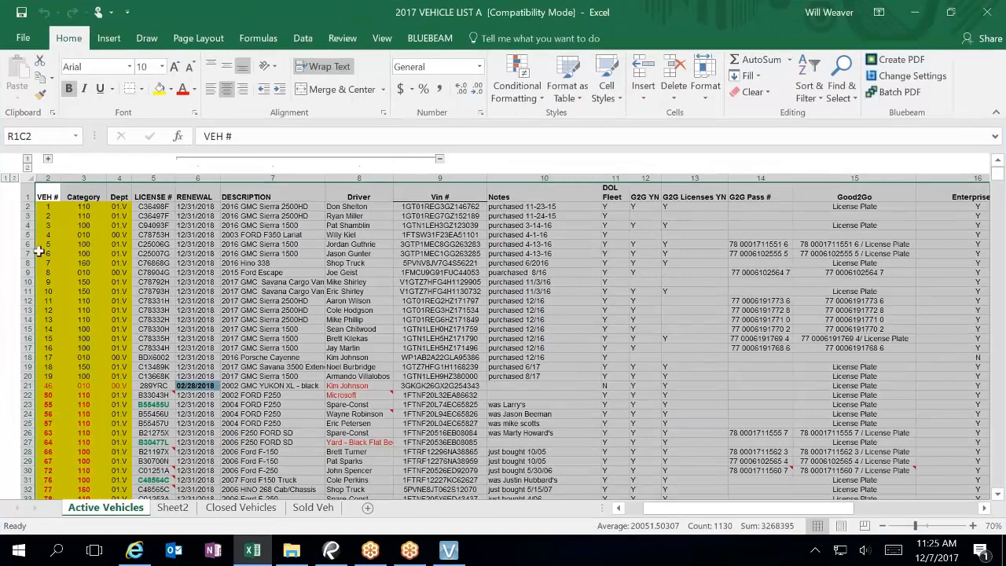
click(47, 158)
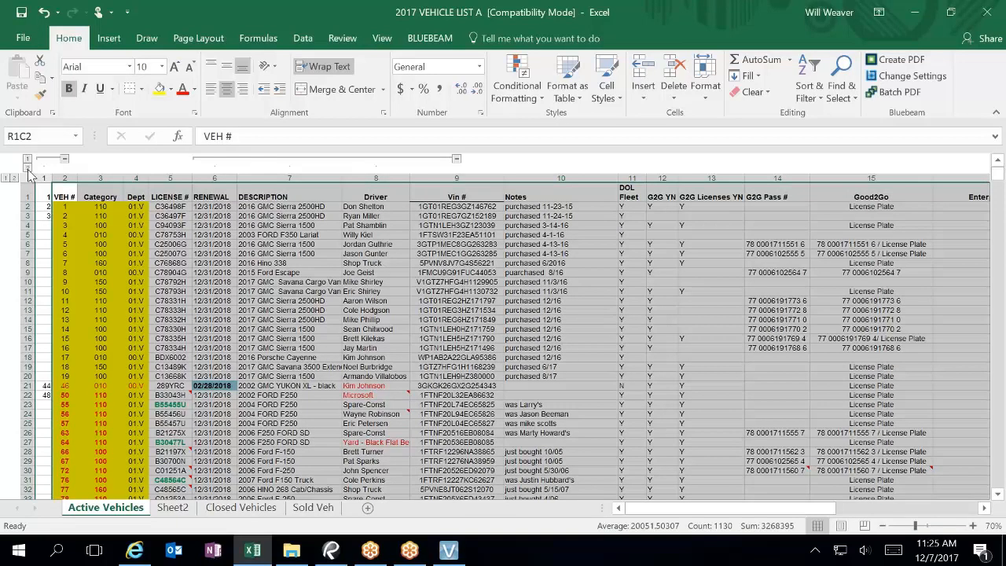
click(64, 160)
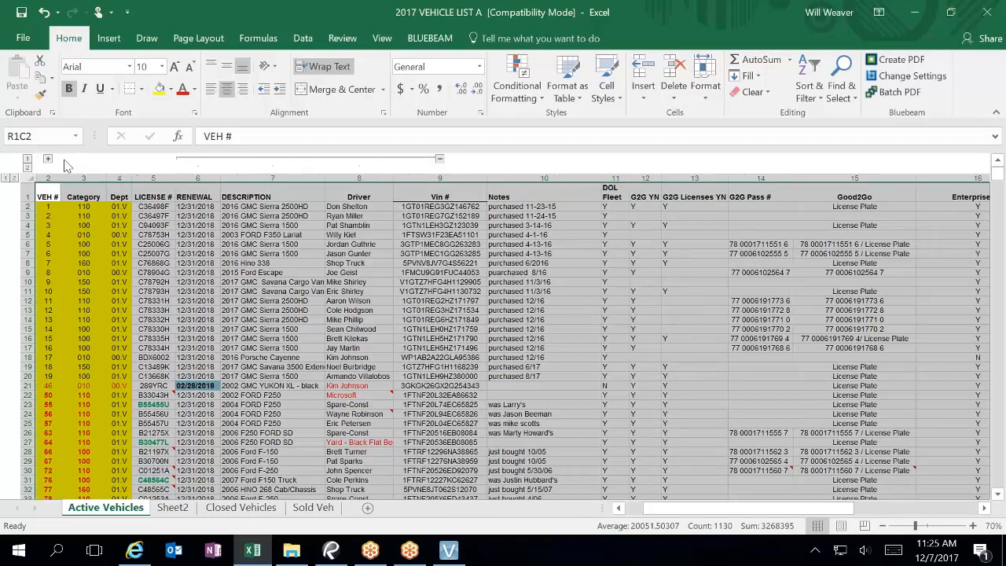
click(47, 158)
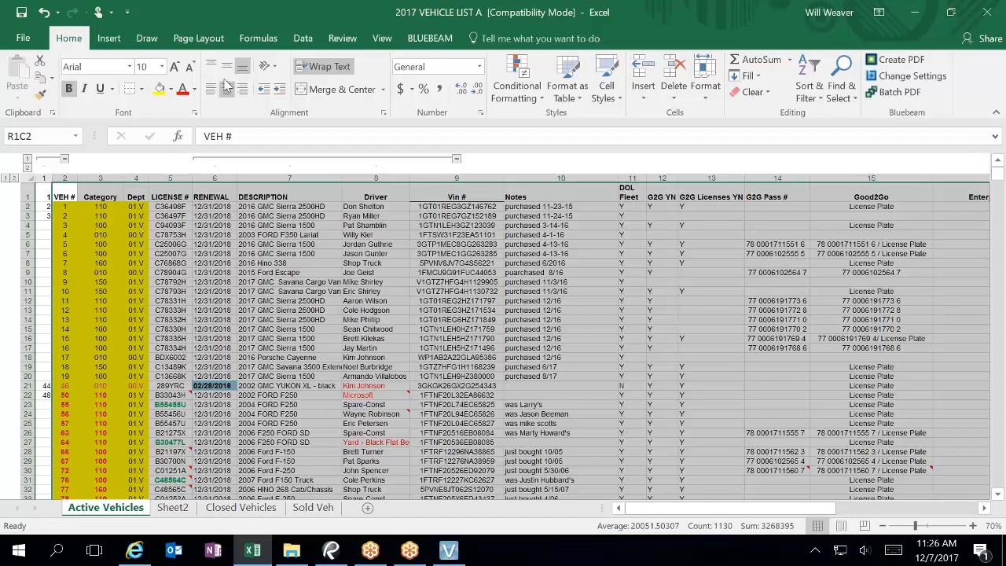
click(45, 192)
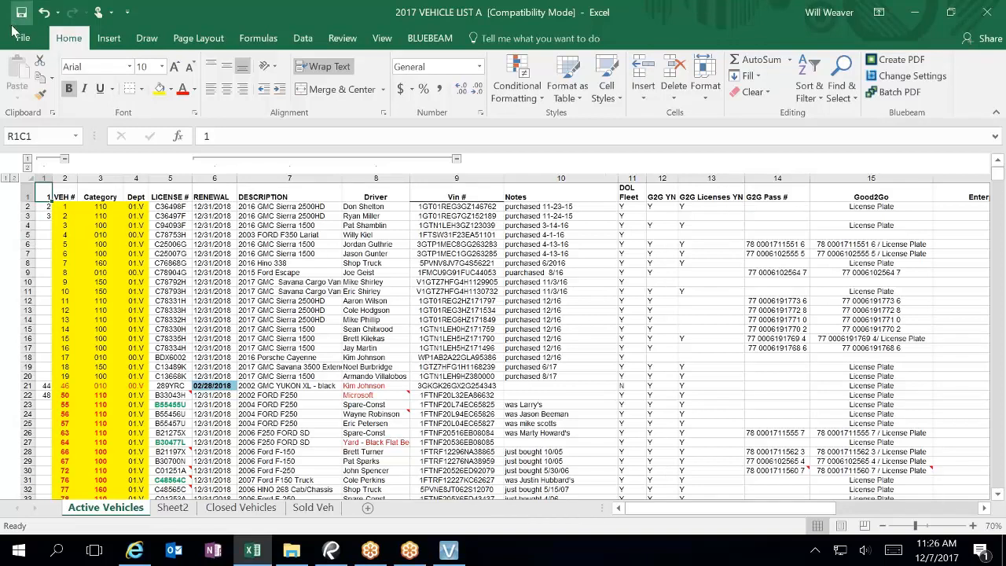
scroll(90, 346, down, 20)
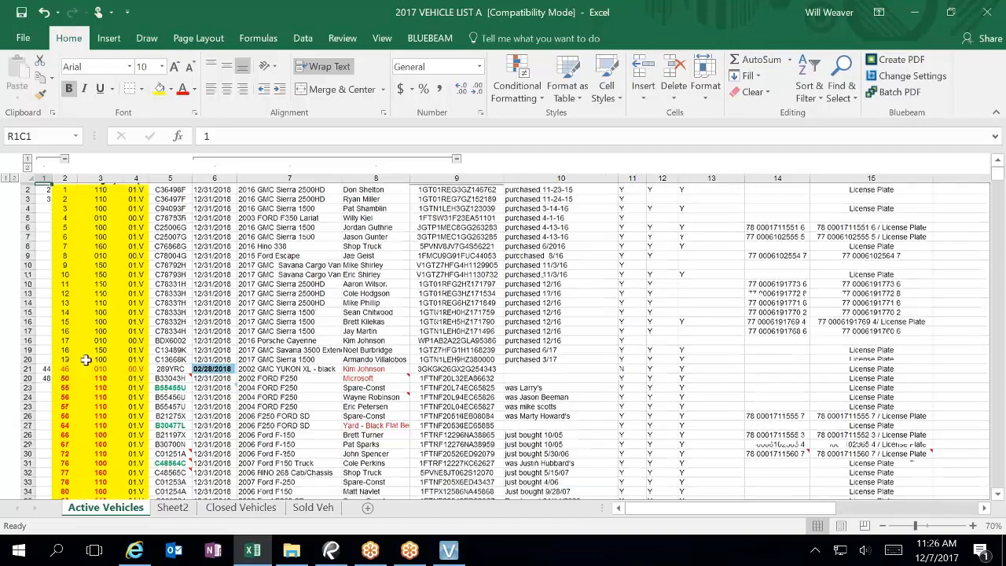
scroll(97, 333, down, 3)
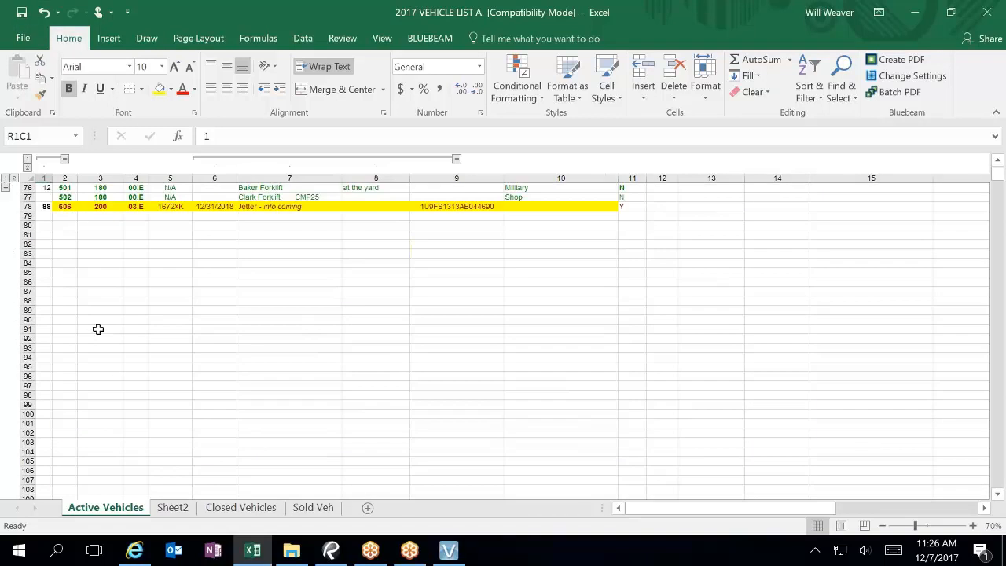
click(28, 216)
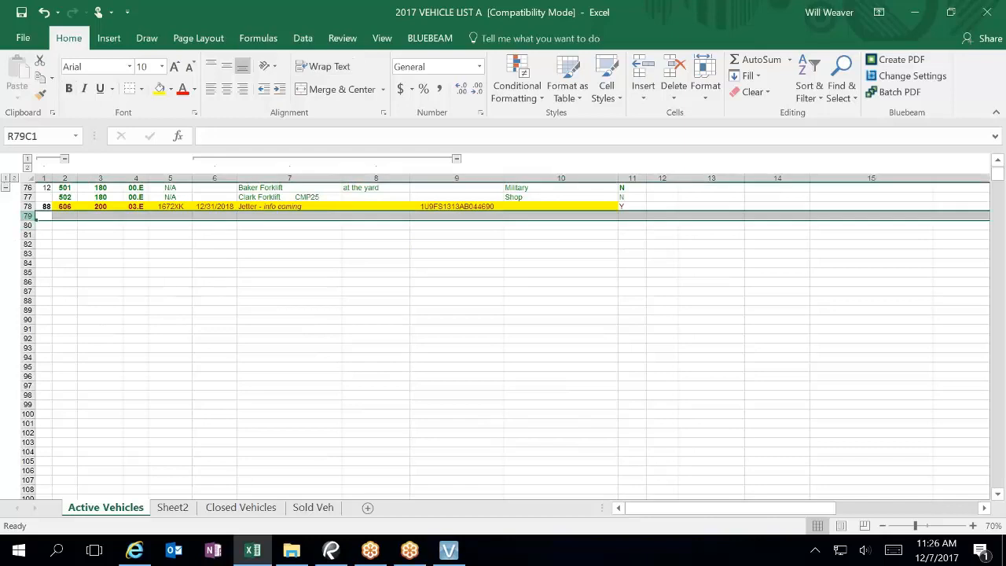
click(45, 243)
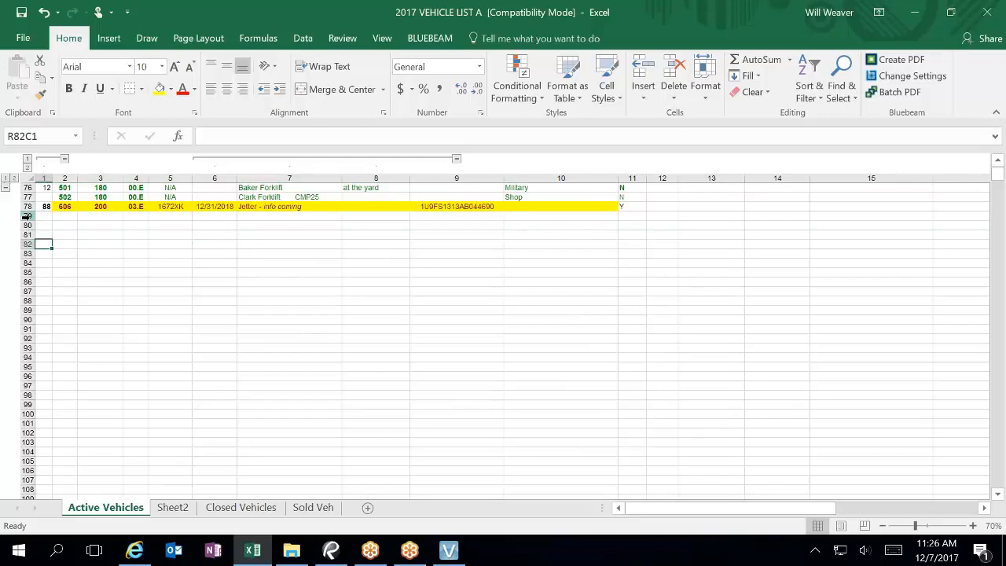
click(29, 212)
click(28, 216)
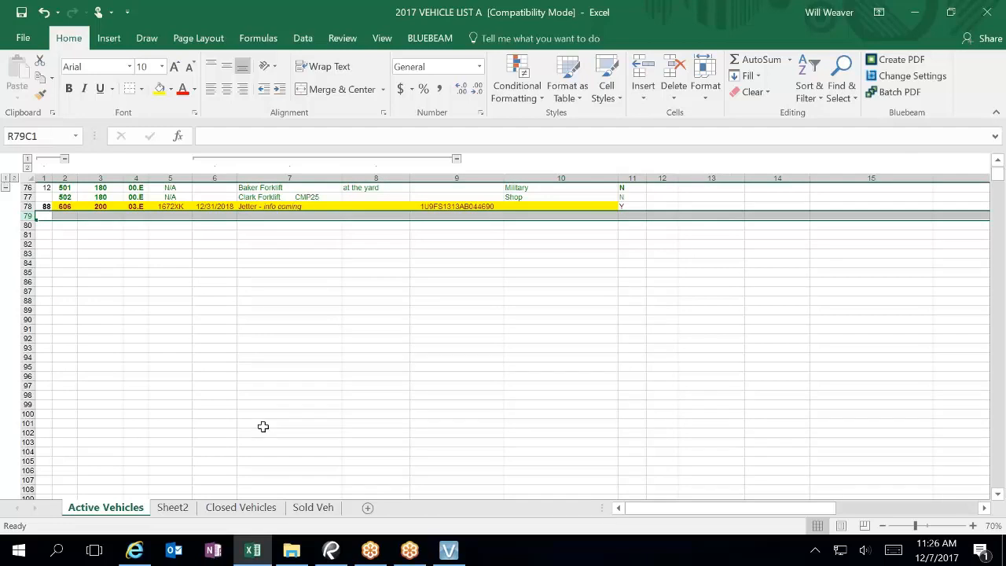
key(ctrl+End)
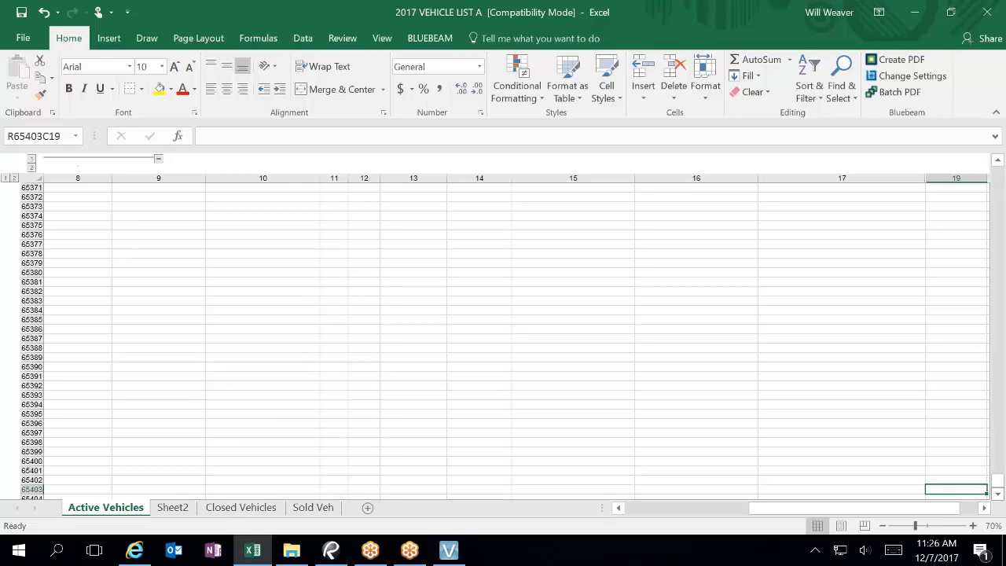
drag(998, 480, 1000, 178)
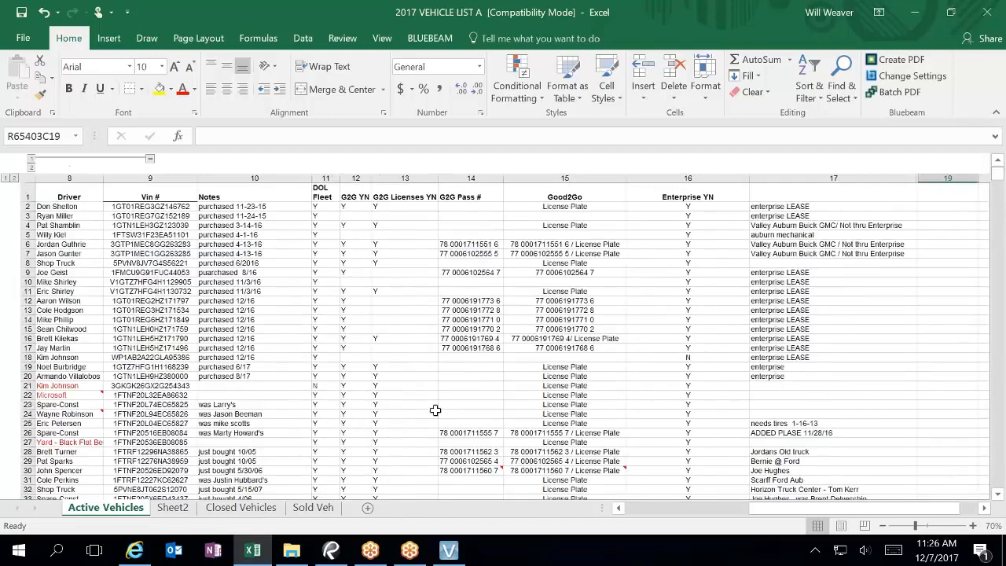
scroll(434, 409, down, 3)
scroll(434, 410, down, 16)
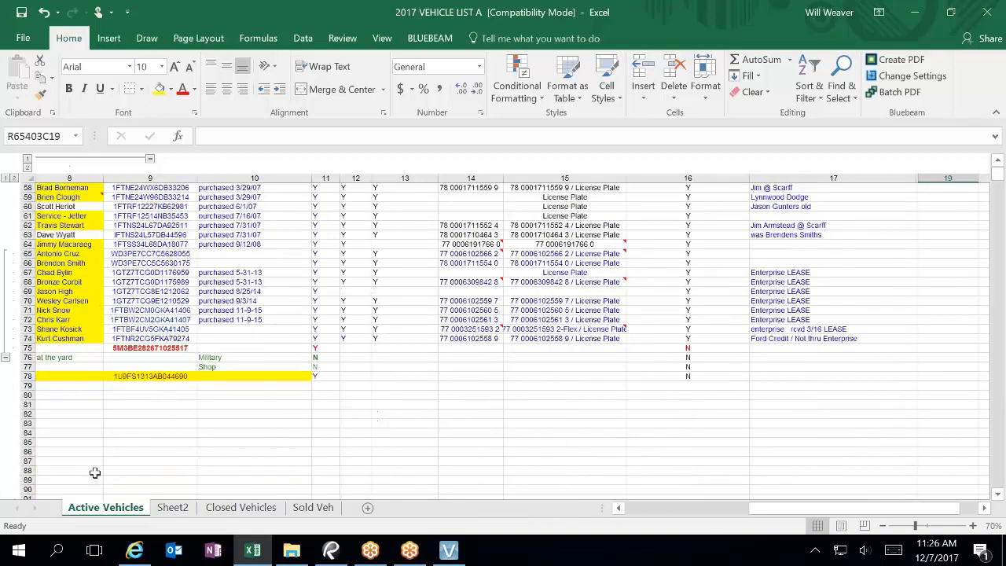
click(162, 378)
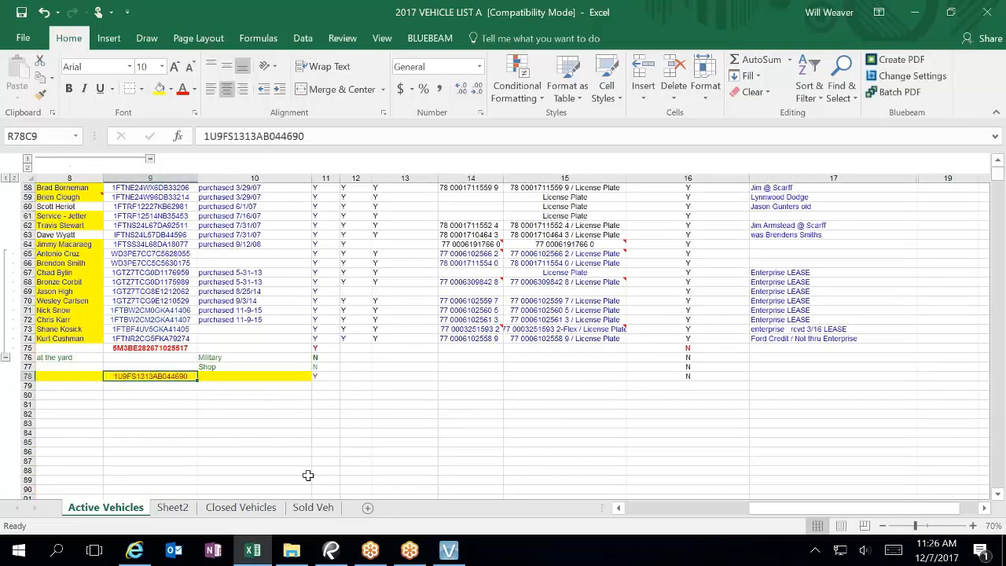
Step: Delete the entire blank rows from R79C1 down to the last used cell
click(655, 508)
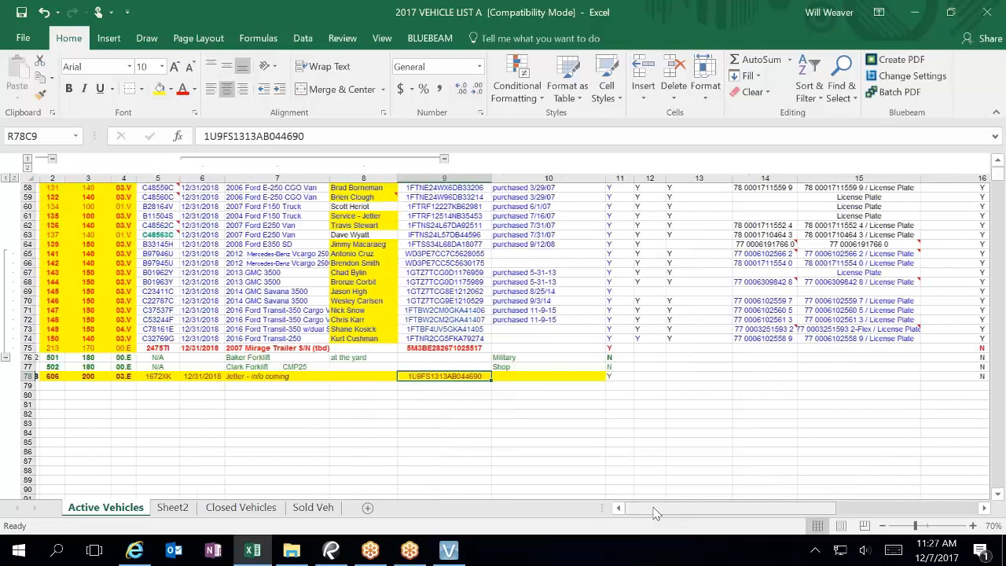
click(44, 386)
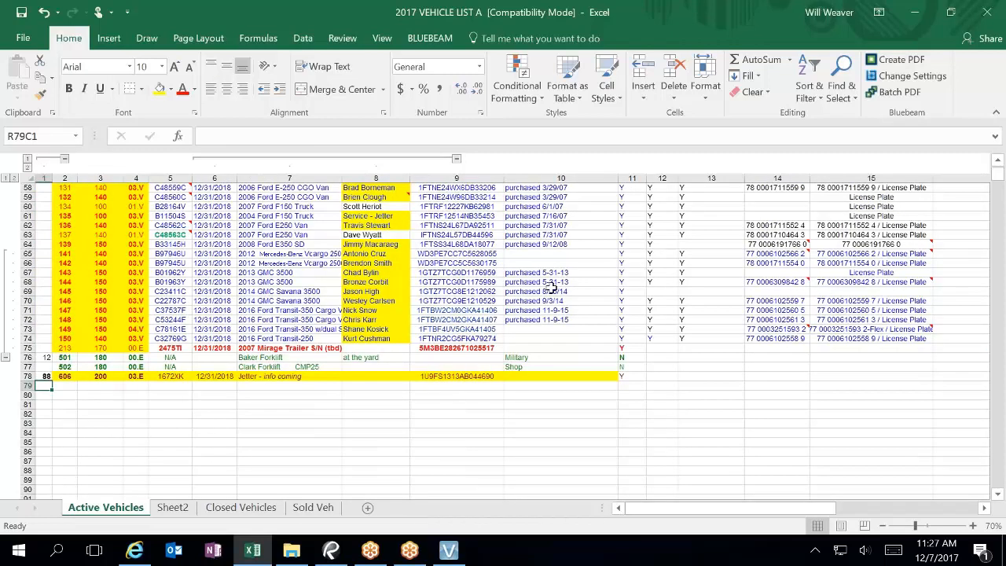
key(ctrl+shift+End)
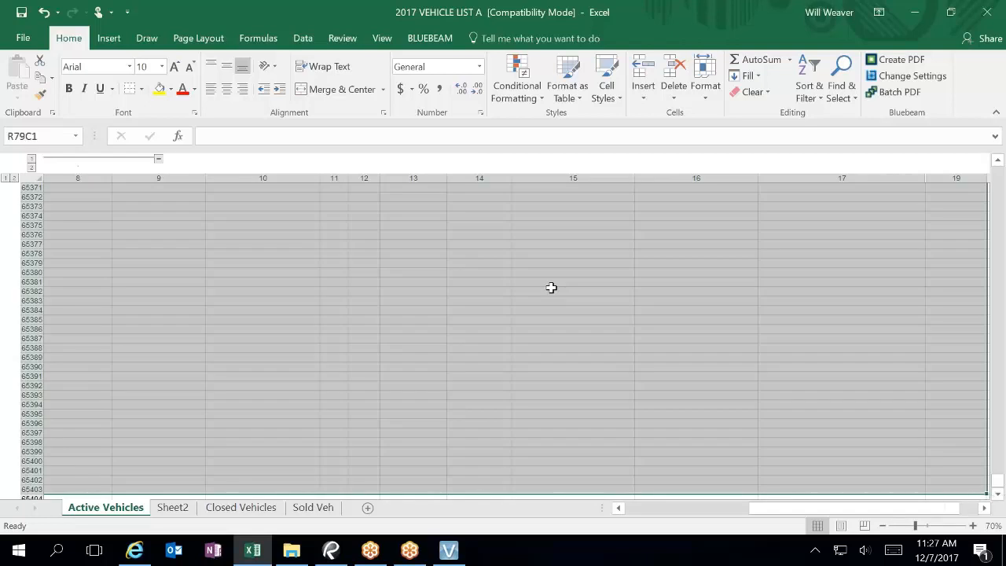
right_click(550, 287)
click(599, 349)
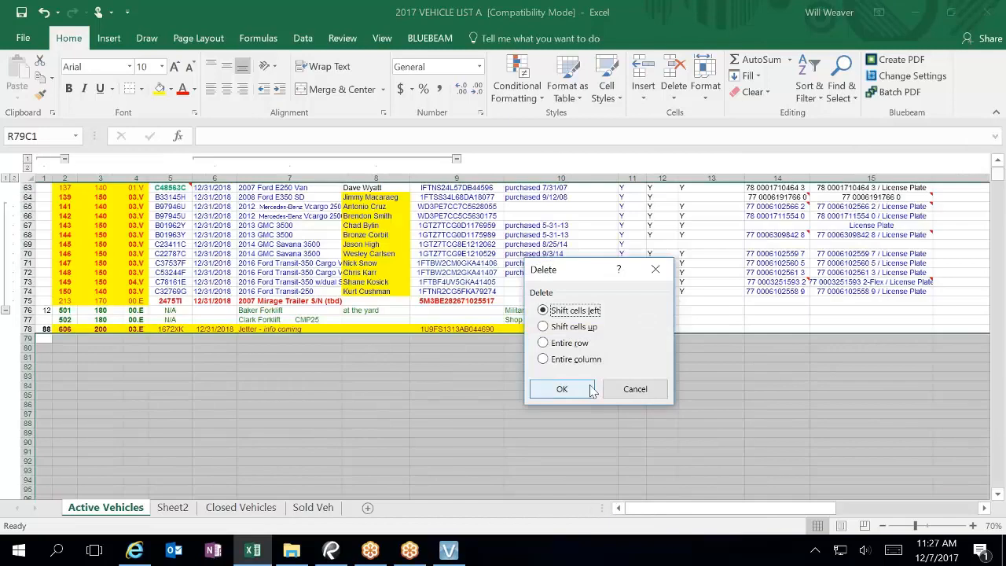
key(Down)
key(Down)
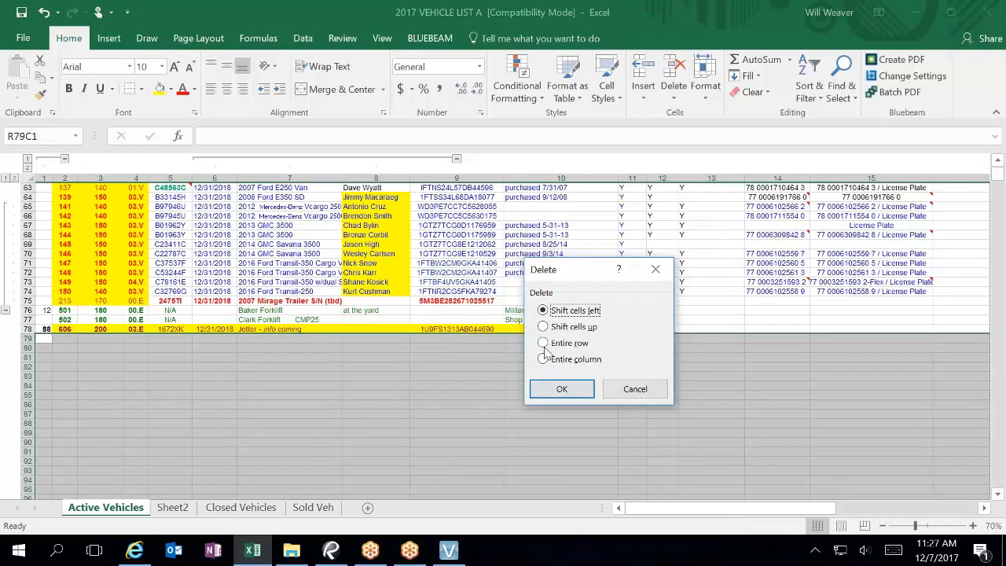
click(579, 390)
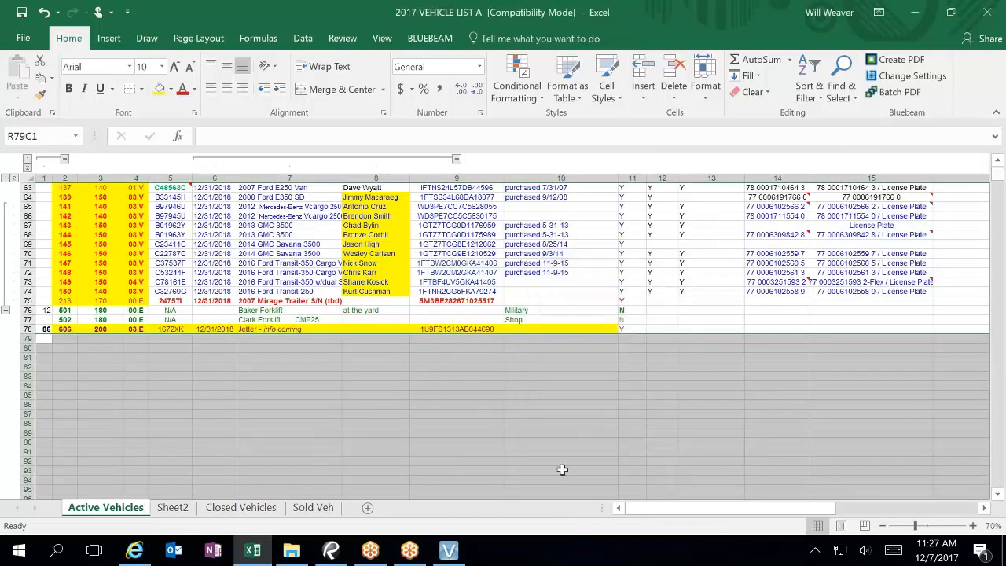
Step: Reselect from R79C1 to the last used cell to check what remains
click(169, 385)
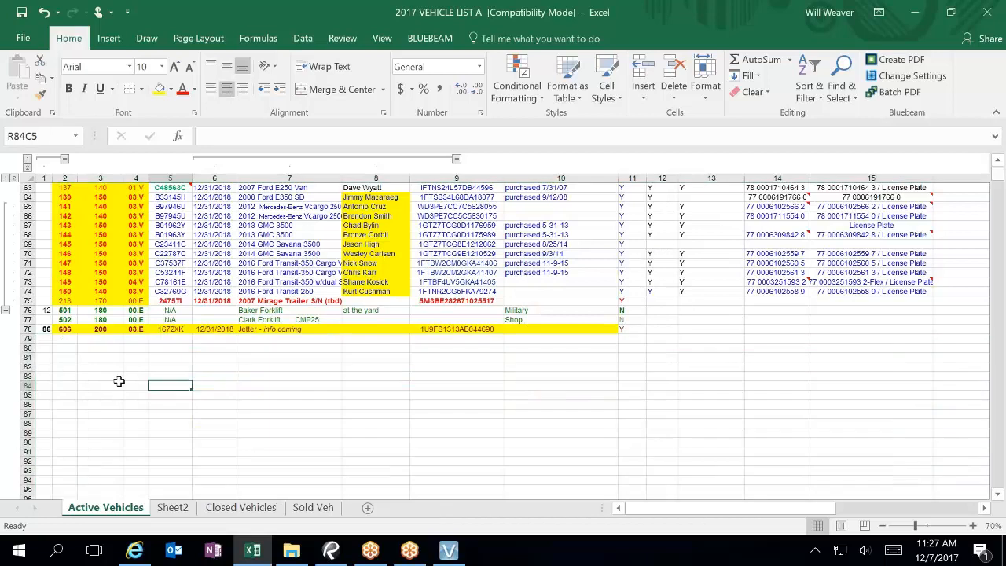
click(41, 337)
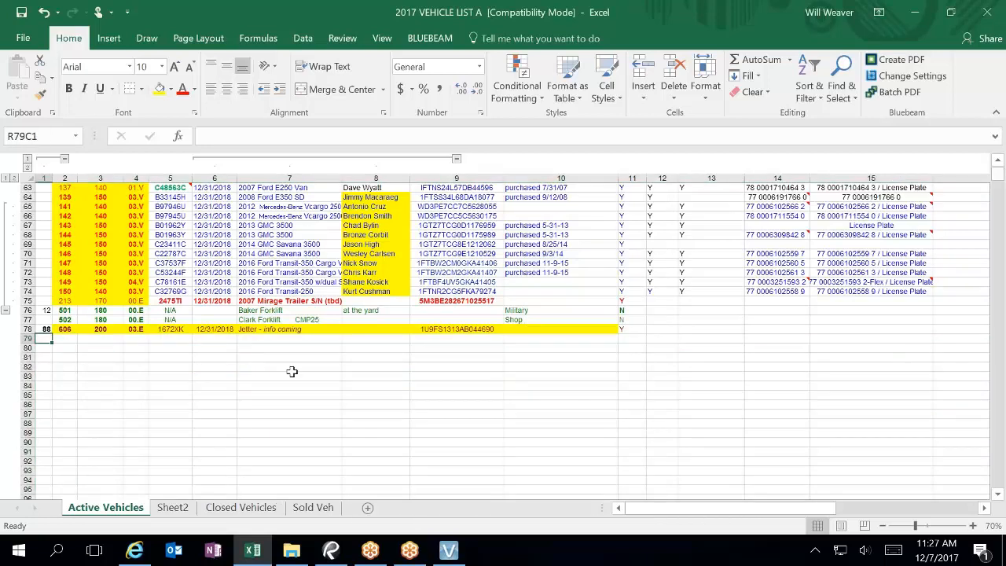
key(ctrl+shift+End)
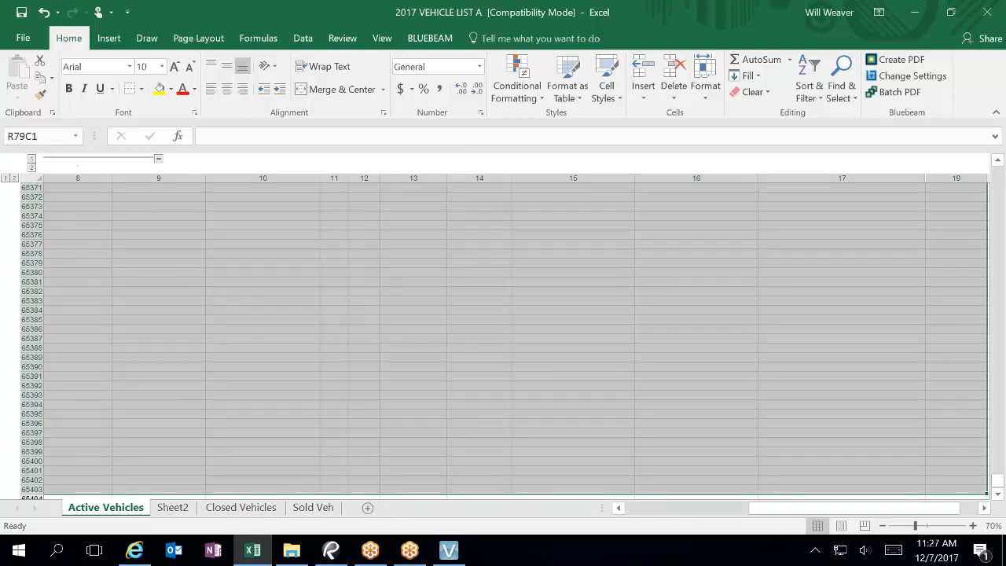
Step: Select the trailing rows down to row 65403, then scroll back toward the data
click(31, 189)
right_click(33, 189)
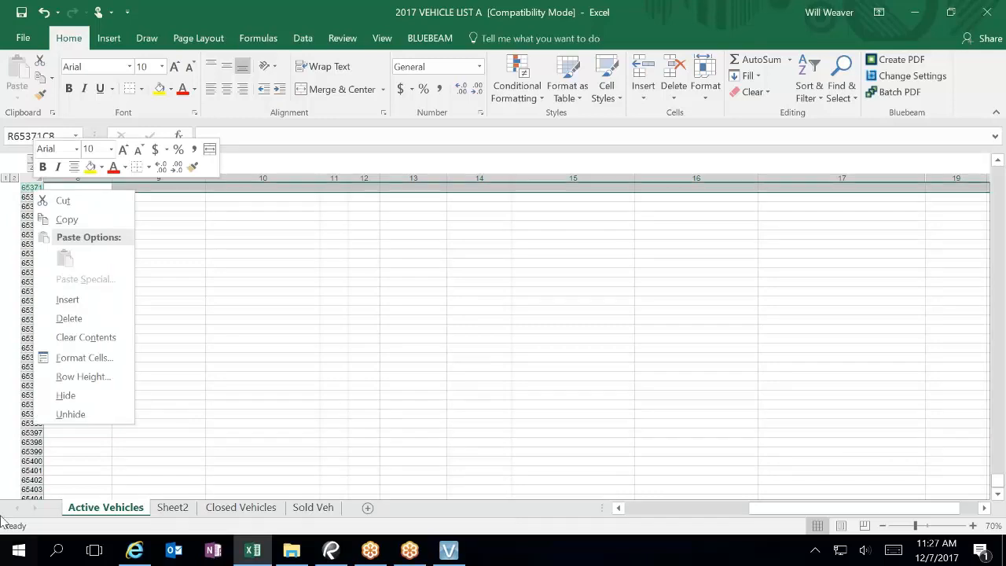
click(32, 489)
click(32, 490)
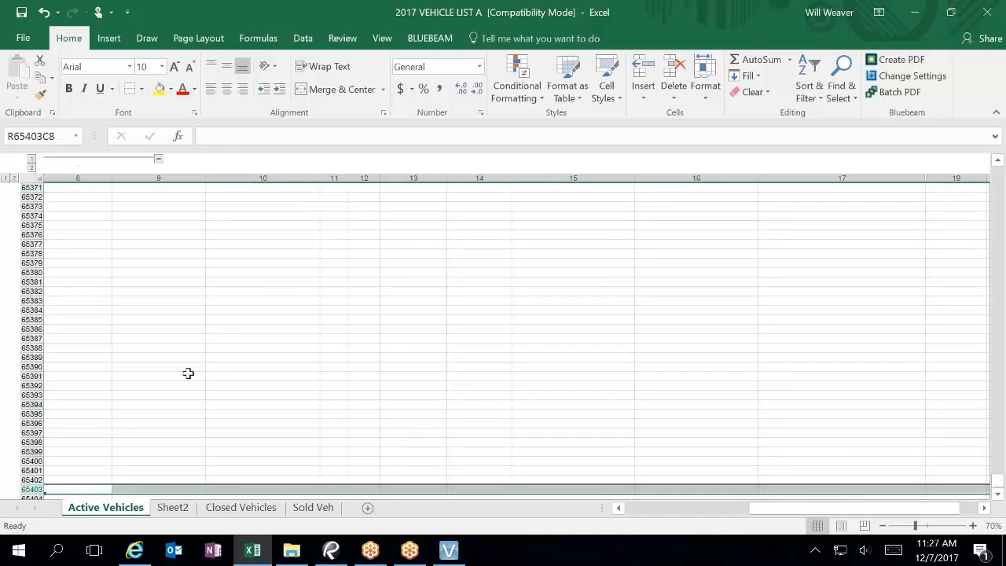
click(1001, 182)
click(1001, 182)
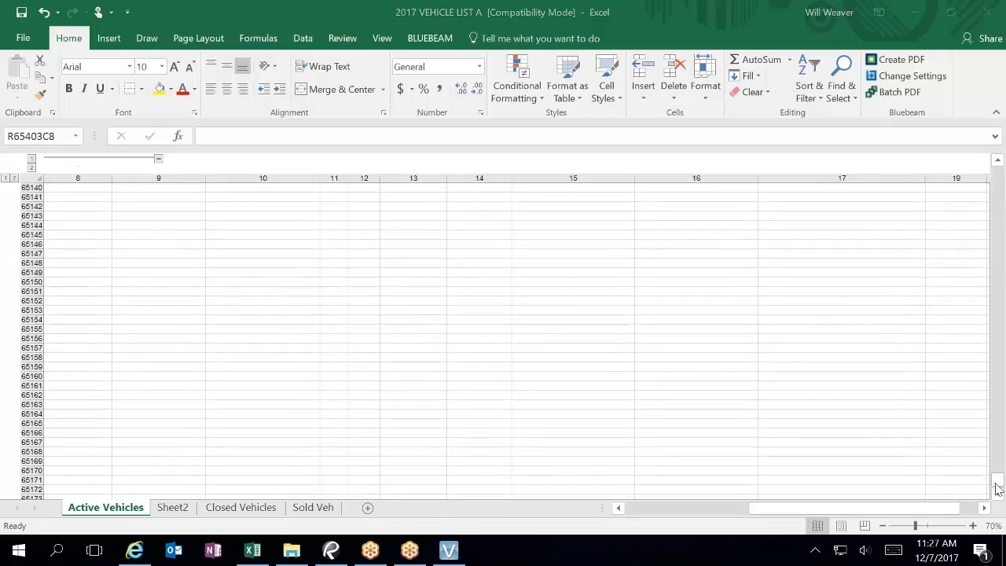
drag(996, 480, 1002, 185)
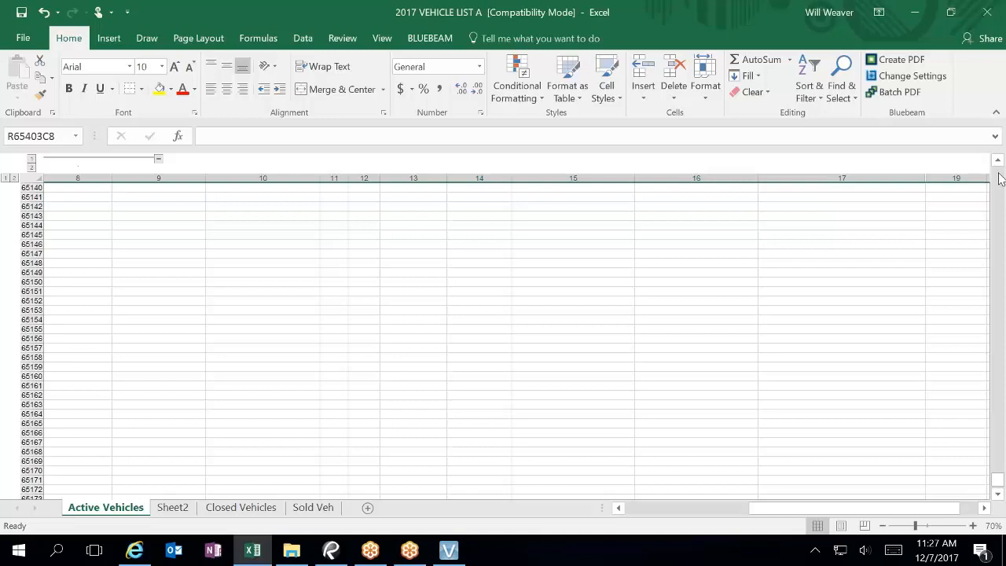
drag(996, 487, 998, 174)
scroll(355, 405, down, 9)
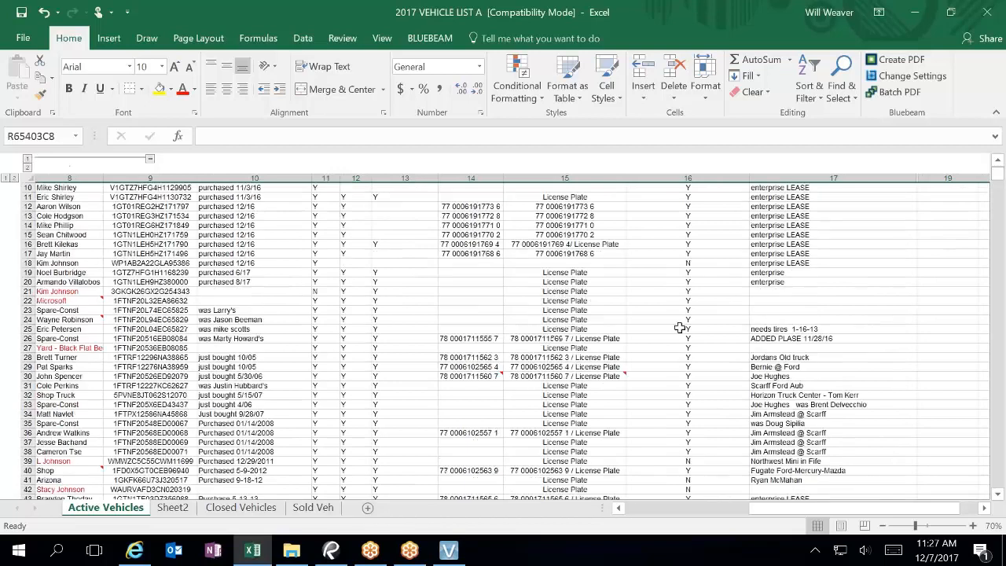
scroll(355, 405, down, 9)
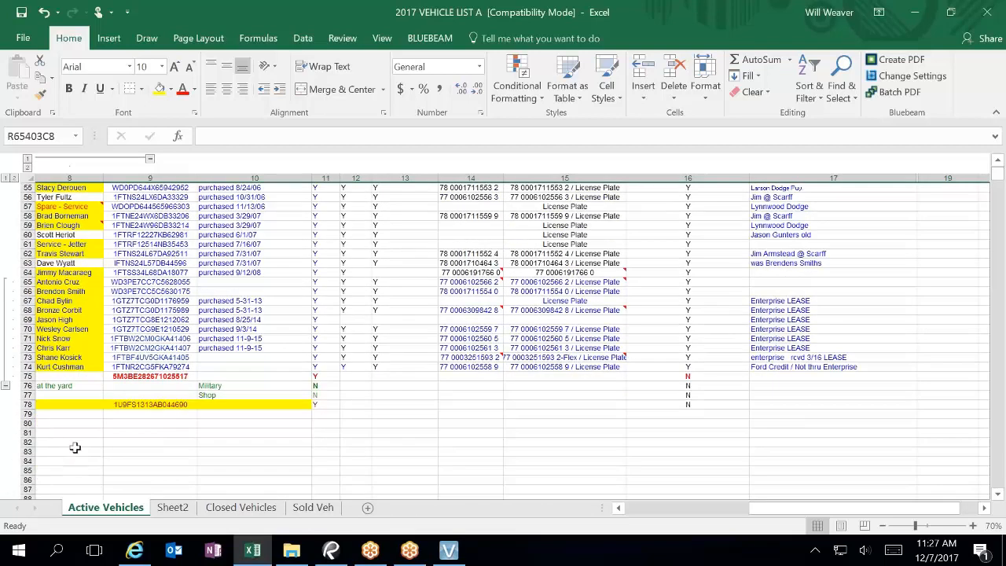
Step: Extend the row selection up to row 79 and delete those blank rows
click(45, 414)
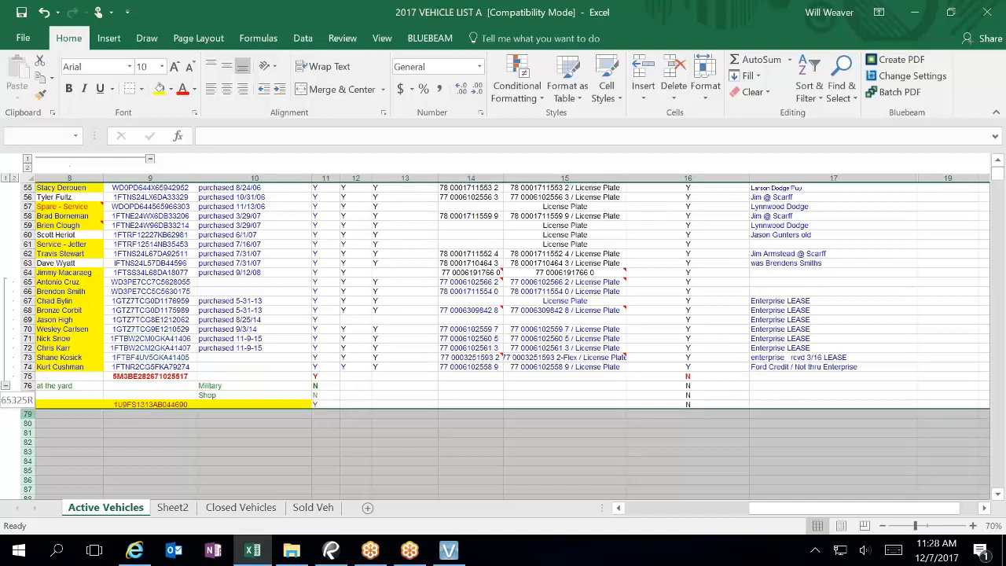
right_click(30, 404)
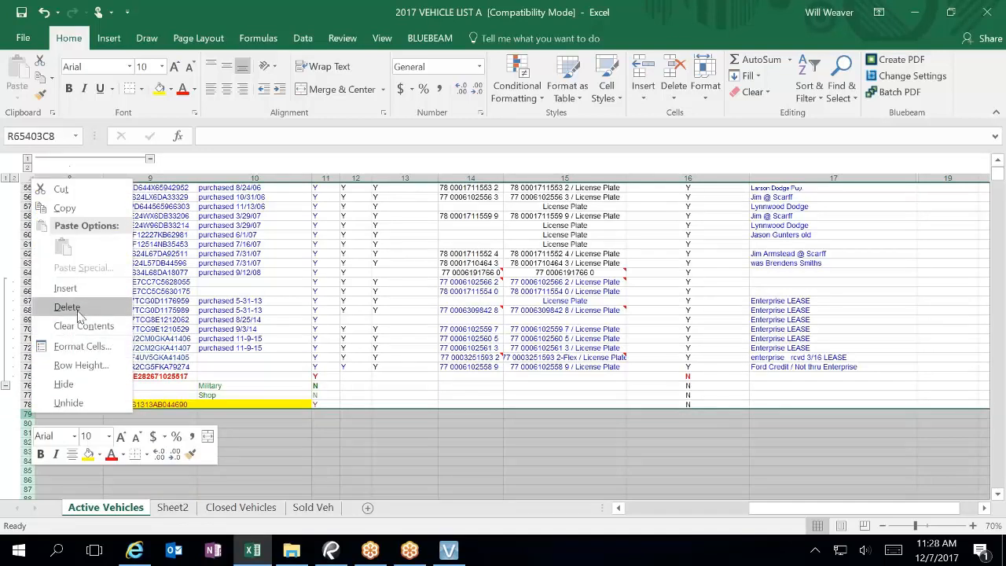
click(78, 308)
click(180, 356)
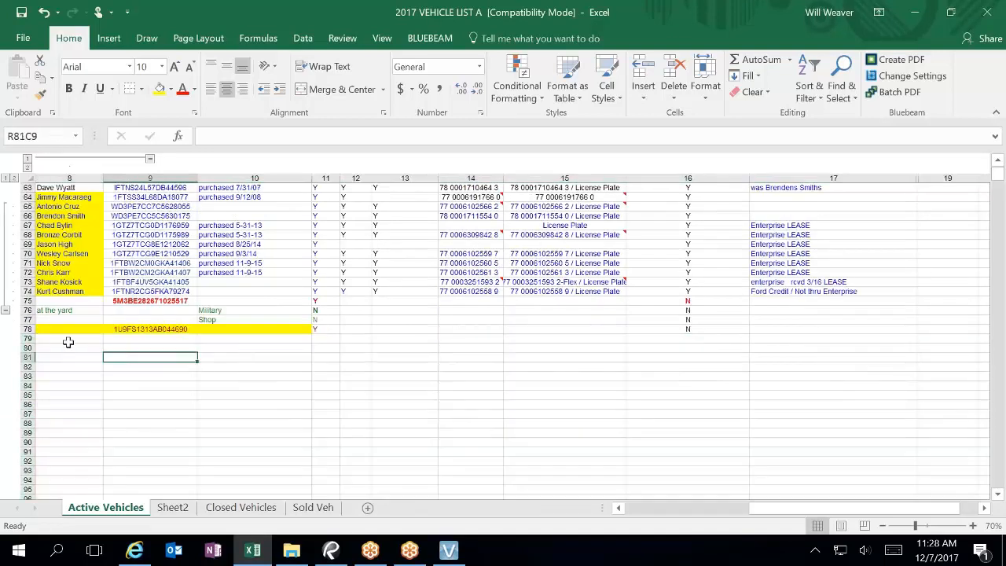
Step: Select from R79C8 to the last used cell to check for leftover content
click(69, 340)
key(ctrl+shift+End)
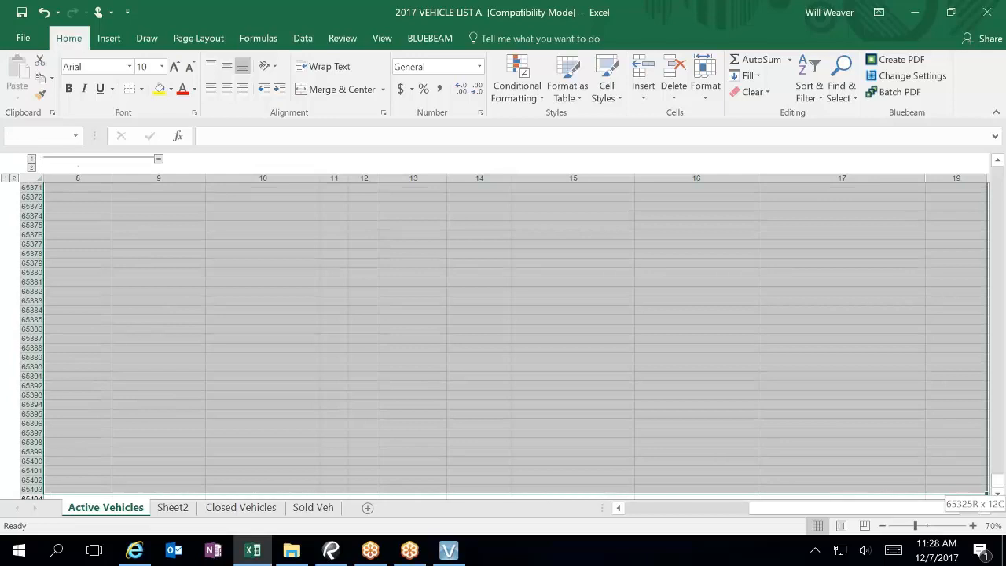
click(197, 347)
Step: Scroll back up through the Active Vehicles sheet and switch to Sheet2
scroll(204, 353, up, 14)
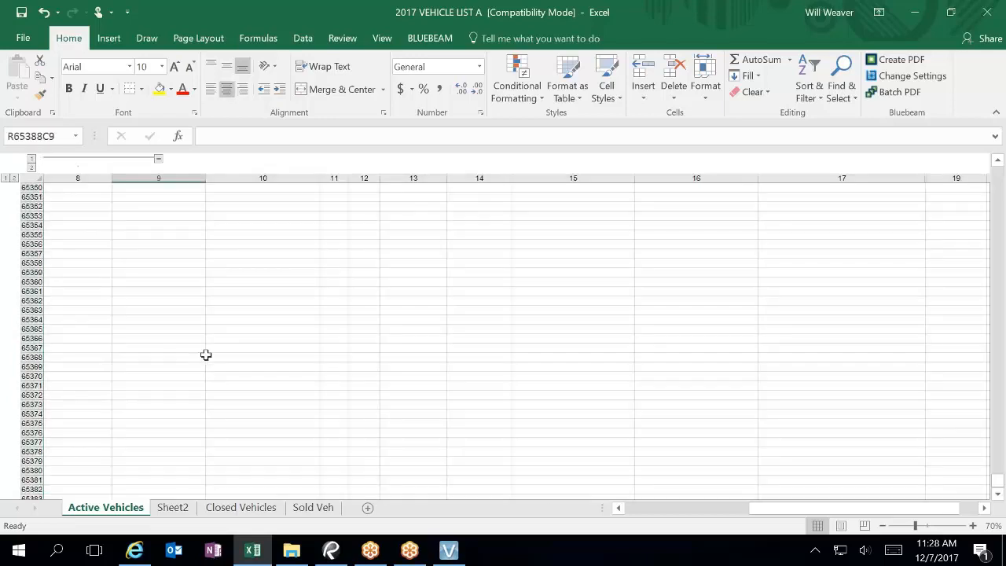
scroll(207, 354, up, 6)
drag(996, 481, 1001, 112)
drag(1001, 172, 1000, 179)
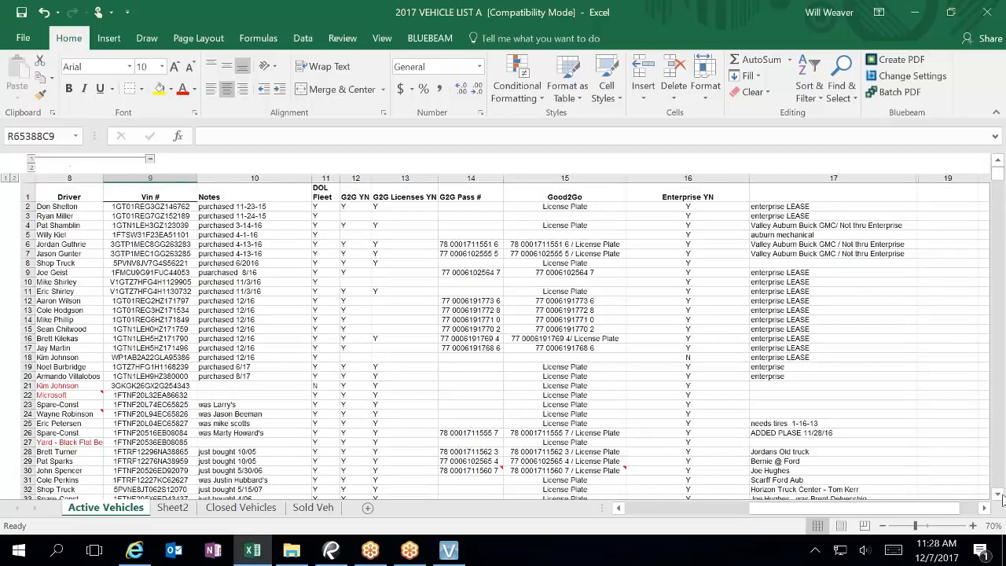
click(998, 495)
drag(999, 498, 1001, 489)
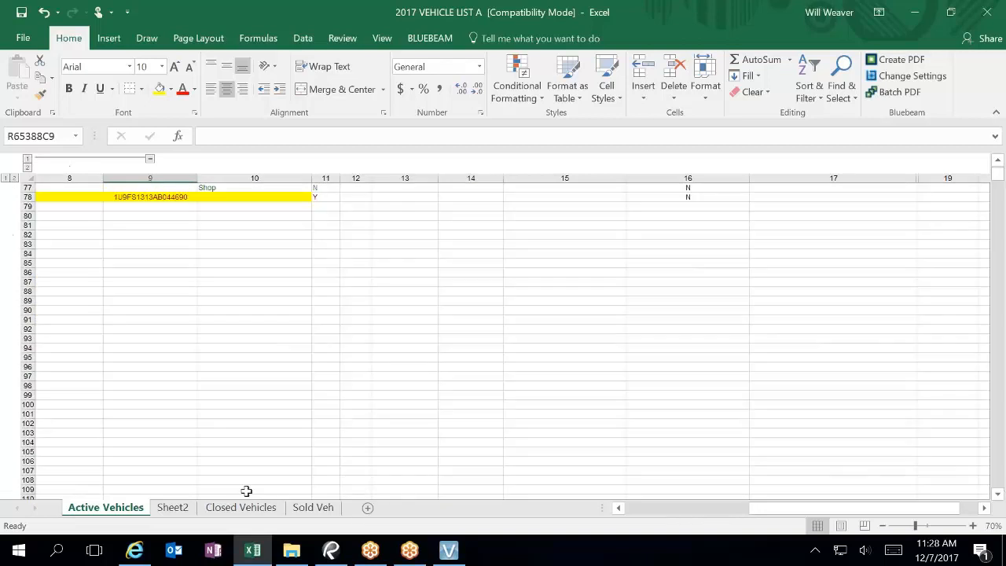
click(172, 507)
scroll(302, 310, down, 12)
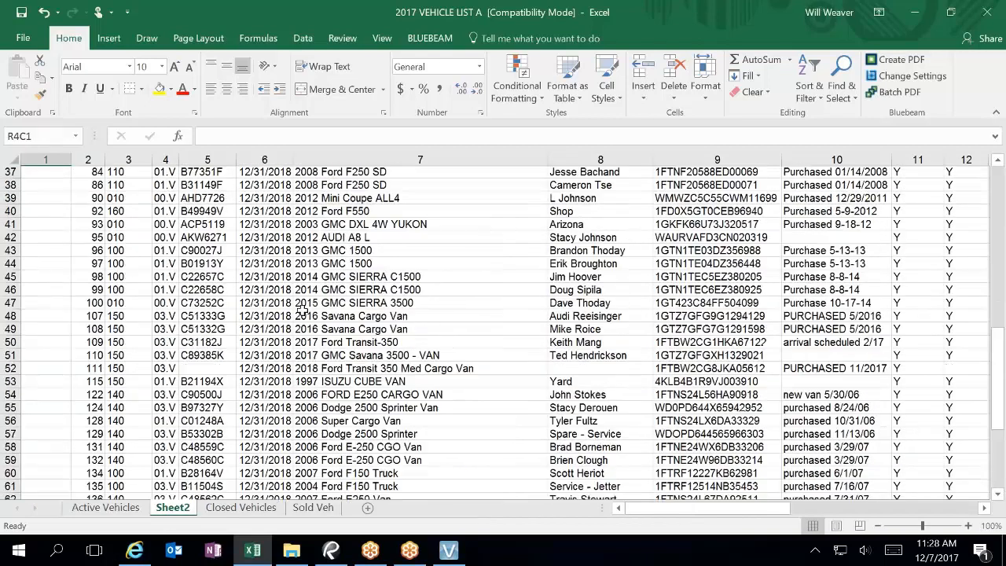
Step: On Sheet2, select from the first empty cell below the data to the last used cell
scroll(302, 310, down, 8)
click(47, 409)
key(ctrl+shift+End)
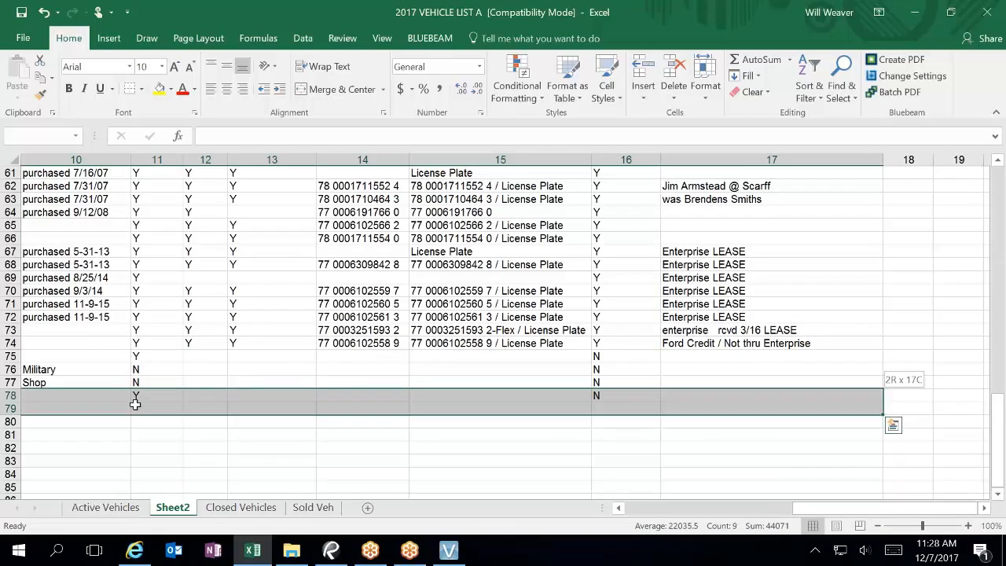
Step: Back on Active Vehicles, drag across the row headers from 78 up to 1
click(115, 509)
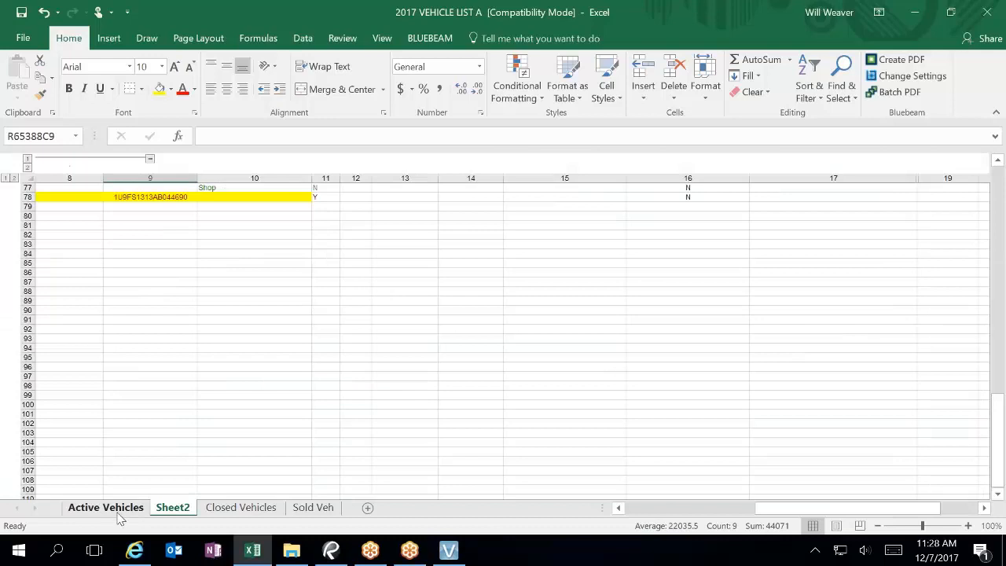
click(75, 207)
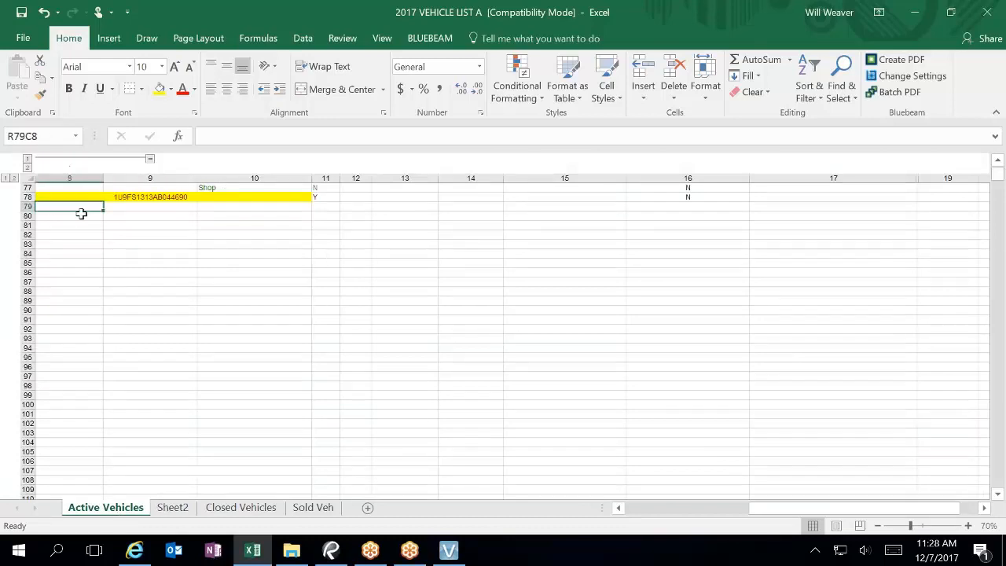
scroll(93, 329, up, 5)
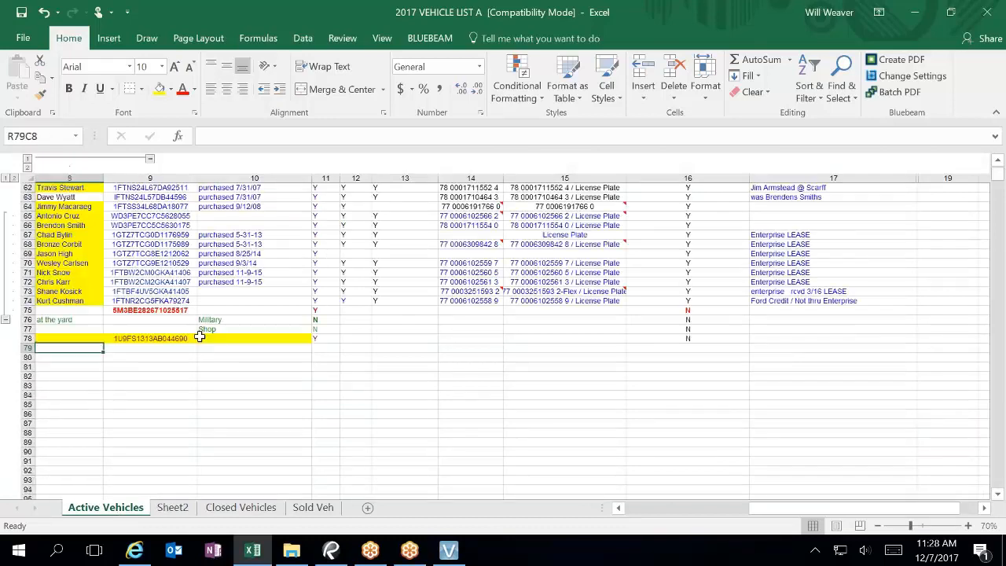
click(48, 336)
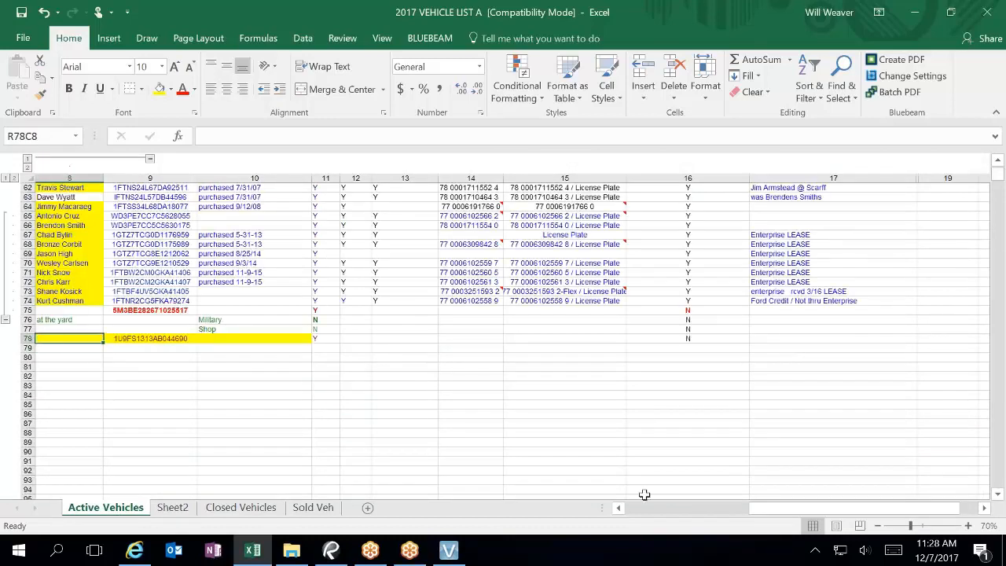
click(641, 511)
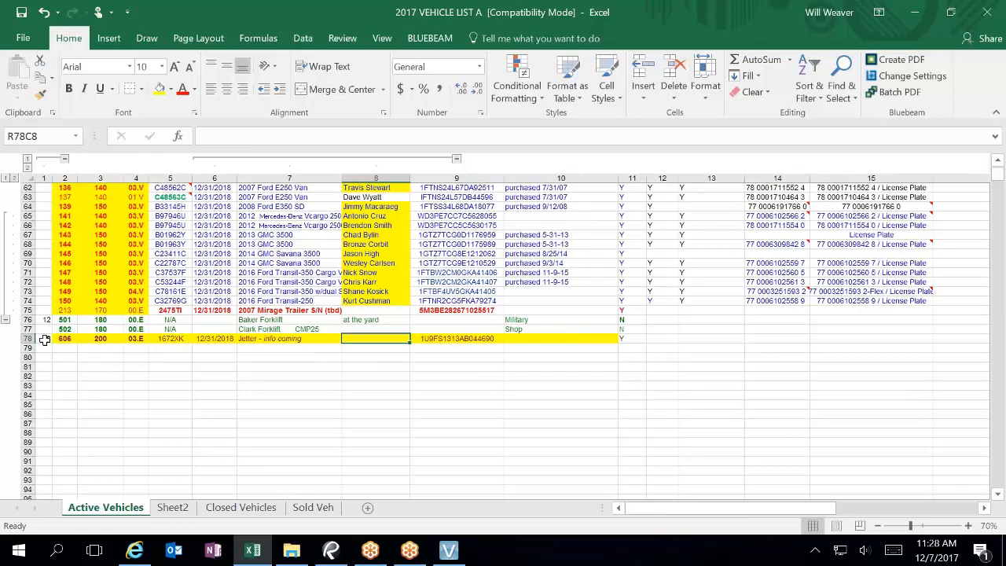
drag(27, 338, 267, 6)
key(super+Down)
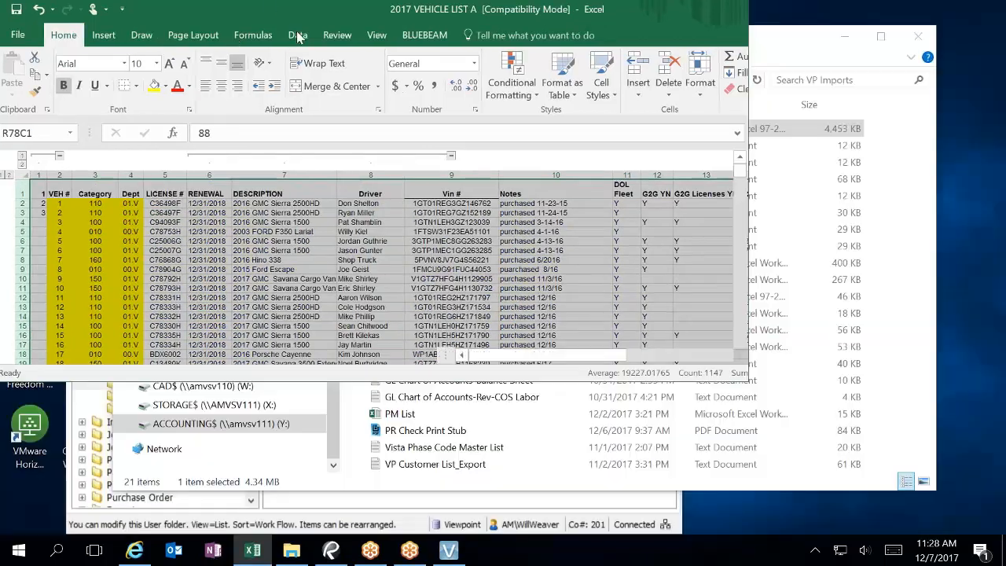
Step: Ungroup the selected data rows, removing two levels of row grouping
click(298, 39)
double_click(306, 19)
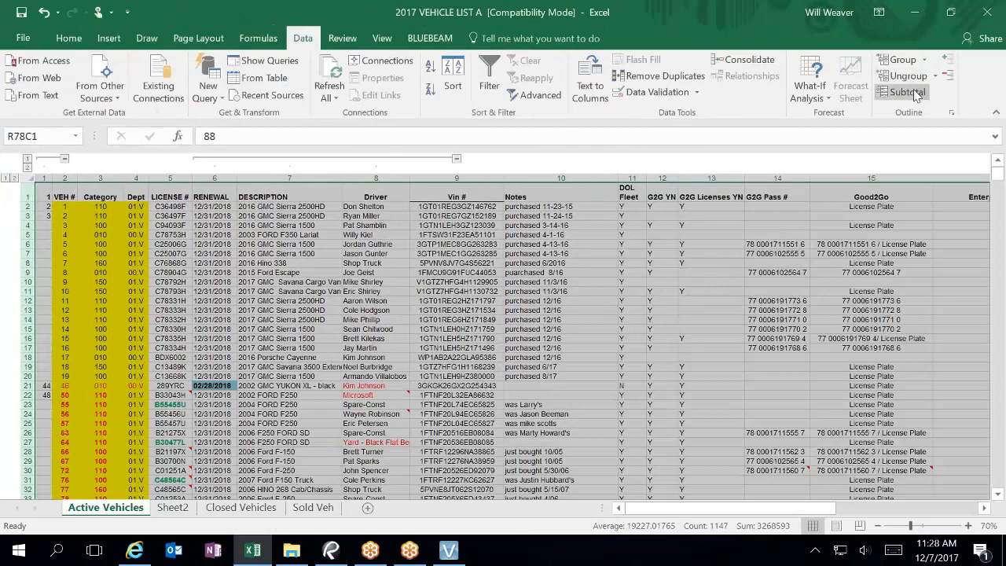
click(935, 76)
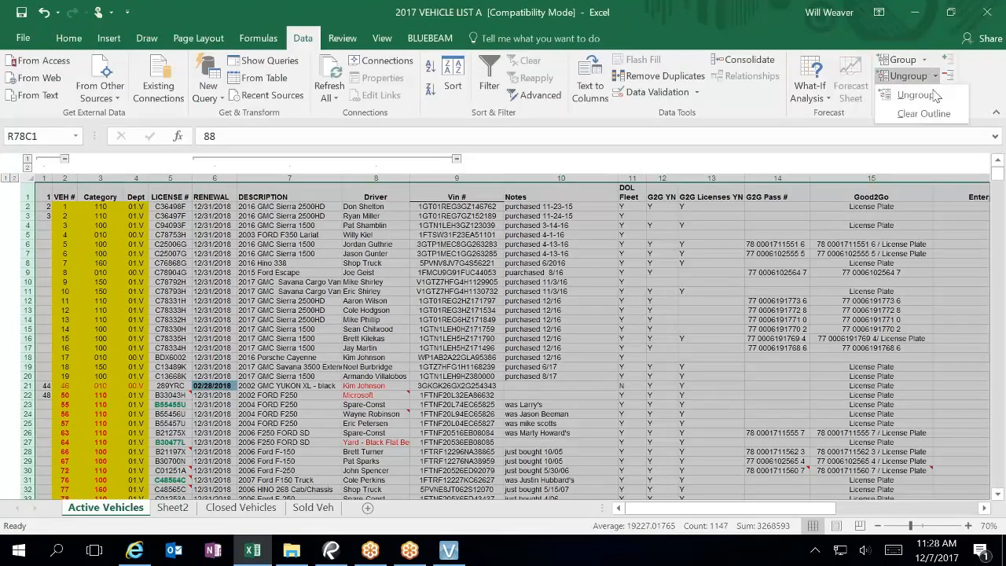
click(933, 95)
scroll(254, 471, up, 10)
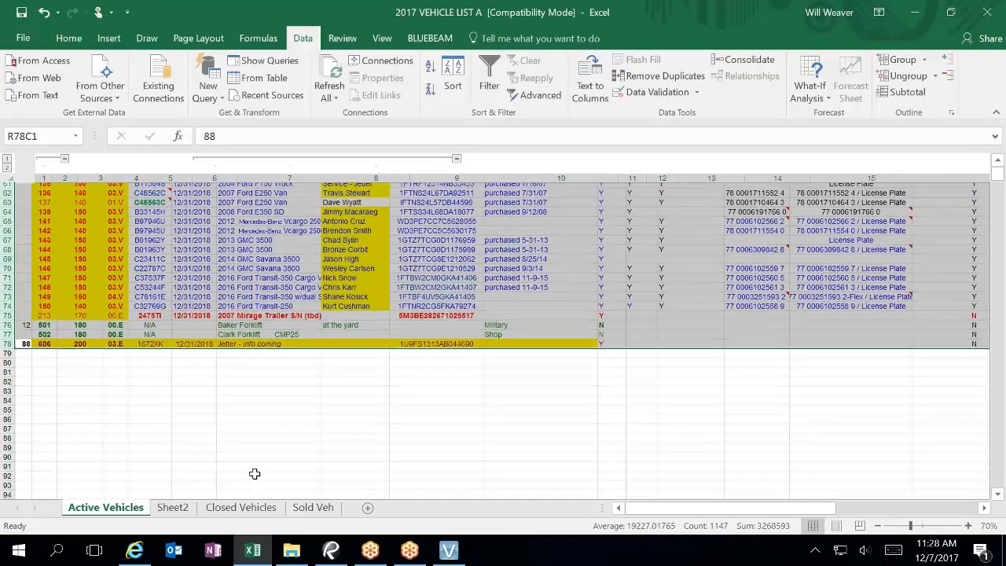
scroll(254, 473, up, 8)
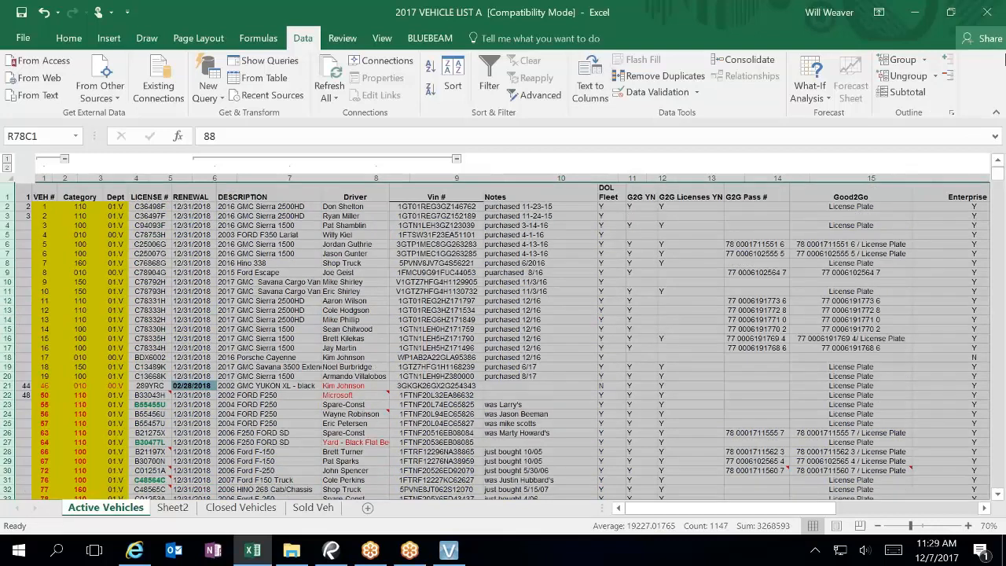
click(911, 82)
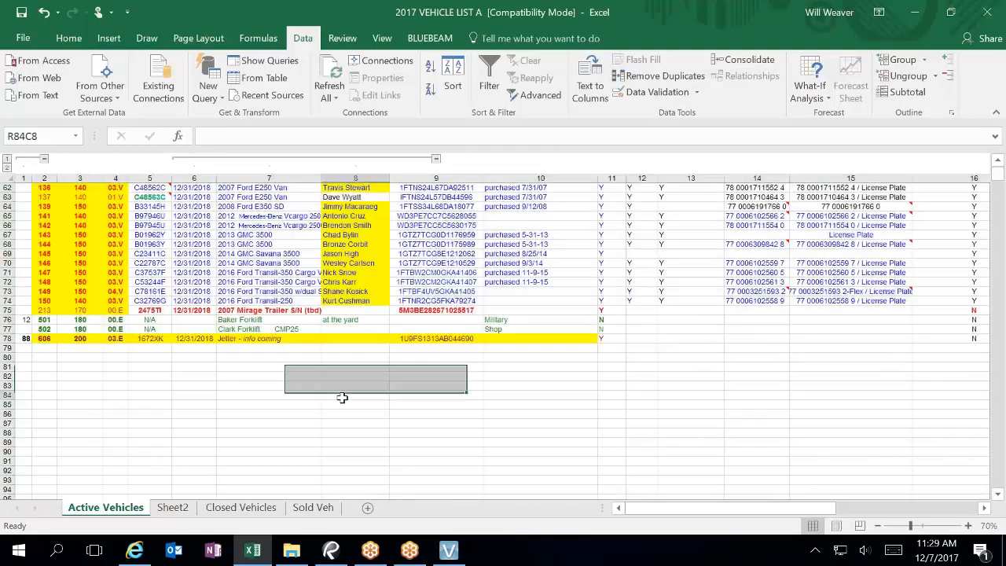
click(341, 398)
Step: Select the whole sheet and ungroup its columns, dismissing the cannot-ungroup warning
scroll(321, 440, up, 20)
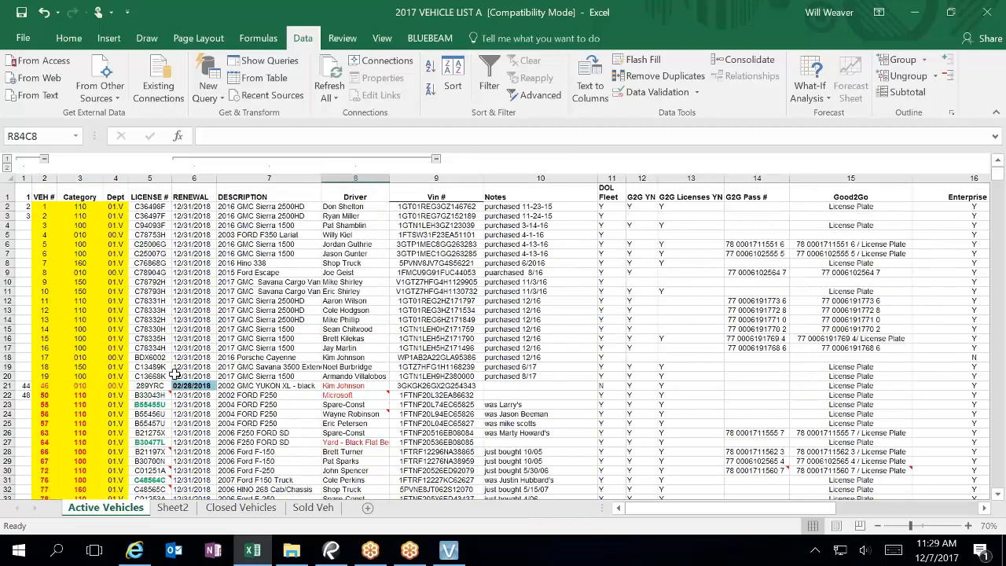
drag(24, 178, 80, 178)
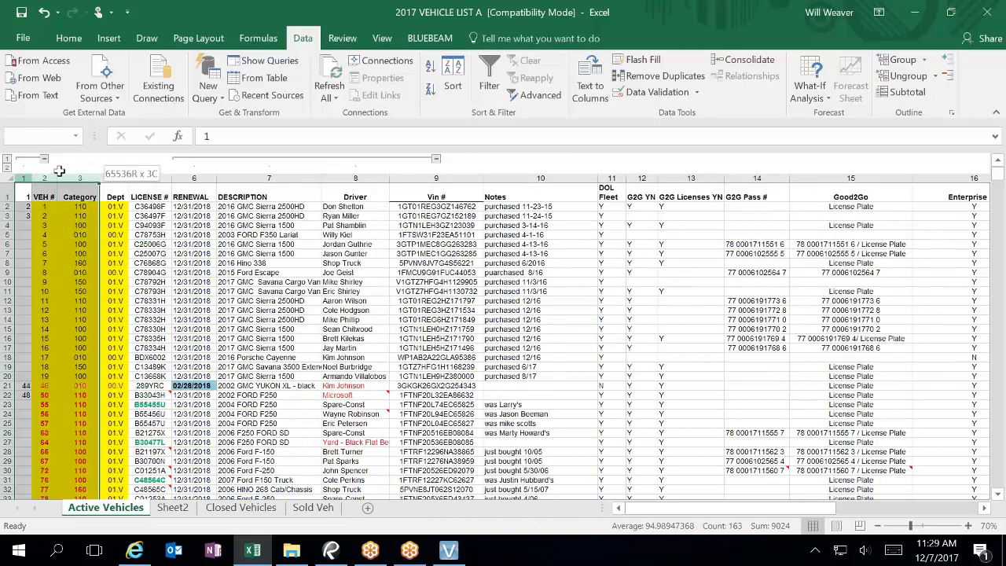
click(260, 253)
click(8, 178)
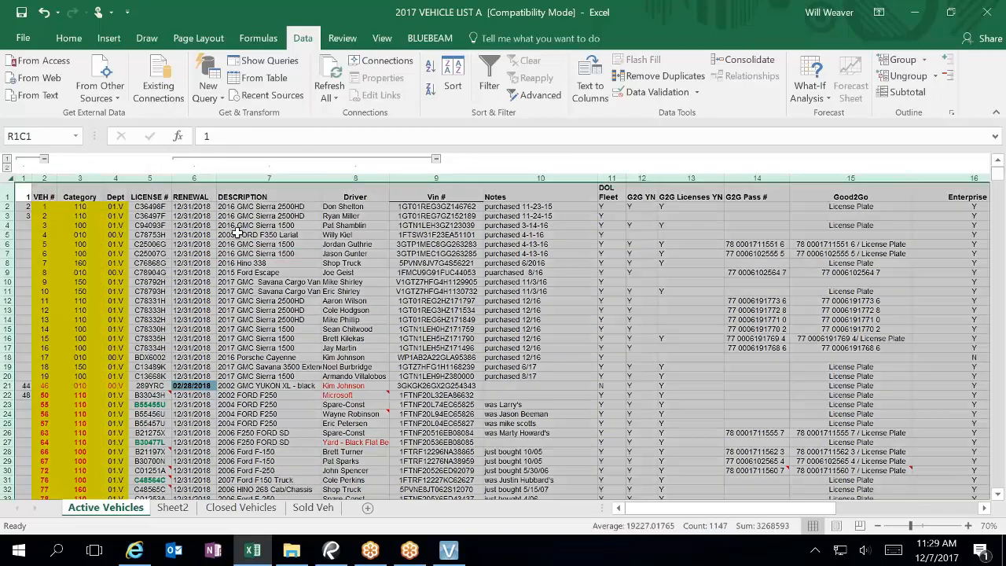
click(910, 76)
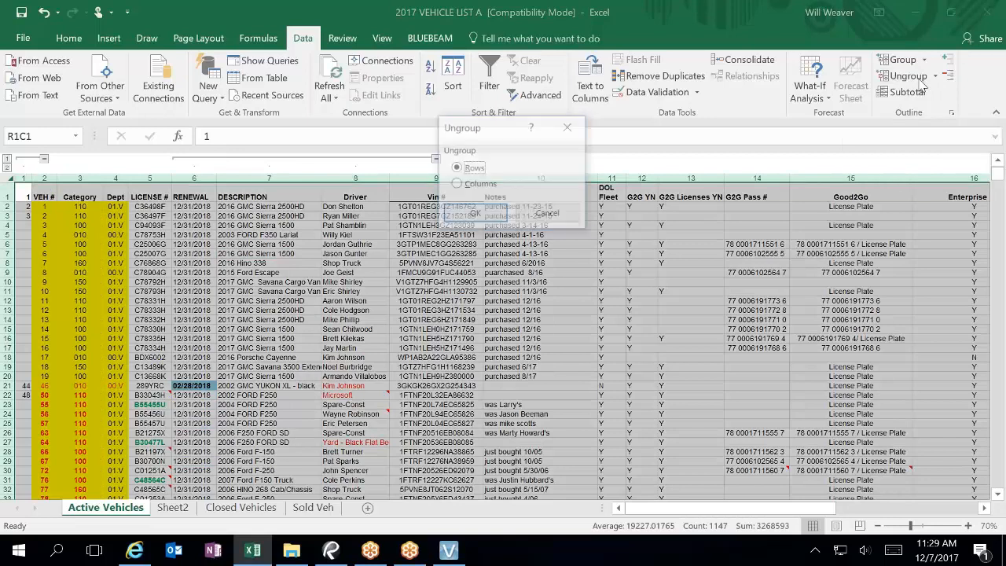
click(475, 214)
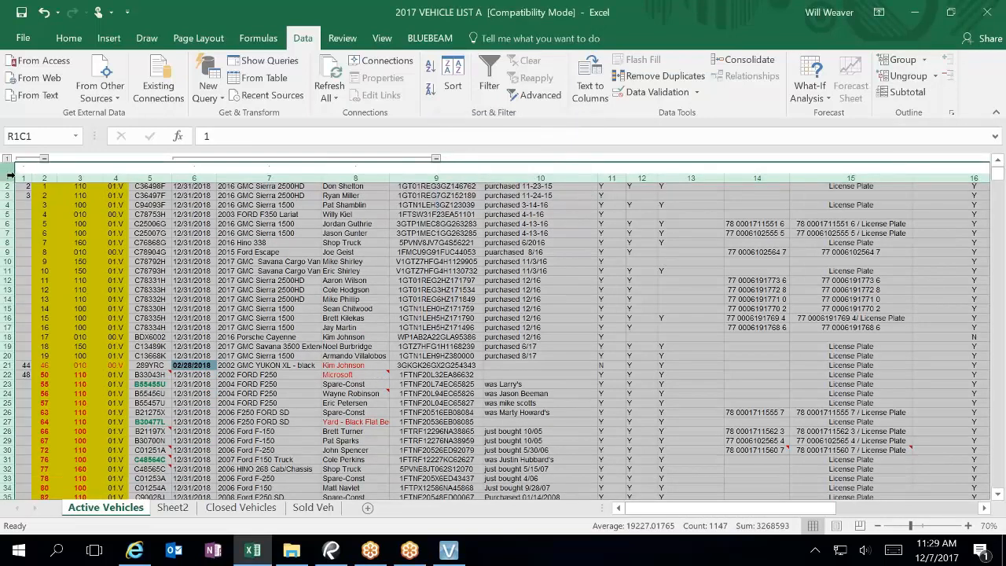
click(908, 76)
click(517, 319)
click(586, 339)
Step: Check the Dept value in row 4 and the Category value in row 11
click(112, 203)
scroll(165, 360, down, 2)
scroll(167, 360, up, 2)
scroll(174, 363, down, 6)
scroll(179, 363, up, 6)
scroll(183, 365, down, 10)
scroll(192, 367, up, 10)
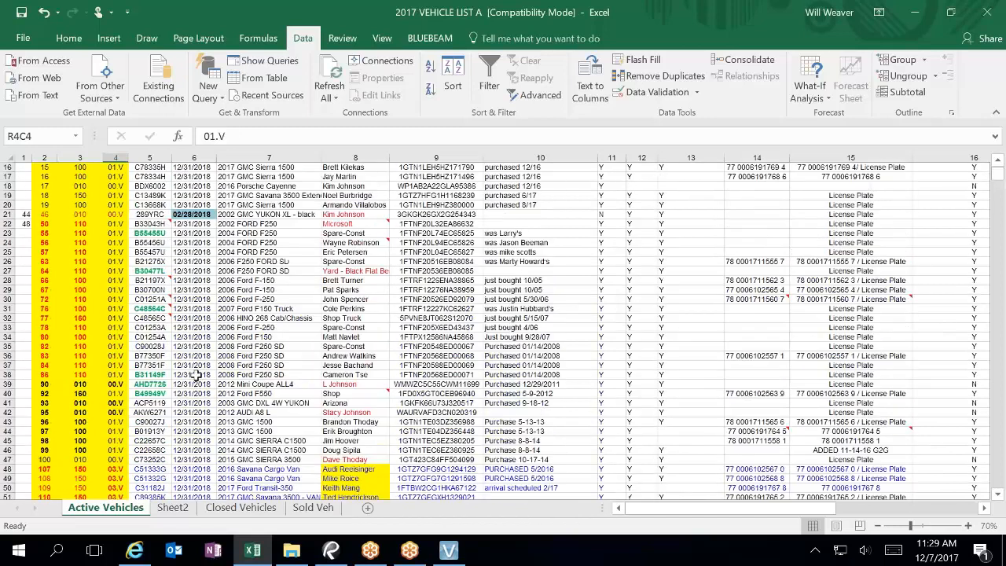
click(24, 174)
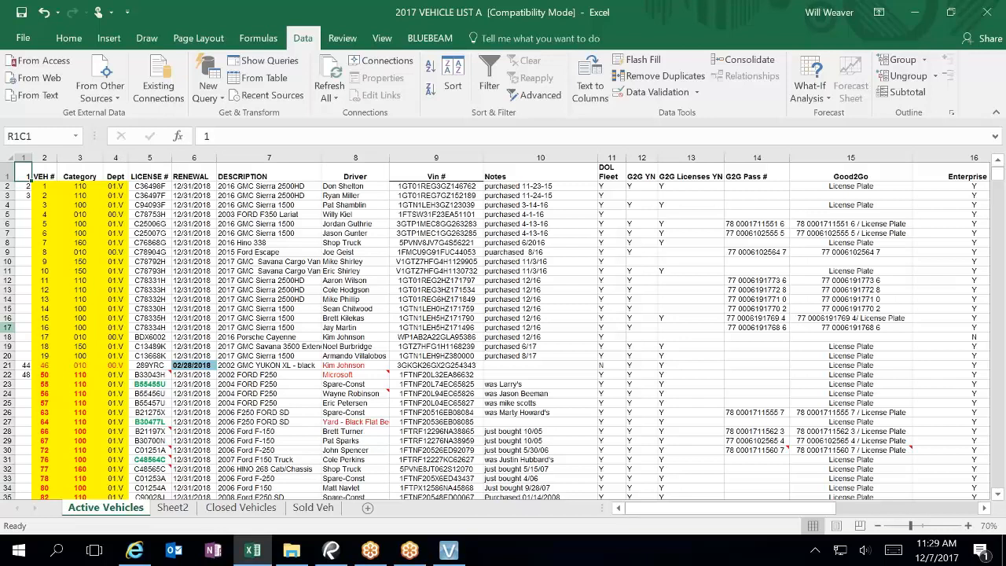
click(80, 273)
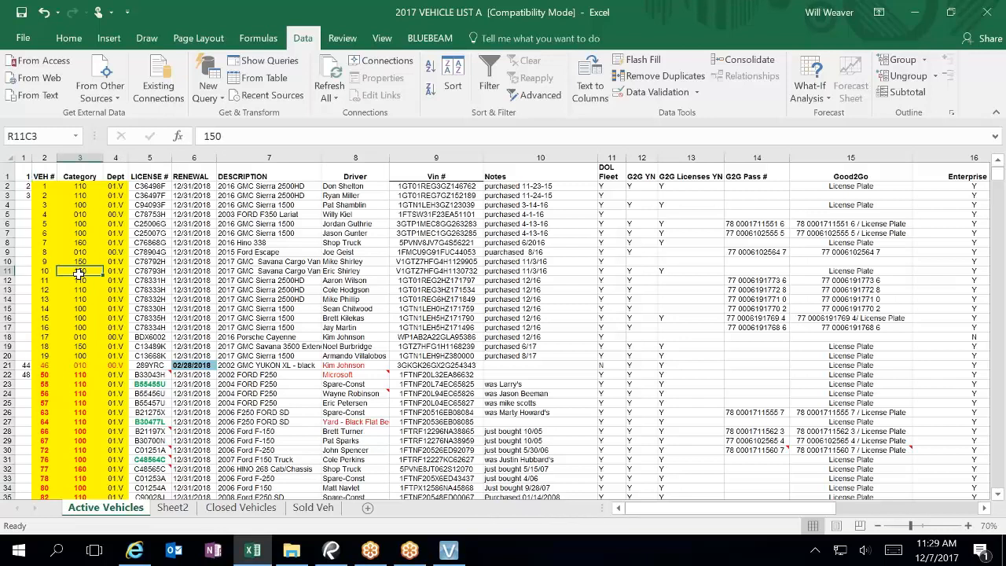
Step: Delete column 1, then undo the deletion to keep all columns
click(25, 155)
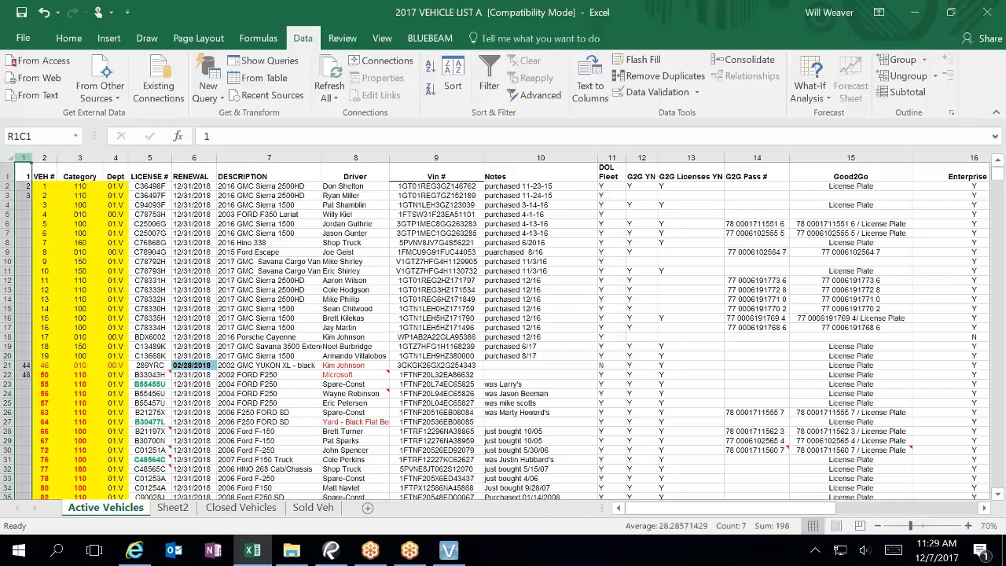
right_click(25, 156)
click(62, 285)
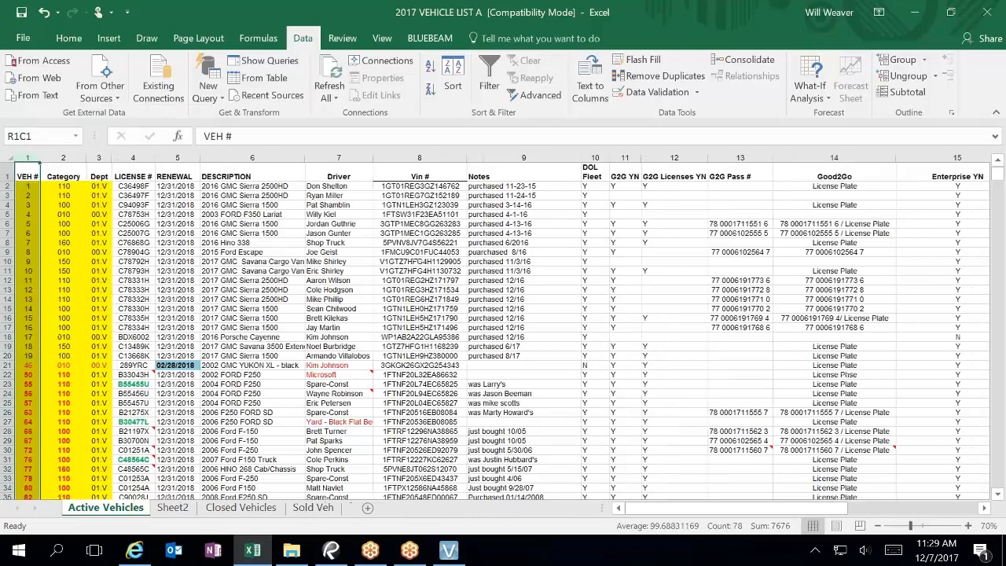
scroll(181, 271, down, 6)
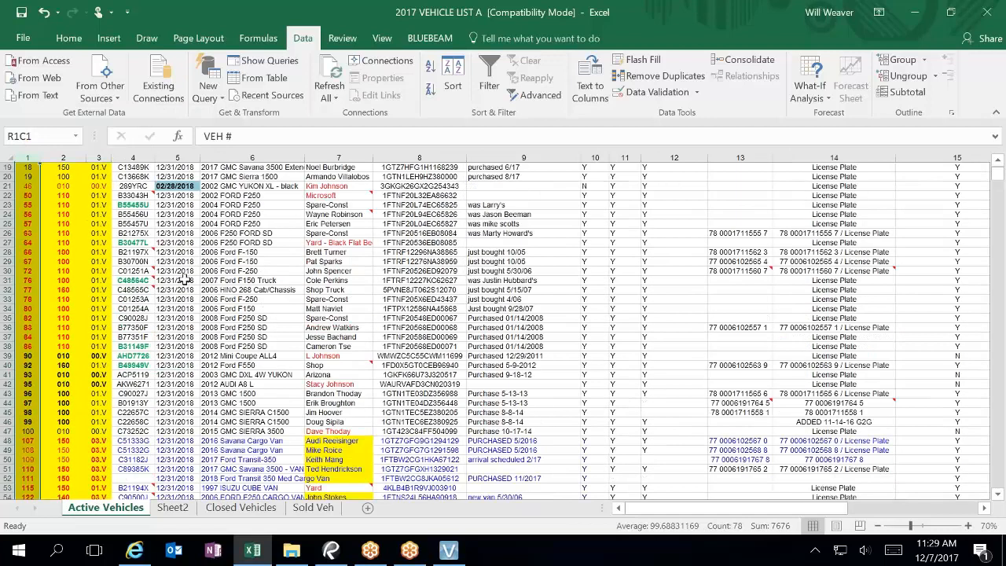
click(44, 12)
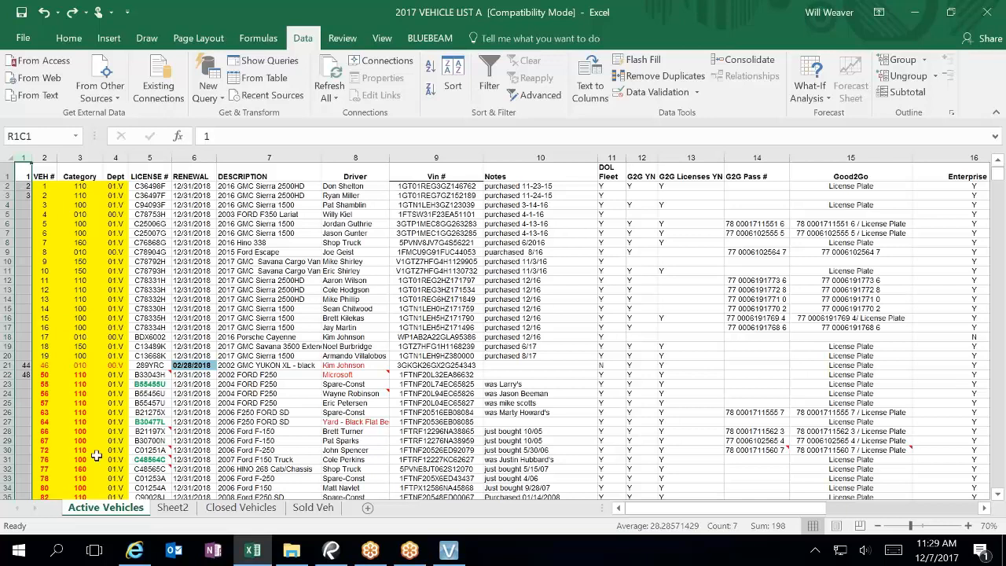
scroll(95, 455, down, 19)
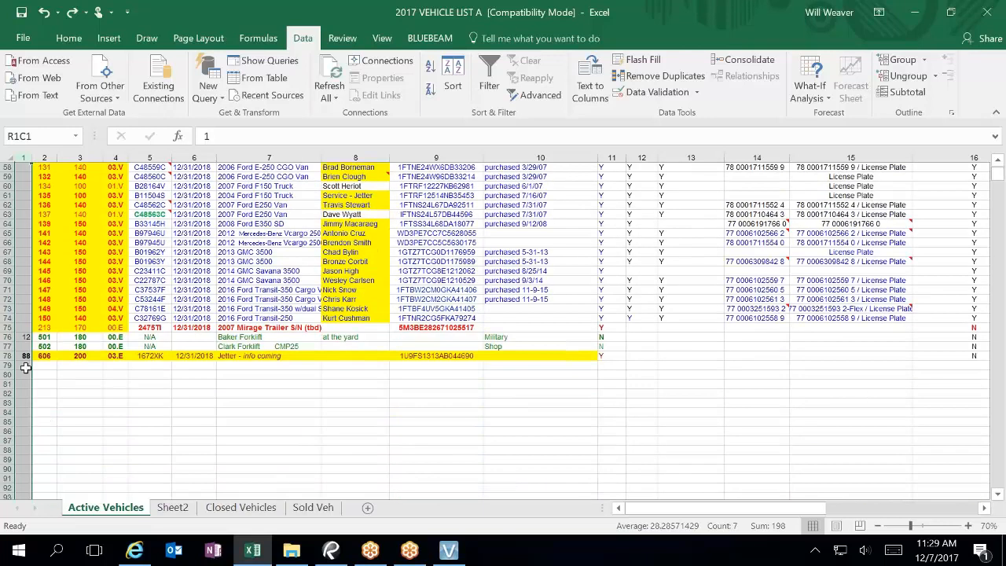
click(51, 366)
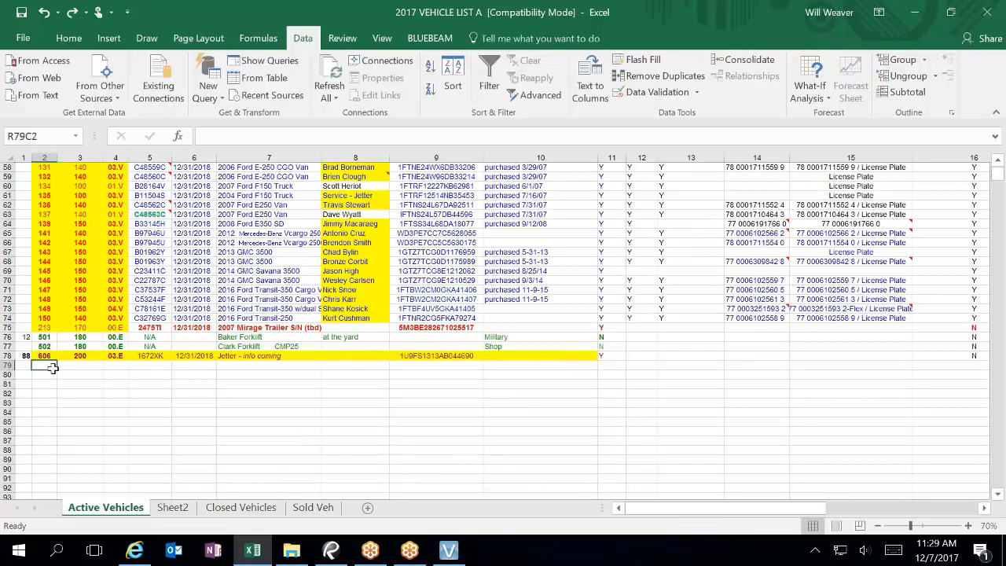
Step: Select the blank cells from row 79 to the sheet's end and delete them, shifting cells up
click(23, 367)
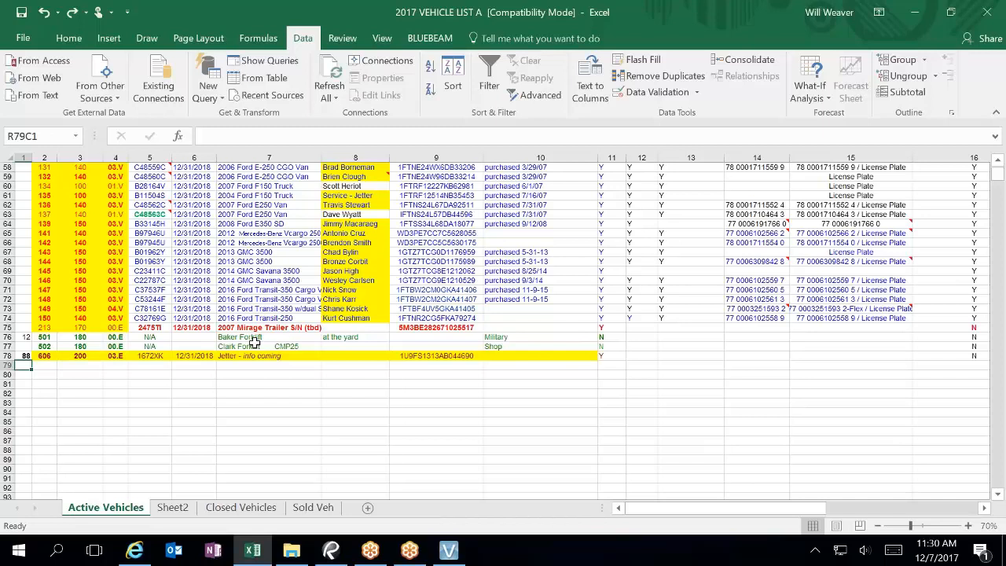
key(ctrl+shift+End)
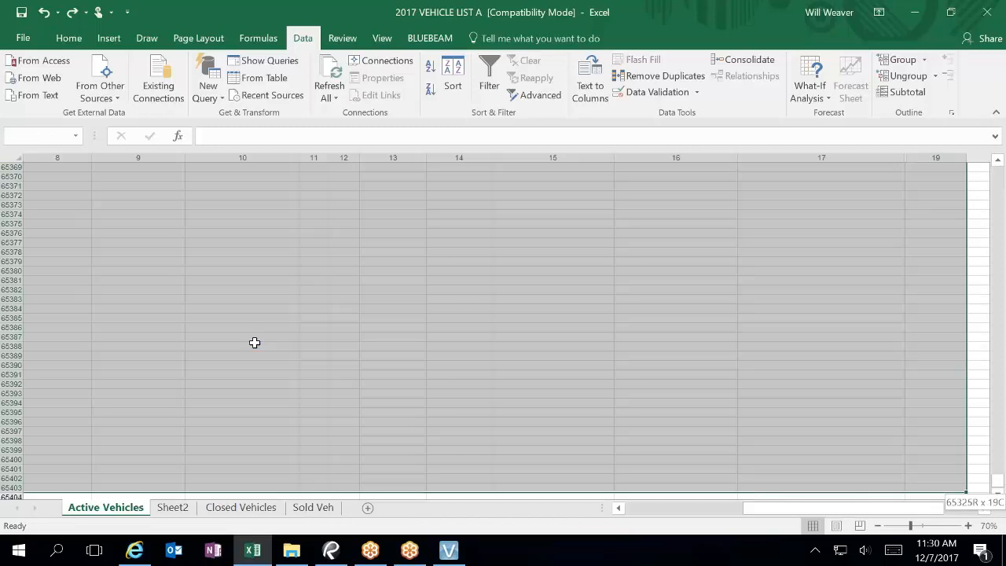
key(ctrl+BackSpace)
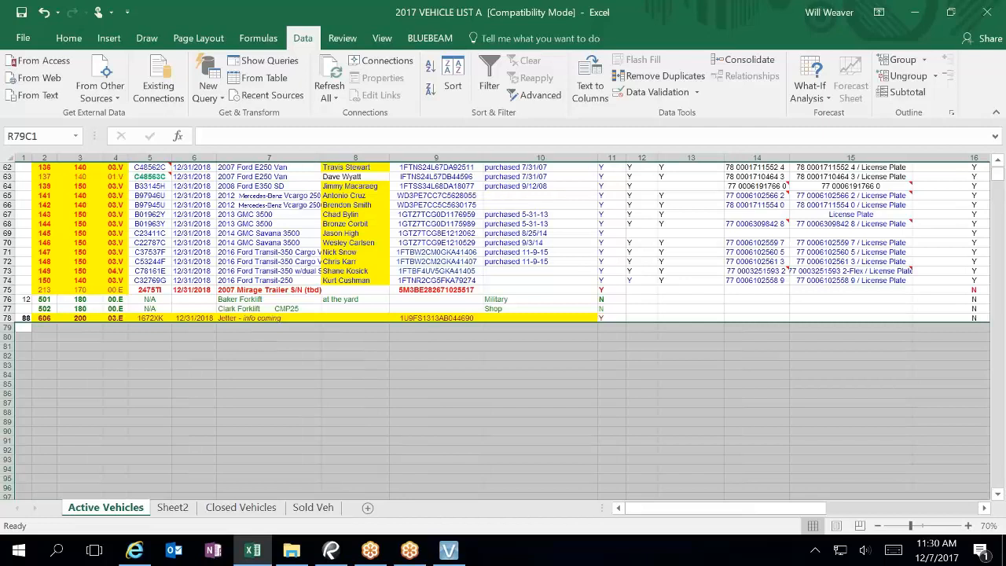
key(ctrl+shift+End)
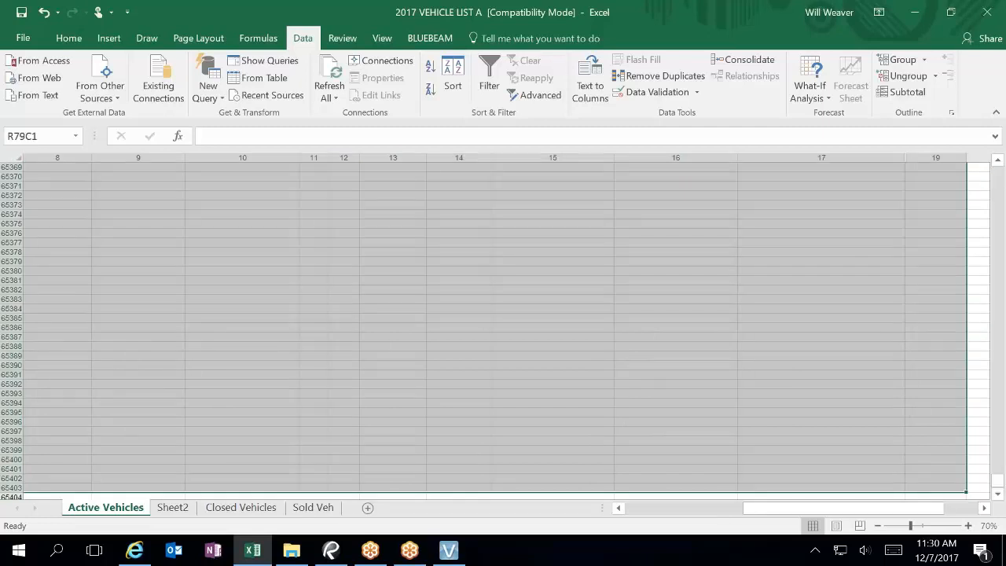
right_click(256, 349)
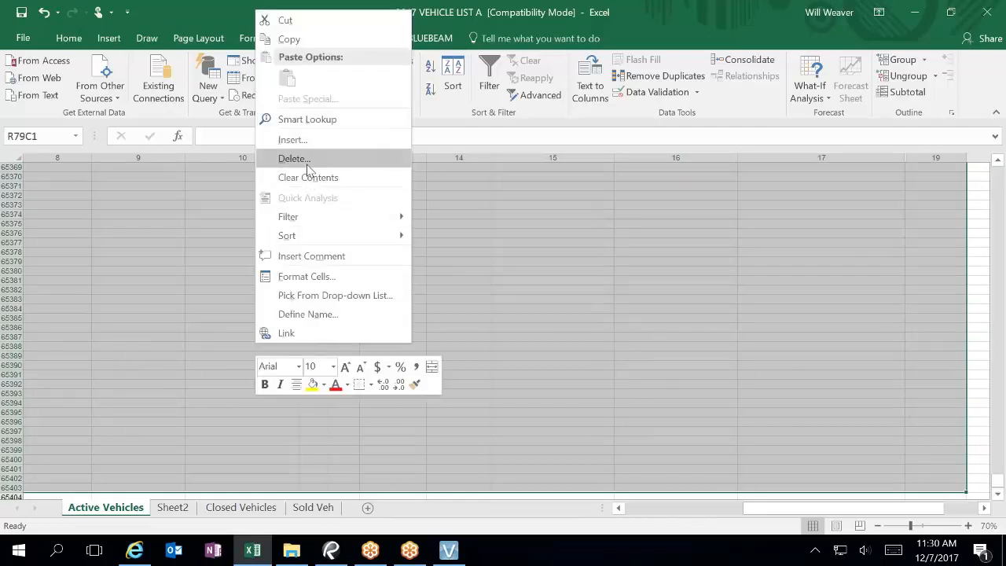
click(307, 160)
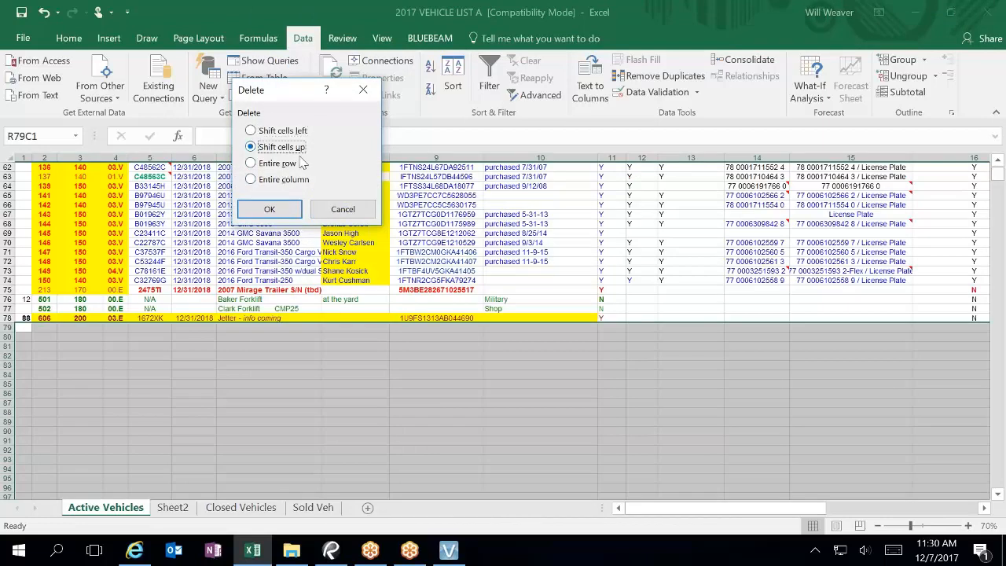
click(270, 214)
Step: Reselect from R79C1 to the sheet's end to check the result
click(155, 374)
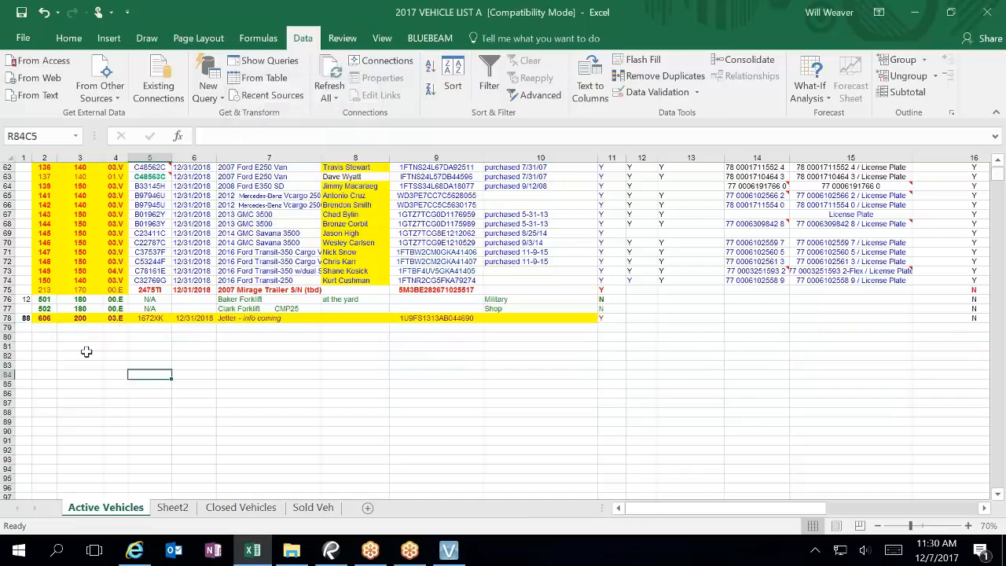
click(23, 327)
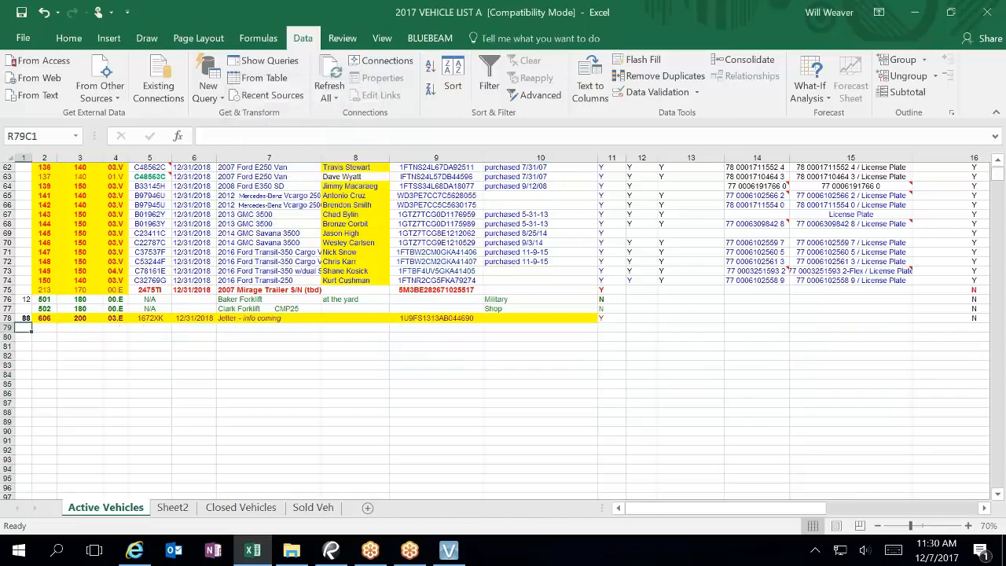
key(ctrl+shift+End)
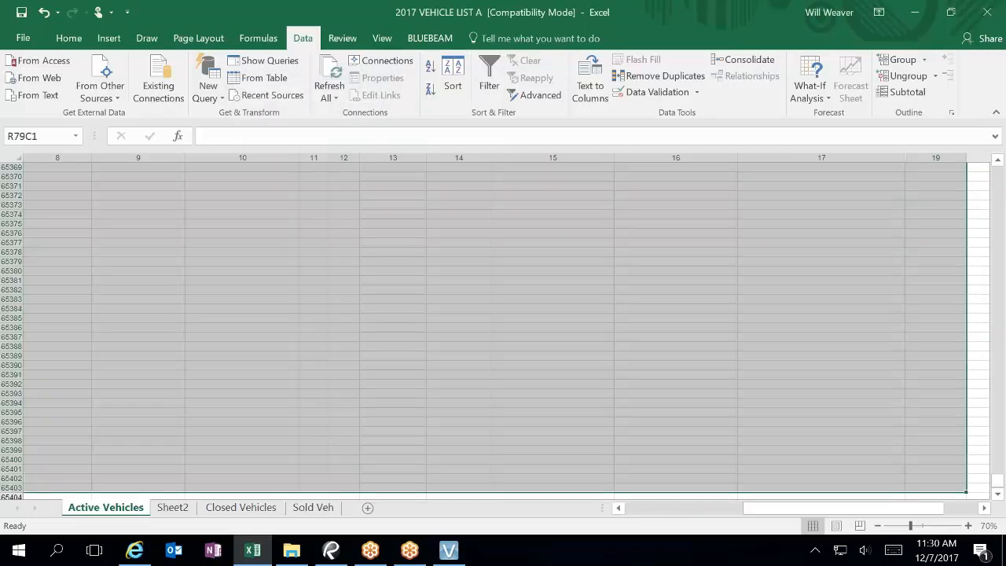
Step: Select the whole sheet and use Go To Special to select only Blanks
click(79, 326)
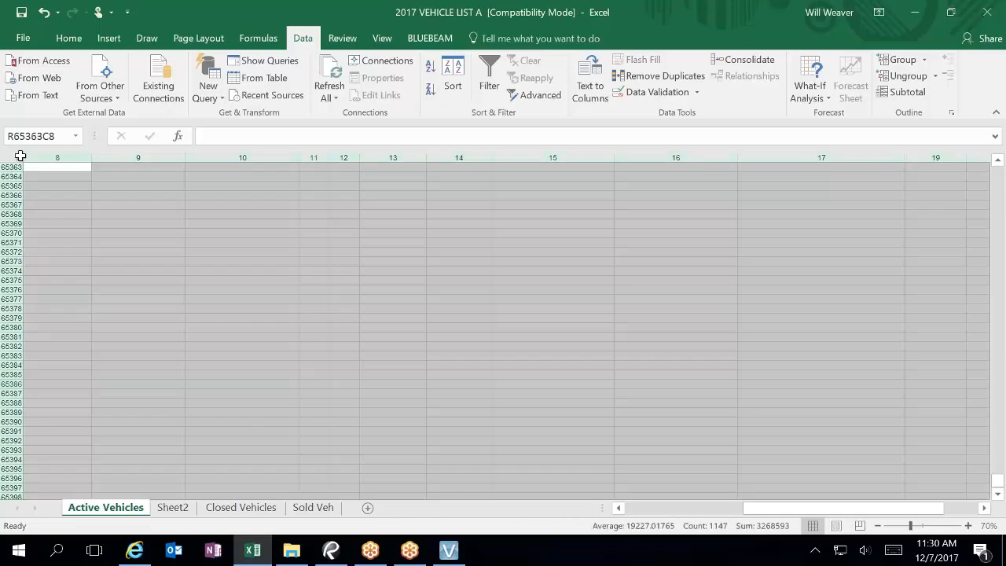
click(17, 157)
click(68, 38)
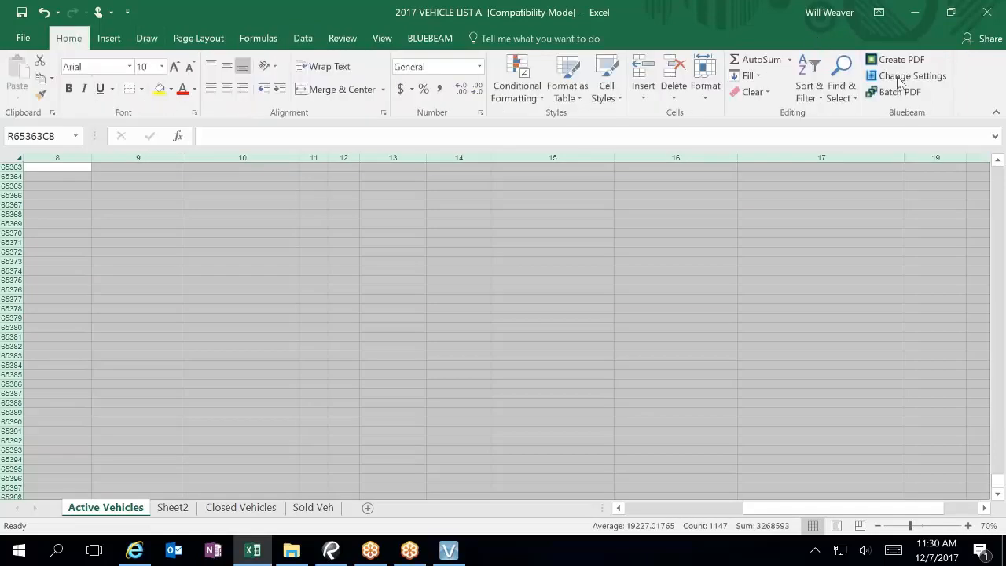
click(848, 93)
click(878, 172)
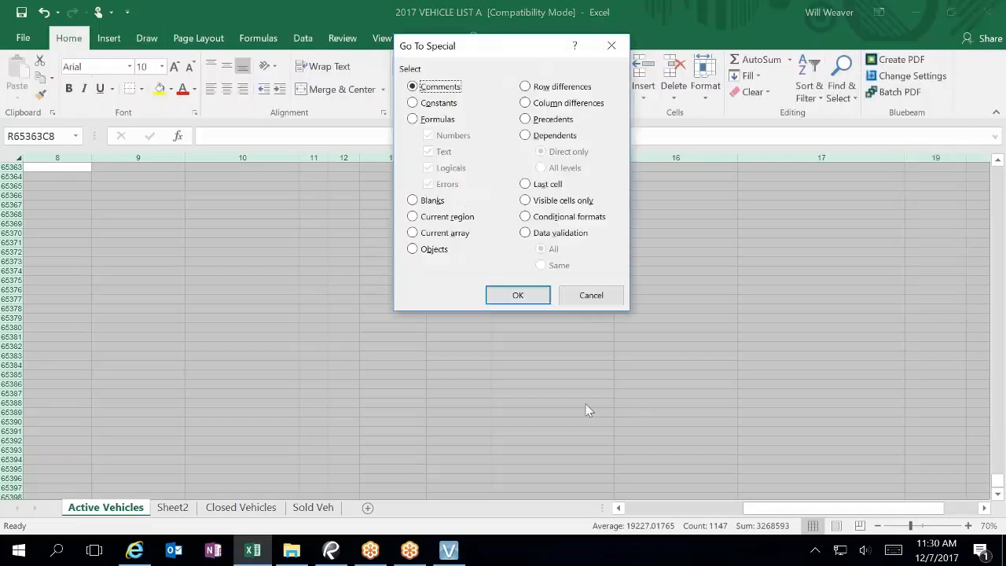
click(414, 200)
click(516, 295)
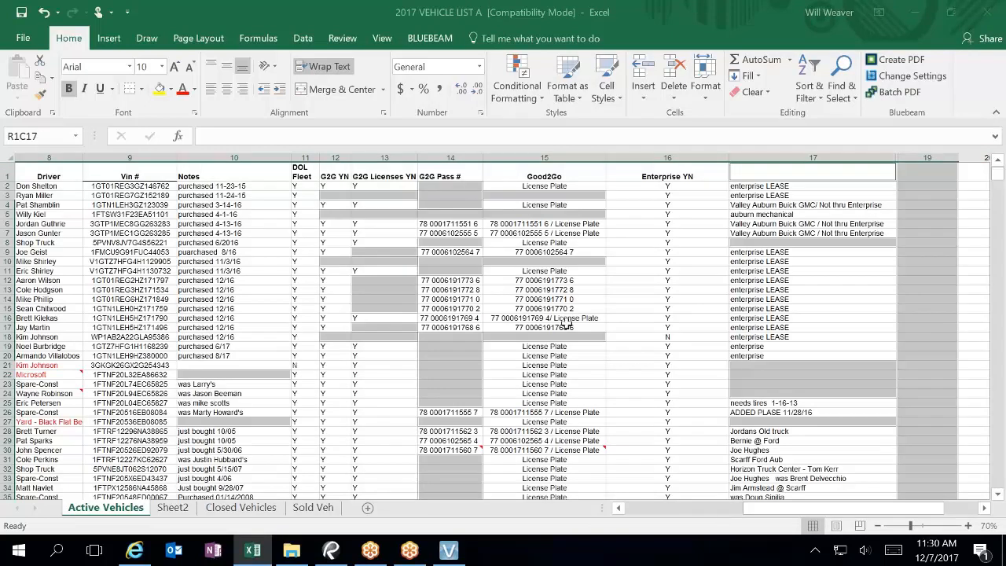
Step: Scroll to the bottom of the sheet and back to confirm the blank-cell selection
scroll(563, 319, down, 14)
scroll(563, 319, down, 20)
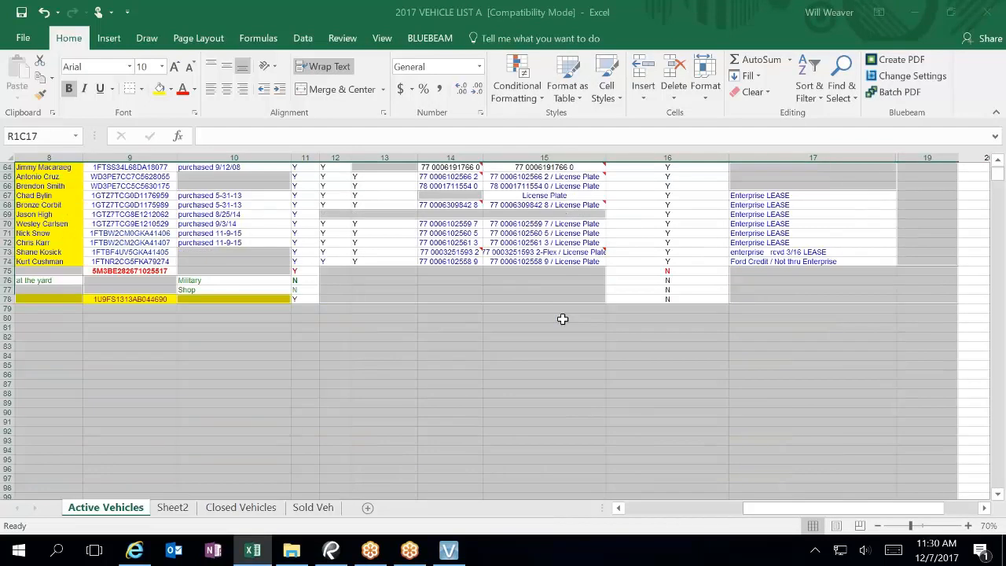
scroll(562, 319, down, 20)
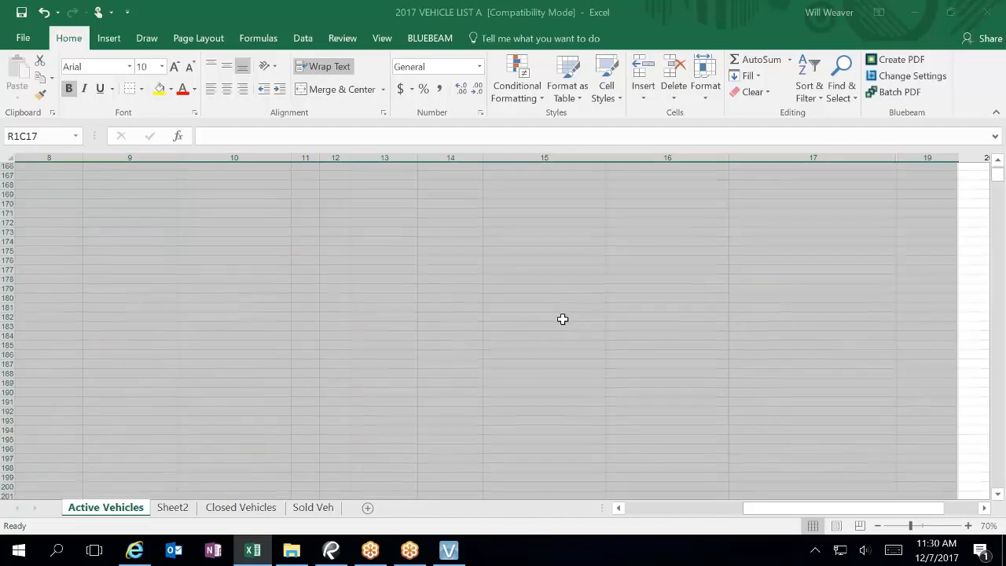
scroll(564, 316, down, 5)
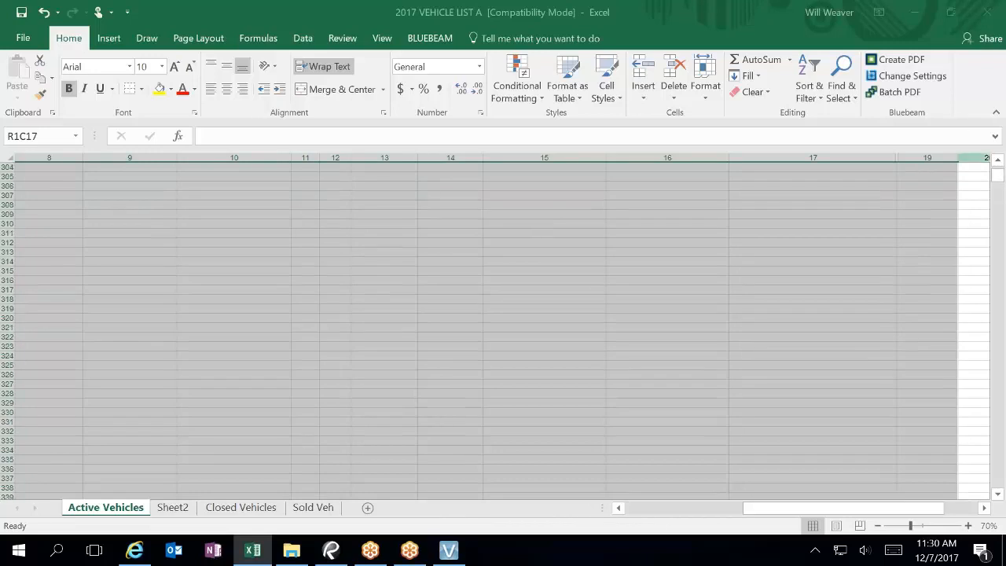
drag(1001, 178, 998, 505)
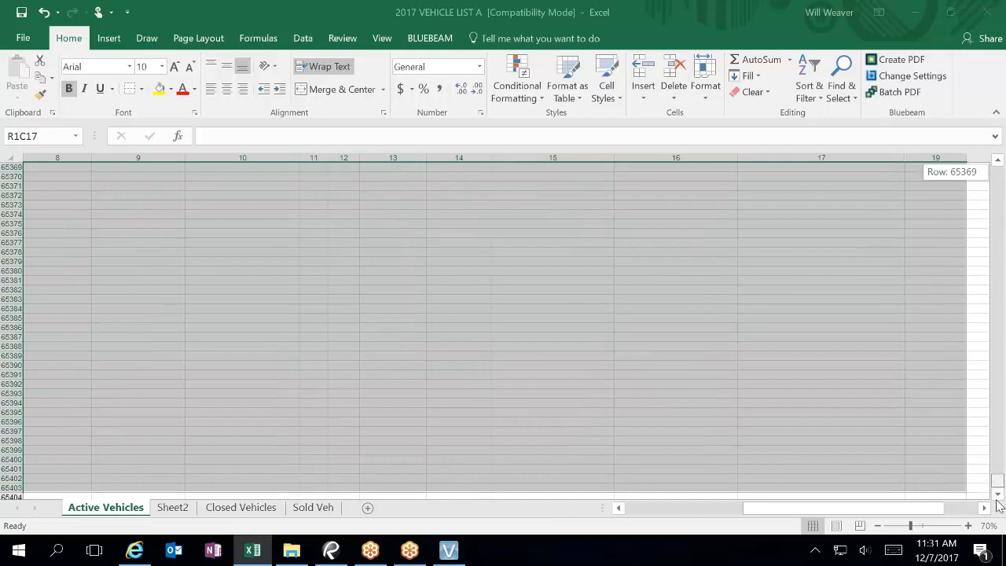
drag(998, 505, 998, 175)
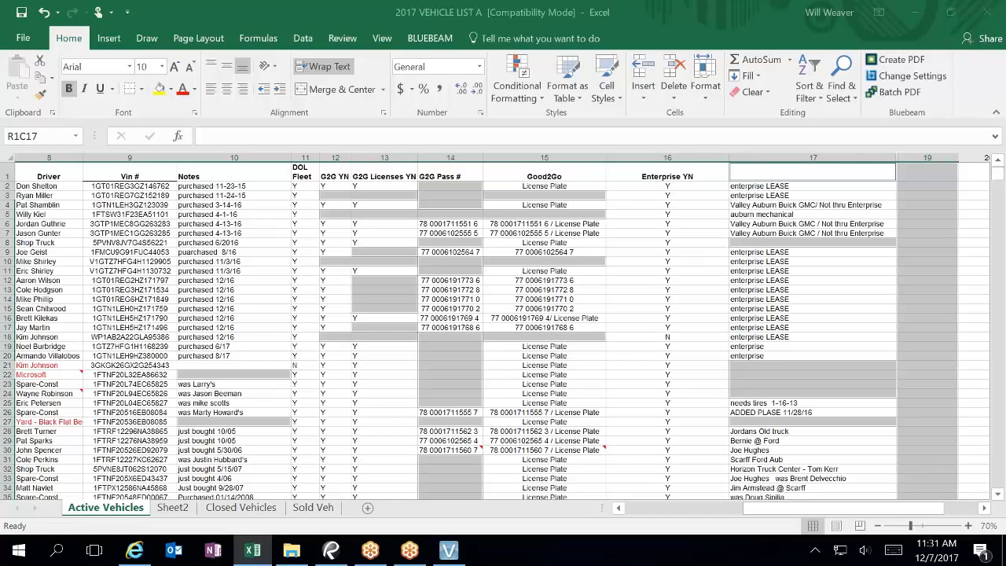
drag(998, 497, 998, 498)
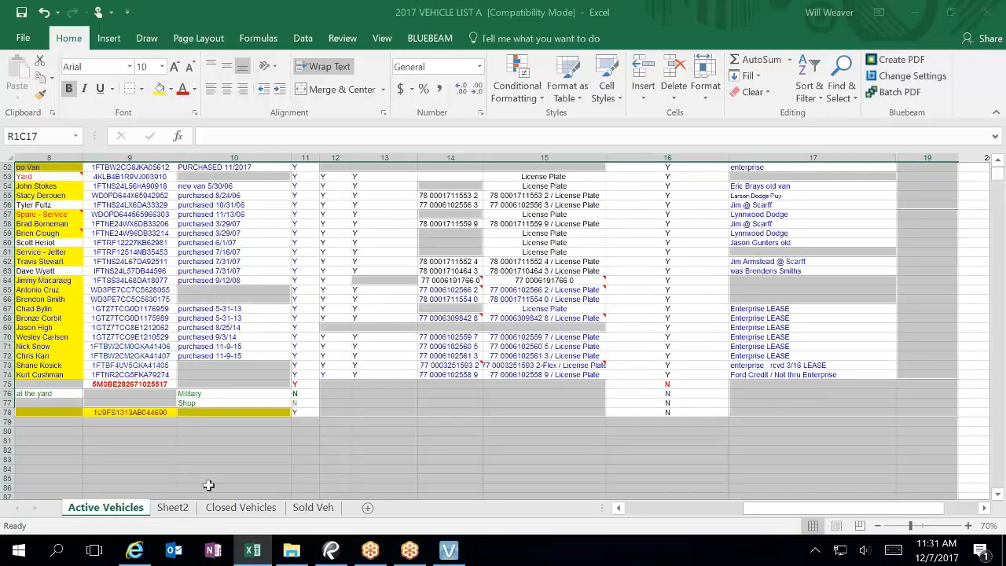
Step: Select cell R79C1, then switch to Internet Explorer
click(45, 424)
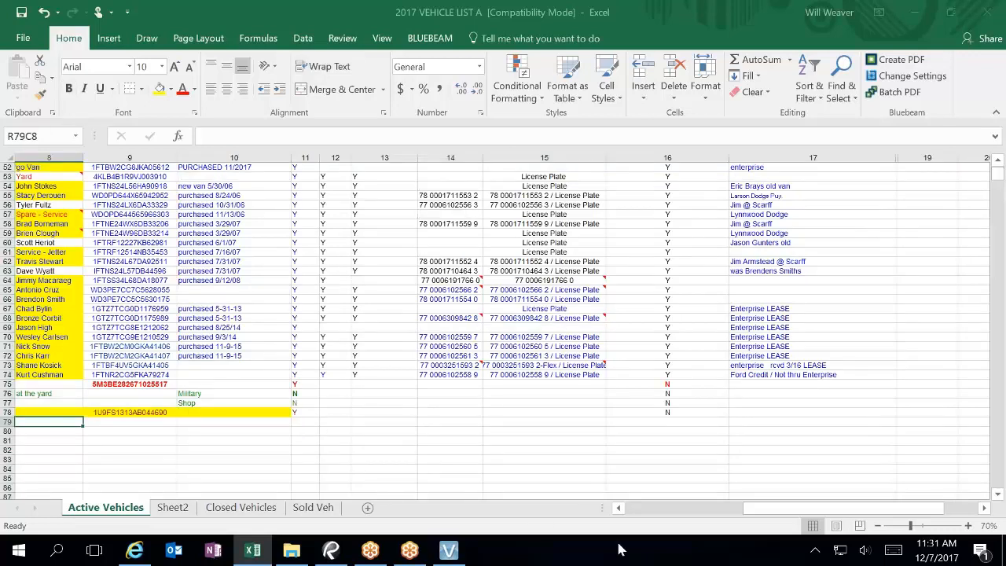
click(636, 508)
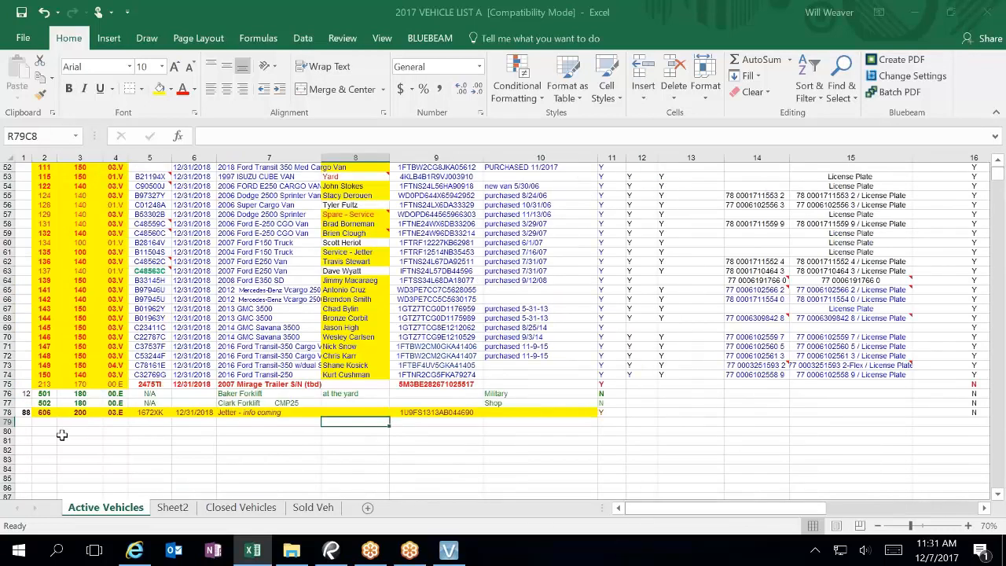
click(26, 423)
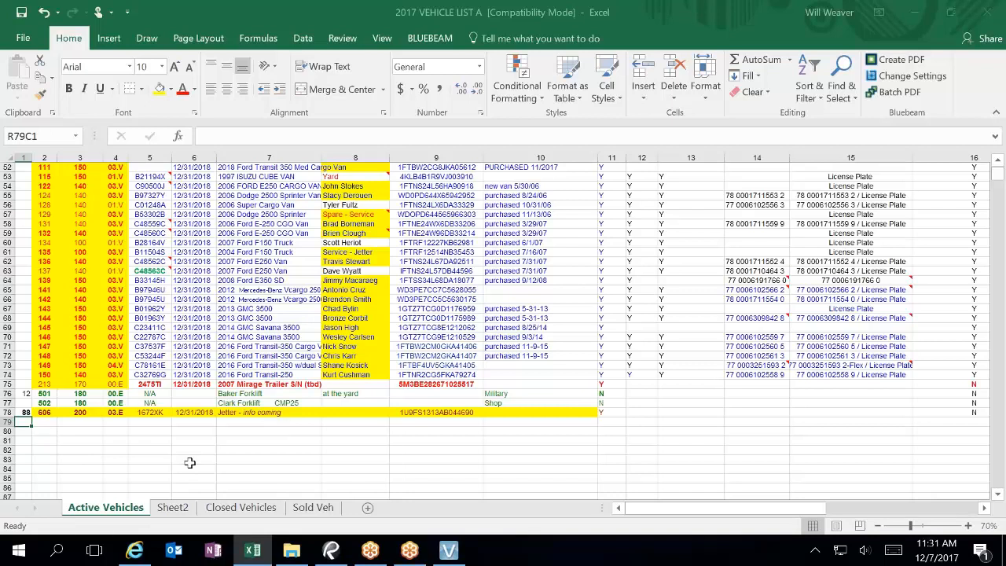
click(136, 549)
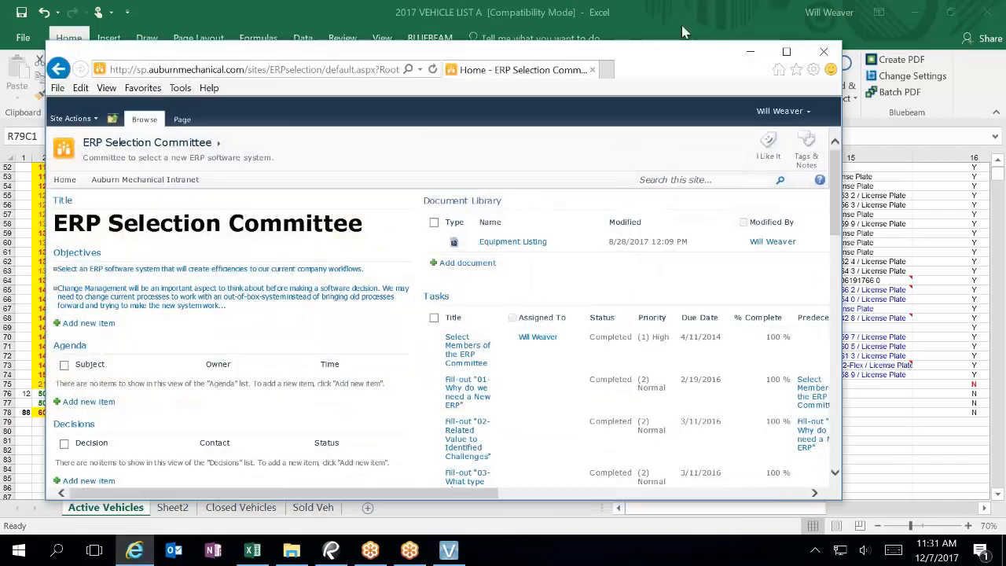
Step: Go to google.com and search for 'excel remove blank rows at bottom'
click(242, 71)
text(google.com/)
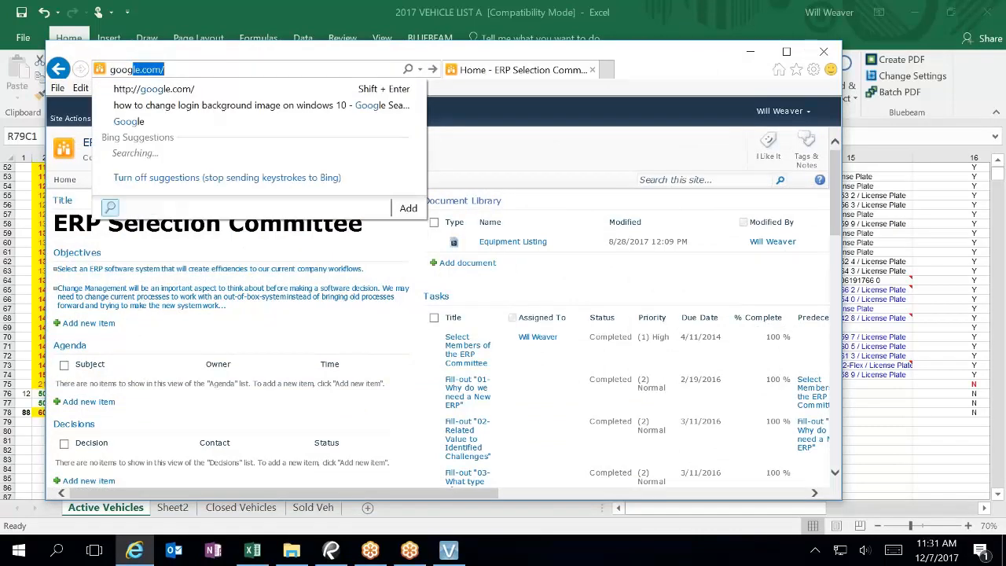
key(Return)
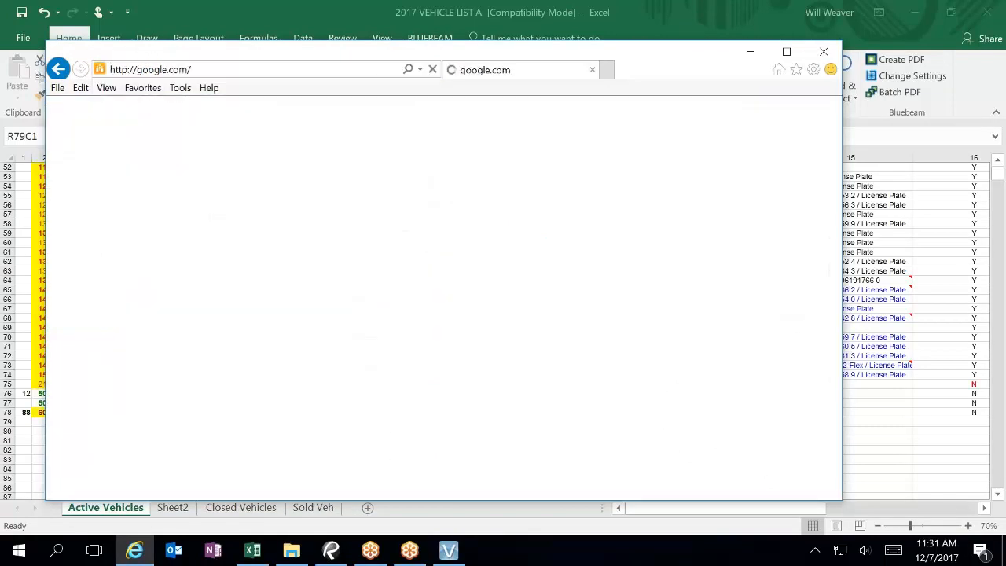
text(ex)
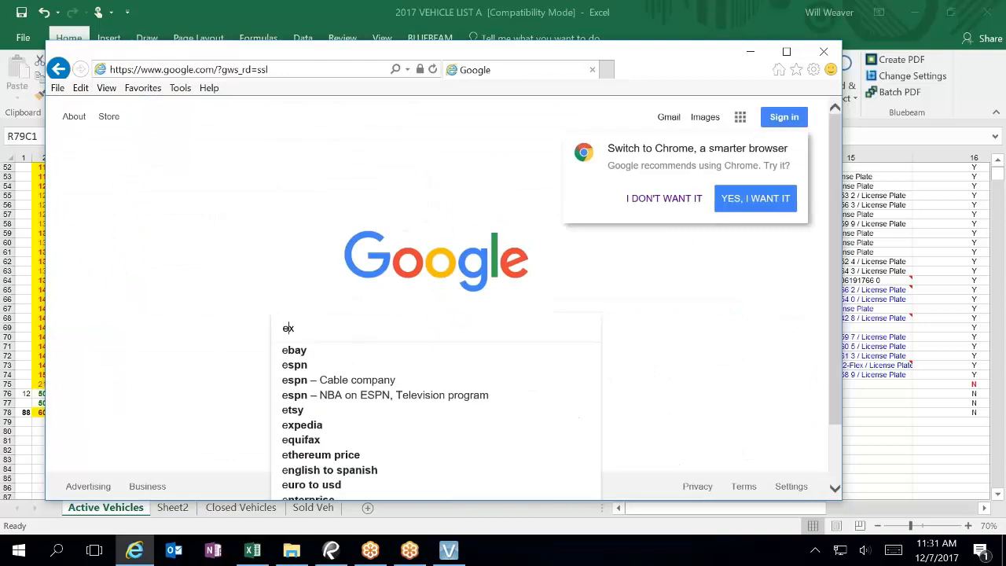
text(cel remove )
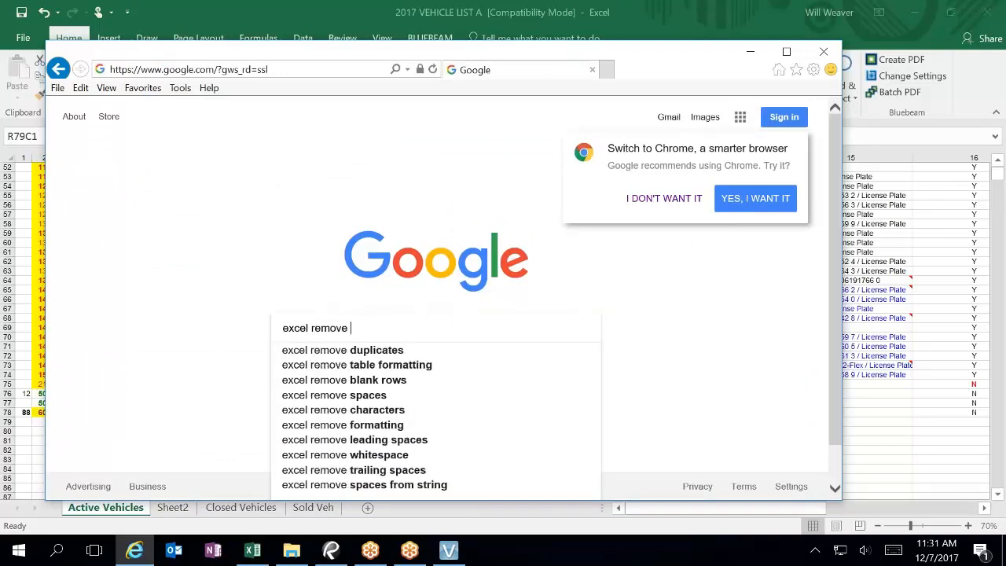
text(blank ro)
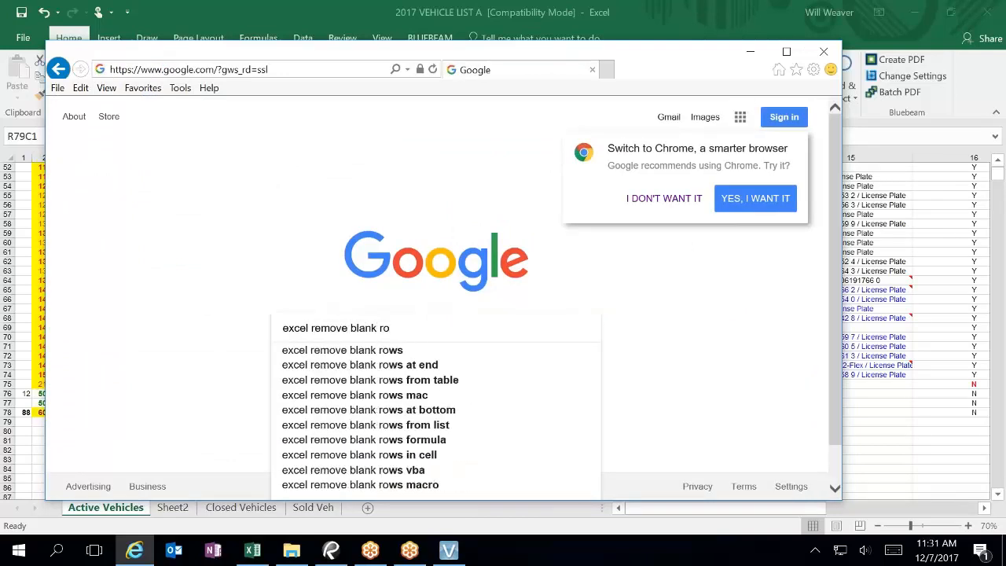
text(w)
key(BackSpace)
key(BackSpace)
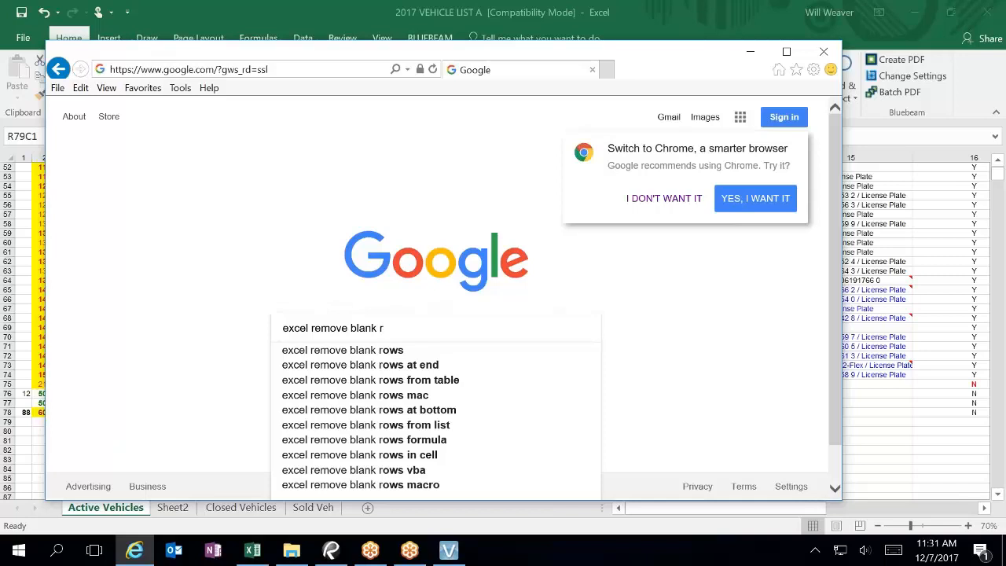
key(BackSpace)
text(ro)
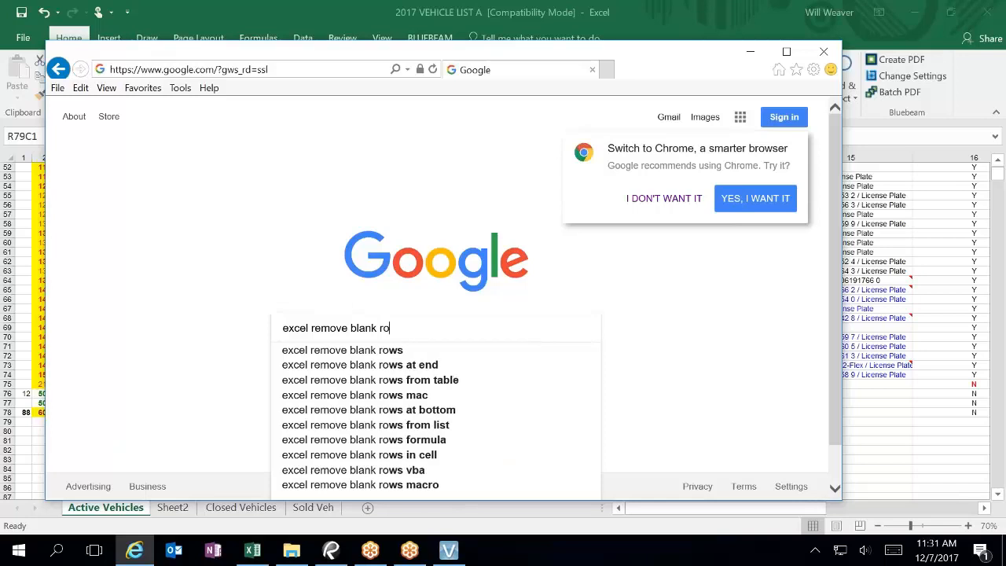
text(ws at bottom)
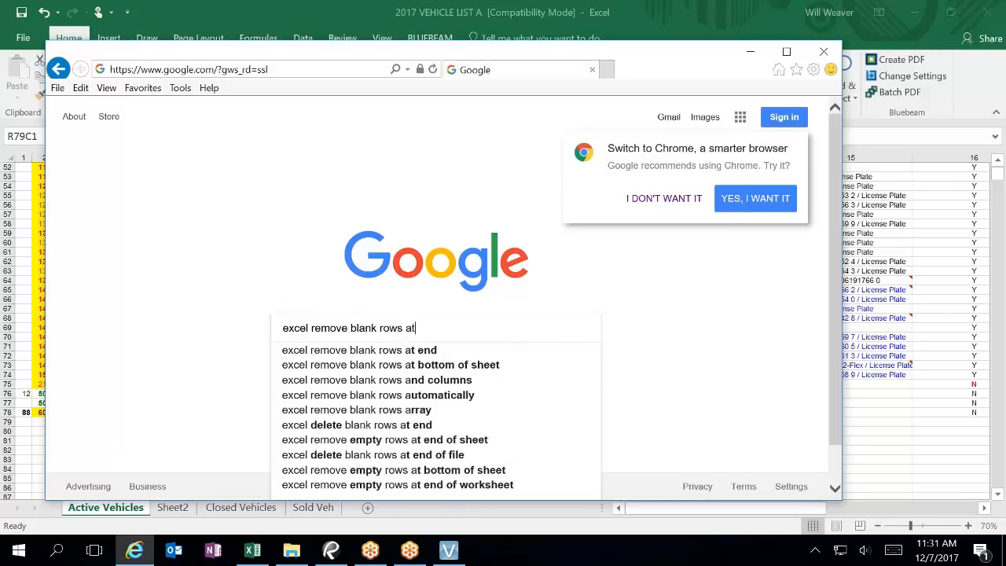
key(Return)
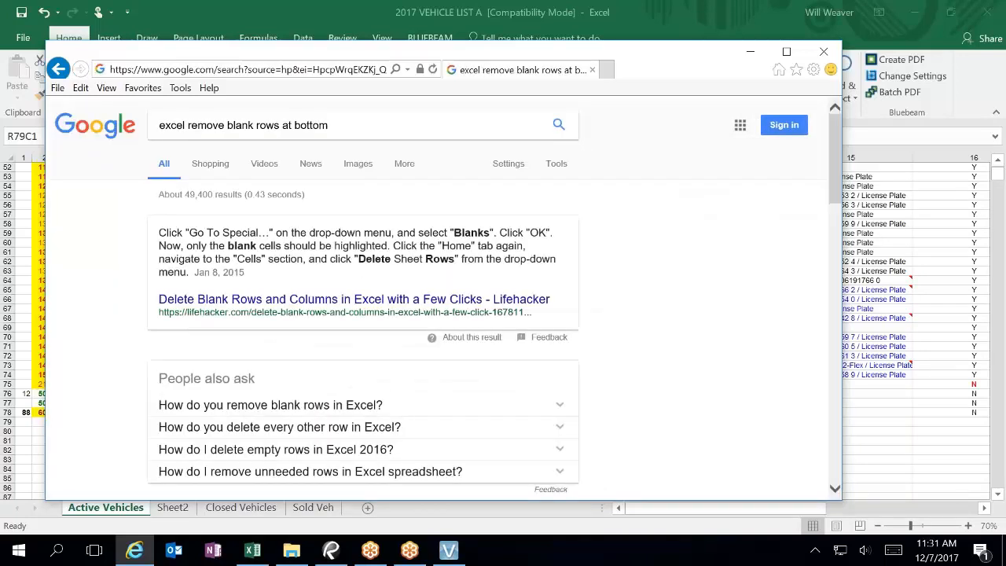
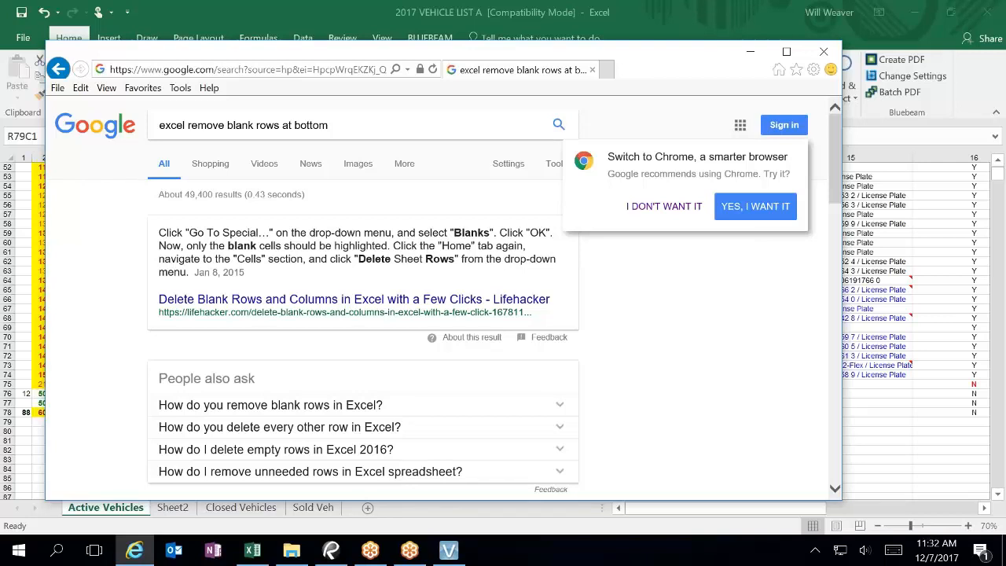
Step: Bring the 2017 VEHICLE LIST A workbook in Excel back in front of the search results
click(713, 10)
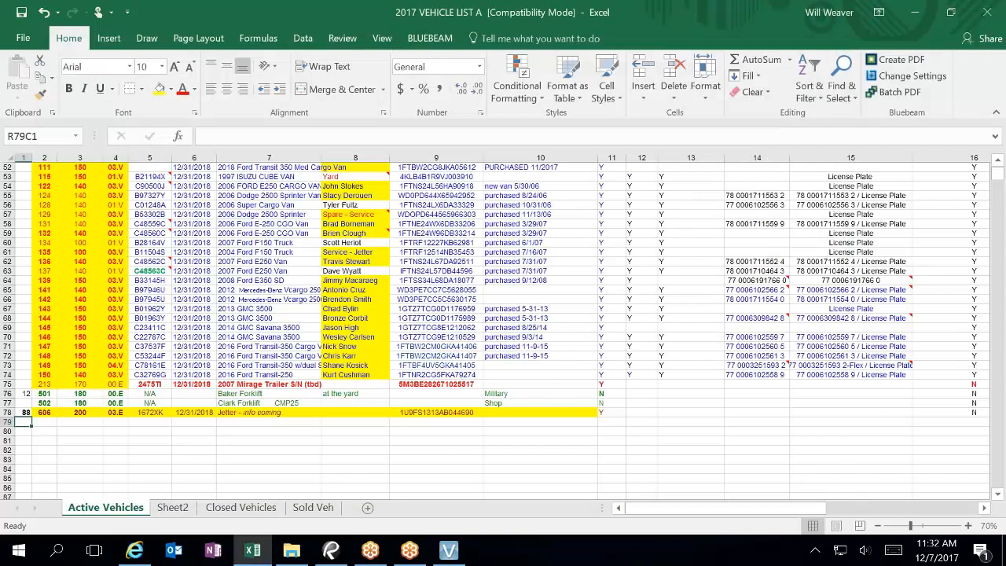
Step: Delete all empty sheet rows from row 79 to the bottom of the sheet
click(11, 421)
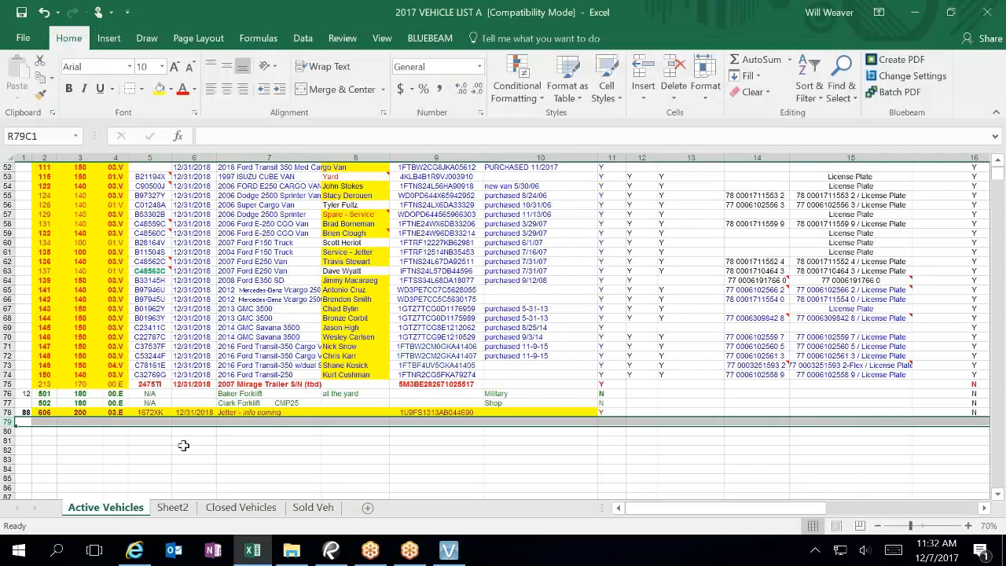
key(ctrl+shift+Down)
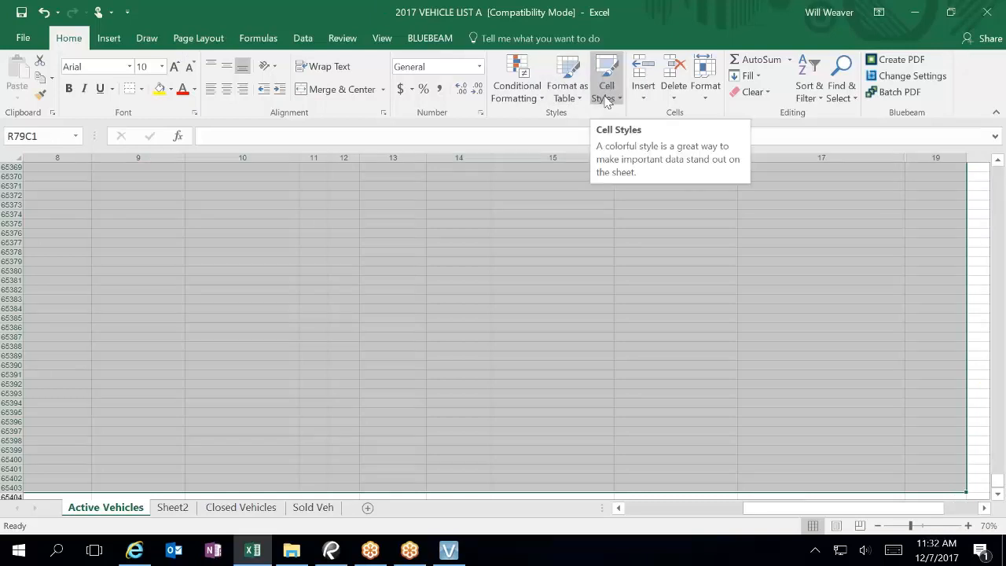
click(677, 99)
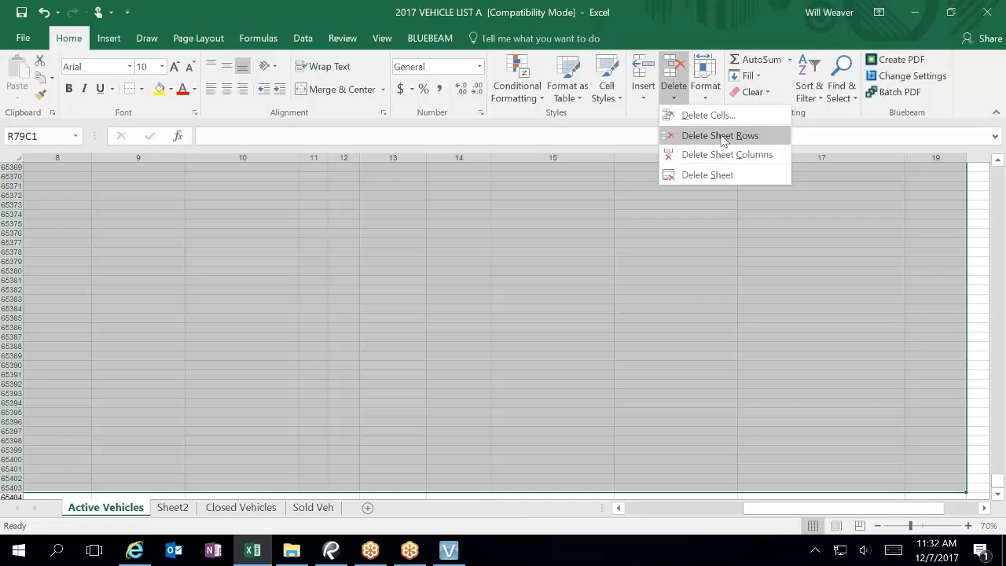
click(721, 138)
click(206, 382)
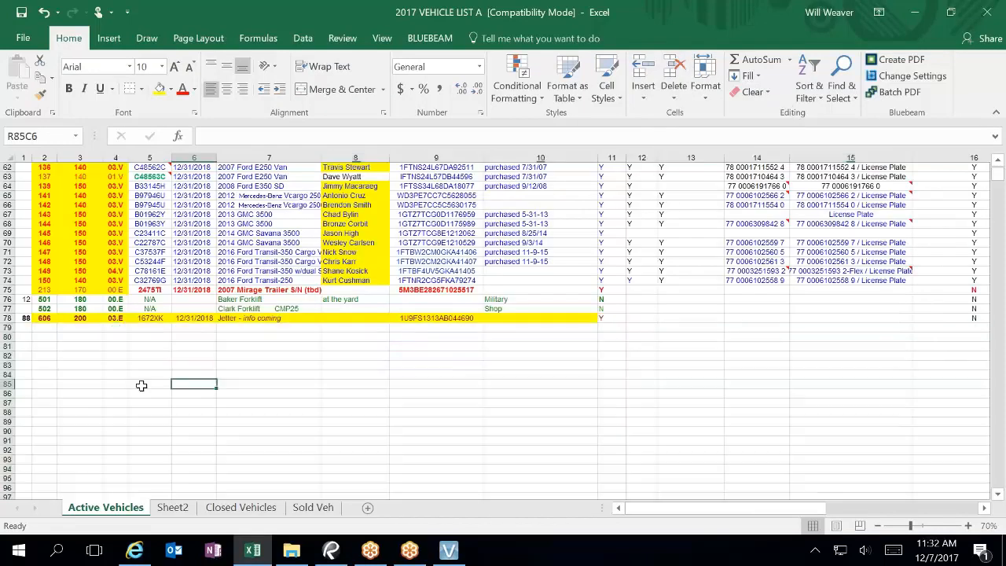
Step: Check the remaining range from R78C1 to the sheet's end, then return to the blank-row search results
click(22, 318)
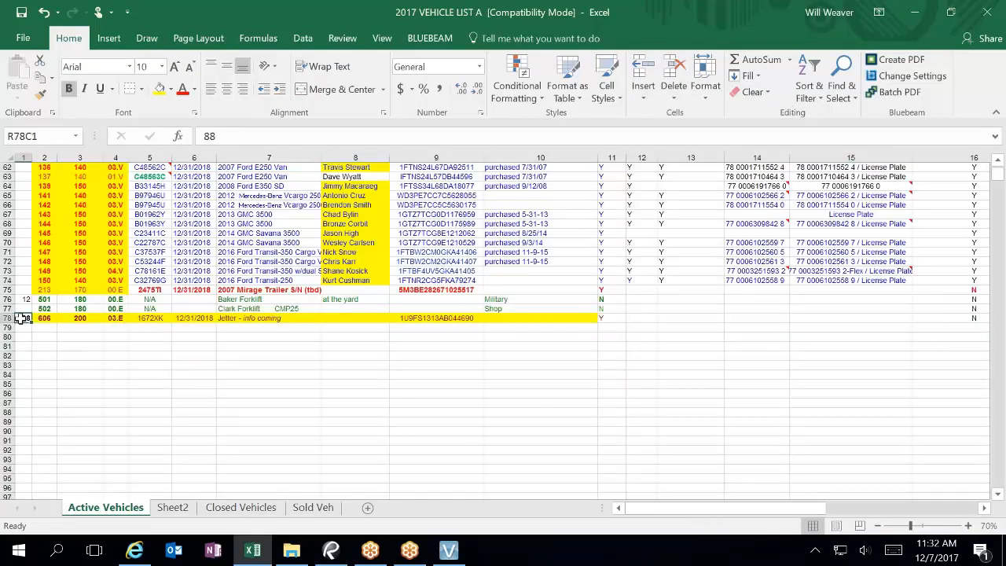
key(ctrl+shift+End)
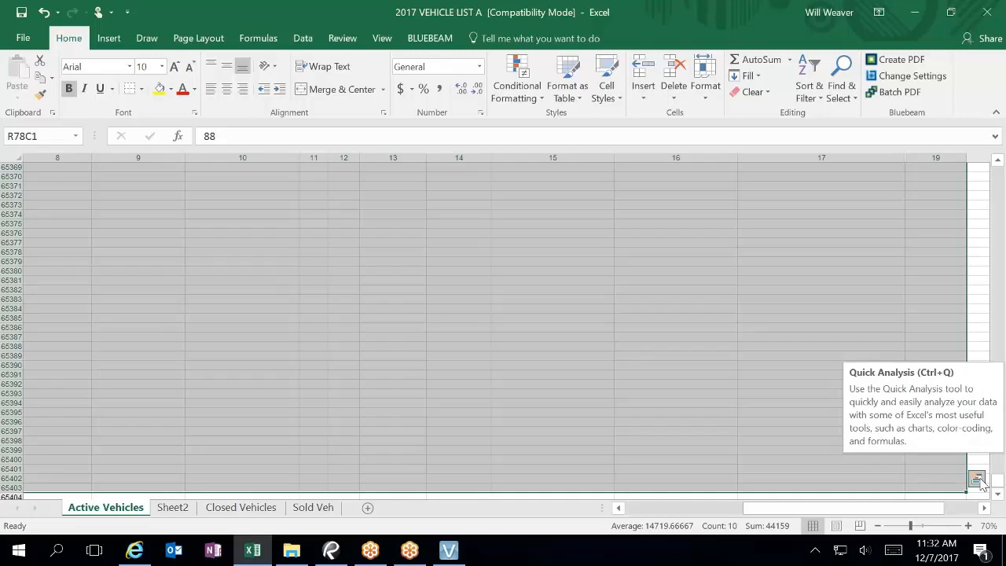
click(259, 337)
drag(641, 512, 624, 512)
scroll(473, 458, up, 2)
scroll(476, 454, down, 16)
scroll(603, 440, down, 15)
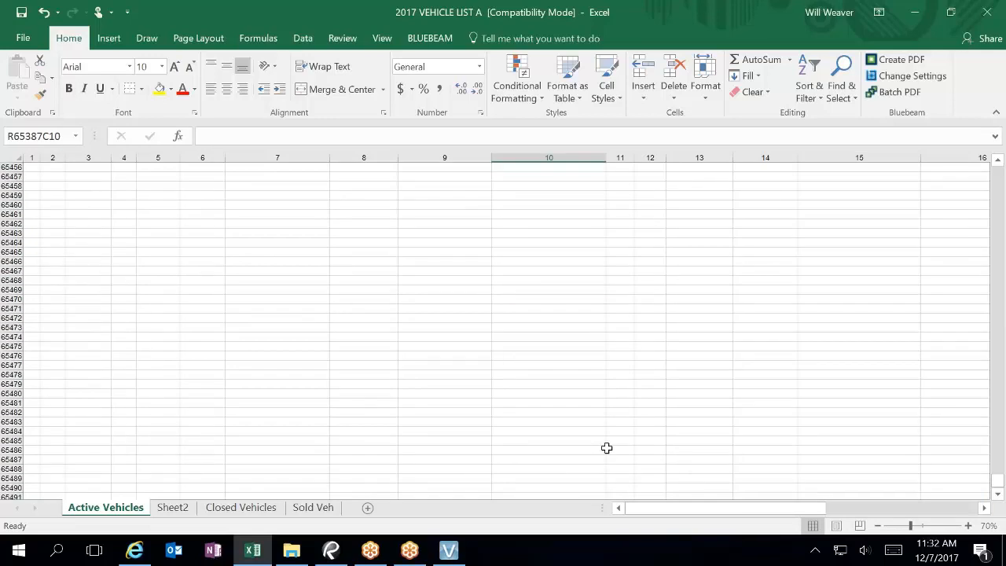
drag(994, 479, 982, 151)
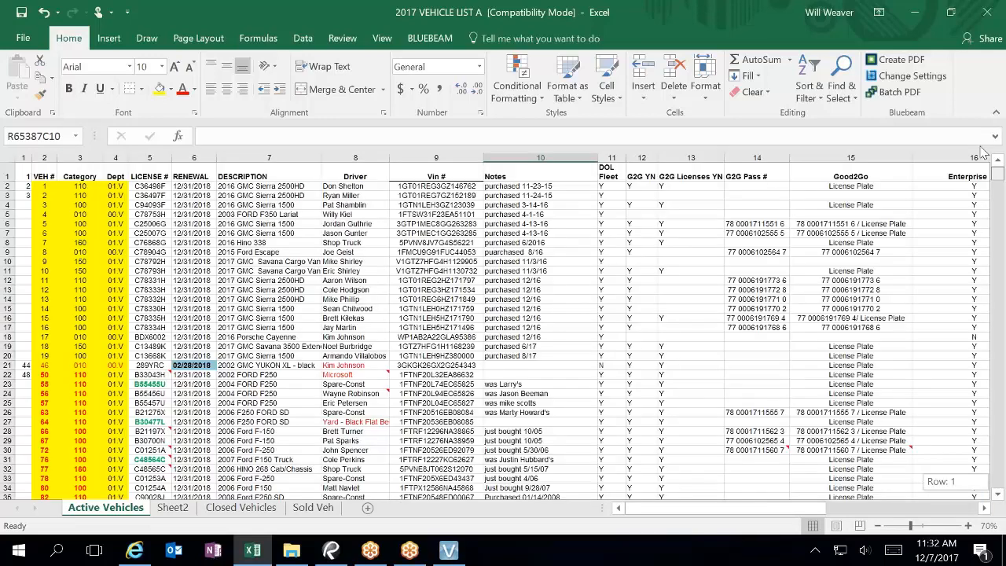
click(134, 549)
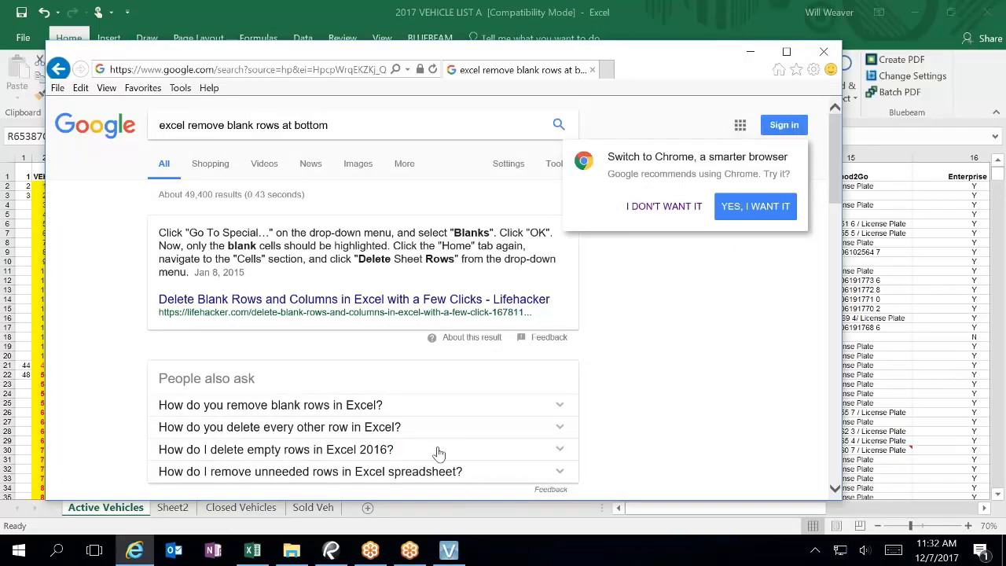
Step: Read the expanded answer on removing unneeded rows, then return to the vehicle workbook
scroll(440, 454, down, 1)
click(370, 416)
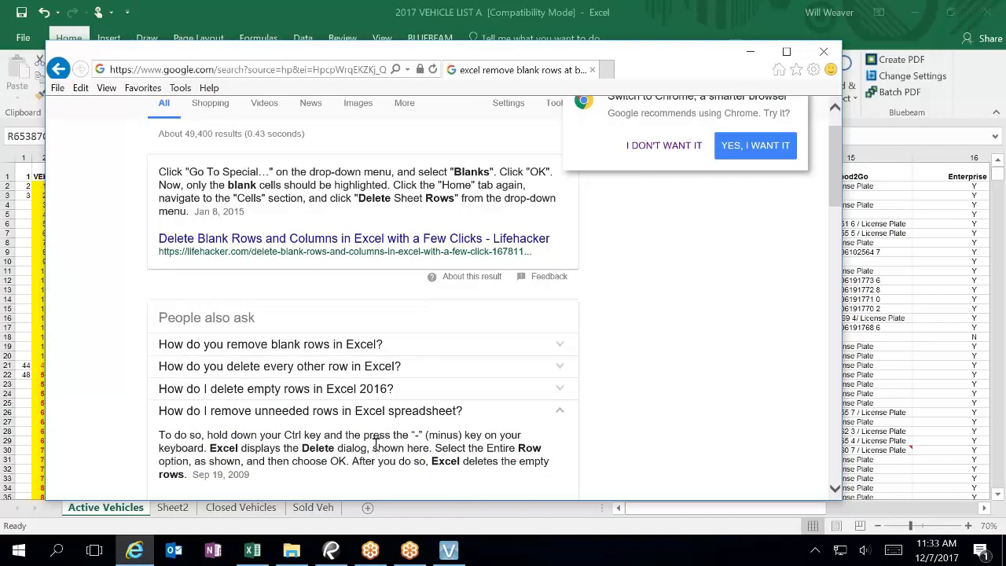
scroll(448, 386, down, 5)
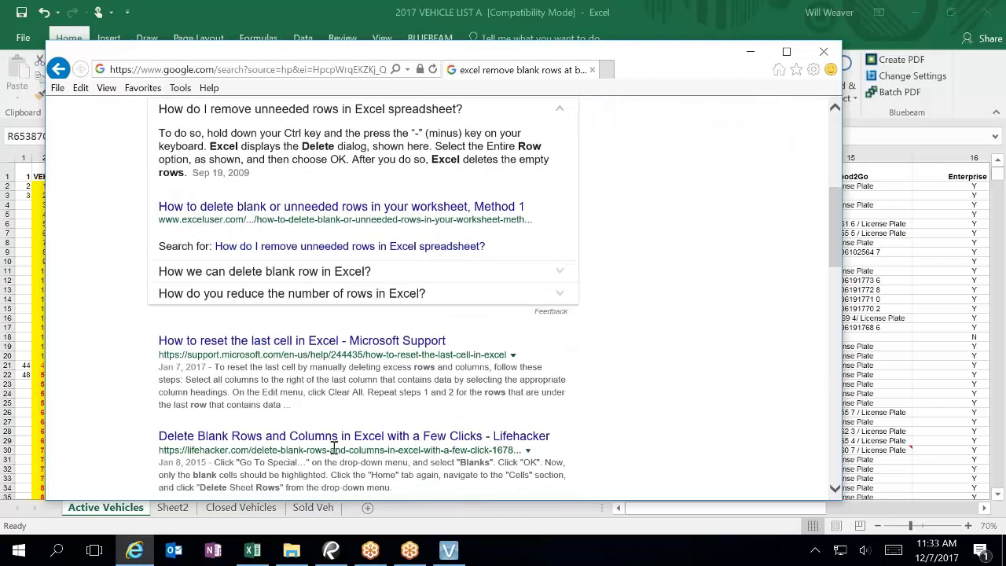
scroll(471, 444, down, 3)
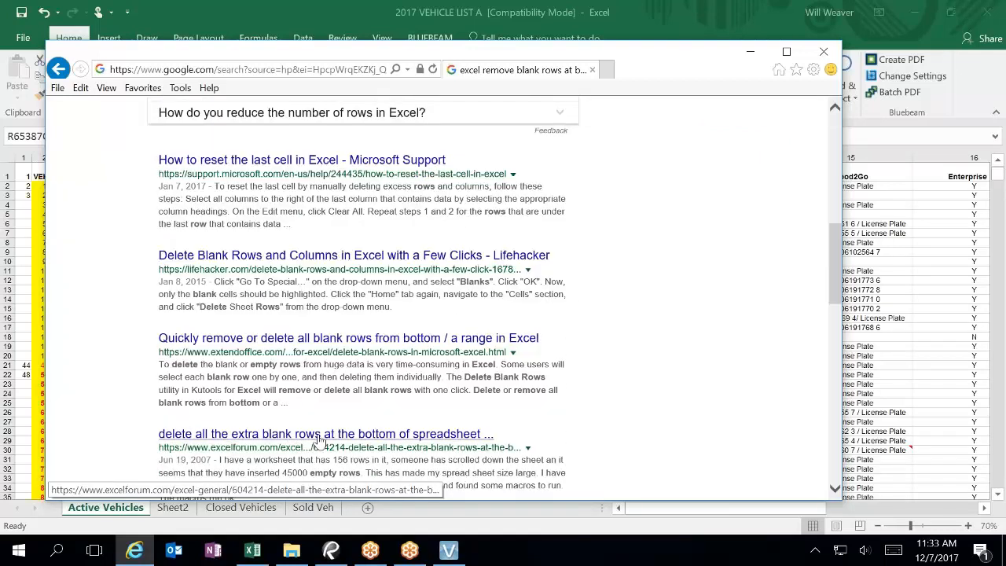
key(alt+Tab)
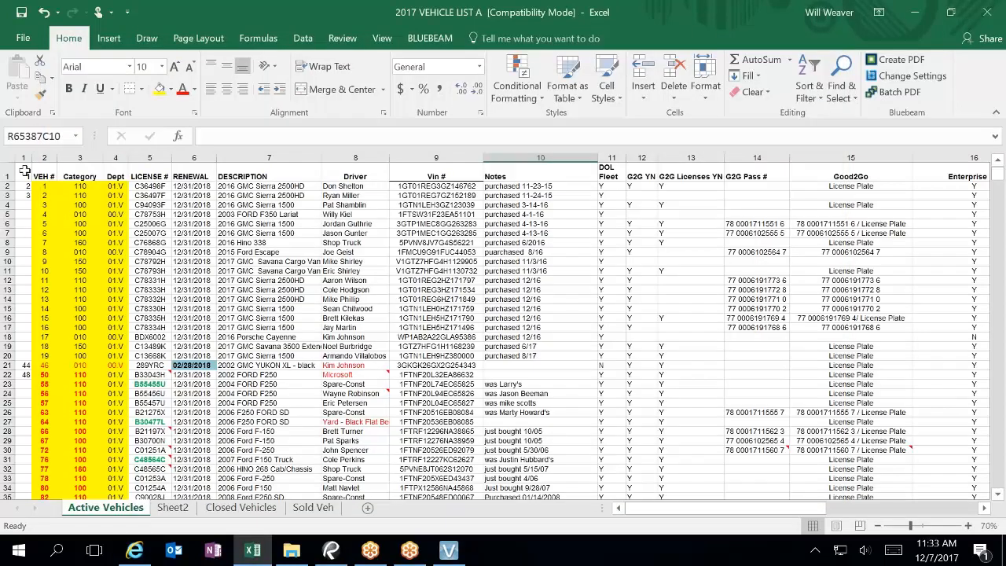
Step: Select the vehicle data range R1C1 through R78C19 and copy it
click(26, 171)
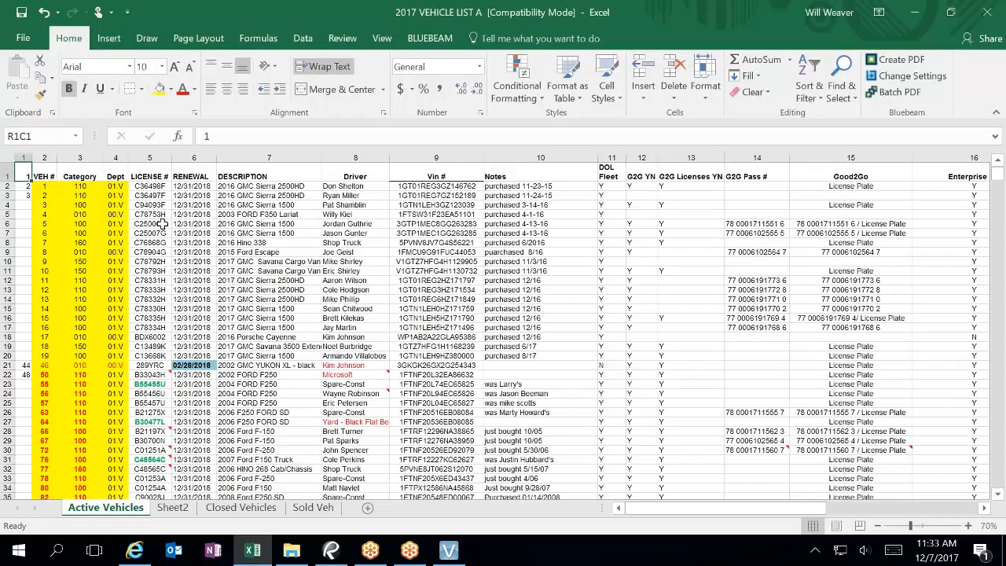
key(ctrl+shift+End)
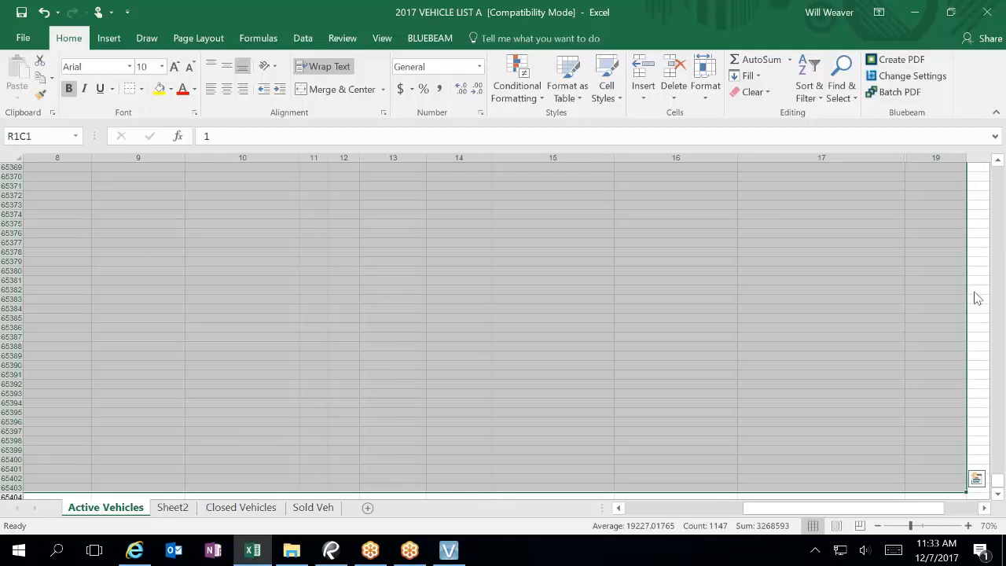
drag(997, 479, 999, 177)
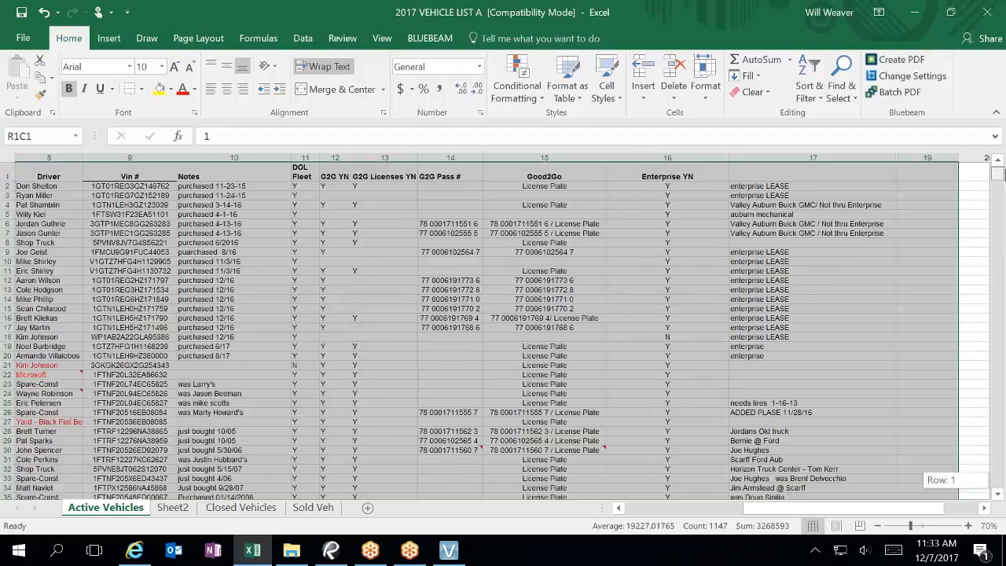
scroll(999, 489, down, 20)
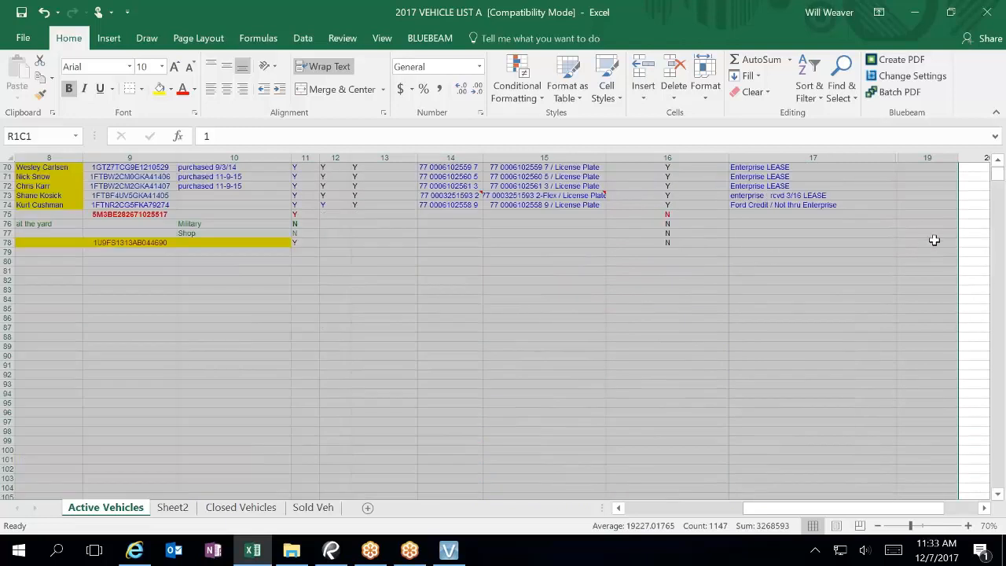
click(927, 245)
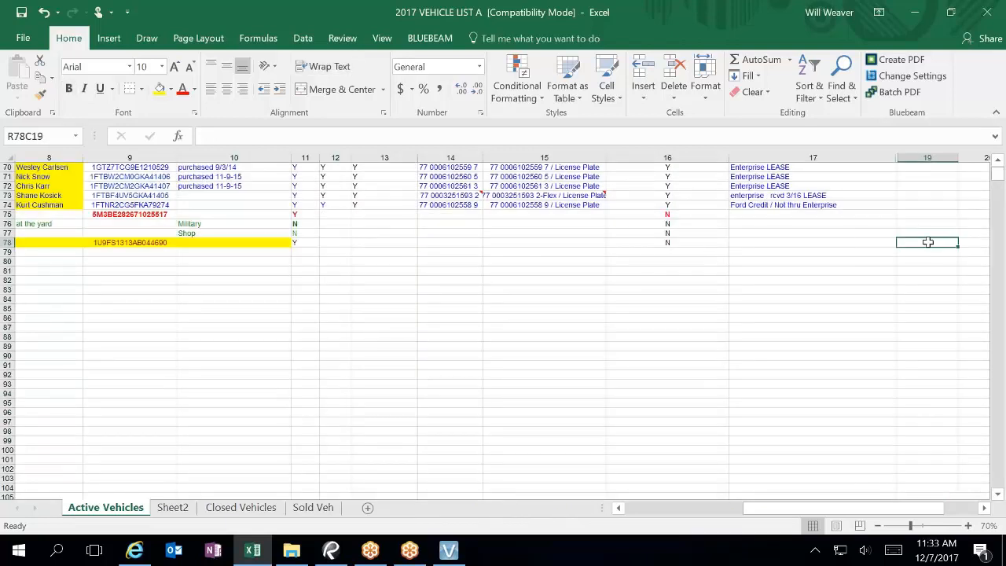
drag(927, 242, 9, 154)
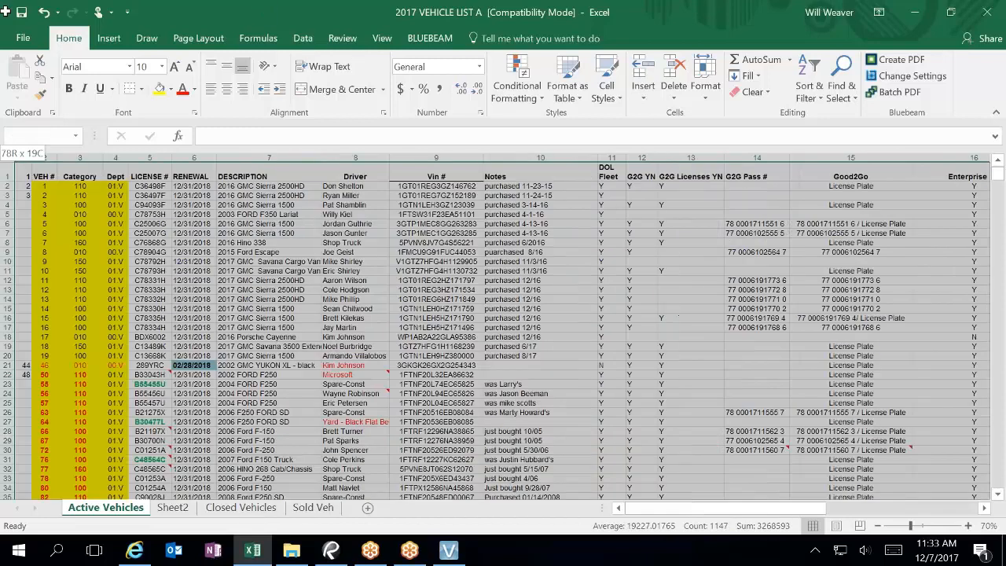
drag(5, 11, 5, 11)
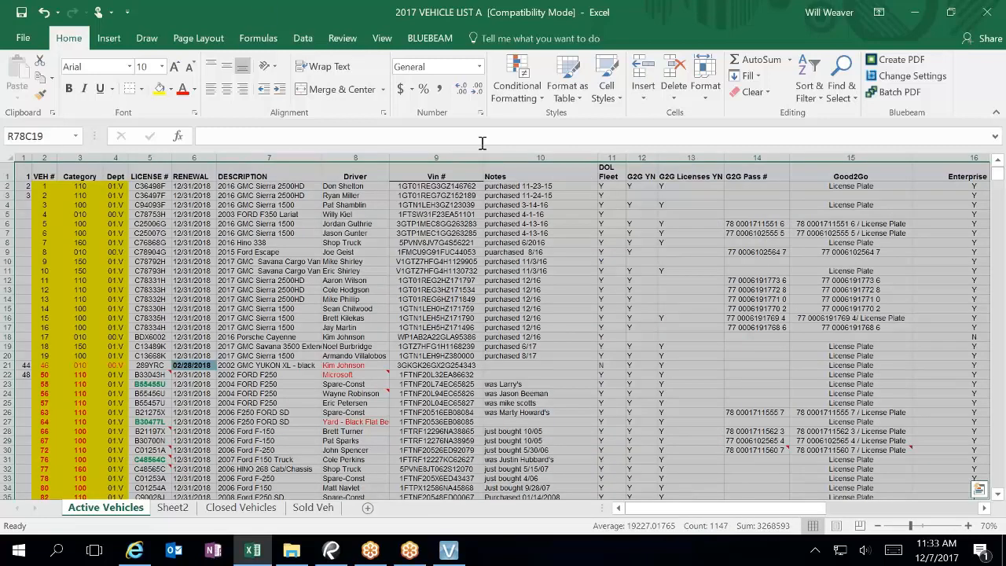
key(ctrl+c)
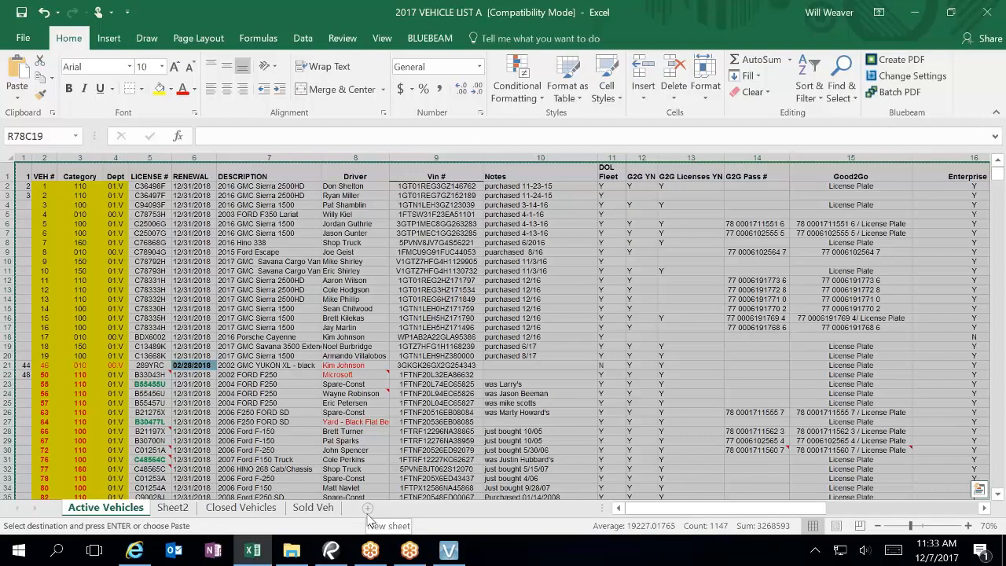
Step: Paste the data into R1C1 of new Sheet3, AutoFit all columns, and save
click(367, 510)
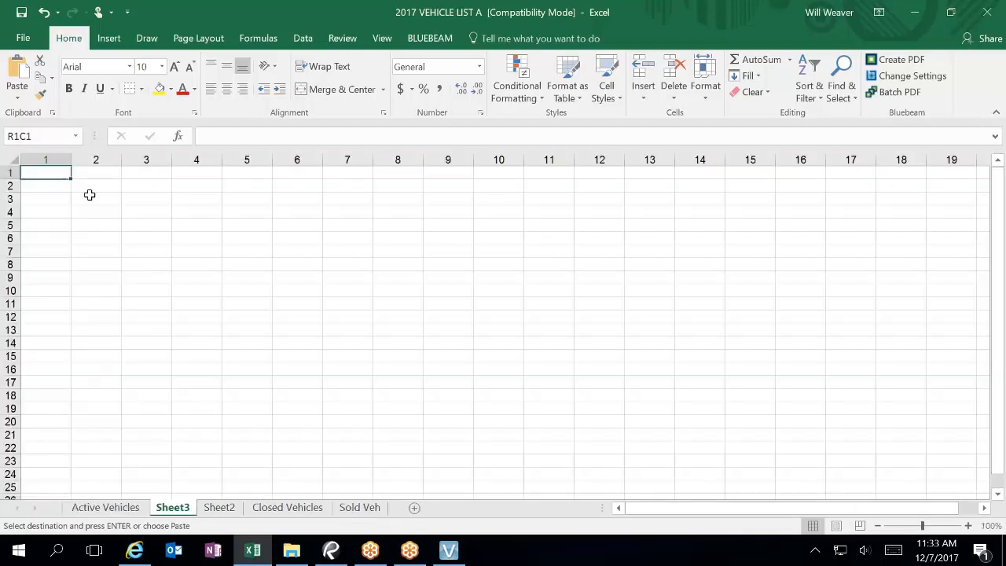
click(60, 183)
click(58, 175)
key(ctrl+v)
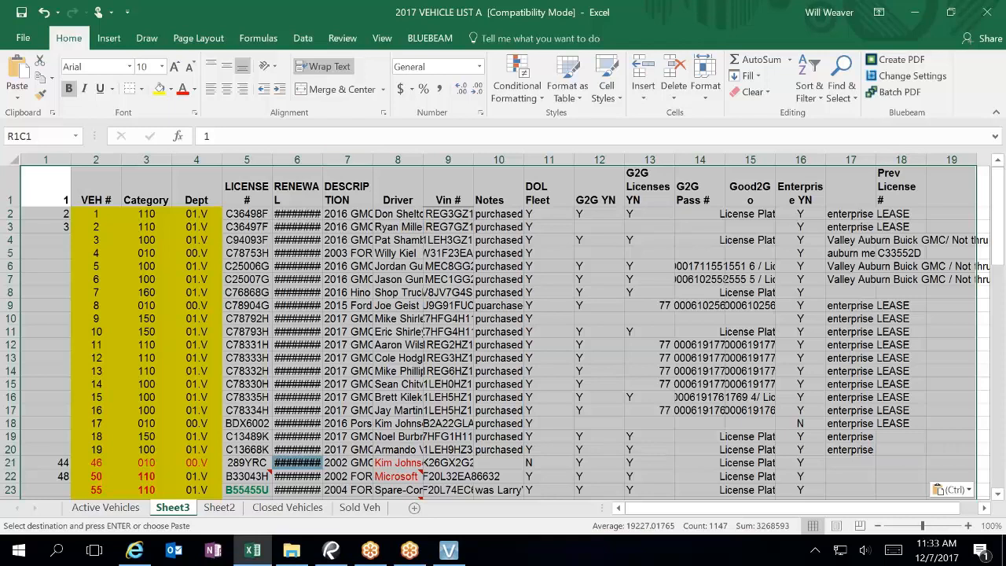
double_click(322, 159)
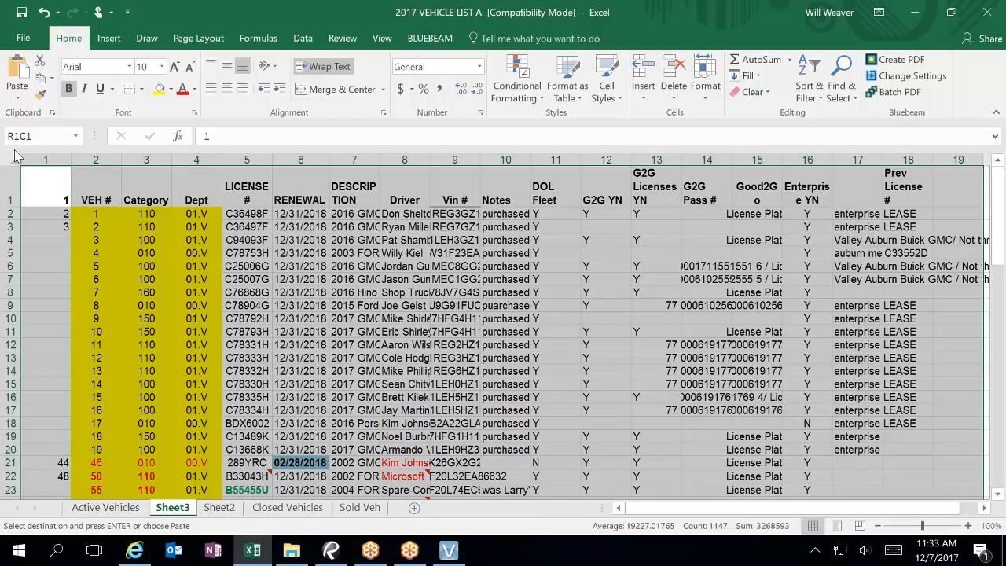
double_click(71, 159)
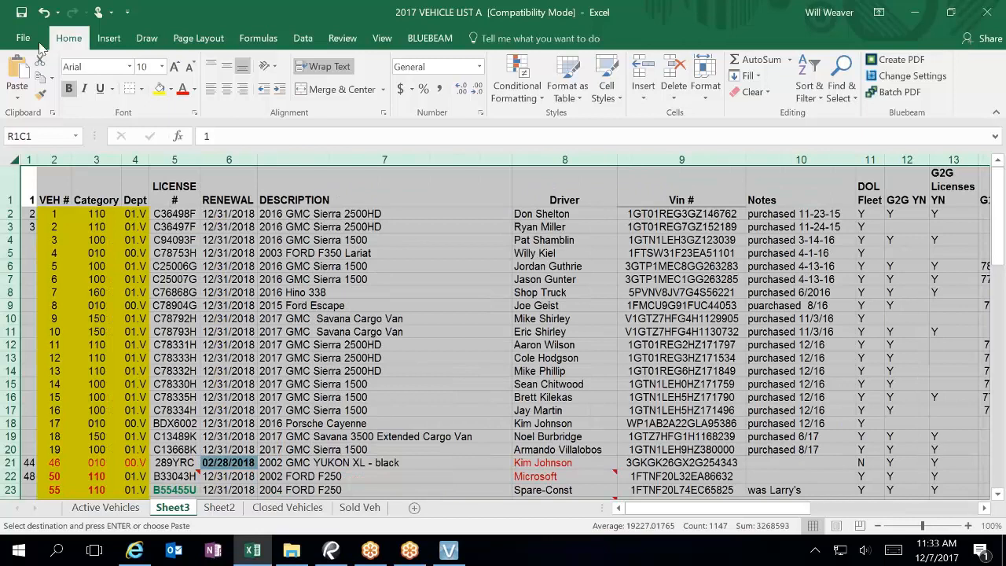
click(23, 12)
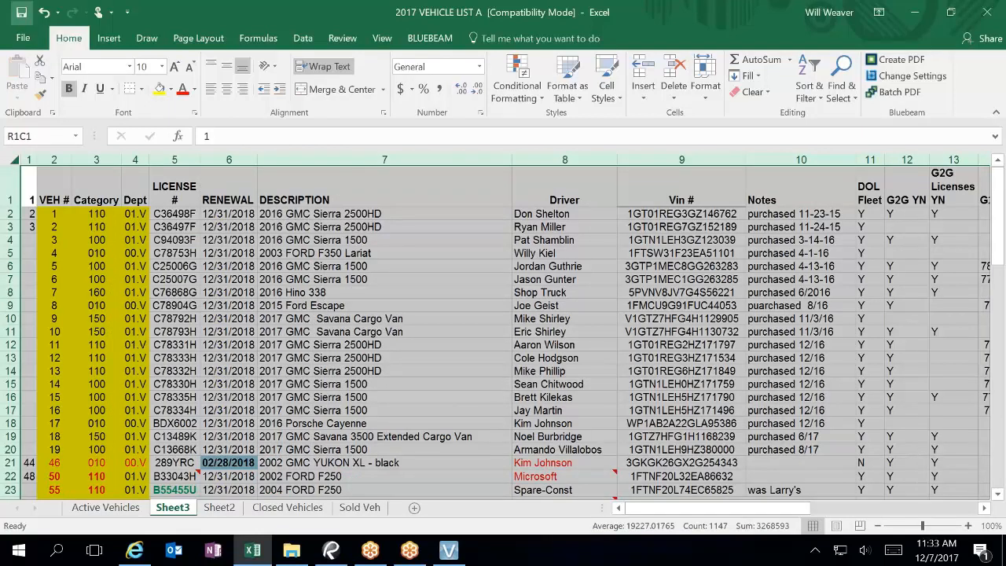
Step: Save the active sheet as tab-delimited text 'Copy of 2017 VEHICLE LIST A_REV20', then close Excel
click(24, 38)
click(31, 166)
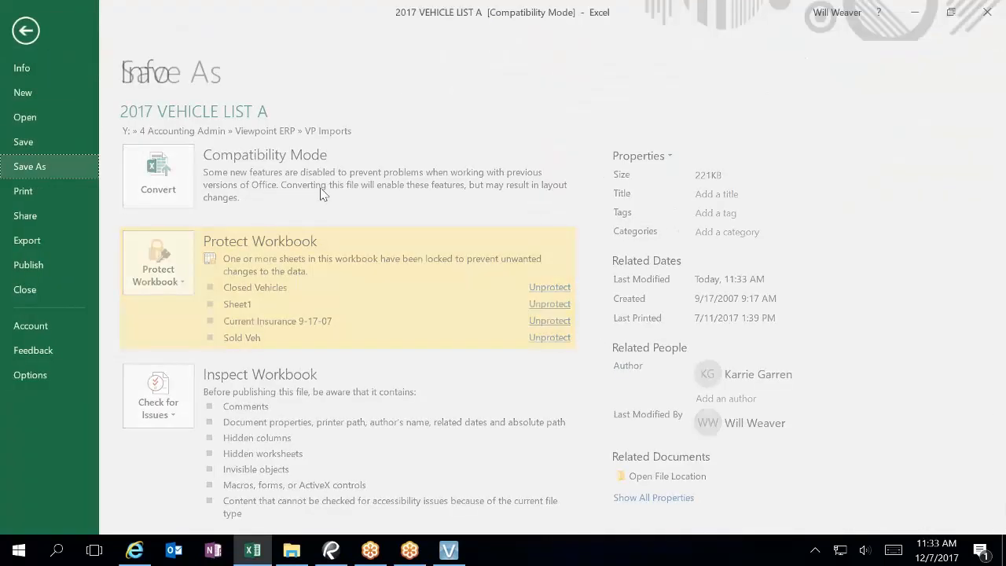
click(499, 155)
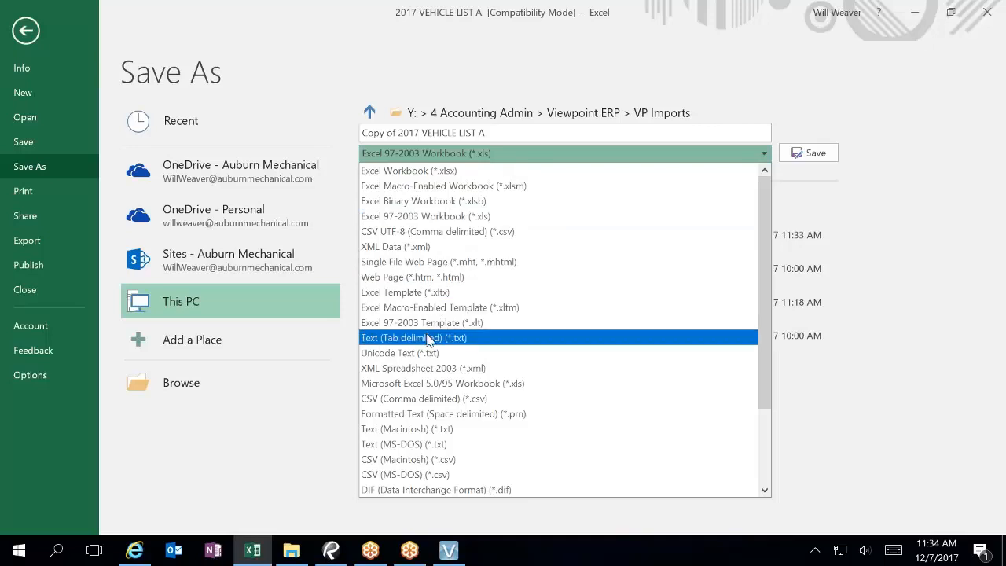
key(Escape)
click(514, 133)
click(514, 133)
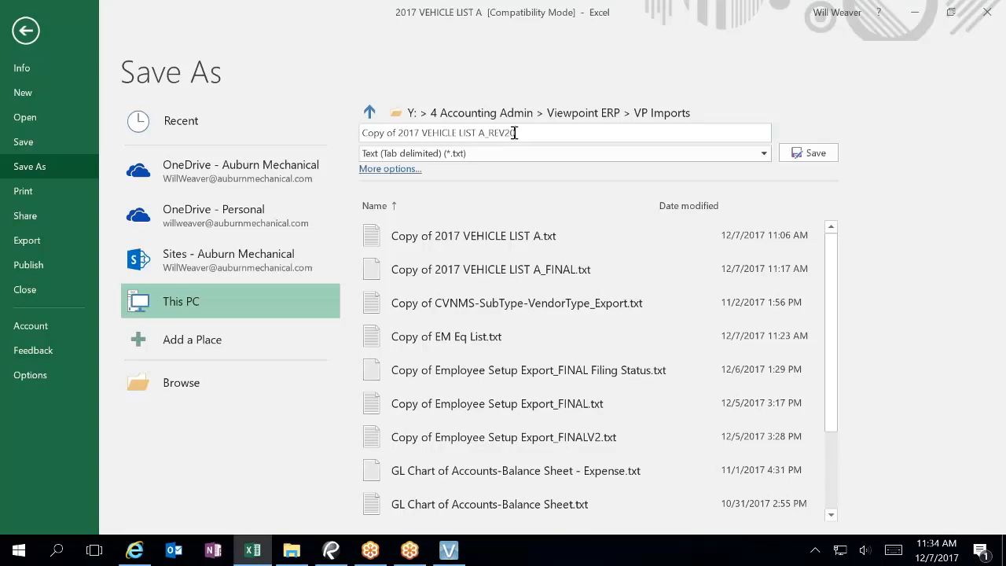
click(824, 155)
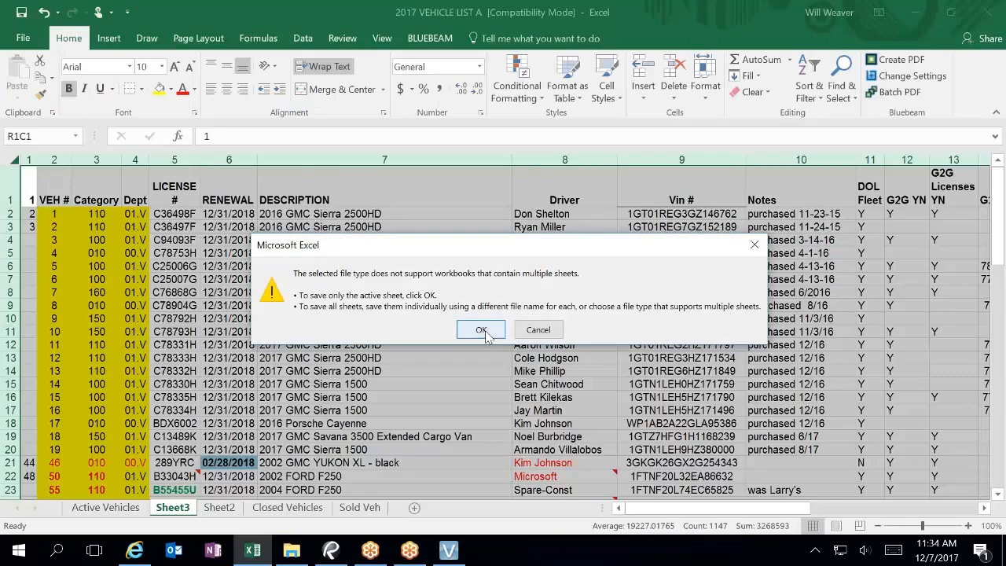
click(480, 332)
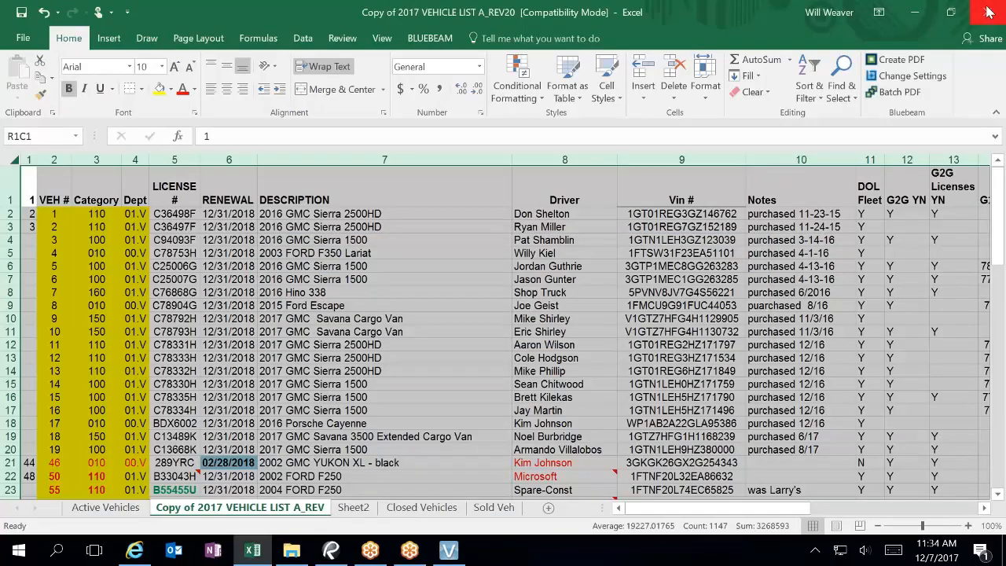
click(988, 11)
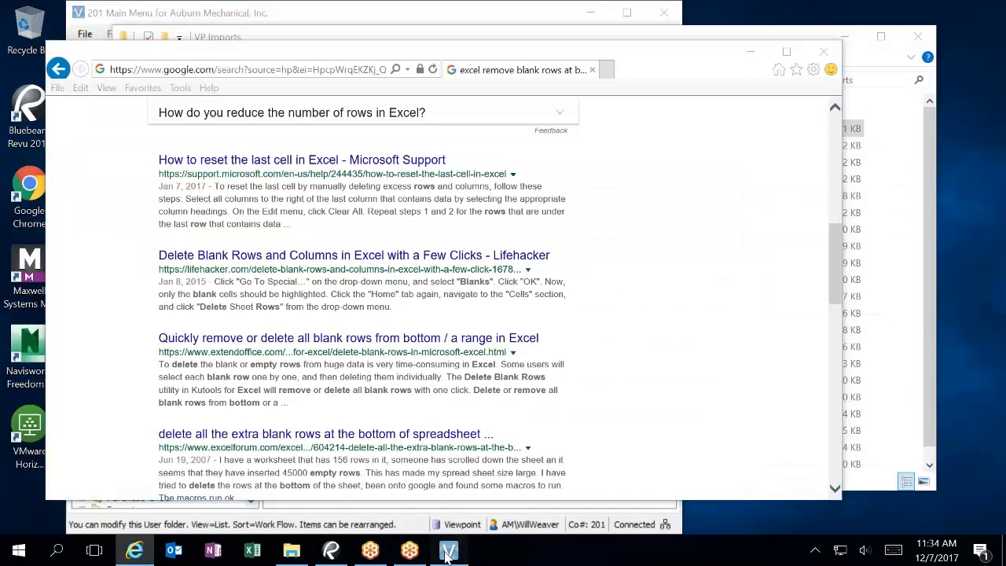
Step: Open IM Import with ImportID EM1 and the EM Equip template
click(439, 550)
double_click(300, 231)
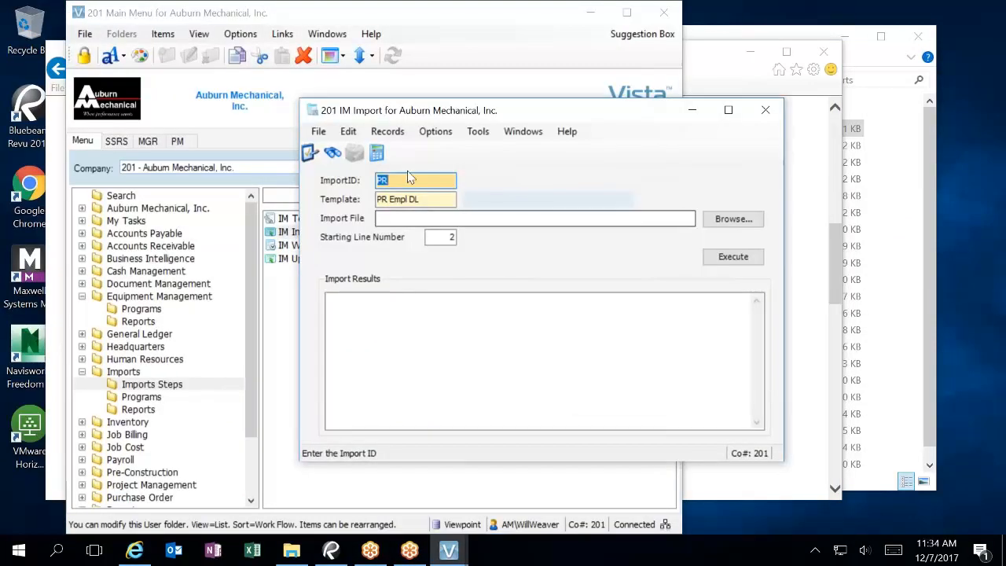
text(EM)
key(Tab)
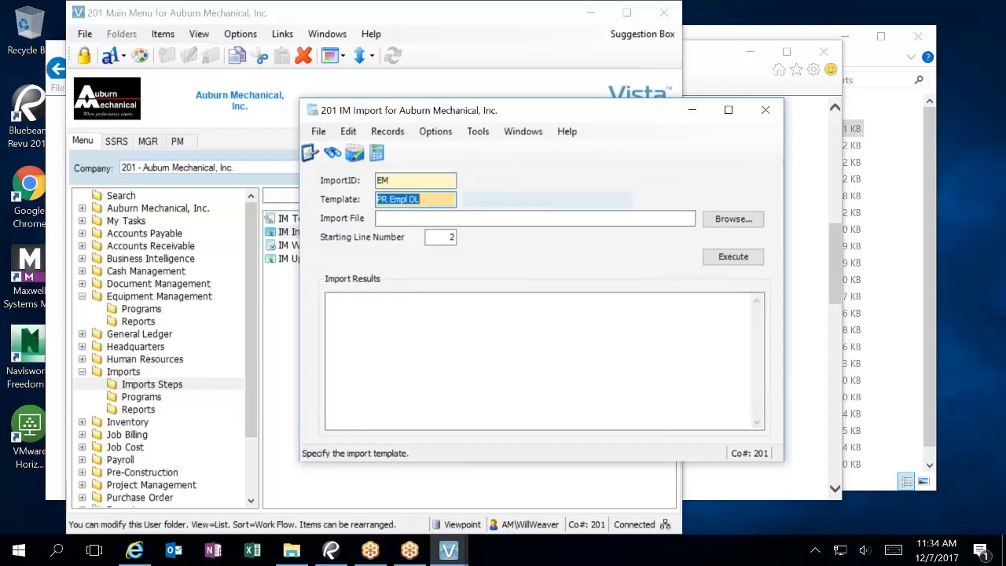
key(F4)
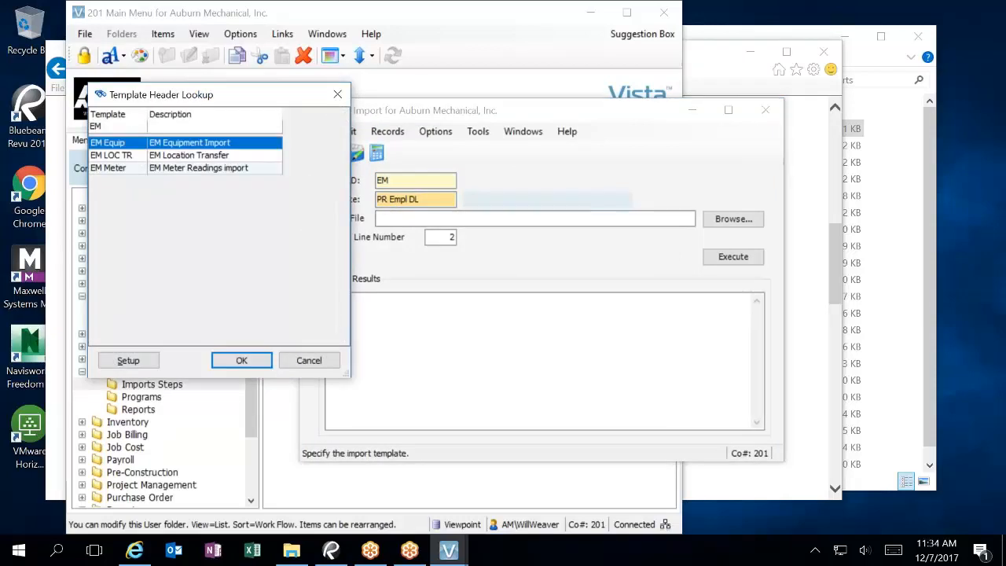
key(Return)
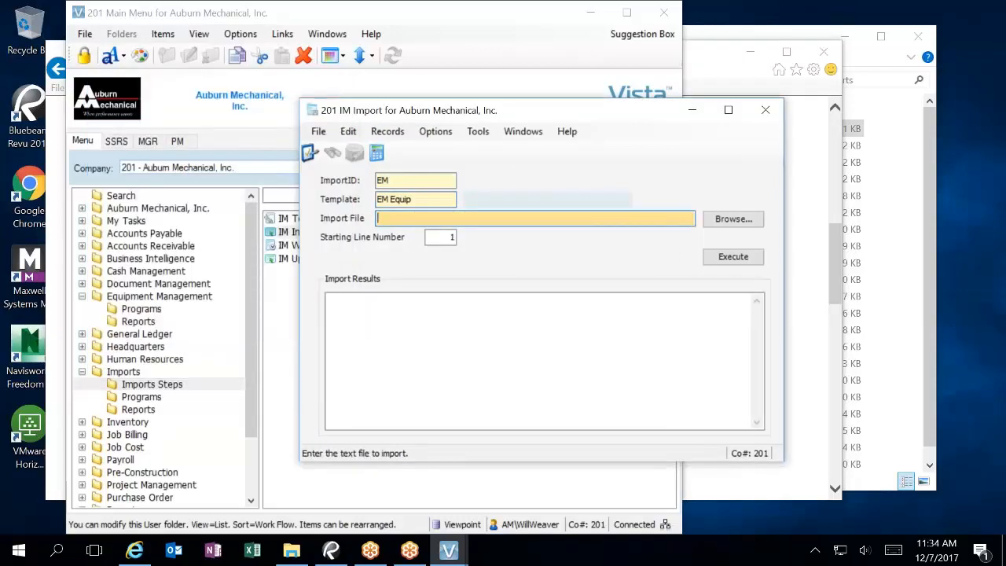
click(402, 178)
text(1)
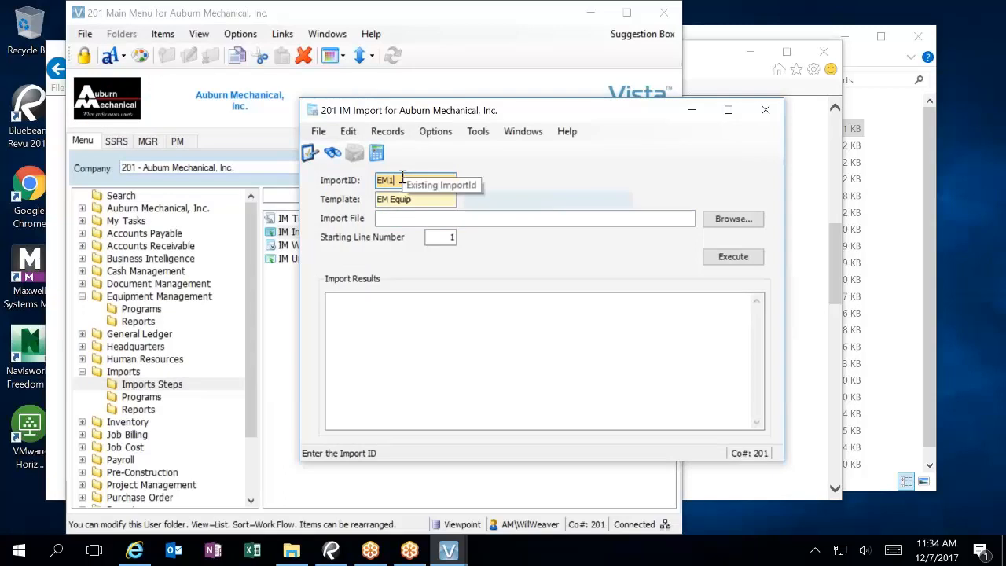
Step: Choose the Copy of 2017 VEHICLE LIST A_REV20 file and edit the starting line number
click(742, 218)
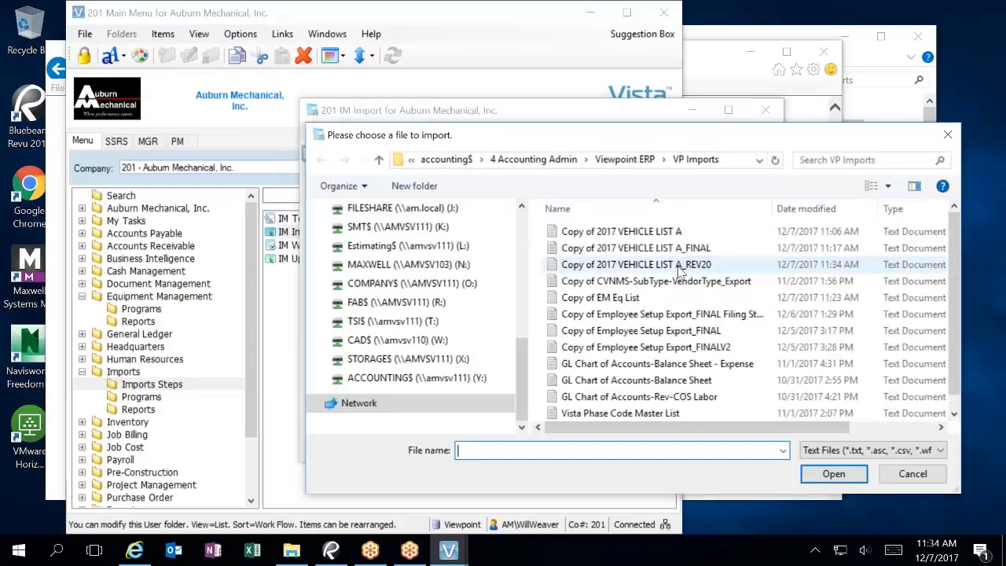
click(668, 264)
click(834, 473)
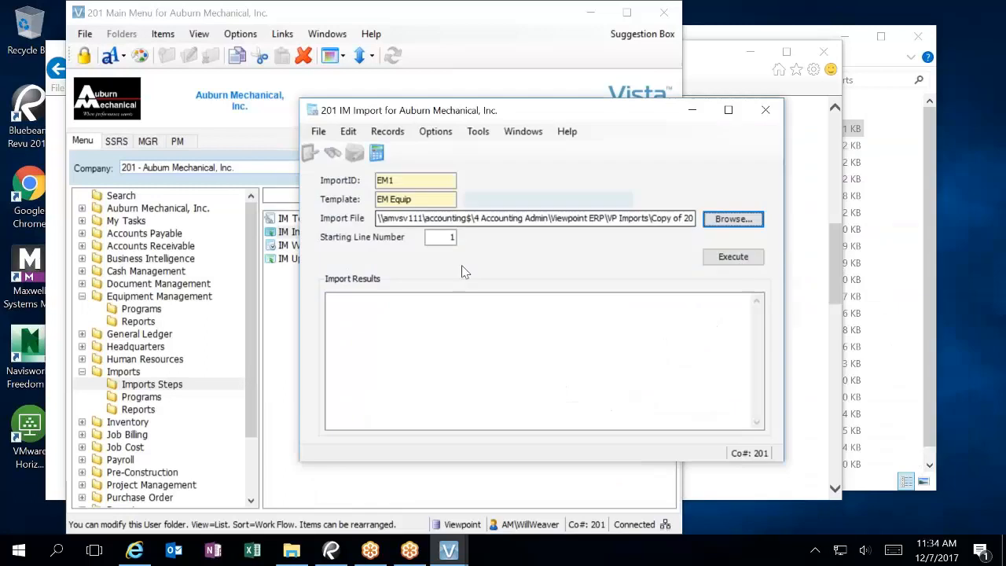
click(451, 239)
text(1)
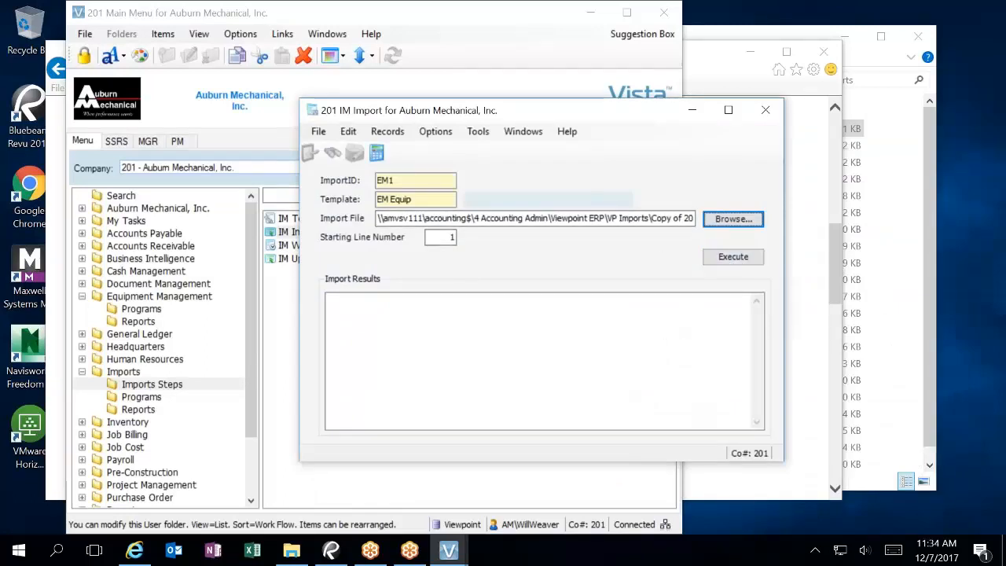
click(446, 239)
Step: Set starting line 2, run the EM1 import into 77 records, dismiss the errors, and close IM Import
text(2)
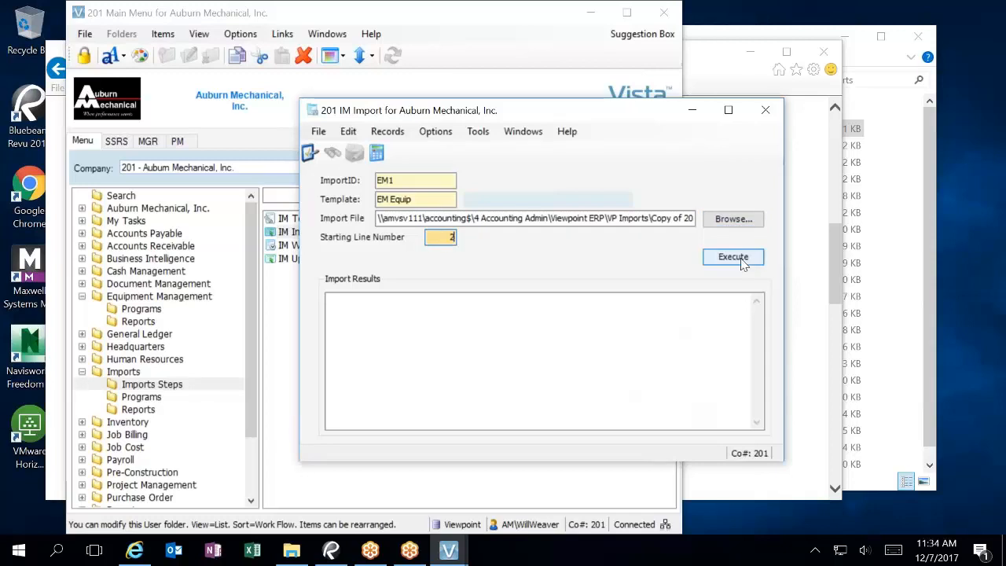
click(745, 259)
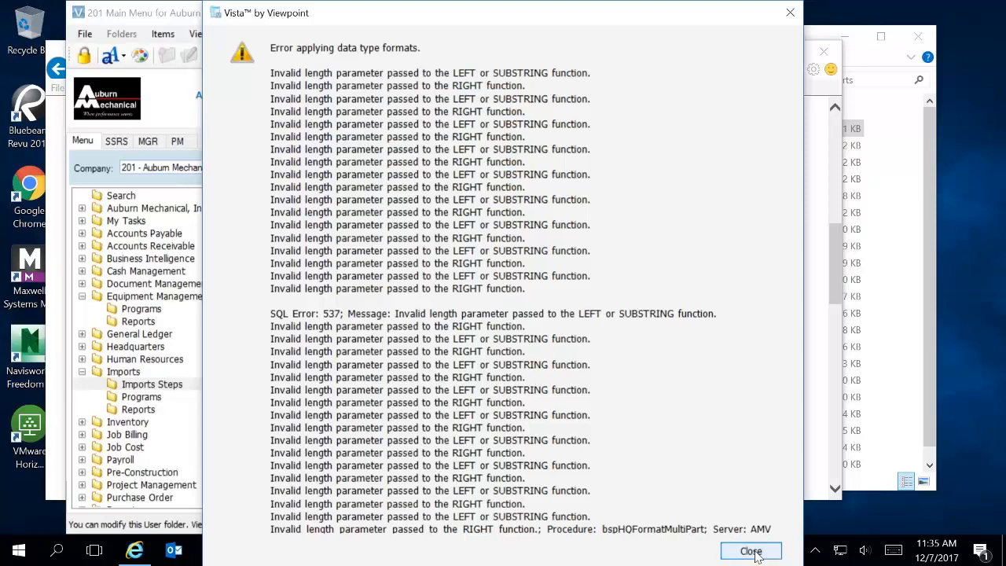
click(751, 551)
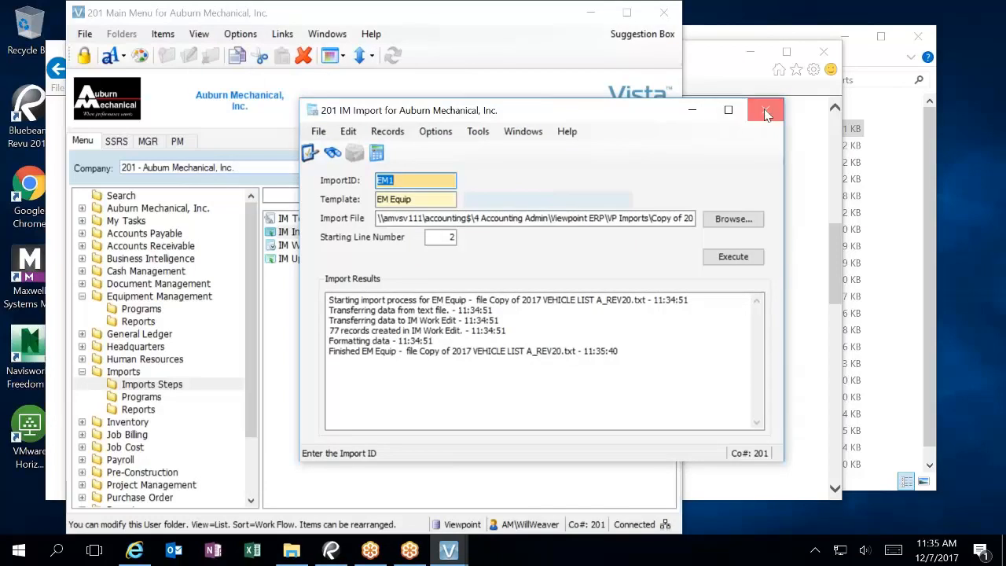
click(766, 112)
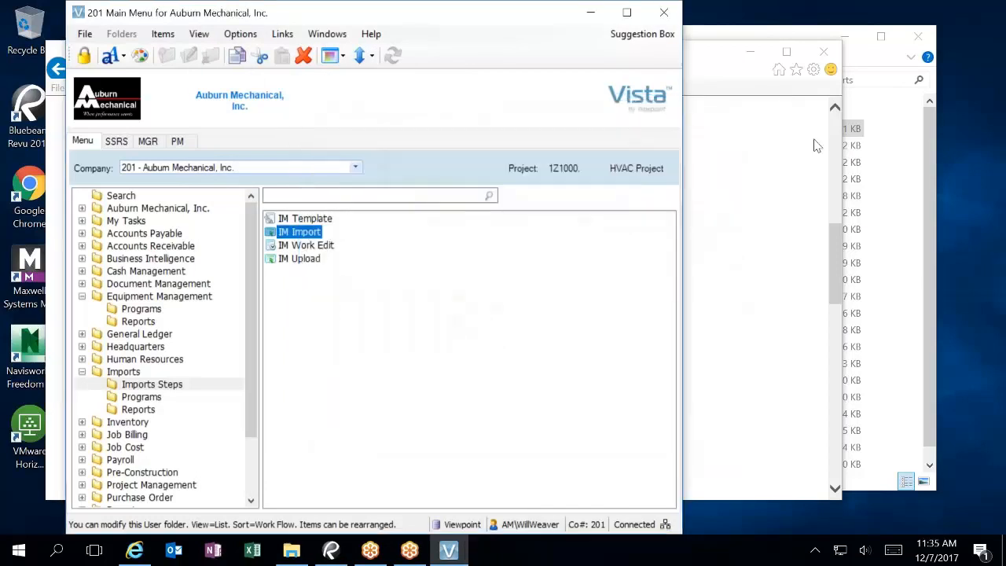
Step: Open IM Work Edit for EM1 and review the first records' fields, including the VIN upload value
double_click(306, 245)
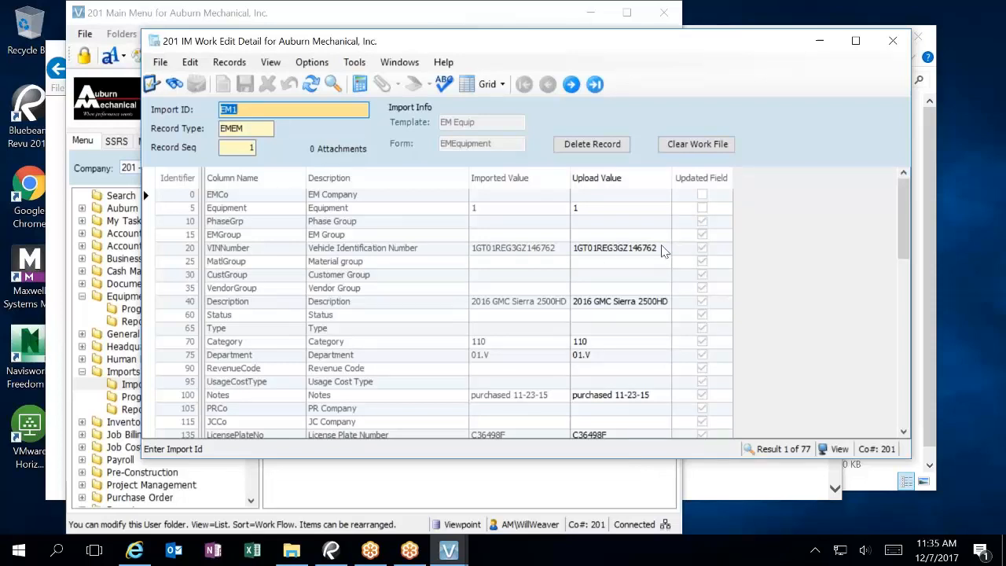
click(662, 248)
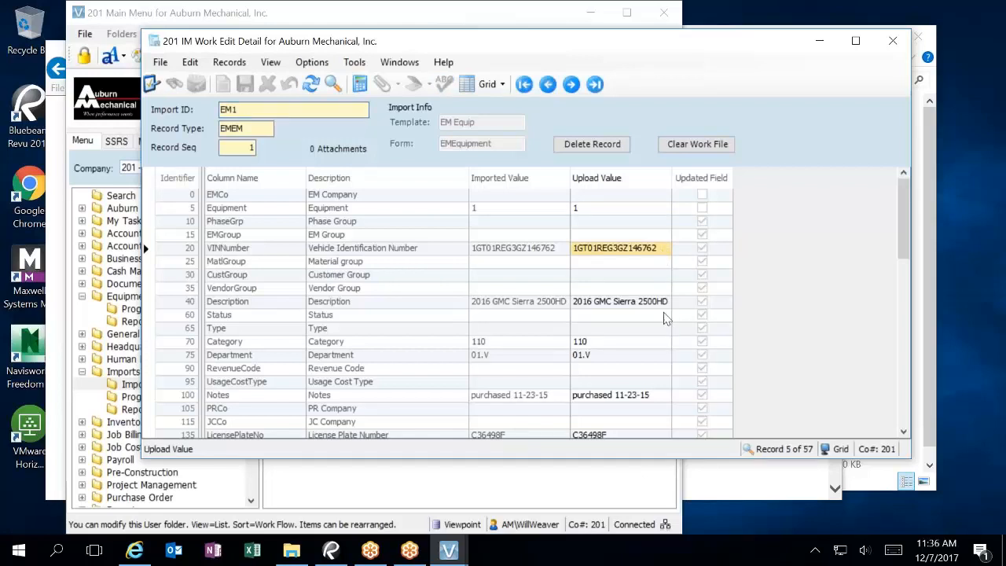
scroll(659, 371, down, 2)
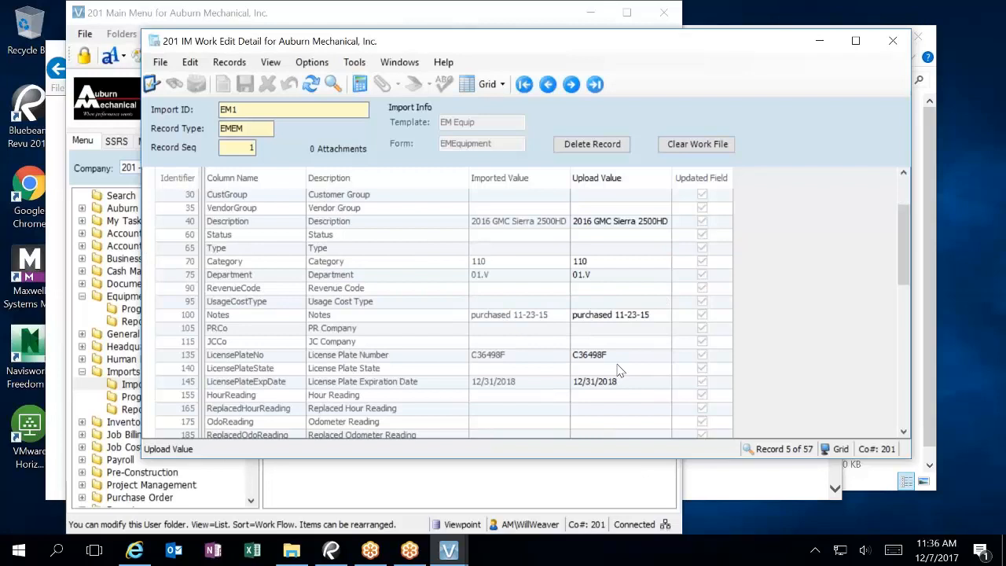
scroll(620, 372, down, 5)
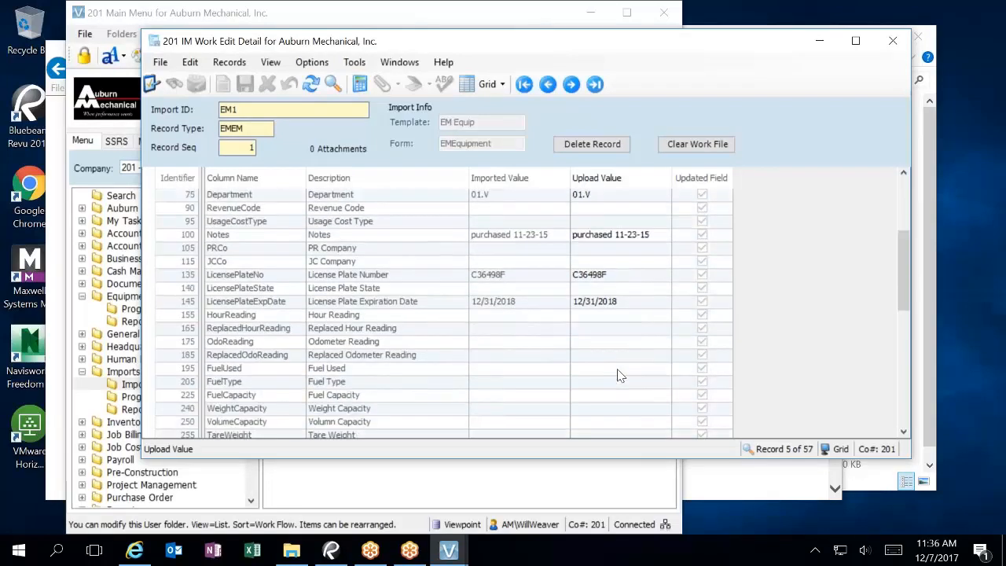
scroll(620, 376, down, 6)
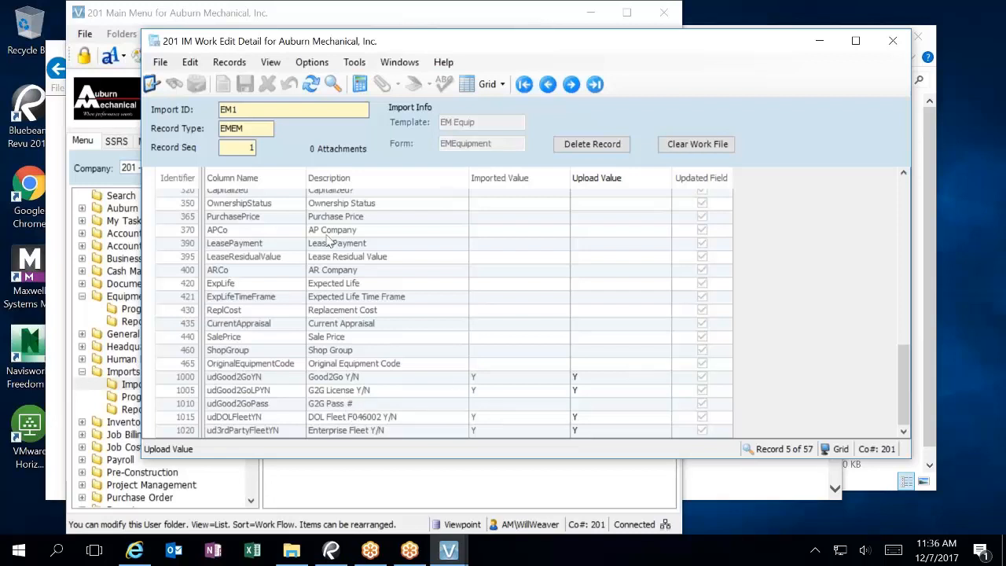
click(575, 82)
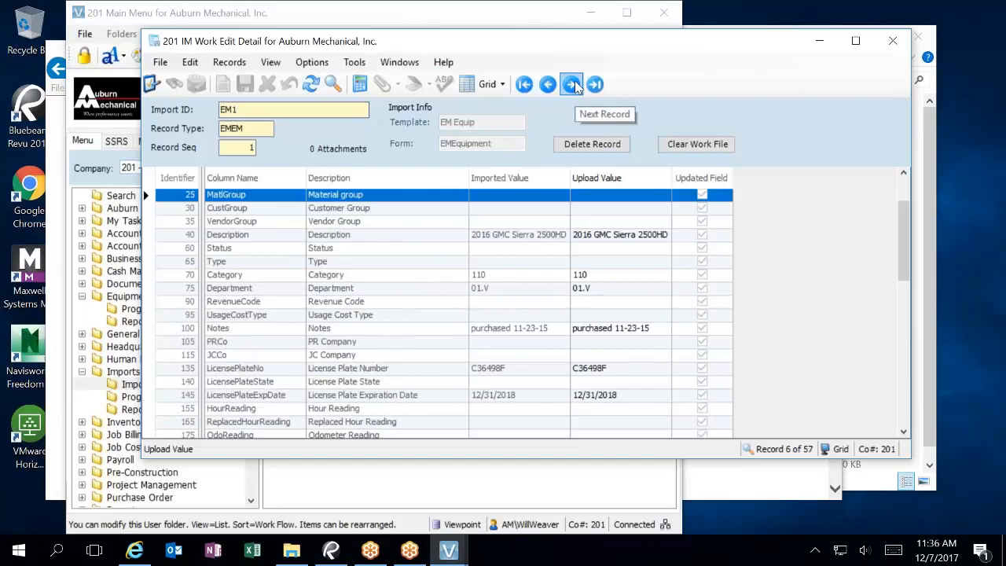
click(575, 82)
drag(903, 235, 915, 404)
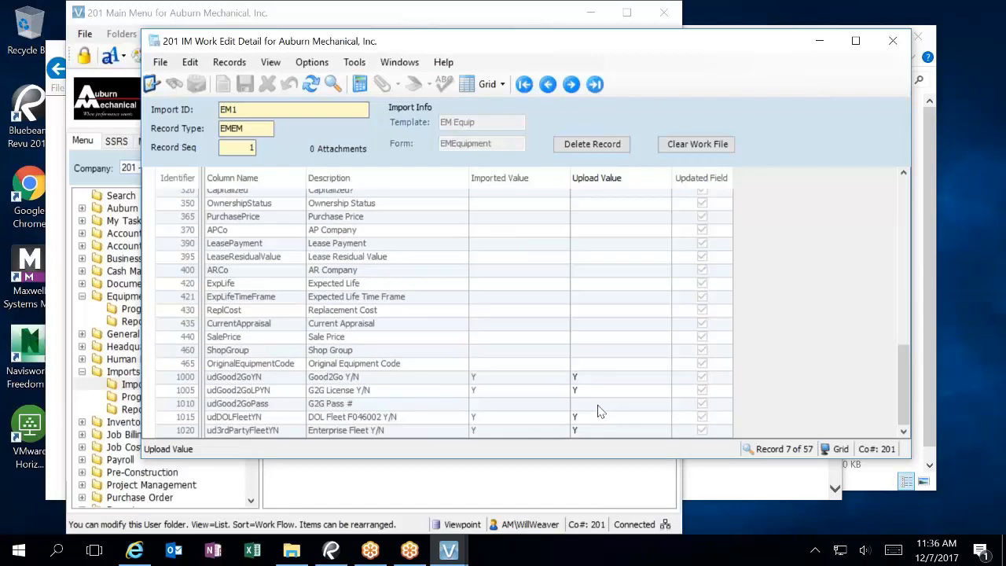
Step: Step through imported records 2 to 5, checking each one's values, ending at the 2016 GMC Sierra 1500
click(250, 147)
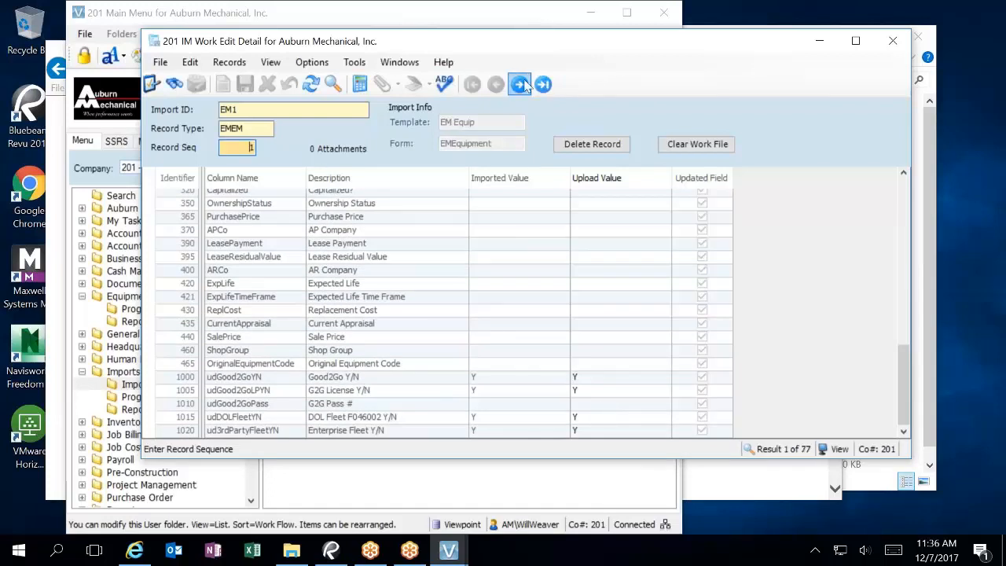
click(520, 84)
scroll(589, 388, down, 10)
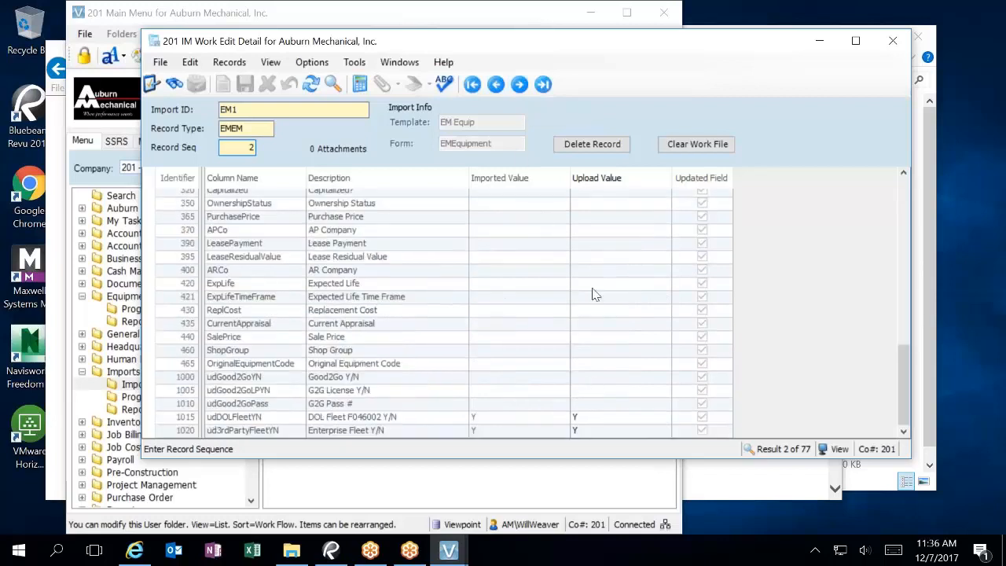
click(519, 84)
scroll(603, 289, down, 5)
scroll(616, 332, down, 5)
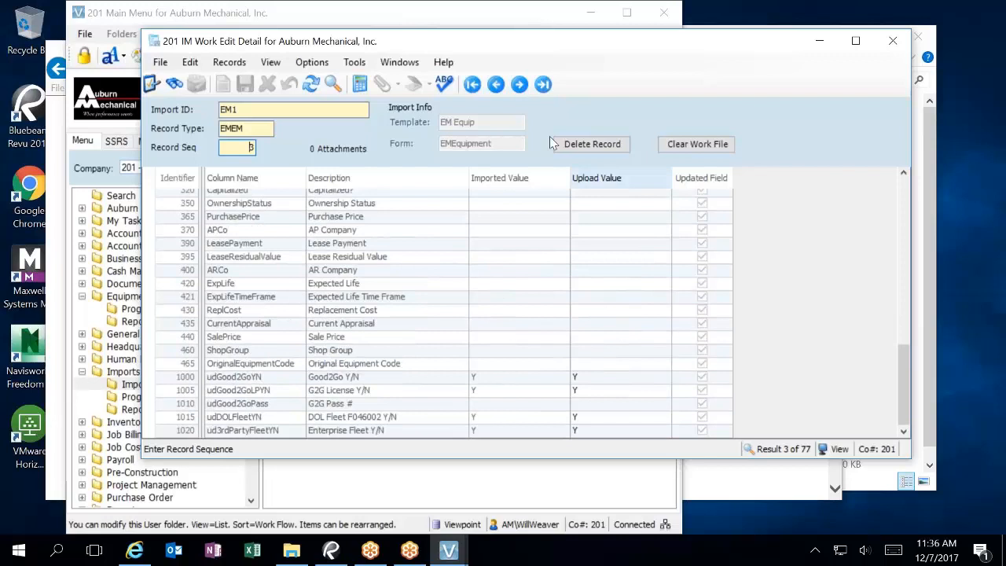
click(520, 84)
scroll(628, 385, down, 10)
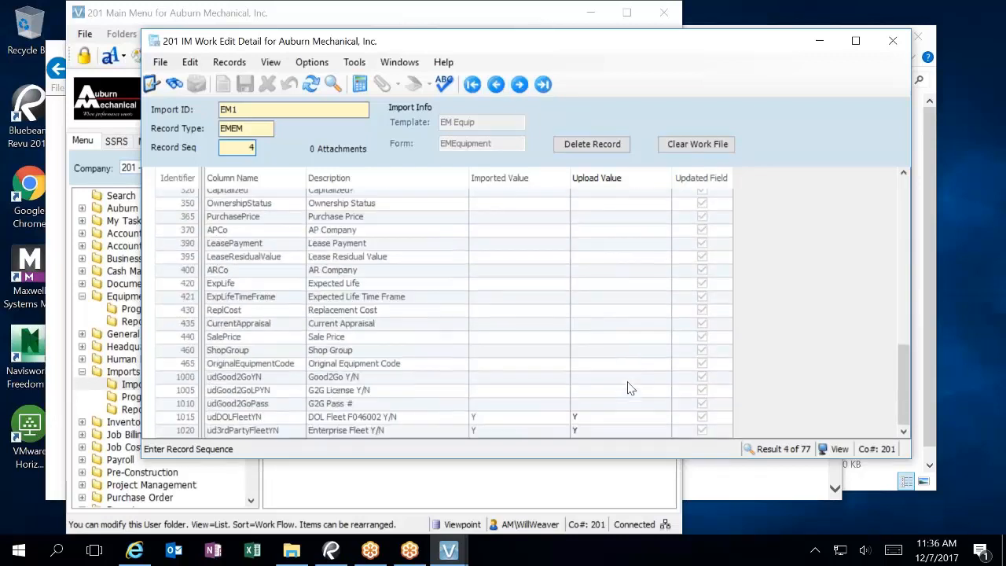
click(519, 84)
scroll(616, 374, down, 10)
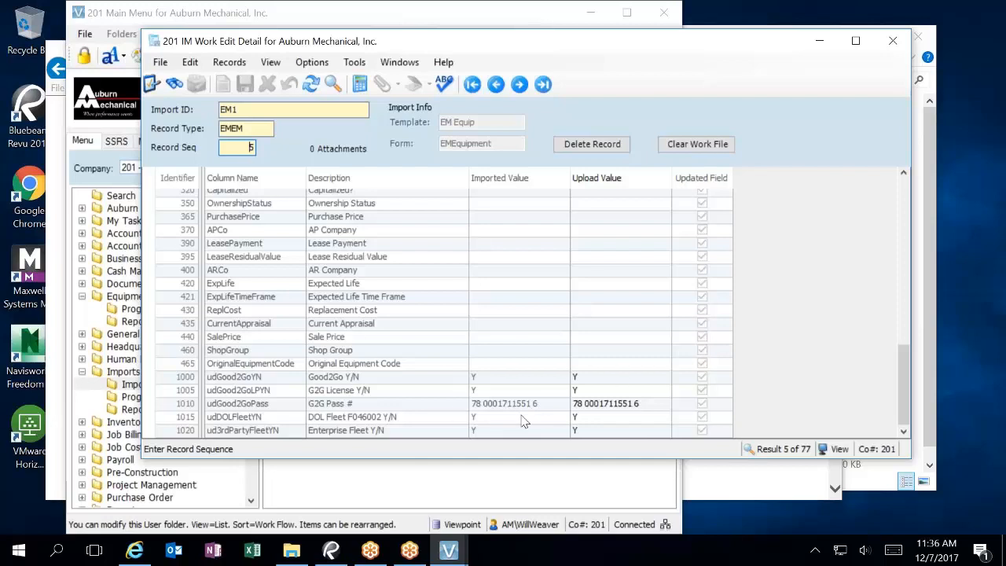
scroll(525, 413, up, 3)
scroll(527, 416, up, 10)
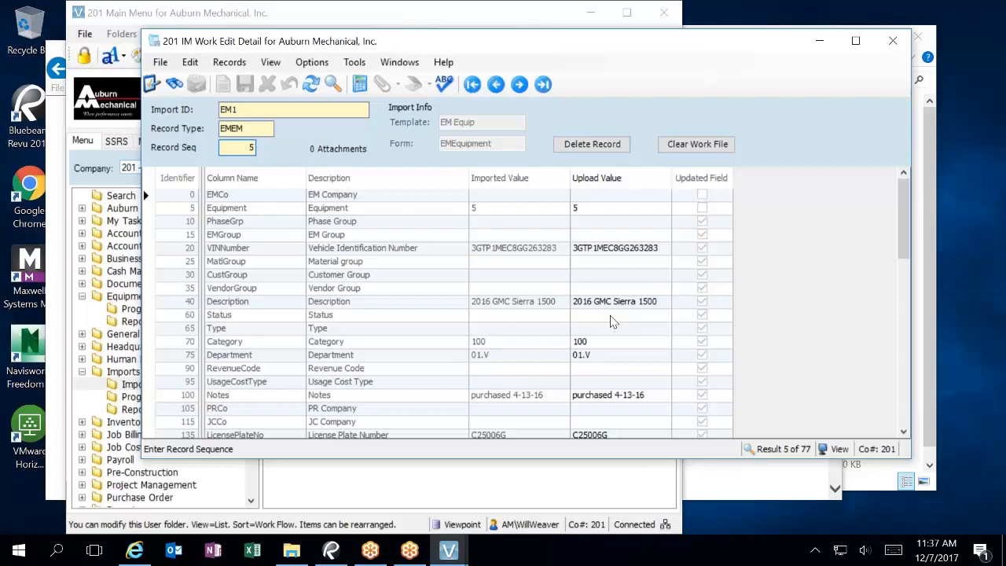
Step: Close IM Work Edit, open IM Template filtered by 'e', and view EM Equip's template detail
click(892, 40)
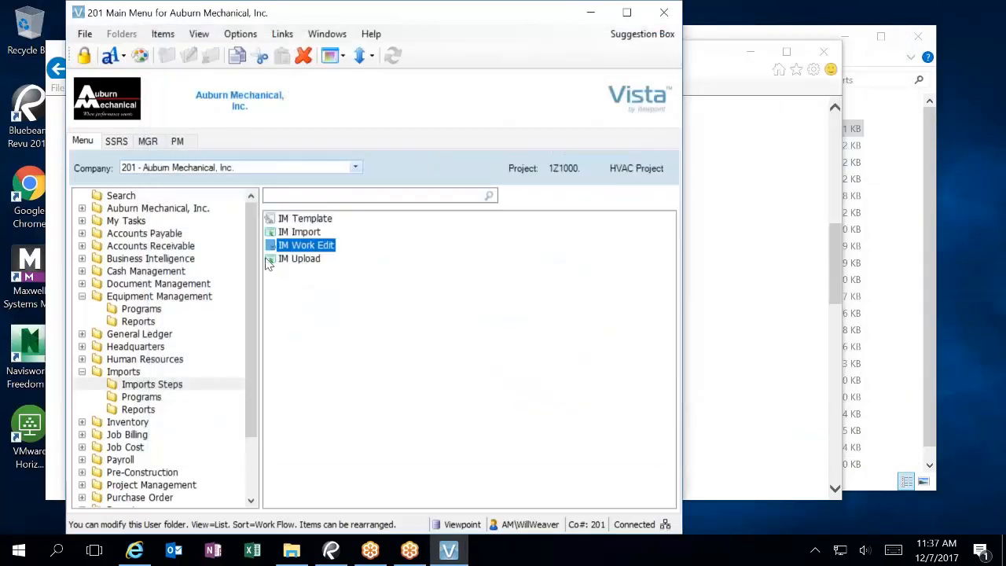
double_click(312, 221)
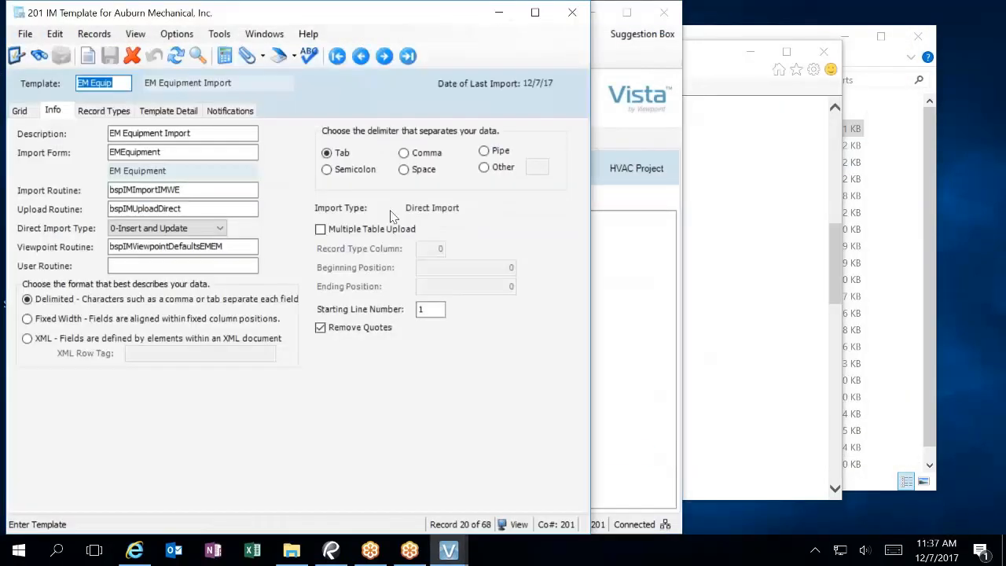
click(20, 111)
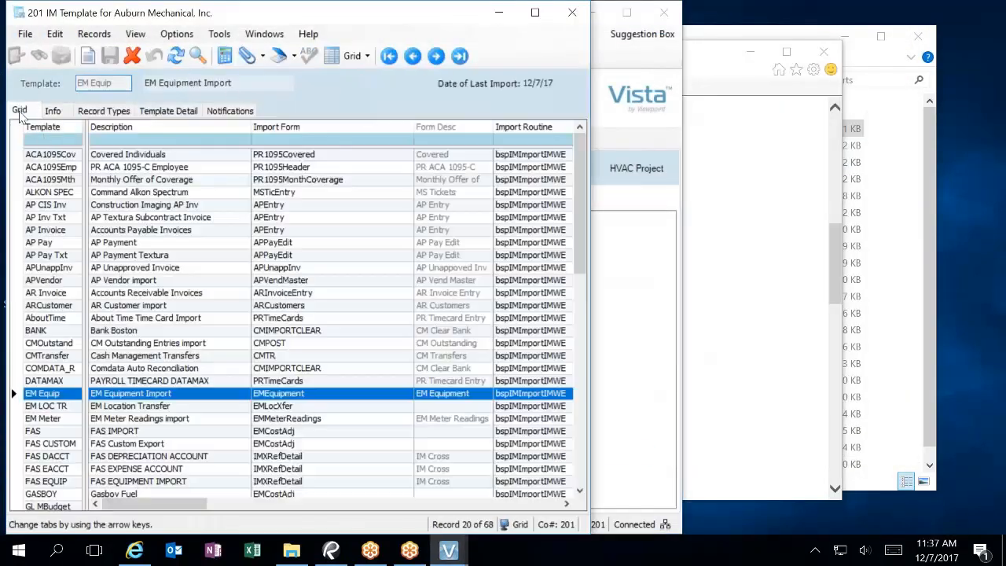
click(50, 141)
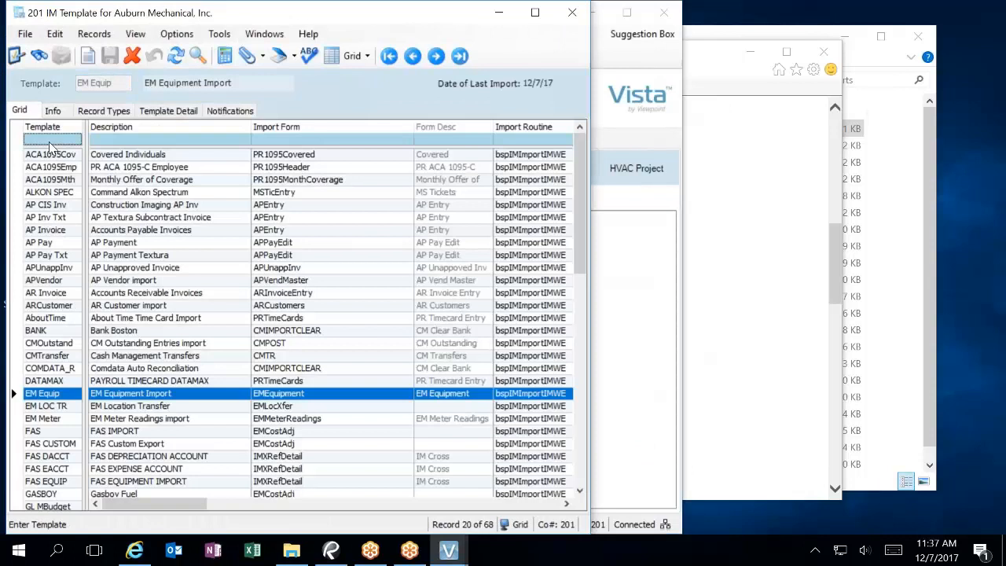
text(e)
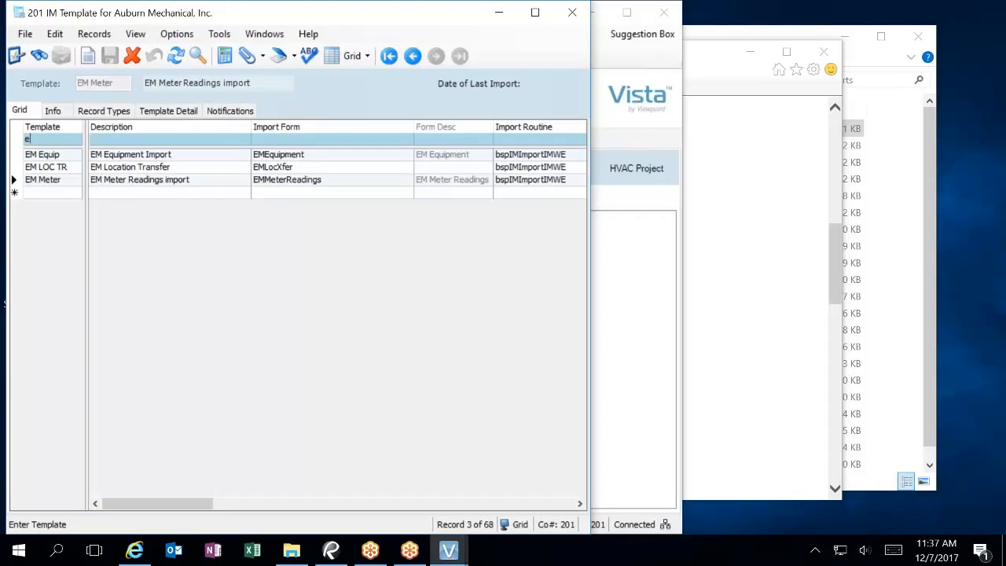
click(179, 125)
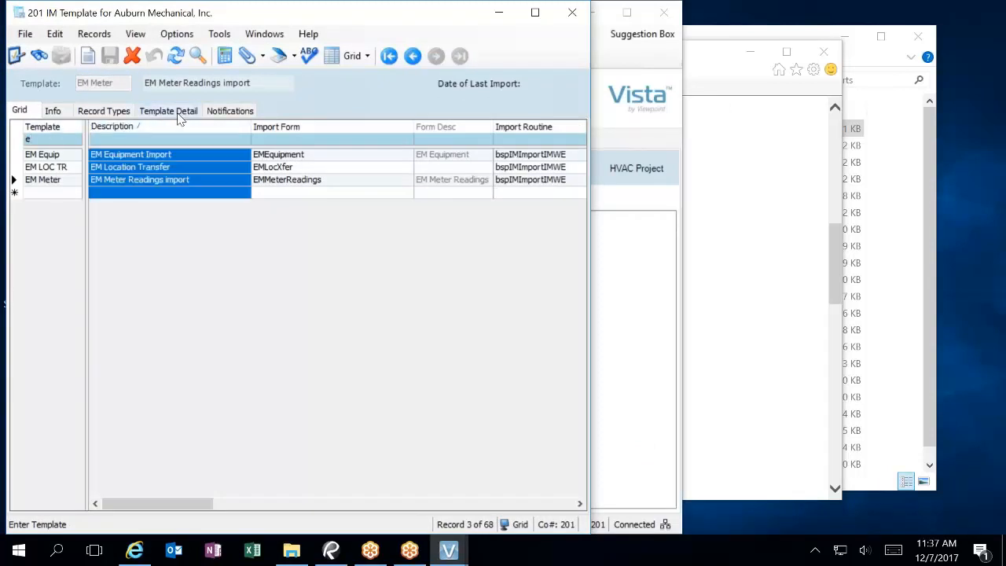
click(48, 154)
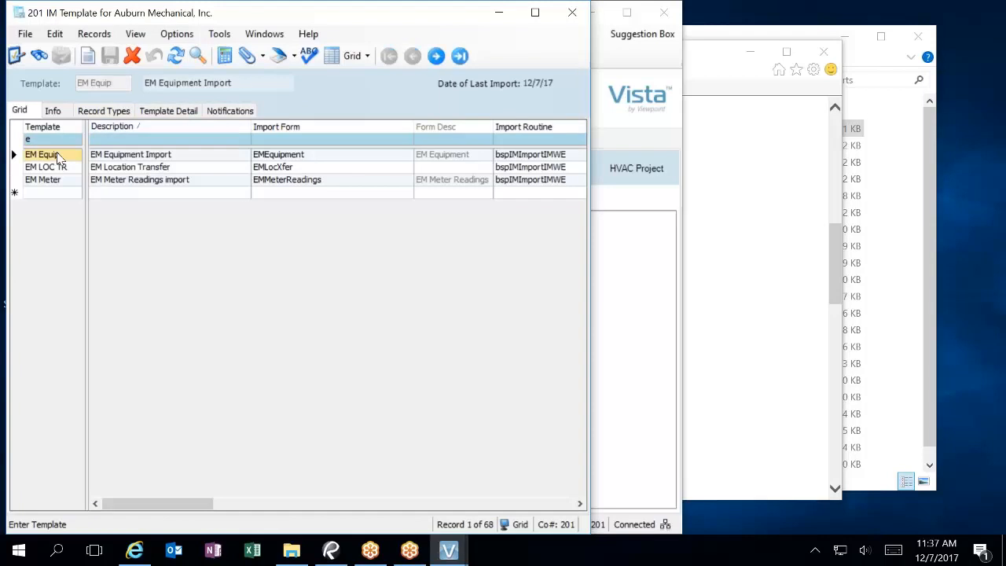
click(189, 110)
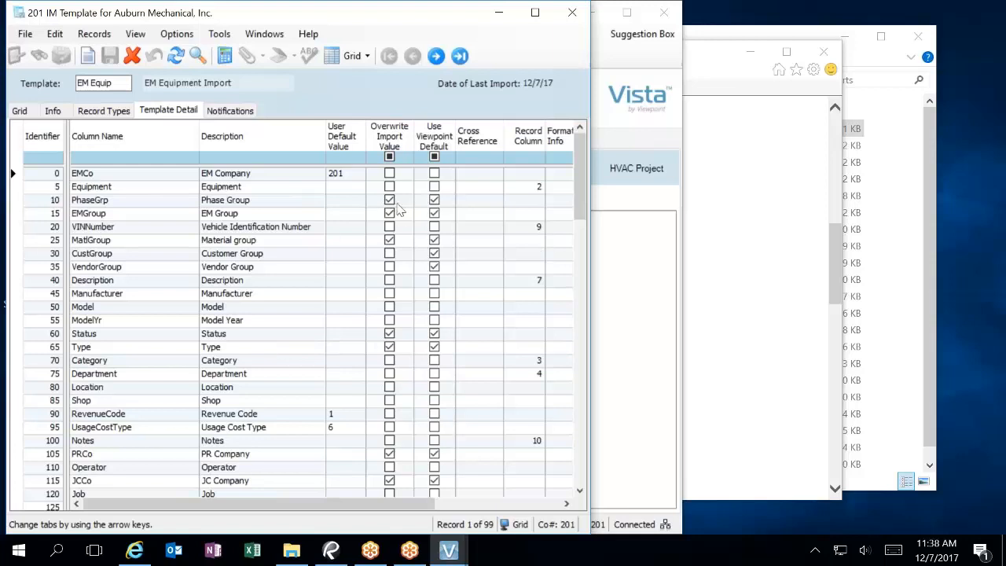
Step: Turn off Overwrite Import Value for PhaseGrp, EMGroup and MatlGroup, leaving CustGroup unchecked
key(Tab)
click(390, 201)
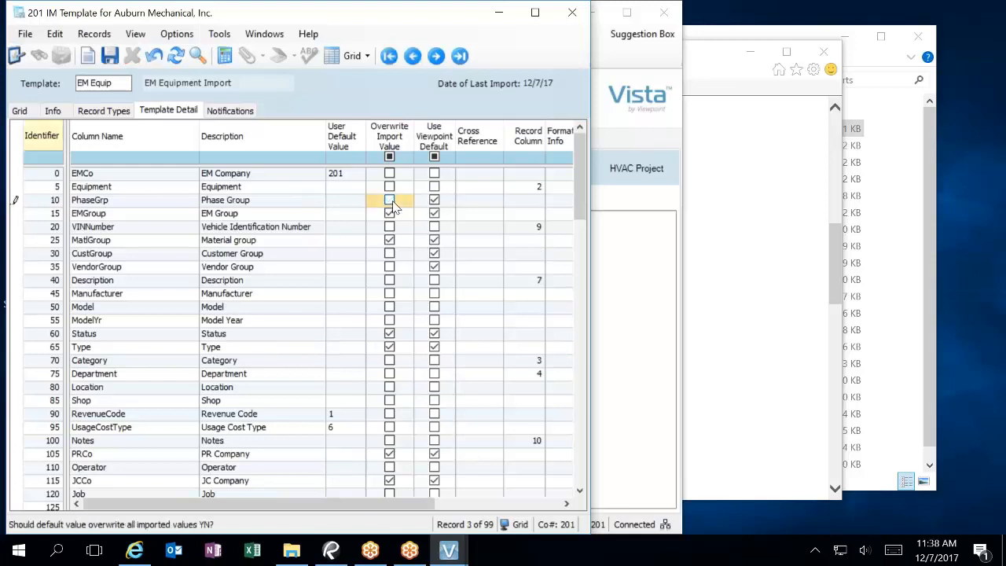
click(389, 213)
click(389, 212)
click(389, 240)
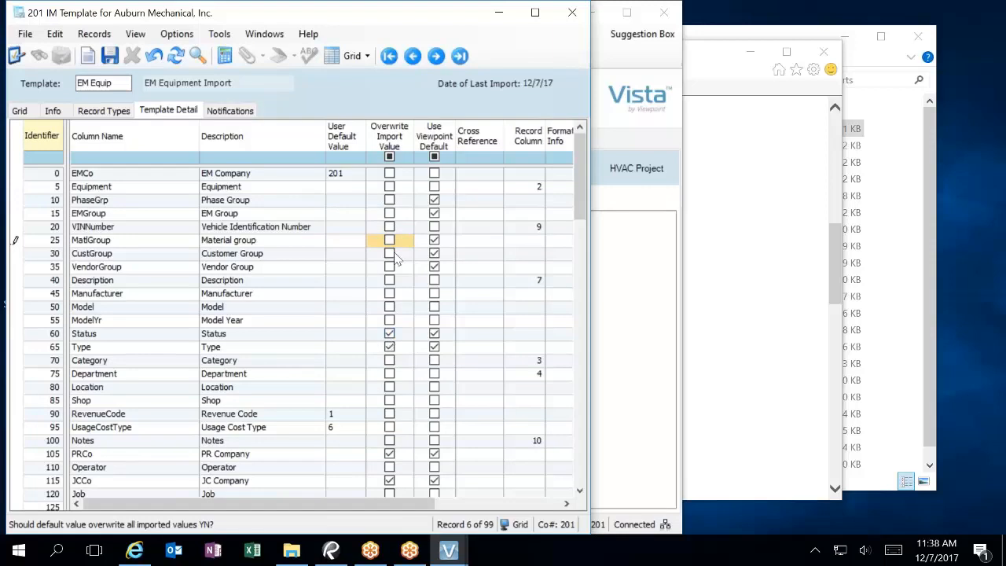
click(390, 254)
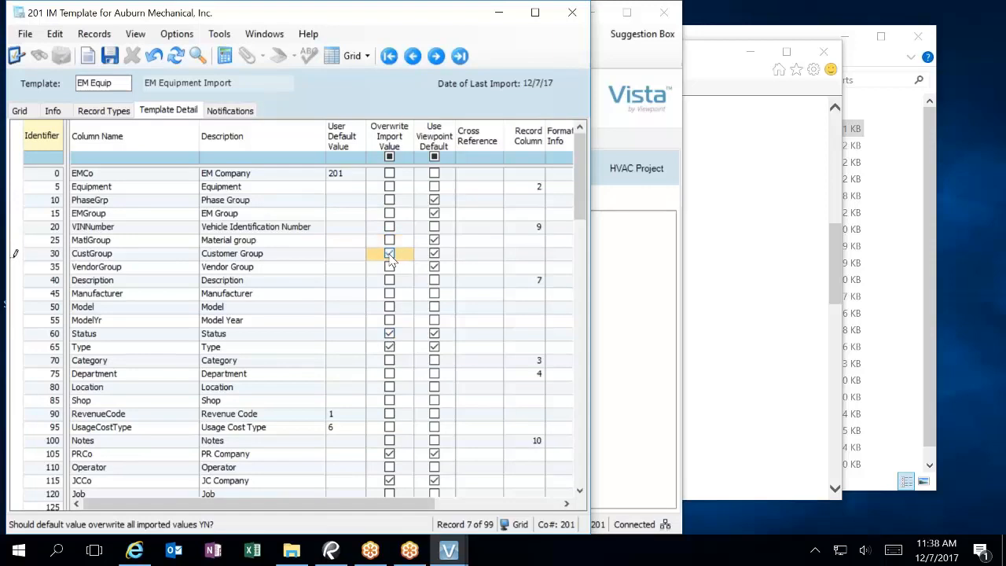
click(390, 254)
Step: Turn off Overwrite Import Value for the PRCo and JCCo rows
click(388, 454)
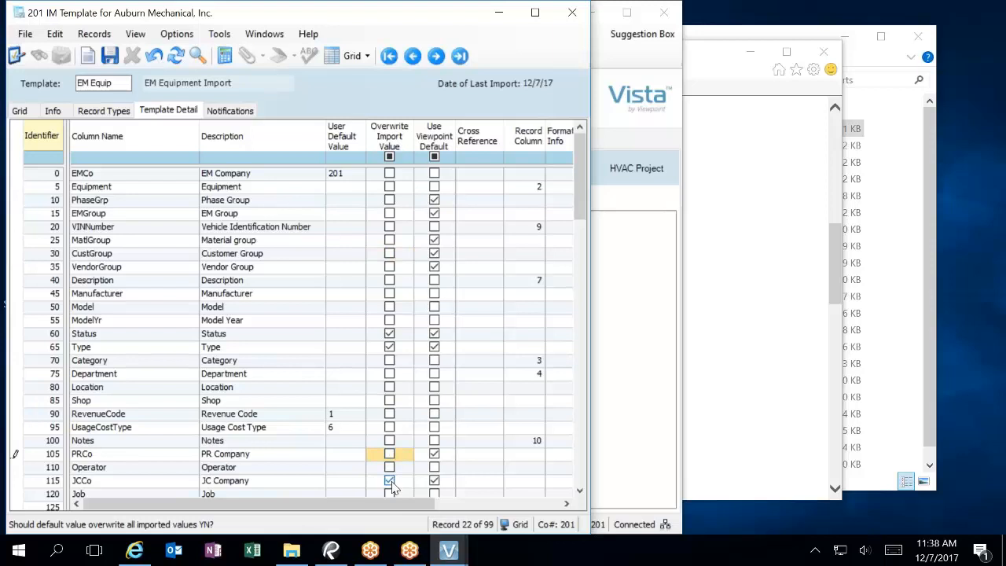
click(390, 481)
scroll(498, 399, down, 6)
scroll(493, 399, down, 2)
scroll(493, 398, up, 1)
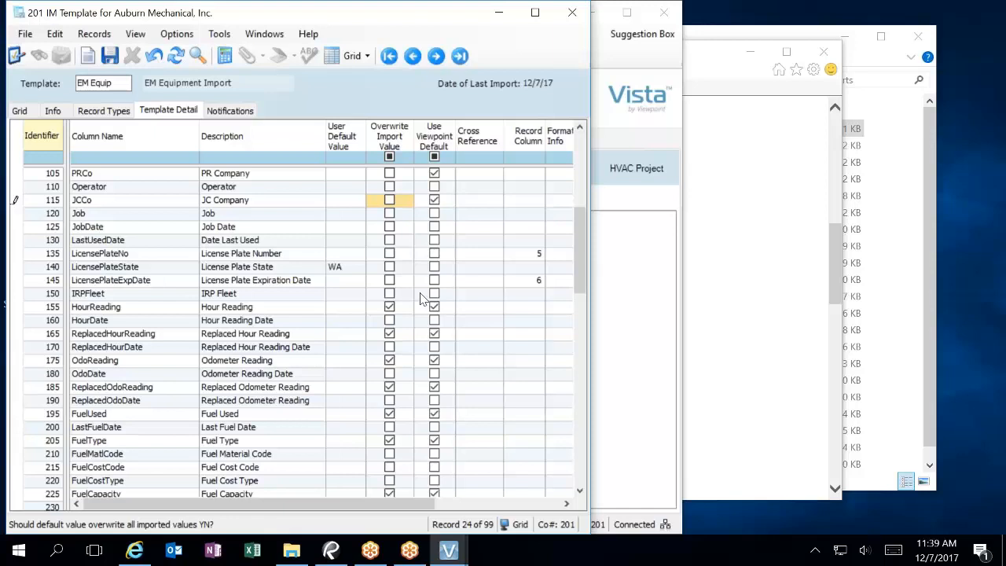
scroll(456, 336, down, 8)
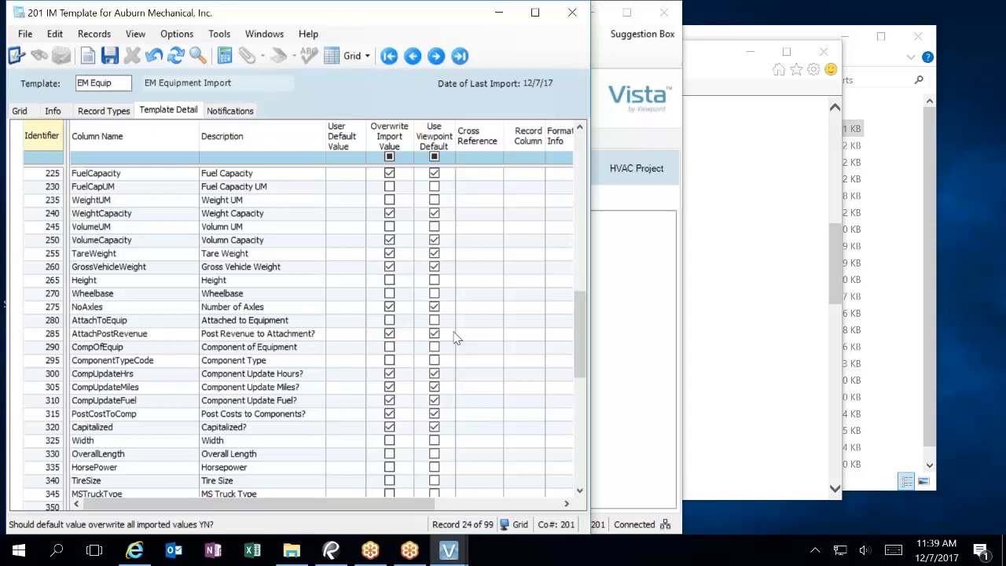
scroll(456, 336, up, 2)
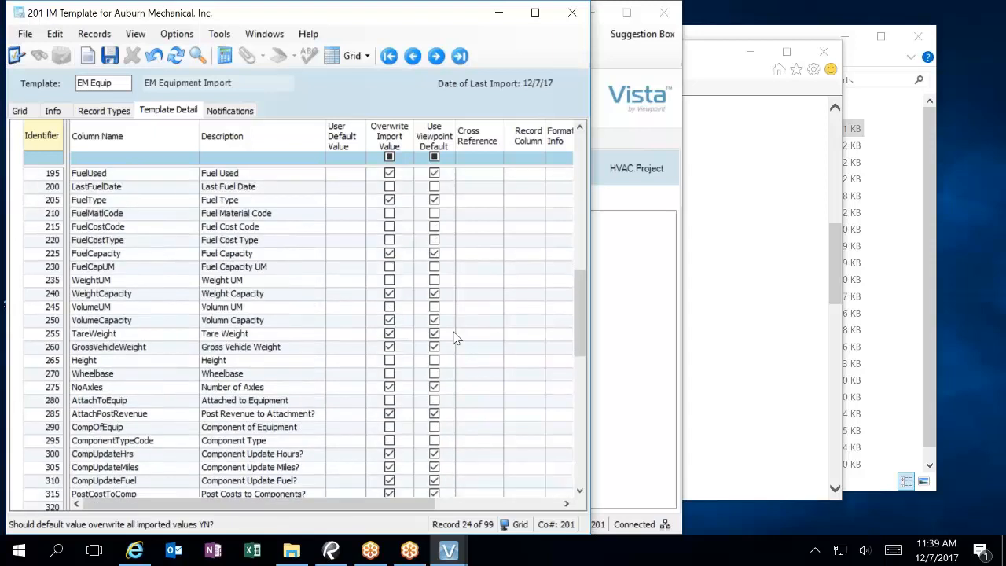
scroll(456, 337, up, 1)
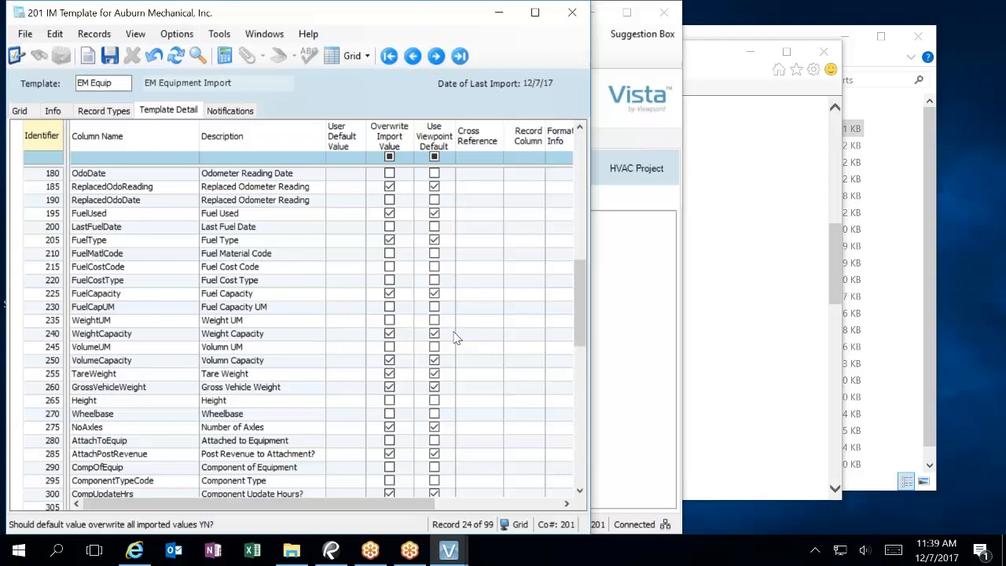
Step: Enter GAL as the User Default Value for FuelCapUM
click(351, 310)
text(GAL)
click(389, 306)
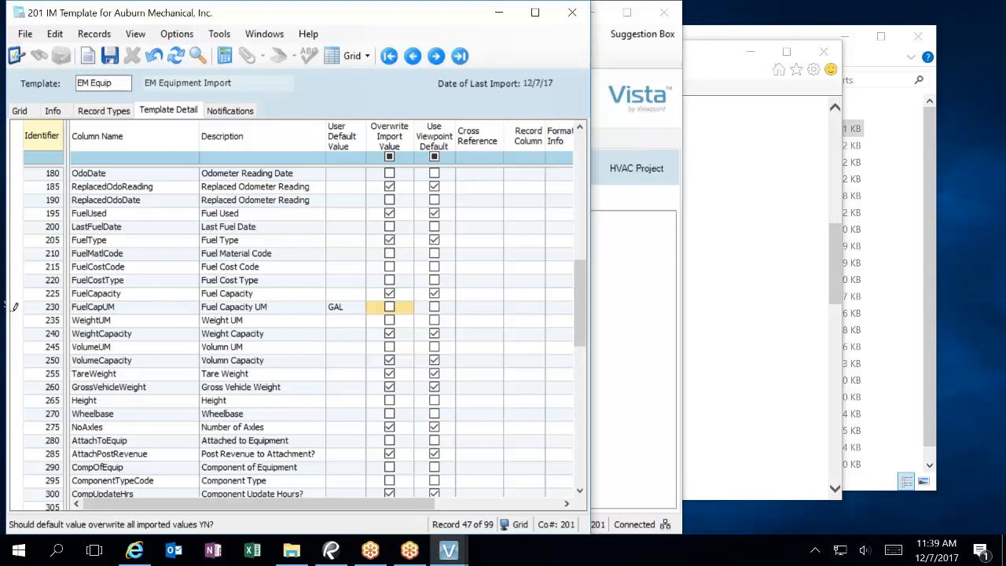
click(579, 475)
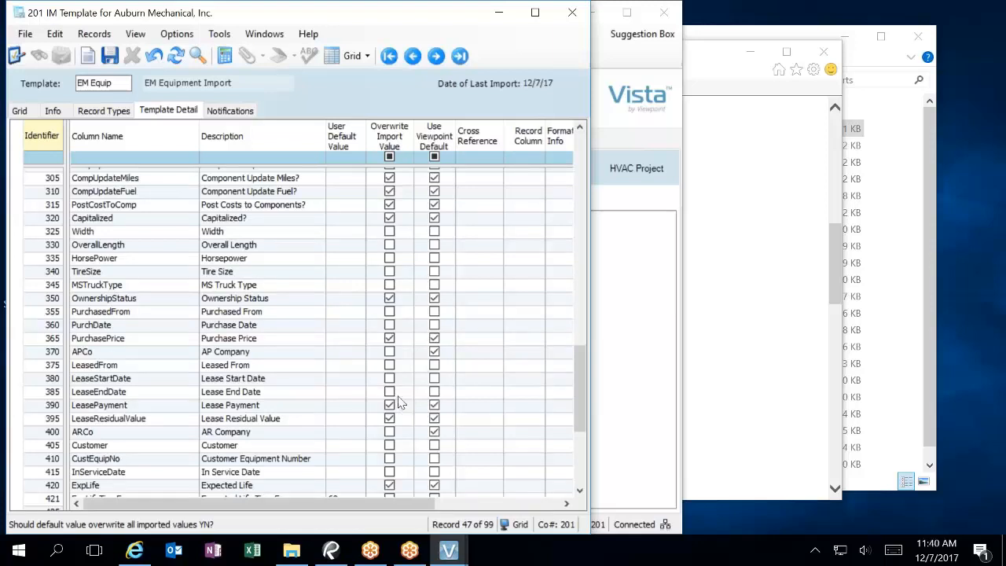
Step: Give PurchasePrice a default of 0, without overwrite or the Viewpoint default
click(389, 338)
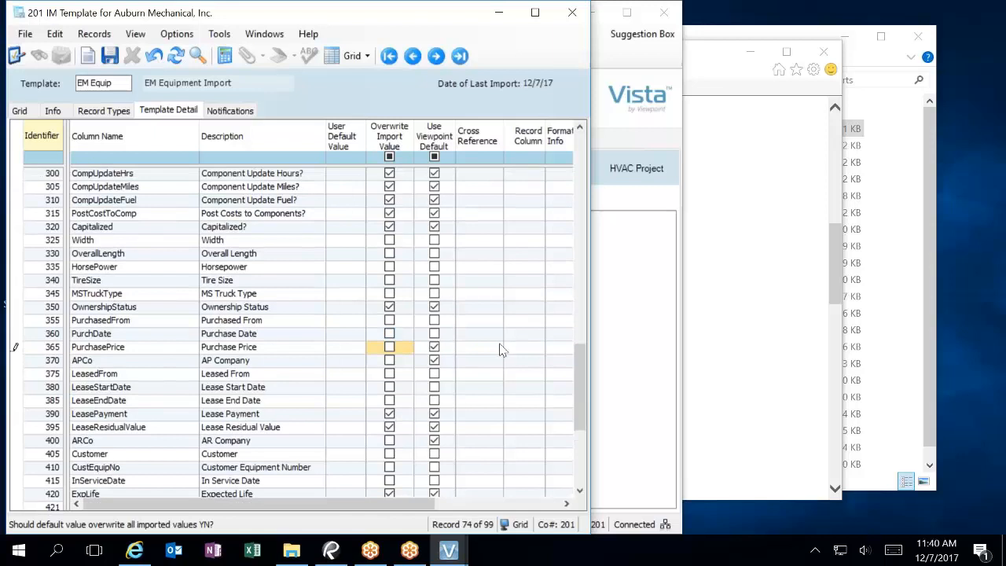
click(435, 350)
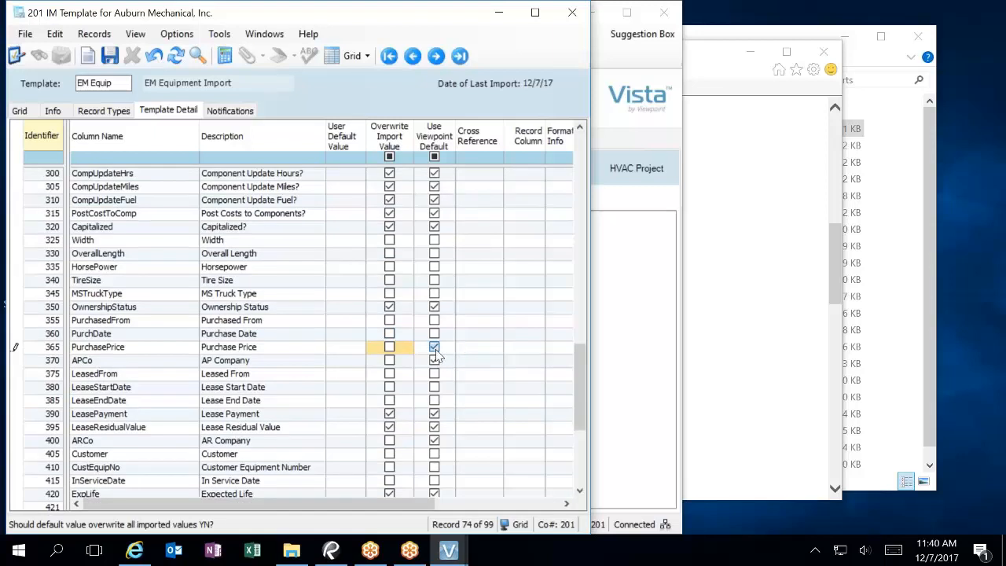
click(352, 352)
text(0)
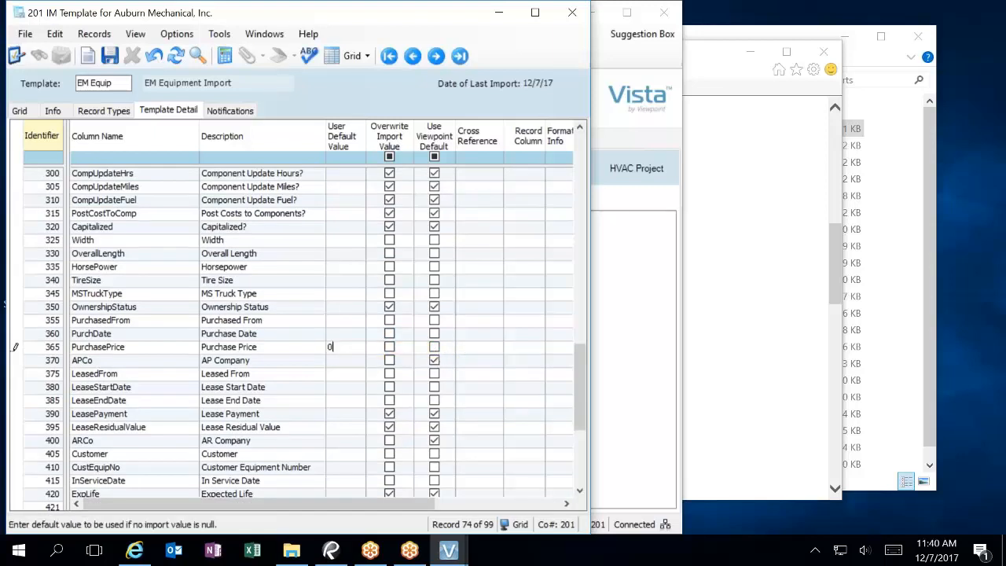
click(347, 388)
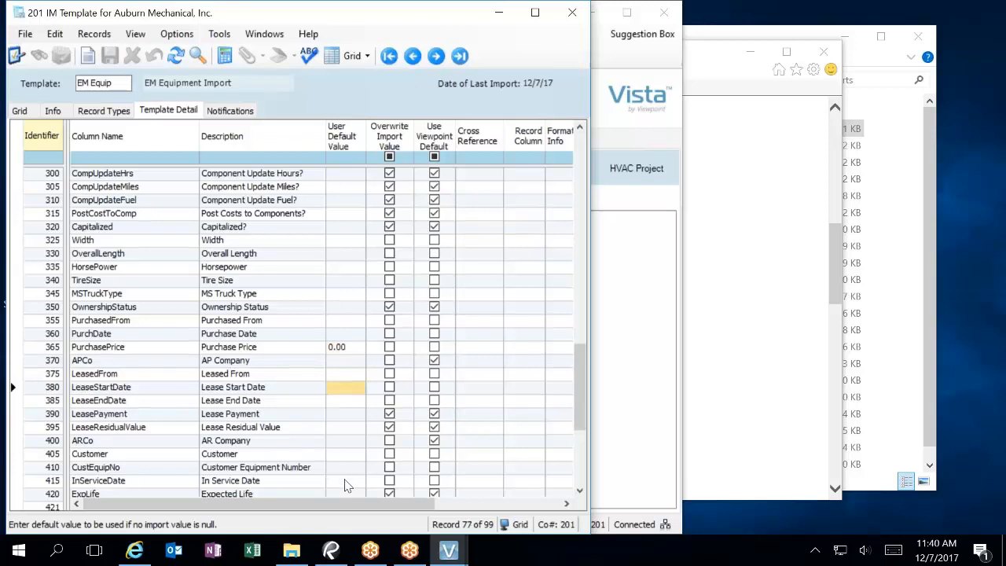
Step: Change the ExpLifeTimeFrame default value from 60 to 0
scroll(344, 485, down, 1)
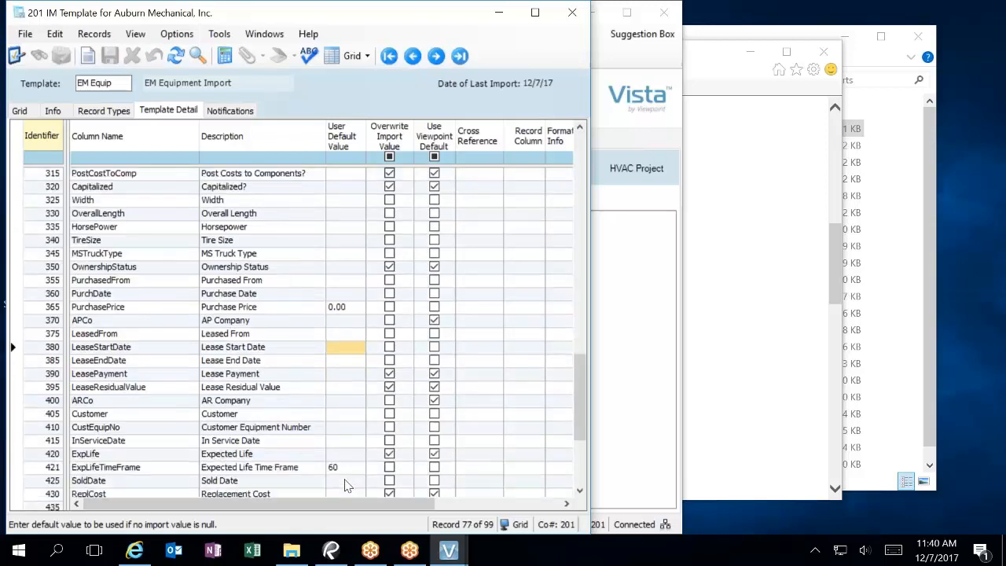
scroll(344, 484, down, 1)
scroll(344, 485, down, 1)
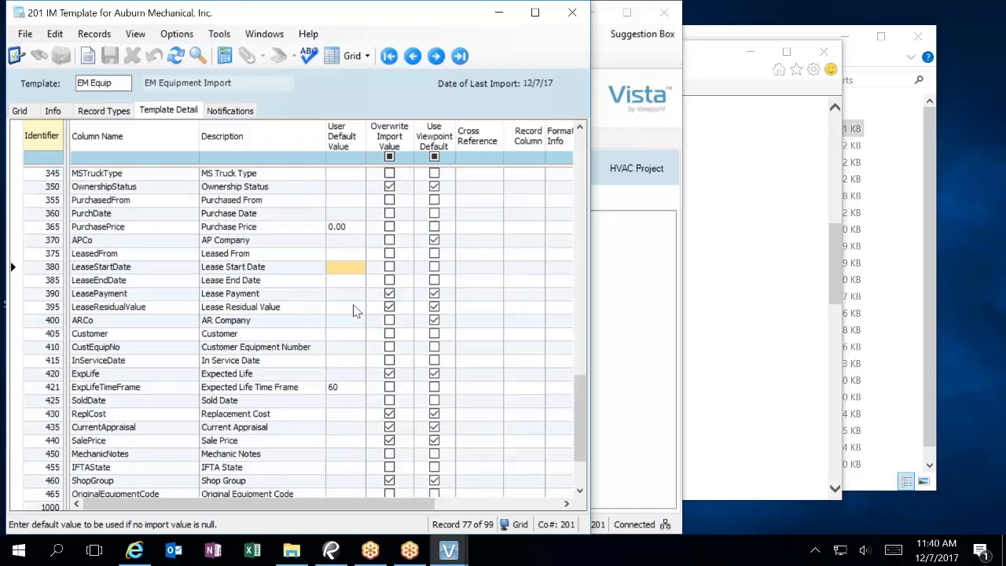
click(351, 442)
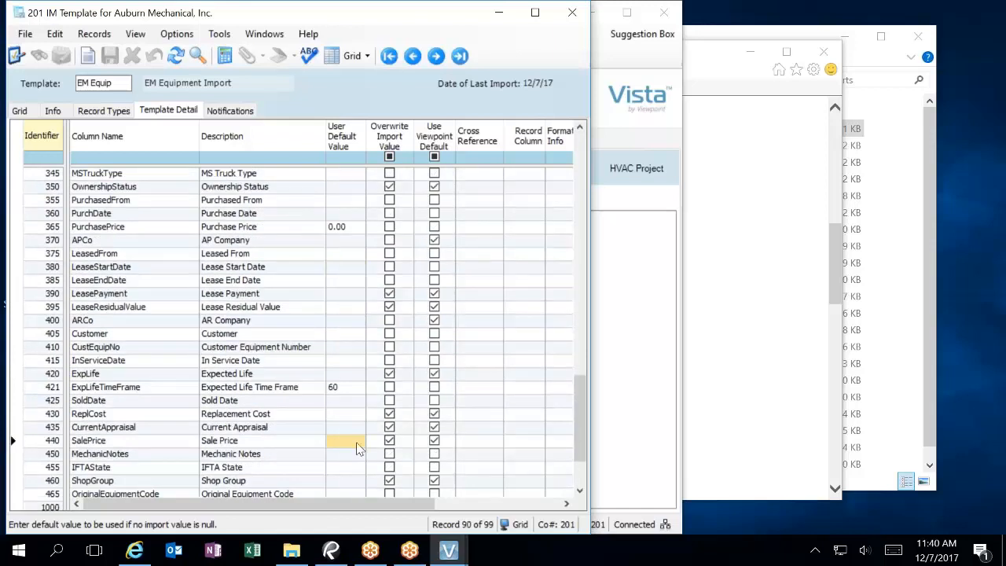
click(342, 388)
click(343, 389)
text(0)
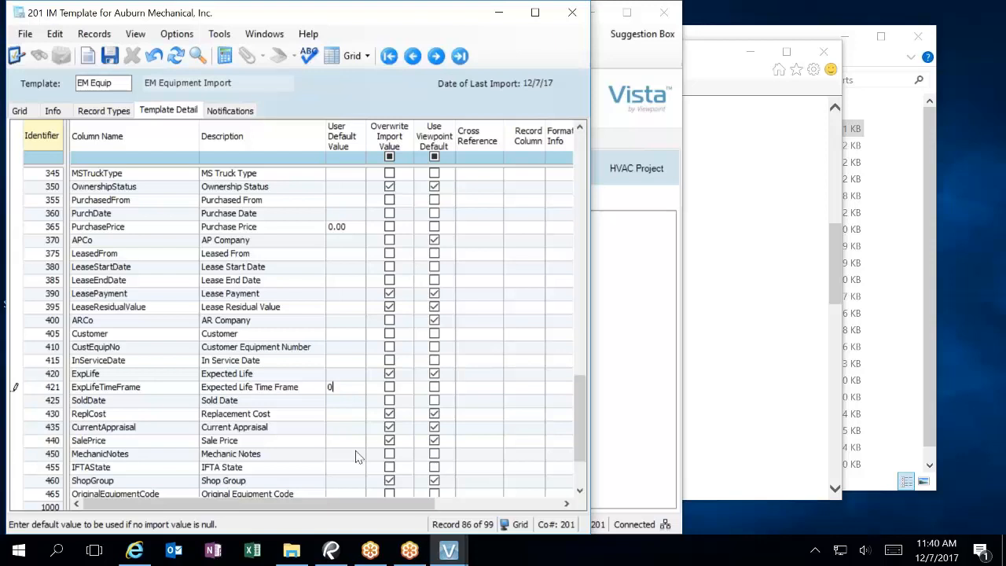
click(345, 455)
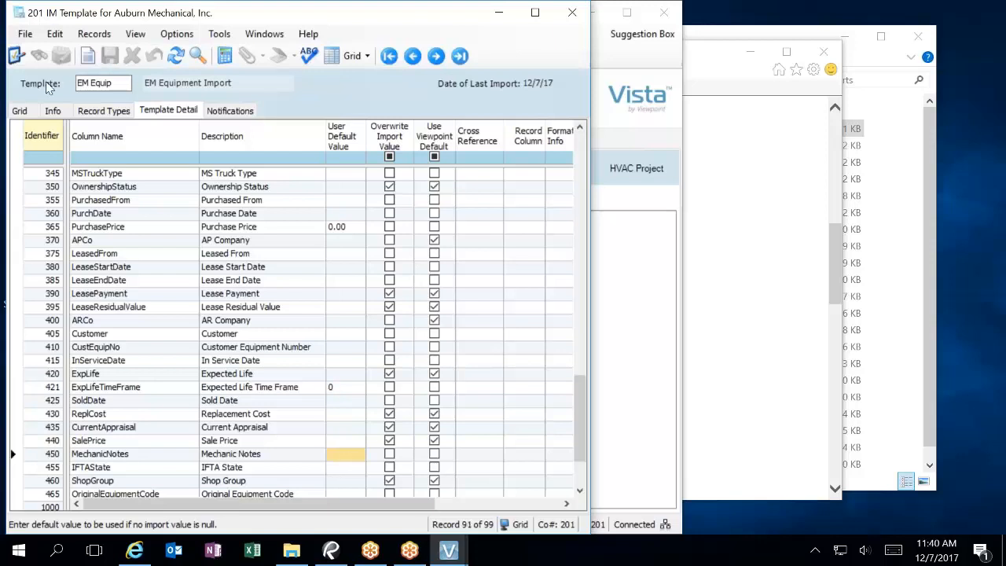
Step: Give SalePrice a 0.00 default without overwrite or Viewpoint default, then save and close the template
click(270, 438)
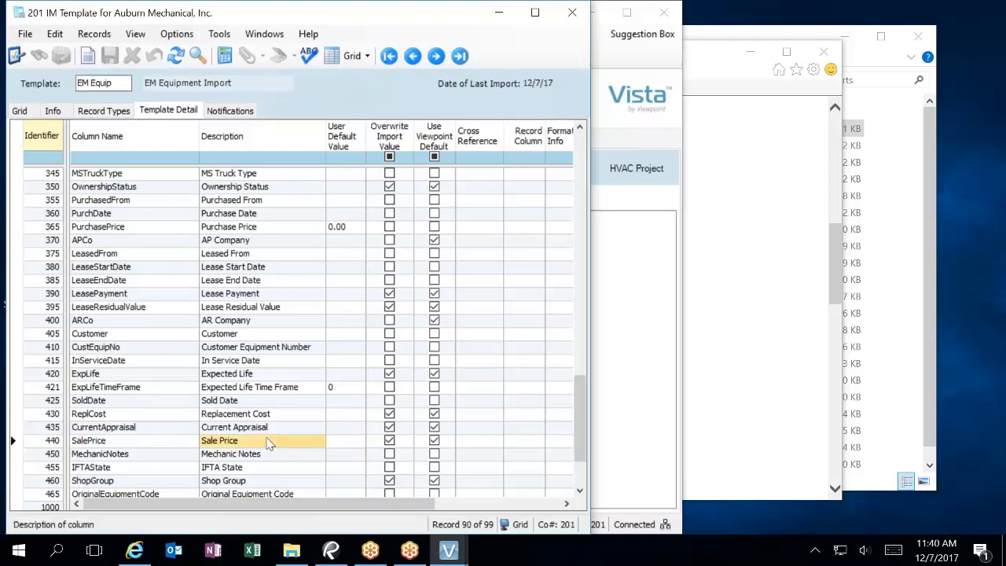
click(347, 442)
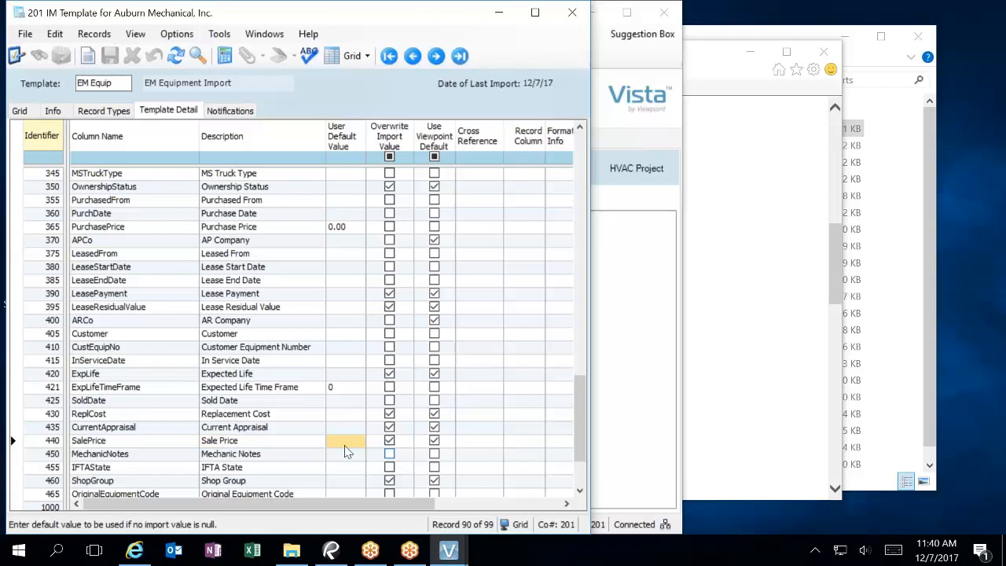
click(389, 428)
click(337, 454)
click(391, 440)
click(343, 444)
text(0.00)
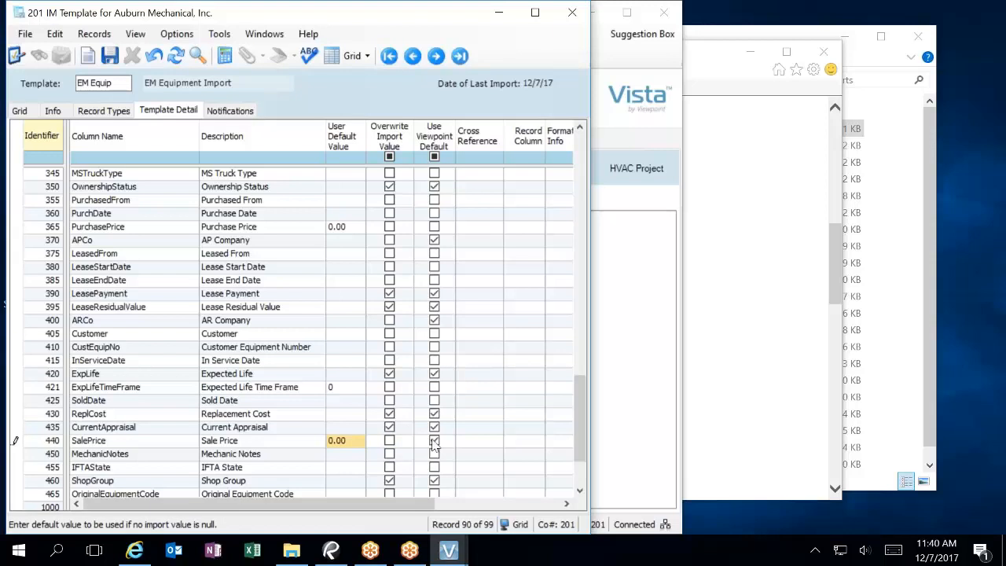
click(434, 440)
click(110, 55)
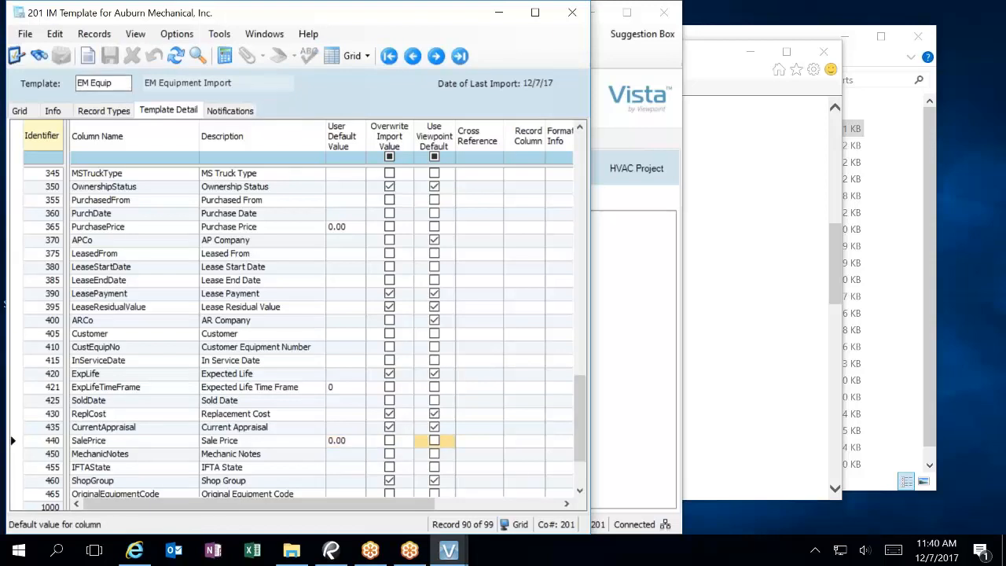
click(576, 11)
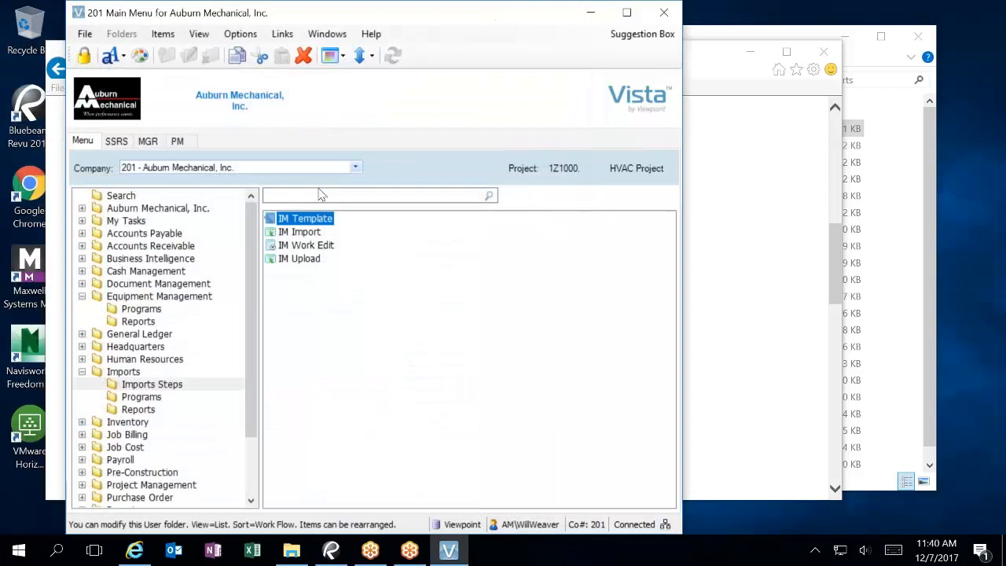
Step: Close IM Work Edit and choose Copy of 2017 VEHICLE LIST A_REV20 as the IM Import file
click(303, 245)
key(Return)
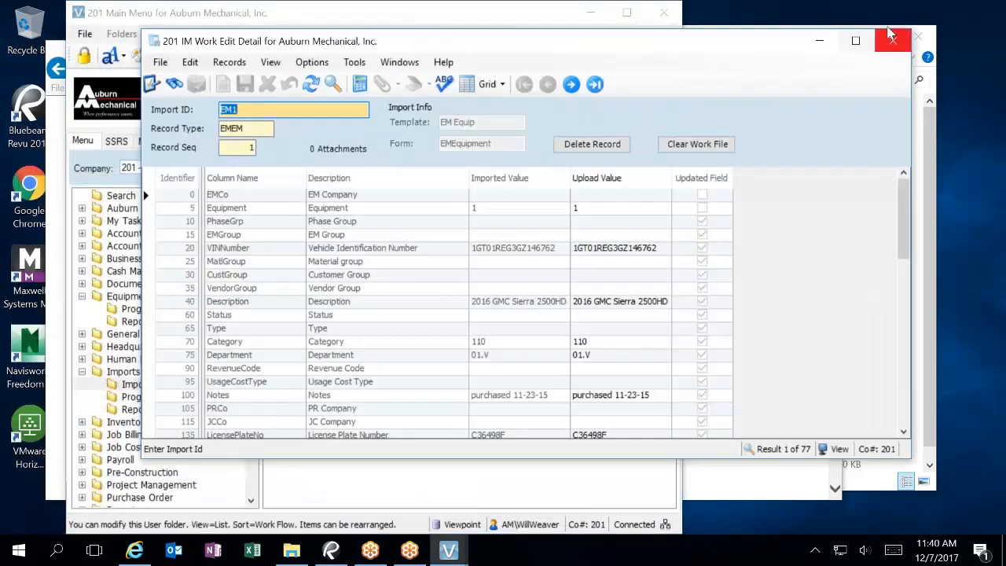
click(924, 40)
double_click(306, 232)
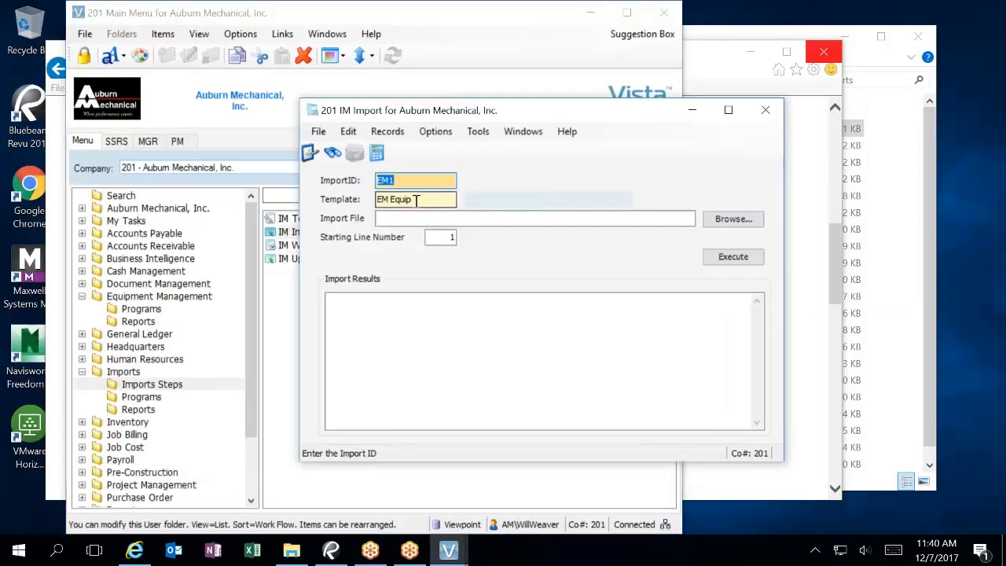
click(727, 219)
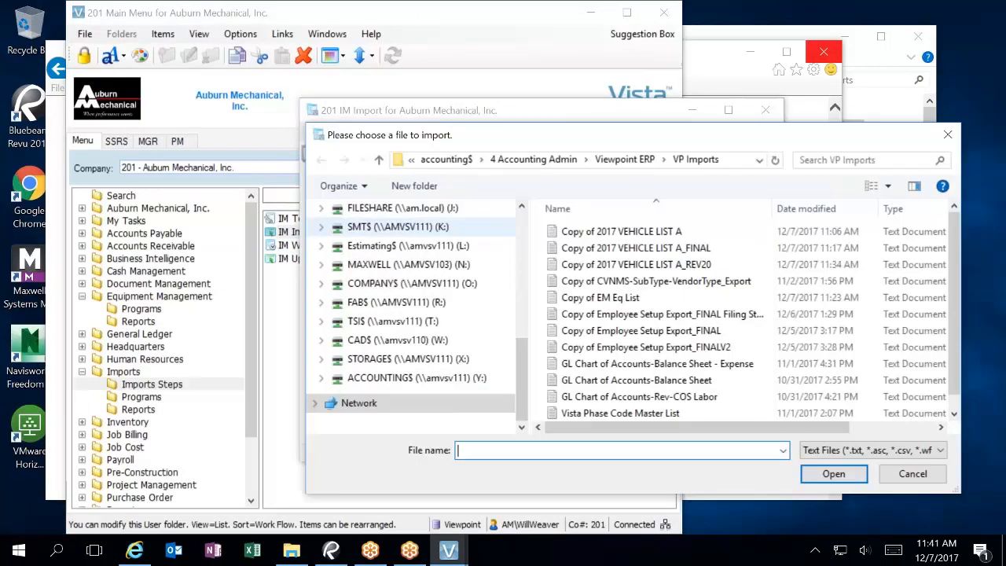
click(643, 297)
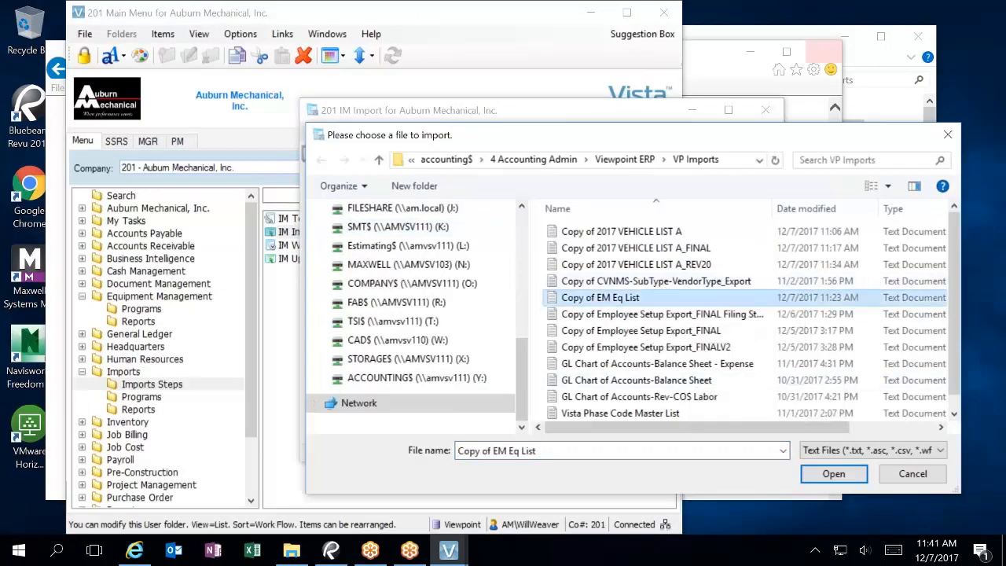
click(682, 266)
click(833, 473)
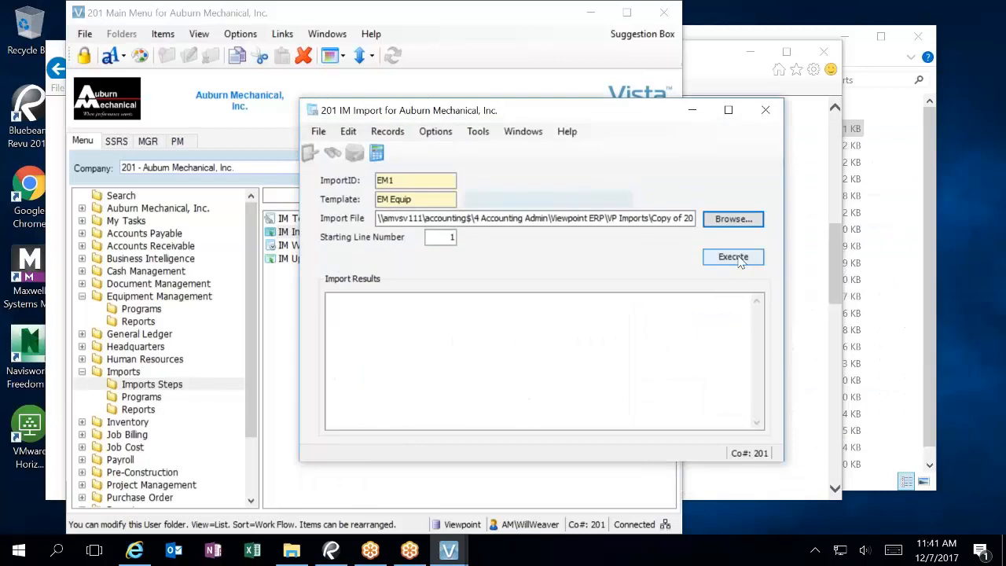
Step: Set the starting line number to 2 and execute, overwriting the existing EM1 import
click(441, 237)
text(2)
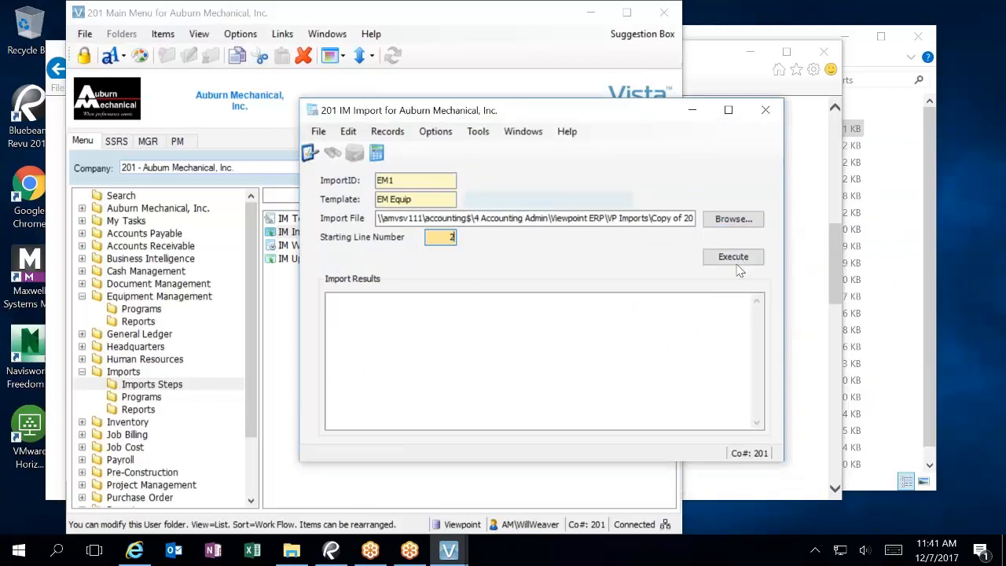
click(735, 257)
click(585, 302)
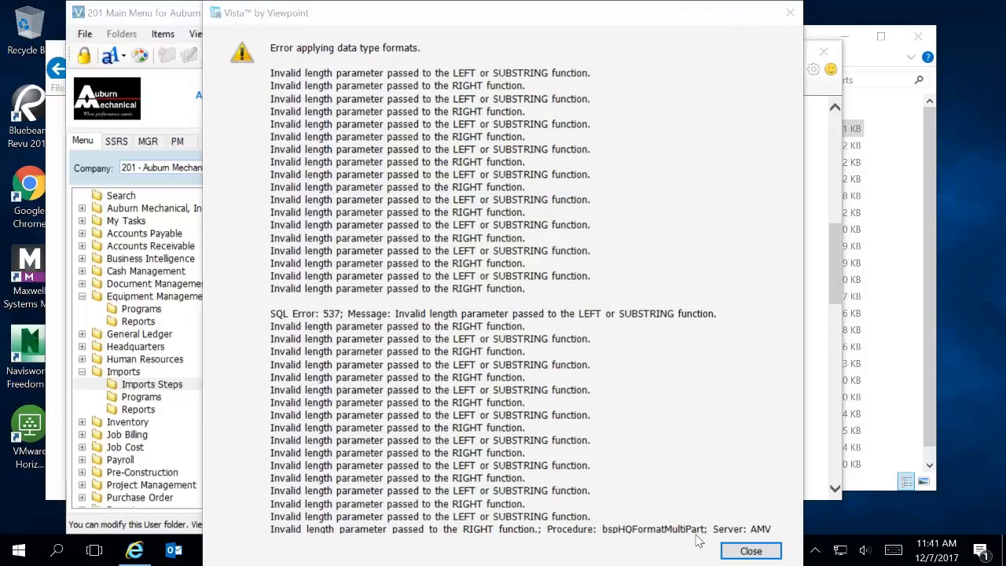
Step: Dismiss the data-type format error and close IM Import after the 77-record result
click(756, 527)
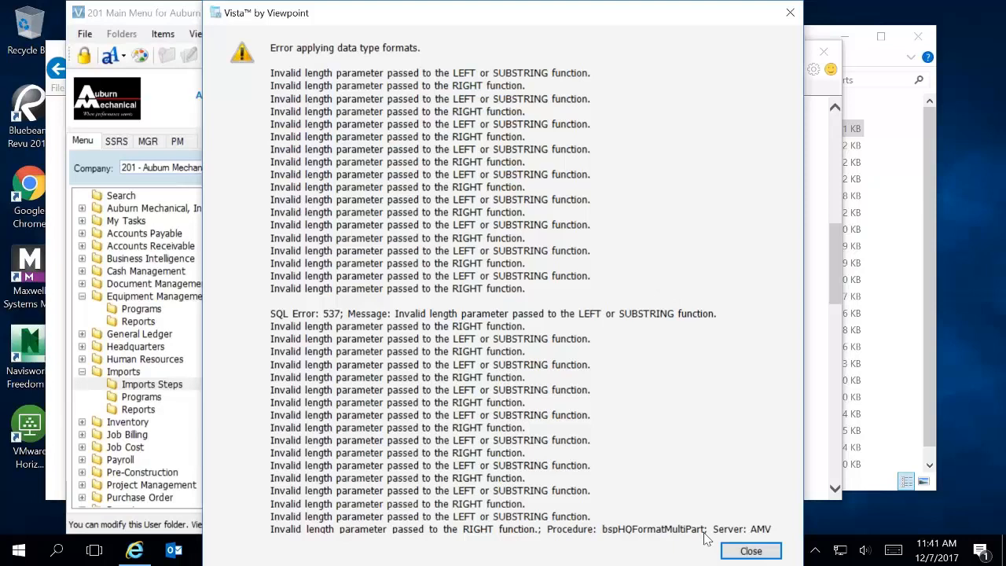
click(750, 551)
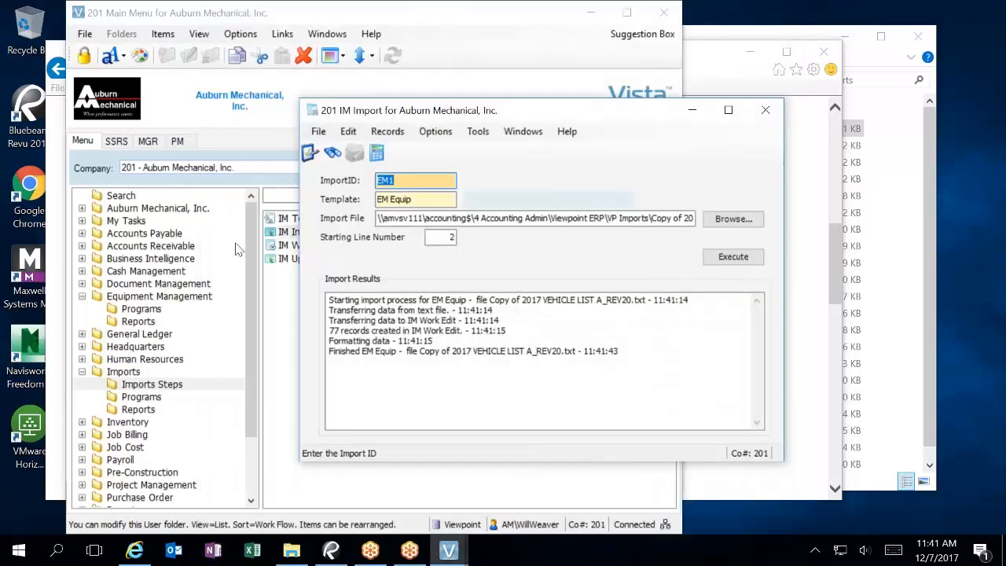
click(765, 109)
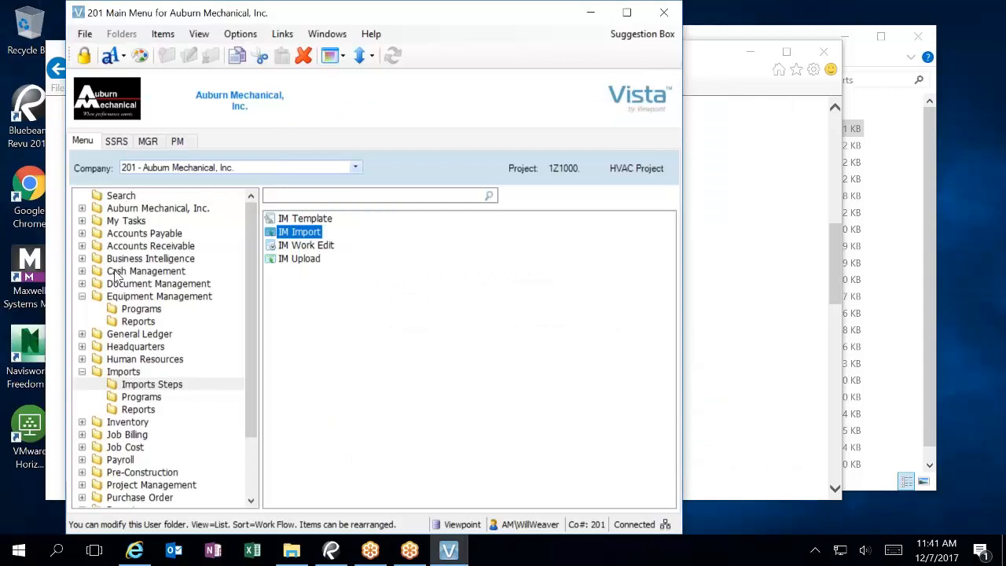
Step: Open EM Equipment and bring up the Equipment Code field's property values
click(154, 310)
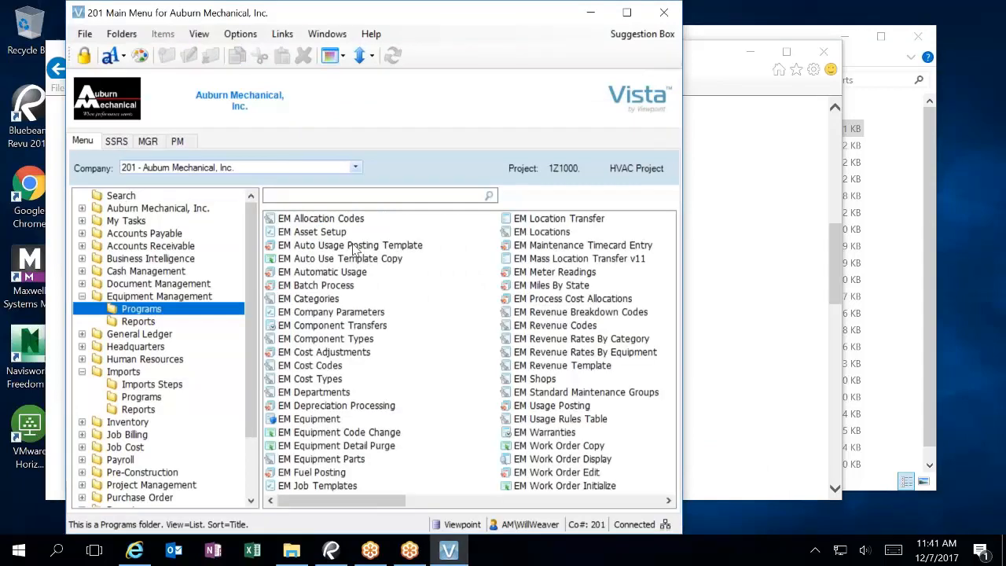
double_click(317, 421)
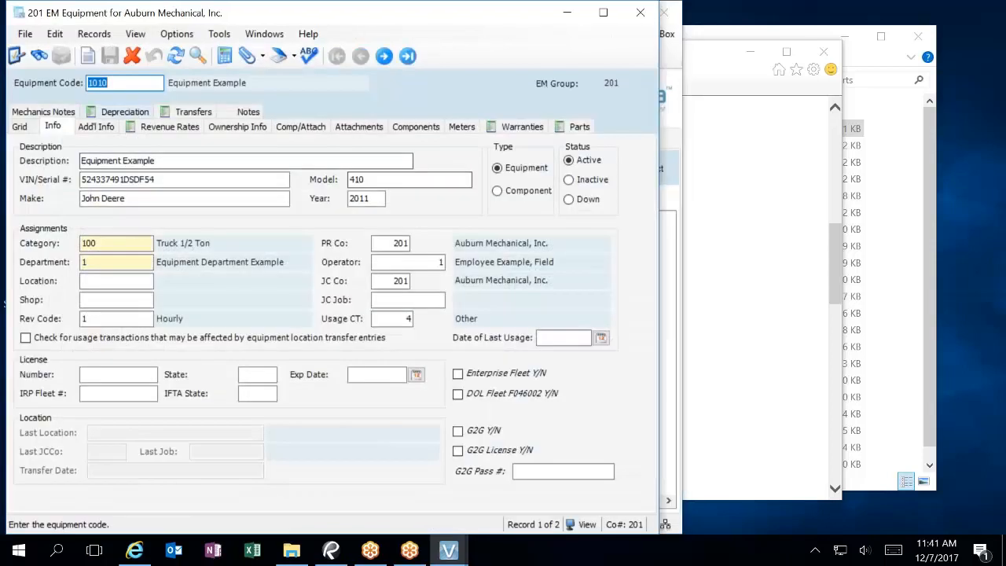
click(125, 82)
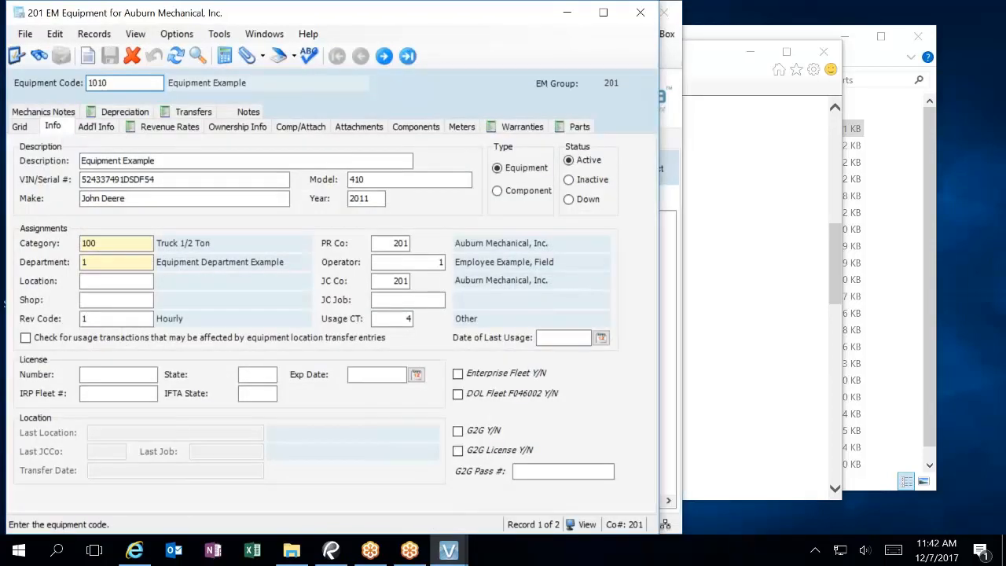
key(F3)
click(181, 123)
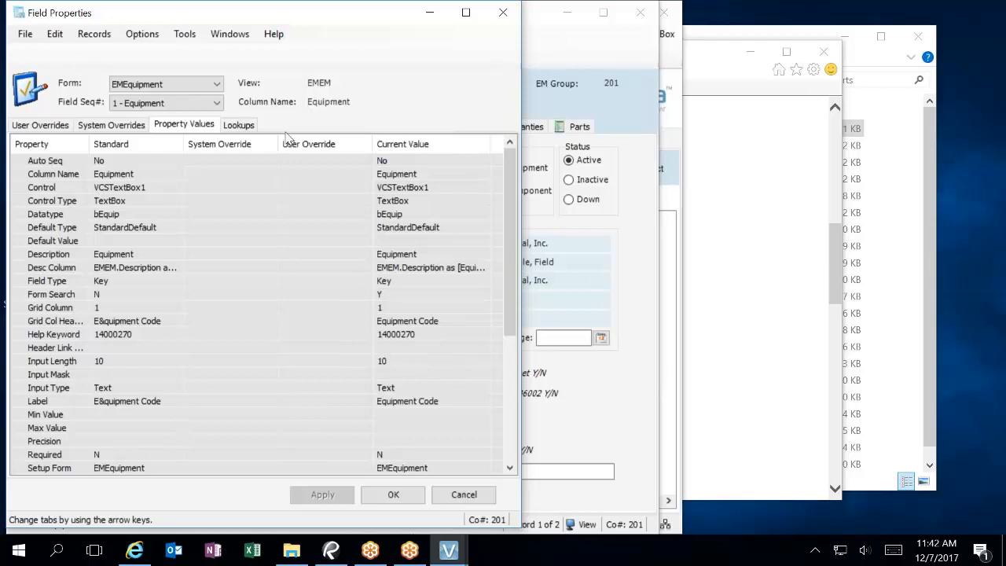
Step: View the 75 - Category field's properties (input mask 10L, length 10), then close them
click(217, 105)
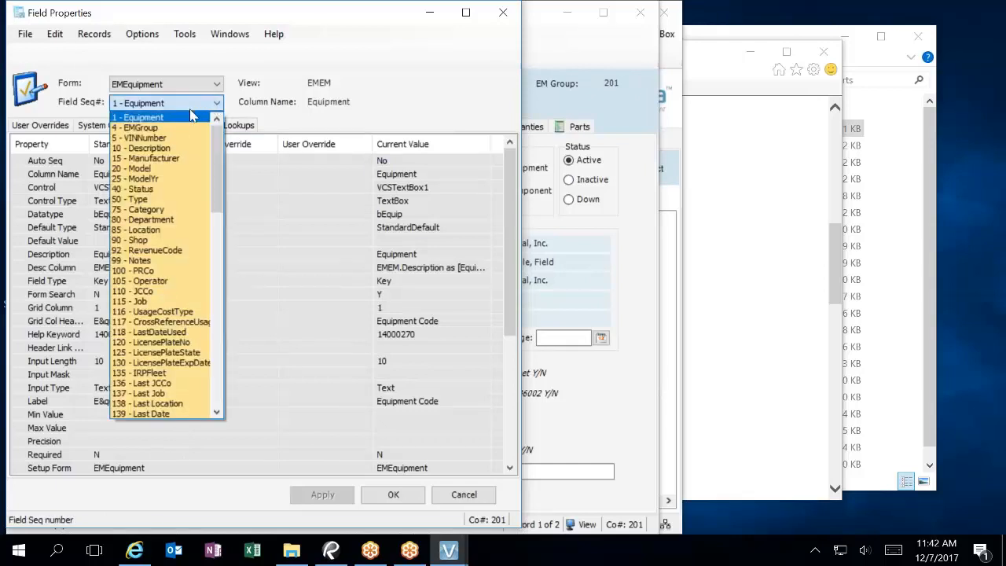
click(157, 209)
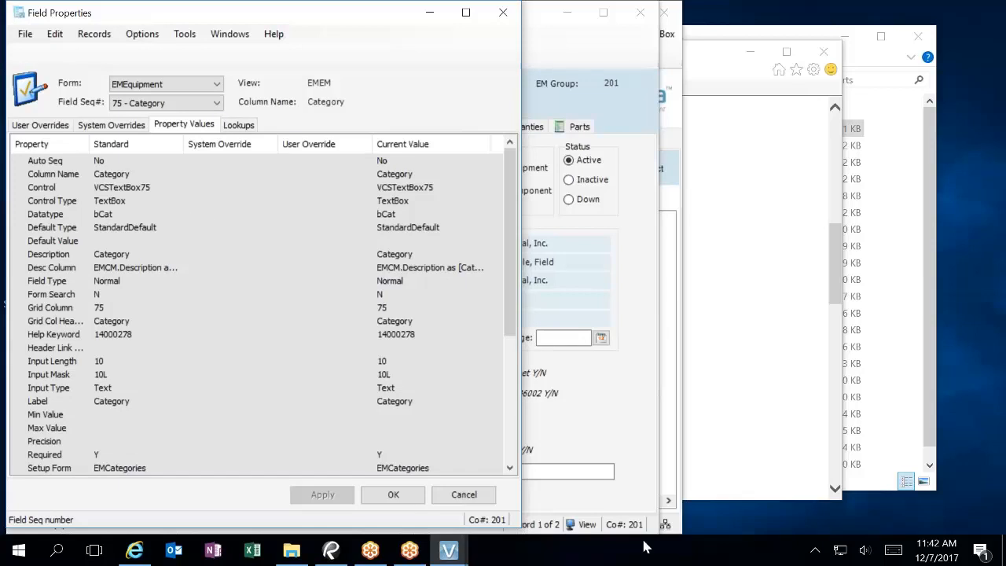
click(503, 13)
click(663, 13)
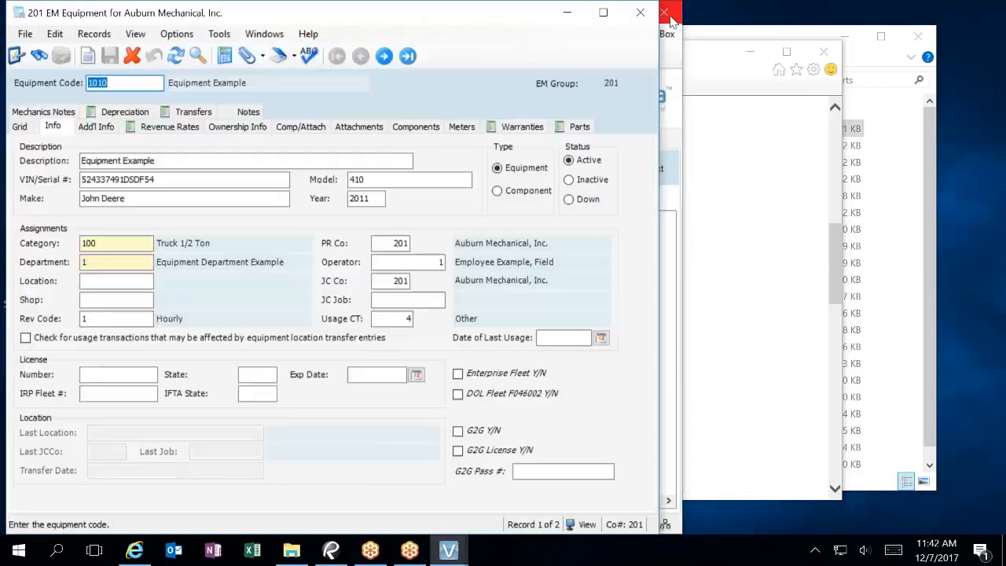
Step: Exit Vista, close Internet Explorer, and relaunch Viewpoint Vista
click(662, 15)
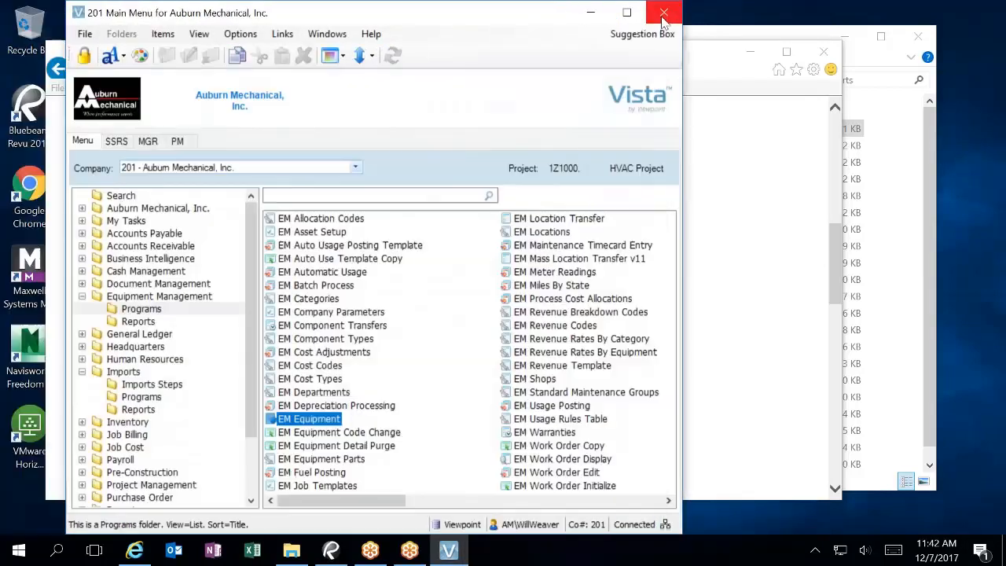
click(824, 51)
double_click(95, 362)
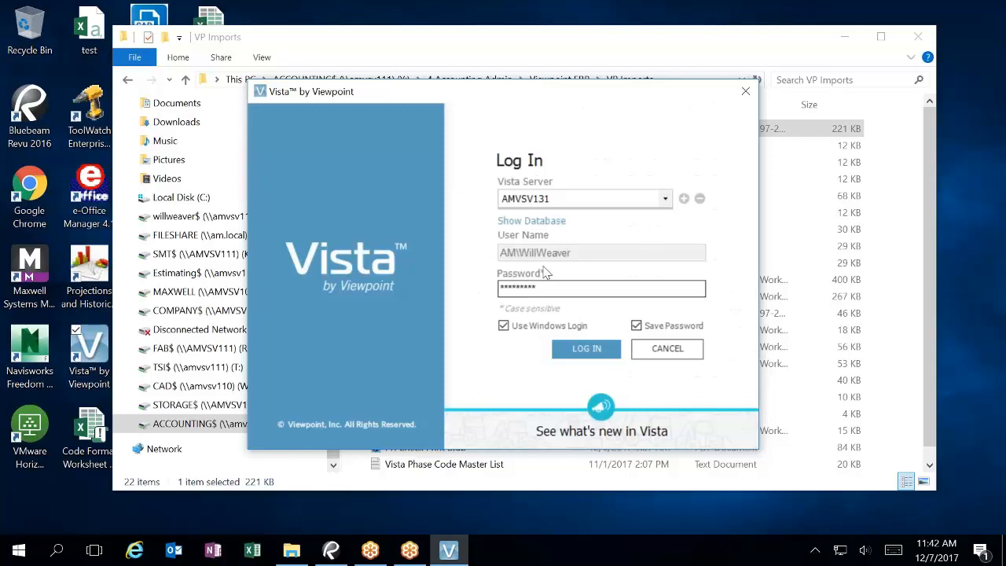
Step: Sign in with the support user name and password, Windows login and saved password off, then enter the identification e-mail
click(528, 327)
click(506, 249)
text(vcssupport)
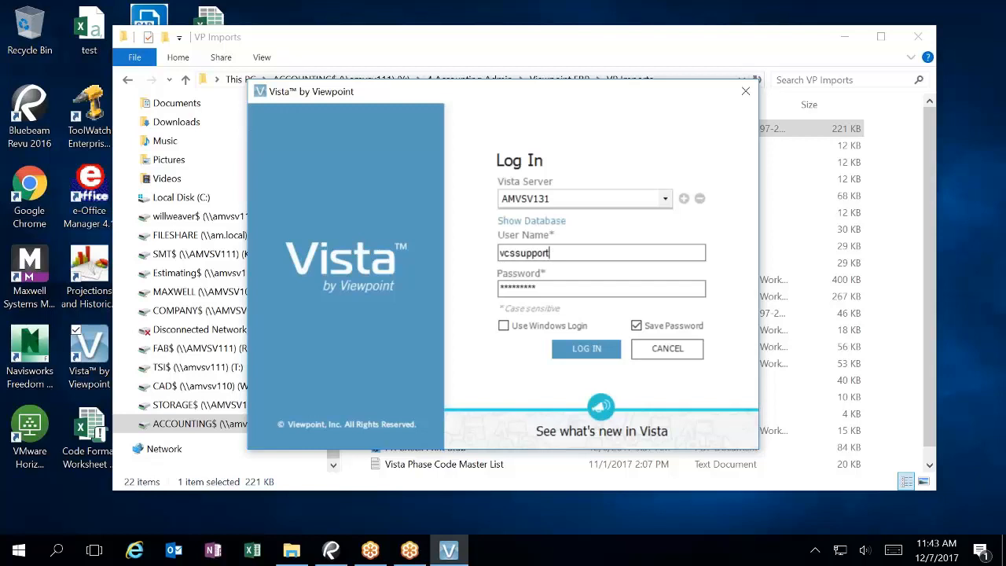
key(Tab)
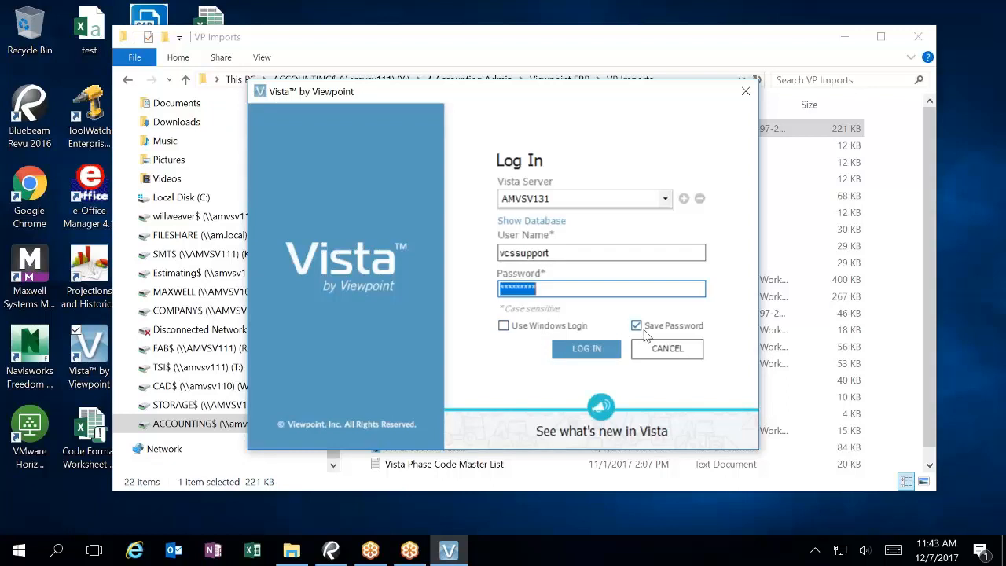
click(644, 334)
click(559, 289)
text(*************)
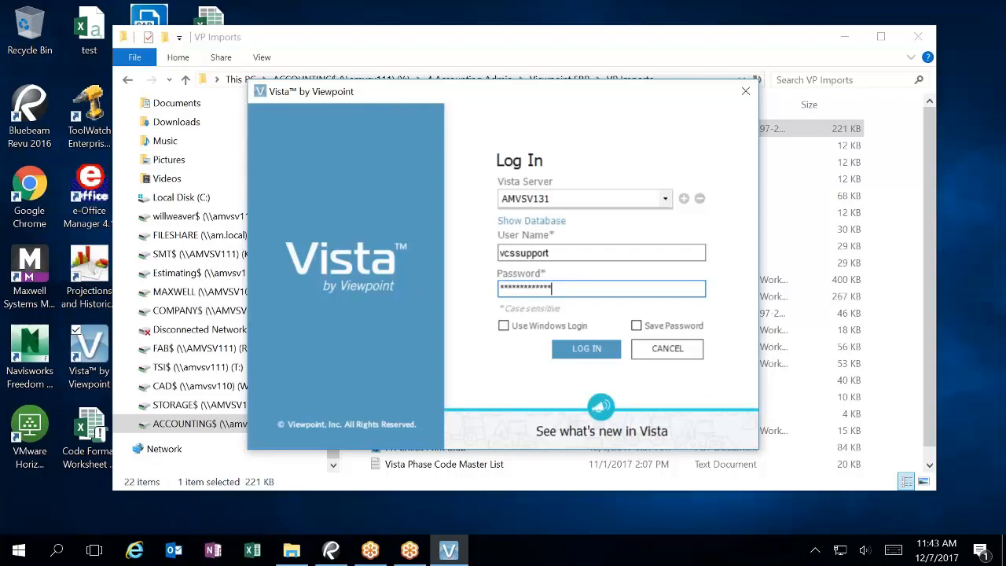
text(****)
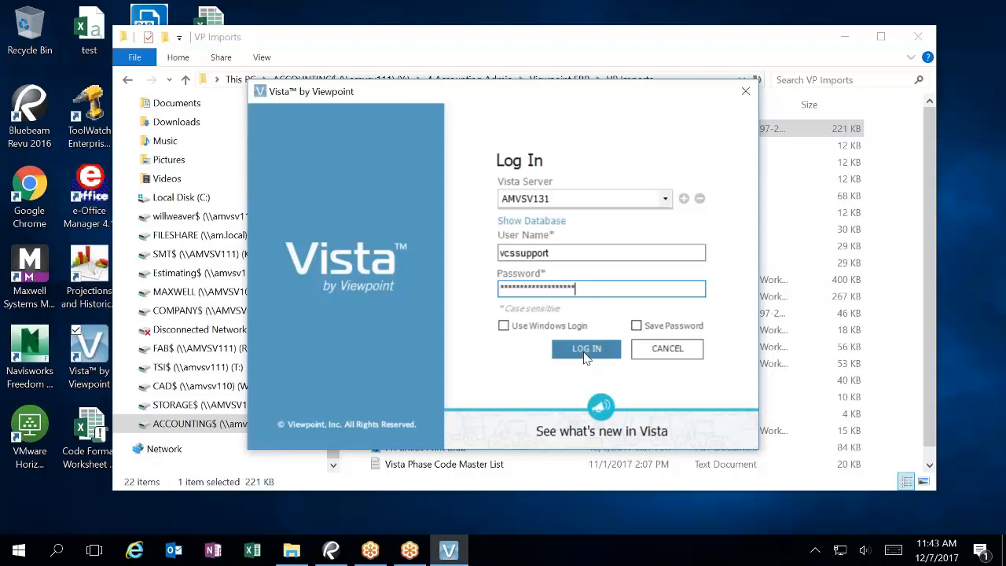
click(585, 355)
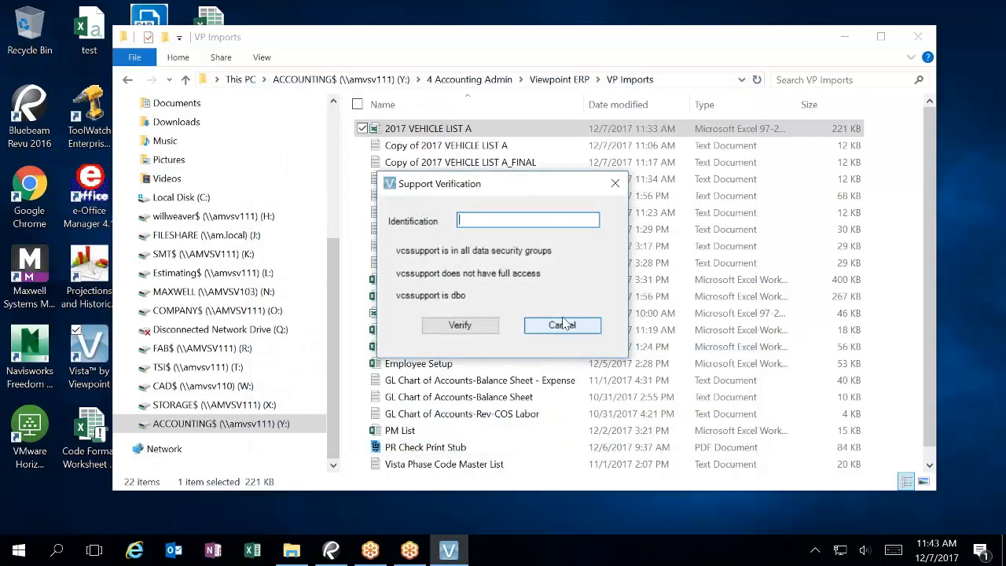
Step: Submit the verification, open DD Datatype Override and locate bCat by filtering '*cat'
click(465, 328)
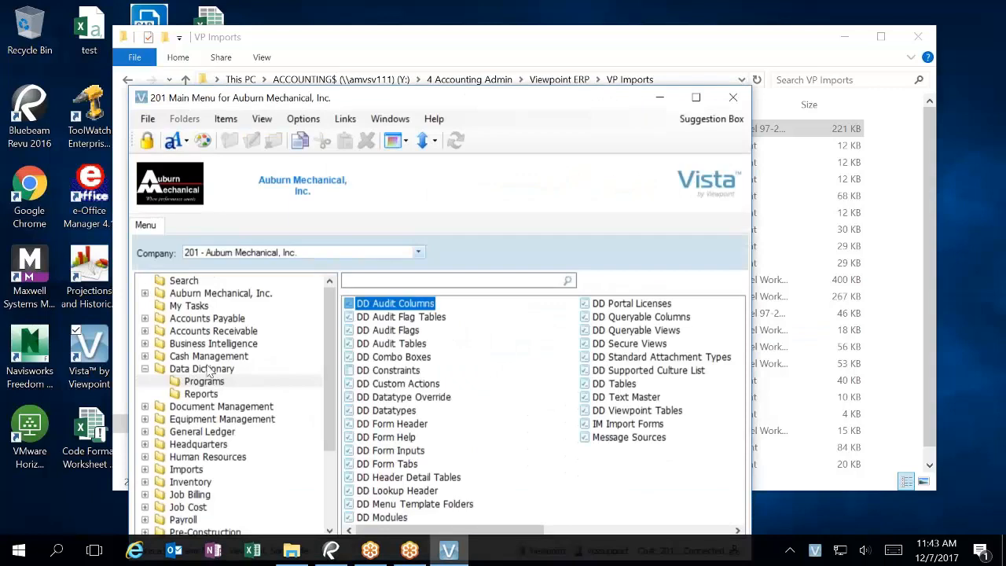
click(379, 399)
double_click(380, 401)
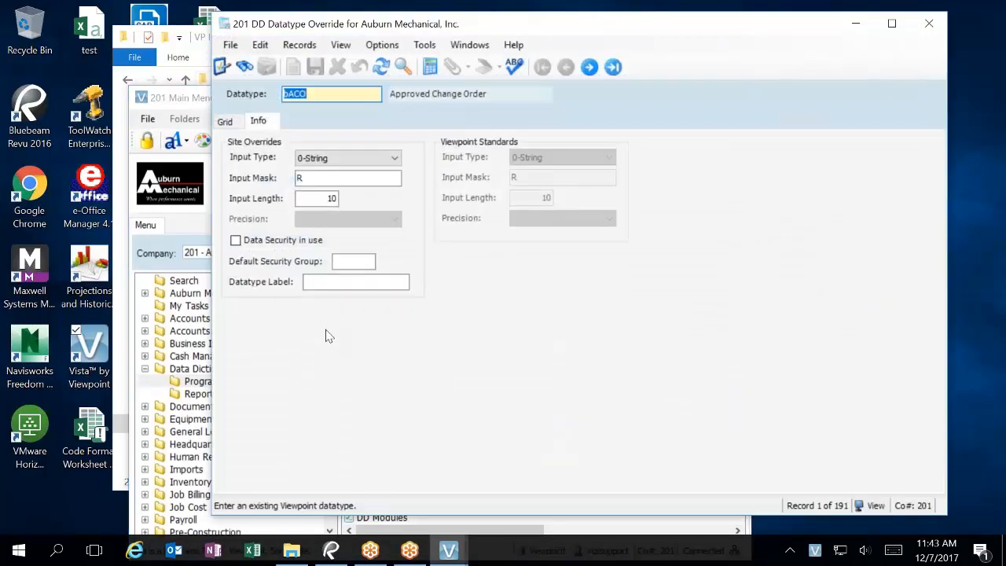
click(225, 123)
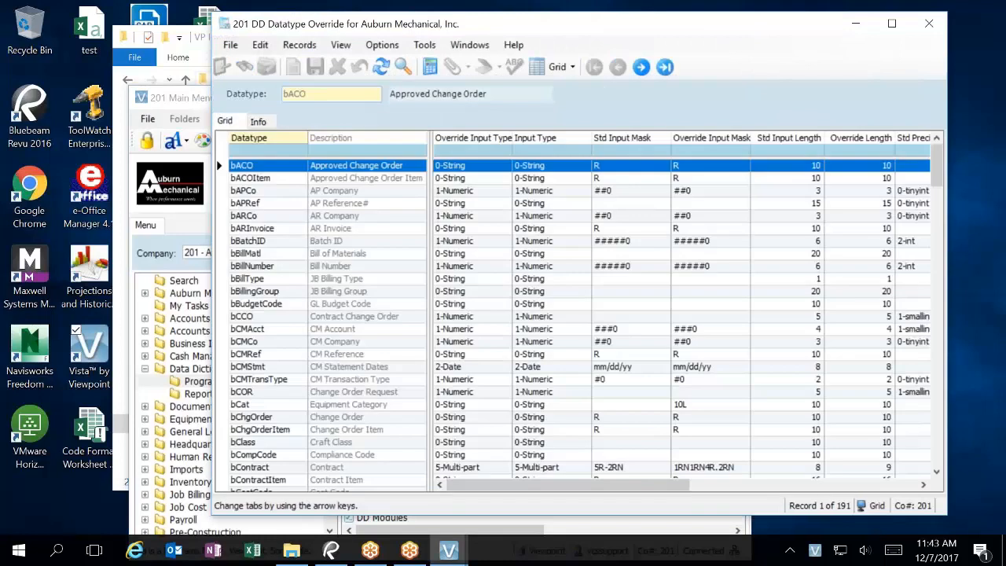
click(330, 150)
text(*cat)
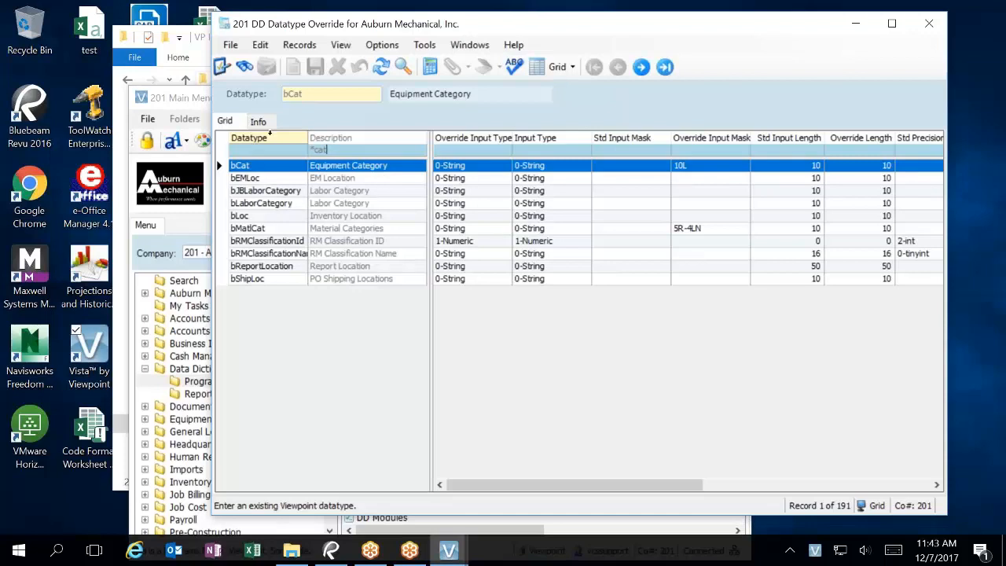
click(261, 123)
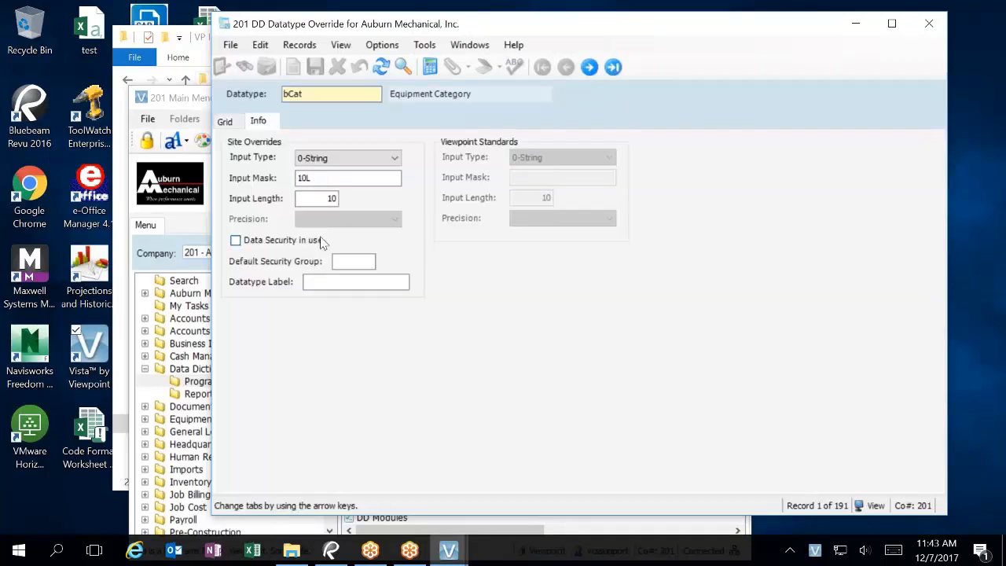
Step: Change the bCat input mask from 10L to 10, save, and close the window
click(311, 177)
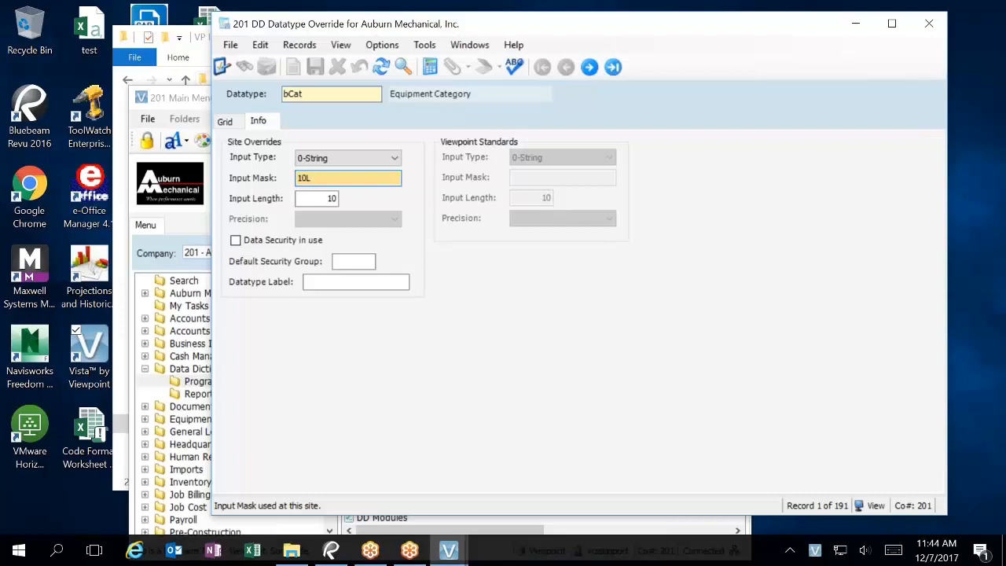
key(BackSpace)
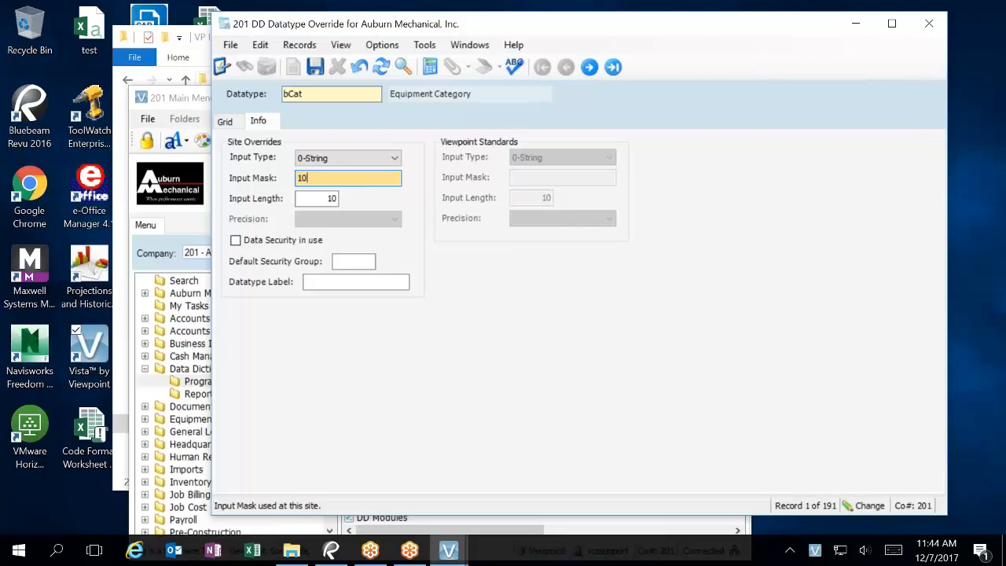
key(Tab)
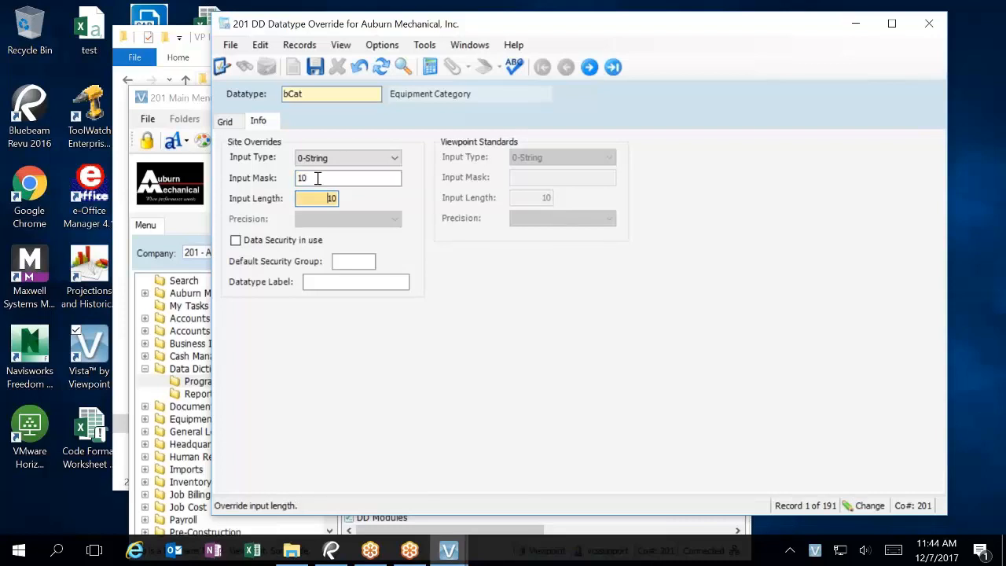
click(315, 68)
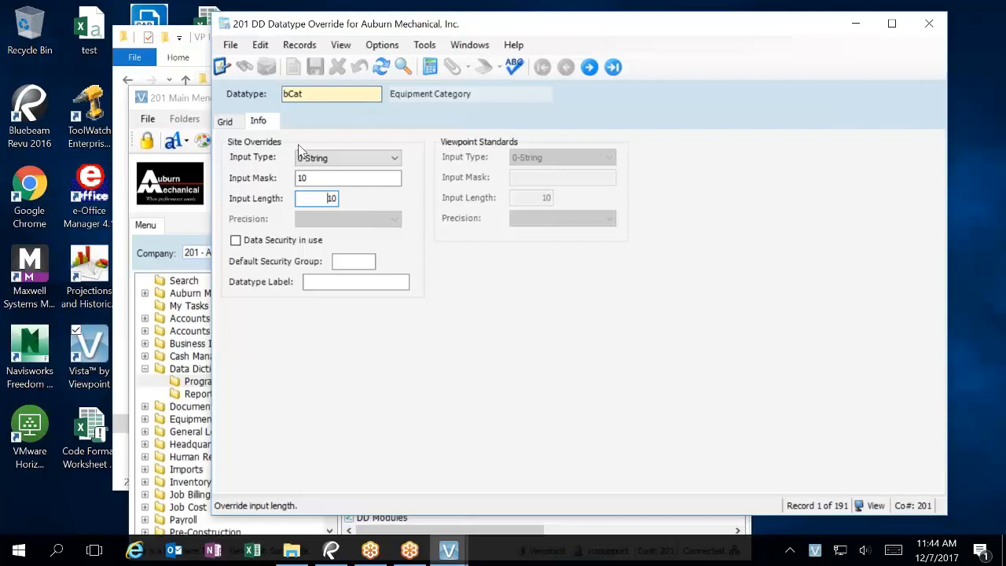
click(225, 122)
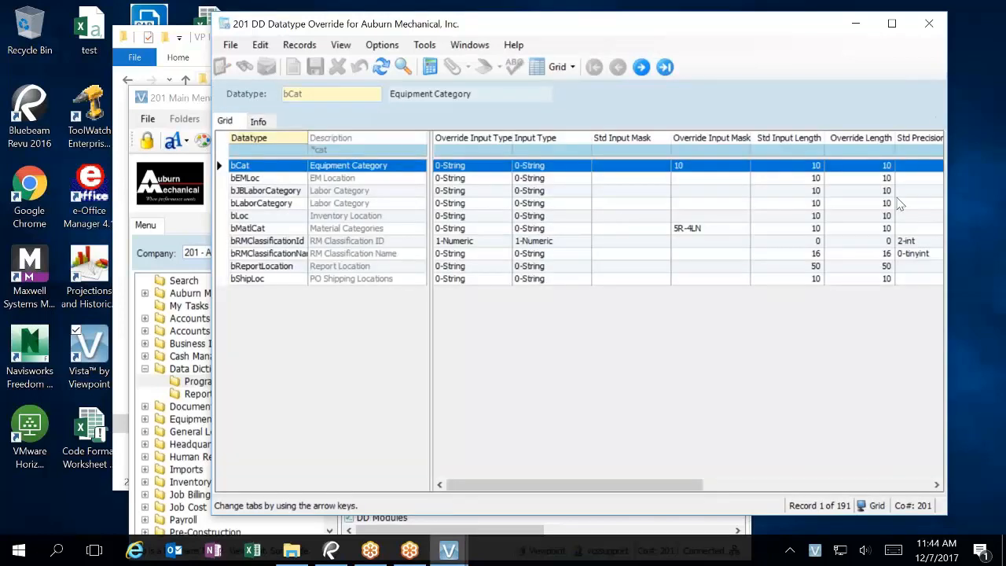
click(928, 23)
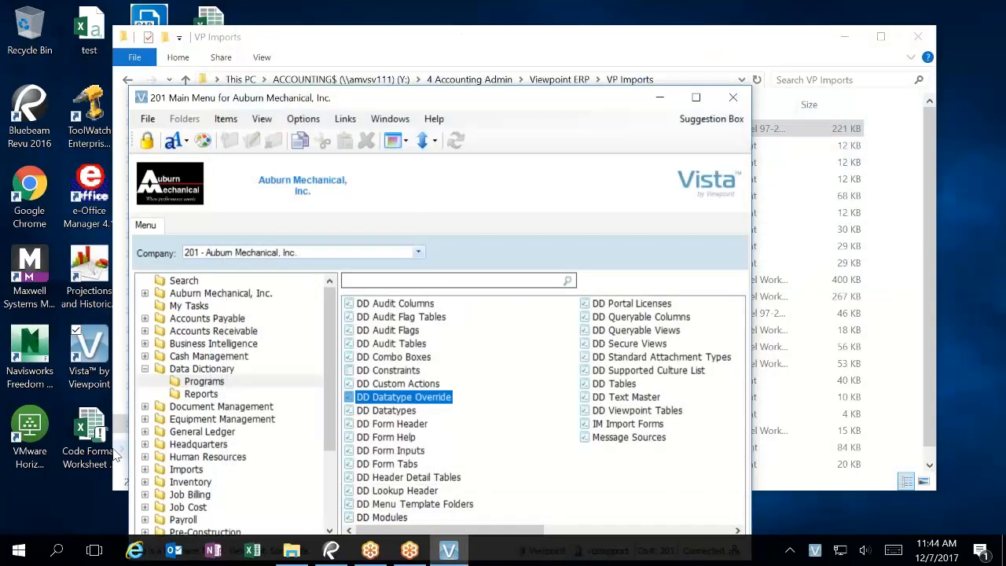
Step: Open IM Template and bring up the EM Equip template by filtering on 'em'
double_click(177, 470)
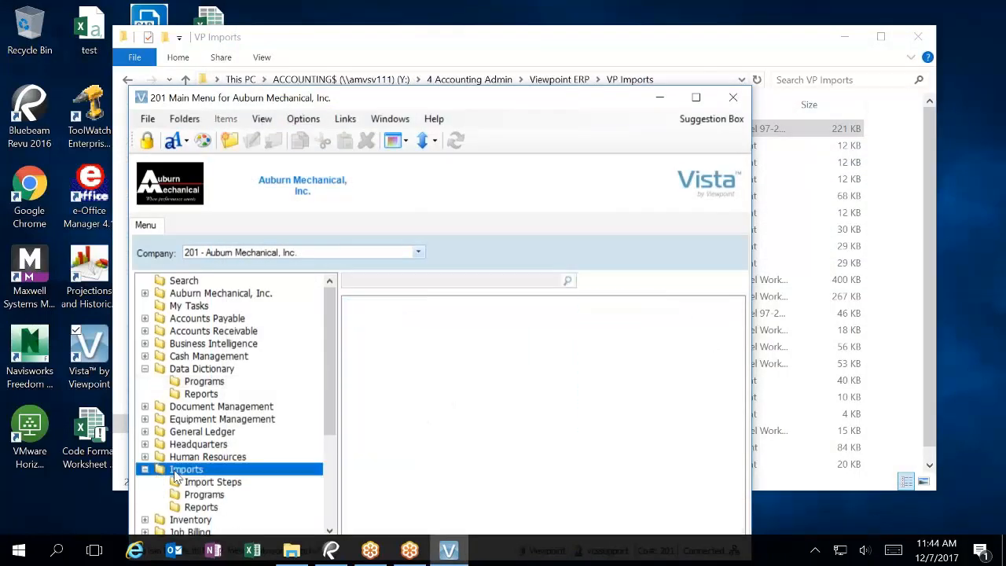
click(218, 482)
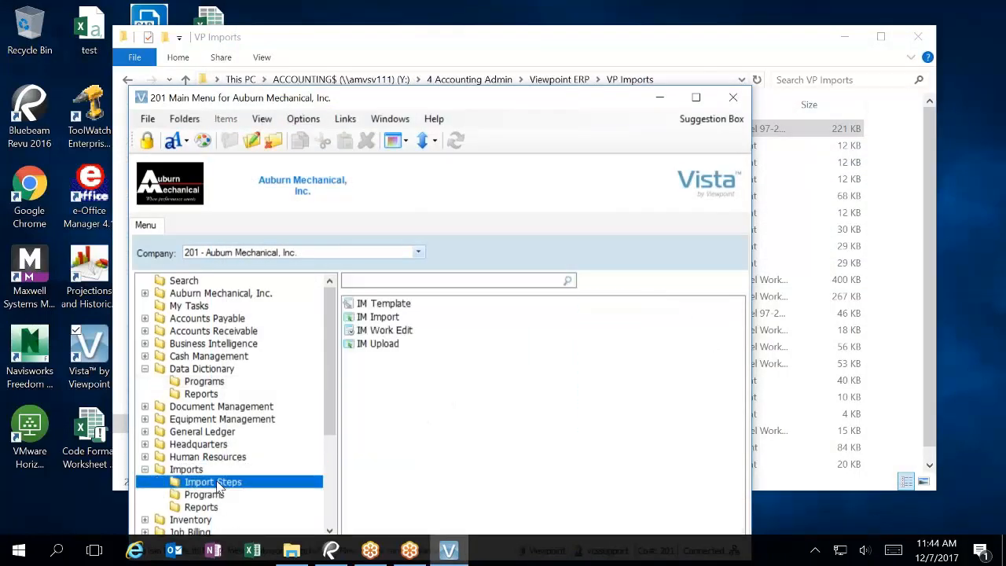
click(374, 307)
double_click(375, 309)
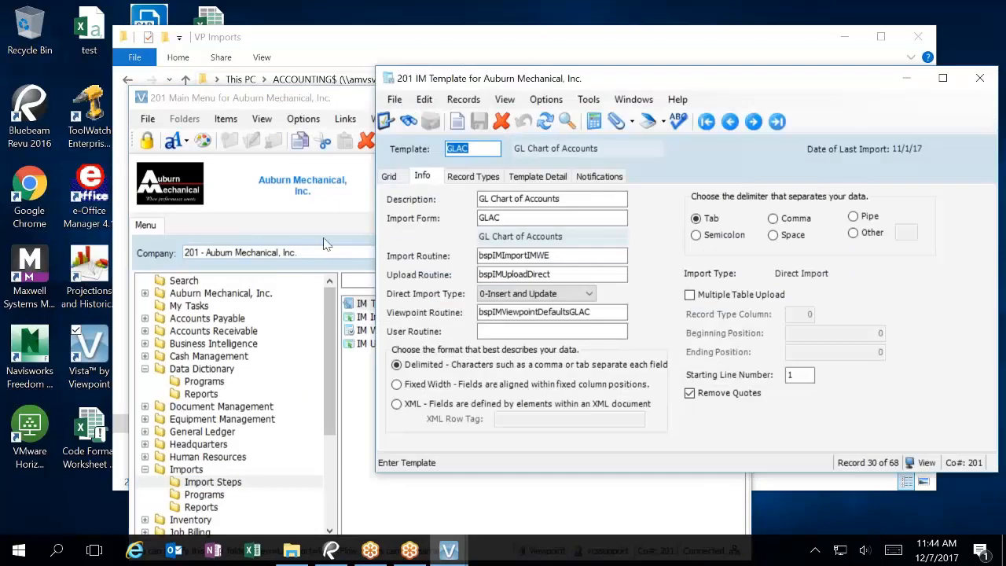
click(389, 177)
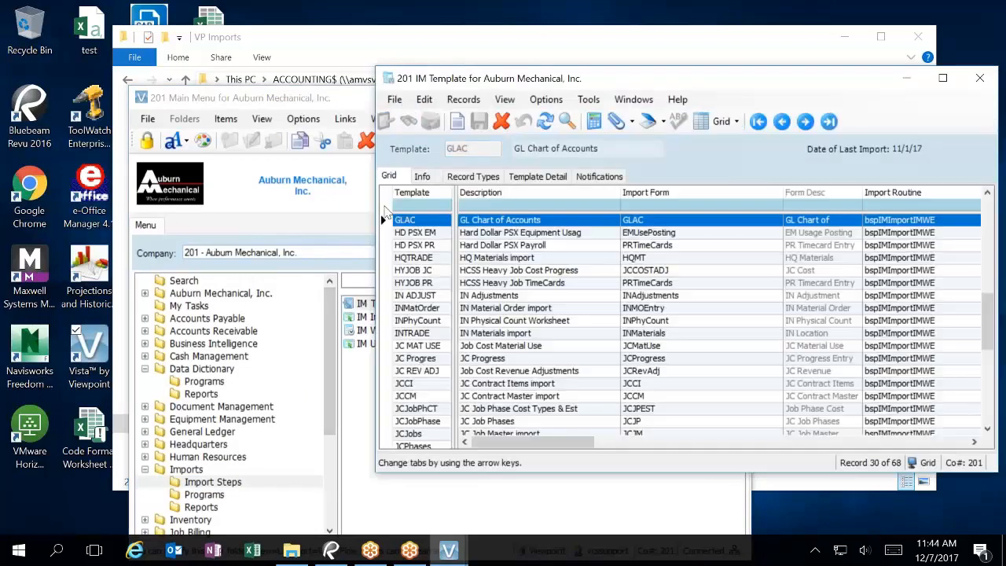
click(420, 205)
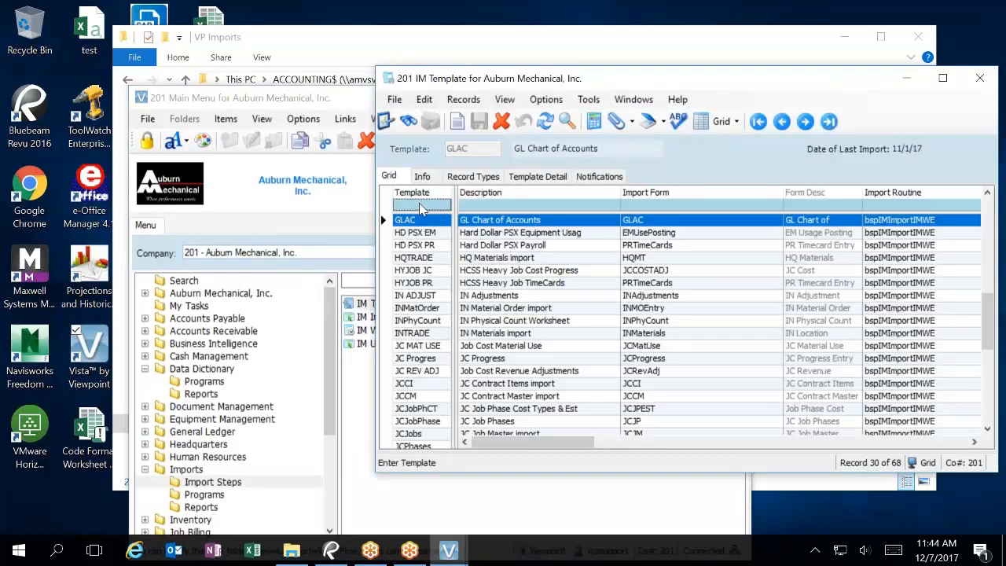
text(em)
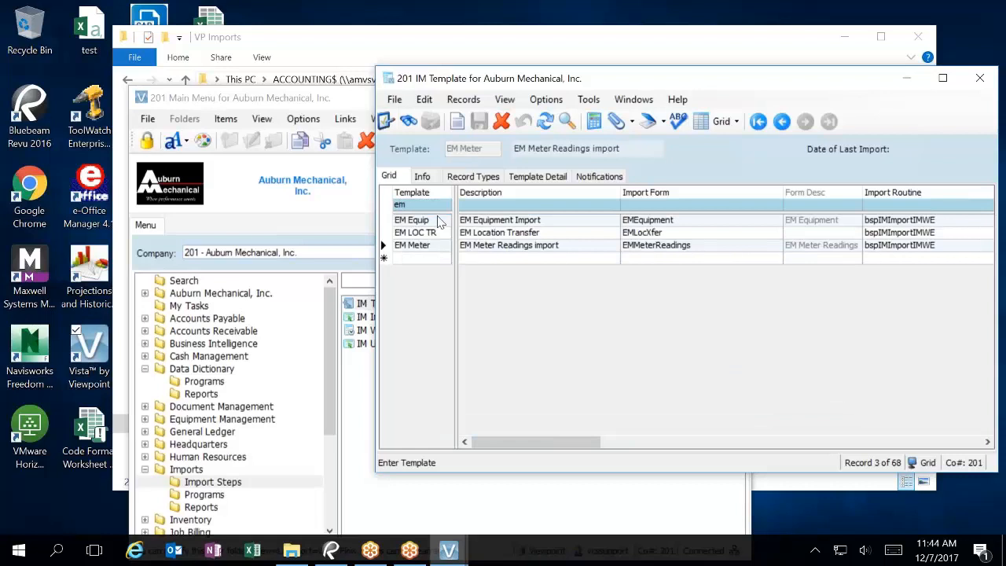
click(416, 222)
click(422, 176)
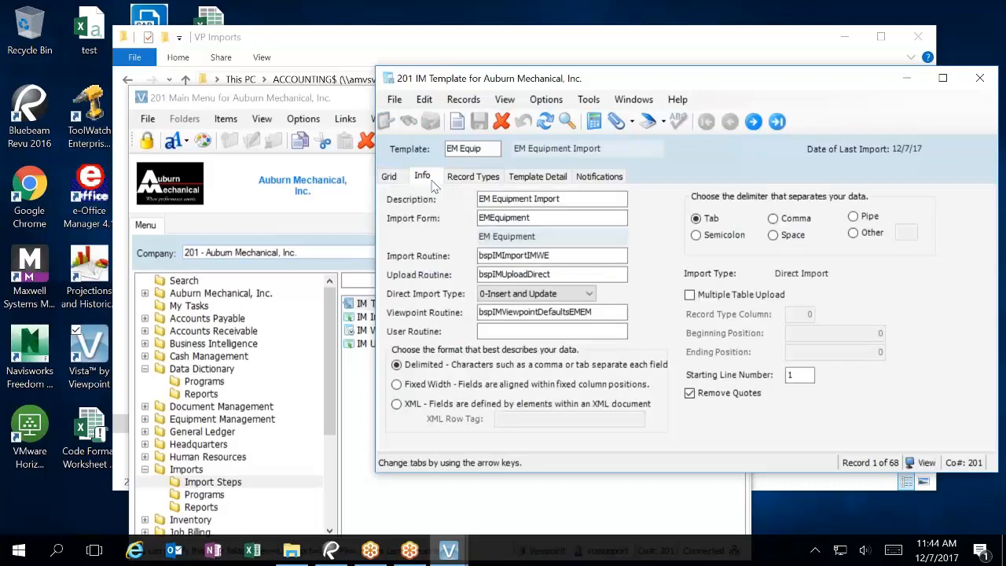
Step: Set the template's starting line number to 2, save, and close the window
click(792, 376)
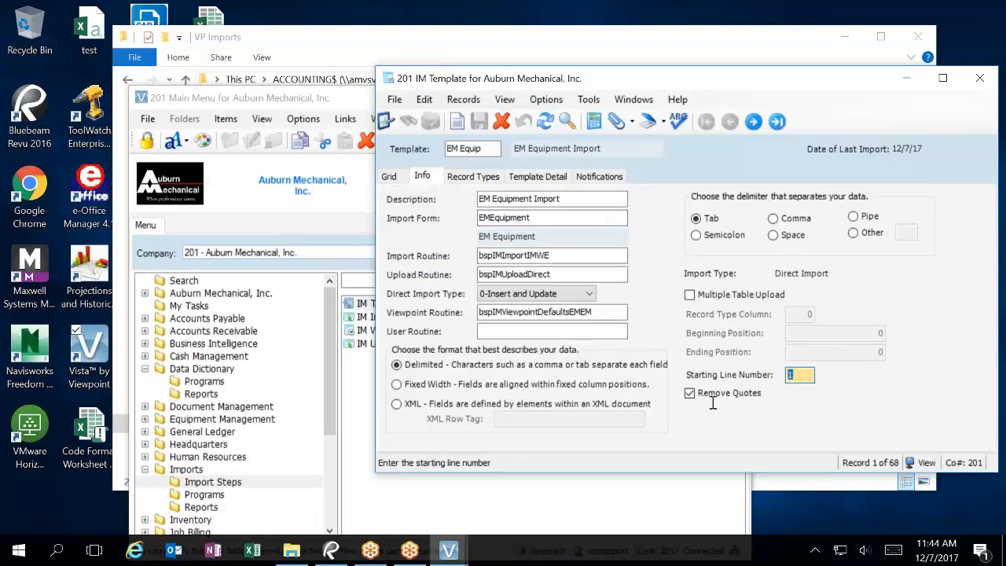
text(2)
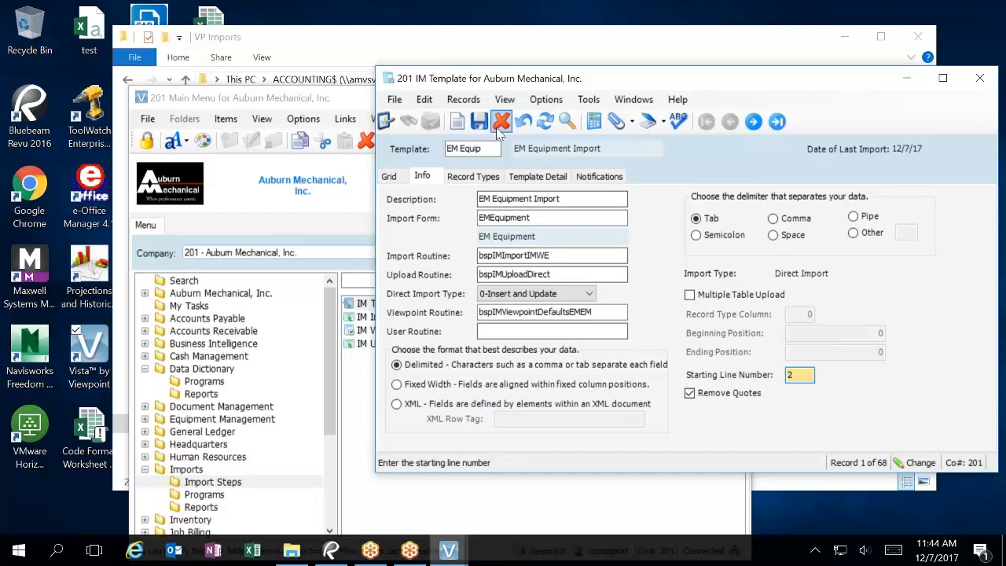
click(478, 122)
click(980, 78)
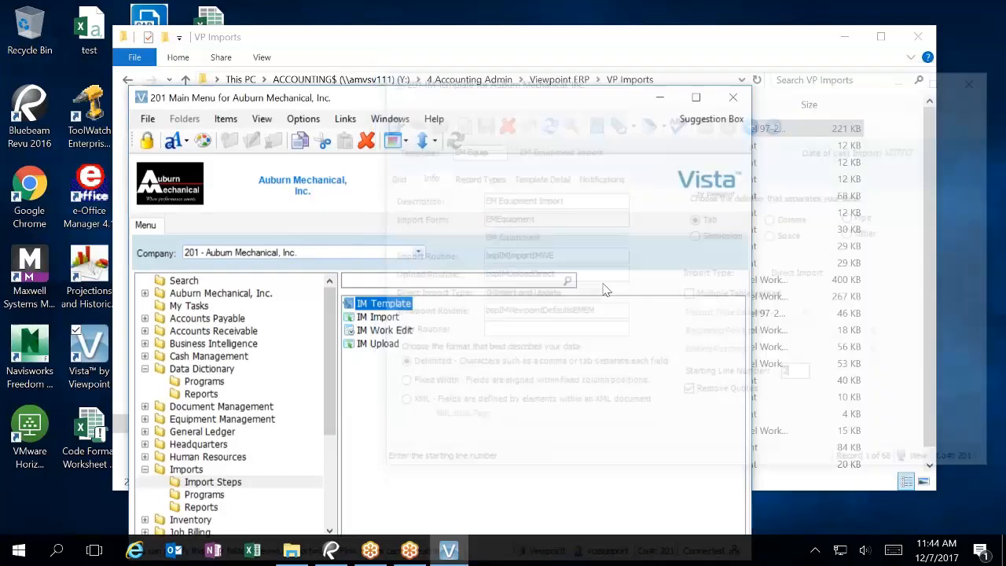
Step: In IM Import, enter import ID EM1 with the EM Equip template
double_click(385, 318)
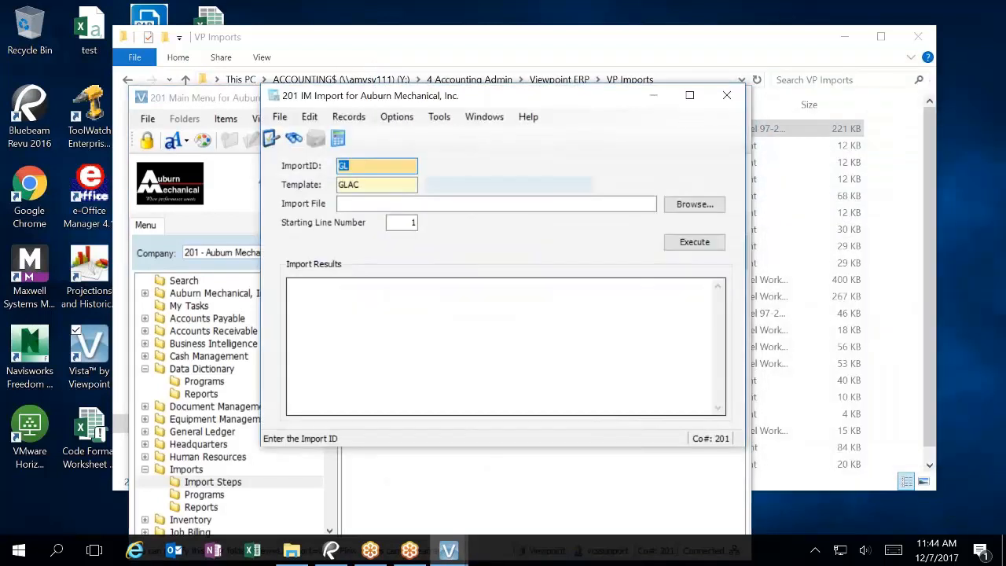
key(F4)
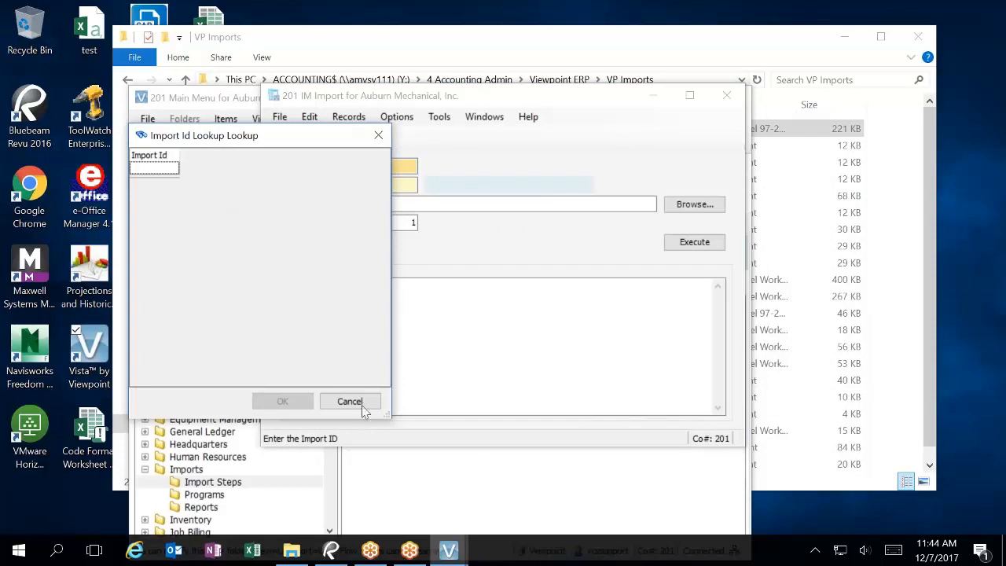
click(349, 401)
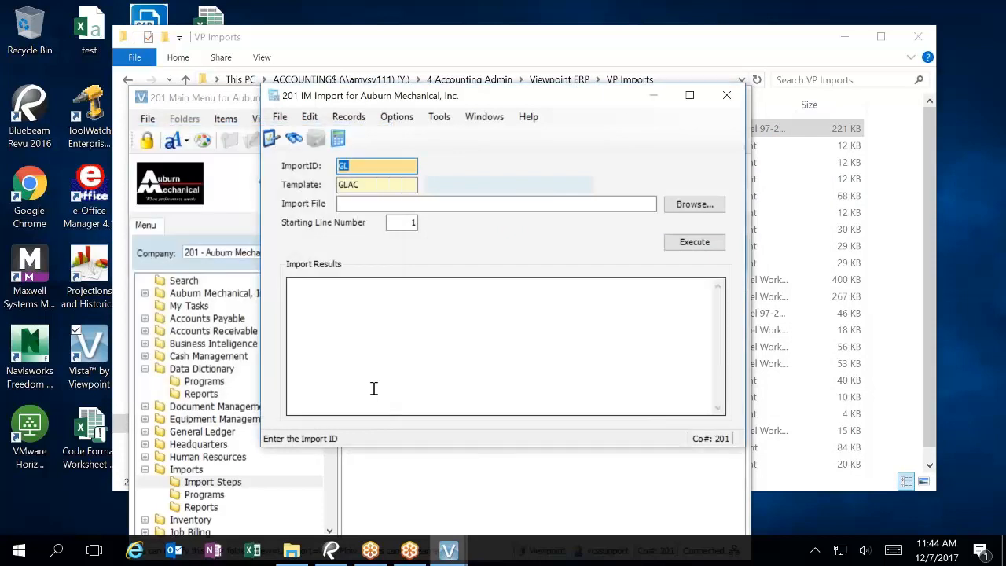
text(EM1)
key(Tab)
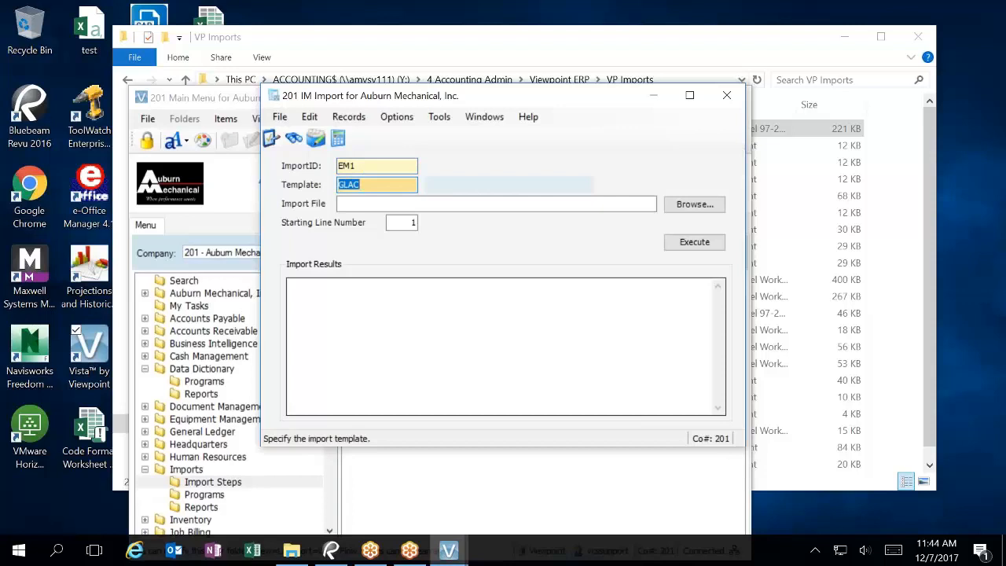
key(F4)
text(e)
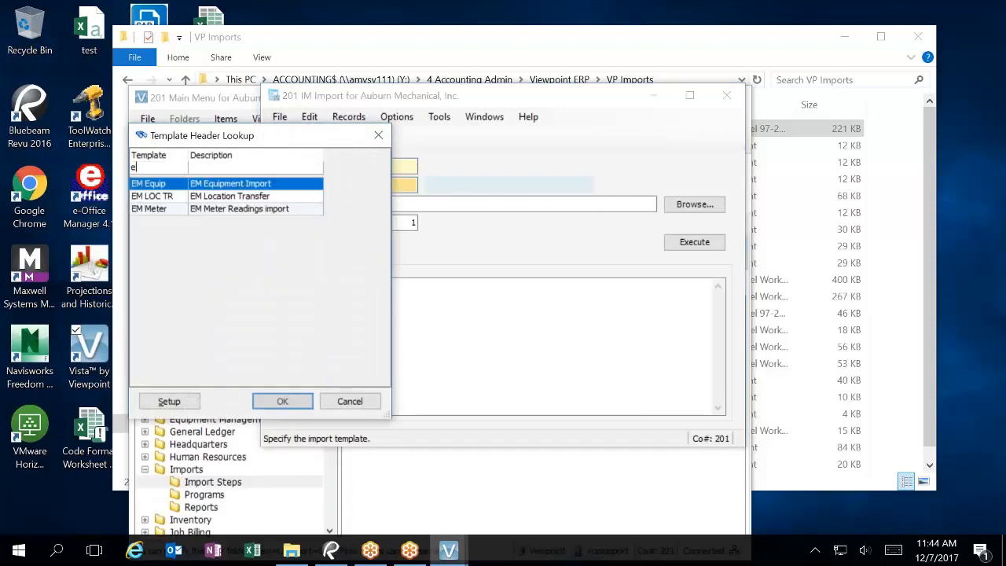
text(m)
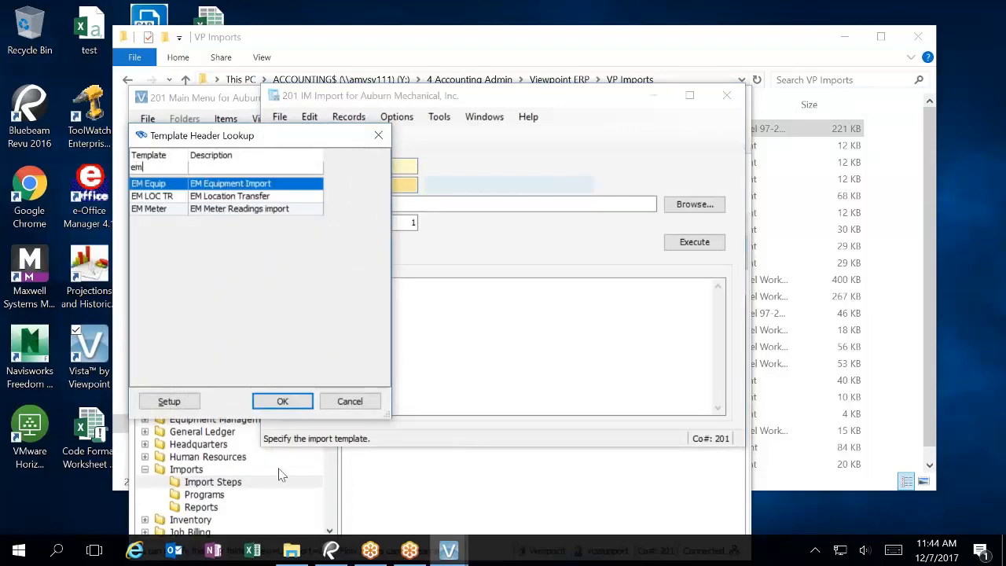
click(284, 403)
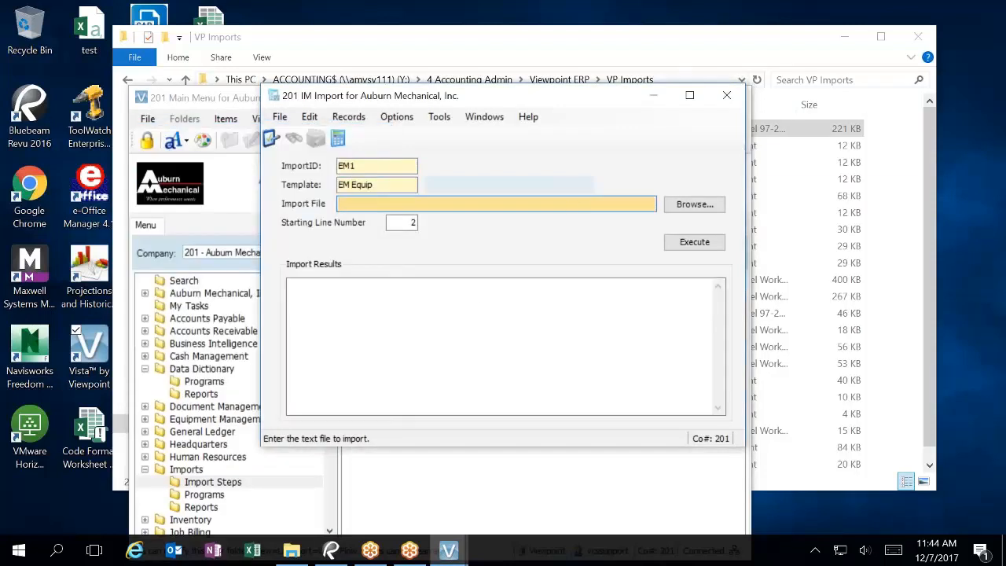
Step: Pick Copy of 2017 VEHICLE LIST A_REV20 as the import file and execute
click(691, 206)
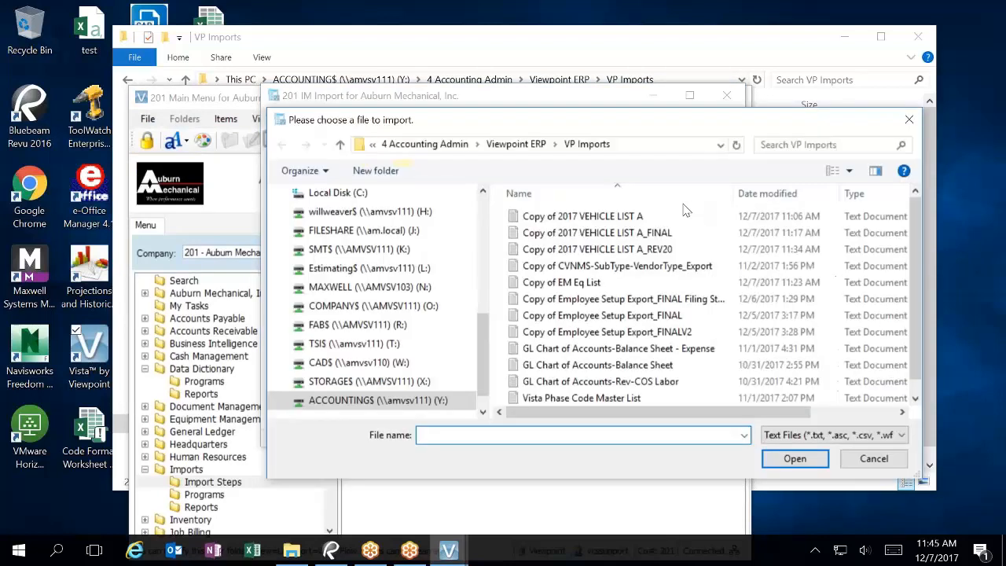
click(605, 249)
click(794, 458)
click(696, 243)
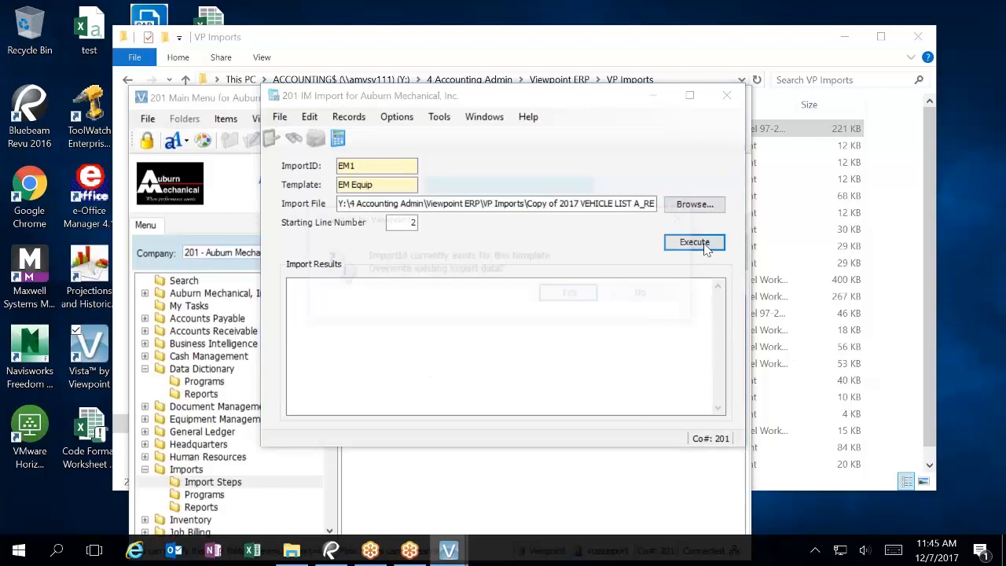
Step: Confirm overwriting EM1, dismiss the data type format error, and close IM Import
click(575, 295)
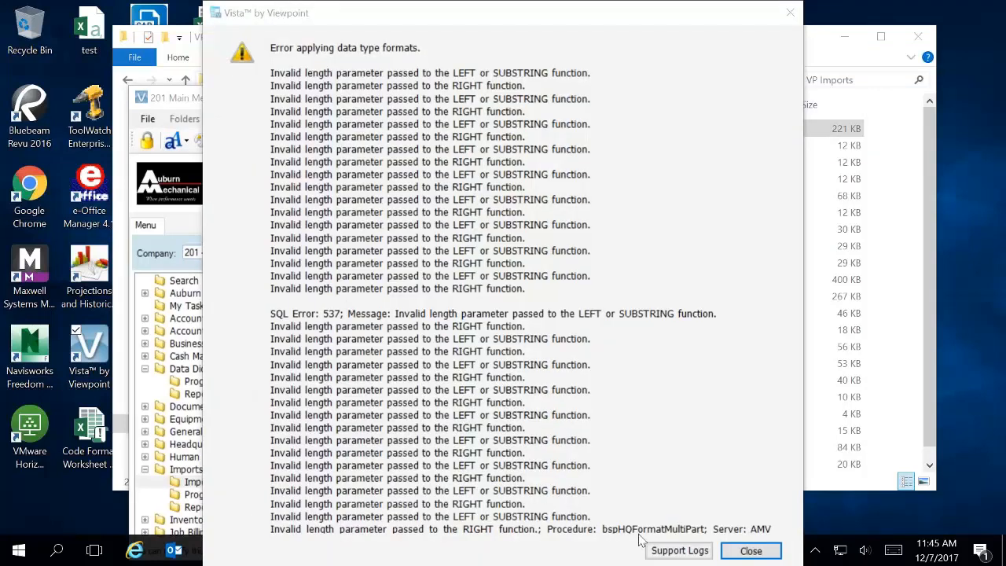
click(791, 13)
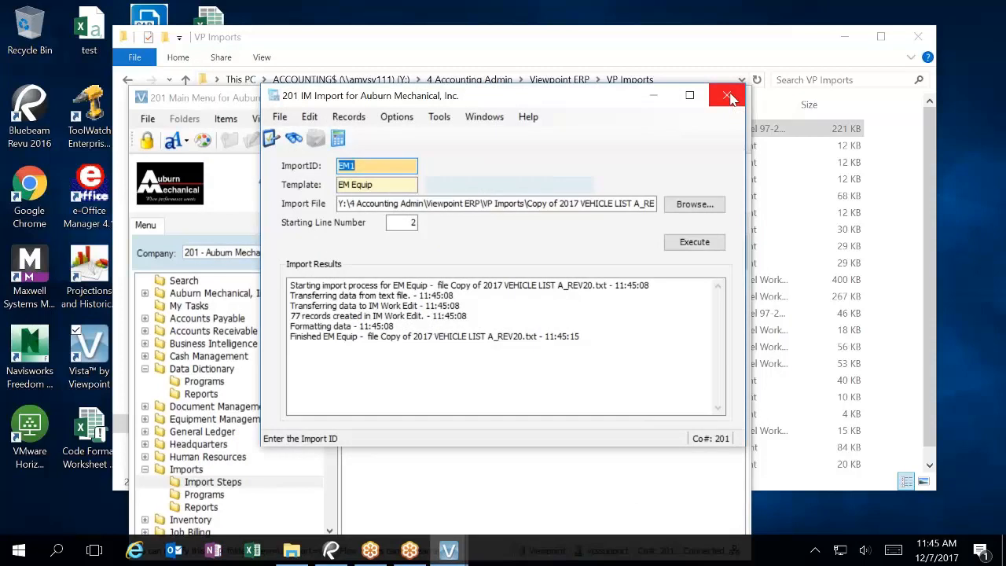
click(726, 96)
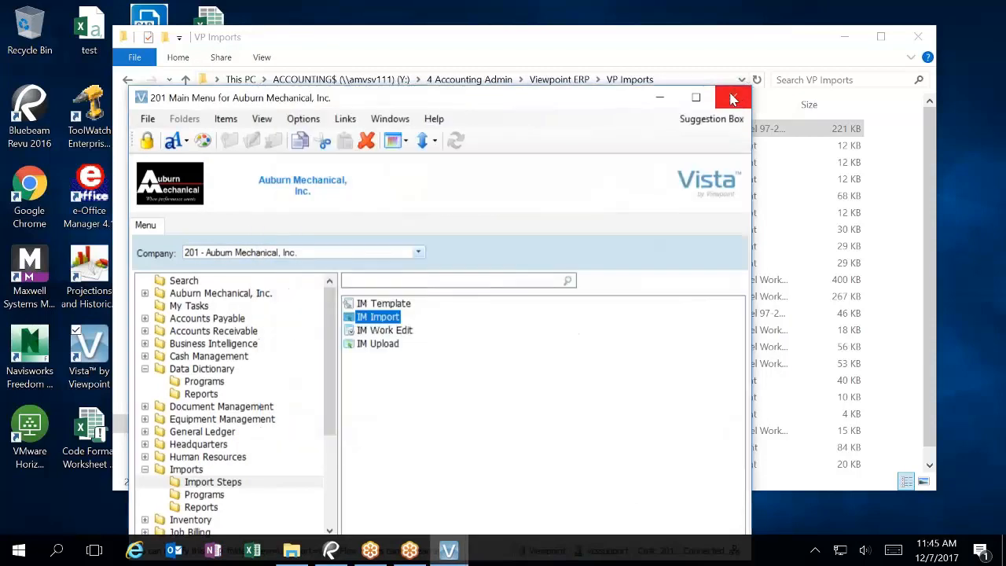
Step: Open DD Datatype Override from the Data Dictionary programs, in Grid view, maximized
click(196, 381)
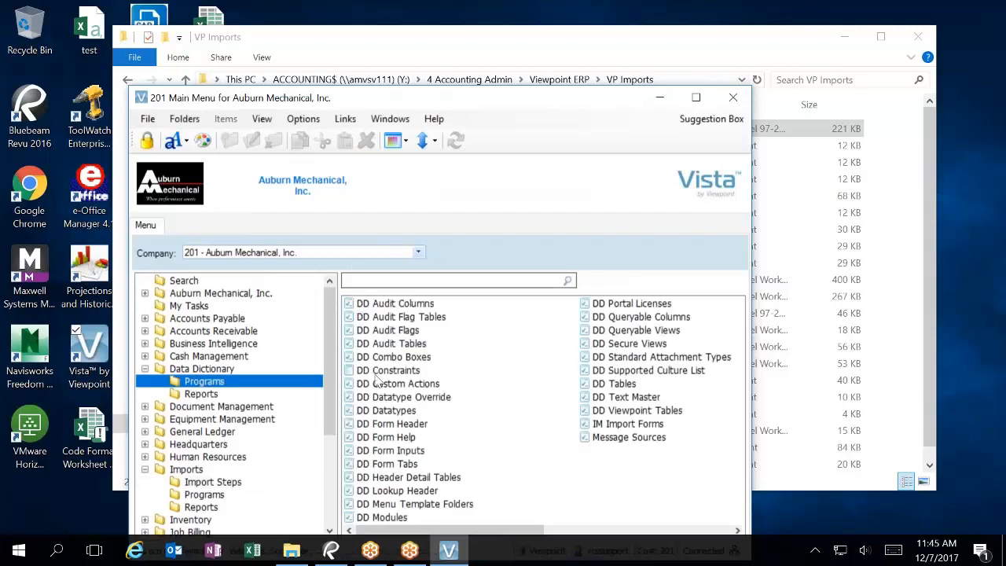
double_click(393, 397)
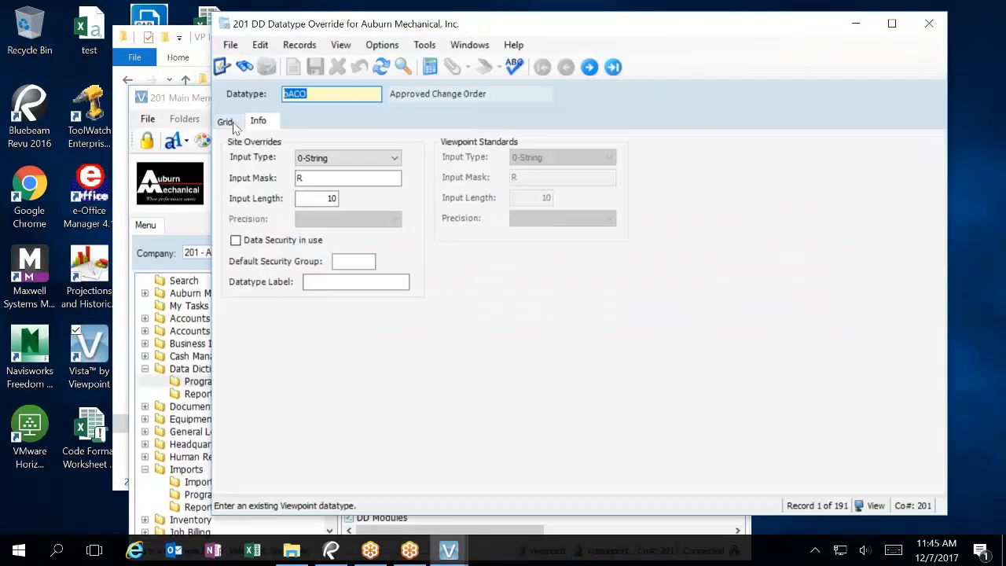
click(234, 124)
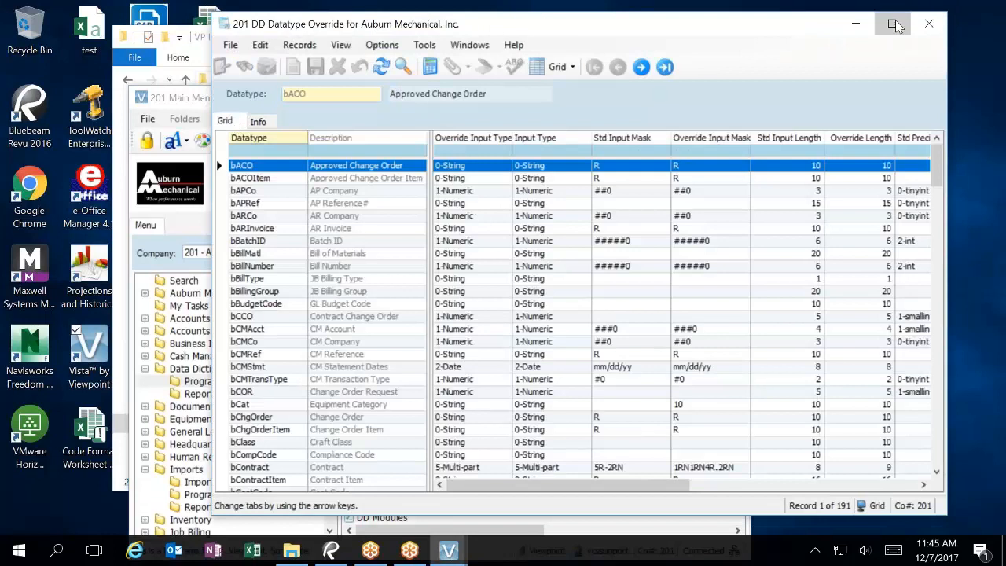
click(890, 23)
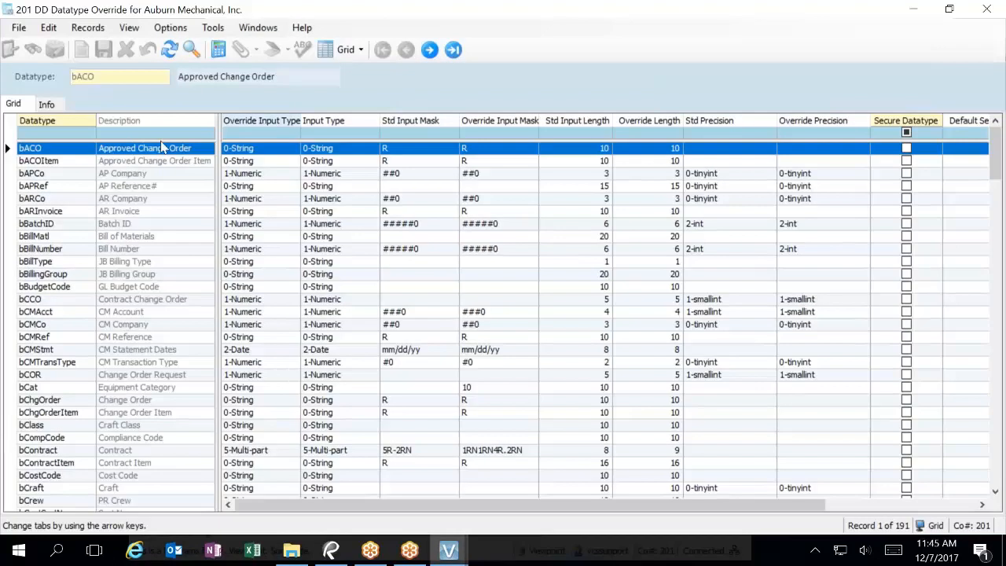
Step: Filter descriptions by *eq and inspect bEquip Equipment's override settings on the Info tab
click(160, 135)
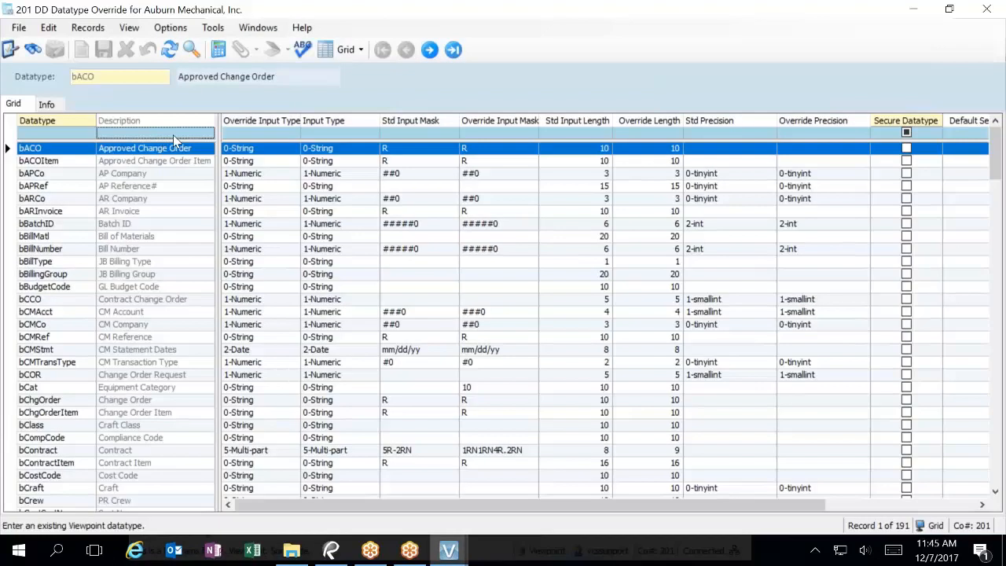
text(*eq)
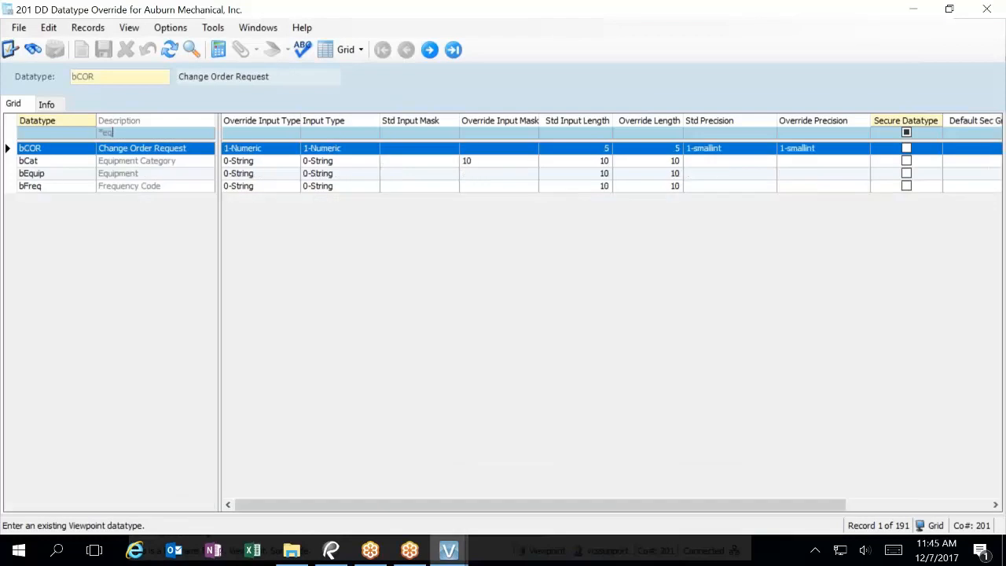
click(129, 173)
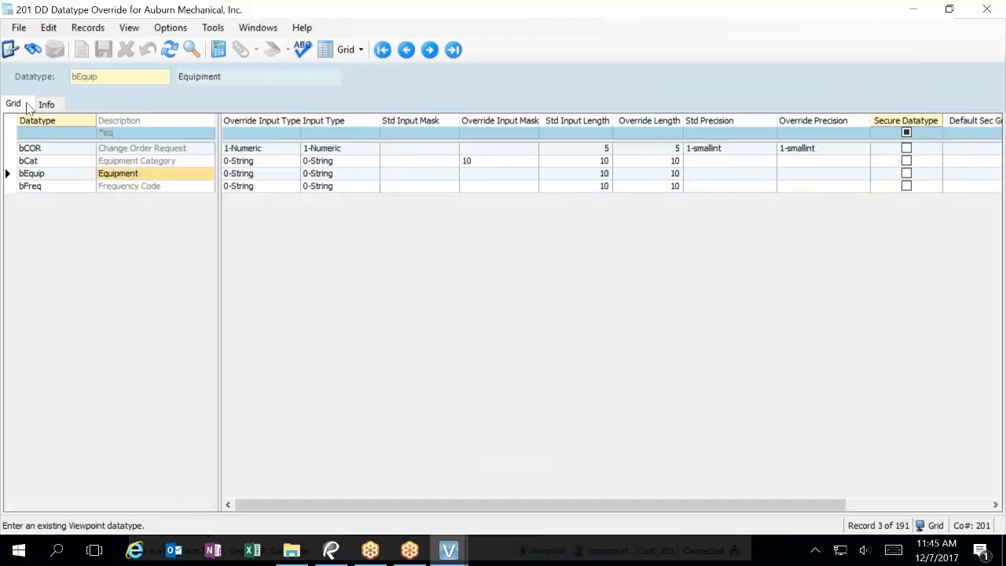
click(47, 105)
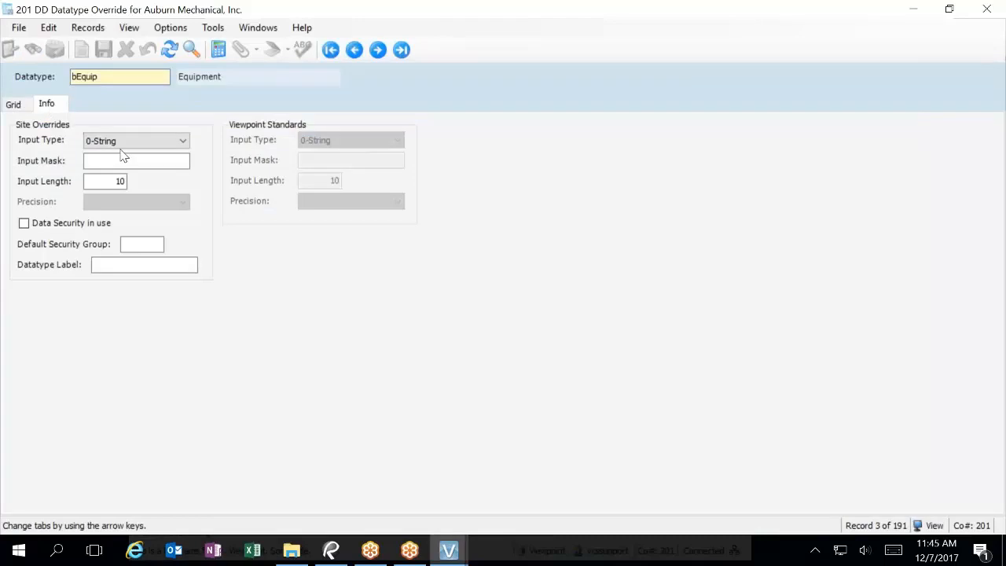
click(14, 106)
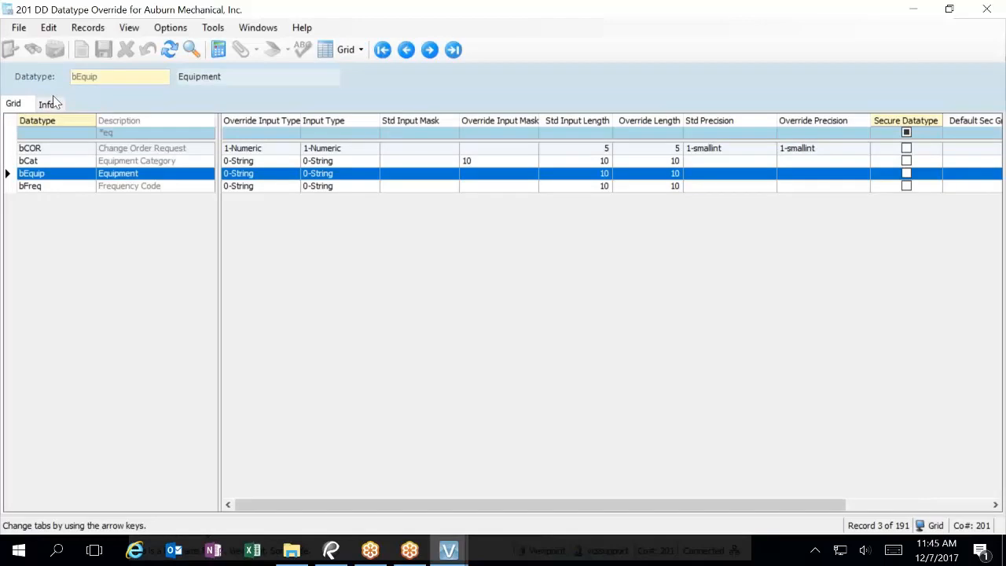
Step: Set bEquip's override input type to 5-Multi-part and save
click(51, 103)
click(119, 143)
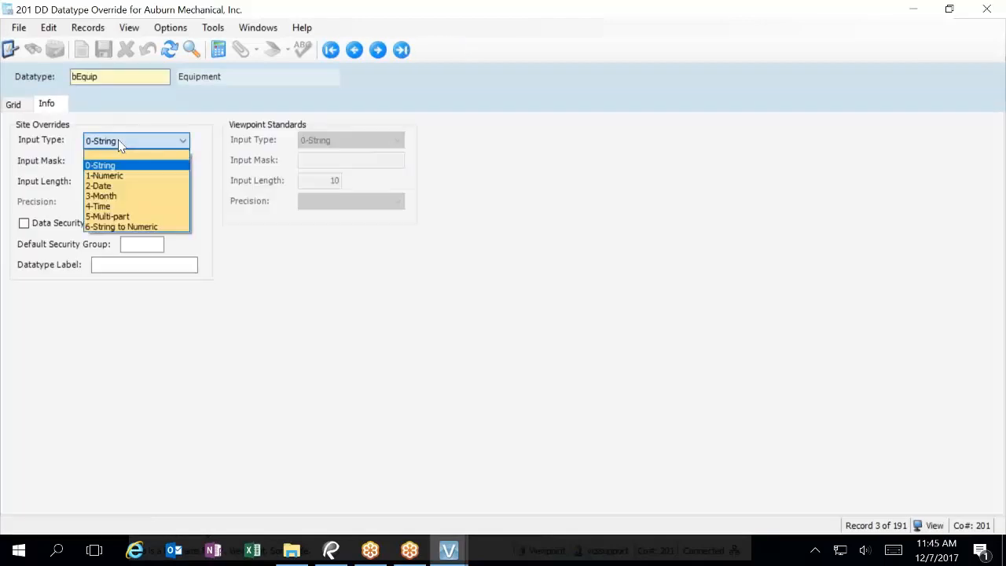
click(122, 216)
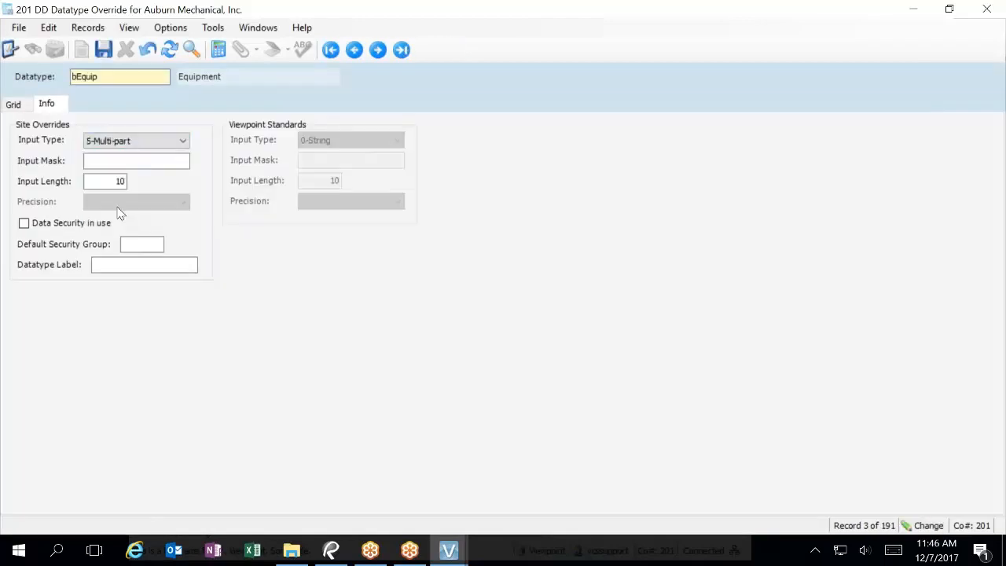
click(103, 50)
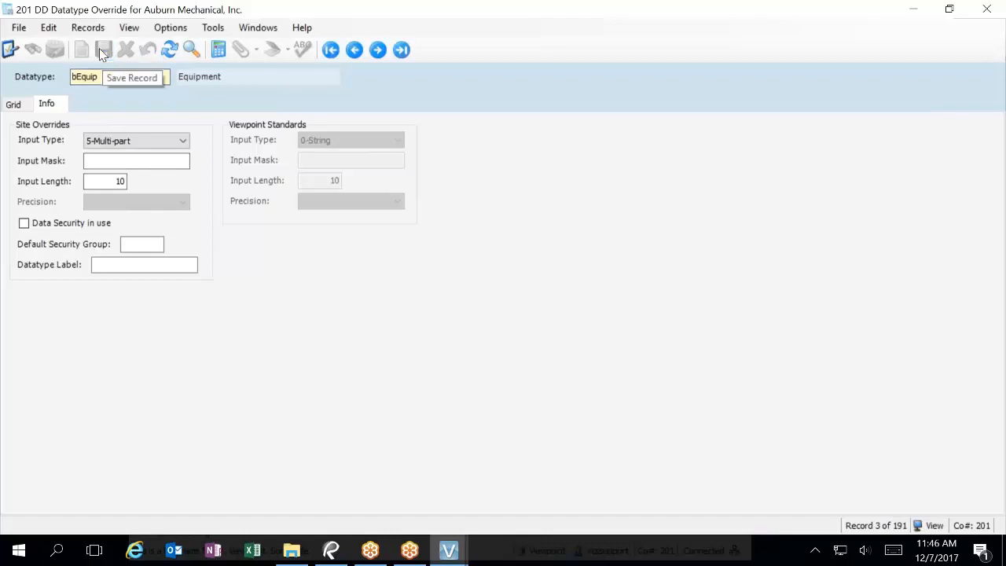
click(14, 106)
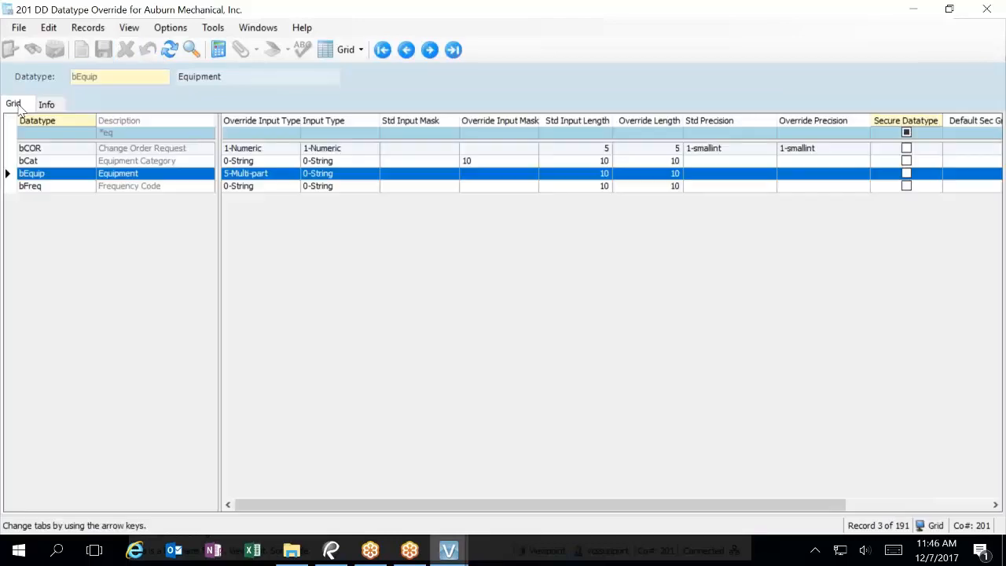
Step: Try setting bCat to 5-Multi-part; saving is rejected because of its input mask 10
click(120, 162)
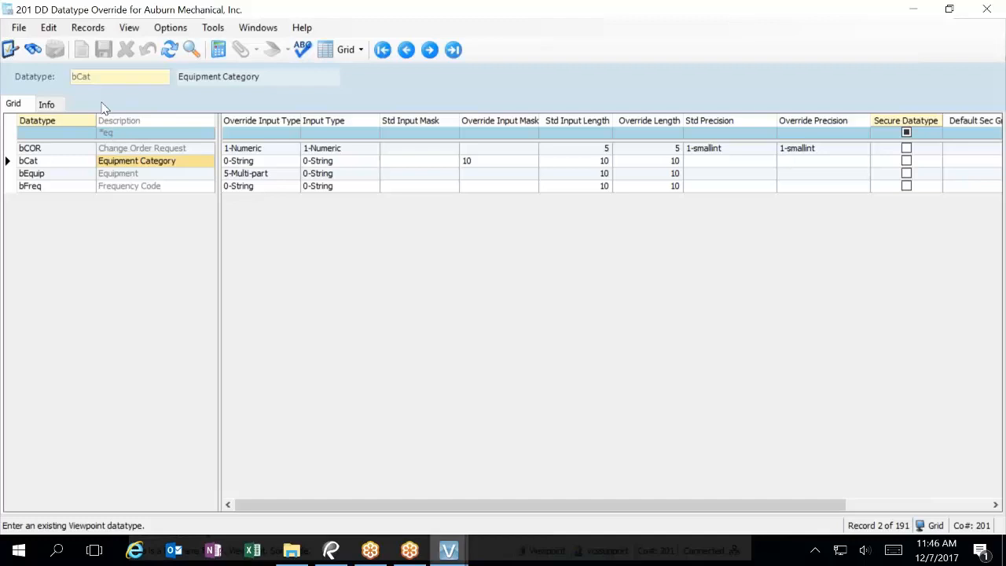
click(51, 106)
click(124, 142)
click(110, 216)
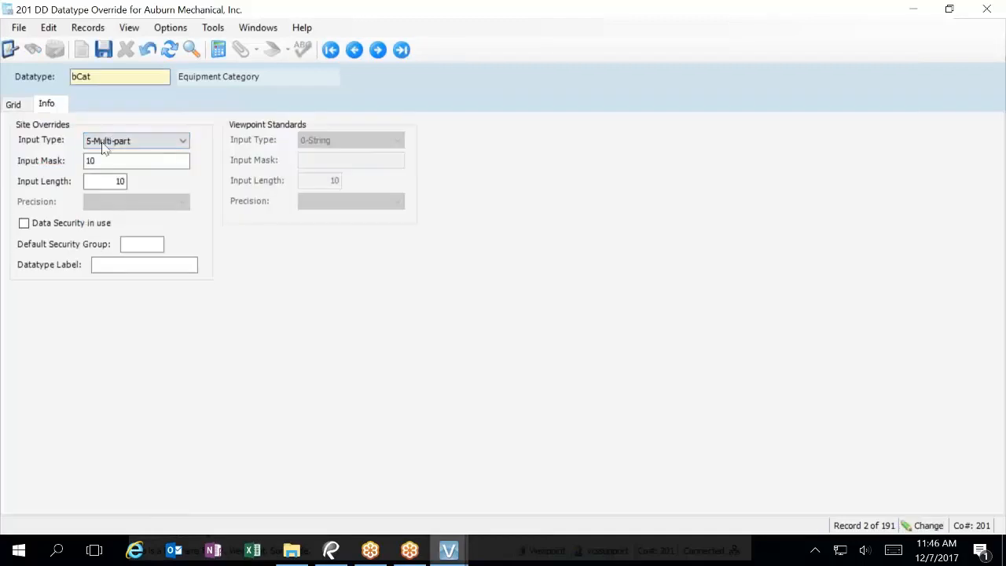
click(103, 51)
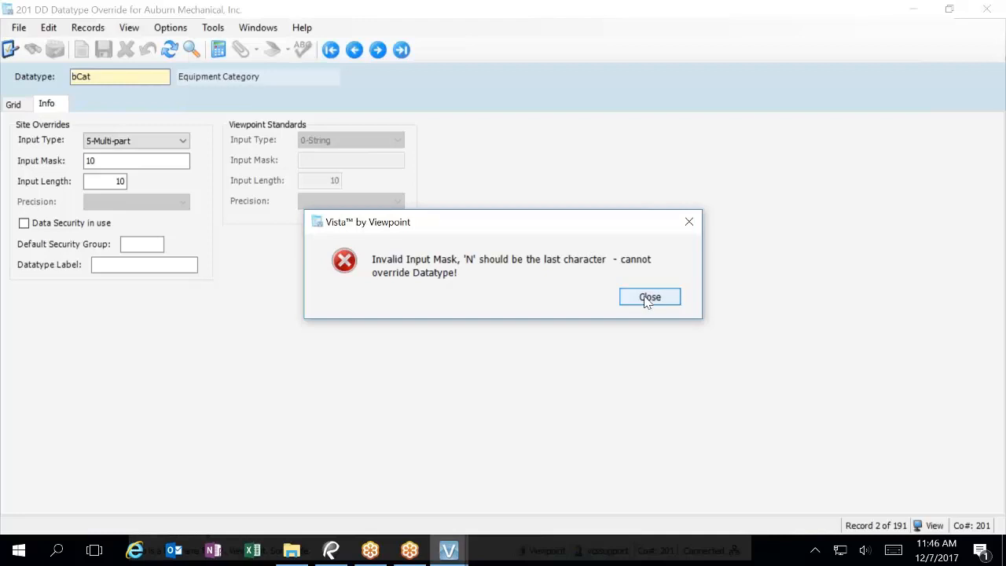
click(647, 298)
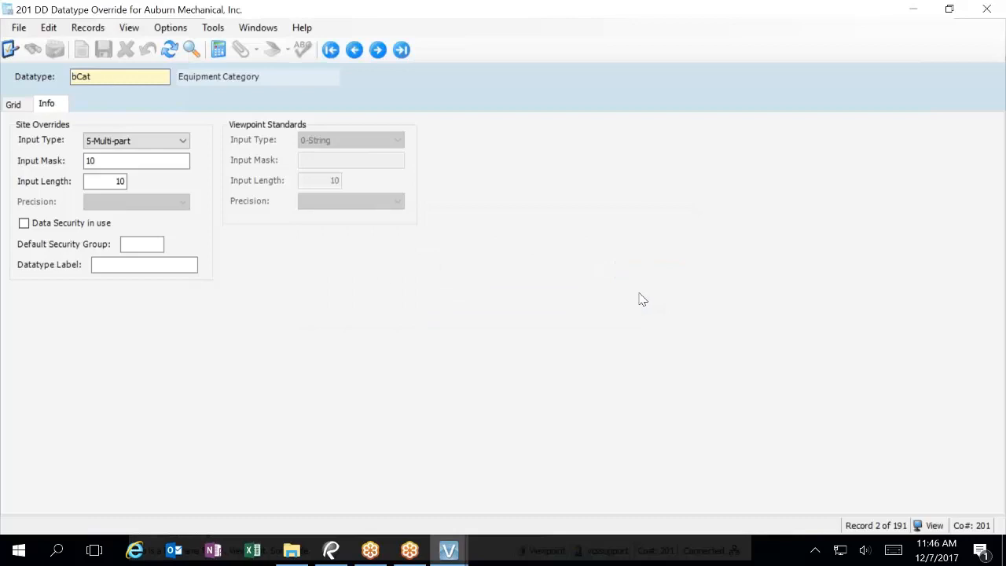
click(114, 162)
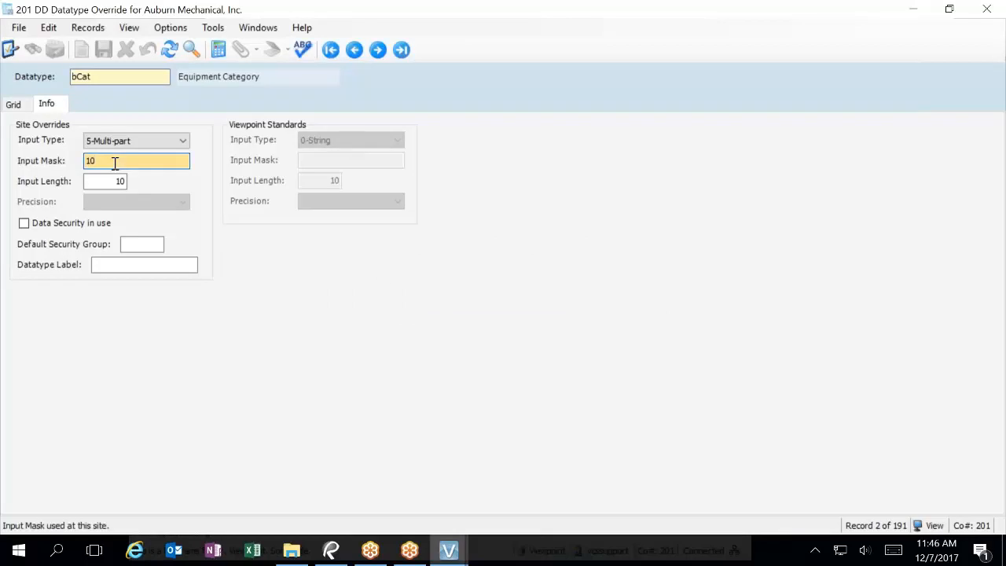
click(13, 105)
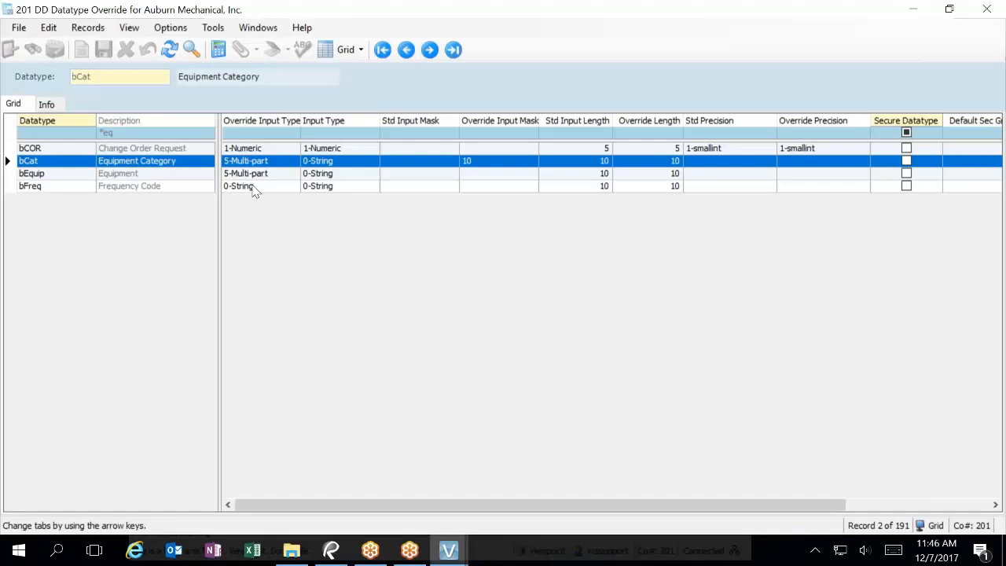
click(266, 164)
click(265, 162)
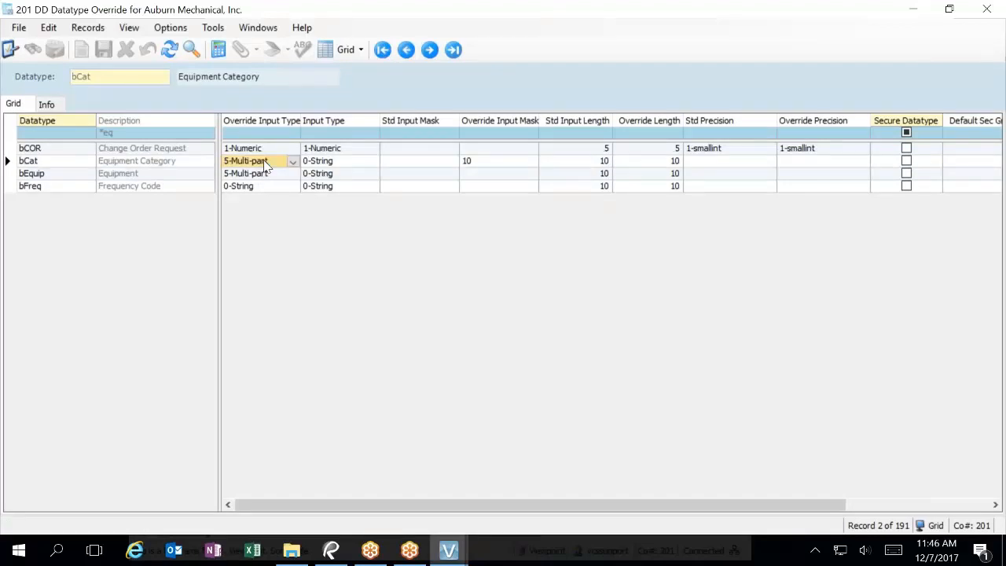
key(F1)
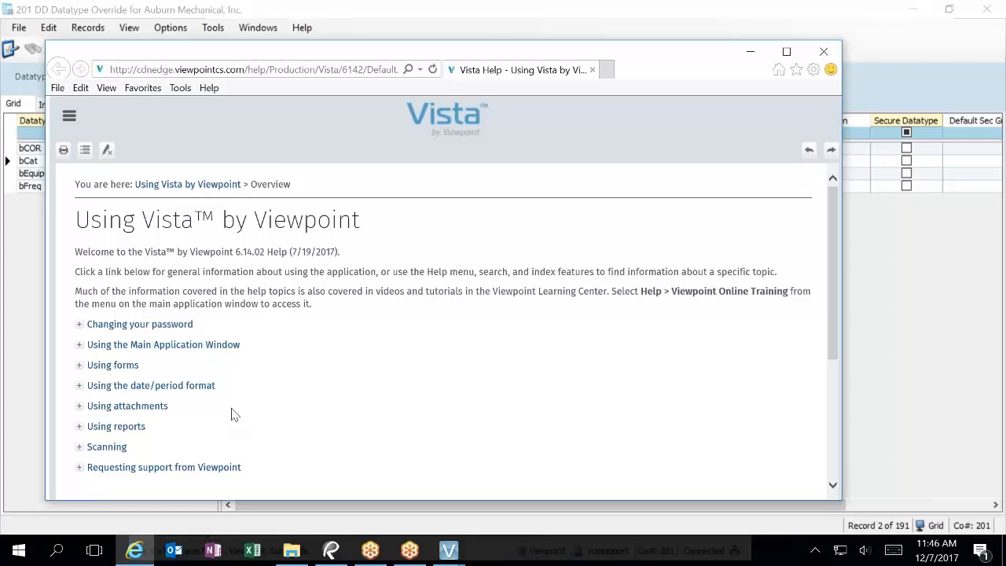
click(823, 50)
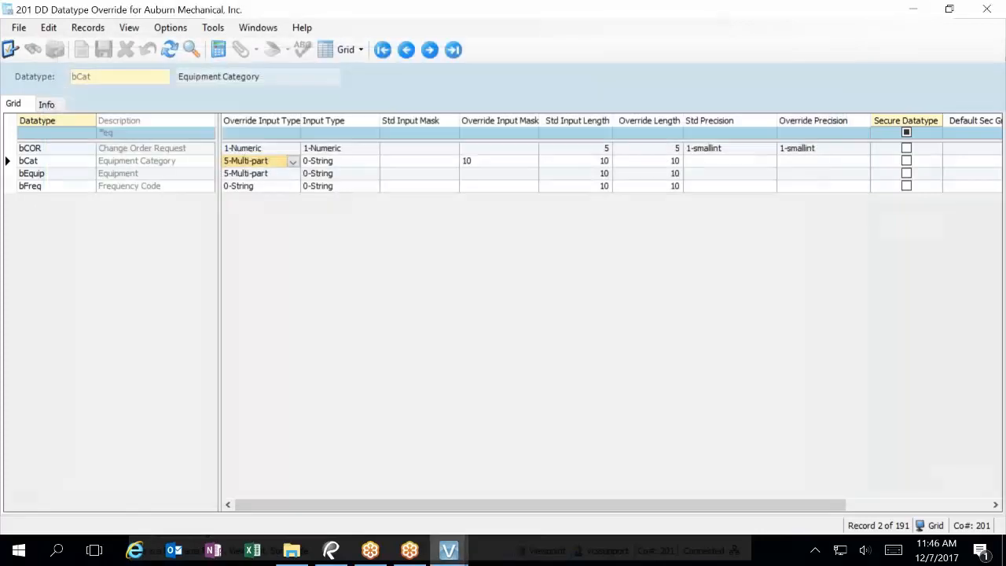
click(293, 174)
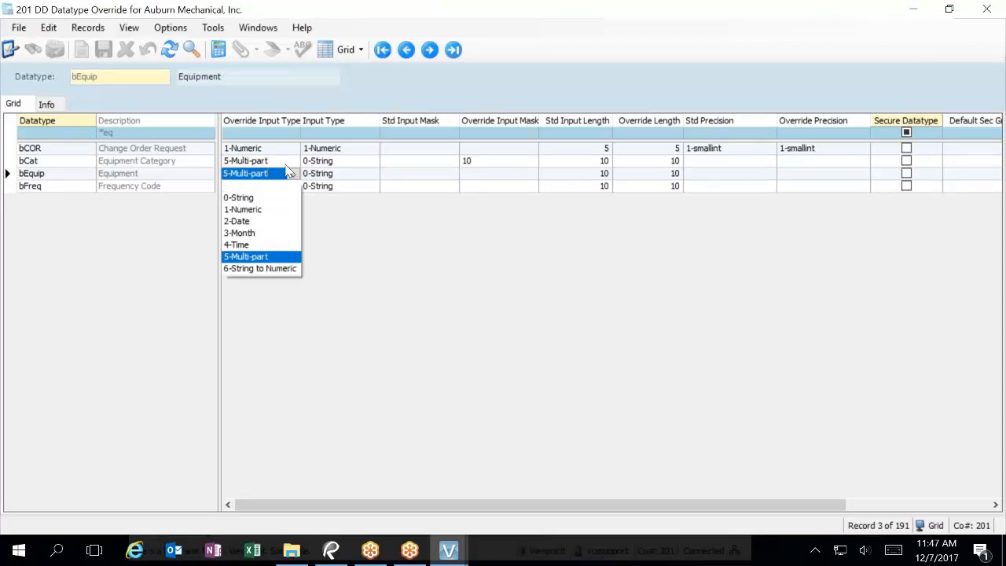
Step: Try description filters *acc and job, then filter datatypes by 'mater'
click(11, 382)
click(129, 132)
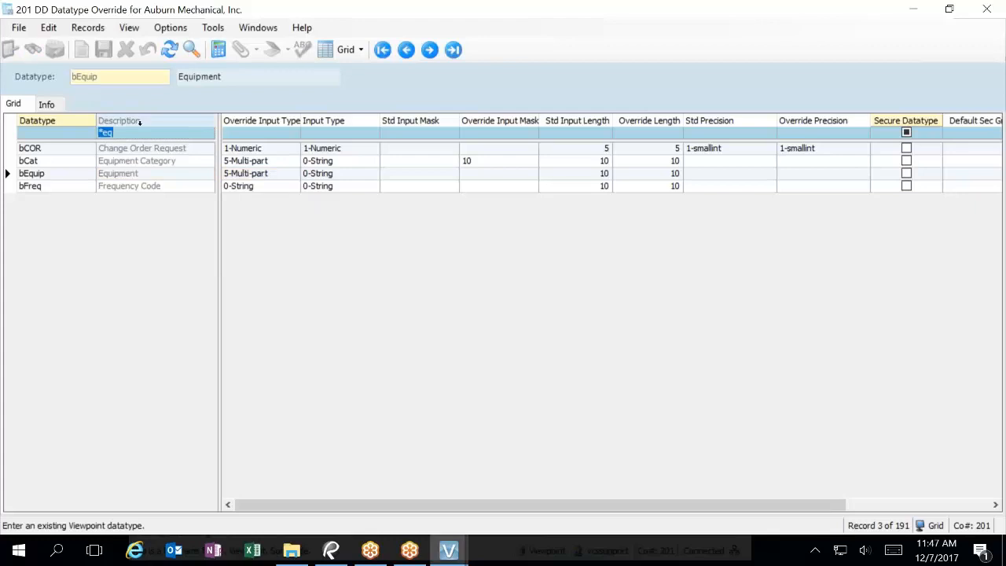
text(*)
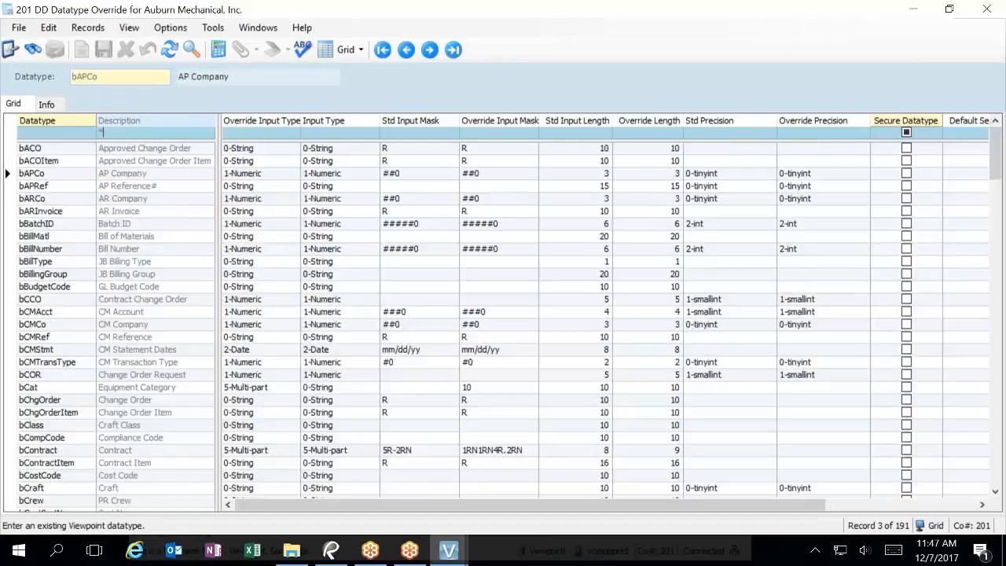
text(acc)
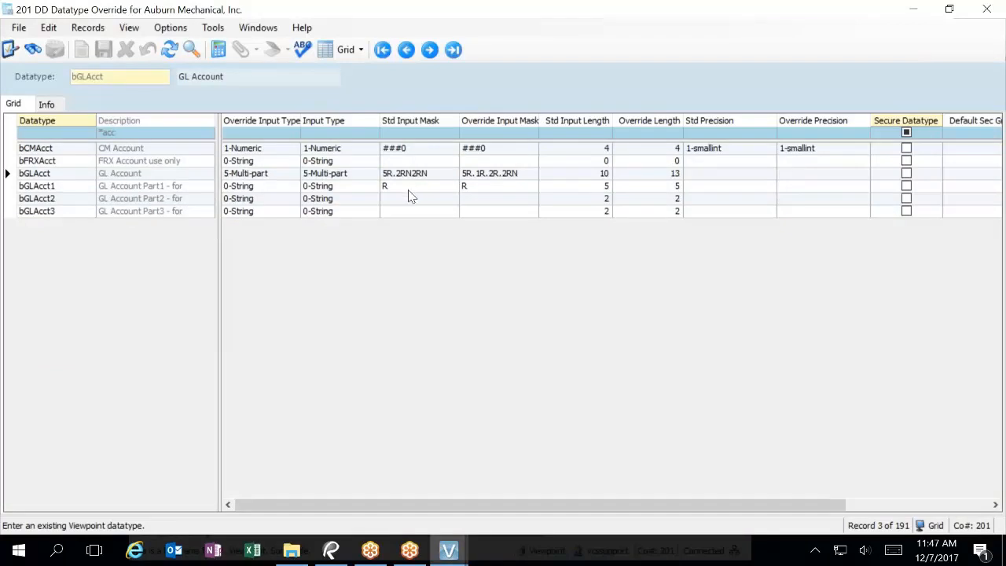
key(BackSpace)
key(BackSpace)
key(BackSpace)
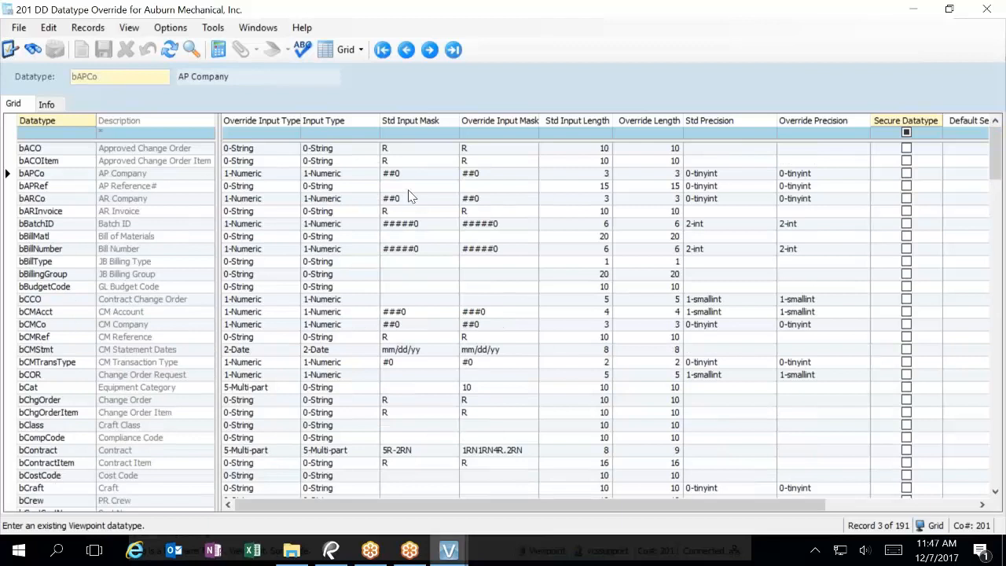
text(j*)
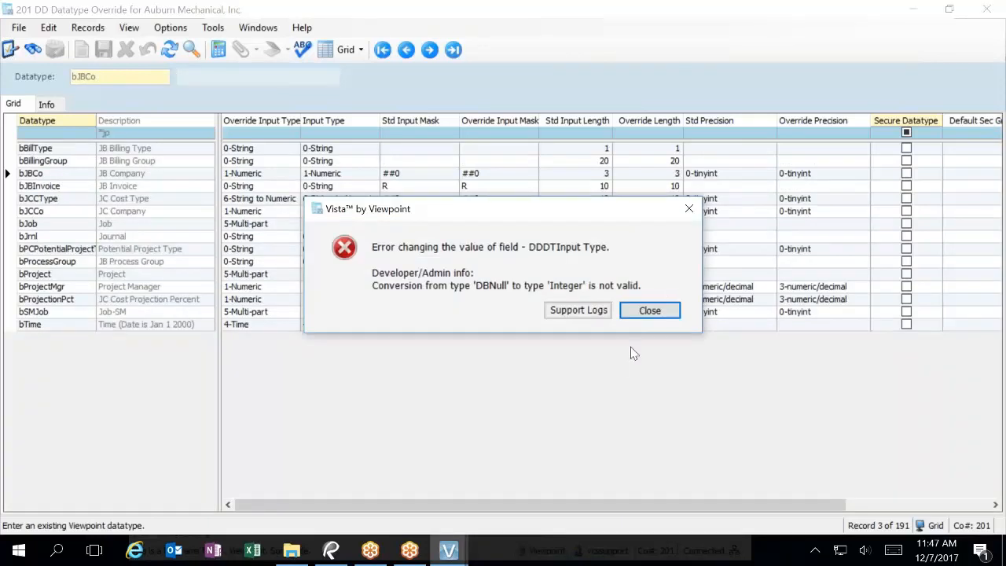
click(649, 310)
text(ob)
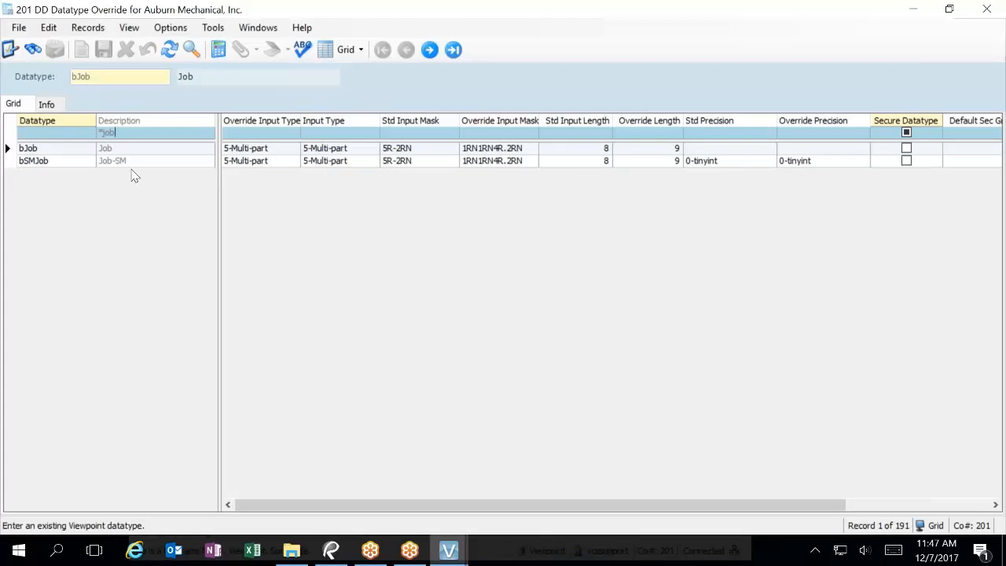
click(126, 135)
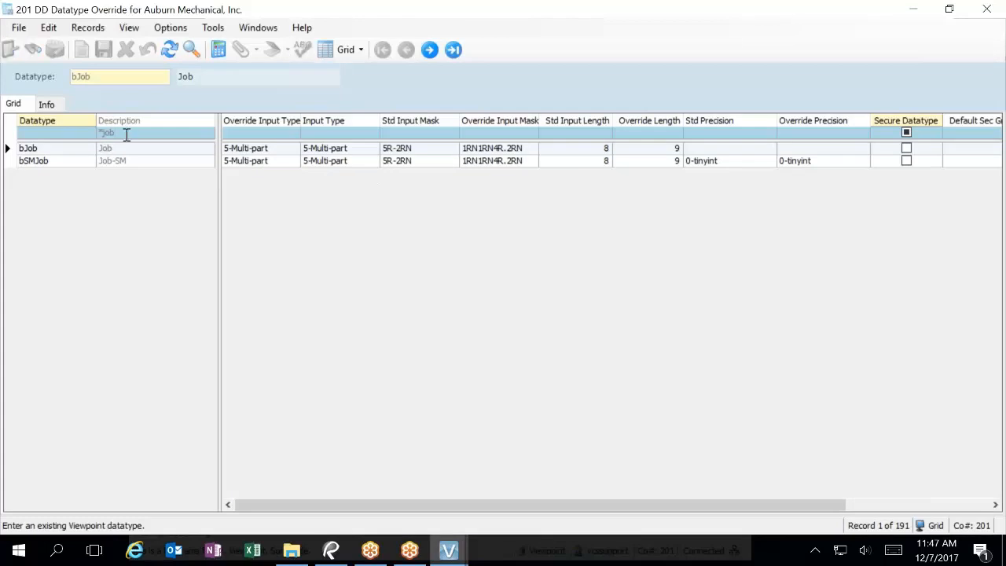
key(BackSpace)
key(BackSpace)
key(BackSpace)
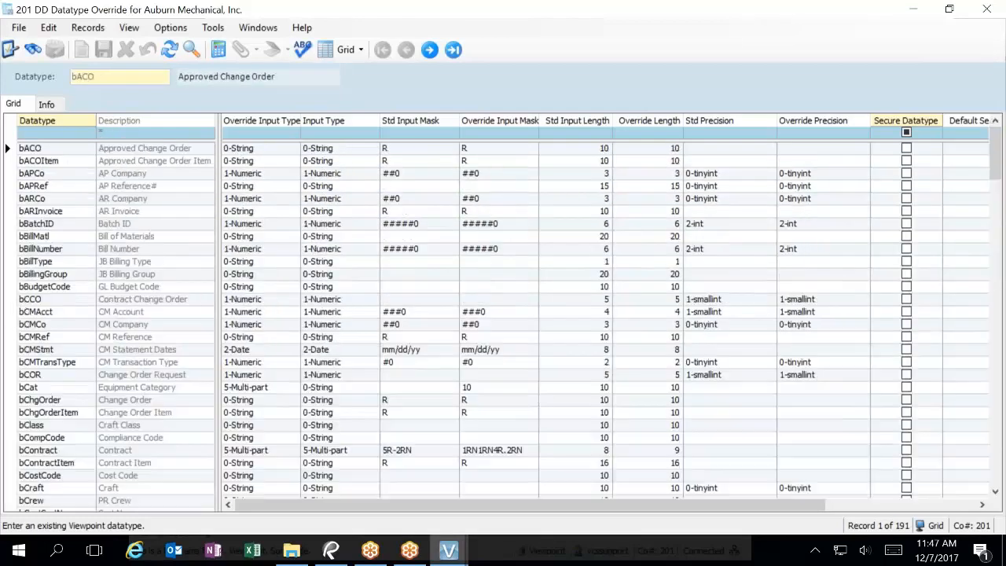
text(mater)
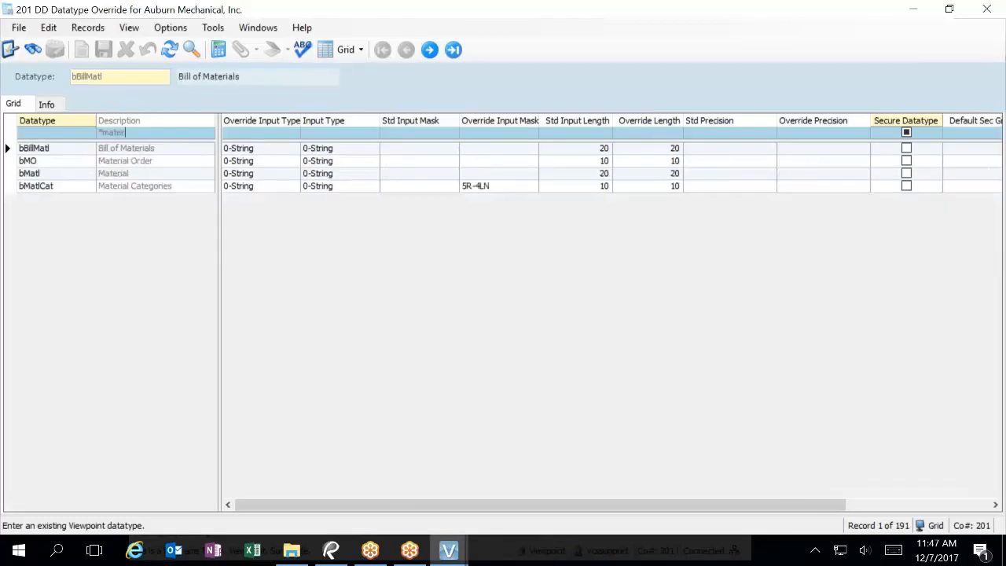
Step: Review bMatl and bMatlCat, sort by description, and filter descriptions by *Eq
click(64, 176)
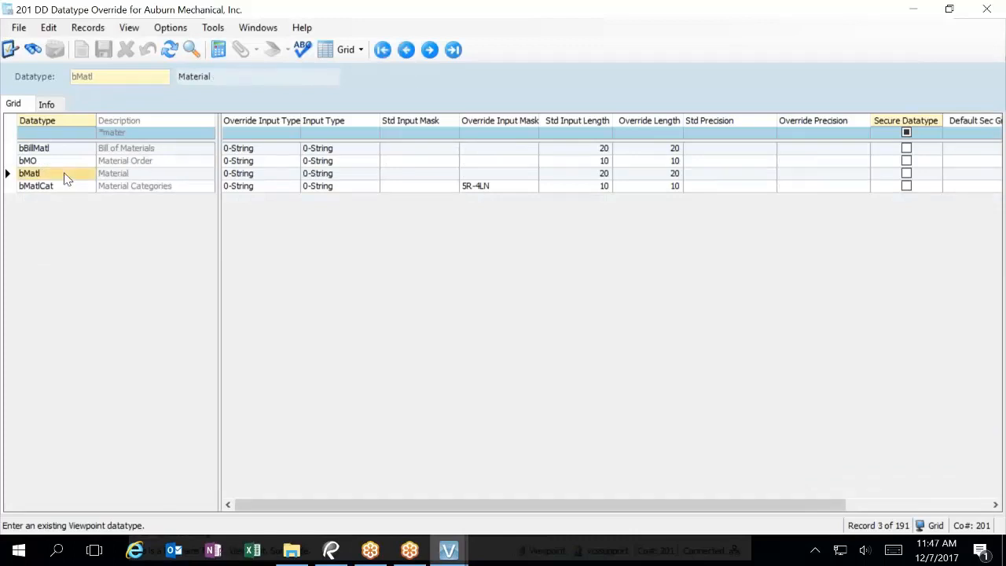
click(69, 189)
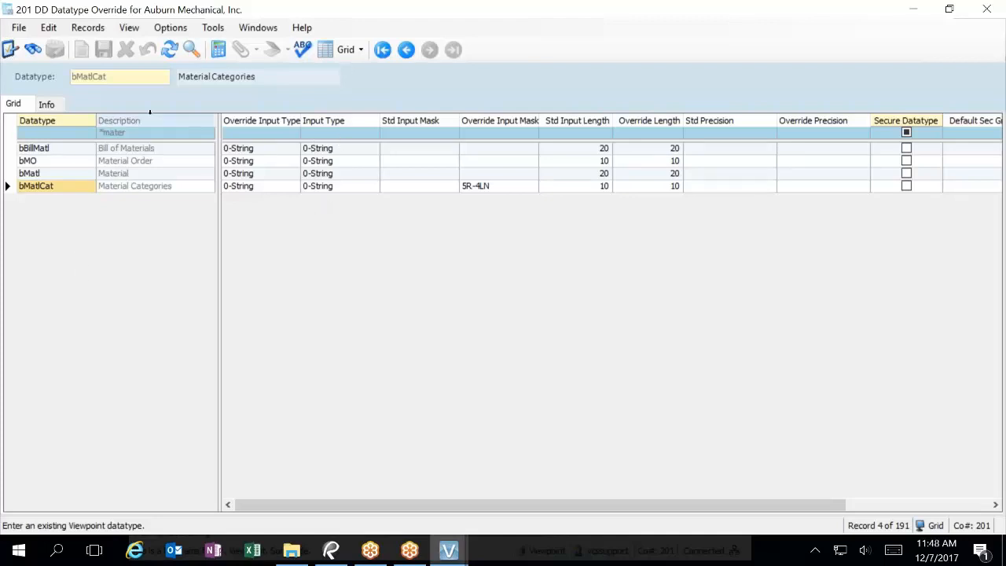
click(121, 121)
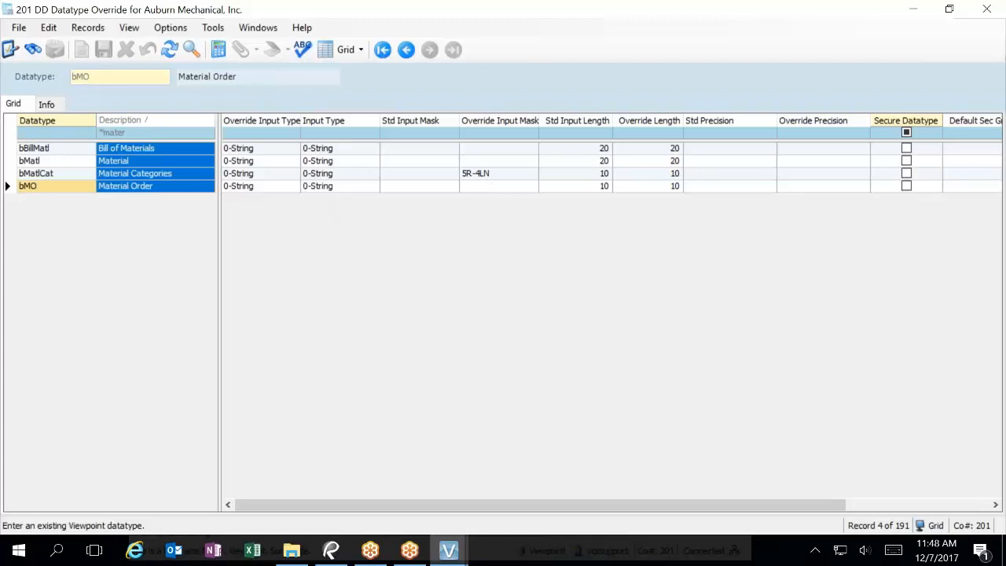
click(127, 134)
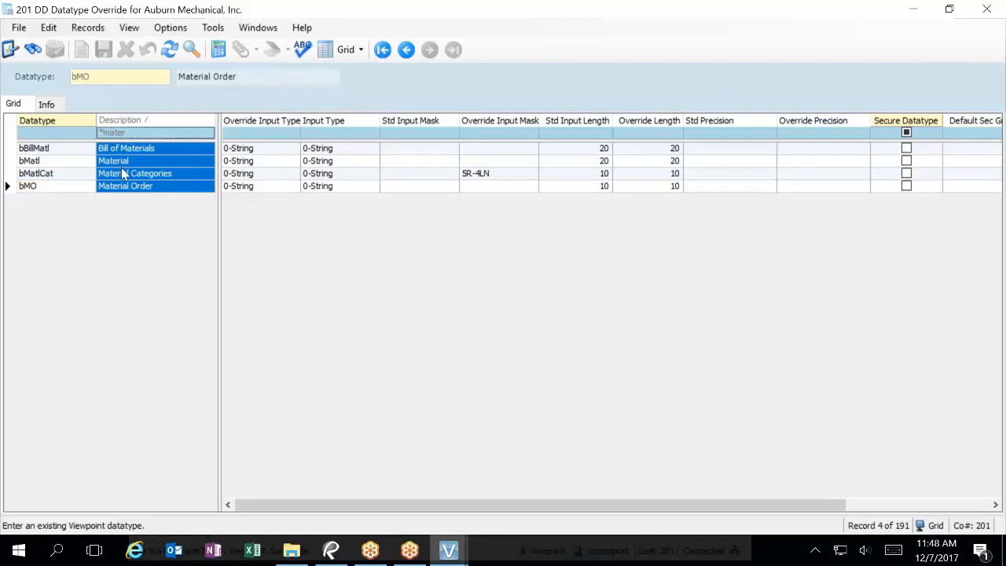
text(*Equ)
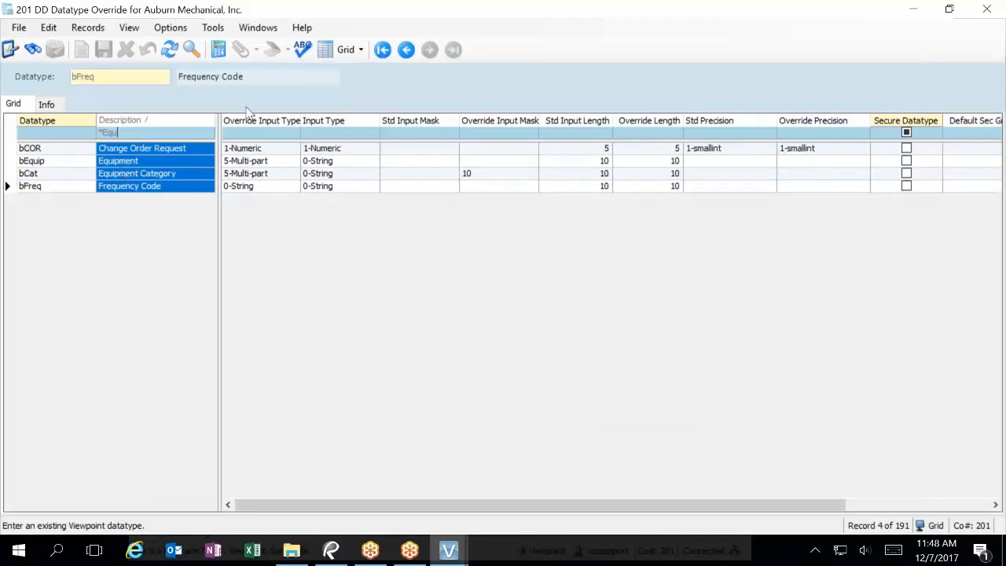
Step: Change bEquip's override input type to 0-String, check its length, then compare with bCat
click(284, 162)
click(292, 162)
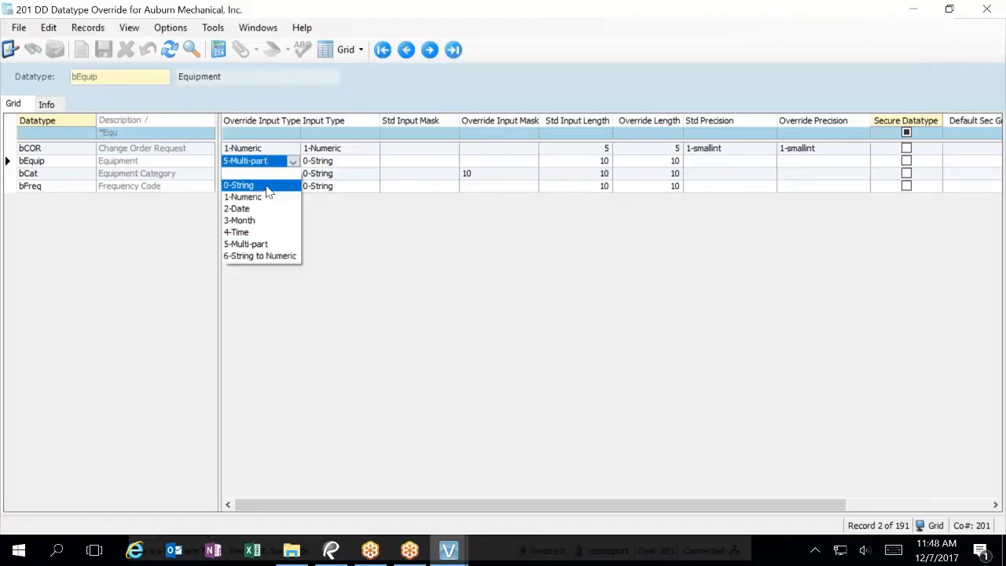
click(268, 190)
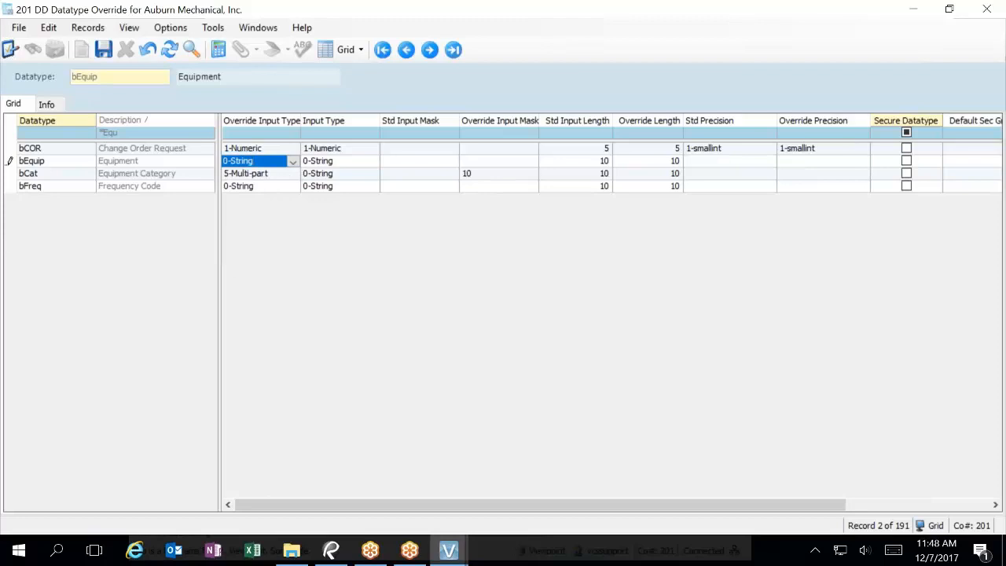
click(48, 104)
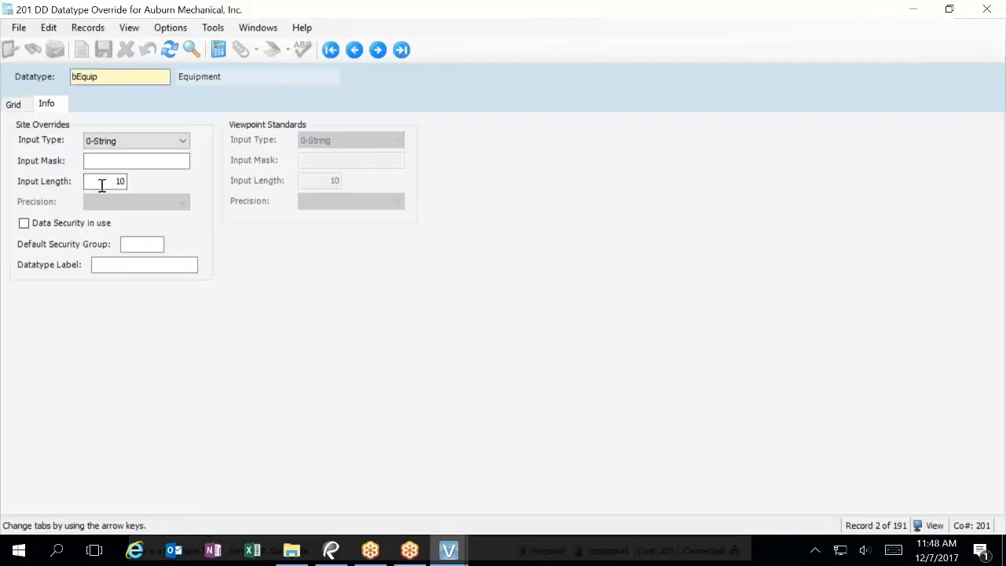
click(103, 184)
click(22, 103)
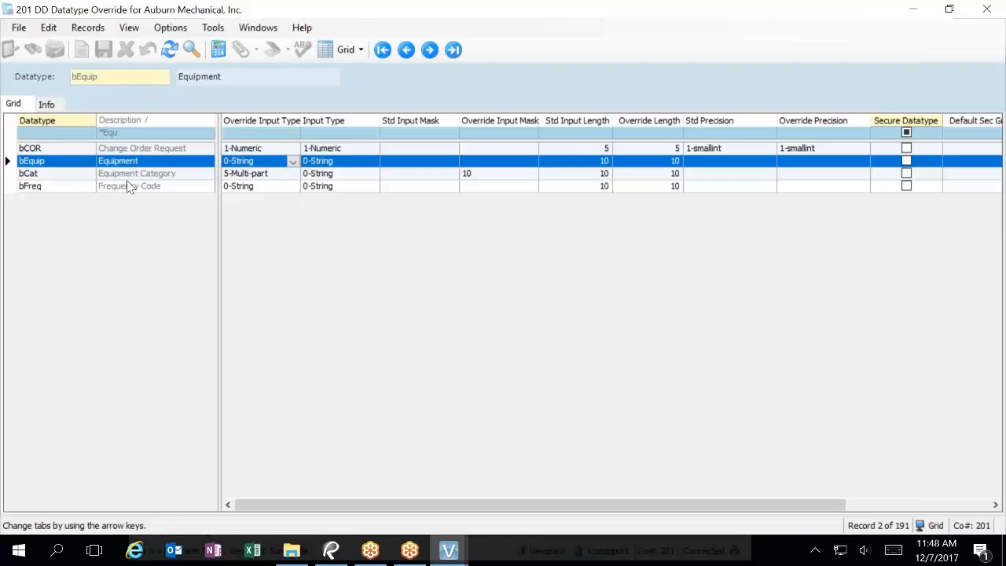
click(69, 180)
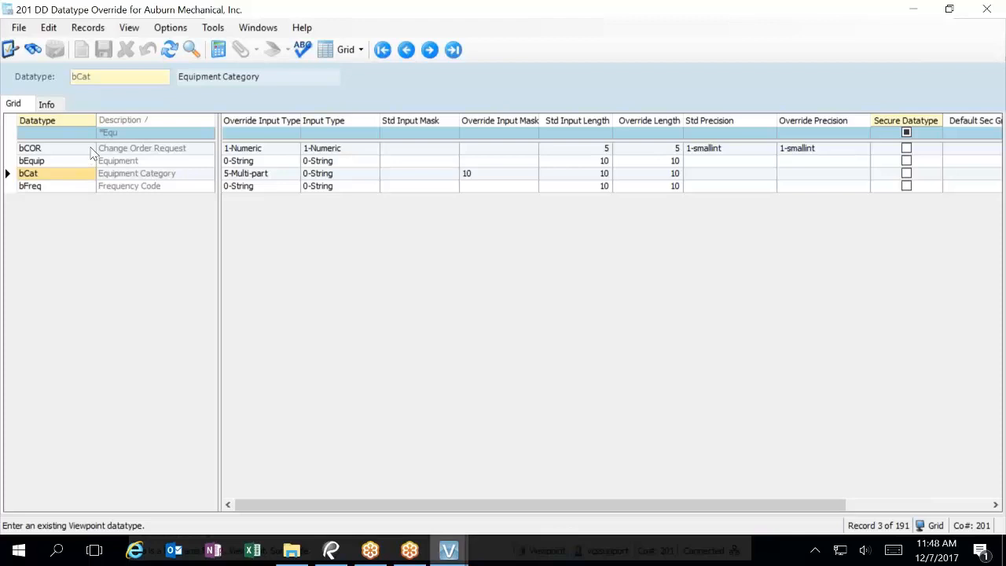
click(73, 161)
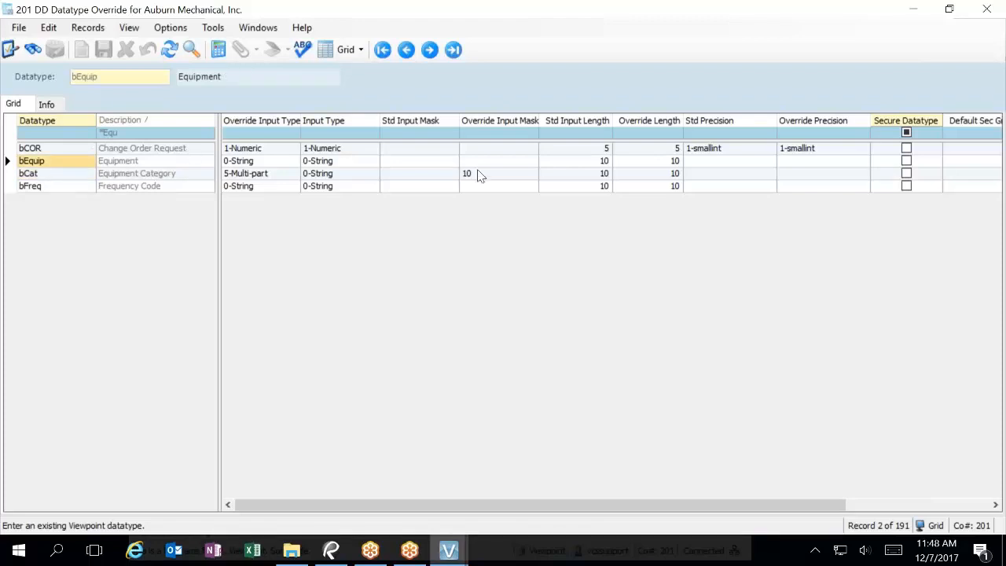
click(63, 174)
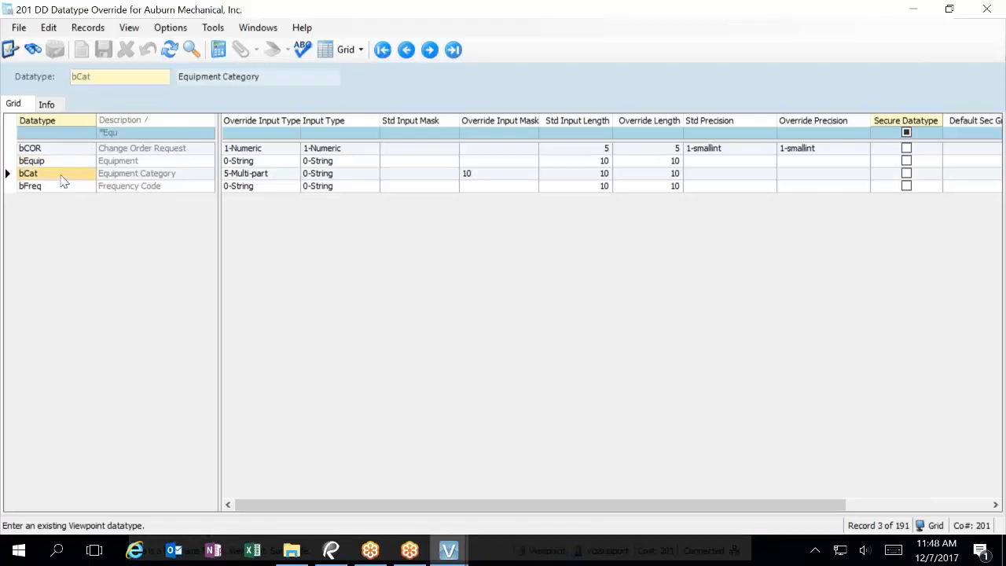
Step: Set bCat's override input type to 0-String on the Info tab and save
click(50, 107)
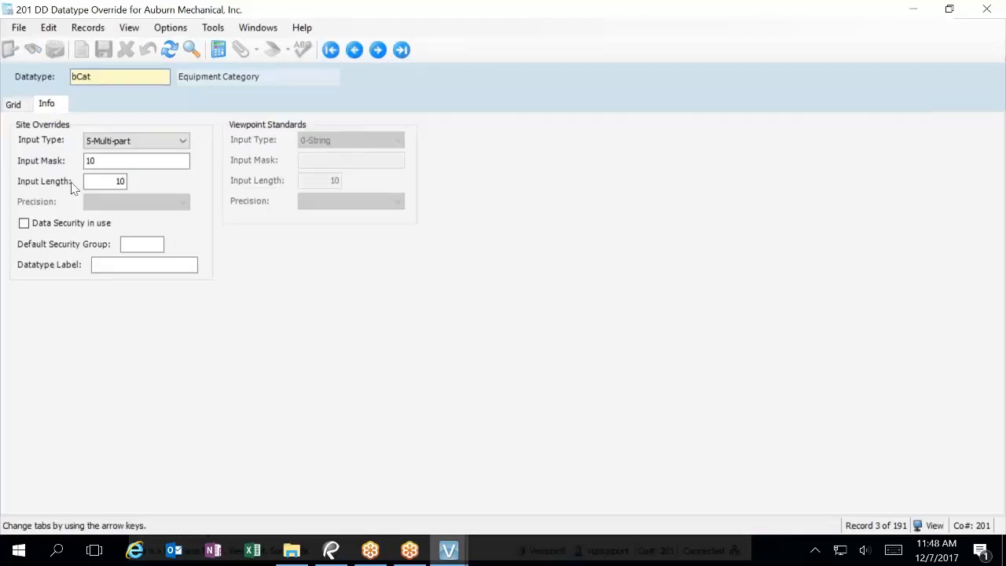
click(126, 138)
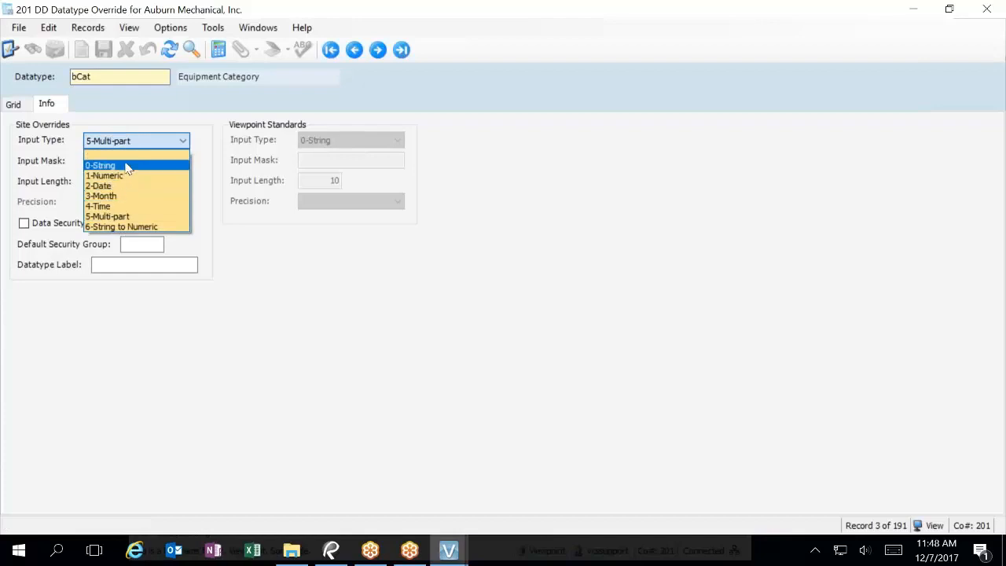
click(125, 169)
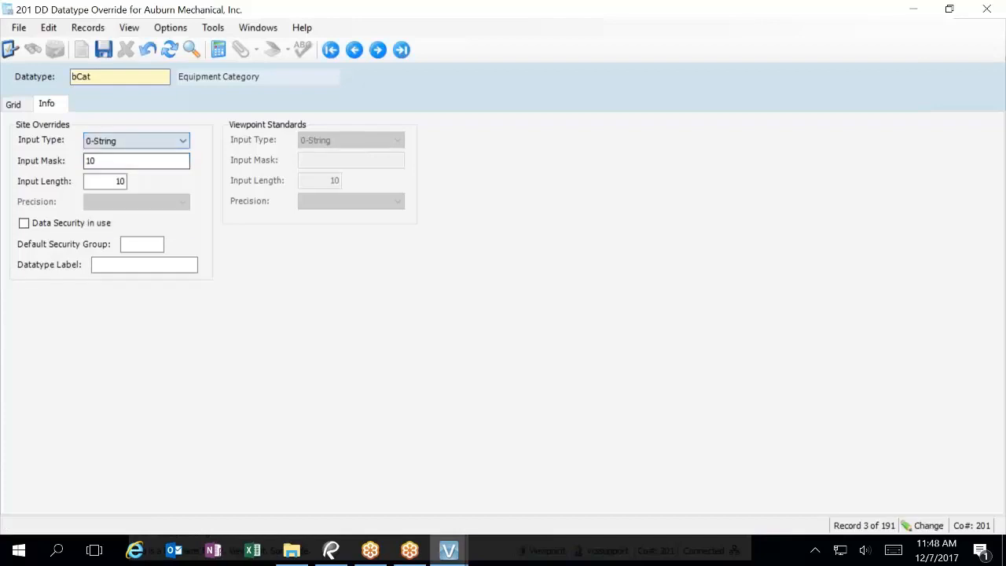
click(103, 50)
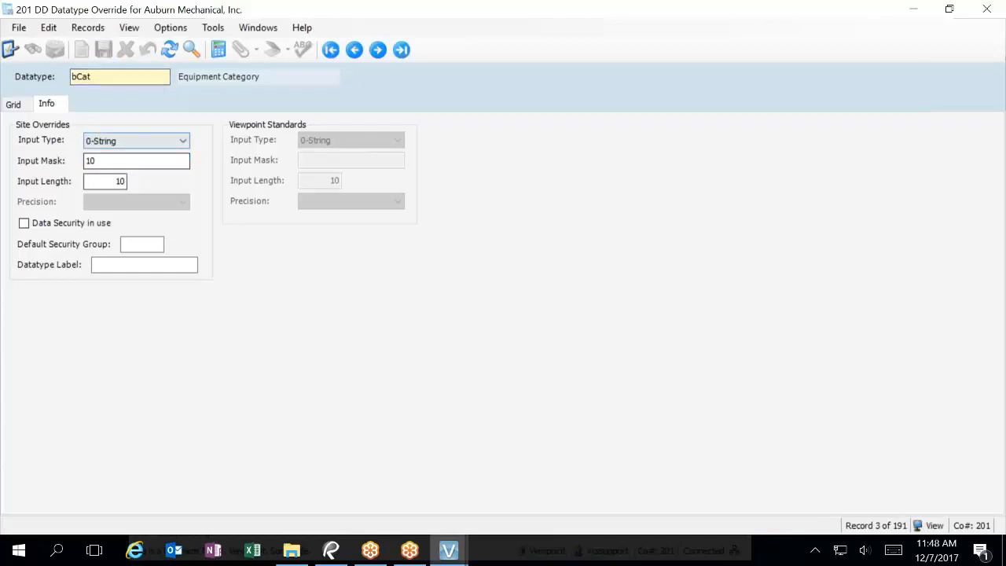
click(14, 105)
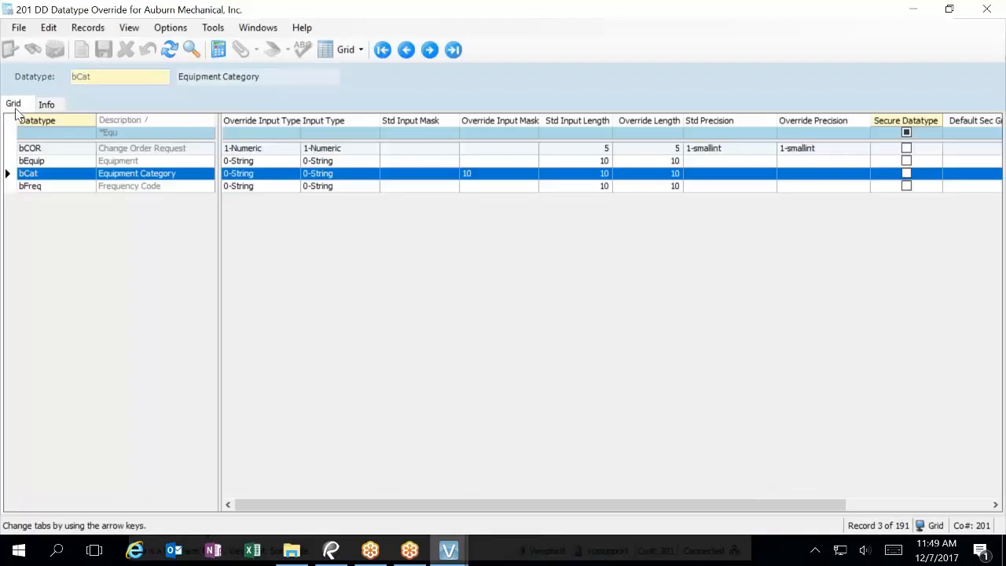
Step: Clear bCat's override input mask of 10, save, and confirm the saved details
click(499, 173)
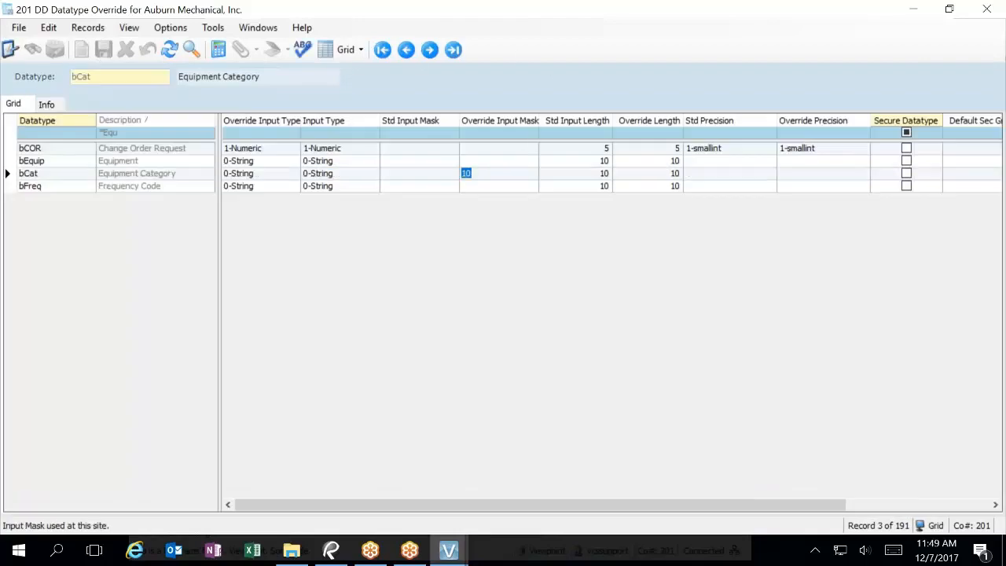
key(BackSpace)
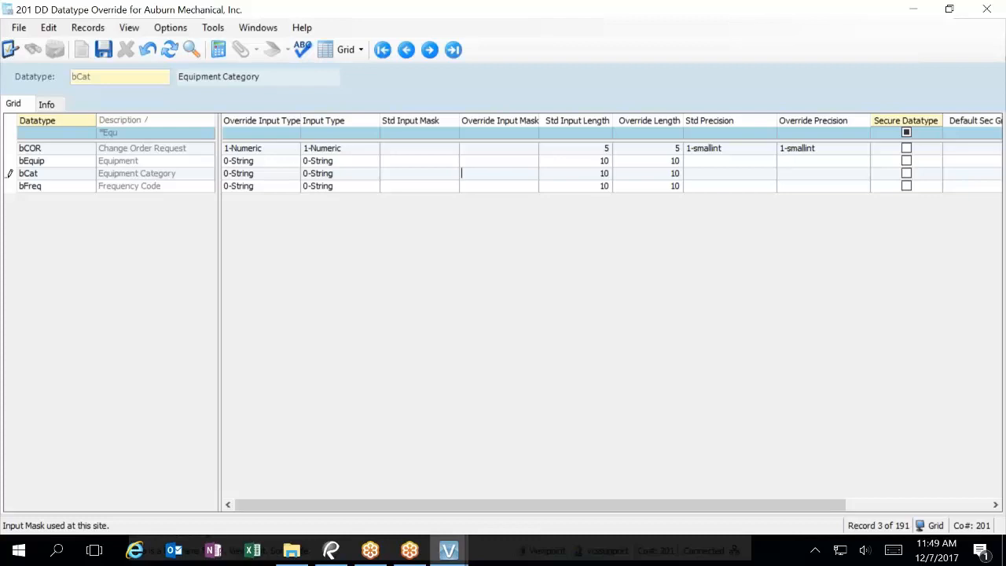
click(102, 50)
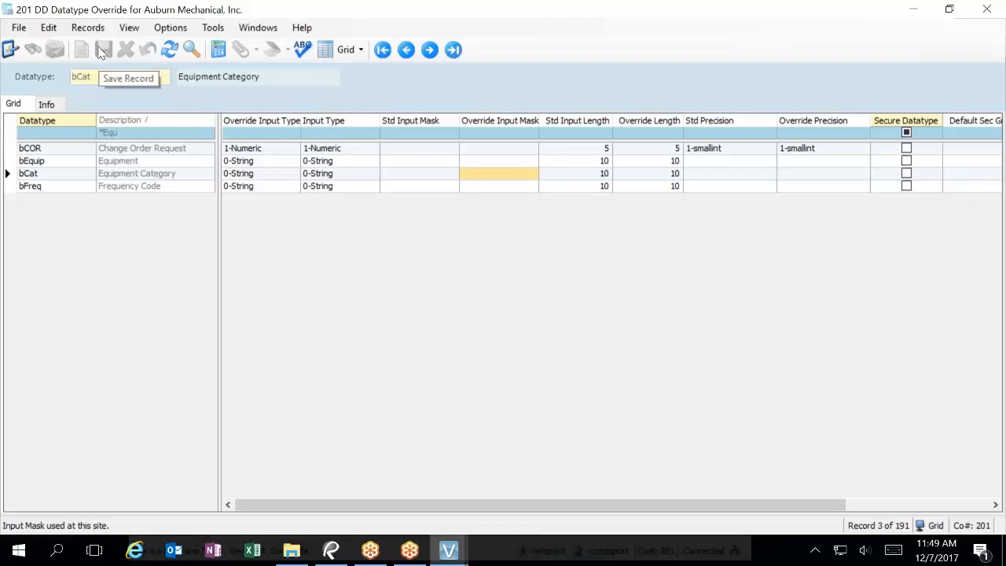
click(46, 106)
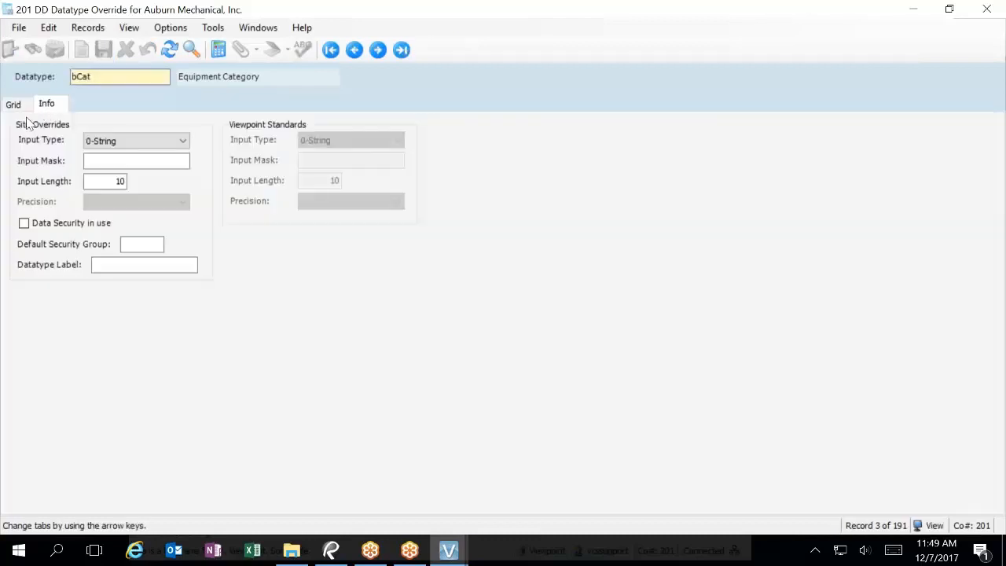
click(16, 105)
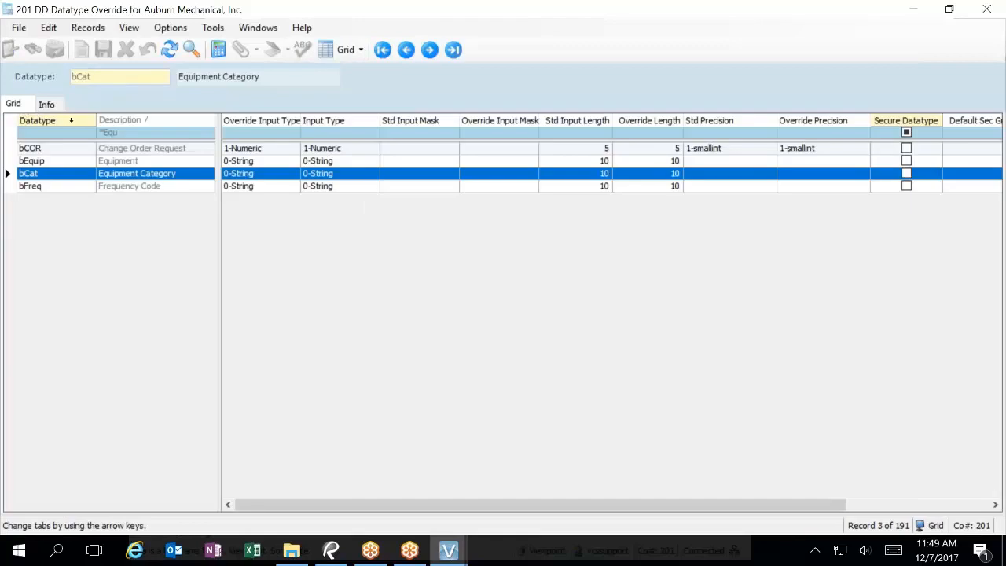
click(128, 132)
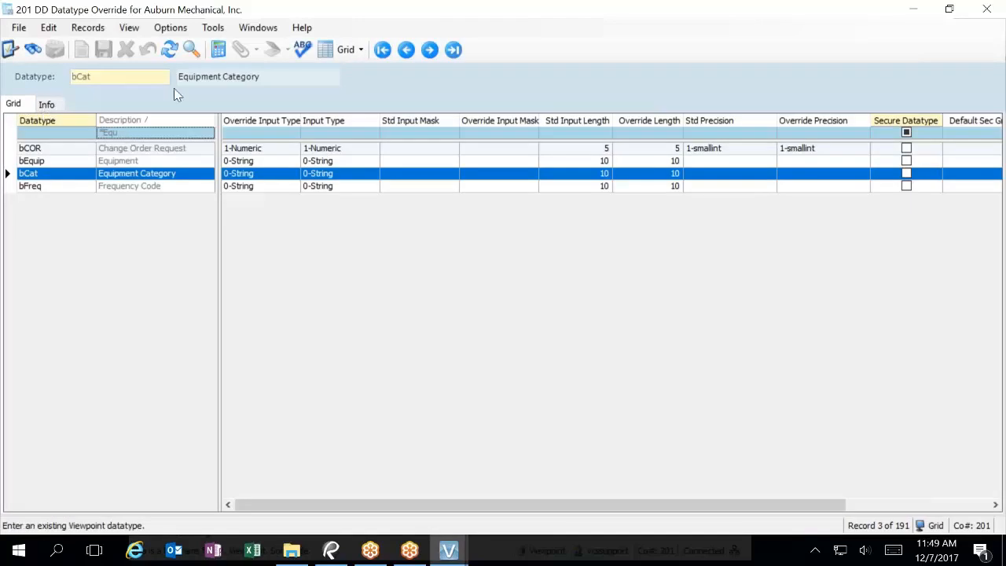
Step: Filter datatypes by 'Matl', view Formatted Notes Button Text details, then close DD Datatype Override
key(BackSpace)
key(BackSpace)
key(BackSpace)
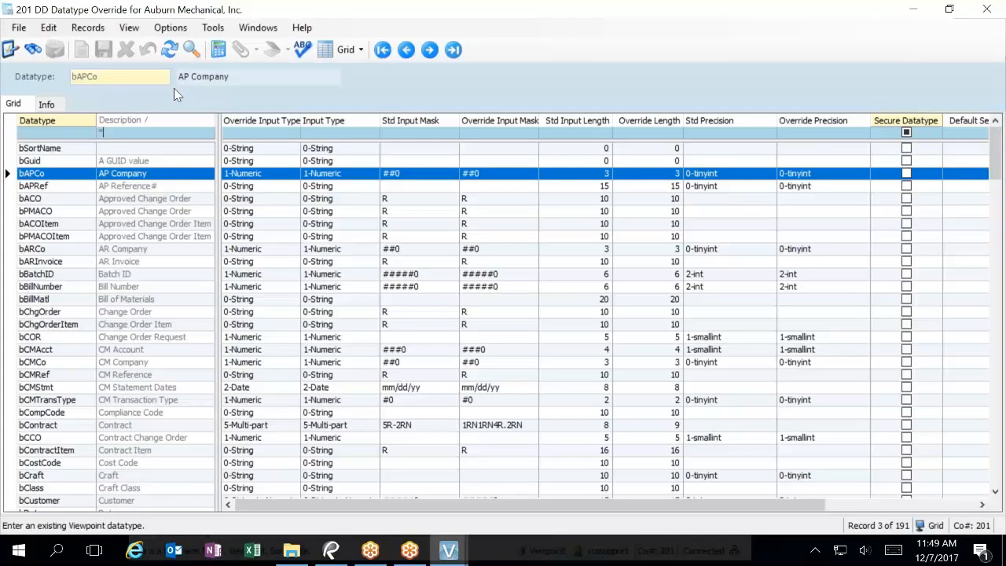
text(Matl)
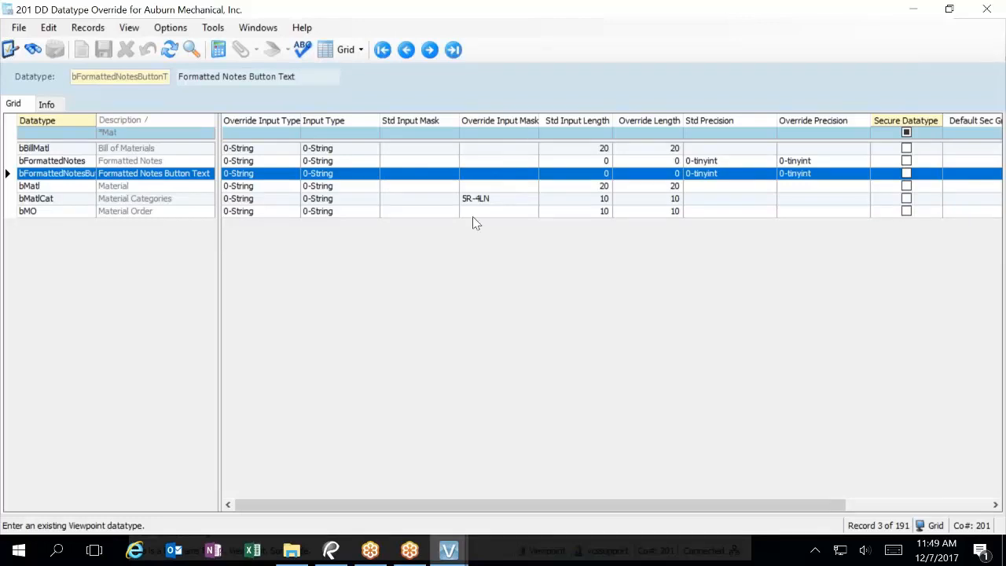
click(47, 104)
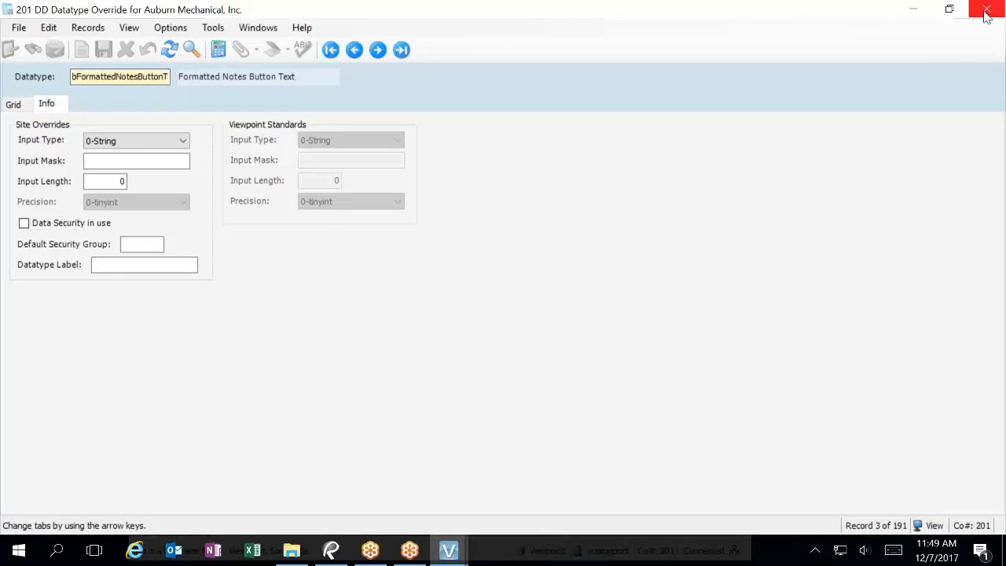
click(986, 9)
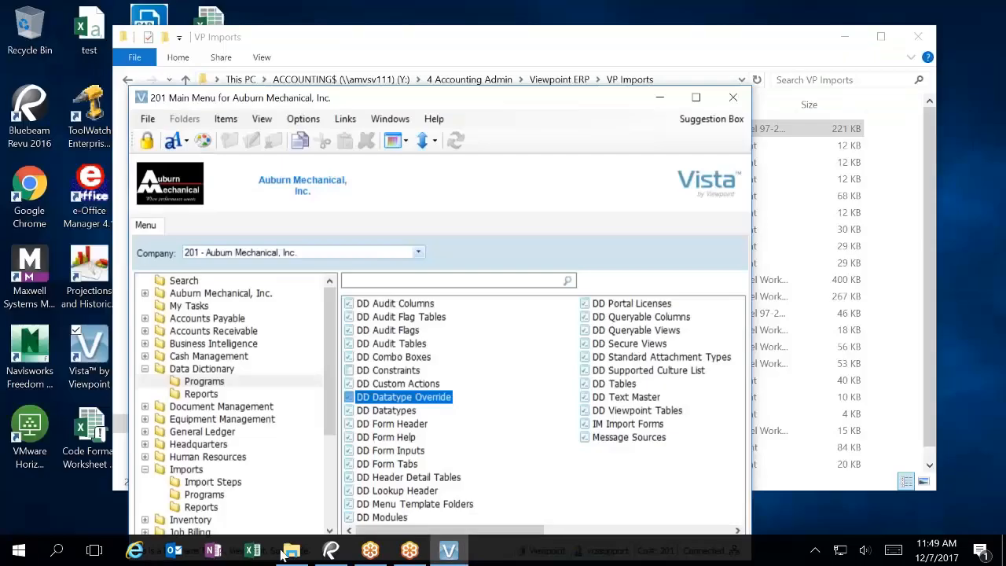
Step: Open the IM Import program from the import step programs
click(200, 482)
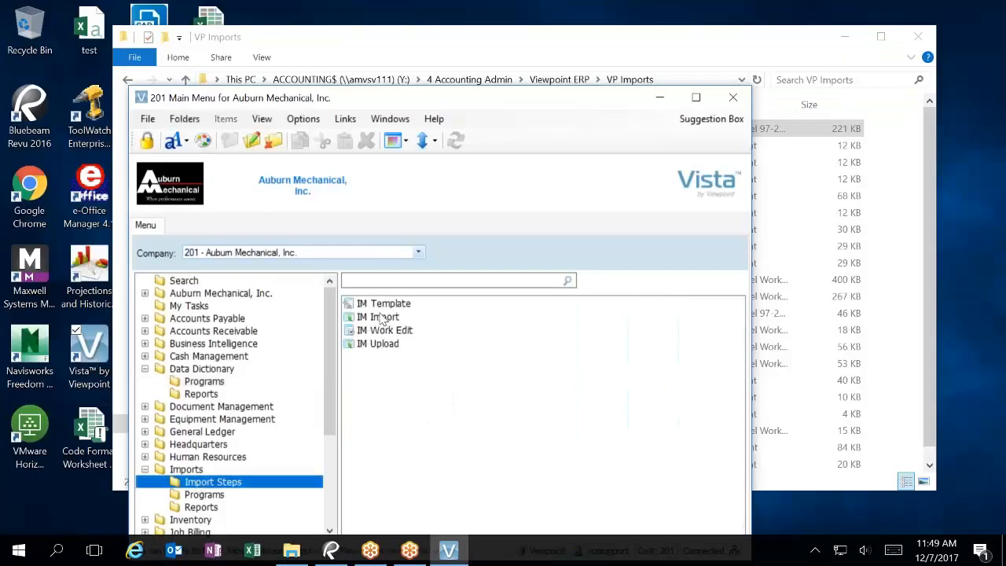
click(378, 318)
double_click(379, 317)
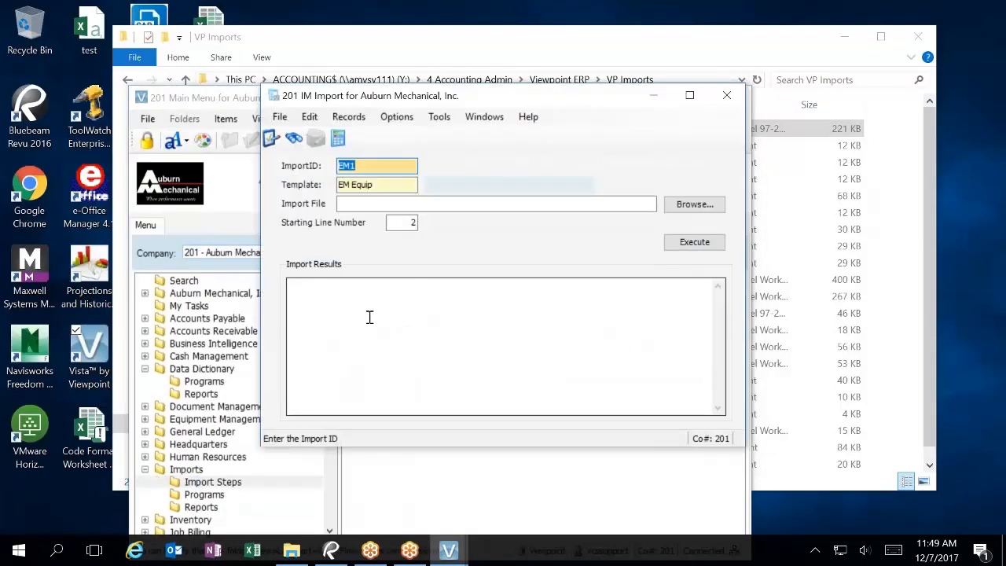
Step: Import Copy of 2017 VEHICLE LIST A_REV20 as EM1, overwriting existing data, then close IM Import
click(683, 204)
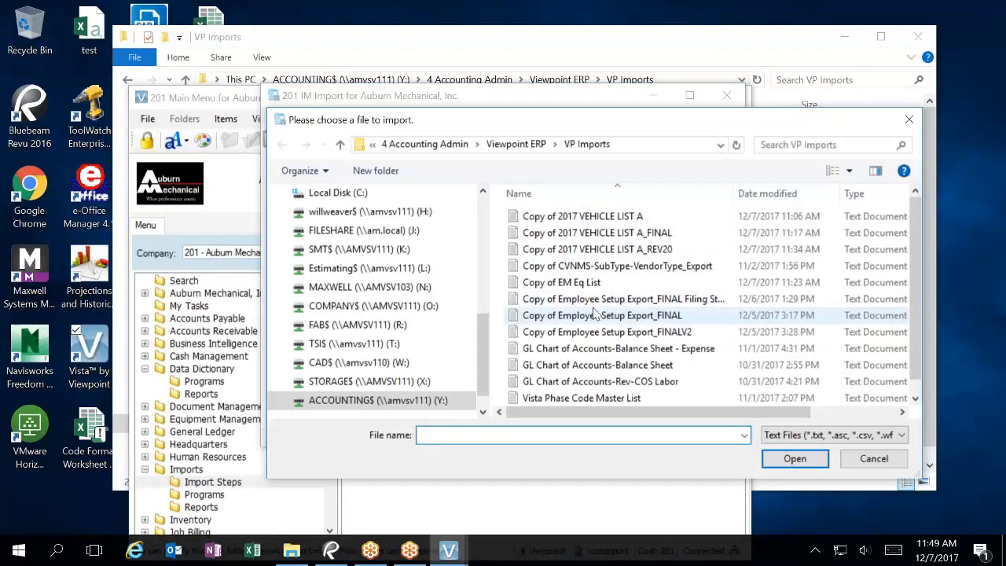
click(660, 249)
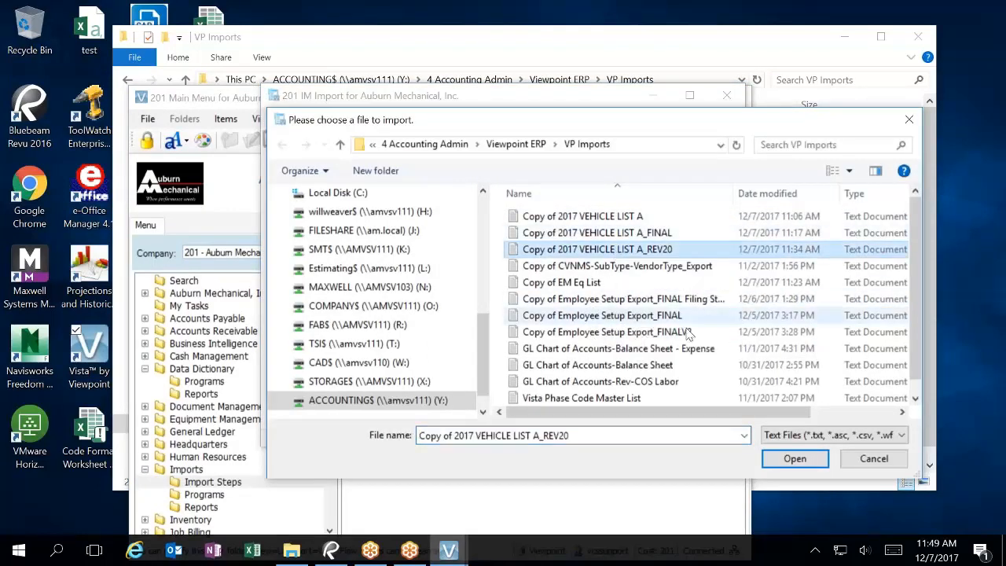
click(794, 458)
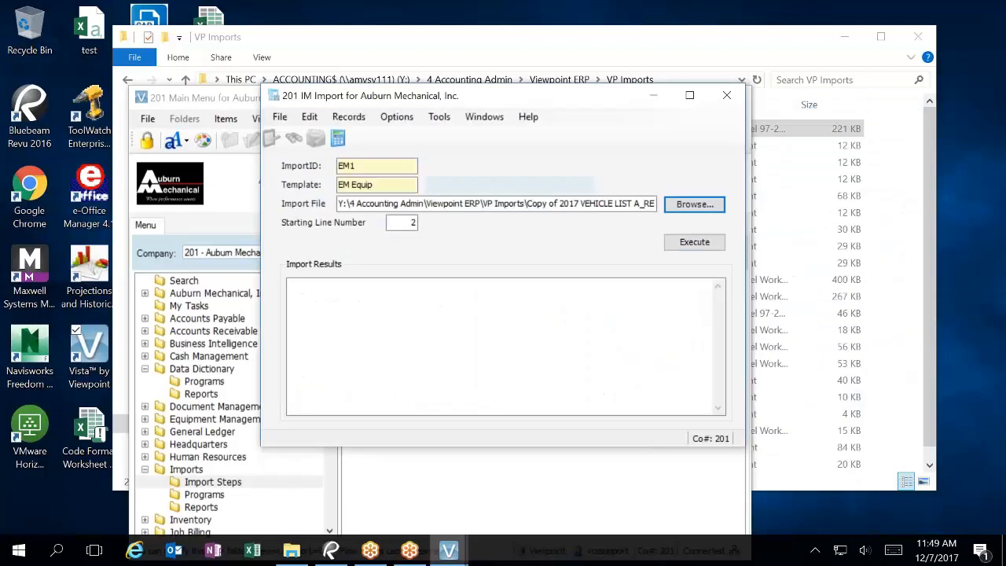
click(707, 241)
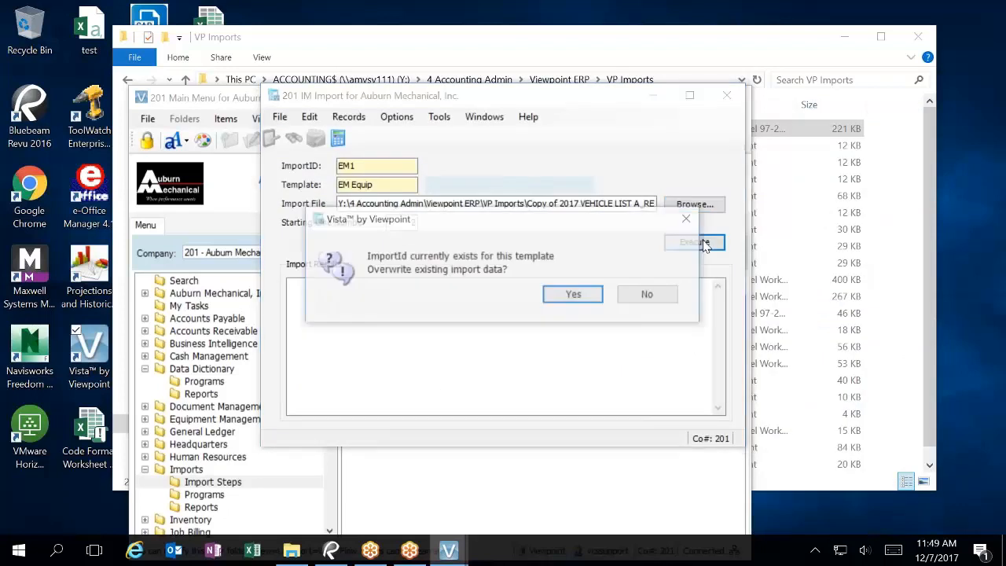
click(575, 296)
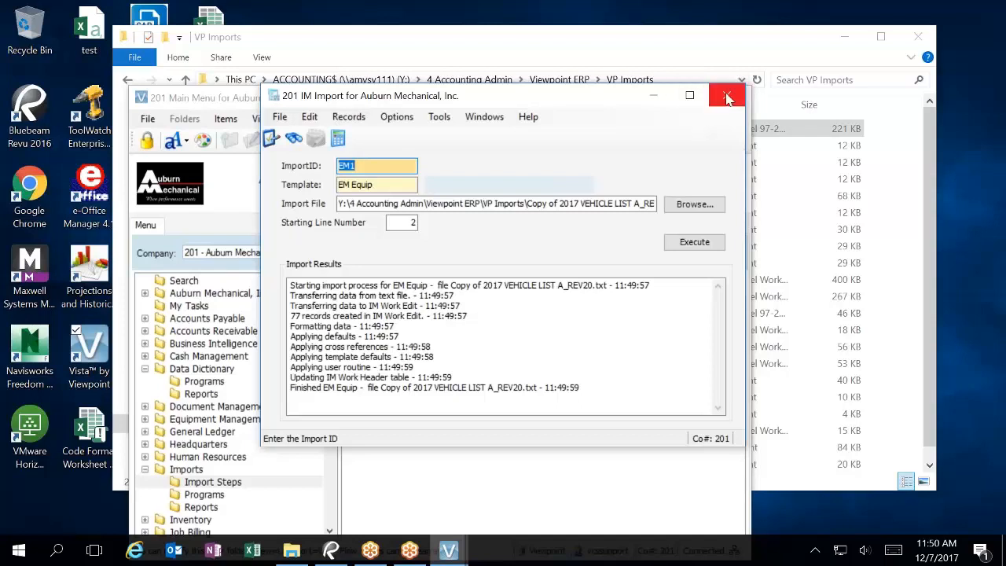
click(727, 97)
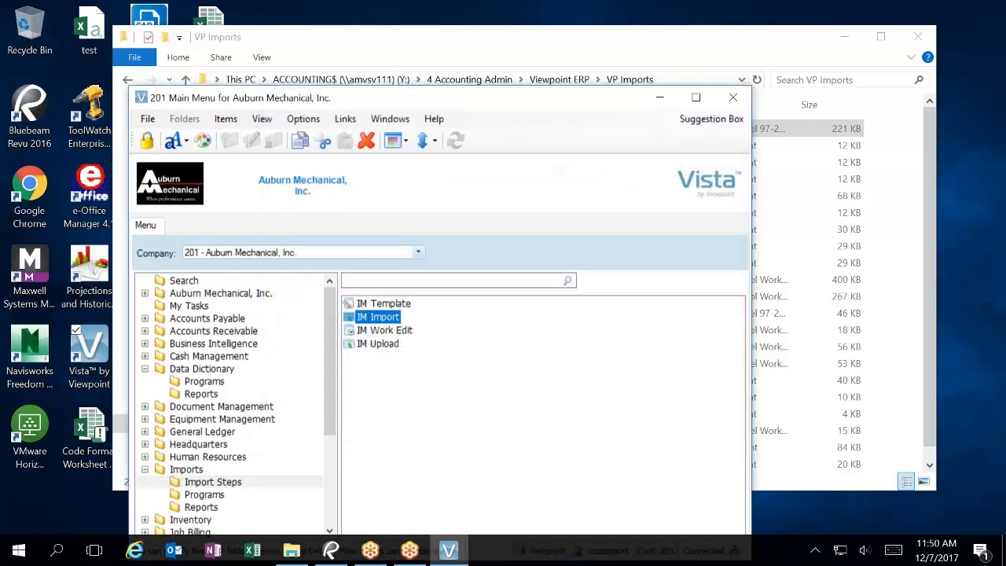
click(388, 331)
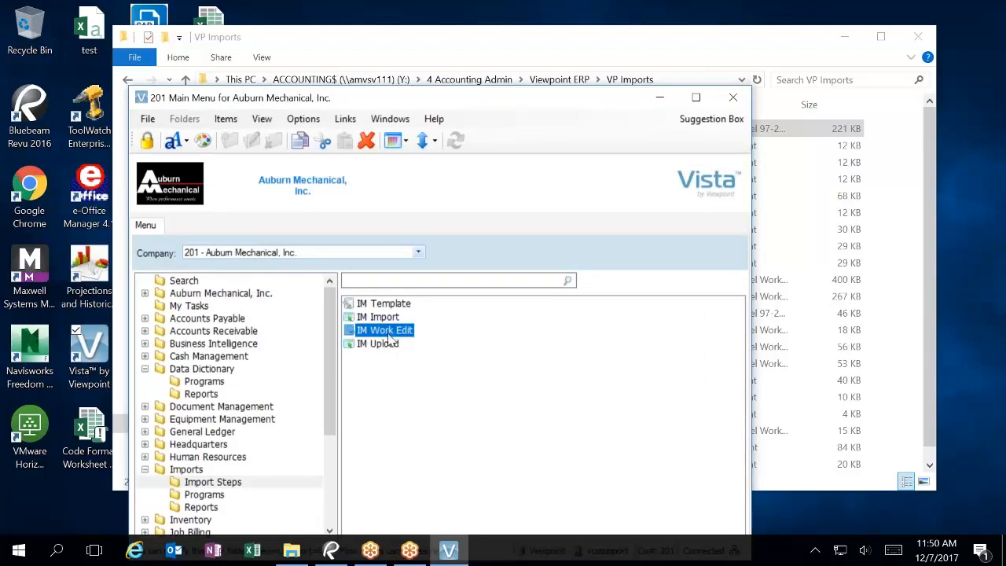
double_click(387, 330)
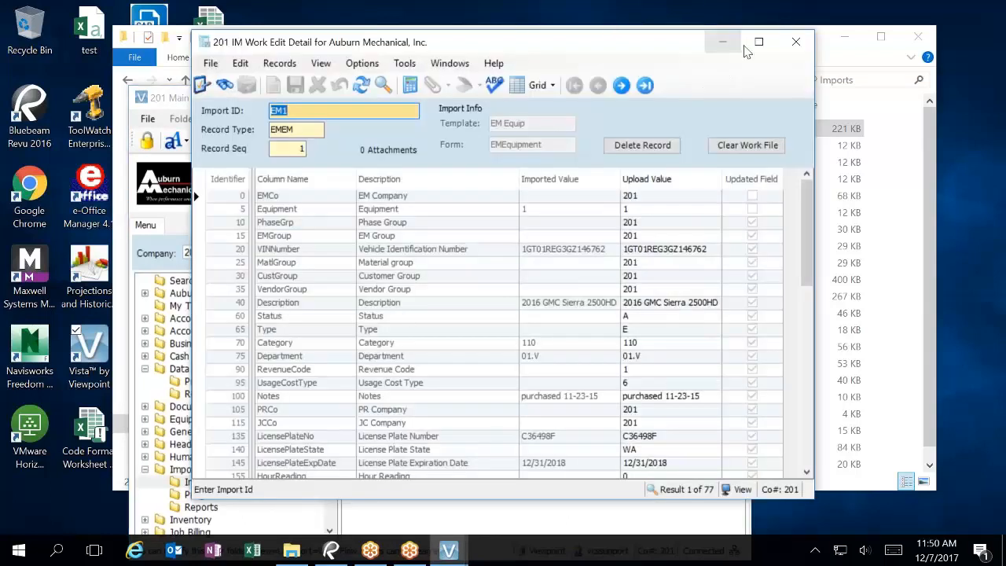
click(758, 42)
scroll(478, 295, down, 10)
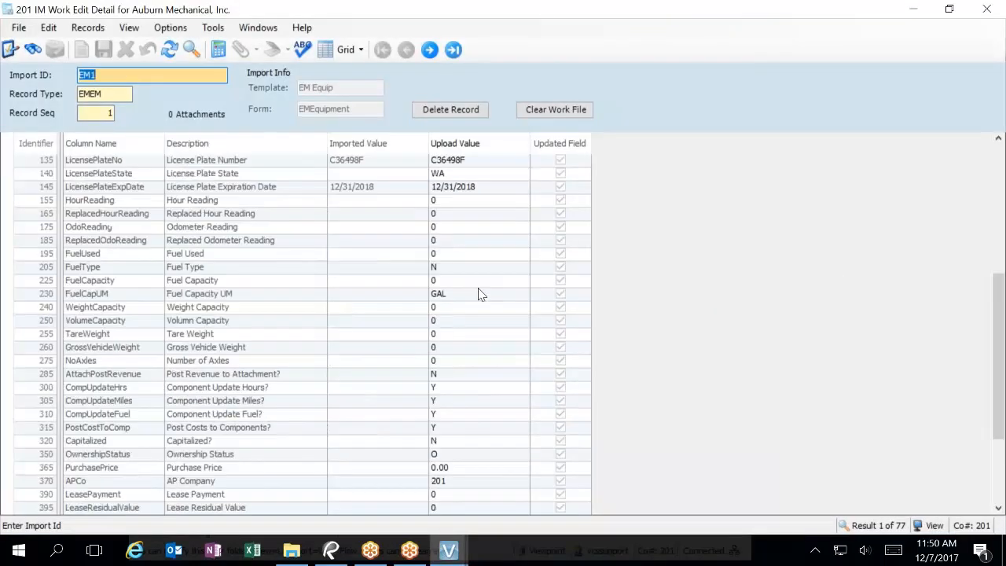
scroll(476, 297, up, 13)
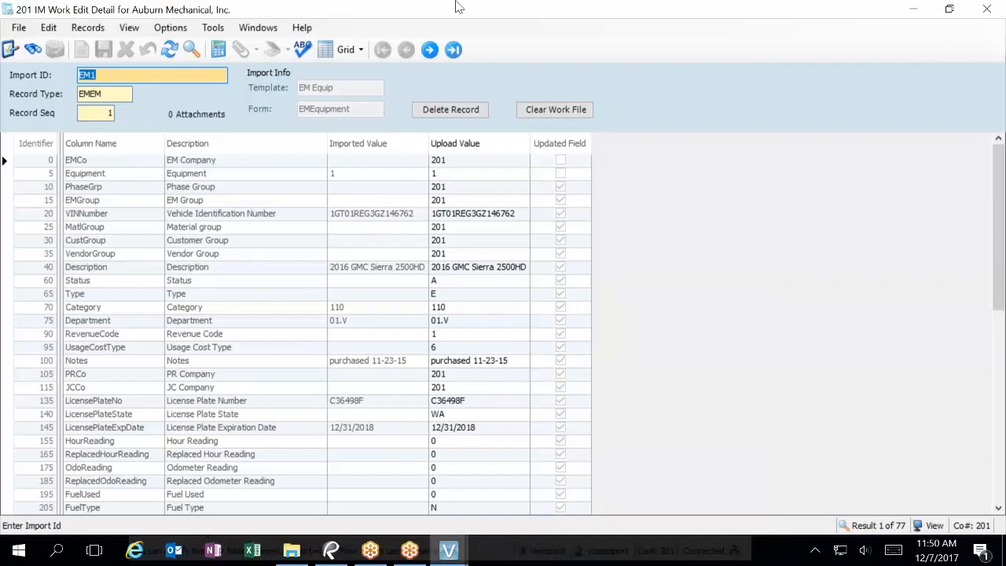
double_click(429, 49)
double_click(430, 50)
double_click(429, 50)
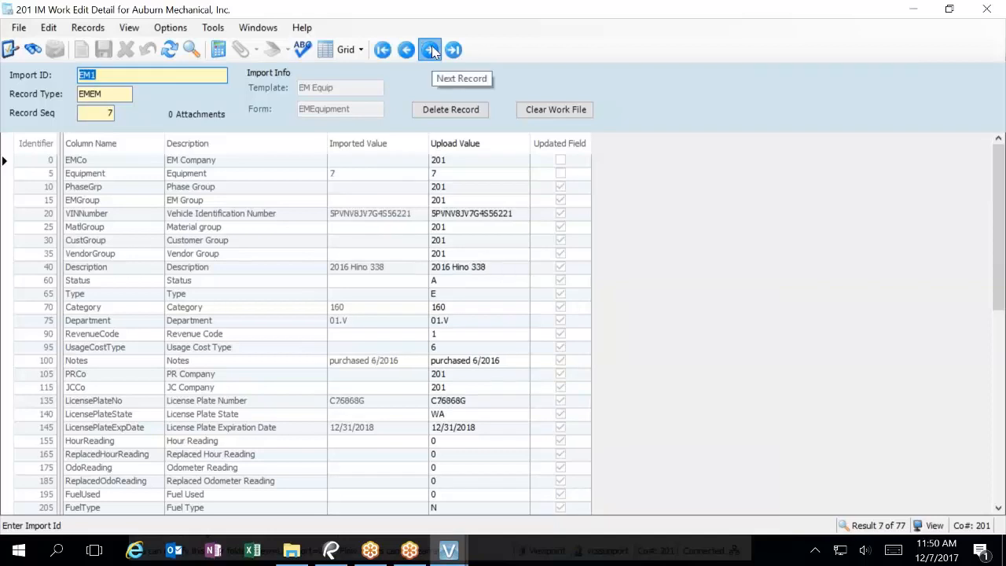
double_click(430, 49)
scroll(424, 403, down, 10)
scroll(424, 402, down, 2)
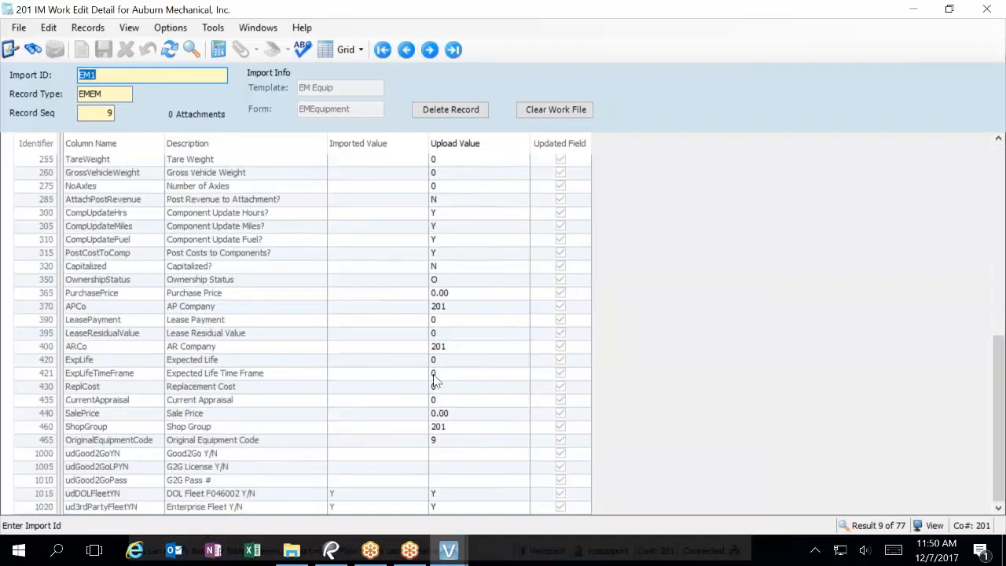
scroll(434, 385, up, 12)
click(456, 253)
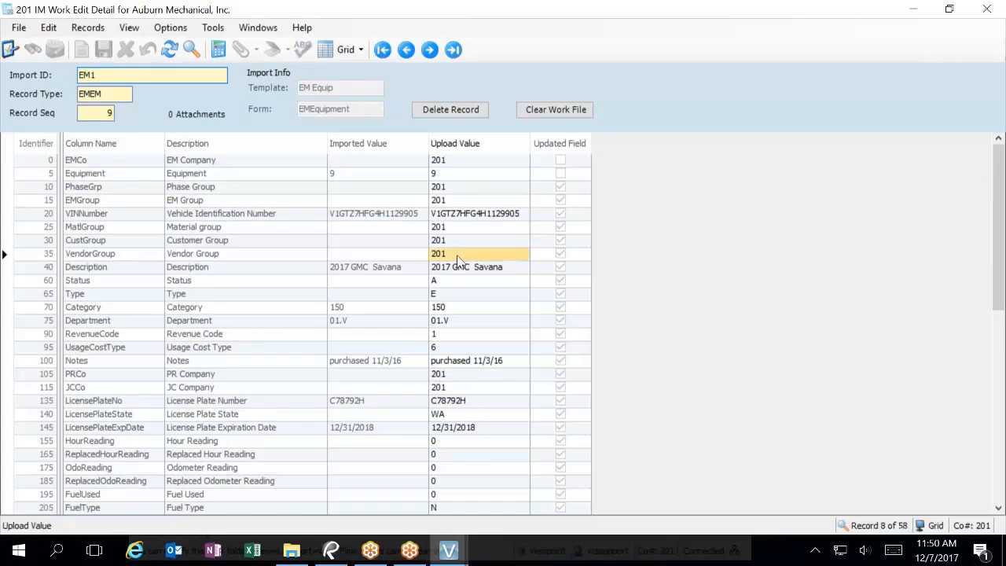
click(454, 240)
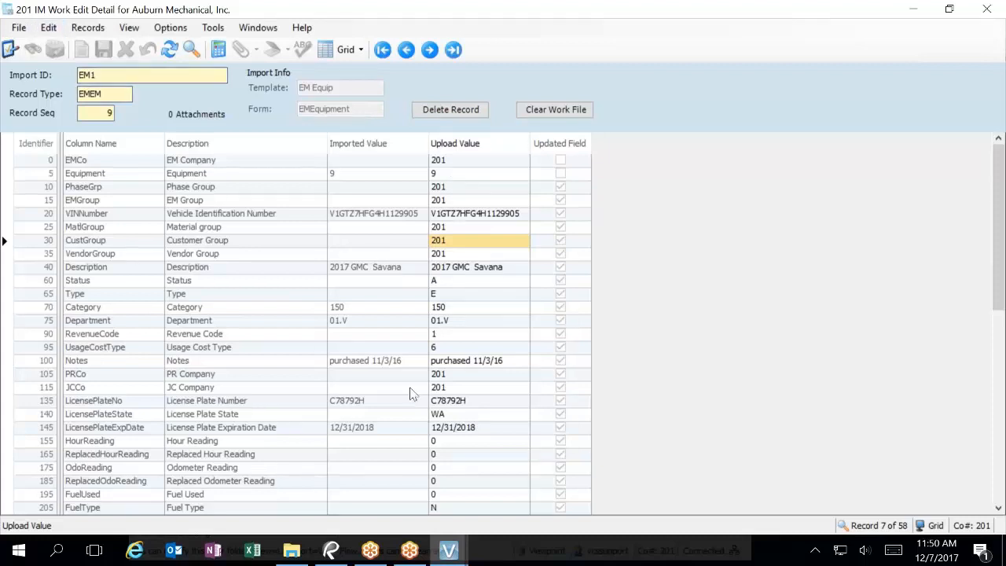
click(986, 9)
double_click(387, 345)
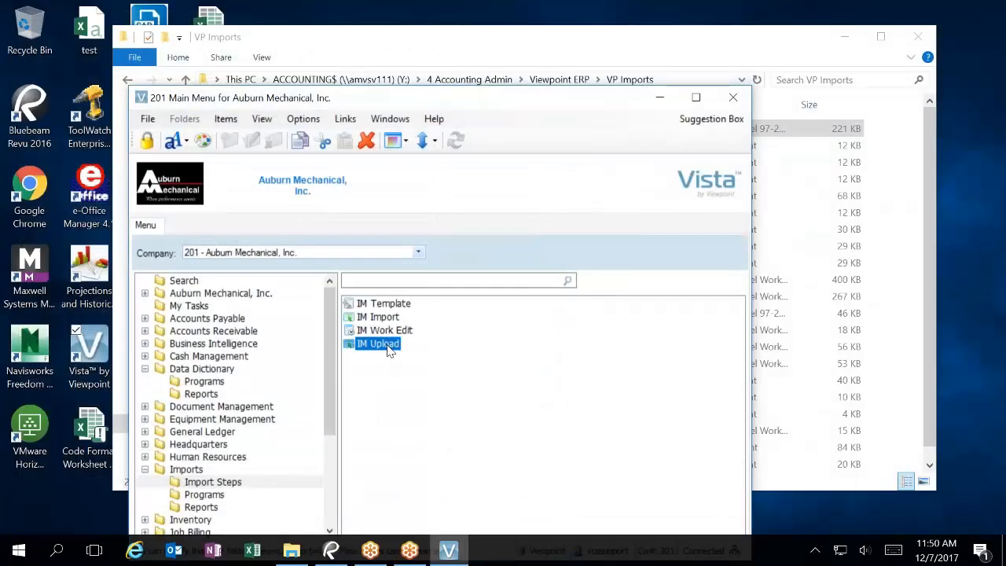
Step: Upload the EM1 import, acknowledge the success message, and close IM Upload
click(662, 333)
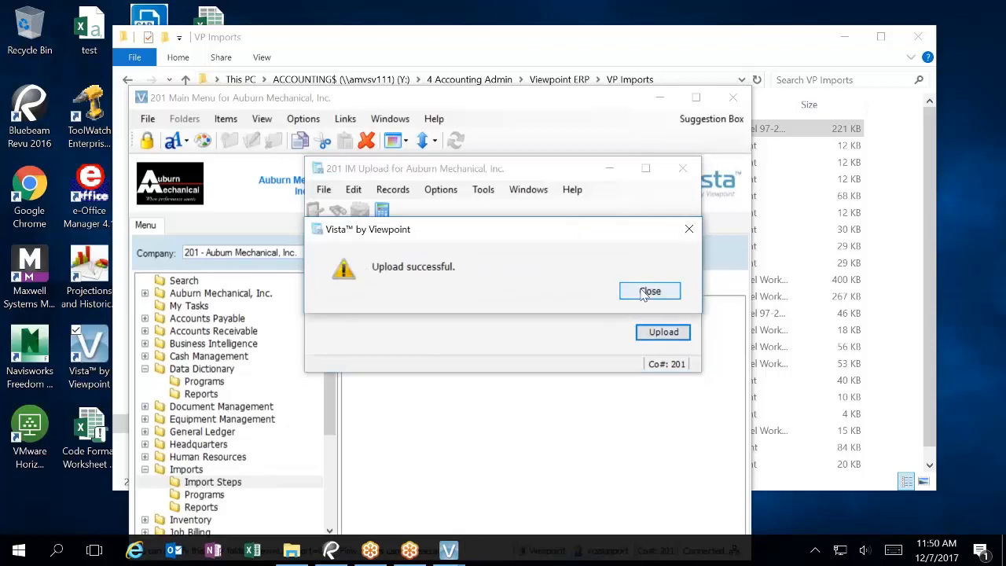
click(646, 292)
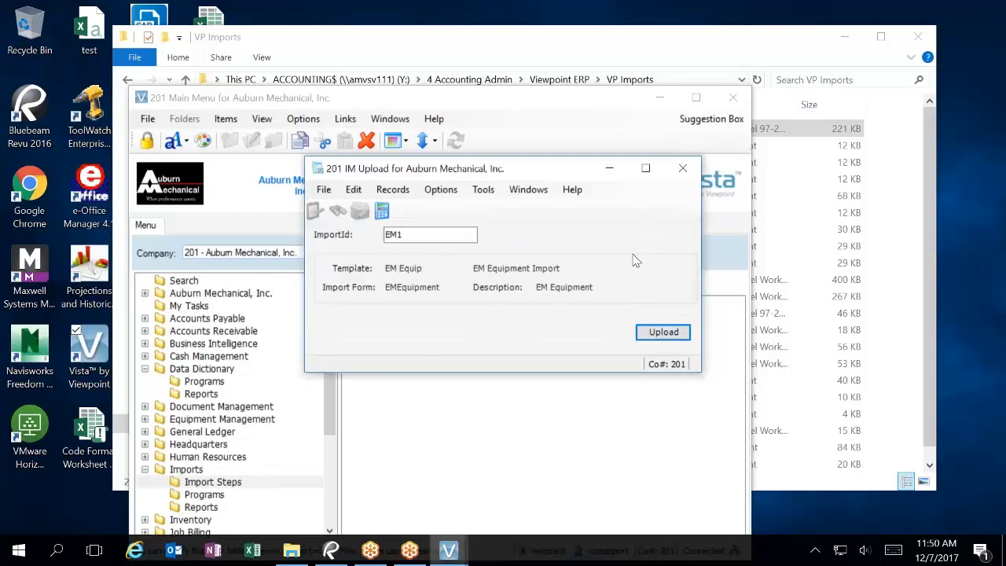
click(681, 169)
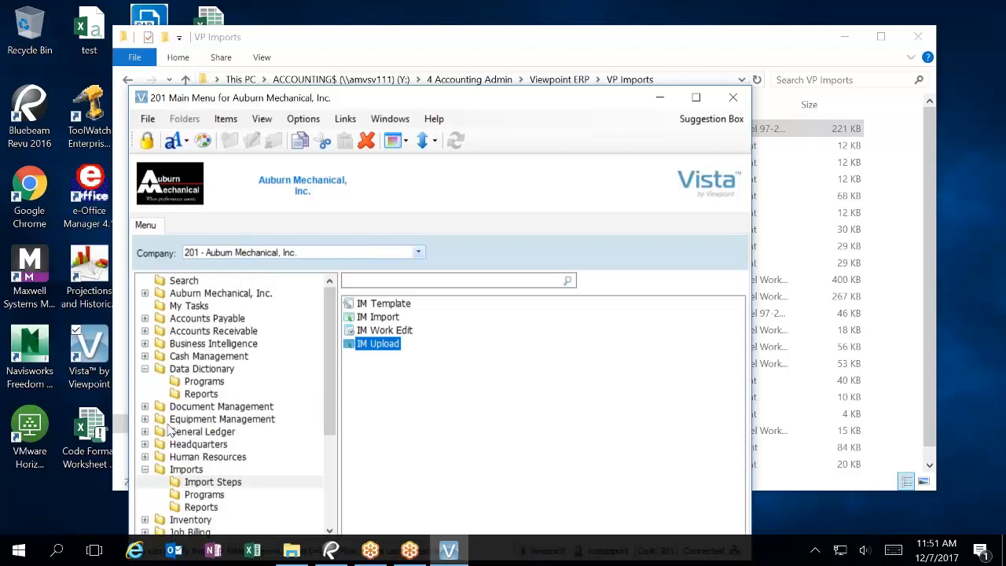
Step: Open EM Equipment from Equipment Management programs, maximized, and list all 79 records in Grid
double_click(193, 420)
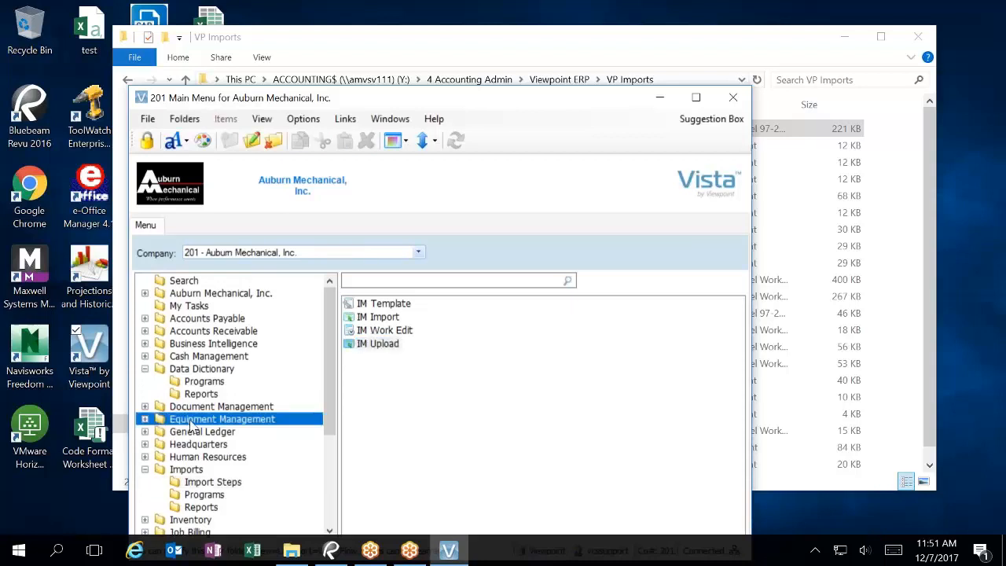
click(202, 432)
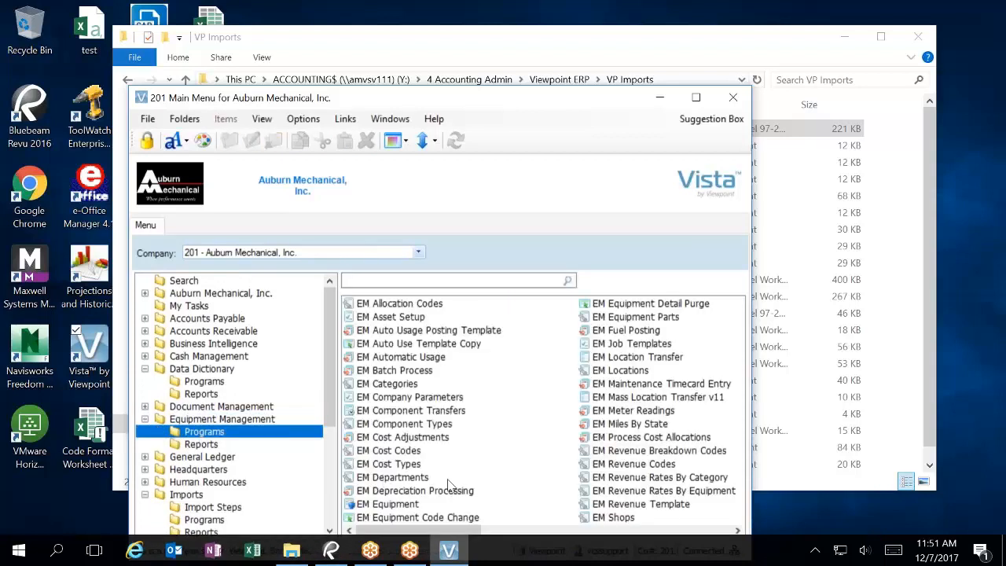
click(402, 506)
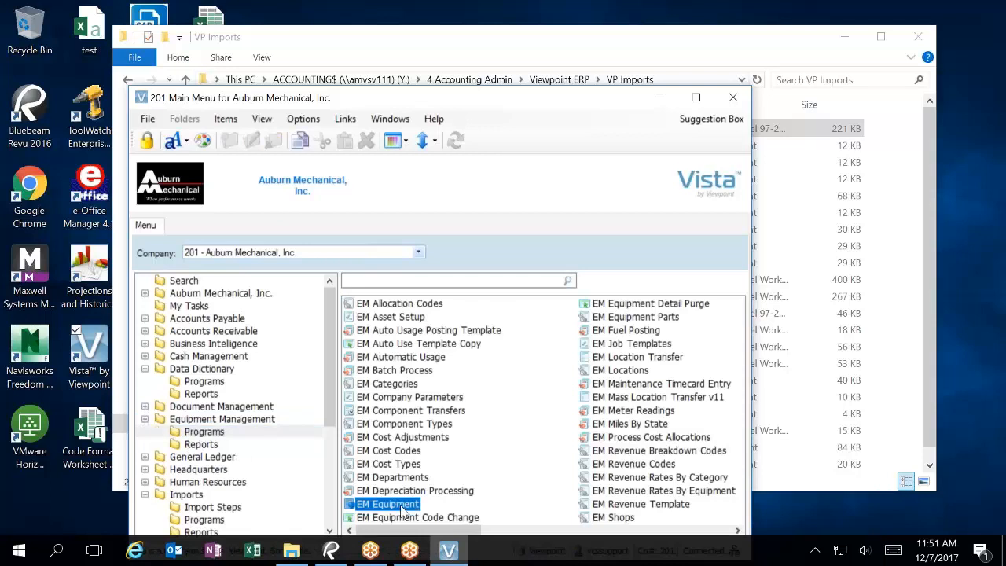
double_click(402, 509)
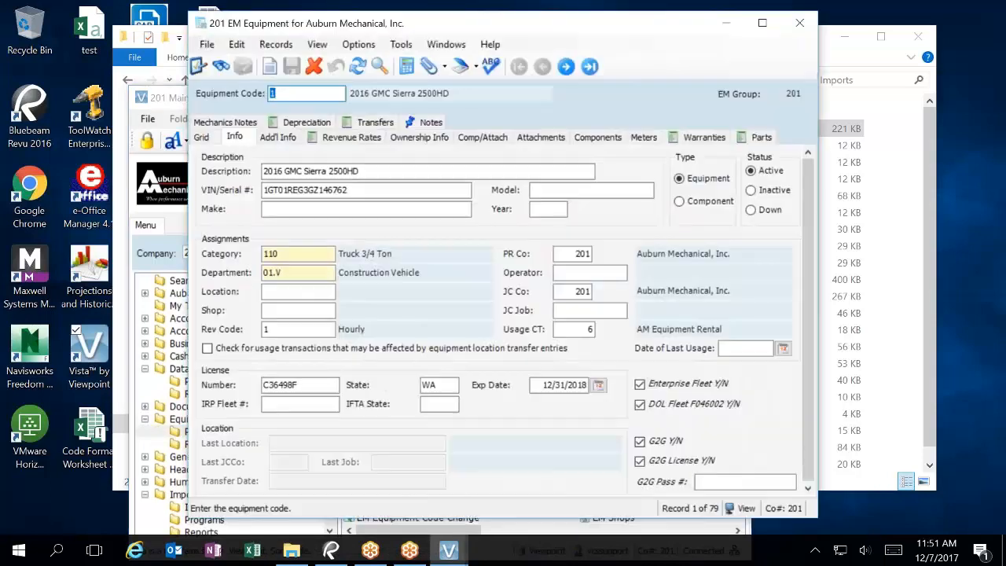
click(762, 22)
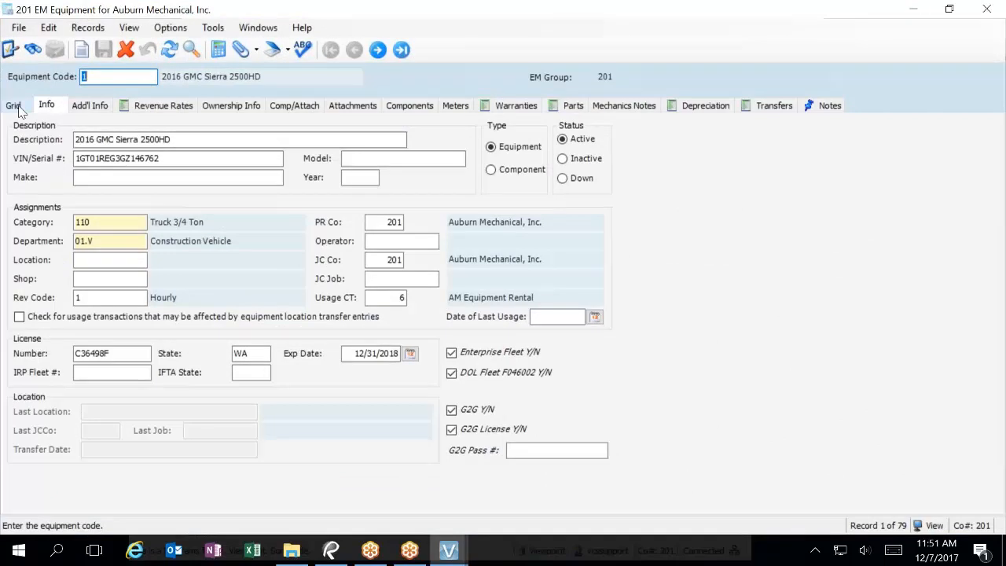
click(13, 105)
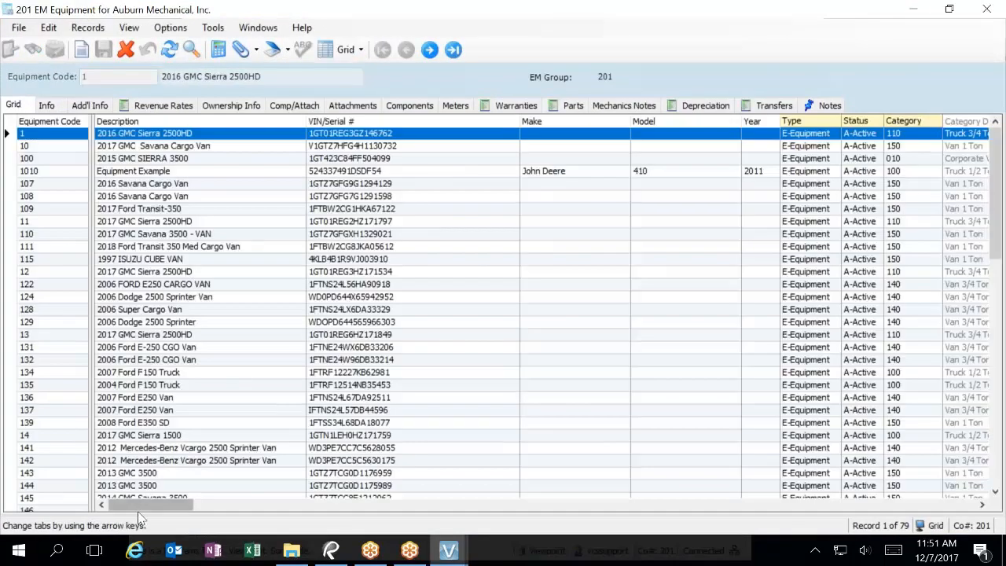
drag(149, 507, 964, 479)
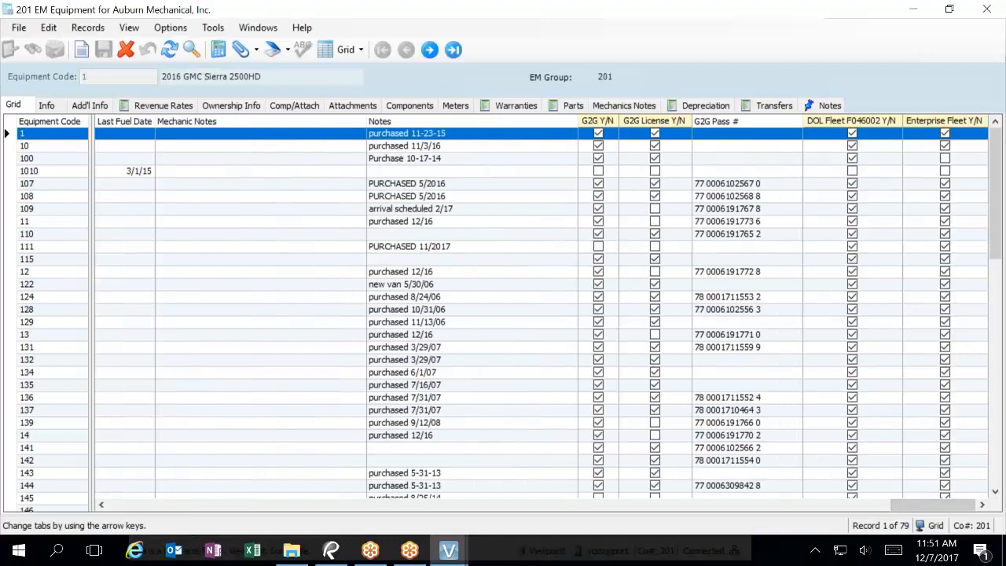